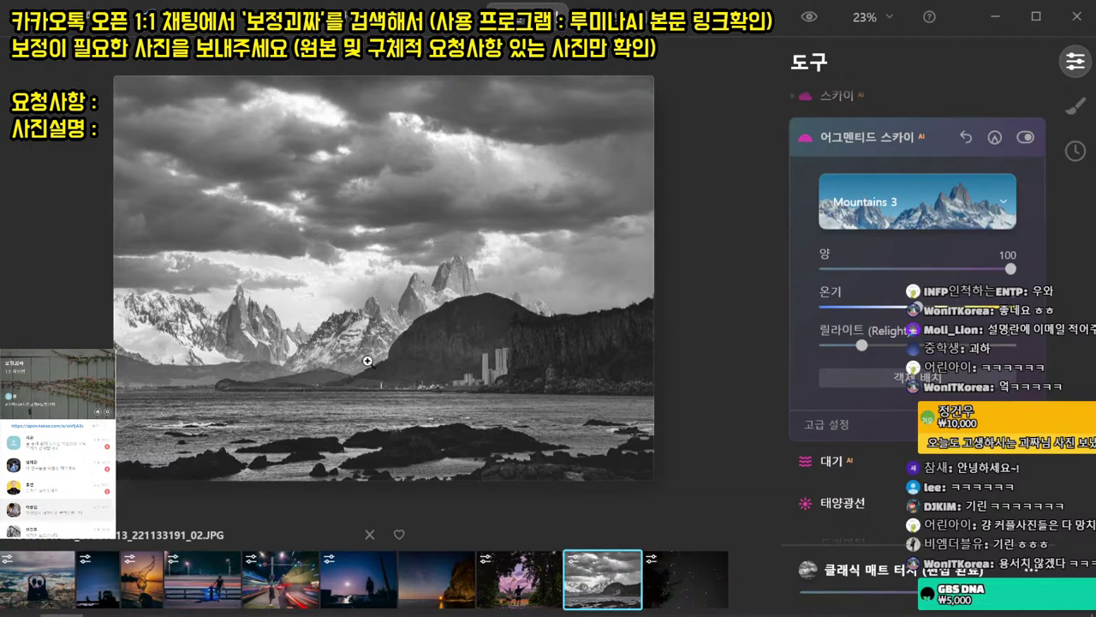
- Compare the black-and-white seascape with and without the Augmented Sky mountains, and against the original photo
{"action": "left_click", "coordinate": [1027, 138]}
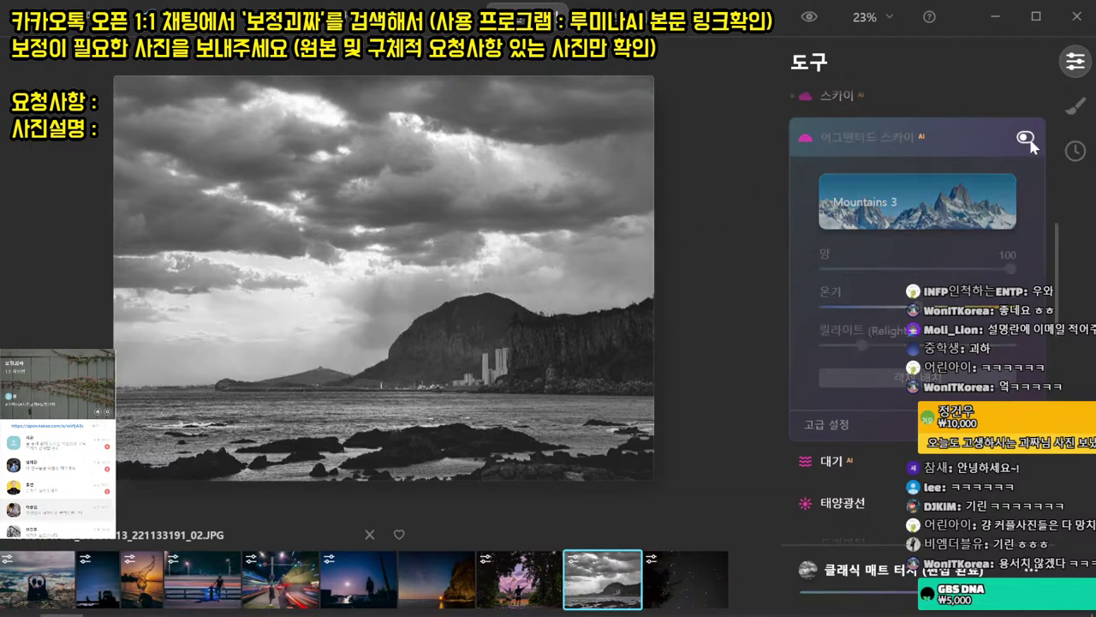
{"action": "left_click", "coordinate": [1028, 138]}
{"action": "left_click", "coordinate": [809, 18]}
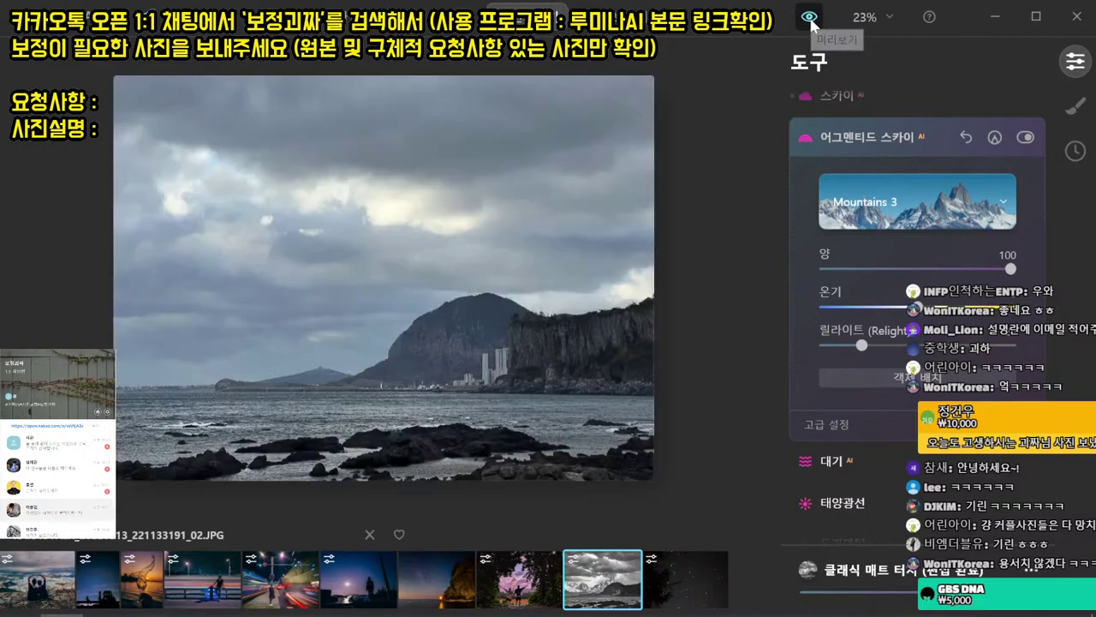
{"action": "left_click", "coordinate": [810, 19]}
{"action": "left_click", "coordinate": [809, 19]}
{"action": "left_click", "coordinate": [809, 19]}
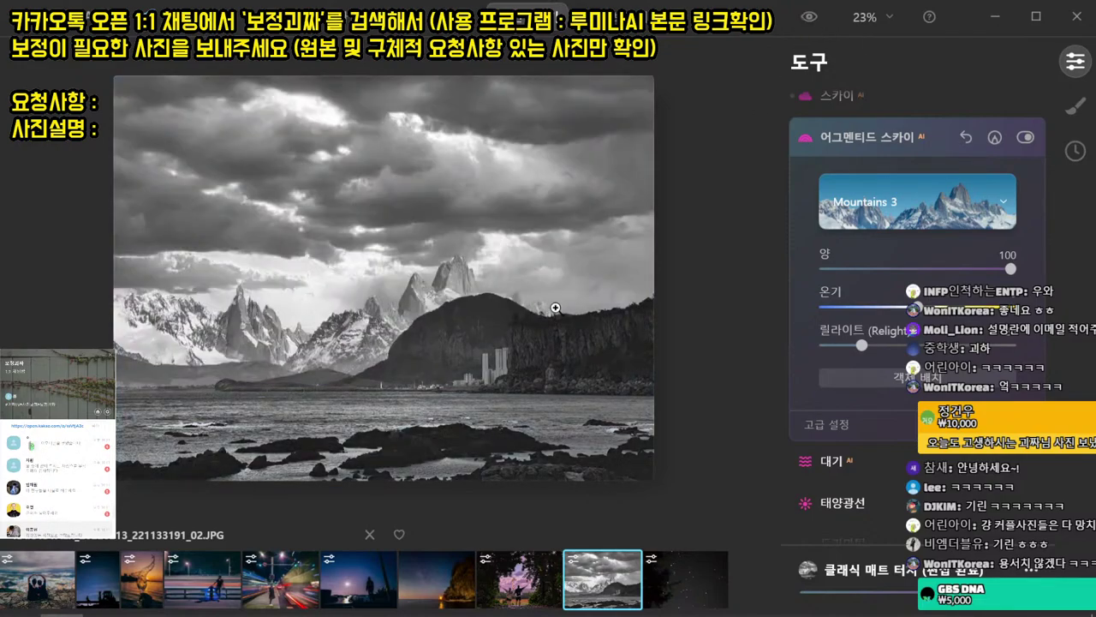
- Export the edited seascape photo using the current export settings
{"action": "key", "text": "ctrl+shift+e"}
{"action": "key", "text": "Return"}
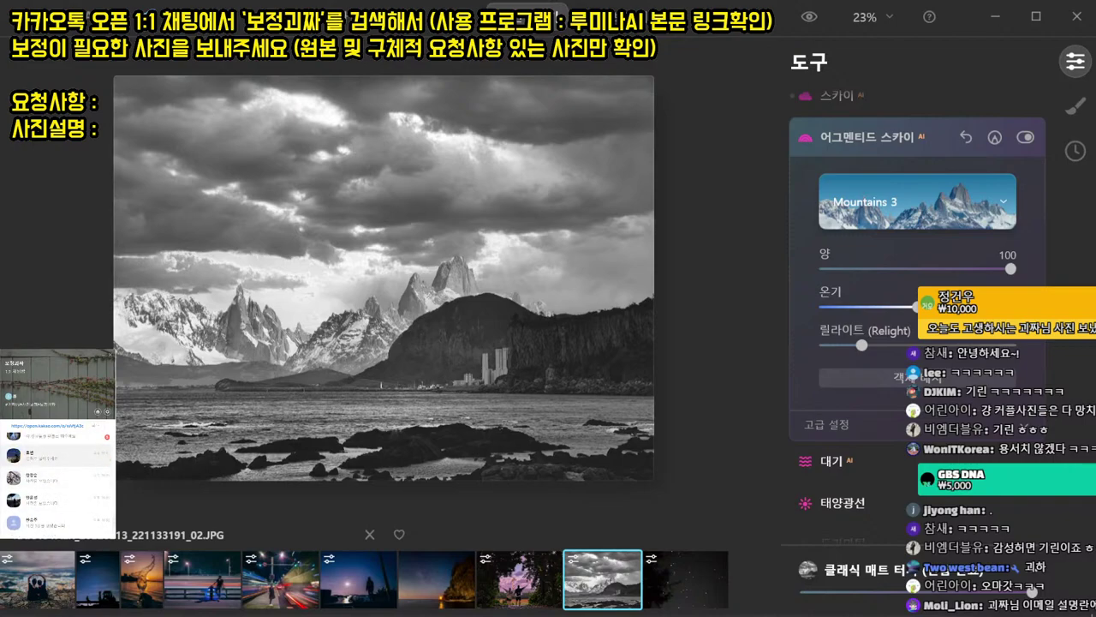
- Open the chat request with the streaked purple sky photo, view the photo enlarged, and close the chat
{"action": "left_click_drag", "start_coordinate": [522, 1], "coordinate": [221, 162]}
{"action": "left_click", "coordinate": [165, 388]}
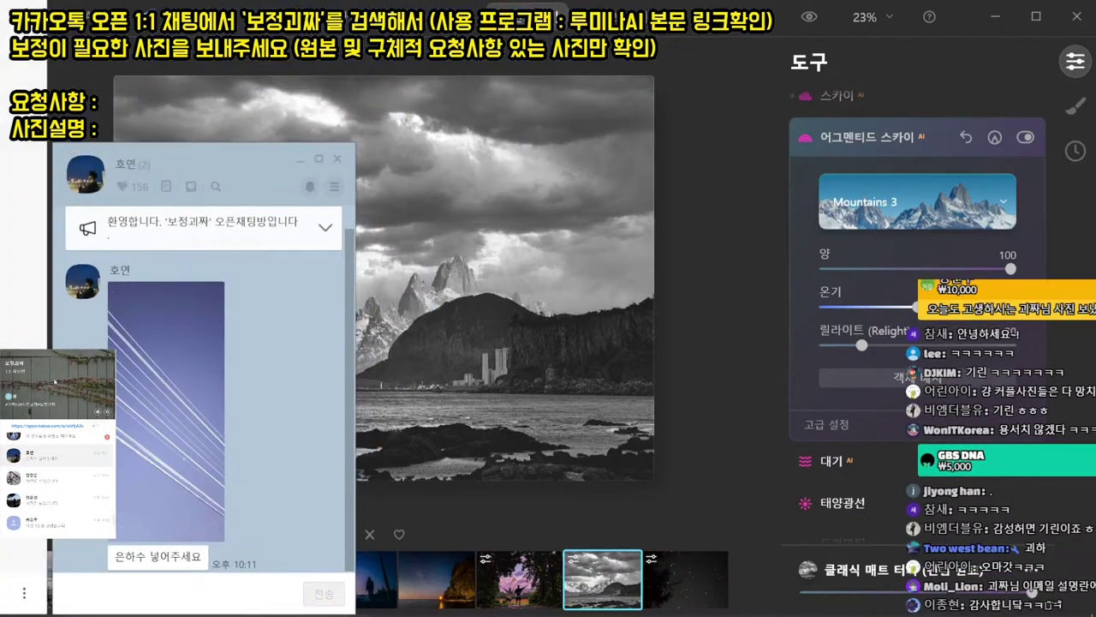
{"action": "left_click_drag", "start_coordinate": [2, 172], "coordinate": [564, 126]}
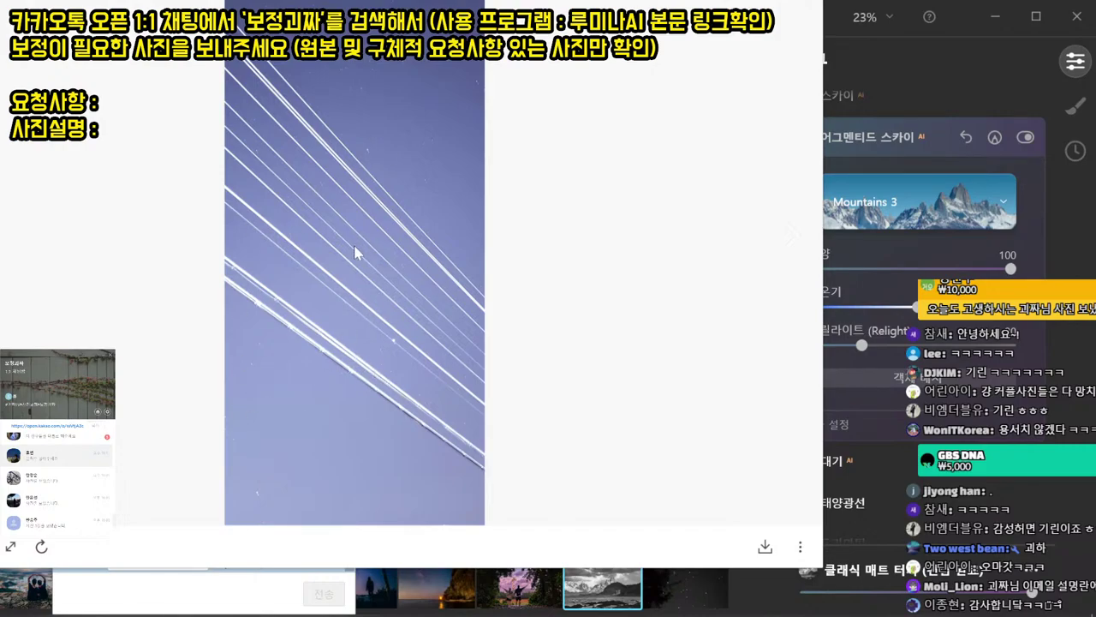
{"action": "key", "text": "Escape"}
{"action": "key", "text": "Escape"}
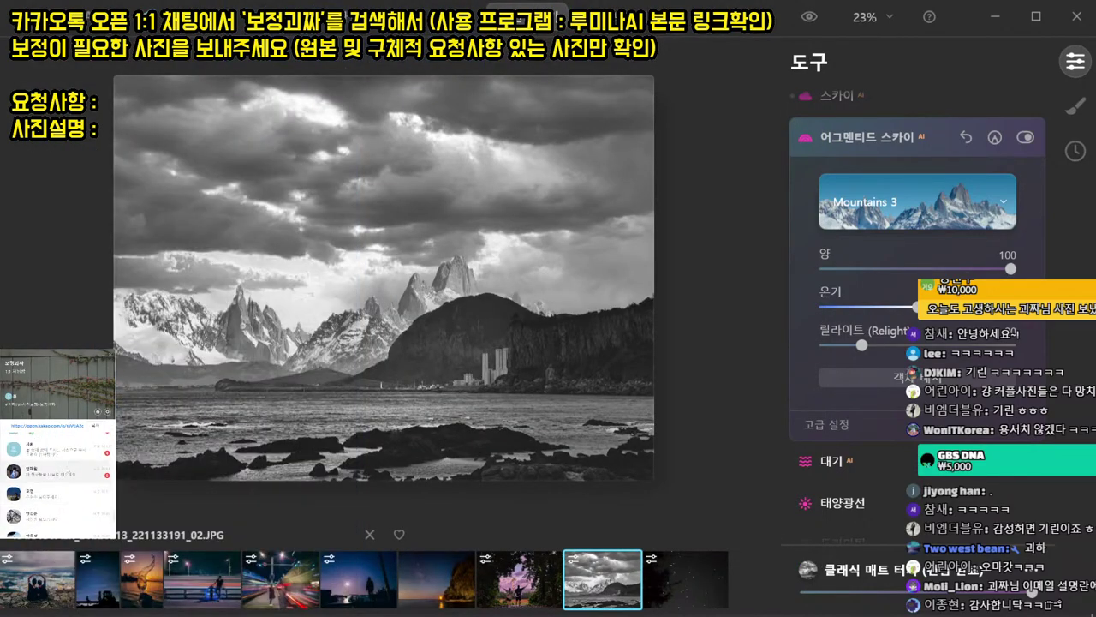
- Read the chat request about the baby under the cherry tree, view its photo enlarged, and close the chat
{"action": "double_click", "coordinate": [60, 472]}
{"action": "scroll", "coordinate": [283, 305], "scroll_direction": "up", "scroll_amount": 2}
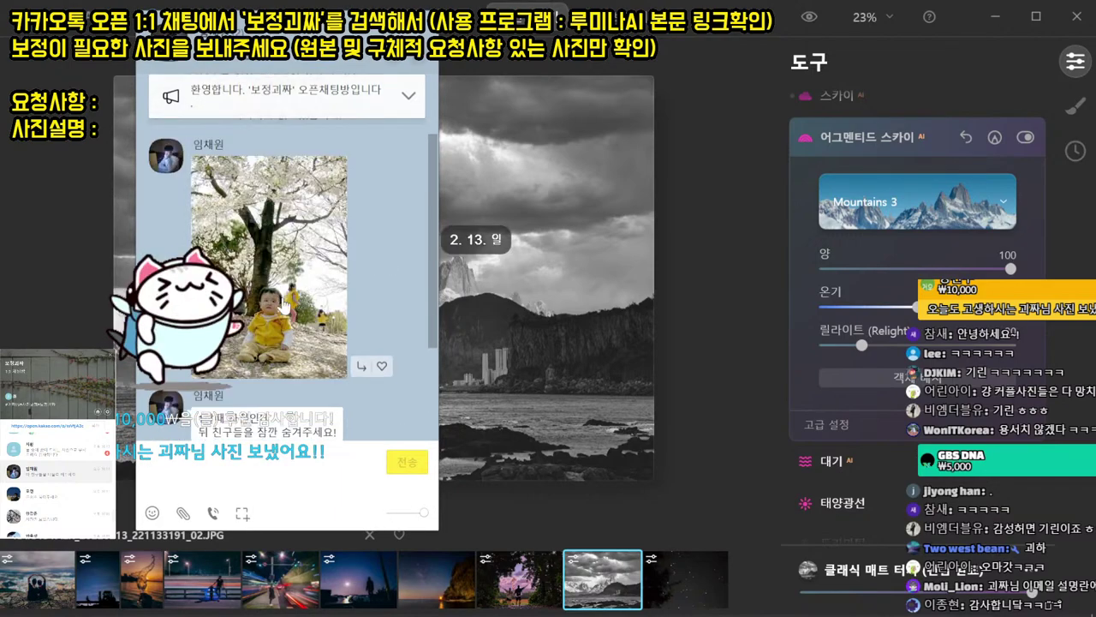
{"action": "scroll", "coordinate": [300, 310], "scroll_direction": "down", "scroll_amount": 2}
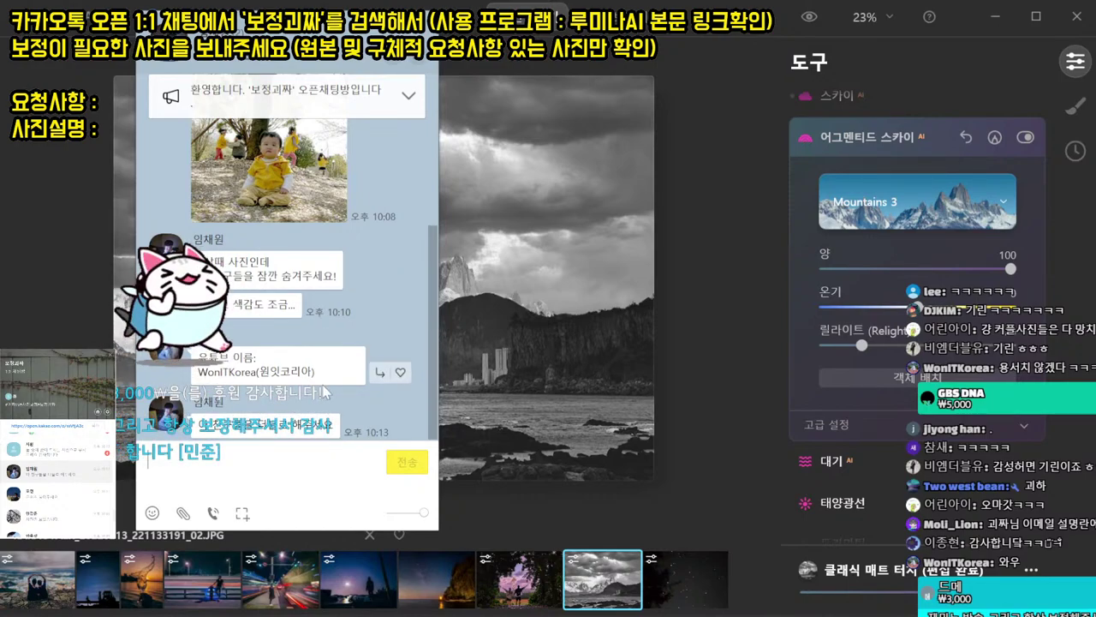
{"action": "scroll", "coordinate": [330, 408], "scroll_direction": "up", "scroll_amount": 3}
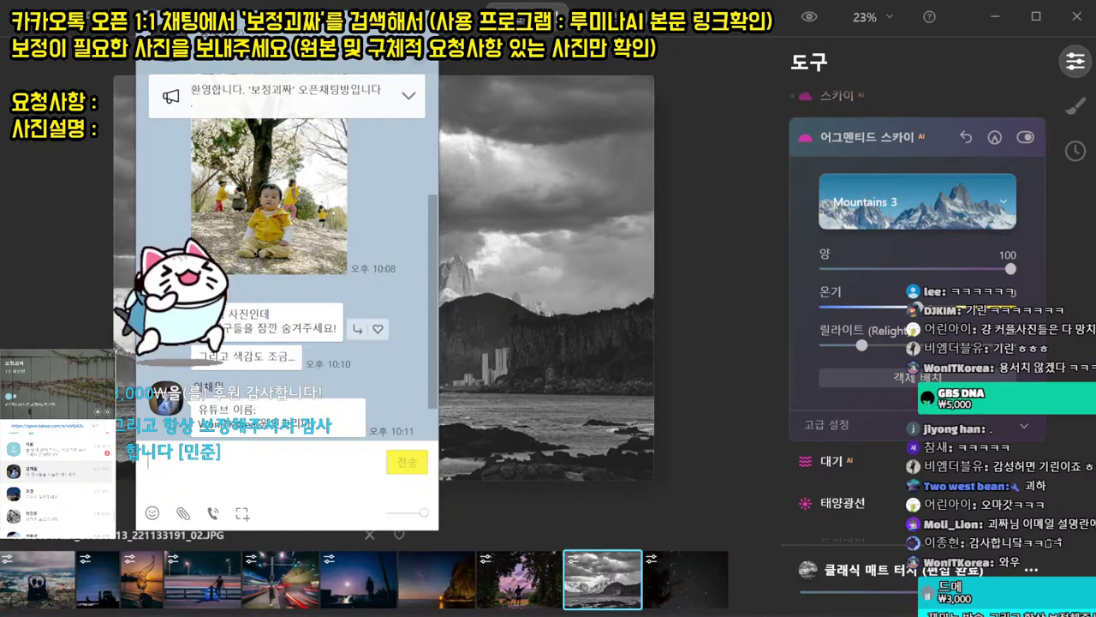
{"action": "left_click_drag", "start_coordinate": [226, 314], "coordinate": [295, 358]}
{"action": "left_click", "coordinate": [275, 242]}
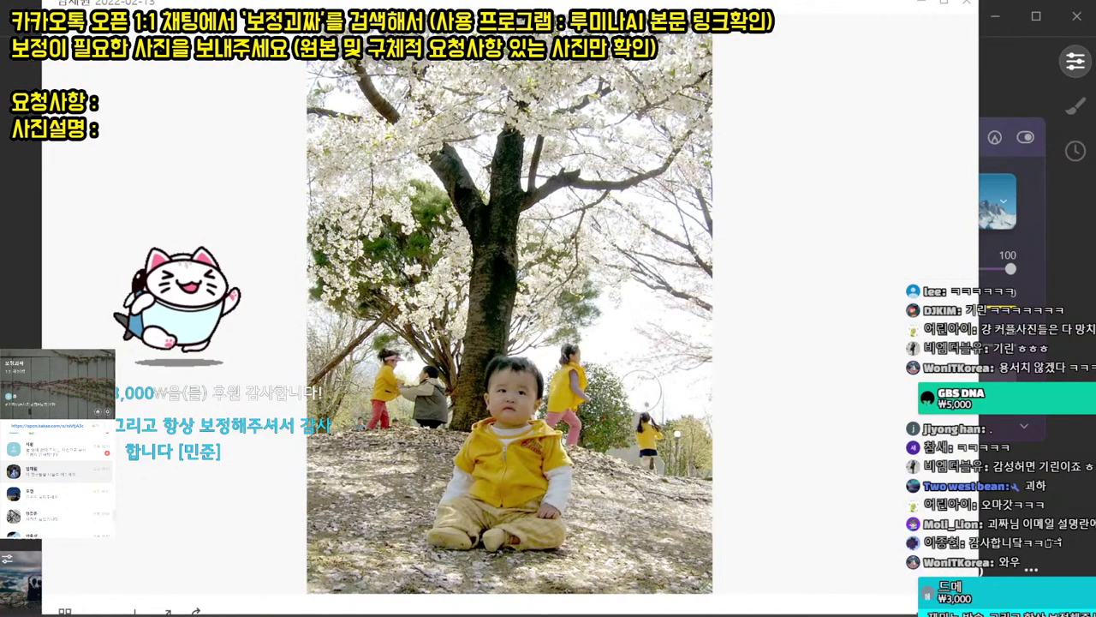
{"action": "key", "text": "Escape"}
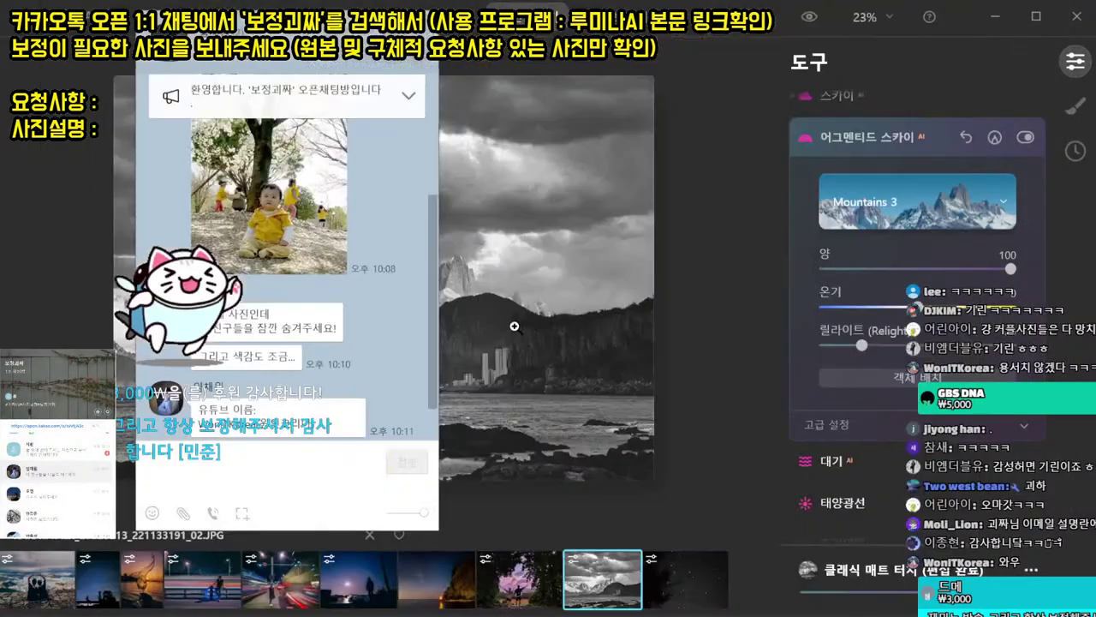
{"action": "key", "text": "Escape"}
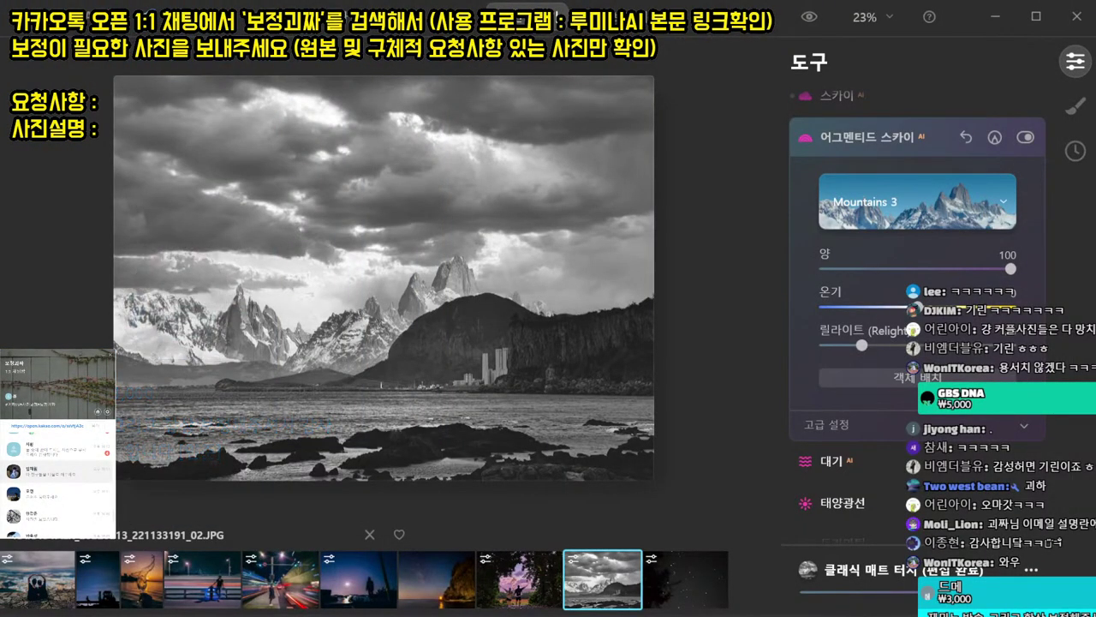
- Switch to Photoshop, open KakaoTalk_20220213_220835236.jpg, and duplicate its background layer
{"action": "left_click", "coordinate": [118, 615]}
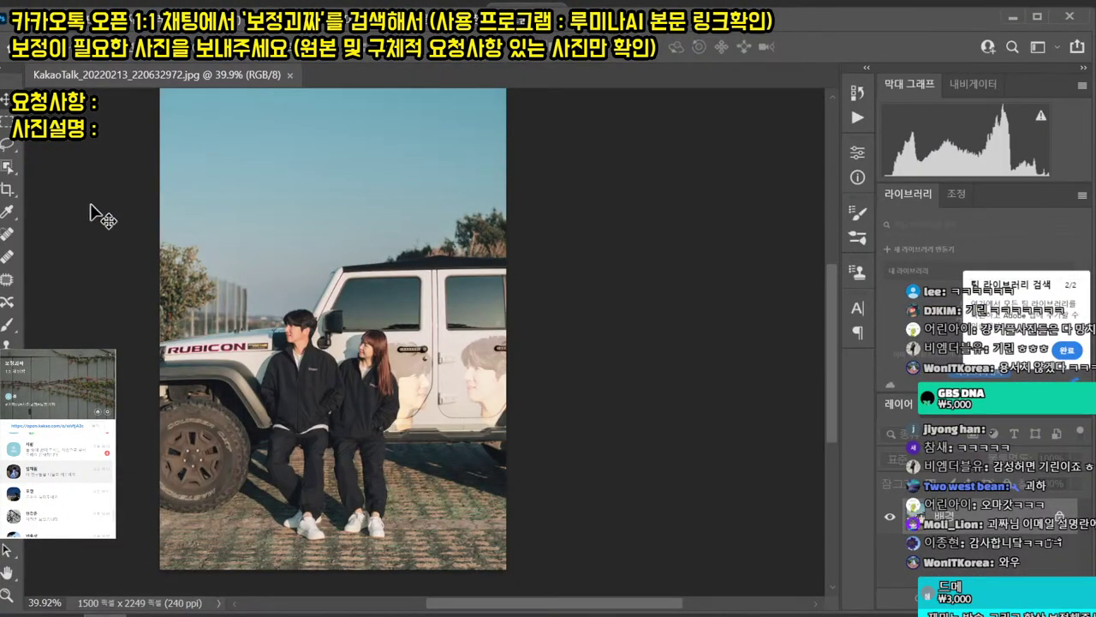
{"action": "left_click_drag", "start_coordinate": [526, 2], "coordinate": [528, 82]}
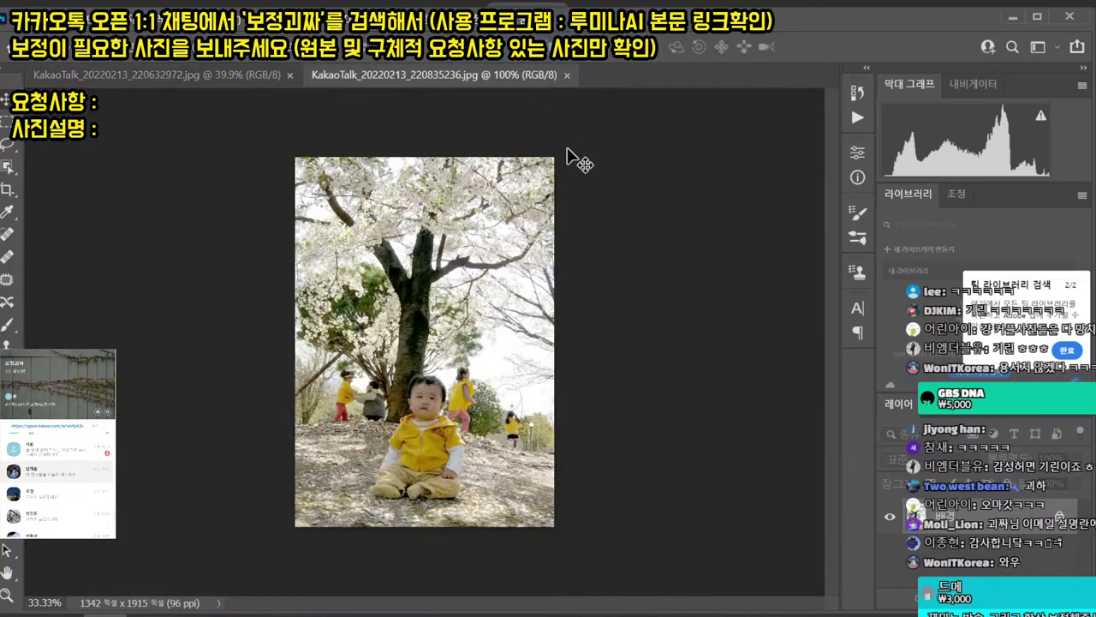
{"action": "key", "text": "ctrl+j"}
- Isolate the two children holding hands behind the baby with Object Selection and copy them to a new layer
{"action": "left_click_drag", "start_coordinate": [348, 414], "coordinate": [421, 422]}
{"action": "left_click_drag", "start_coordinate": [435, 365], "coordinate": [465, 369]}
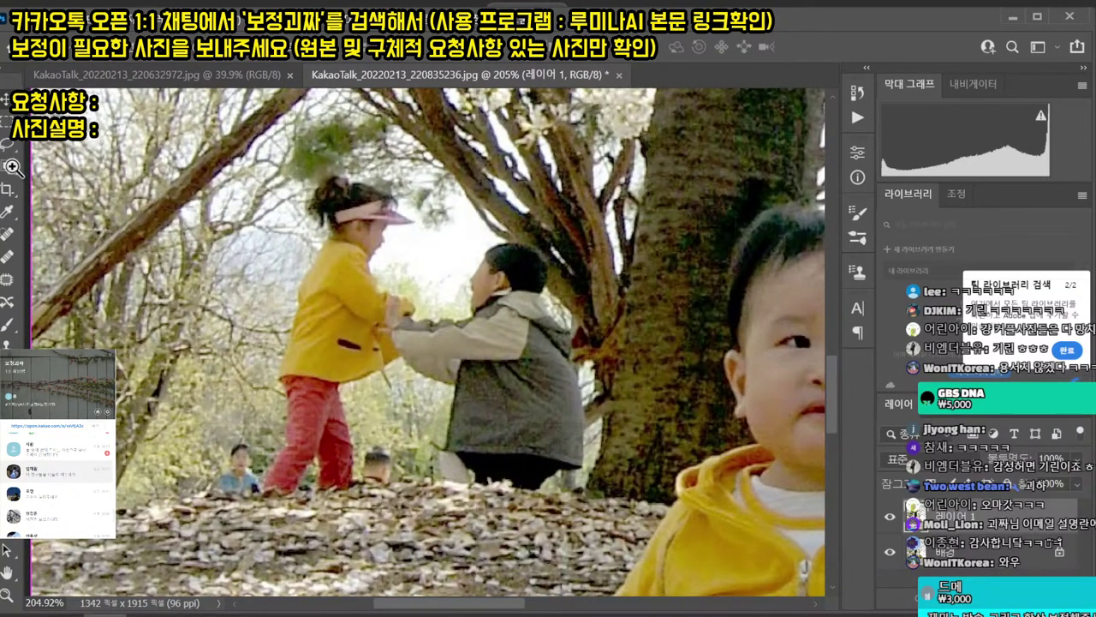
{"action": "left_click", "coordinate": [10, 167]}
{"action": "left_click_drag", "start_coordinate": [253, 155], "coordinate": [617, 550]}
{"action": "key", "text": "ctrl+j"}
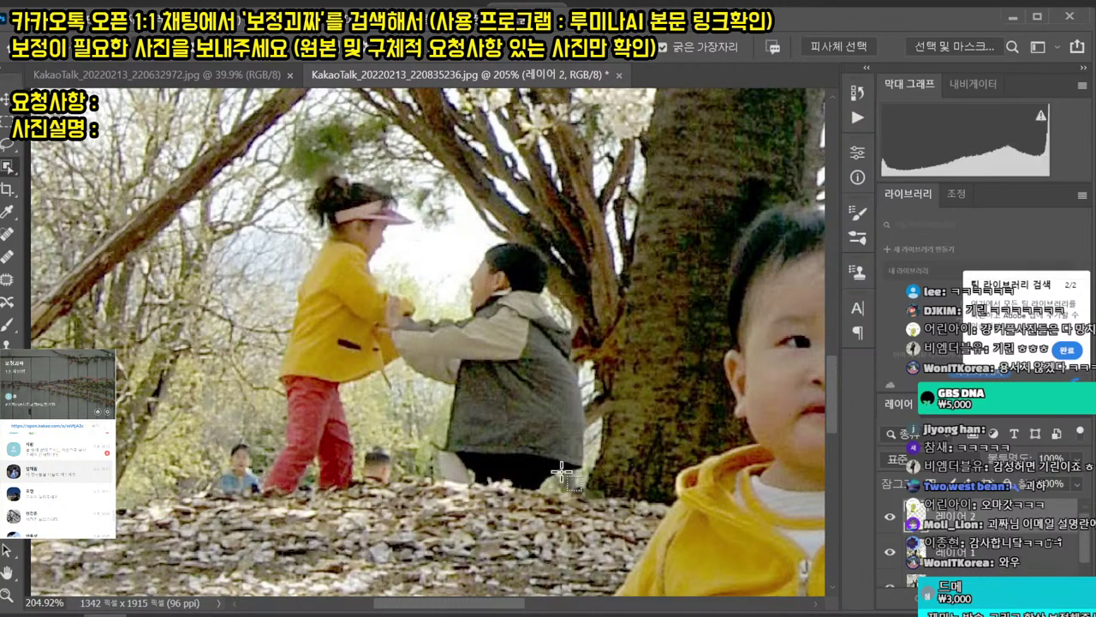
- Flip the copied pair of children horizontally, enlarge and tilt them, and place them in the photo's lower-left foreground
{"action": "key", "text": "v"}
{"action": "key", "text": "ctrl+1"}
{"action": "left_click_drag", "start_coordinate": [409, 316], "coordinate": [295, 326]}
{"action": "key", "text": "ctrl+z"}
{"action": "left_click_drag", "start_coordinate": [395, 315], "coordinate": [322, 315]}
{"action": "key", "text": "ctrl+t"}
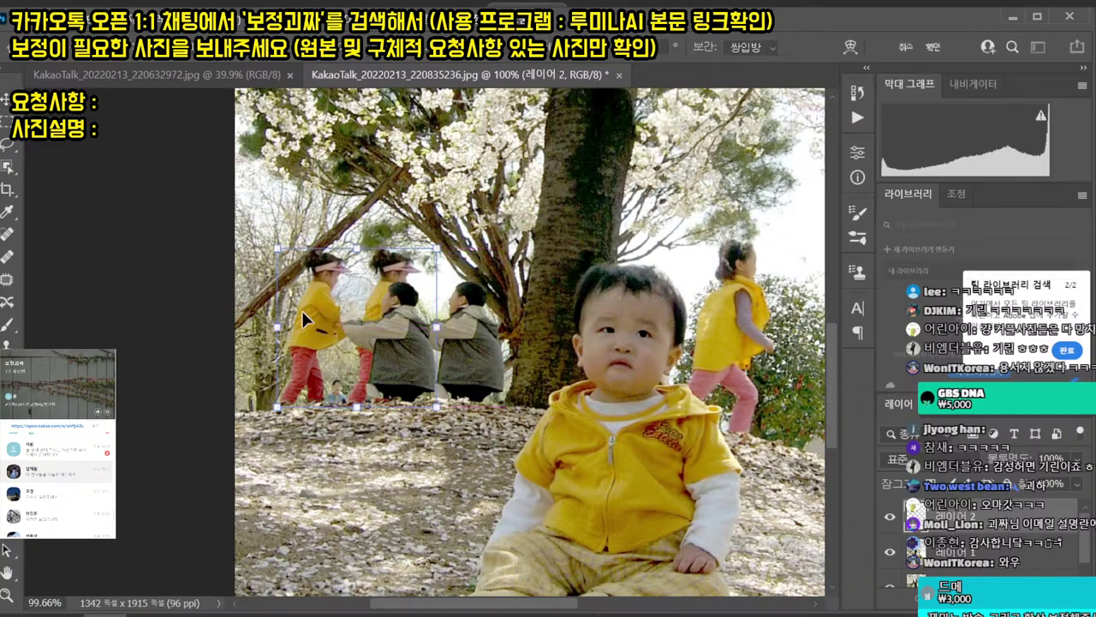
{"action": "right_click", "coordinate": [303, 311]}
{"action": "left_click", "coordinate": [346, 286]}
{"action": "left_click_drag", "start_coordinate": [427, 334], "coordinate": [397, 525]}
{"action": "key", "text": "ctrl+0"}
{"action": "left_click_drag", "start_coordinate": [334, 548], "coordinate": [374, 557]}
{"action": "left_click_drag", "start_coordinate": [327, 510], "coordinate": [363, 546]}
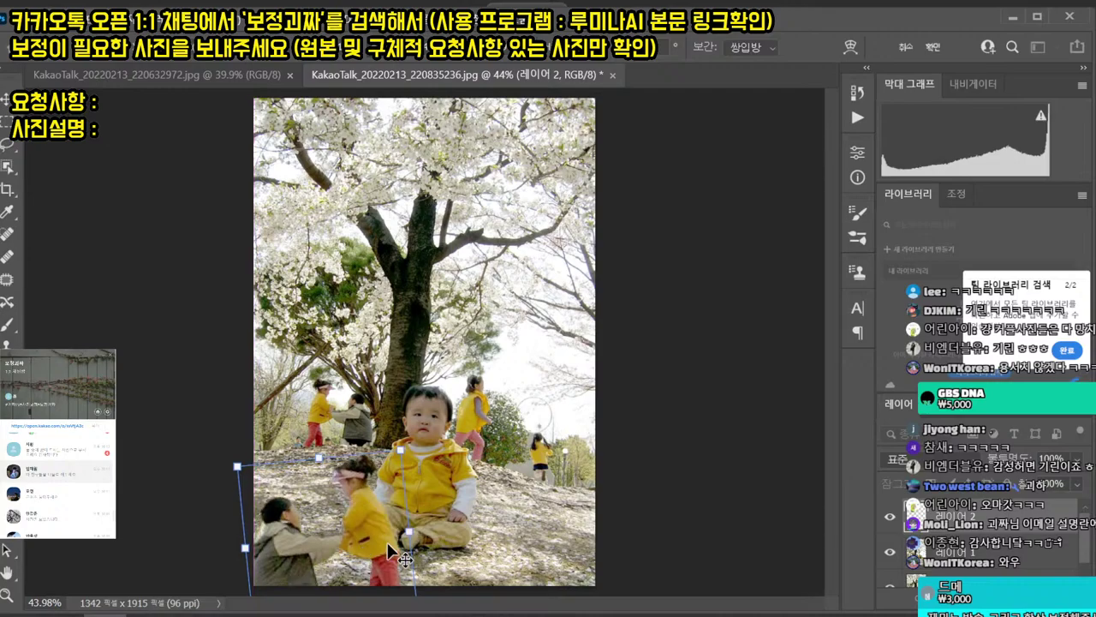
{"action": "key", "text": "Return"}
- Select the distant pigtailed girl on the duplicated photo layer with Object Selection and copy her to a new layer
{"action": "left_click_drag", "start_coordinate": [546, 471], "coordinate": [651, 490]}
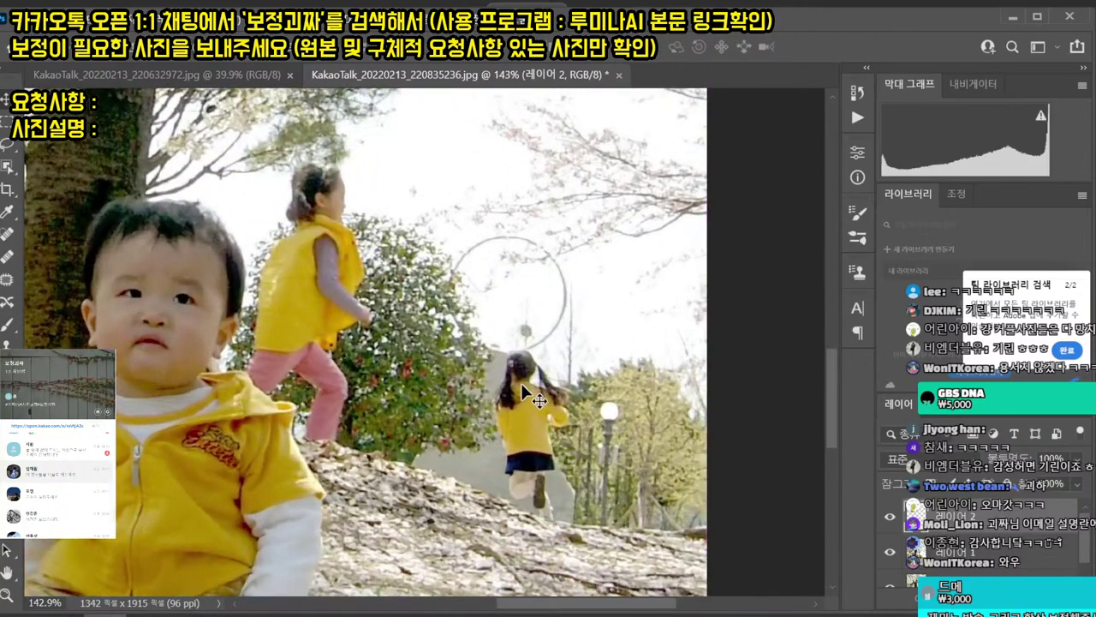
{"action": "key", "text": "l"}
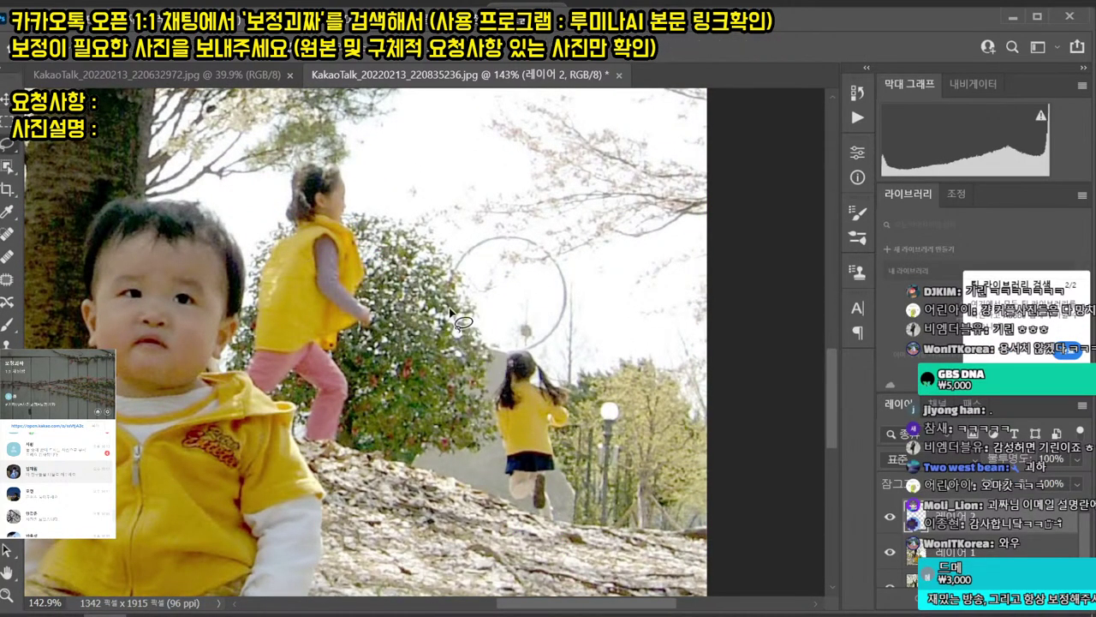
{"action": "left_click", "coordinate": [7, 169]}
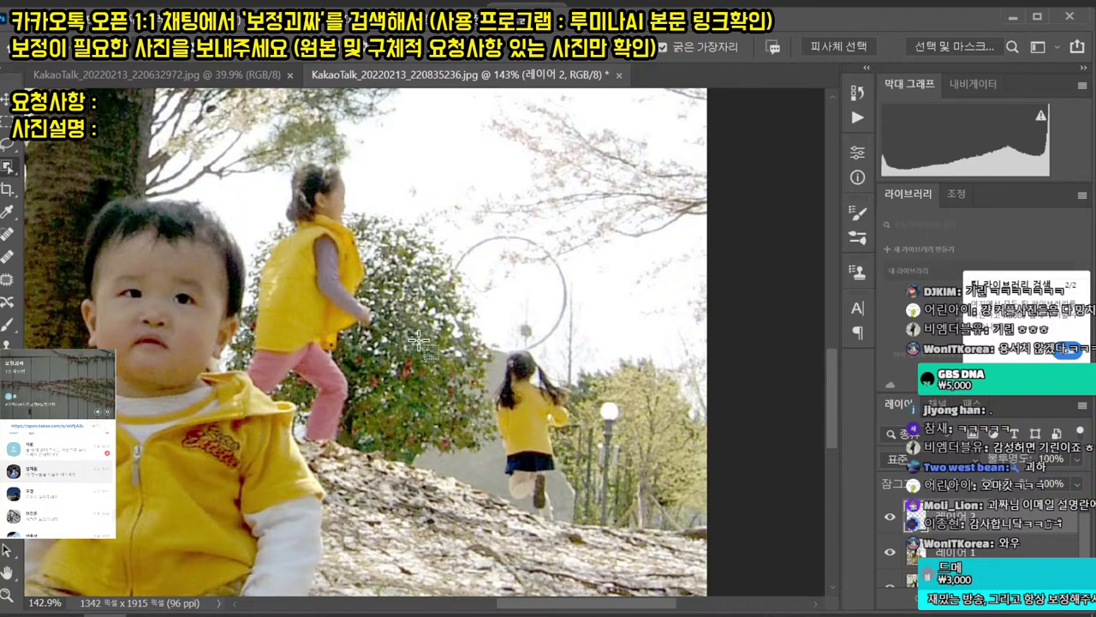
{"action": "left_click_drag", "start_coordinate": [454, 323], "coordinate": [593, 531]}
{"action": "left_click", "coordinate": [985, 552]}
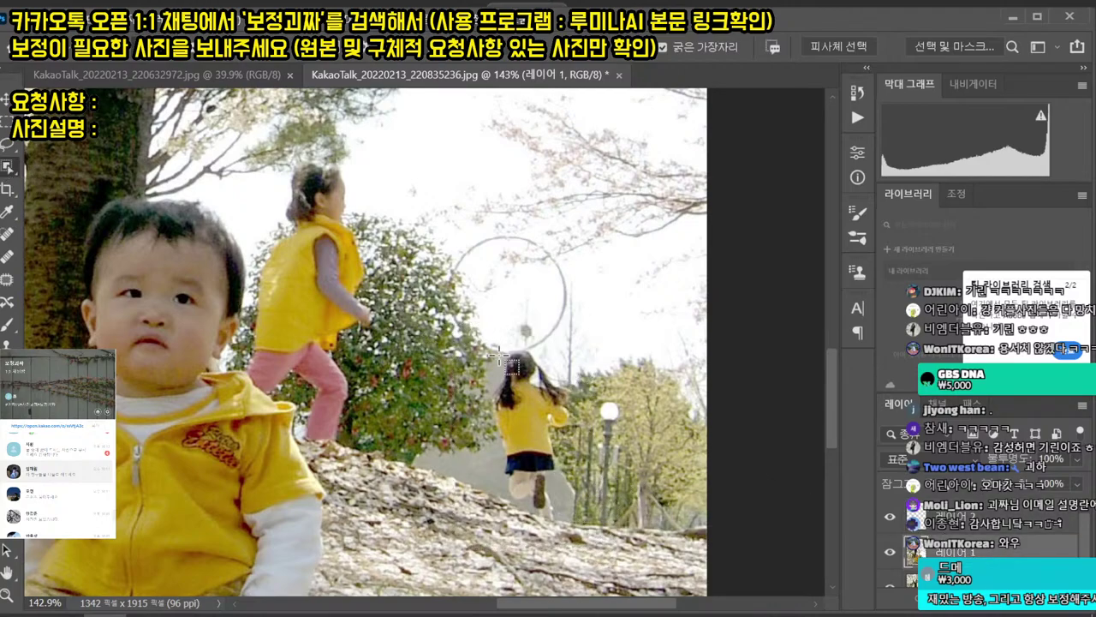
{"action": "left_click_drag", "start_coordinate": [460, 329], "coordinate": [609, 531]}
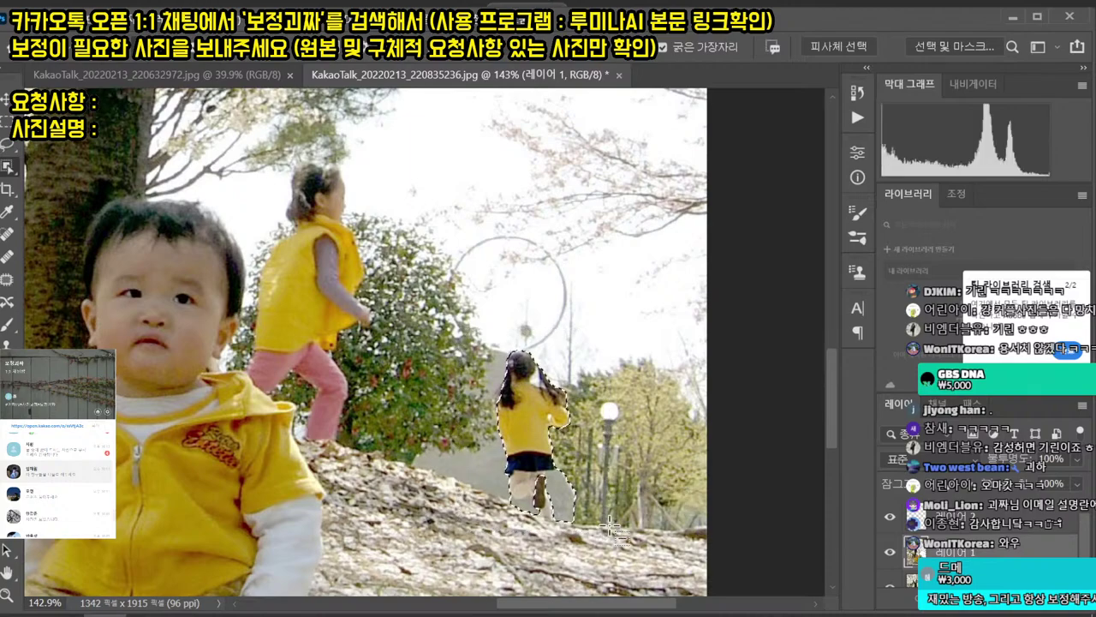
{"action": "key", "text": "ctrl+j"}
- Enlarge the copied pigtailed girl and place her in the photo's lower-right foreground, partly beyond the bottom edge
{"action": "left_click_drag", "start_coordinate": [566, 407], "coordinate": [443, 298]}
{"action": "scroll", "coordinate": [523, 400], "scroll_direction": "down", "scroll_amount": 1}
{"action": "key", "text": "v"}
{"action": "left_click_drag", "start_coordinate": [517, 288], "coordinate": [494, 411]}
{"action": "key", "text": "ctrl+t"}
{"action": "left_click_drag", "start_coordinate": [519, 457], "coordinate": [579, 435]}
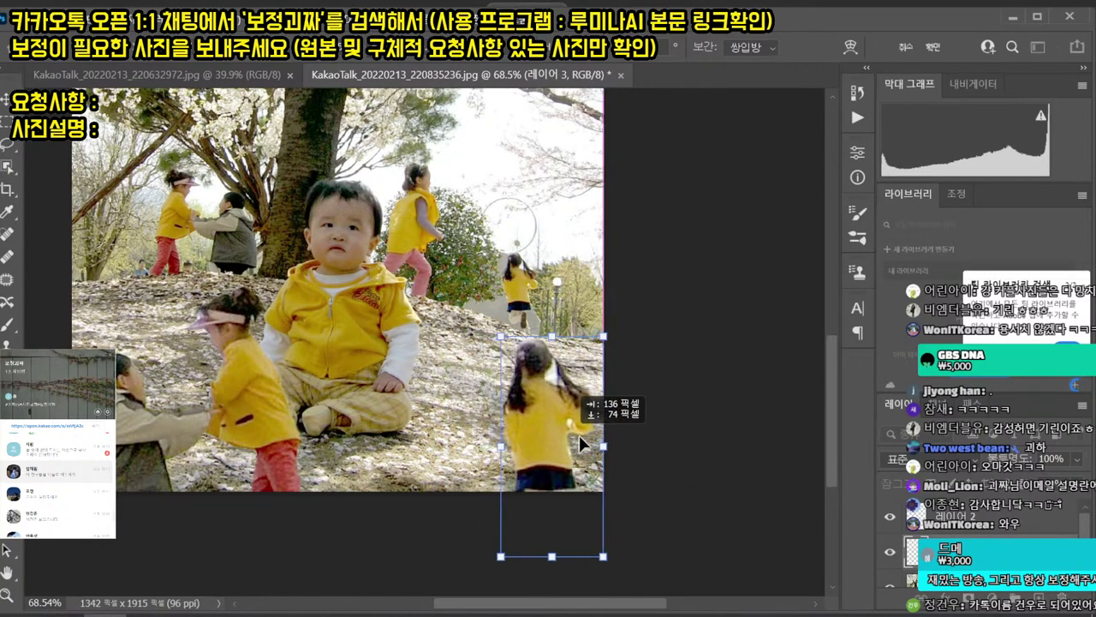
{"action": "key", "text": "Return"}
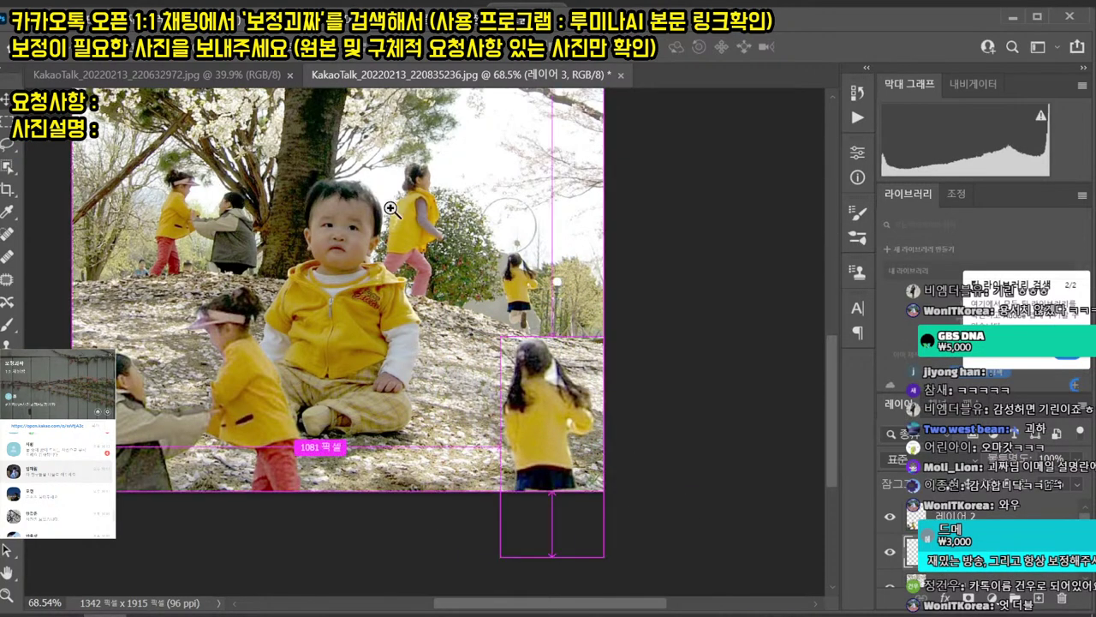
- Select the running girl behind the baby on the duplicated photo layer and copy her to a new layer
{"action": "left_click_drag", "start_coordinate": [404, 189], "coordinate": [447, 185]}
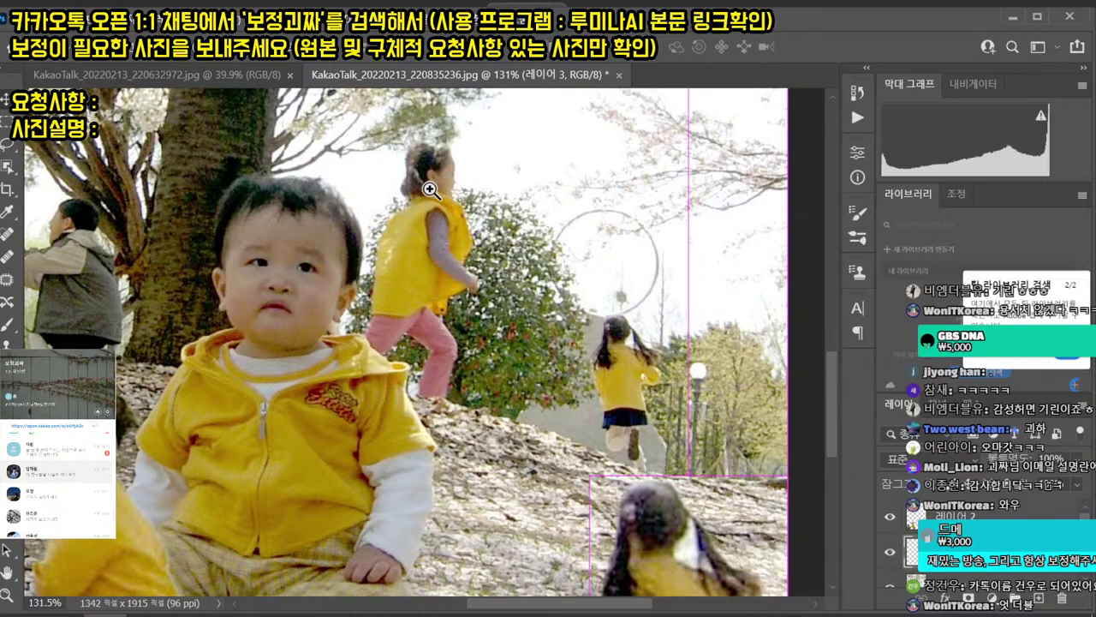
{"action": "left_click", "coordinate": [9, 166]}
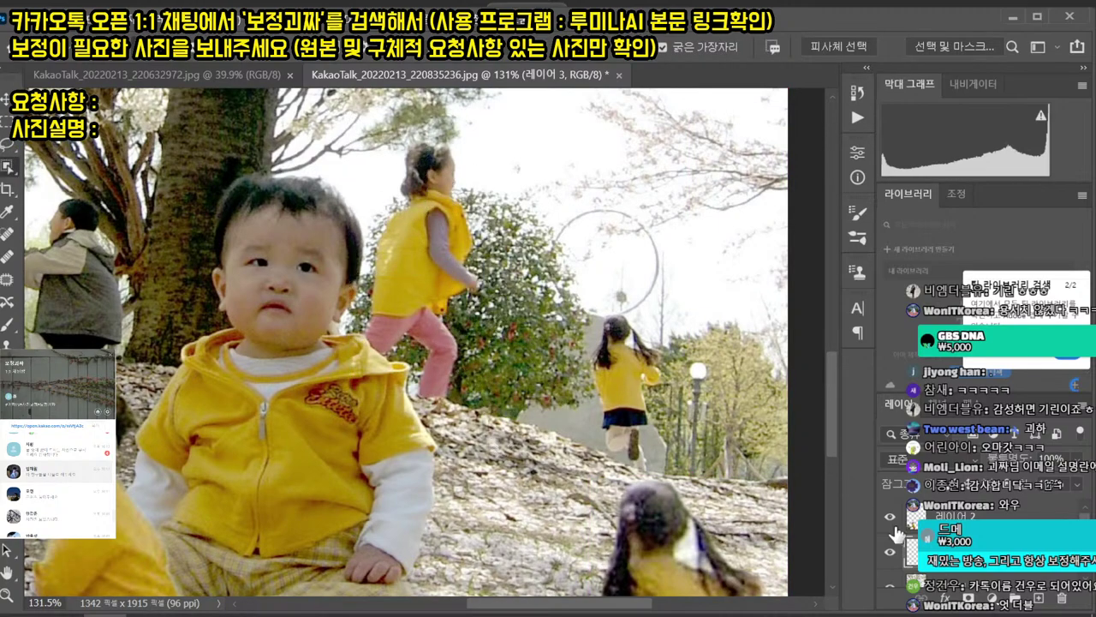
{"action": "scroll", "coordinate": [951, 542], "scroll_direction": "down", "scroll_amount": 2}
{"action": "left_click", "coordinate": [964, 567]}
{"action": "left_click", "coordinate": [963, 538]}
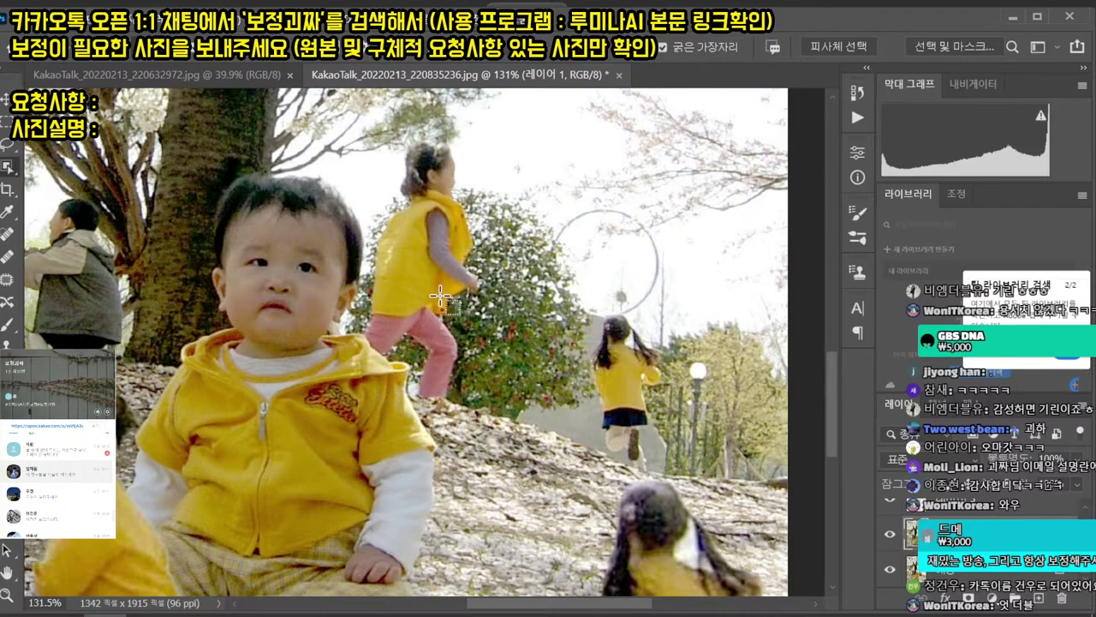
{"action": "left_click_drag", "start_coordinate": [362, 117], "coordinate": [500, 399]}
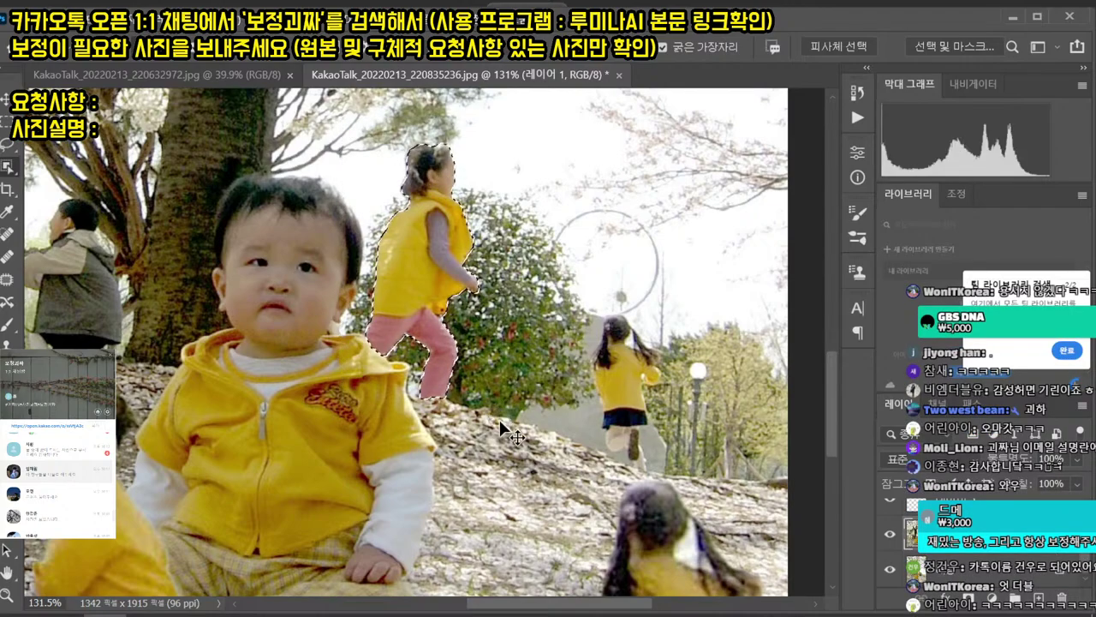
{"action": "key", "text": "ctrl+j"}
- Enlarge the copied running girl and position her just beside the baby, above the pigtailed girl
{"action": "key", "text": "v"}
{"action": "left_click_drag", "start_coordinate": [435, 268], "coordinate": [552, 476]}
{"action": "left_click_drag", "start_coordinate": [545, 427], "coordinate": [482, 414]}
{"action": "right_click", "coordinate": [546, 433]}
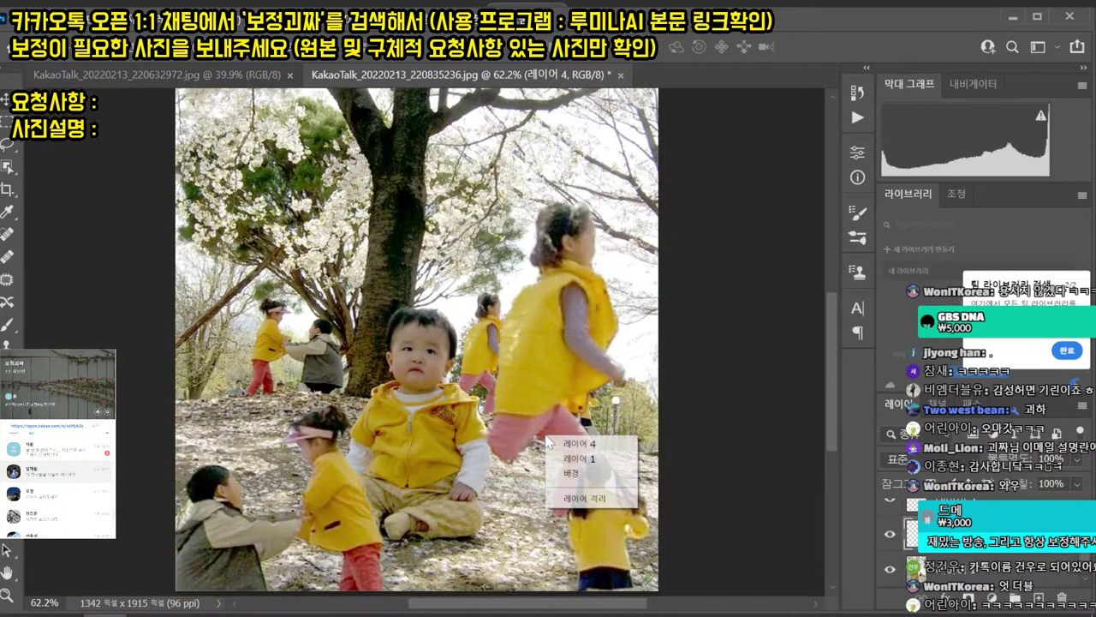
{"action": "left_click", "coordinate": [547, 398]}
{"action": "left_click_drag", "start_coordinate": [554, 309], "coordinate": [522, 334]}
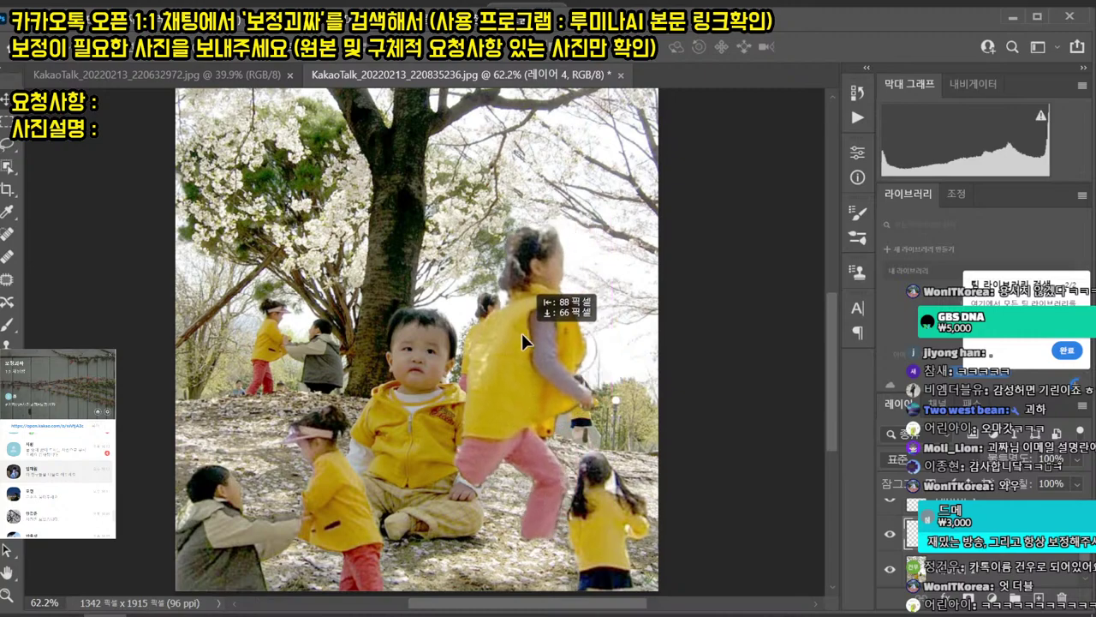
- Repeat the enlarging transform on the running girl's copy and move her so that her head covers the baby
{"action": "key", "text": "ctrl+shift+t"}
{"action": "right_click", "coordinate": [523, 334]}
{"action": "left_click", "coordinate": [582, 341]}
{"action": "left_click_drag", "start_coordinate": [471, 244], "coordinate": [431, 376]}
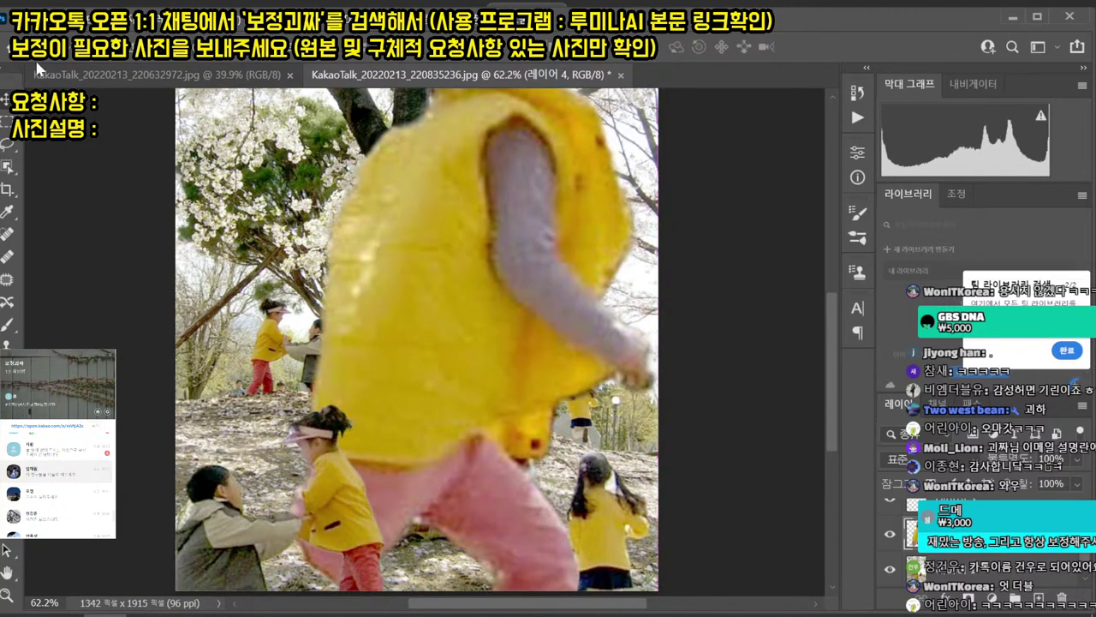
{"action": "left_click_drag", "start_coordinate": [483, 308], "coordinate": [481, 378]}
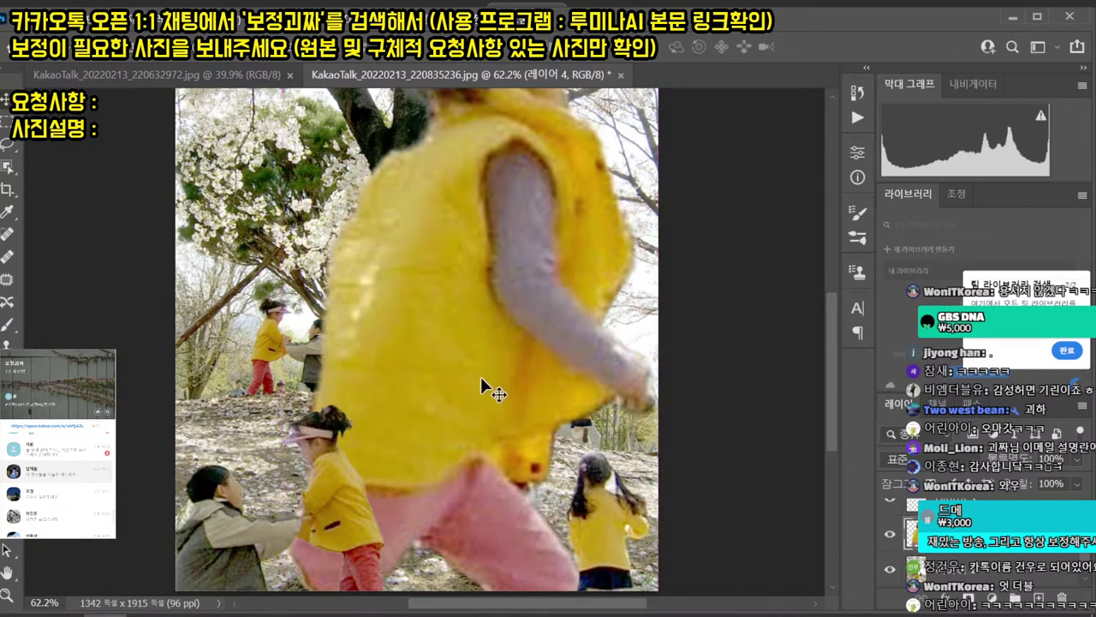
{"action": "left_click_drag", "start_coordinate": [442, 264], "coordinate": [445, 371]}
{"action": "key", "text": "ctrl+shift+t"}
{"action": "left_click_drag", "start_coordinate": [458, 319], "coordinate": [454, 373]}
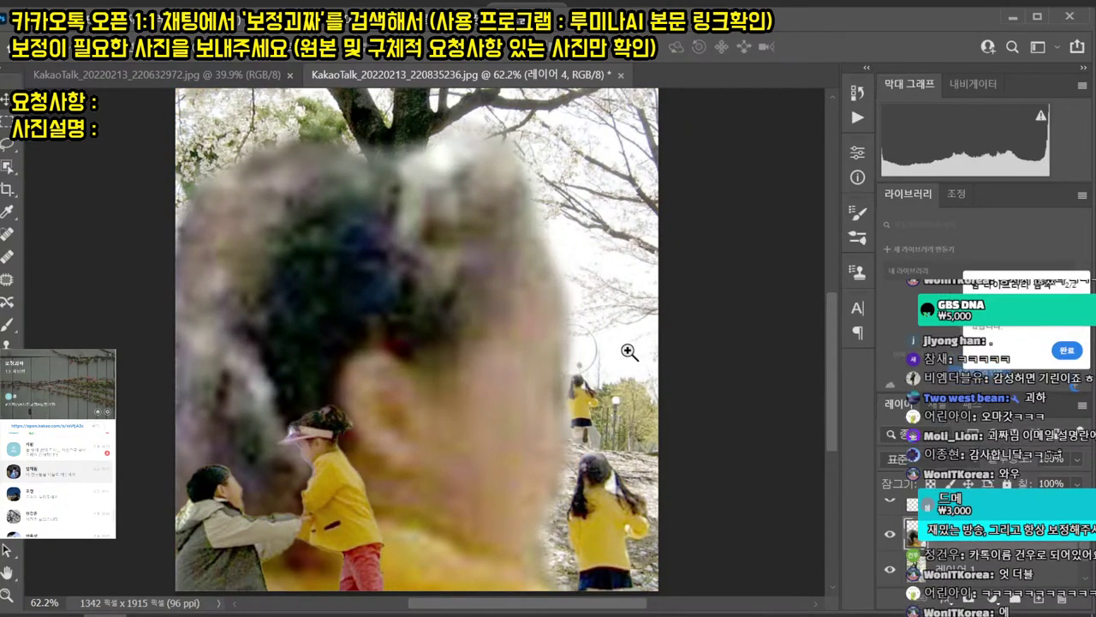
- Select the layers holding the enlarged children together and close the cherry-blossom collage
{"action": "left_click_drag", "start_coordinate": [630, 352], "coordinate": [431, 352]}
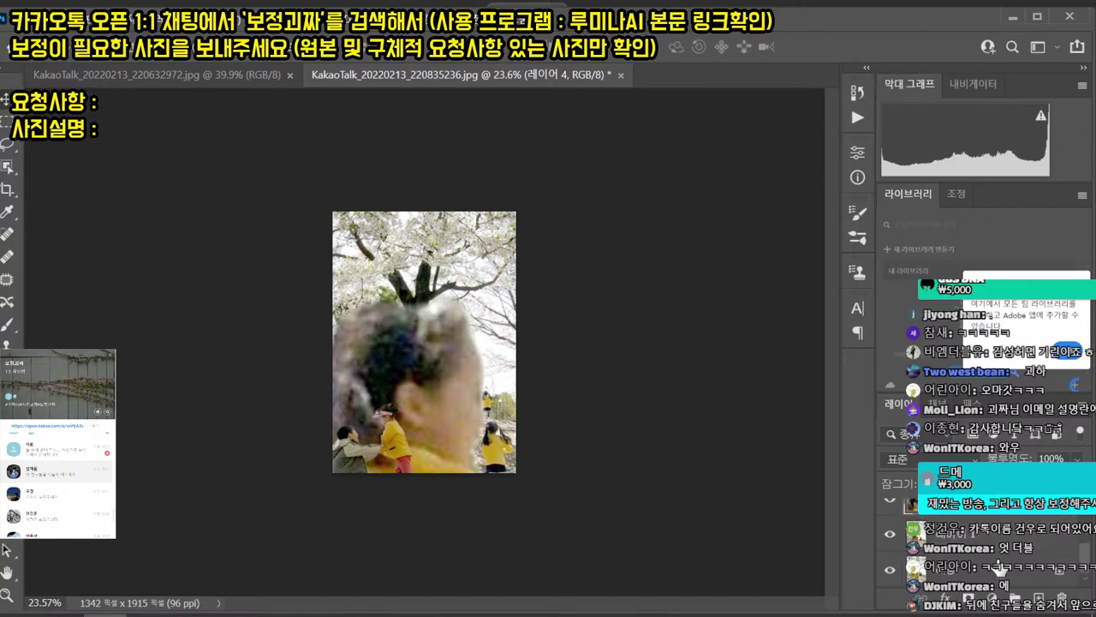
{"action": "scroll", "coordinate": [984, 540], "scroll_direction": "up", "scroll_amount": 2}
{"action": "left_click", "coordinate": [969, 515], "text": "shift"}
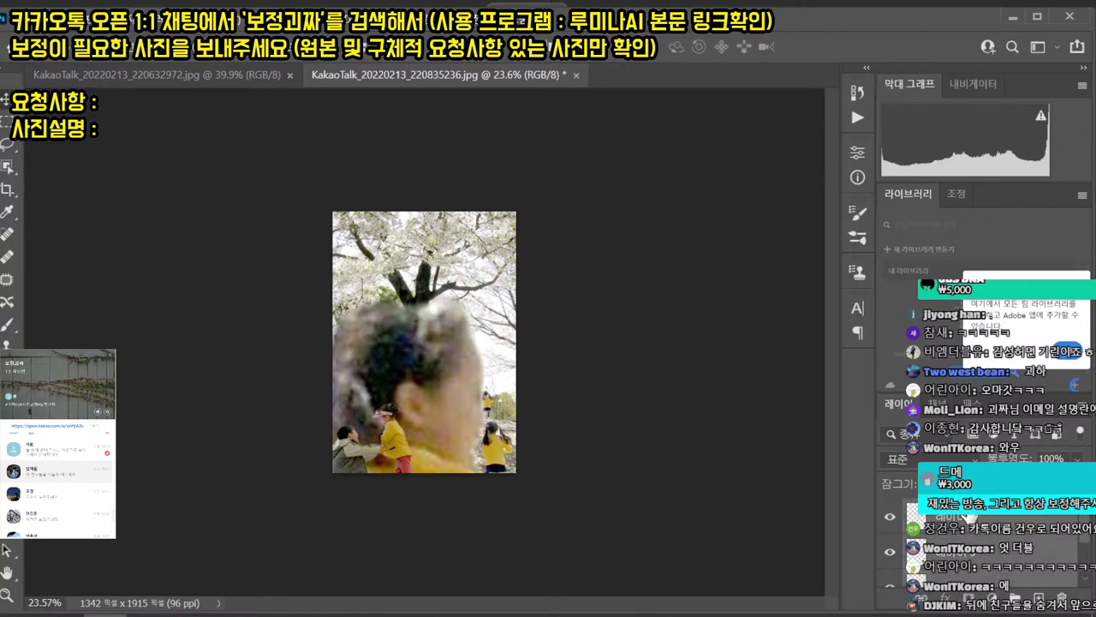
{"action": "scroll", "coordinate": [968, 520], "scroll_direction": "down", "scroll_amount": 2}
{"action": "right_click", "coordinate": [967, 519]}
{"action": "left_click", "coordinate": [955, 442]}
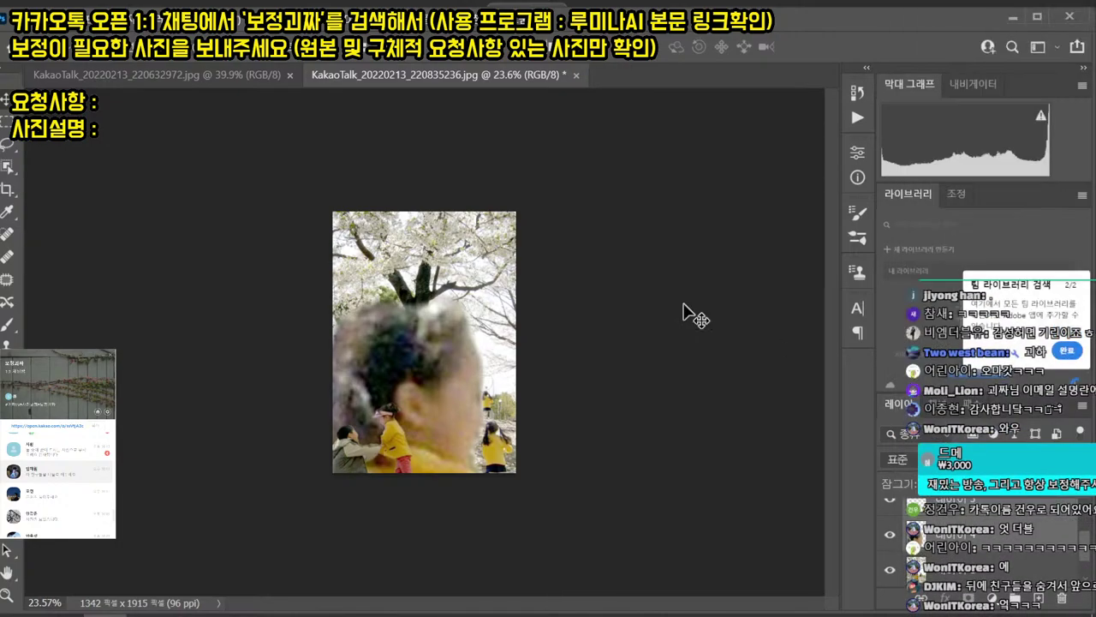
{"action": "key", "text": "ctrl+w"}
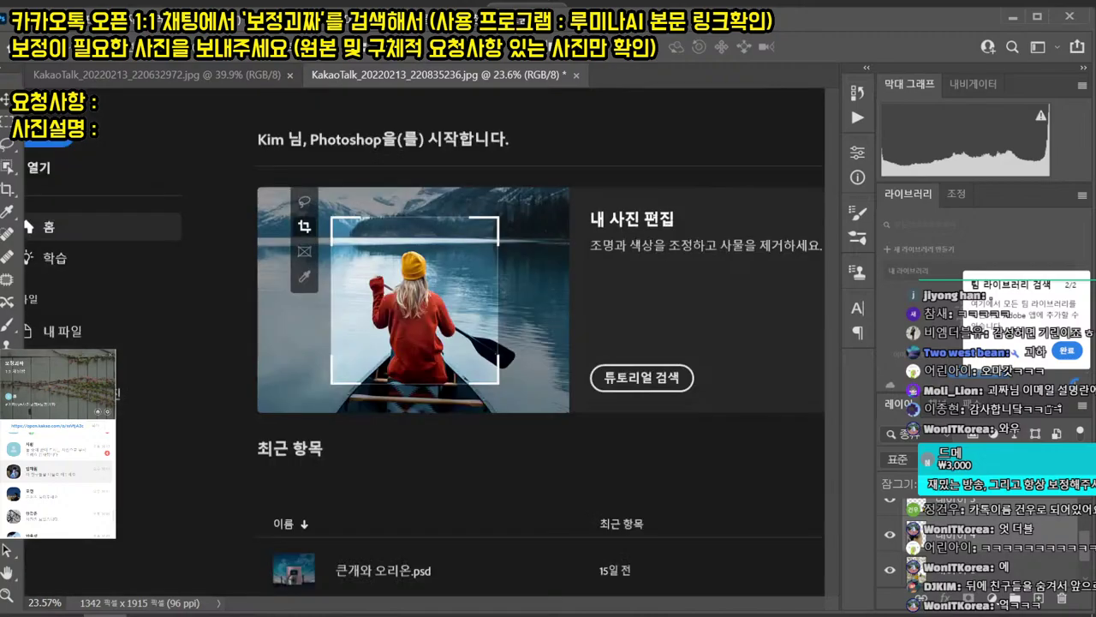
{"action": "key", "text": "alt+Tab"}
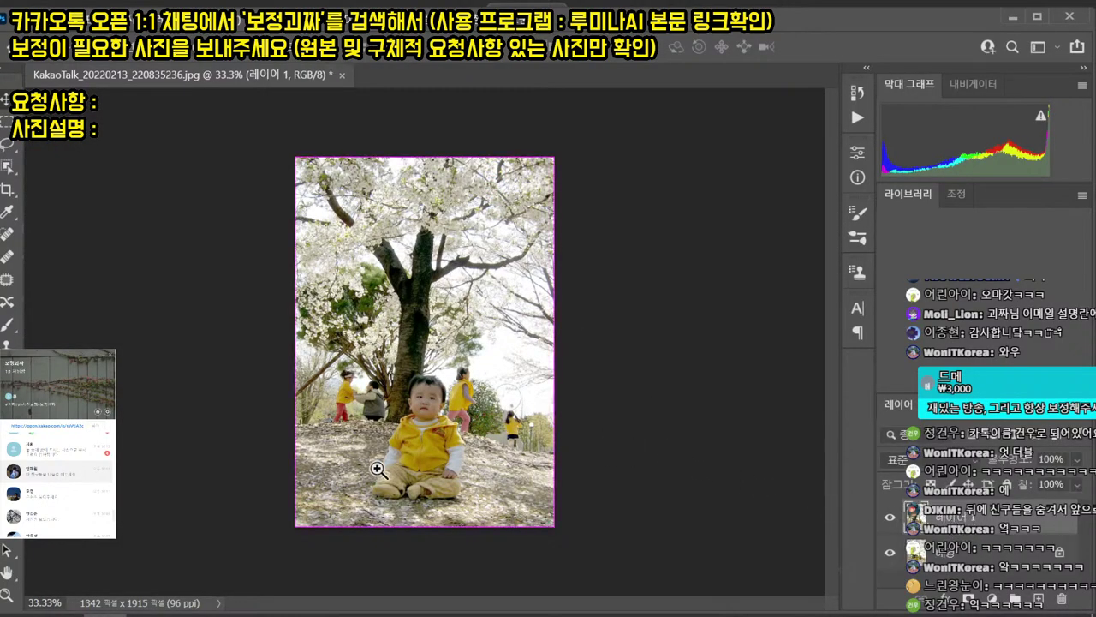
- Outline the two children playing beside the tree trunk with the Patch tool and fill the selection to remove them
{"action": "left_click_drag", "start_coordinate": [345, 404], "coordinate": [377, 377]}
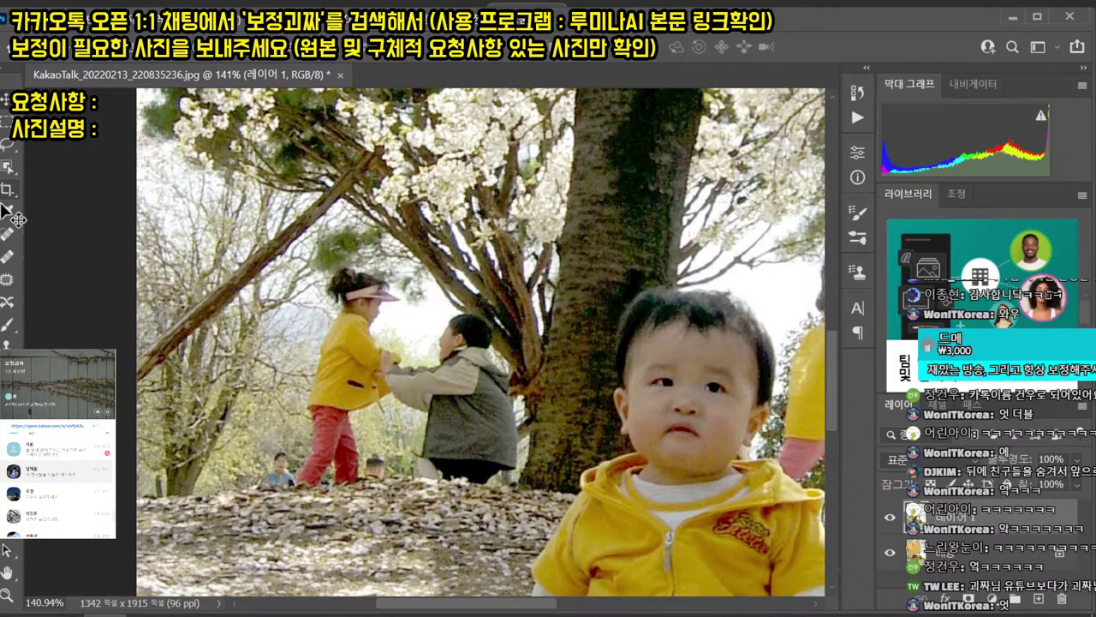
{"action": "left_click", "coordinate": [8, 279]}
{"action": "left_click_drag", "start_coordinate": [329, 251], "coordinate": [299, 391]}
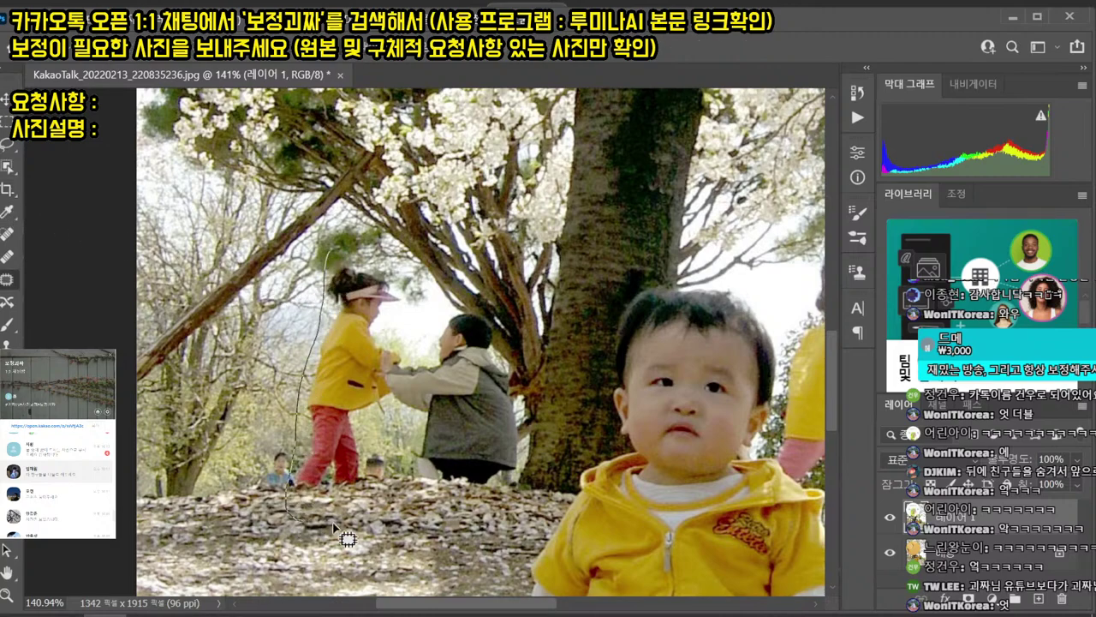
{"action": "mouse_move", "coordinate": [334, 525]}
{"action": "left_mouse_down"}
{"action": "mouse_move", "coordinate": [370, 441]}
{"action": "mouse_move", "coordinate": [397, 415]}
{"action": "mouse_move", "coordinate": [430, 458]}
{"action": "mouse_move", "coordinate": [421, 494]}
{"action": "mouse_move", "coordinate": [522, 500]}
{"action": "mouse_move", "coordinate": [538, 421]}
{"action": "mouse_move", "coordinate": [513, 346]}
{"action": "mouse_move", "coordinate": [459, 306]}
{"action": "mouse_move", "coordinate": [389, 324]}
{"action": "mouse_move", "coordinate": [385, 277]}
{"action": "mouse_move", "coordinate": [331, 252]}
{"action": "left_mouse_up"}
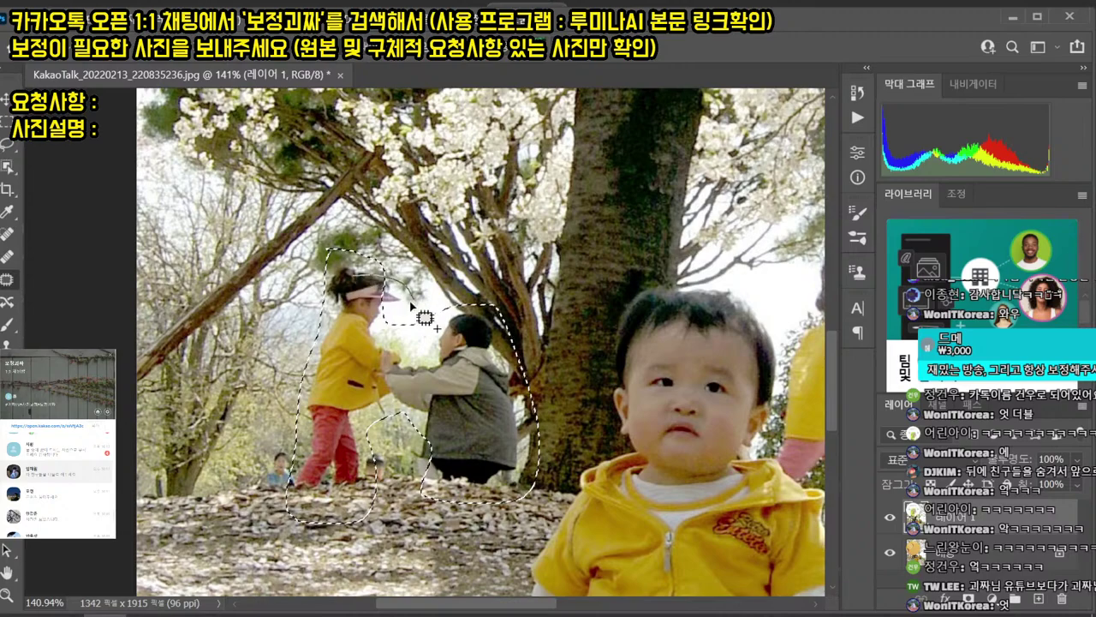
{"action": "left_click_drag", "start_coordinate": [411, 304], "coordinate": [377, 315]}
{"action": "key", "text": "shift+Delete"}
- Outline the pigtailed girl near the street lamp and fill the selection to remove her from the background
{"action": "left_click_drag", "start_coordinate": [481, 394], "coordinate": [340, 405]}
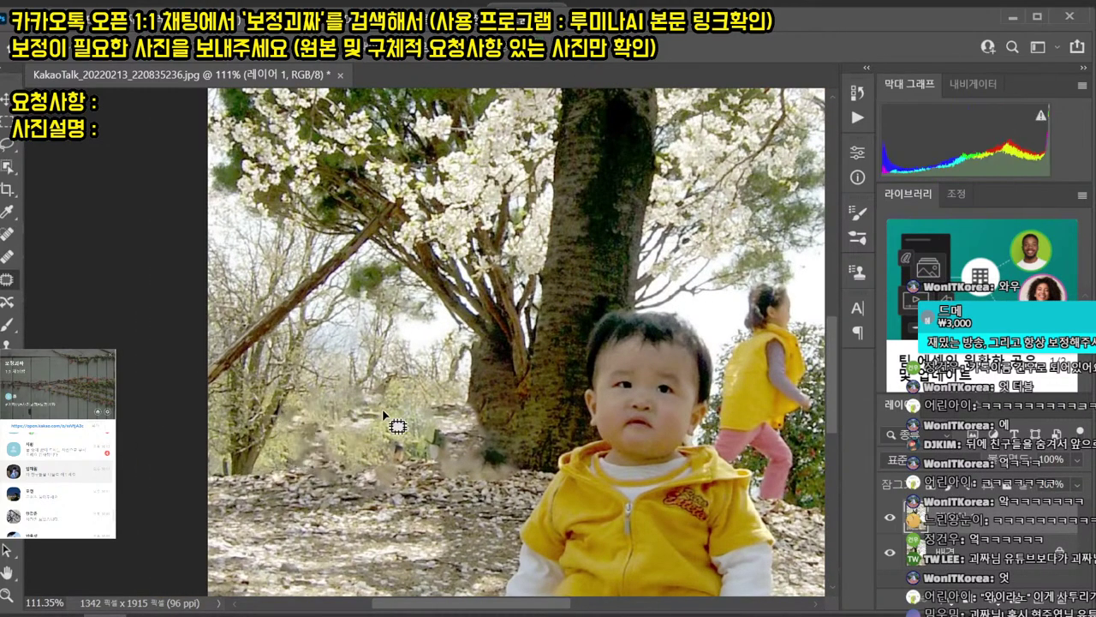
{"action": "mouse_move", "coordinate": [469, 427]}
{"action": "left_mouse_down"}
{"action": "mouse_move", "coordinate": [453, 481]}
{"action": "mouse_move", "coordinate": [473, 404]}
{"action": "mouse_move", "coordinate": [508, 393]}
{"action": "left_mouse_up"}
{"action": "left_click_drag", "start_coordinate": [532, 431], "coordinate": [542, 417]}
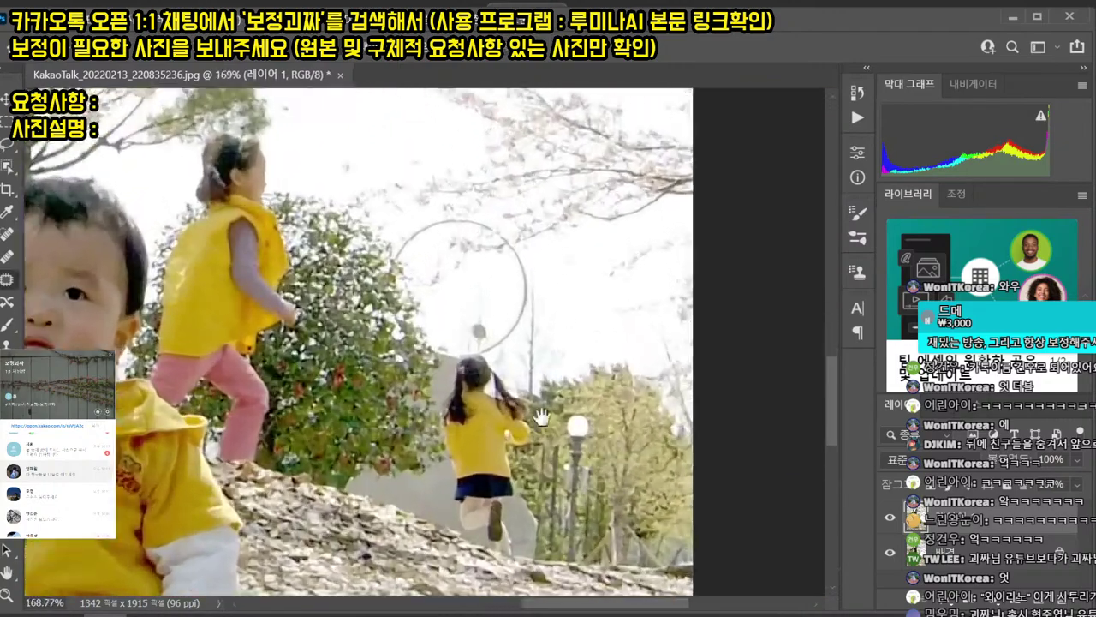
{"action": "mouse_move", "coordinate": [471, 329]}
{"action": "left_mouse_down"}
{"action": "mouse_move", "coordinate": [439, 370]}
{"action": "mouse_move", "coordinate": [439, 501]}
{"action": "mouse_move", "coordinate": [533, 567]}
{"action": "mouse_move", "coordinate": [534, 465]}
{"action": "mouse_move", "coordinate": [478, 335]}
{"action": "left_mouse_up"}
{"action": "key", "text": "shift+BackSpace"}
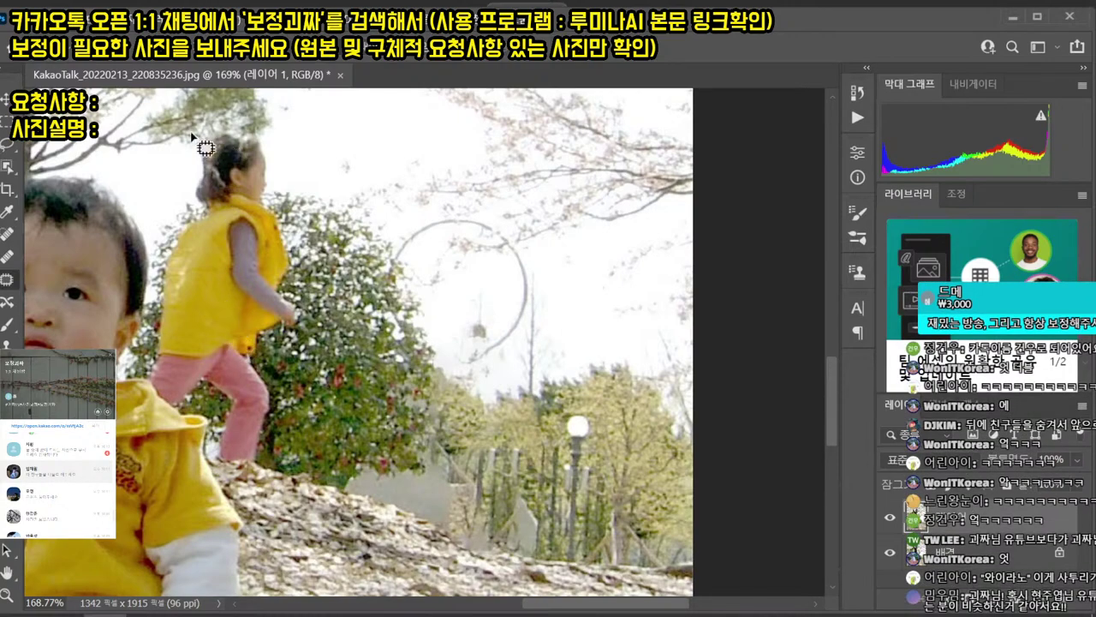
- Outline the girl running behind the baby and fill the selection to remove her from the photo
{"action": "mouse_move", "coordinate": [190, 133]}
{"action": "left_mouse_down"}
{"action": "mouse_move", "coordinate": [149, 350]}
{"action": "mouse_move", "coordinate": [153, 387]}
{"action": "mouse_move", "coordinate": [195, 401]}
{"action": "mouse_move", "coordinate": [239, 473]}
{"action": "mouse_move", "coordinate": [309, 313]}
{"action": "mouse_move", "coordinate": [295, 186]}
{"action": "mouse_move", "coordinate": [210, 126]}
{"action": "left_mouse_up"}
{"action": "key", "text": "shift+Delete"}
{"action": "left_click_drag", "start_coordinate": [302, 238], "coordinate": [290, 319]}
{"action": "left_click_drag", "start_coordinate": [218, 322], "coordinate": [268, 321]}
{"action": "mouse_move", "coordinate": [161, 209]}
{"action": "left_mouse_down"}
{"action": "mouse_move", "coordinate": [117, 331]}
{"action": "mouse_move", "coordinate": [138, 403]}
{"action": "mouse_move", "coordinate": [254, 451]}
{"action": "mouse_move", "coordinate": [370, 344]}
{"action": "mouse_move", "coordinate": [448, 237]}
{"action": "left_mouse_up"}
{"action": "left_click_drag", "start_coordinate": [143, 177], "coordinate": [144, 181]}
{"action": "key", "text": "ctrl+z"}
{"action": "key", "text": "ctrl+z"}
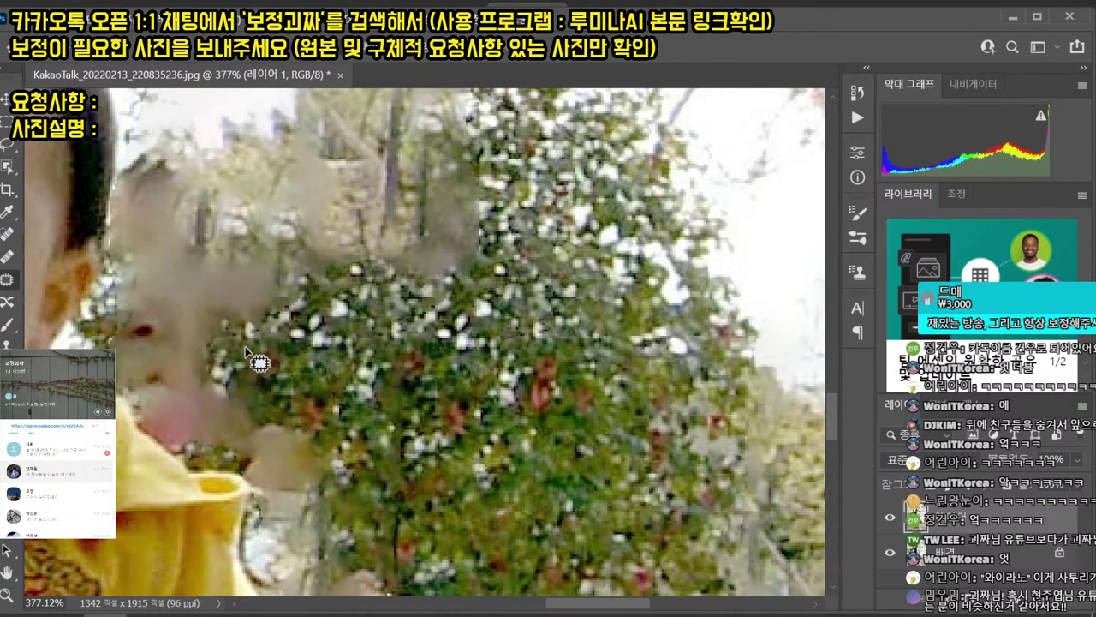
- Select and refill the blurry remnants between the baby's head and the flowering bush
{"action": "left_click_drag", "start_coordinate": [245, 212], "coordinate": [341, 463]}
{"action": "key", "text": "shift+Delete"}
{"action": "key", "text": "shift+Delete"}
{"action": "mouse_move", "coordinate": [452, 129]}
{"action": "left_mouse_down"}
{"action": "mouse_move", "coordinate": [275, 277]}
{"action": "mouse_move", "coordinate": [440, 137]}
{"action": "left_mouse_up"}
{"action": "key", "text": "shift+Delete"}
- Add a new empty layer above the retouched photo and activate the Gradient tool
{"action": "key", "text": "ctrl+0"}
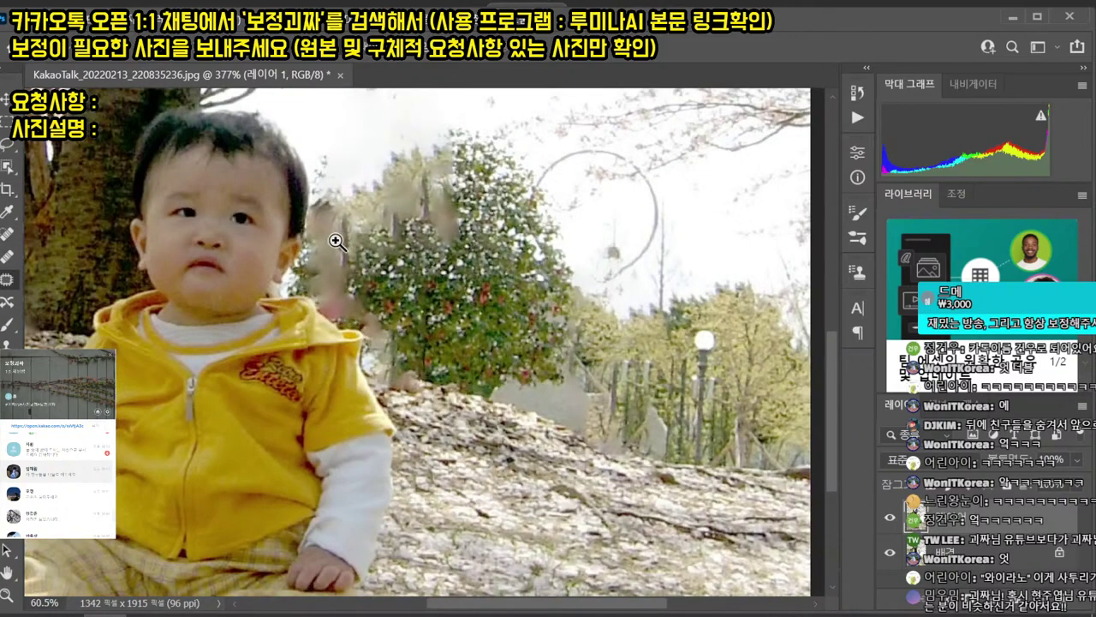
{"action": "left_click_drag", "start_coordinate": [472, 461], "coordinate": [508, 400]}
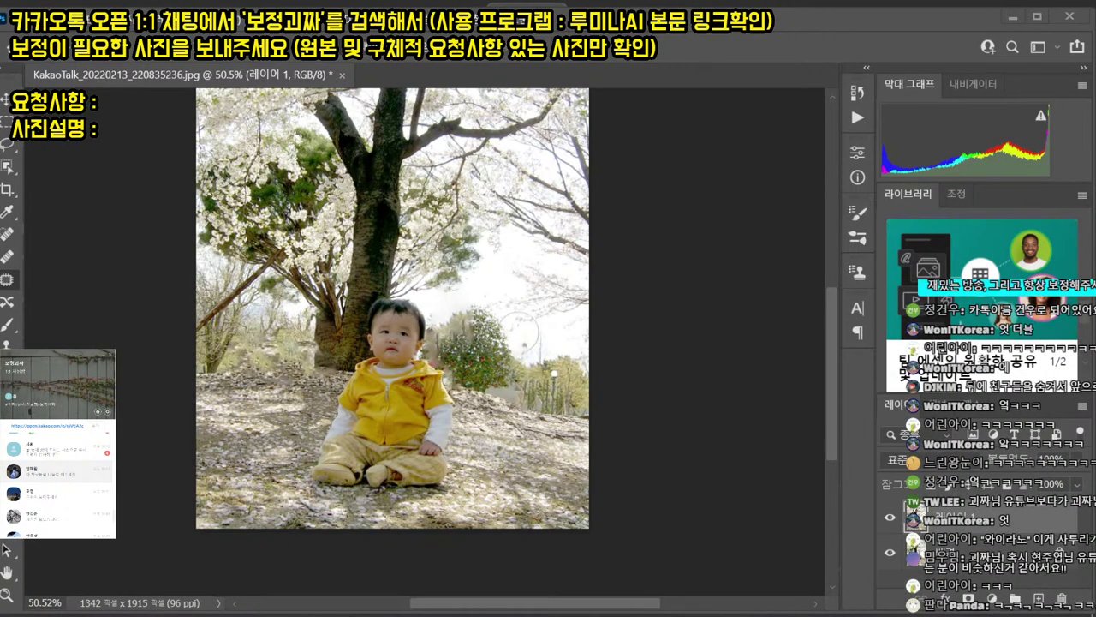
{"action": "left_click_drag", "start_coordinate": [632, 363], "coordinate": [614, 286]}
{"action": "left_click_drag", "start_coordinate": [432, 318], "coordinate": [374, 304]}
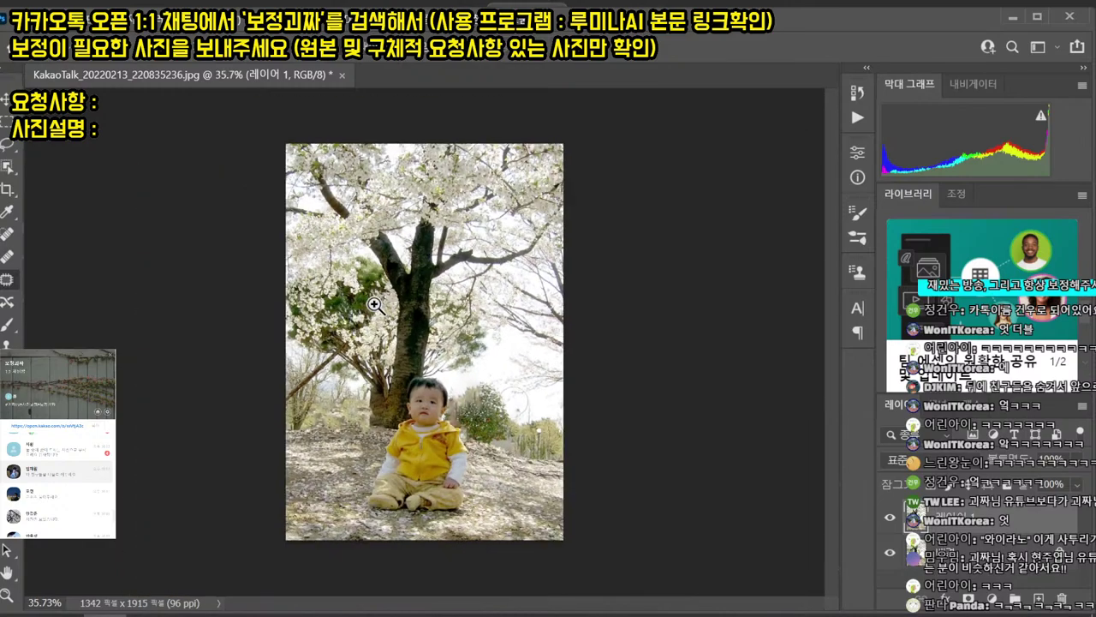
{"action": "left_click", "coordinate": [1039, 598]}
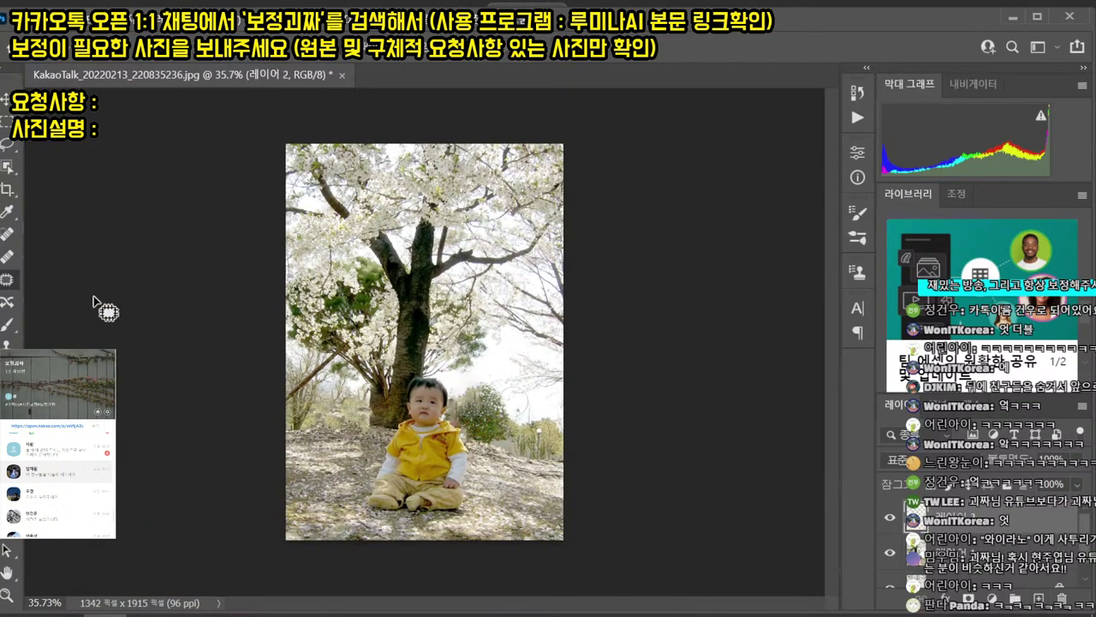
{"action": "left_click", "coordinate": [7, 303]}
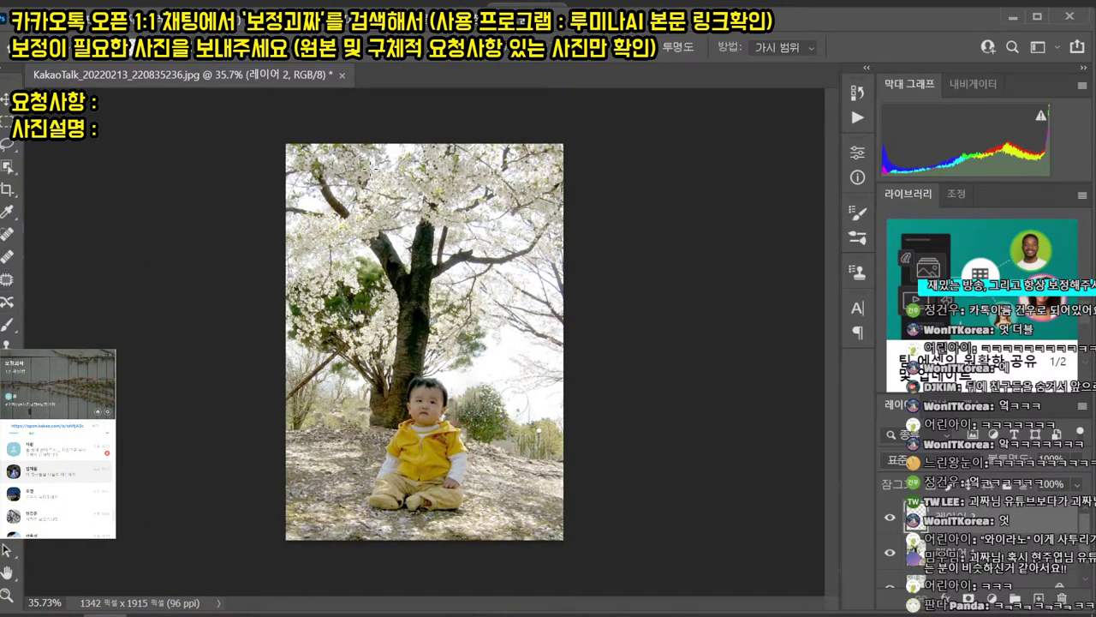
{"action": "left_click_drag", "start_coordinate": [463, 281], "coordinate": [470, 405]}
{"action": "key", "text": "ctrl+z"}
{"action": "left_click_drag", "start_coordinate": [450, 271], "coordinate": [435, 515]}
{"action": "key", "text": "ctrl+z"}
{"action": "left_click_drag", "start_coordinate": [458, 244], "coordinate": [461, 421]}
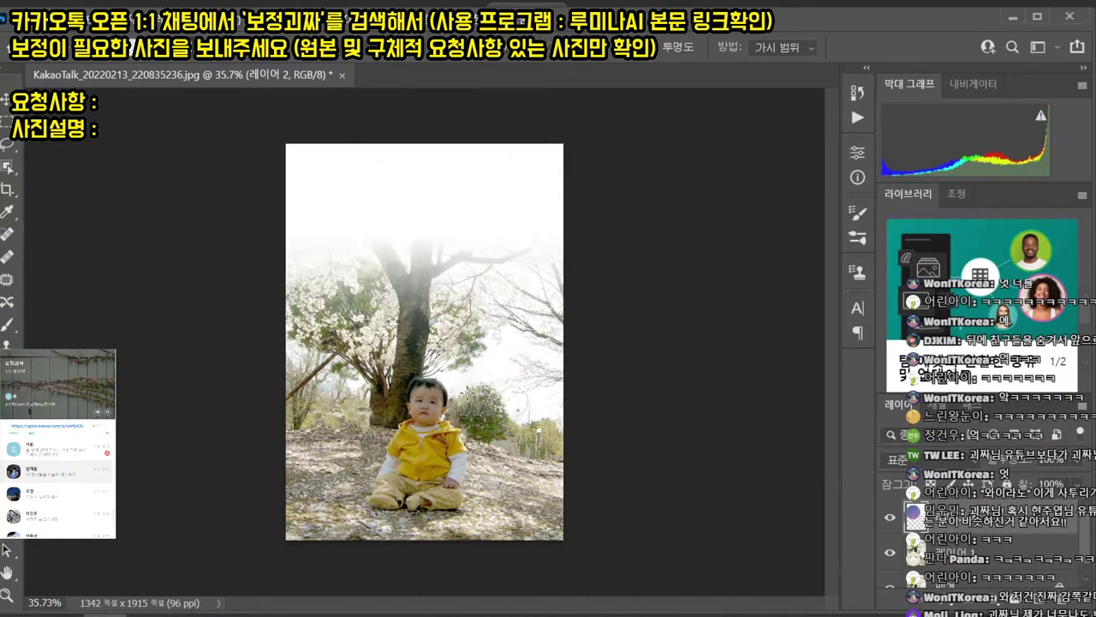
{"action": "key", "text": "ctrl+z"}
- Draw a vertical white-to-transparent gradient from the photo's upper edge so the blossoms fade softly into white
{"action": "left_click_drag", "start_coordinate": [469, 152], "coordinate": [470, 402]}
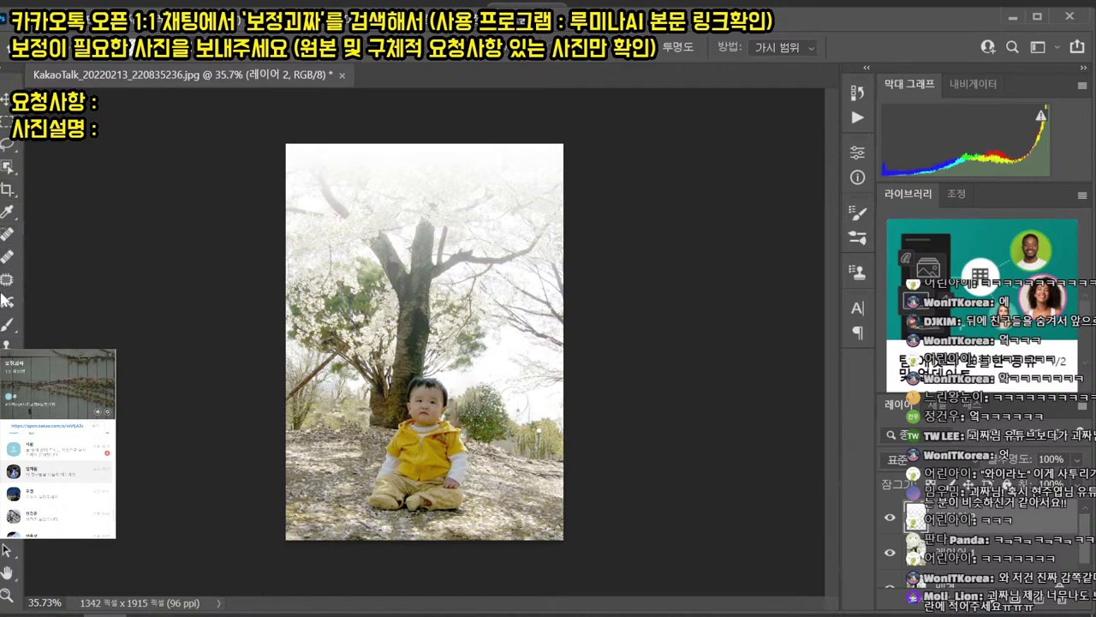
- Add the text "인생이 고달프다" over the faded blossoms in the upper part of the photo
{"action": "key", "text": "t"}
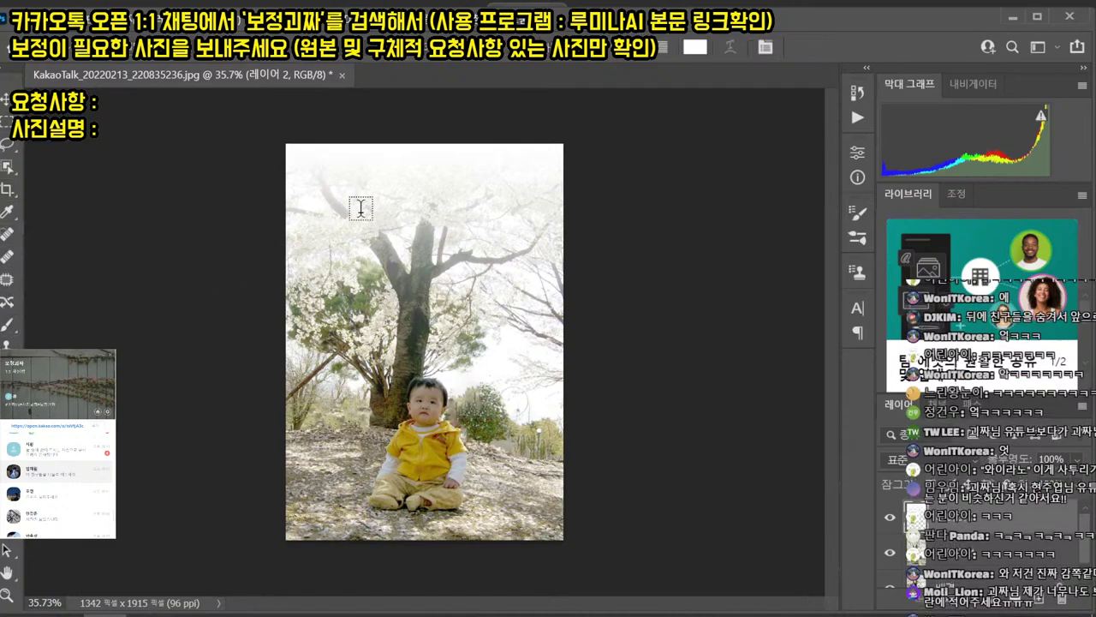
{"action": "type", "text": "인"}
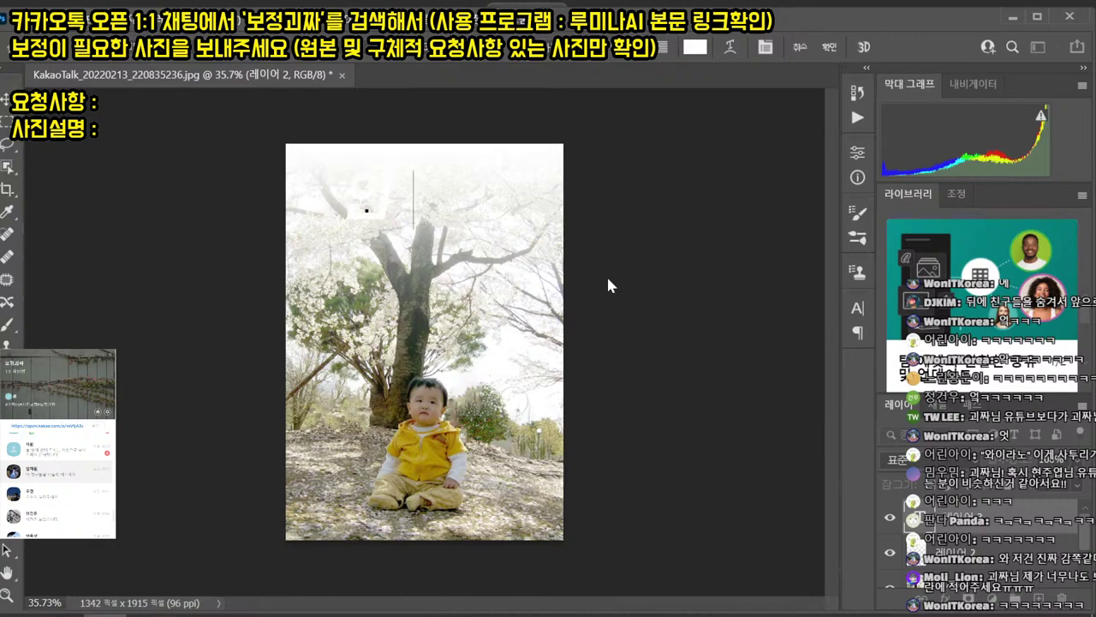
{"action": "type", "text": "생이 고달프다"}
{"action": "key", "text": "ctrl+Return"}
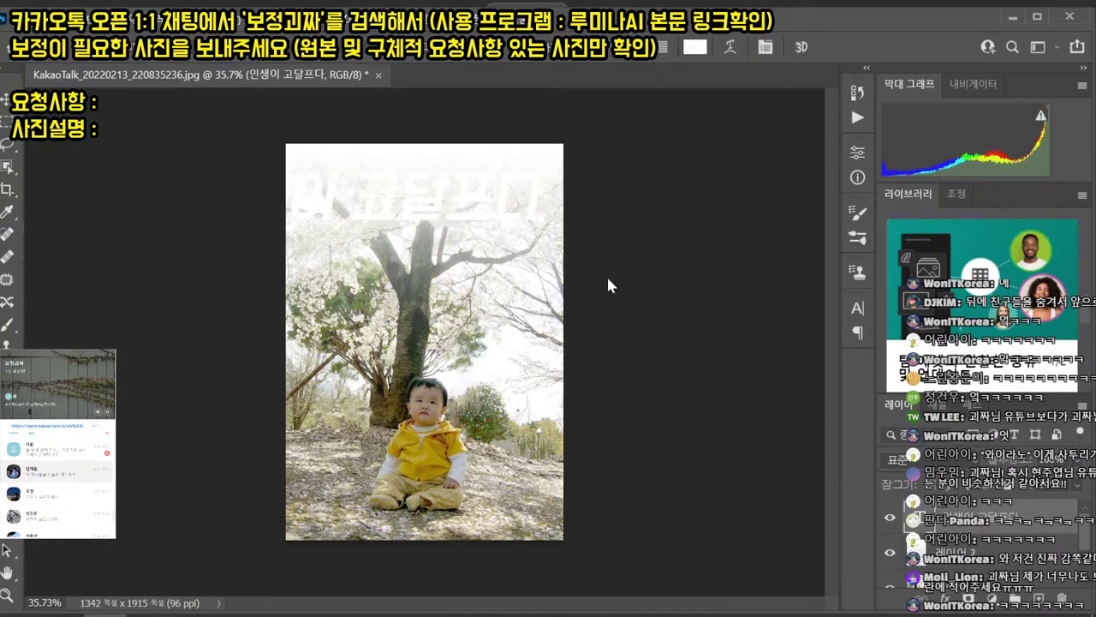
- Scale the title text down to fit the photo's width and centre it near the upper edge
{"action": "key", "text": "ctrl+t"}
{"action": "left_click_drag", "start_coordinate": [545, 171], "coordinate": [471, 195]}
{"action": "left_click_drag", "start_coordinate": [426, 211], "coordinate": [487, 177]}
{"action": "key", "text": "Return"}
{"action": "key", "text": "ctrl+t"}
{"action": "key", "text": "Return"}
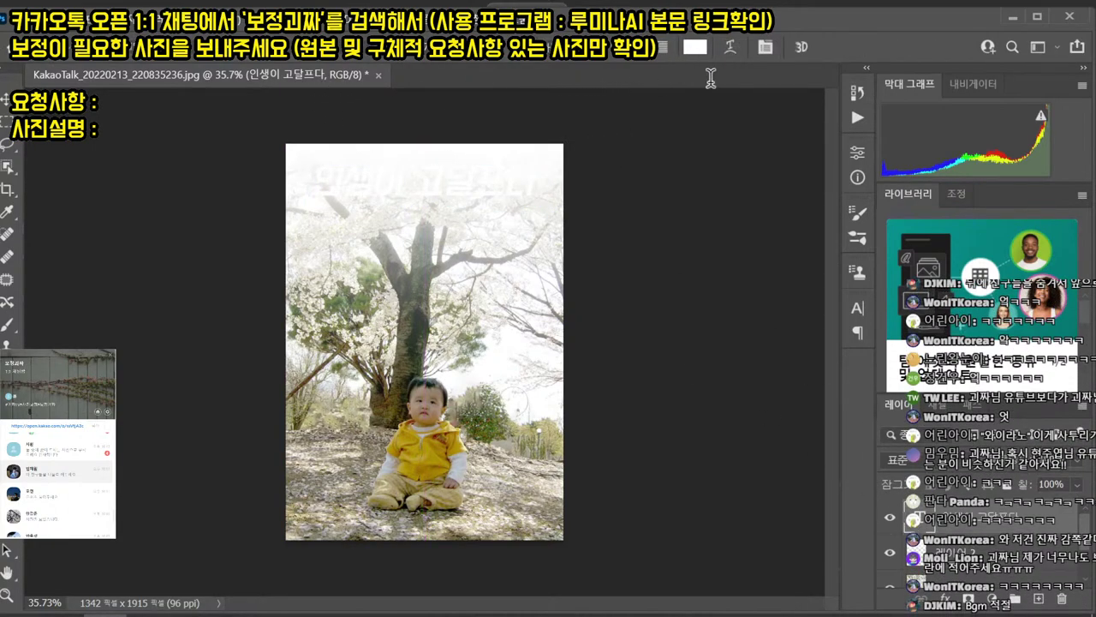
- Set the title text's colour to black and its font to Mapo애민
{"action": "left_click", "coordinate": [695, 50]}
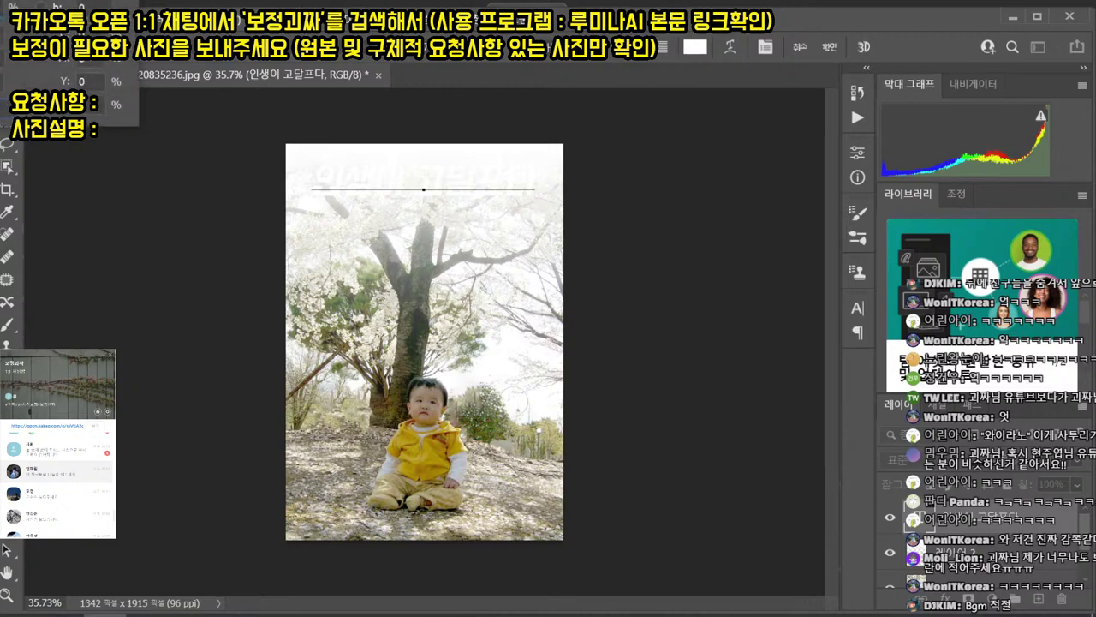
{"action": "key", "text": "Return"}
{"action": "left_click", "coordinate": [242, 49]}
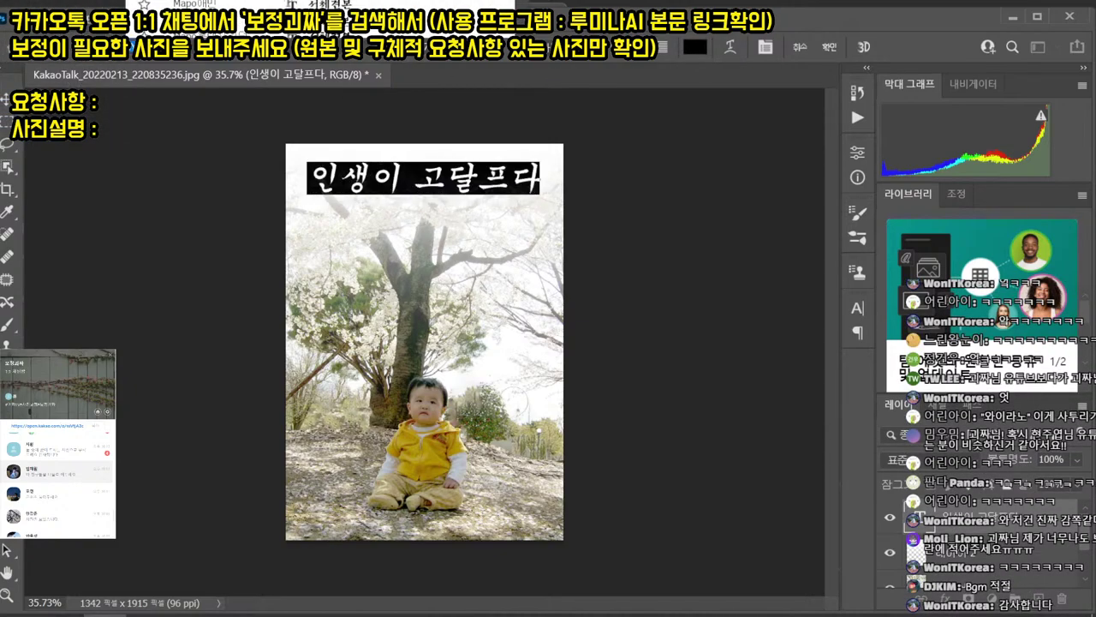
{"action": "left_click", "coordinate": [205, 8]}
{"action": "key", "text": "ctrl+Return"}
{"action": "key", "text": "v"}
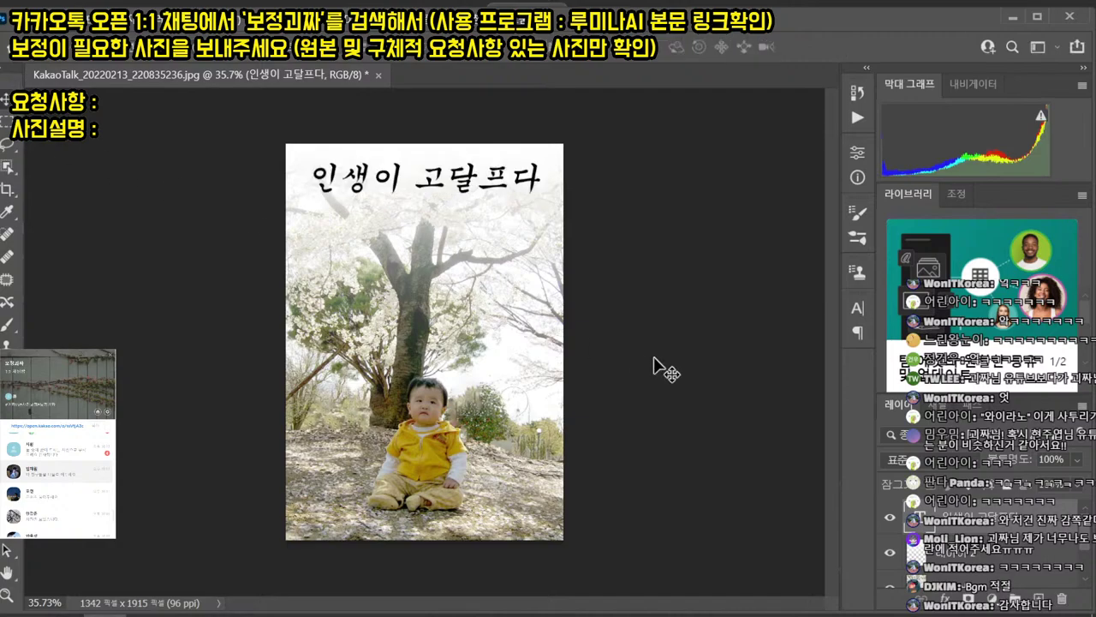
- Merge all visible layers and save the finished baby photo as a JPEG
{"action": "key", "text": "ctrl+shift+e"}
{"action": "key", "text": "ctrl+s"}
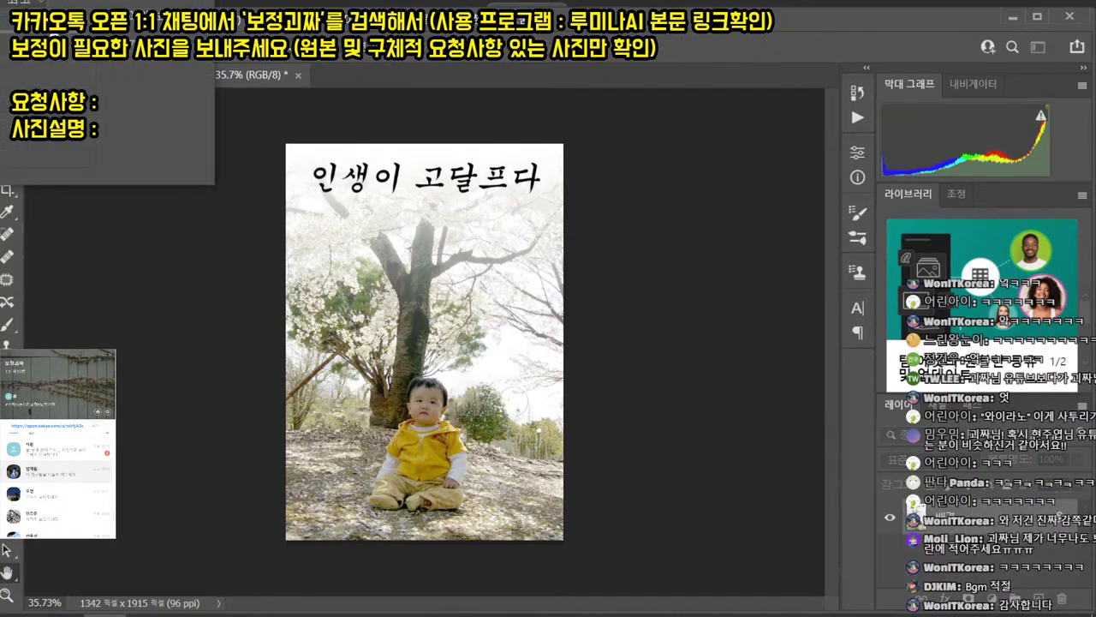
{"action": "key", "text": "Return"}
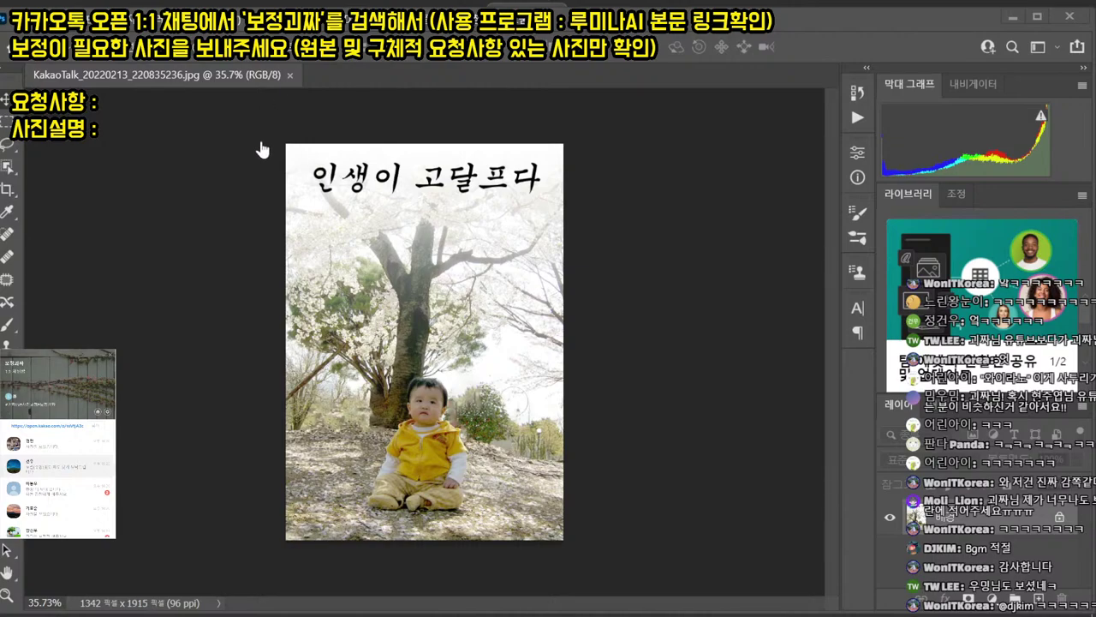
- Switch to the requester's KakaoTalk chat, save the attached 20220131_022930.dng, and close the chat
{"action": "left_click_drag", "start_coordinate": [561, 0], "coordinate": [302, 10]}
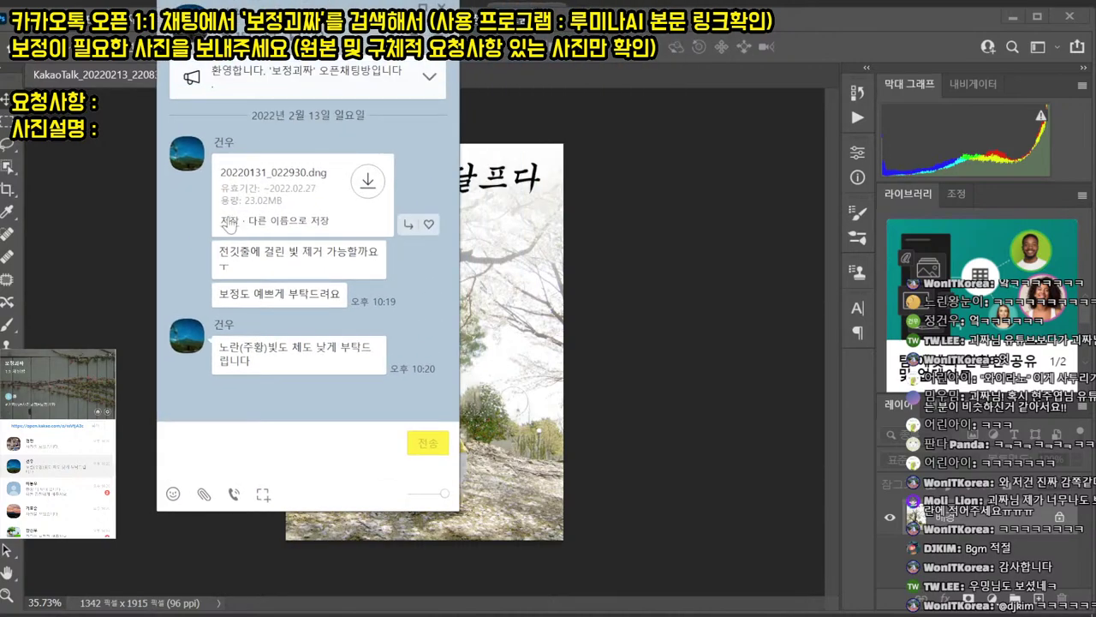
{"action": "left_click", "coordinate": [229, 225]}
{"action": "left_click", "coordinate": [253, 288]}
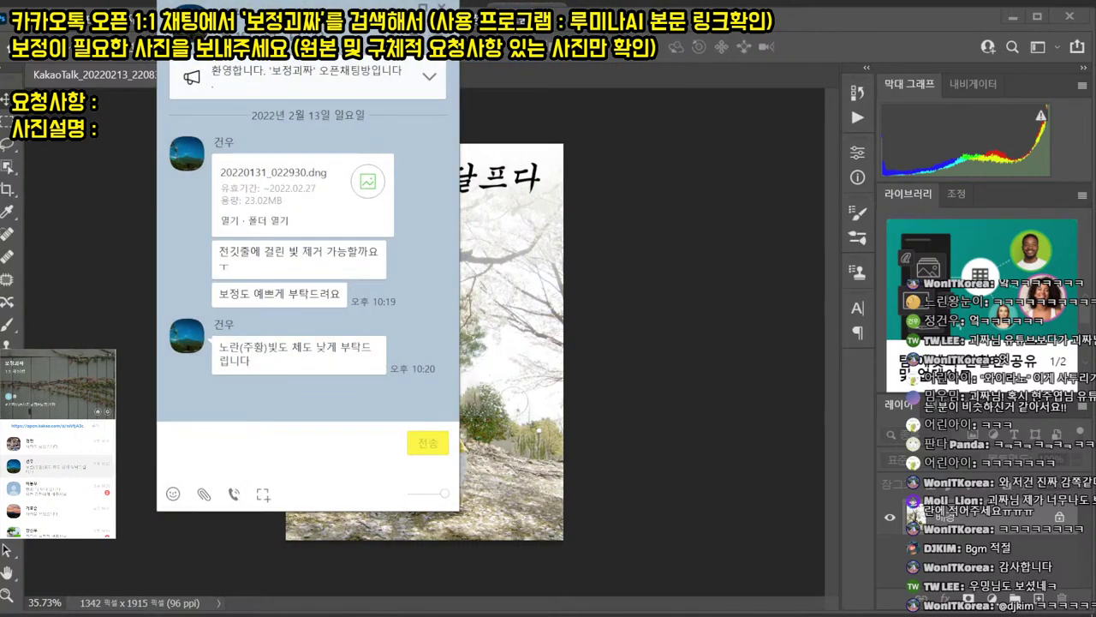
{"action": "key", "text": "Escape"}
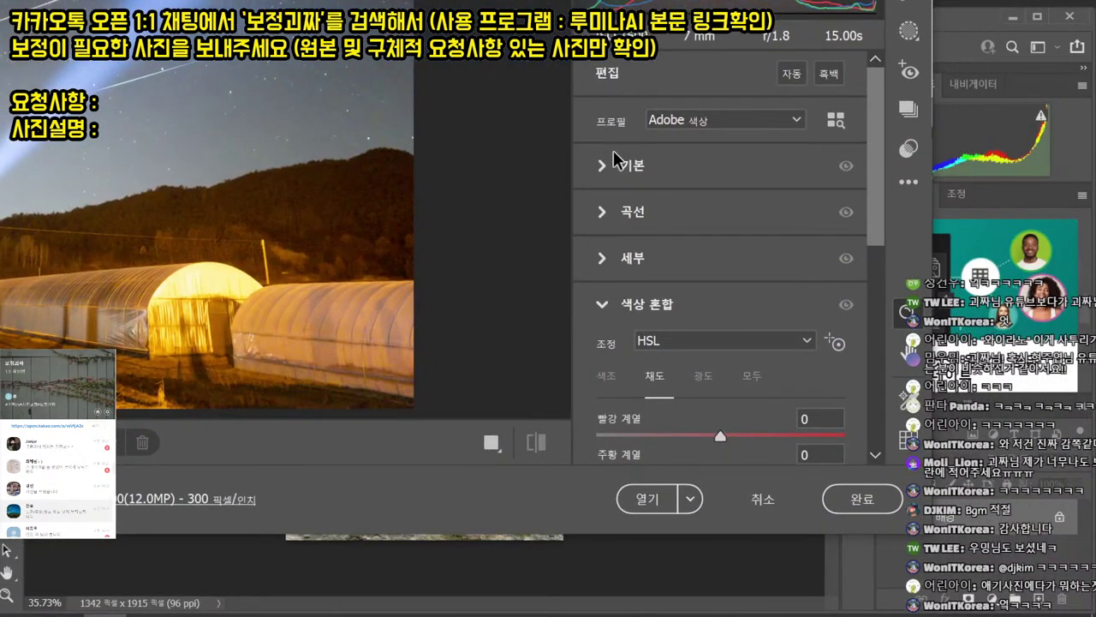
- In the greenhouse night photo's Basic raw settings, set Exposure to -1.00, Contrast to +36 and Highlights to -89
{"action": "left_click", "coordinate": [613, 157]}
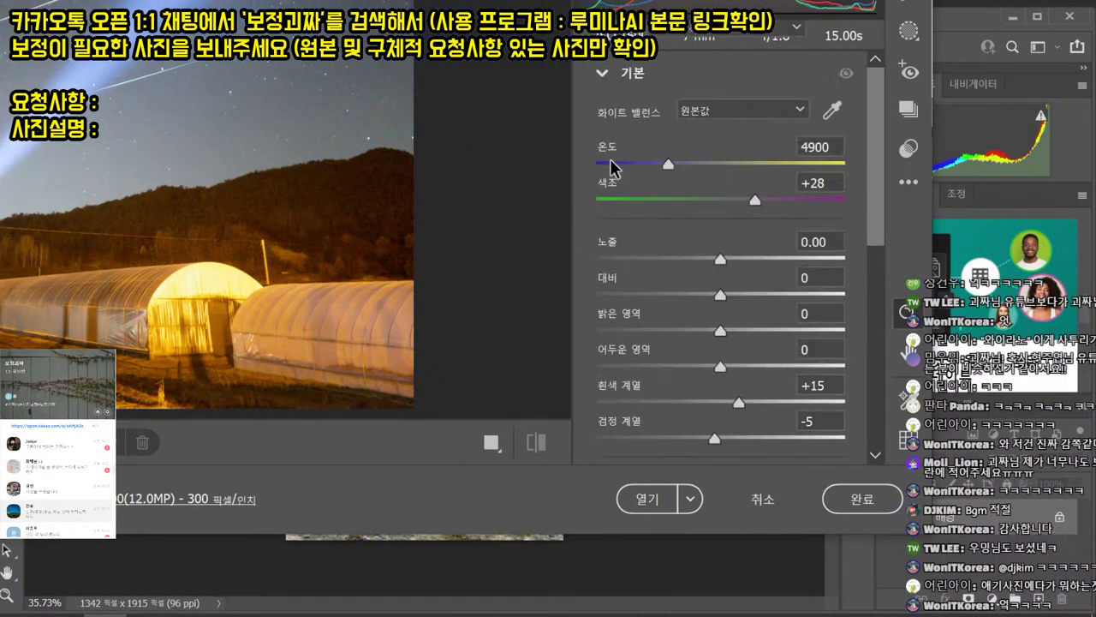
{"action": "left_click_drag", "start_coordinate": [721, 259], "coordinate": [694, 257]}
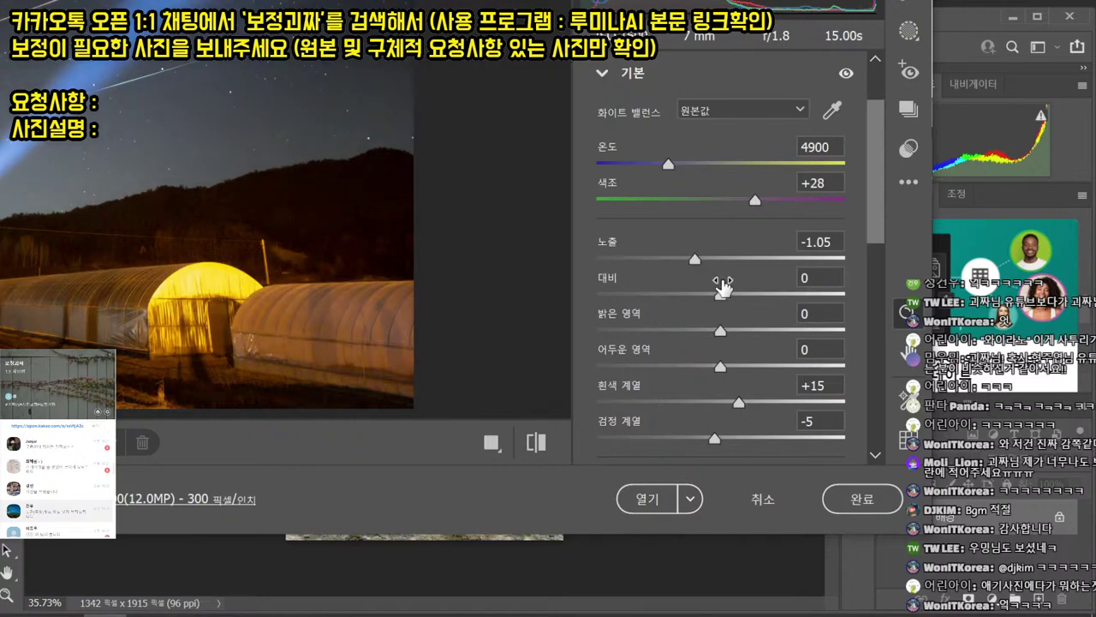
{"action": "left_click_drag", "start_coordinate": [720, 294], "coordinate": [766, 287]}
{"action": "left_click_drag", "start_coordinate": [718, 332], "coordinate": [611, 332]}
{"action": "mouse_move", "coordinate": [695, 258]}
{"action": "left_mouse_down"}
{"action": "mouse_move", "coordinate": [705, 260]}
{"action": "mouse_move", "coordinate": [698, 254]}
{"action": "left_mouse_up"}
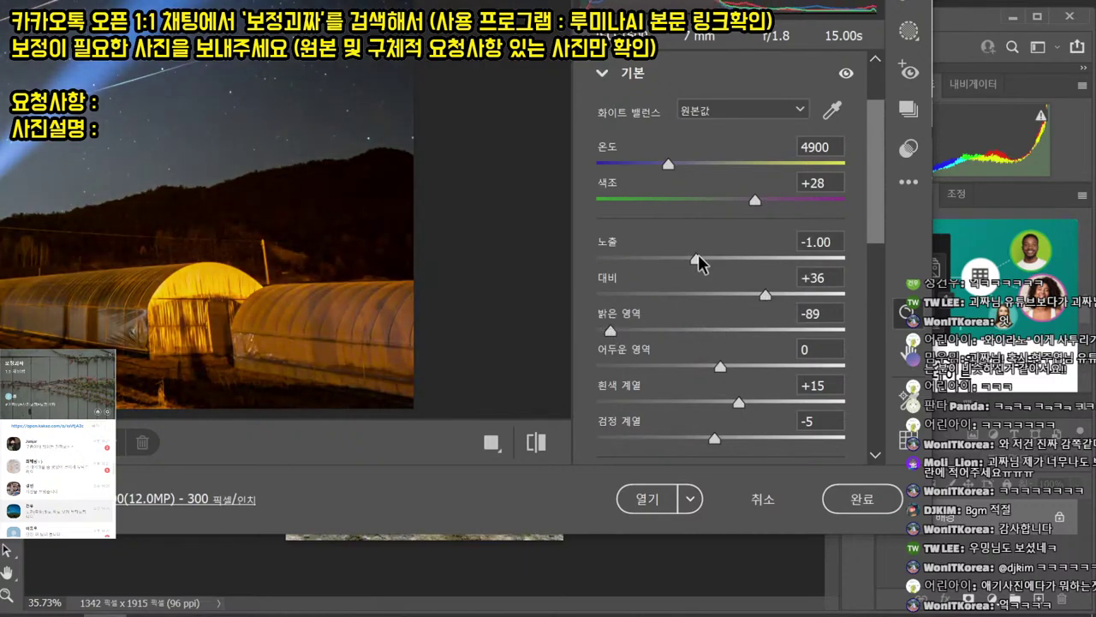
- In the raw Detail settings, set Sharpening to 101, Noise Reduction to 49 and Color Noise Reduction to 100
{"action": "scroll", "coordinate": [634, 261], "scroll_direction": "down", "scroll_amount": 4}
{"action": "left_click", "coordinate": [599, 169]}
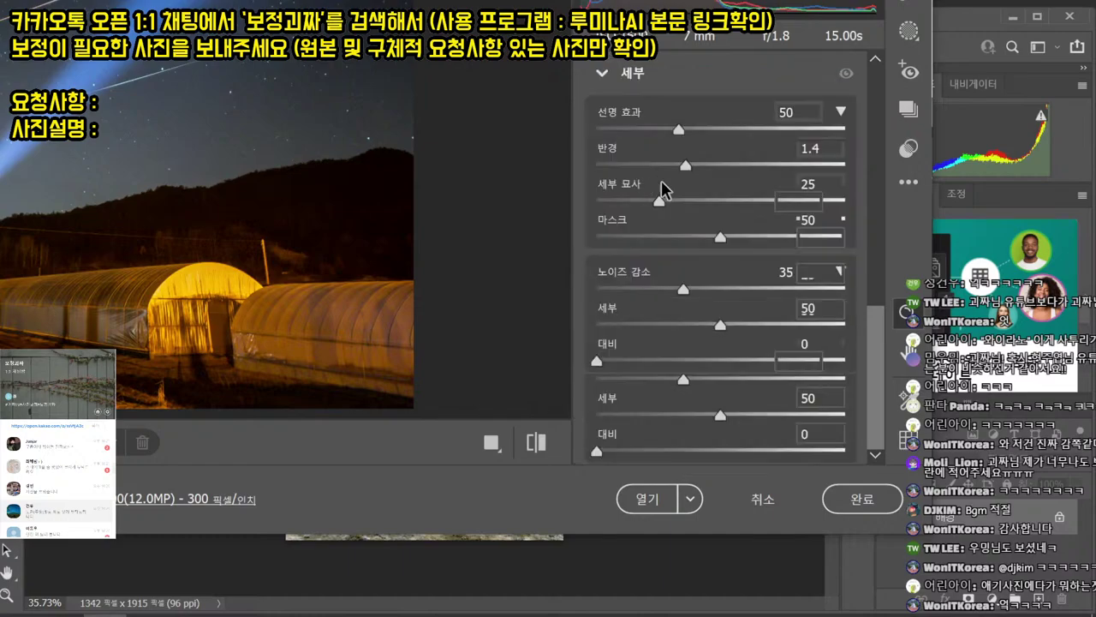
{"action": "left_click", "coordinate": [762, 128]}
{"action": "left_click", "coordinate": [709, 288]}
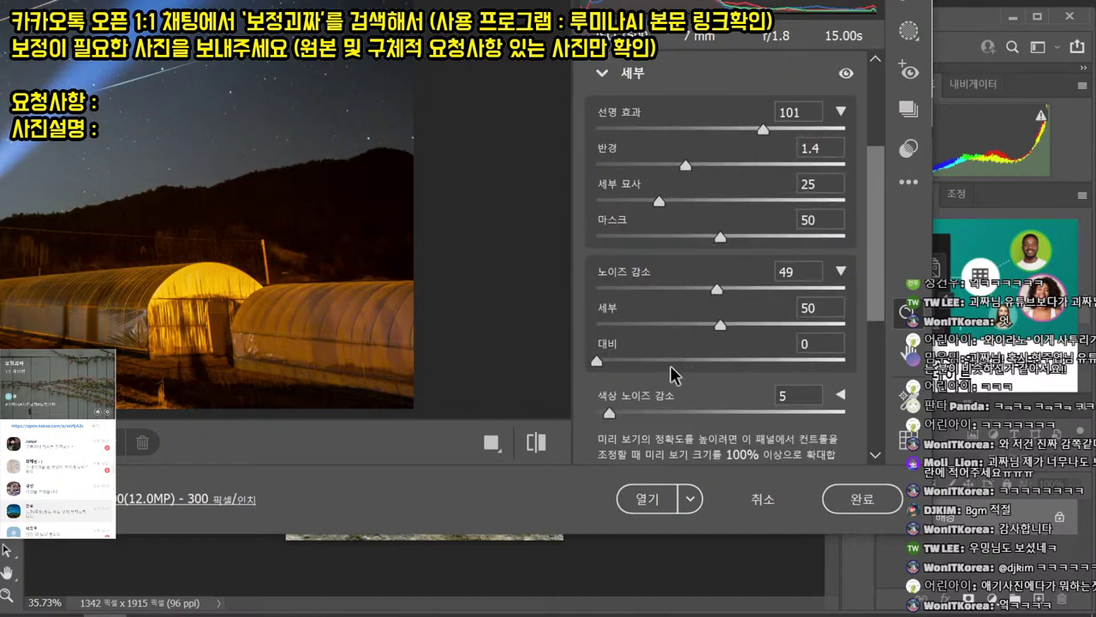
{"action": "left_click_drag", "start_coordinate": [718, 415], "coordinate": [848, 414]}
{"action": "scroll", "coordinate": [673, 257], "scroll_direction": "down", "scroll_amount": 4}
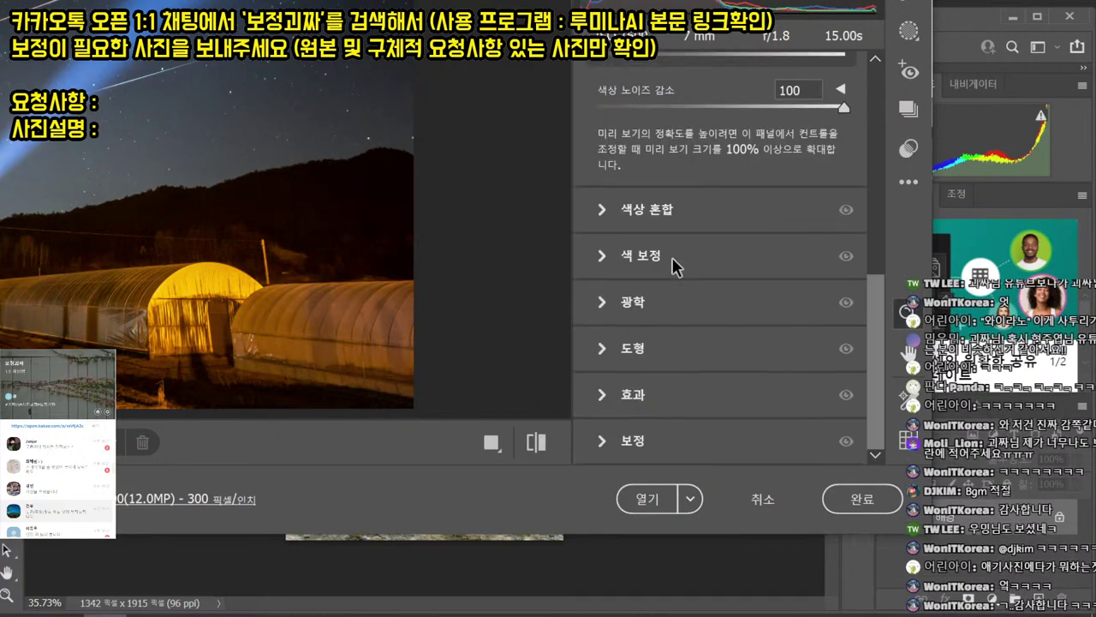
- Open the developed greenhouse night photo for editing and duplicate its background layer
{"action": "scroll", "coordinate": [674, 245], "scroll_direction": "up", "scroll_amount": 5}
{"action": "left_click", "coordinate": [656, 503]}
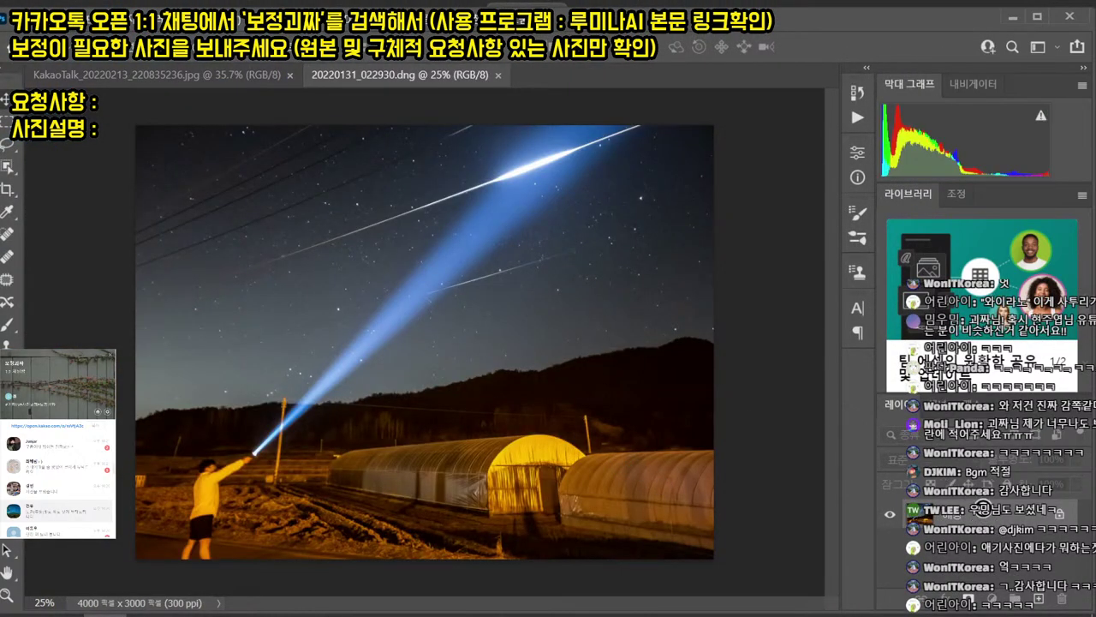
{"action": "key", "text": "ctrl+j"}
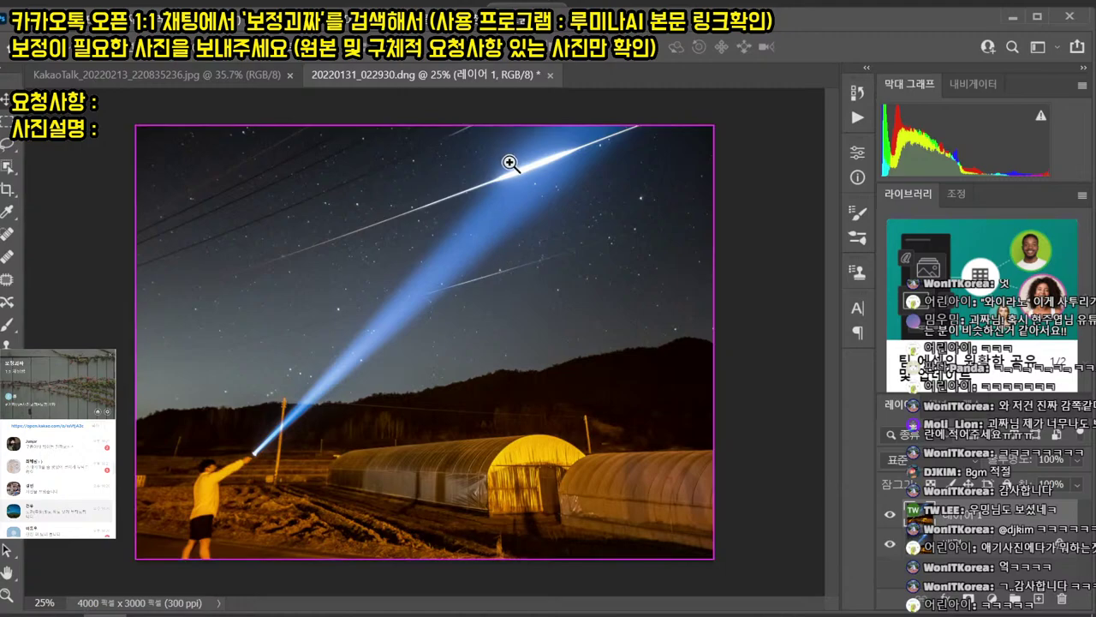
- Patch out the bright white light trail that crosses the upper end of the blue beam and the sky
{"action": "left_click_drag", "start_coordinate": [549, 150], "coordinate": [490, 198]}
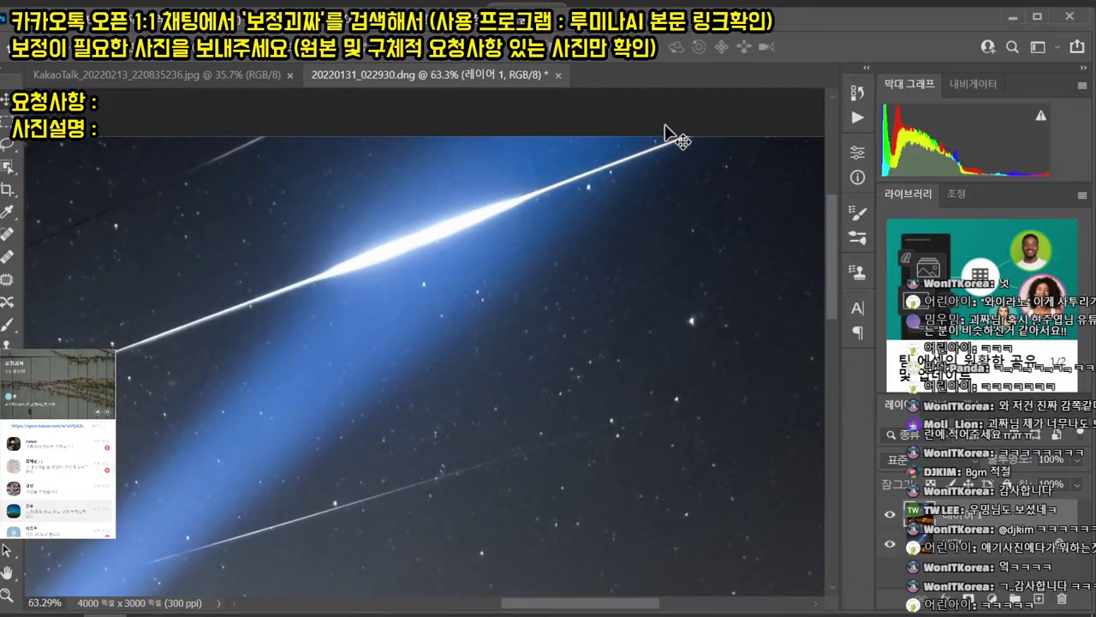
{"action": "key", "text": "j"}
{"action": "mouse_move", "coordinate": [667, 127]}
{"action": "left_mouse_down"}
{"action": "mouse_move", "coordinate": [443, 167]}
{"action": "mouse_move", "coordinate": [350, 202]}
{"action": "mouse_move", "coordinate": [273, 263]}
{"action": "mouse_move", "coordinate": [231, 319]}
{"action": "mouse_move", "coordinate": [321, 314]}
{"action": "mouse_move", "coordinate": [633, 199]}
{"action": "mouse_move", "coordinate": [737, 103]}
{"action": "left_mouse_up"}
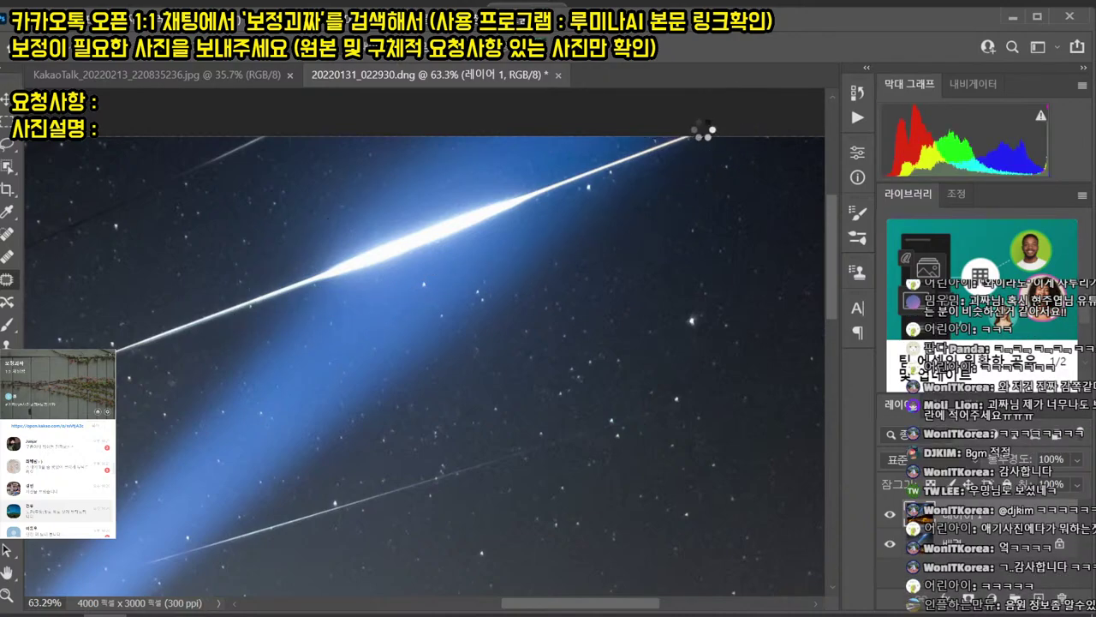
{"action": "mouse_move", "coordinate": [508, 208]}
{"action": "left_mouse_down"}
{"action": "mouse_move", "coordinate": [409, 236]}
{"action": "mouse_move", "coordinate": [474, 254]}
{"action": "mouse_move", "coordinate": [506, 208]}
{"action": "mouse_move", "coordinate": [537, 195]}
{"action": "left_mouse_up"}
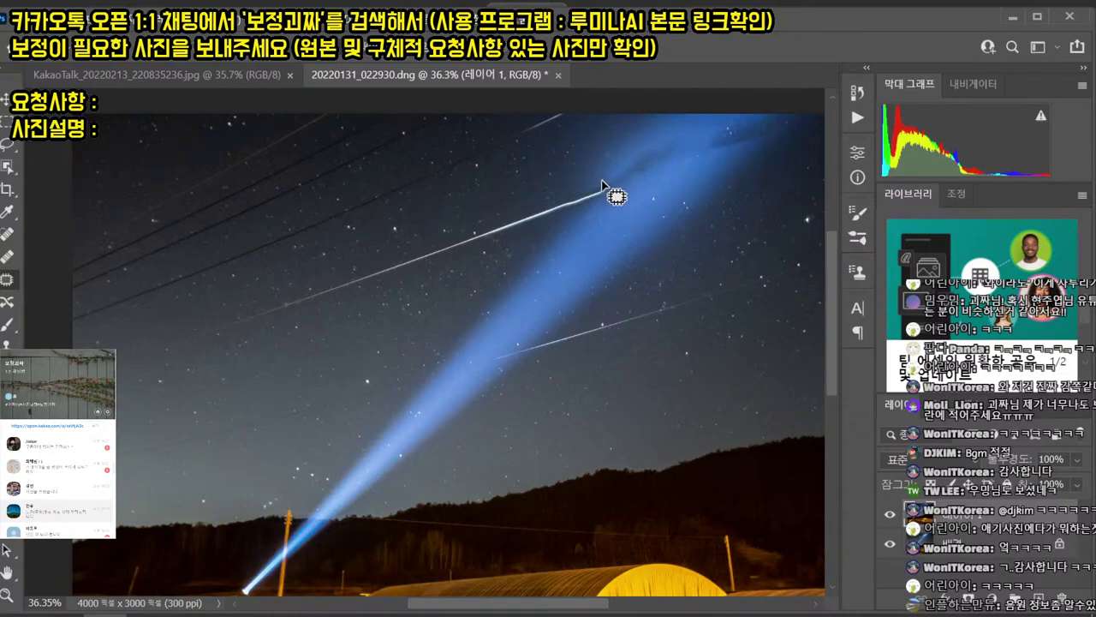
{"action": "mouse_move", "coordinate": [602, 186]}
{"action": "left_mouse_down"}
{"action": "mouse_move", "coordinate": [142, 372]}
{"action": "mouse_move", "coordinate": [124, 360]}
{"action": "mouse_move", "coordinate": [166, 368]}
{"action": "mouse_move", "coordinate": [618, 196]}
{"action": "mouse_move", "coordinate": [639, 176]}
{"action": "mouse_move", "coordinate": [621, 165]}
{"action": "mouse_move", "coordinate": [646, 169]}
{"action": "mouse_move", "coordinate": [503, 216]}
{"action": "left_mouse_up"}
{"action": "key", "text": "shift+F5"}
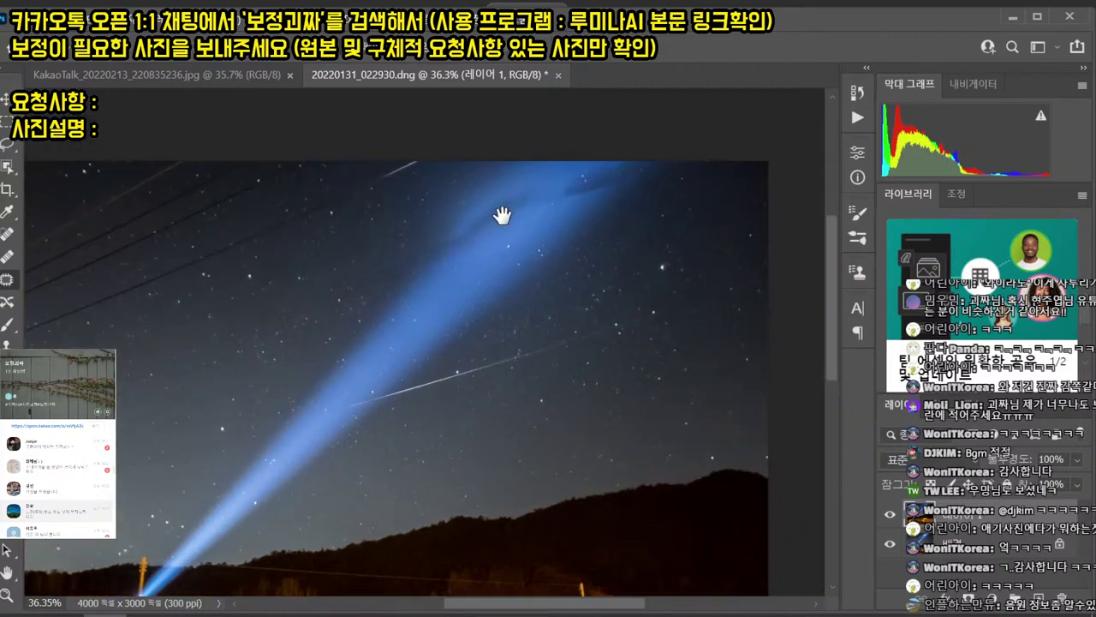
- Retouch the dark smudges in the upper part of the blue beam with content from the surrounding beam
{"action": "scroll", "coordinate": [607, 185], "scroll_direction": "up", "scroll_amount": 4}
{"action": "mouse_move", "coordinate": [586, 133]}
{"action": "left_mouse_down"}
{"action": "mouse_move", "coordinate": [534, 224]}
{"action": "mouse_move", "coordinate": [733, 98]}
{"action": "left_mouse_up"}
{"action": "key", "text": "shift+F5"}
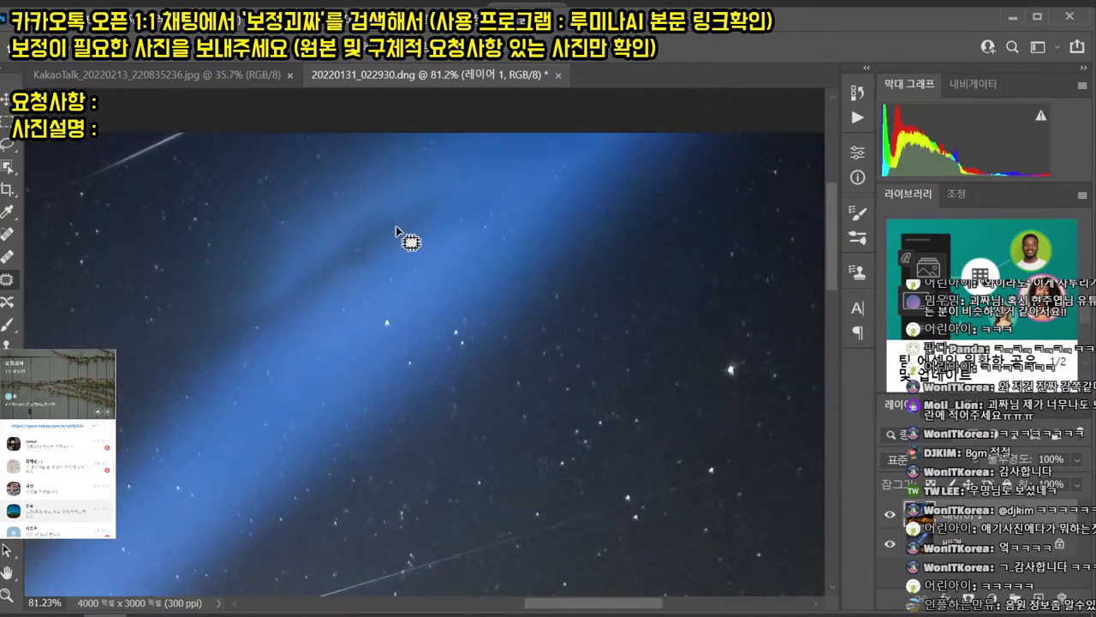
{"action": "mouse_move", "coordinate": [311, 238]}
{"action": "left_mouse_down"}
{"action": "mouse_move", "coordinate": [222, 328]}
{"action": "mouse_move", "coordinate": [236, 377]}
{"action": "mouse_move", "coordinate": [409, 261]}
{"action": "mouse_move", "coordinate": [468, 174]}
{"action": "left_mouse_up"}
{"action": "key", "text": "shift+F5"}
{"action": "scroll", "coordinate": [394, 219], "scroll_direction": "down", "scroll_amount": 8}
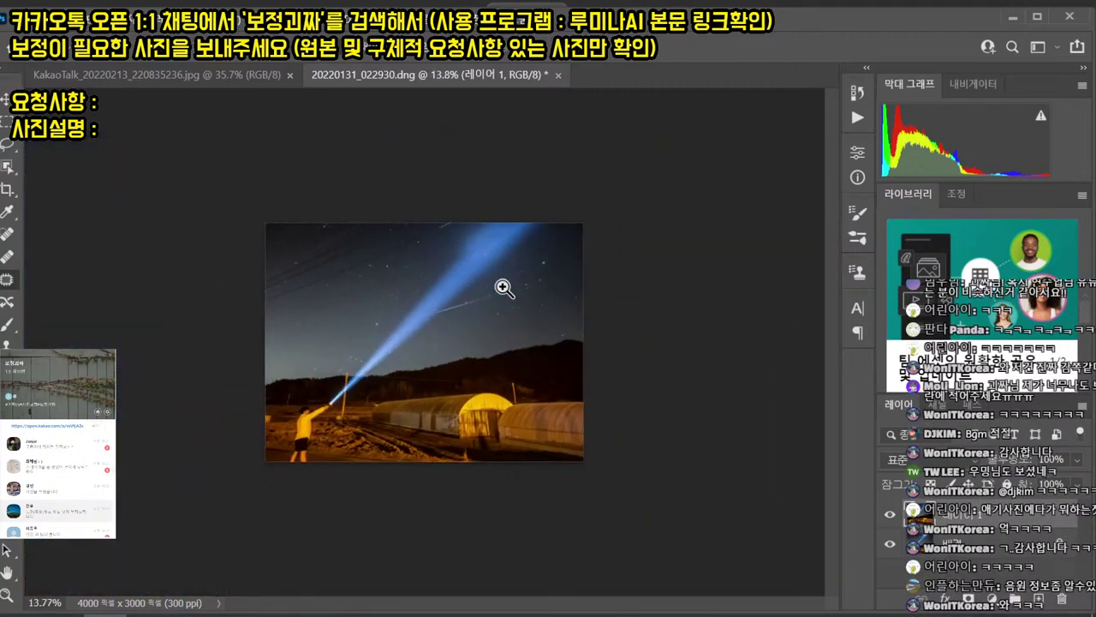
- Patch the remaining uneven edge and tone in the upper blue beam until it blends smoothly
{"action": "scroll", "coordinate": [533, 244], "scroll_direction": "up", "scroll_amount": 10}
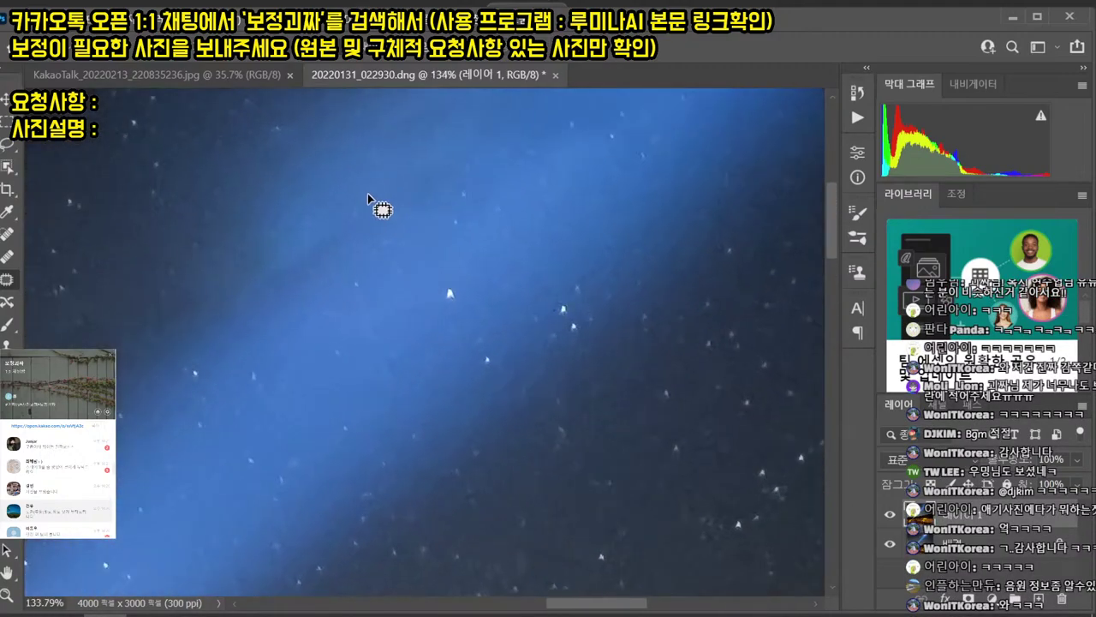
{"action": "mouse_move", "coordinate": [369, 201]}
{"action": "left_mouse_down"}
{"action": "mouse_move", "coordinate": [245, 322]}
{"action": "mouse_move", "coordinate": [446, 244]}
{"action": "mouse_move", "coordinate": [534, 140]}
{"action": "left_mouse_up"}
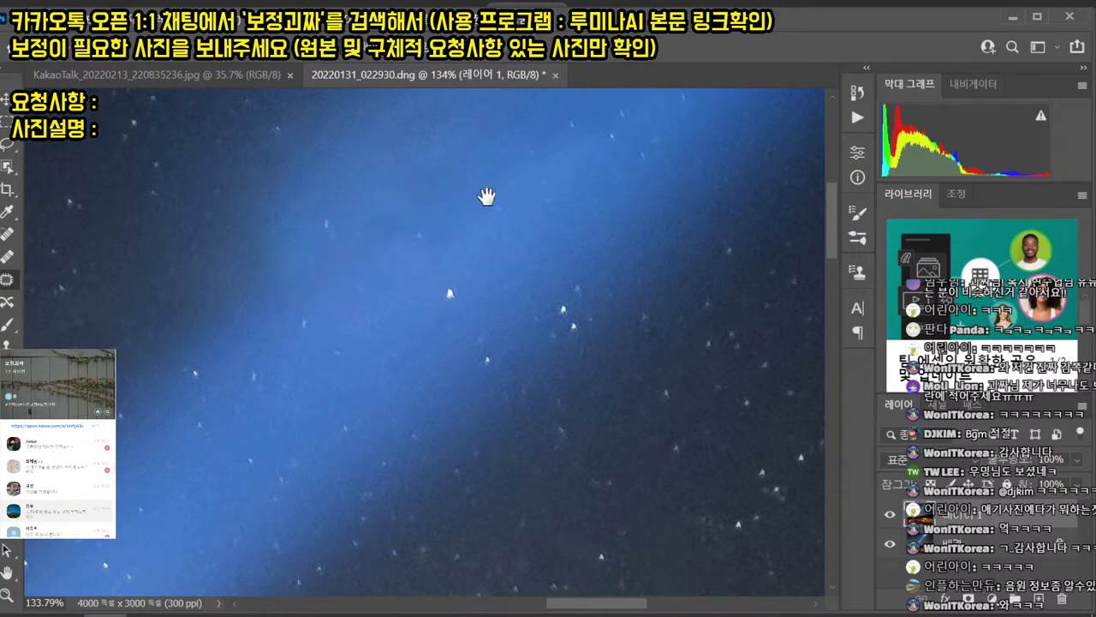
{"action": "left_click_drag", "start_coordinate": [486, 196], "coordinate": [386, 340]}
{"action": "mouse_move", "coordinate": [397, 194]}
{"action": "left_mouse_down"}
{"action": "mouse_move", "coordinate": [356, 319]}
{"action": "mouse_move", "coordinate": [557, 194]}
{"action": "left_mouse_up"}
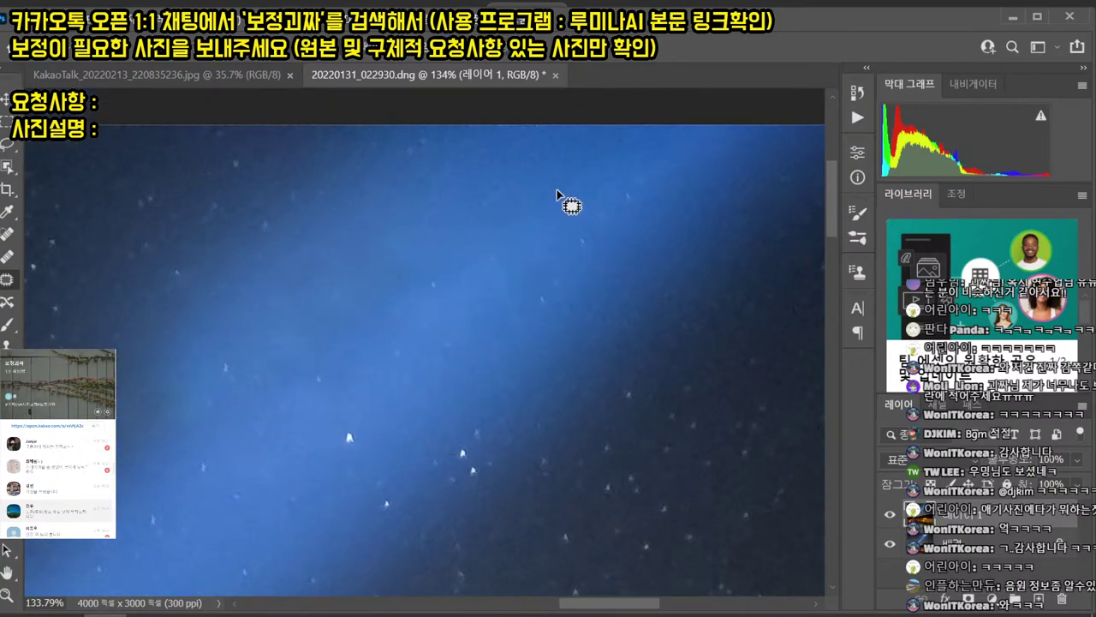
{"action": "scroll", "coordinate": [440, 223], "scroll_direction": "down", "scroll_amount": 10}
{"action": "scroll", "coordinate": [428, 229], "scroll_direction": "up", "scroll_amount": 7}
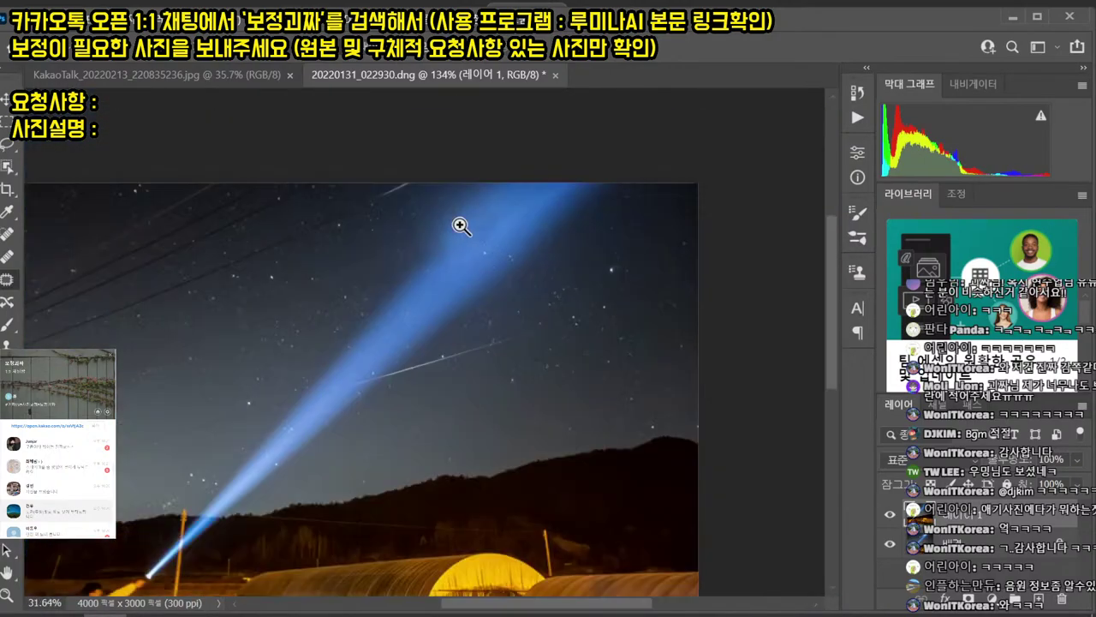
- Crop the height of the retouched photo so that it measures 4000 × 2666 pixels
{"action": "scroll", "coordinate": [478, 256], "scroll_direction": "down", "scroll_amount": 5}
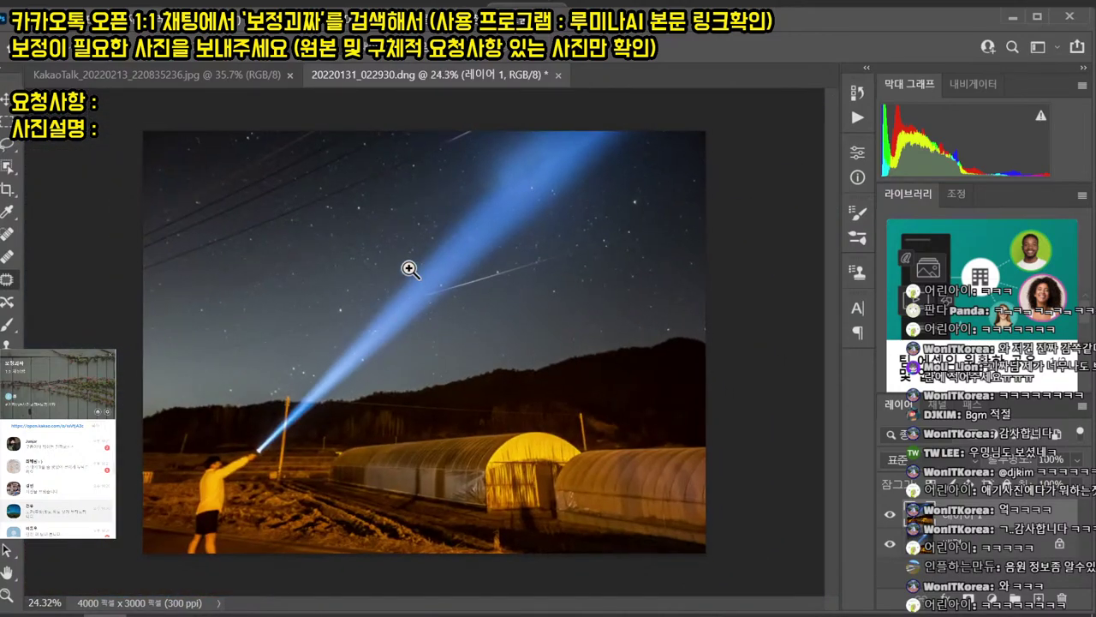
{"action": "scroll", "coordinate": [574, 154], "scroll_direction": "up", "scroll_amount": 5}
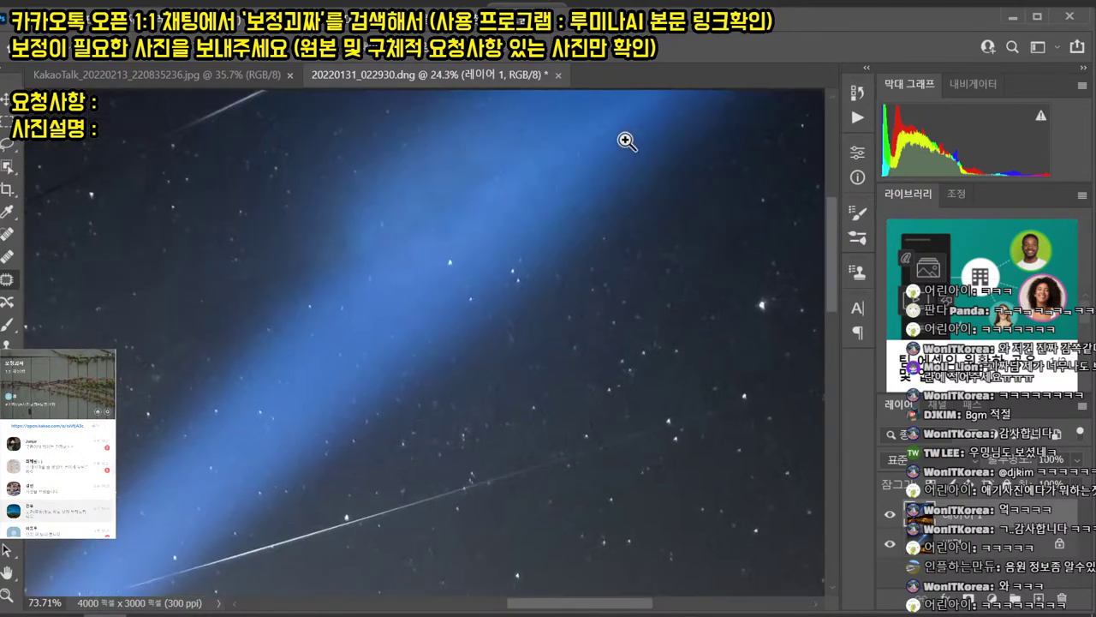
{"action": "scroll", "coordinate": [563, 208], "scroll_direction": "down", "scroll_amount": 2}
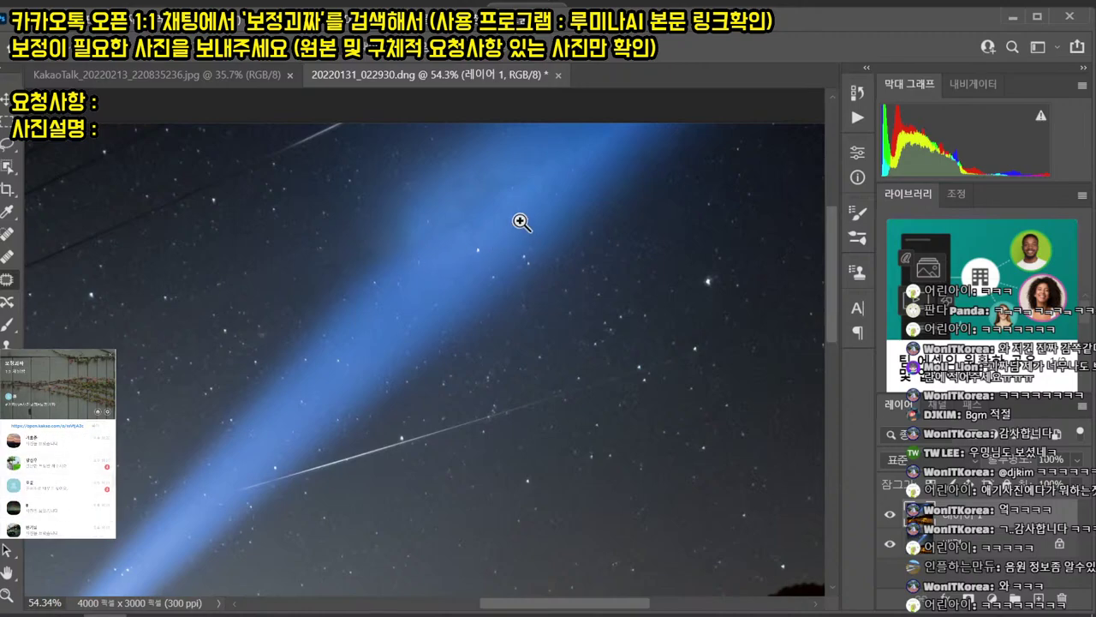
{"action": "left_click_drag", "start_coordinate": [519, 220], "coordinate": [470, 229]}
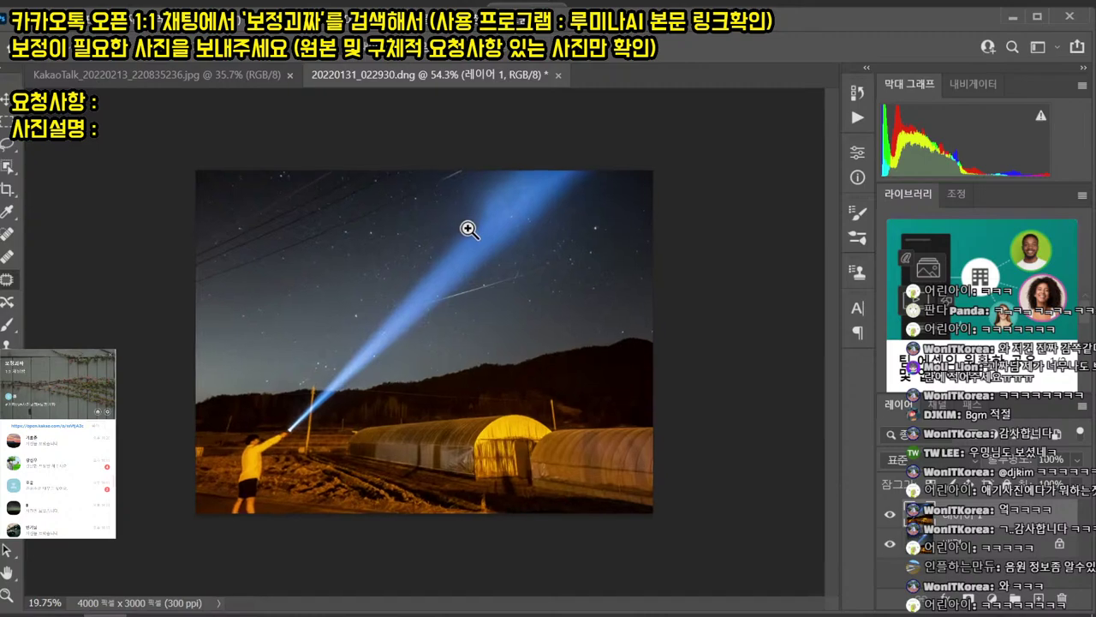
{"action": "left_click_drag", "start_coordinate": [424, 188], "coordinate": [423, 196]}
{"action": "key", "text": "Return"}
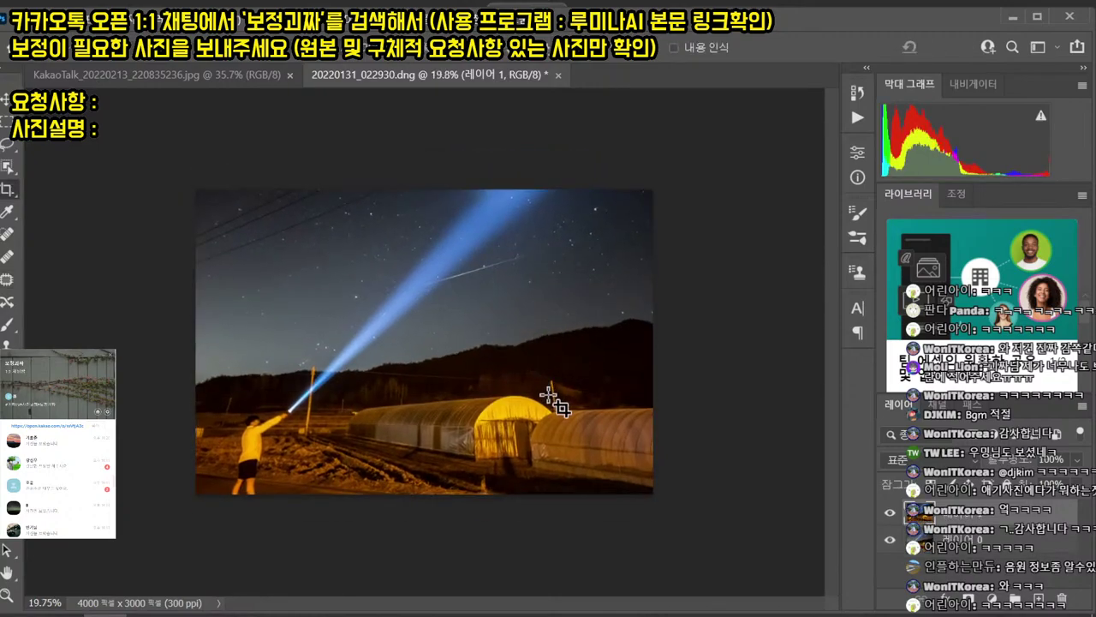
- Flatten the cropped night photo into a single background layer
{"action": "key", "text": "ctrl+shift+e"}
{"action": "key", "text": "ctrl+shift+s"}
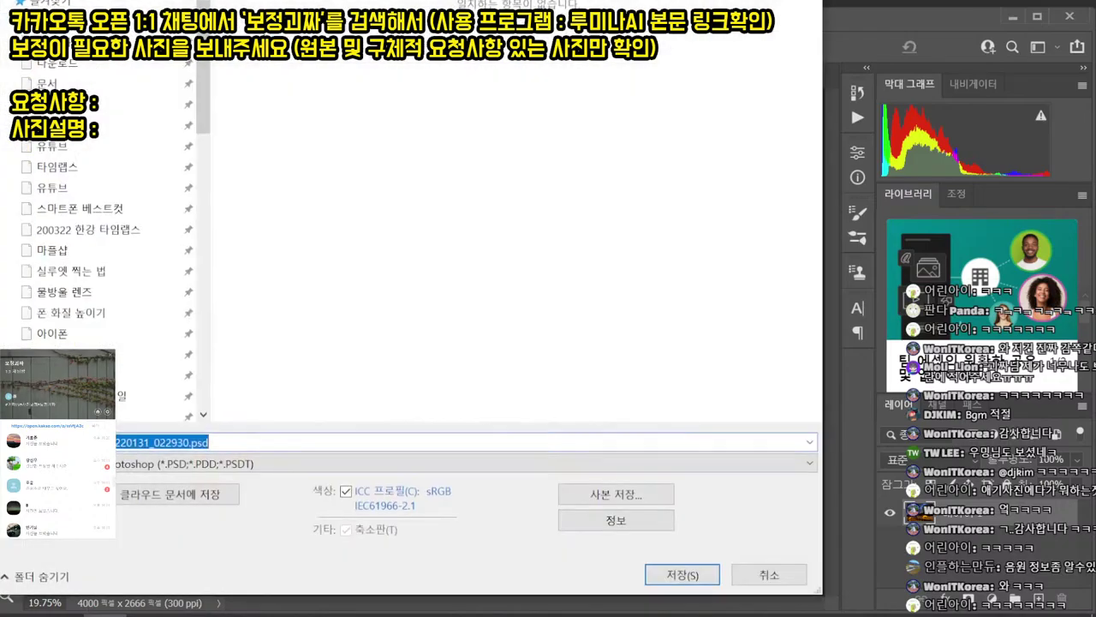
{"action": "left_click", "coordinate": [610, 484]}
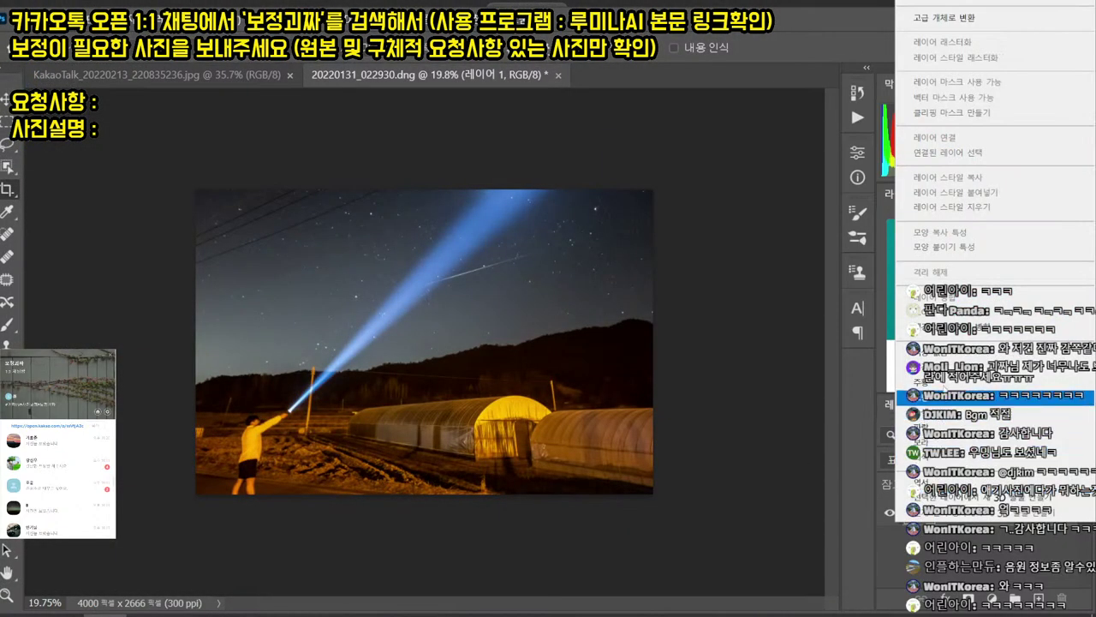
{"action": "key", "text": "ctrl+shift+s"}
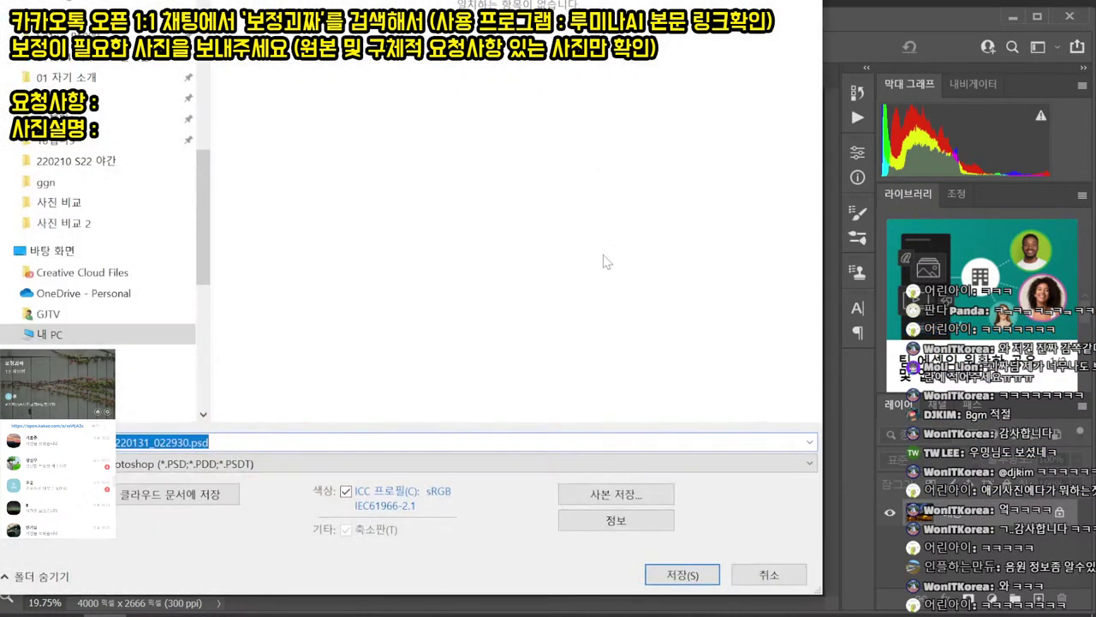
{"action": "key", "text": "Escape"}
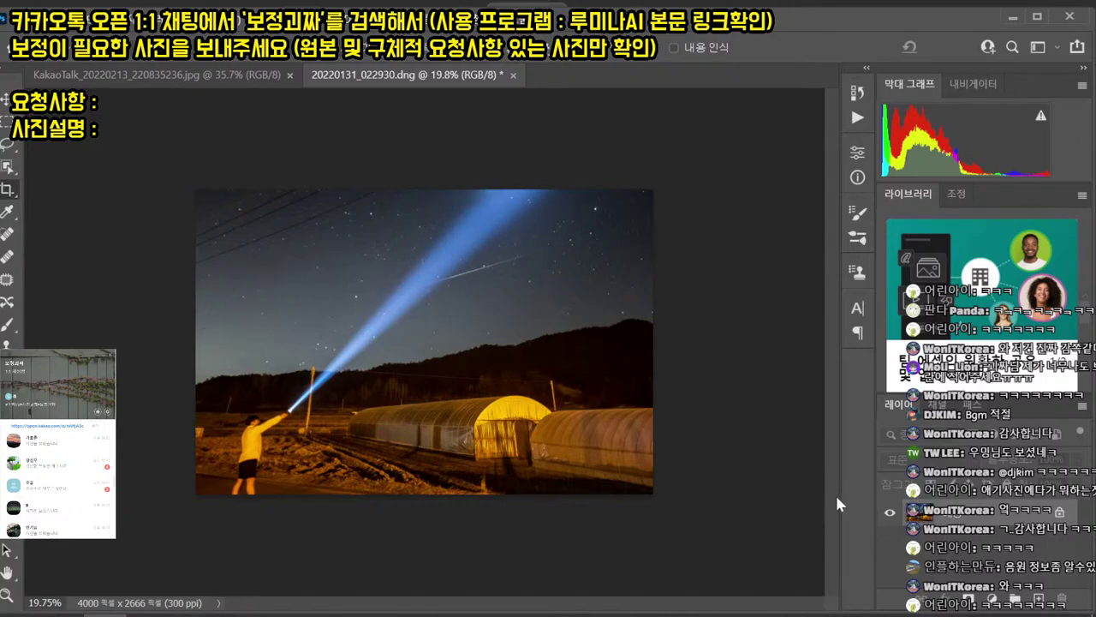
- Save a copy of the flattened night photo in JPEG format
{"action": "key", "text": "ctrl+s"}
{"action": "left_click", "coordinate": [274, 426]}
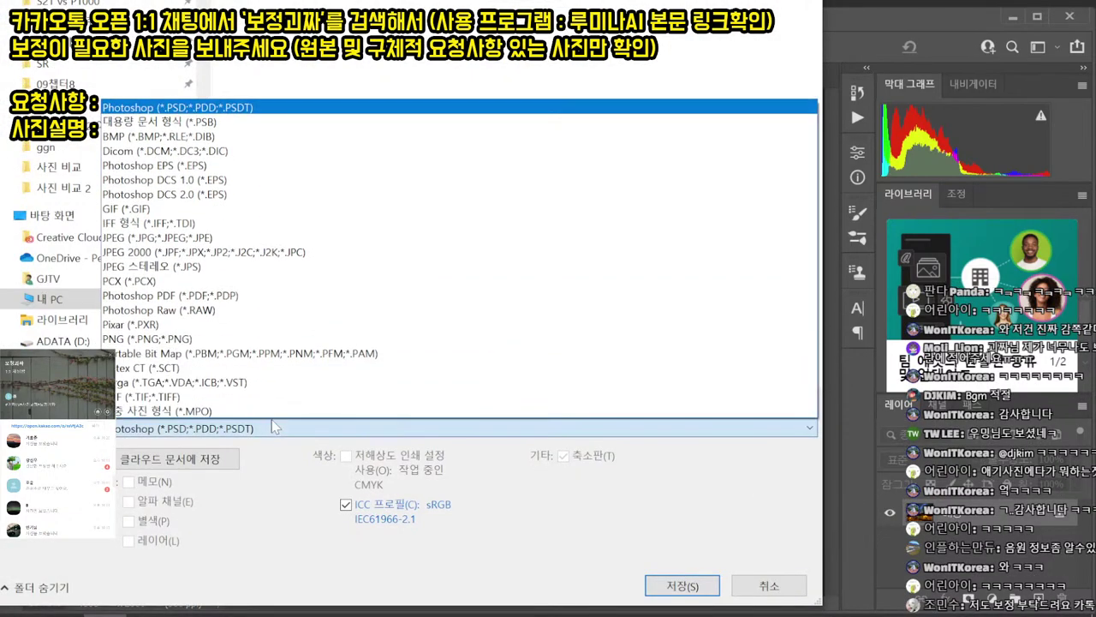
{"action": "left_click", "coordinate": [274, 427]}
{"action": "key", "text": "j"}
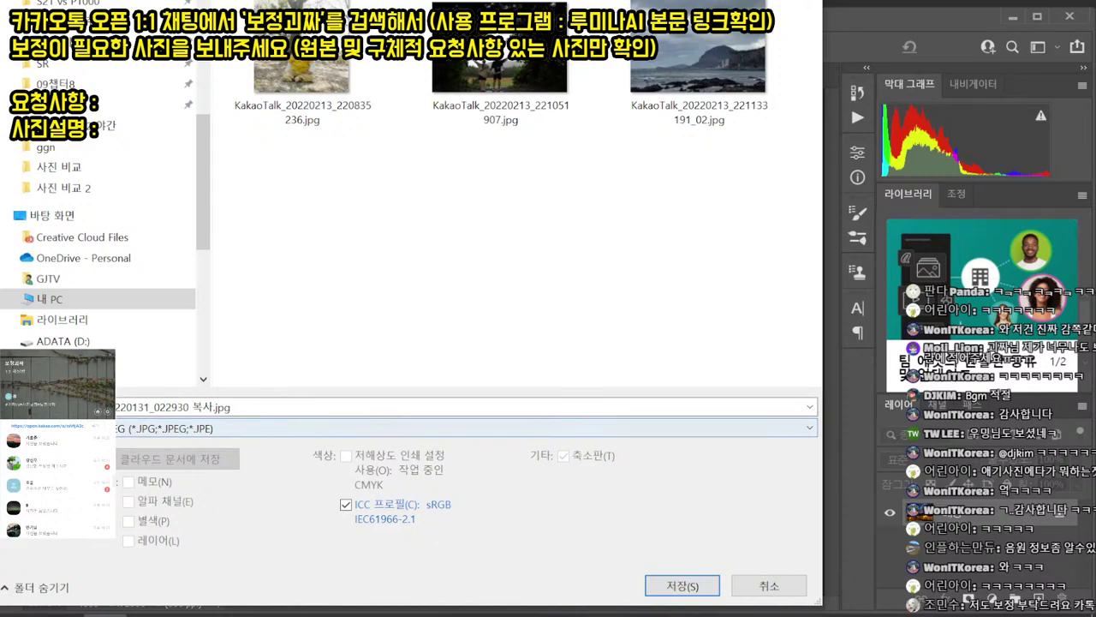
{"action": "left_click", "coordinate": [274, 409]}
{"action": "key", "text": "Return"}
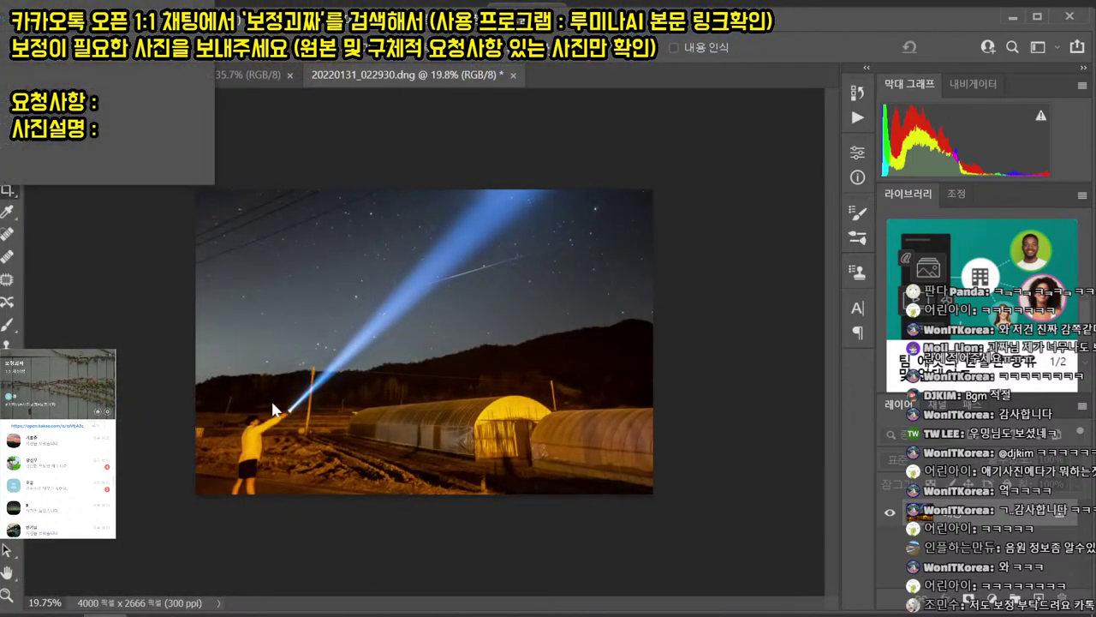
- Duplicate the flattened night photo onto a new layer, keeping its current crop
{"action": "key", "text": "c"}
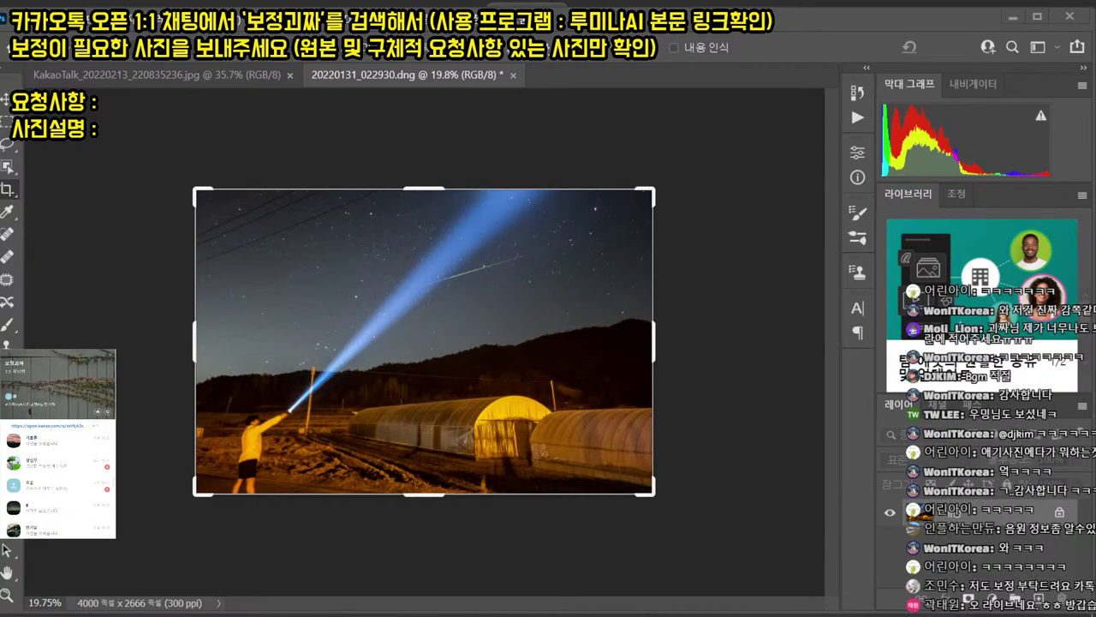
{"action": "key", "text": "Return"}
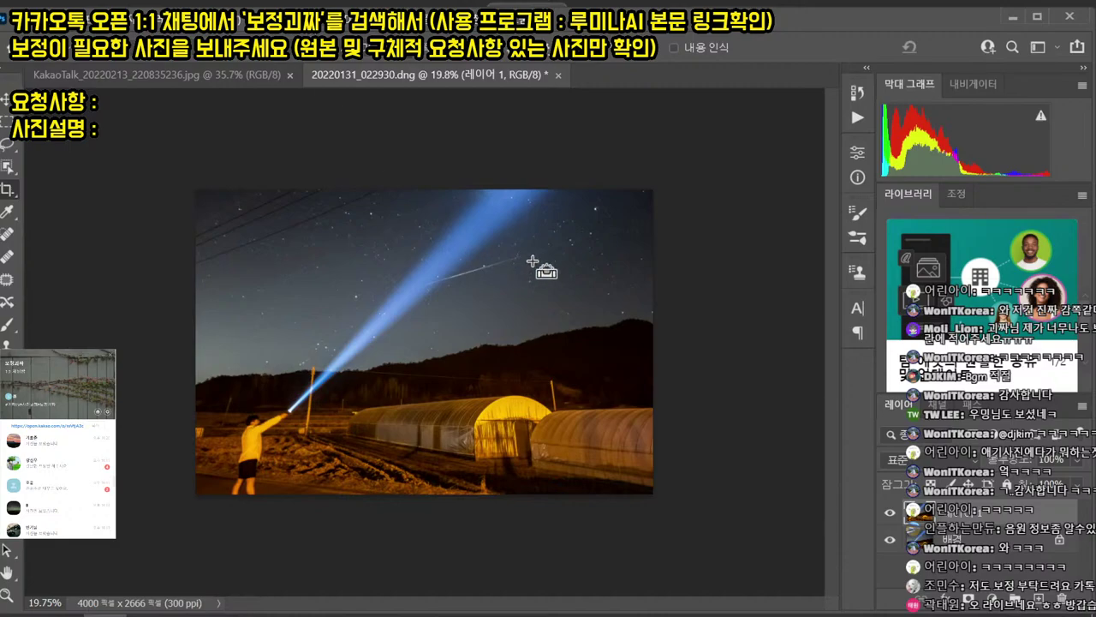
{"action": "key", "text": "ctrl+m"}
- With Hue/Saturation, sample the orange ground in the Reds range, strongly lower its saturation and shift its hue slightly negative
{"action": "key", "text": "ctrl+u"}
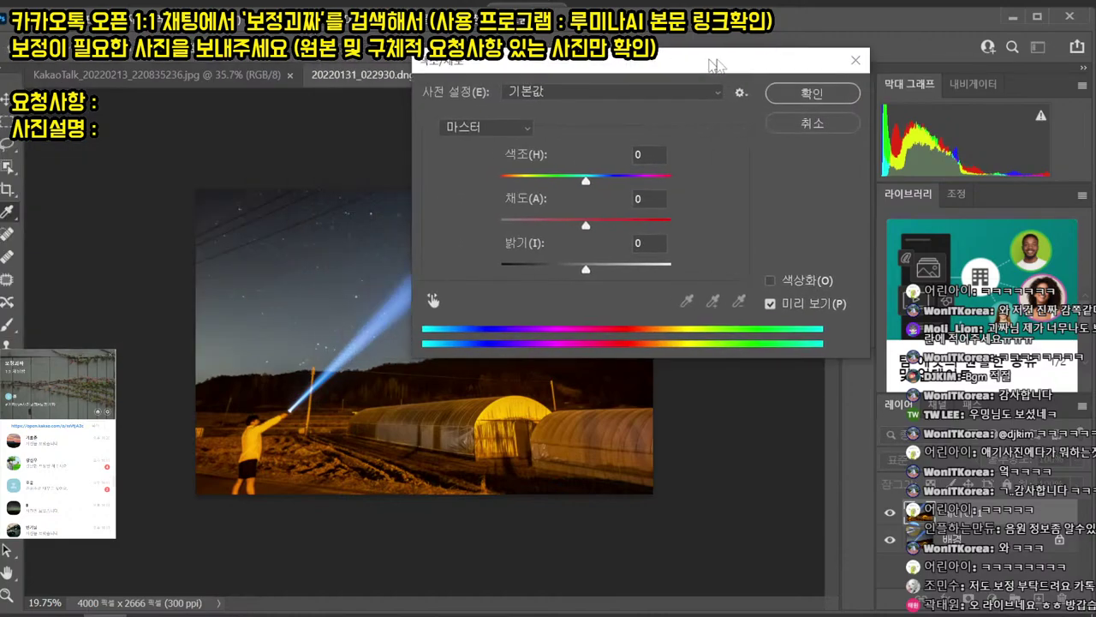
{"action": "left_click_drag", "start_coordinate": [708, 58], "coordinate": [707, 39]}
{"action": "left_click", "coordinate": [482, 100]}
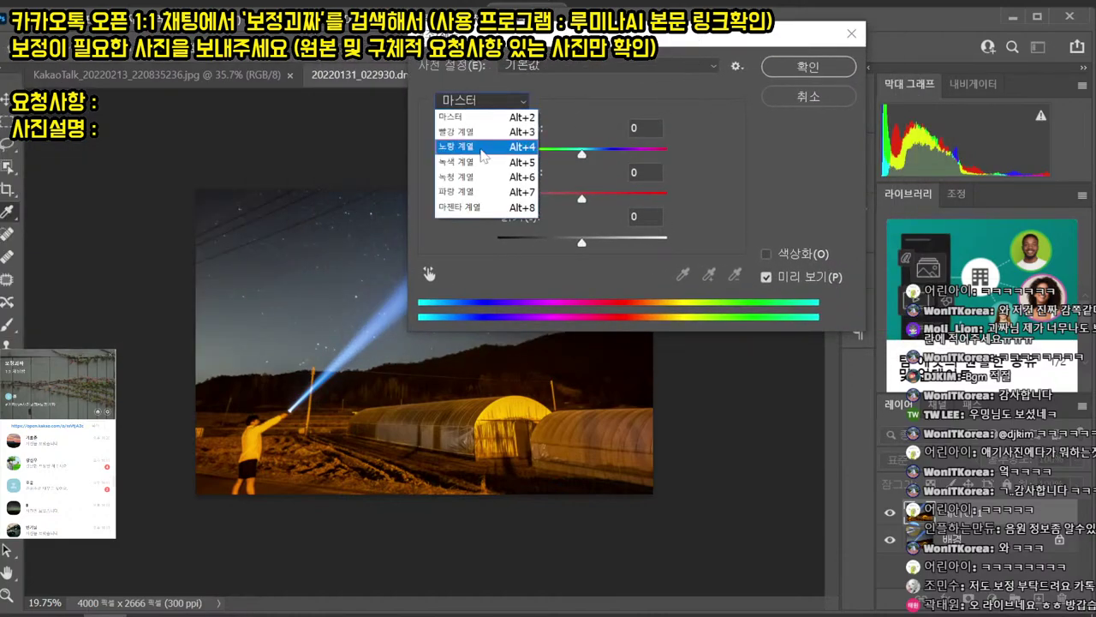
{"action": "left_click", "coordinate": [467, 137]}
{"action": "left_click", "coordinate": [330, 429]}
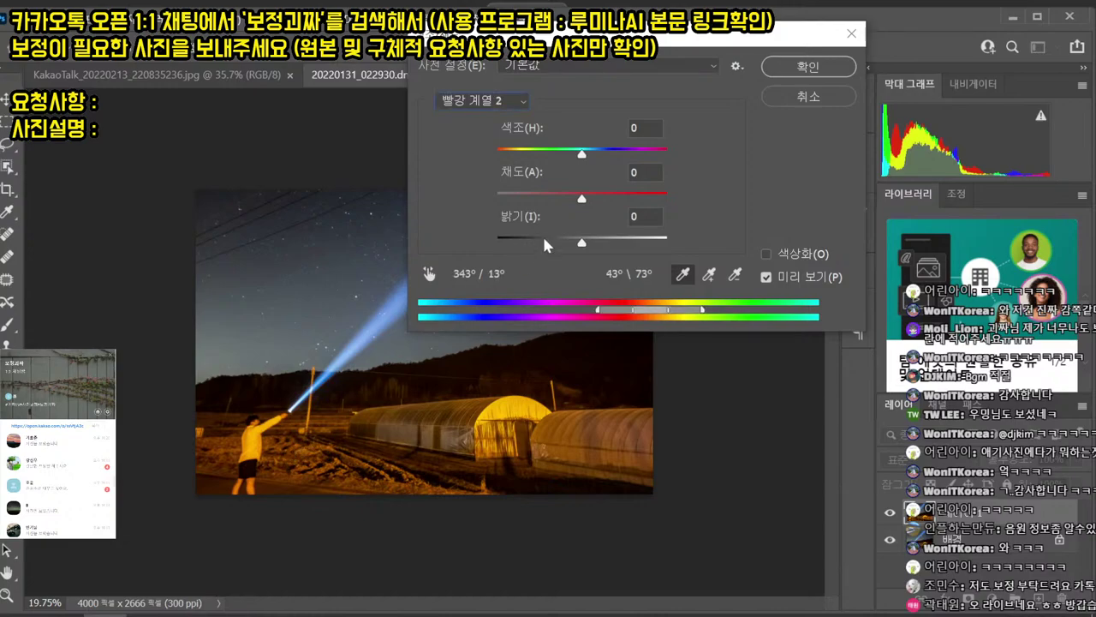
{"action": "left_click_drag", "start_coordinate": [582, 199], "coordinate": [540, 200]}
{"action": "mouse_move", "coordinate": [582, 154]}
{"action": "left_mouse_down"}
{"action": "mouse_move", "coordinate": [548, 154]}
{"action": "mouse_move", "coordinate": [588, 154]}
{"action": "mouse_move", "coordinate": [577, 155]}
{"action": "left_mouse_up"}
{"action": "left_click_drag", "start_coordinate": [539, 199], "coordinate": [531, 199]}
{"action": "left_click", "coordinate": [798, 92]}
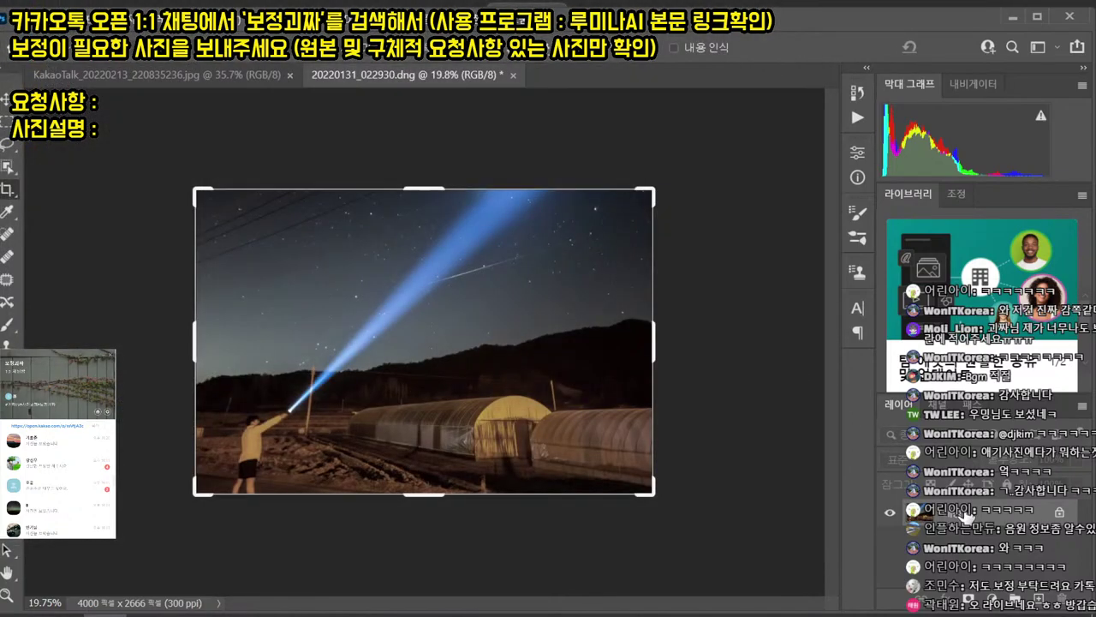
- Flatten the desaturated night photo and save a copy of it in JPEG format
{"action": "right_click", "coordinate": [966, 511]}
{"action": "left_click", "coordinate": [907, 541]}
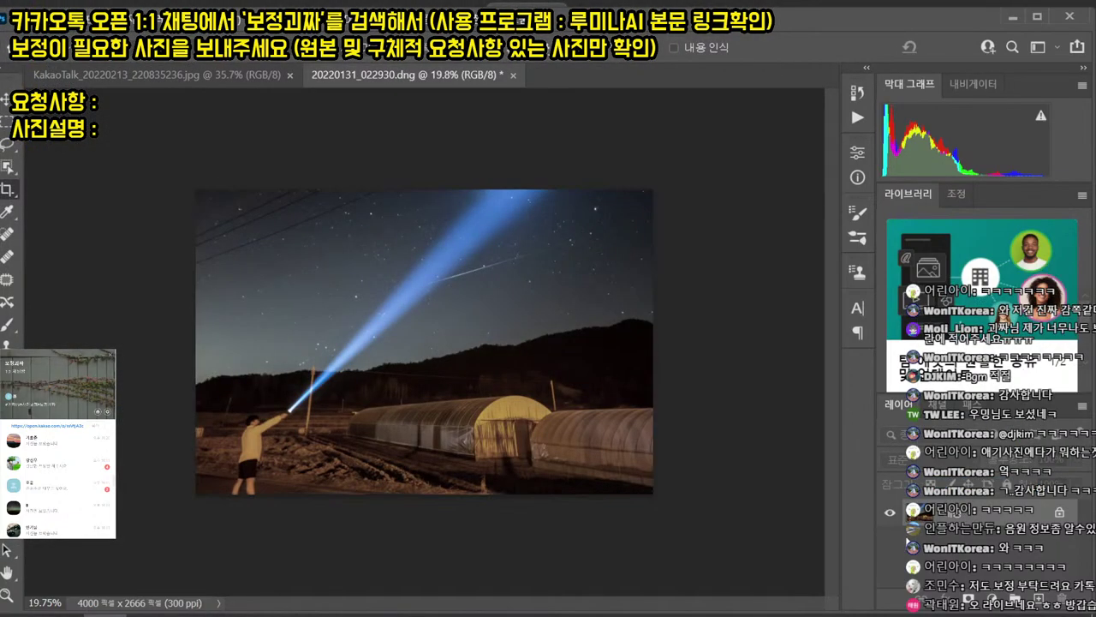
{"action": "key", "text": "ctrl+alt+s"}
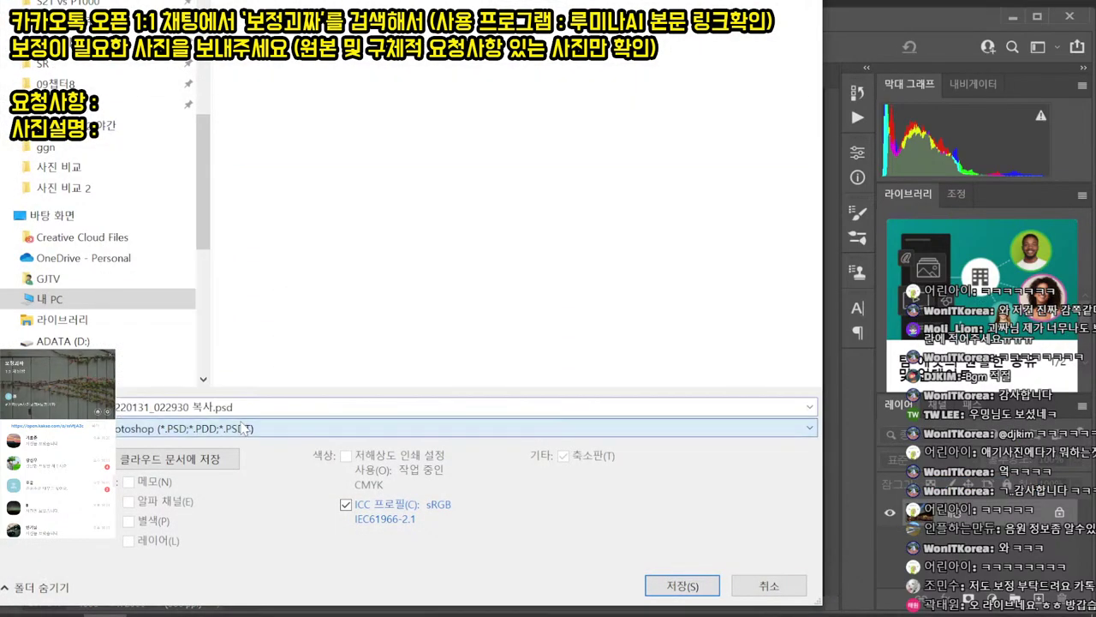
{"action": "left_click", "coordinate": [243, 409]}
{"action": "key", "text": "Return"}
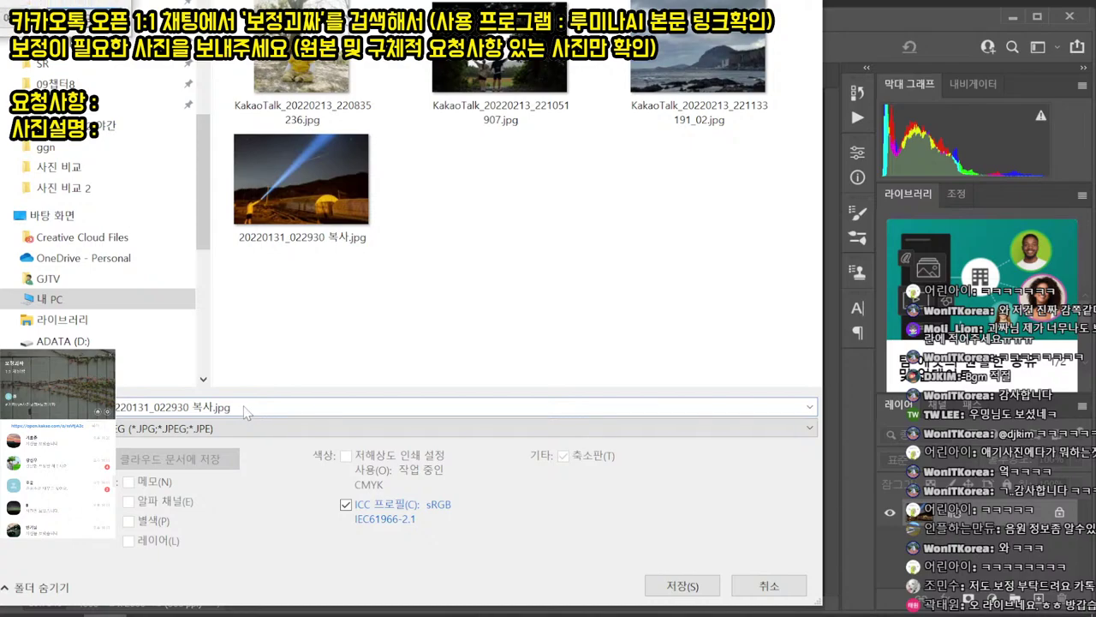
{"action": "key", "text": "Return"}
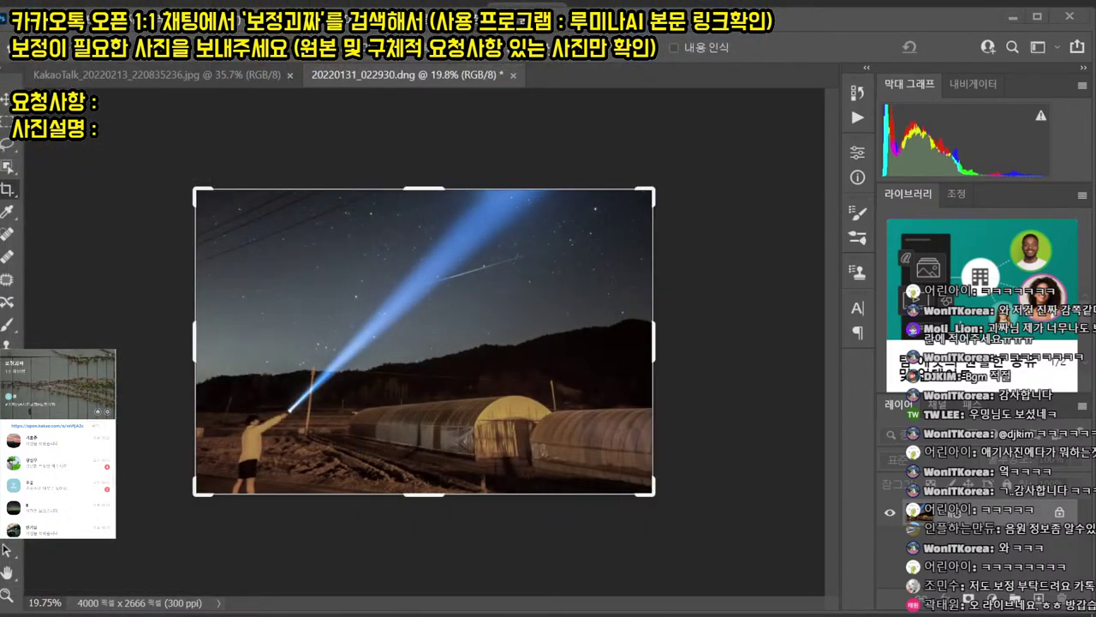
- Switch to KakaoTalk and look through the greenhouse photos in its image viewer
{"action": "key", "text": "alt+Tab"}
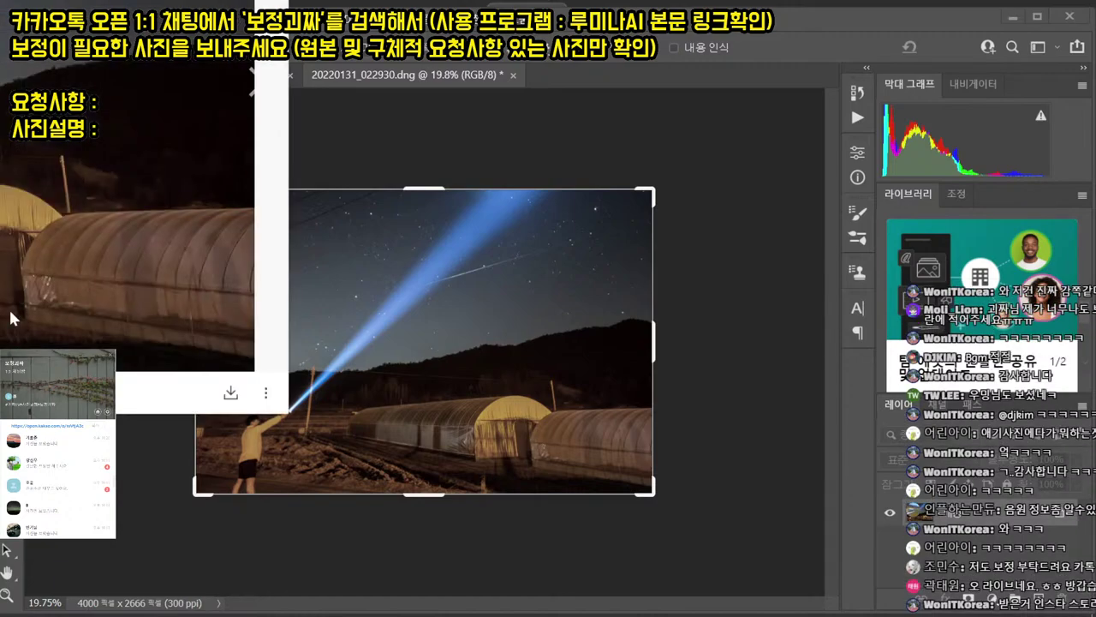
{"action": "key", "text": "Left"}
{"action": "key", "text": "Escape"}
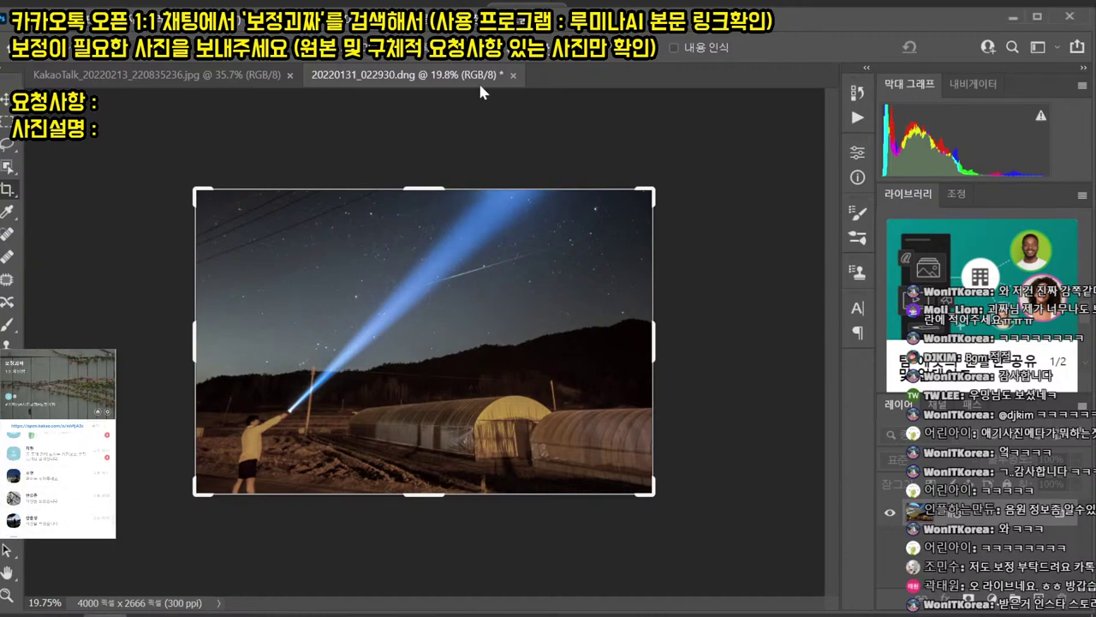
- Switch to Photoshop and close both open photos, 20220131_022930.dng and KakaoTalk_20220213_220835236.jpg, without saving them
{"action": "key", "text": "ctrl+w"}
{"action": "left_click", "coordinate": [631, 265]}
{"action": "key", "text": "ctrl+w"}
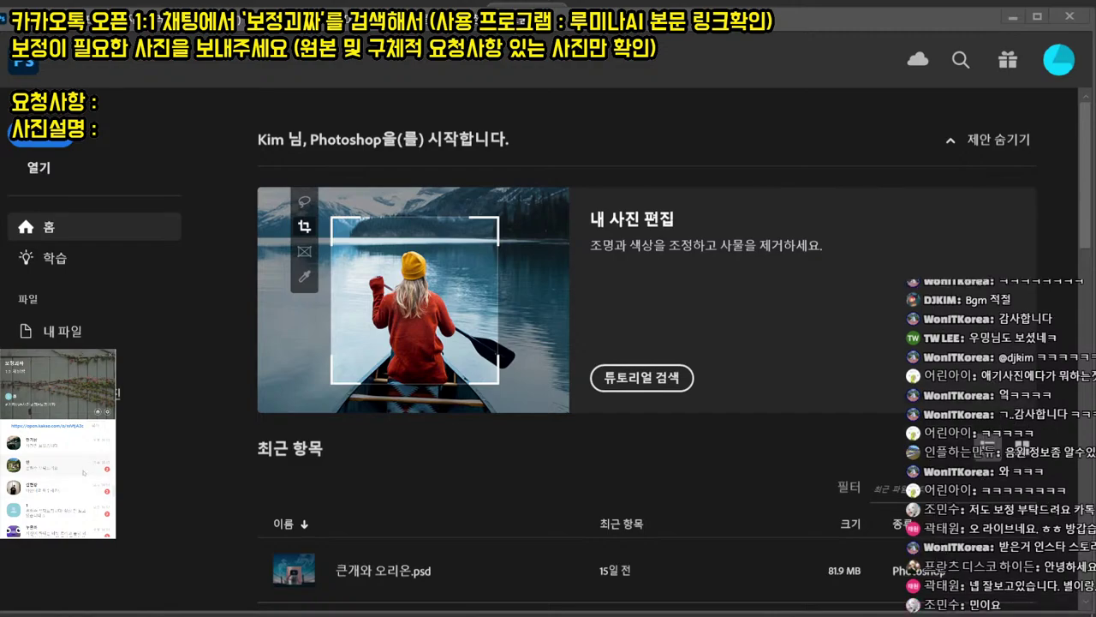
- Bring up the KakaoTalk chat requesting a Milky Way retouch and view its attached photo
{"action": "left_click_drag", "start_coordinate": [251, 64], "coordinate": [197, 195]}
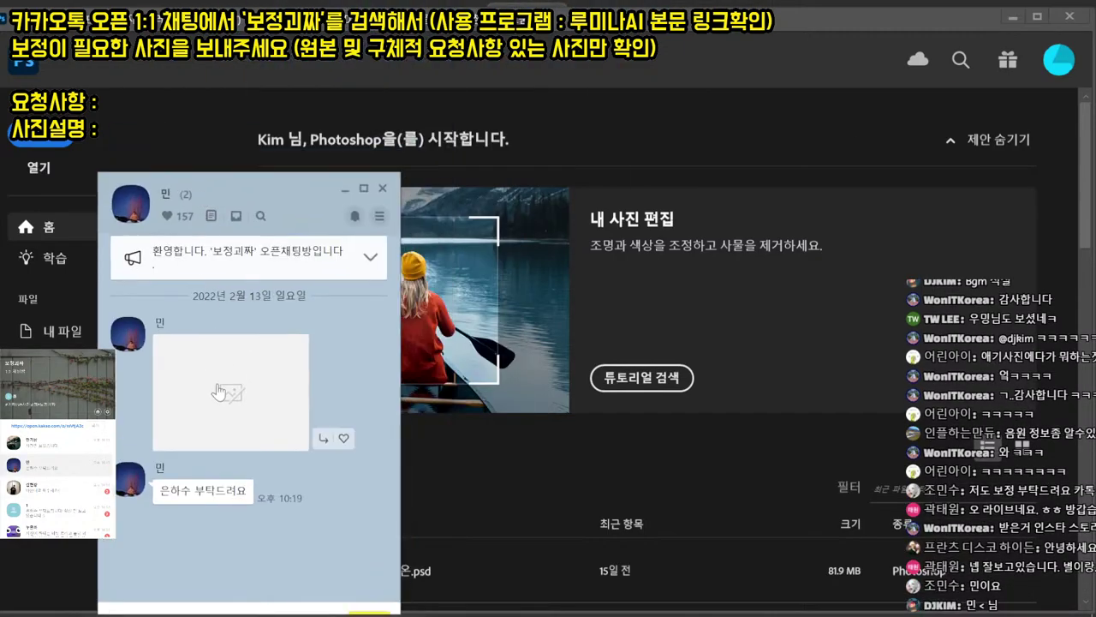
{"action": "left_click", "coordinate": [221, 391]}
{"action": "left_click_drag", "start_coordinate": [52, 257], "coordinate": [907, 238]}
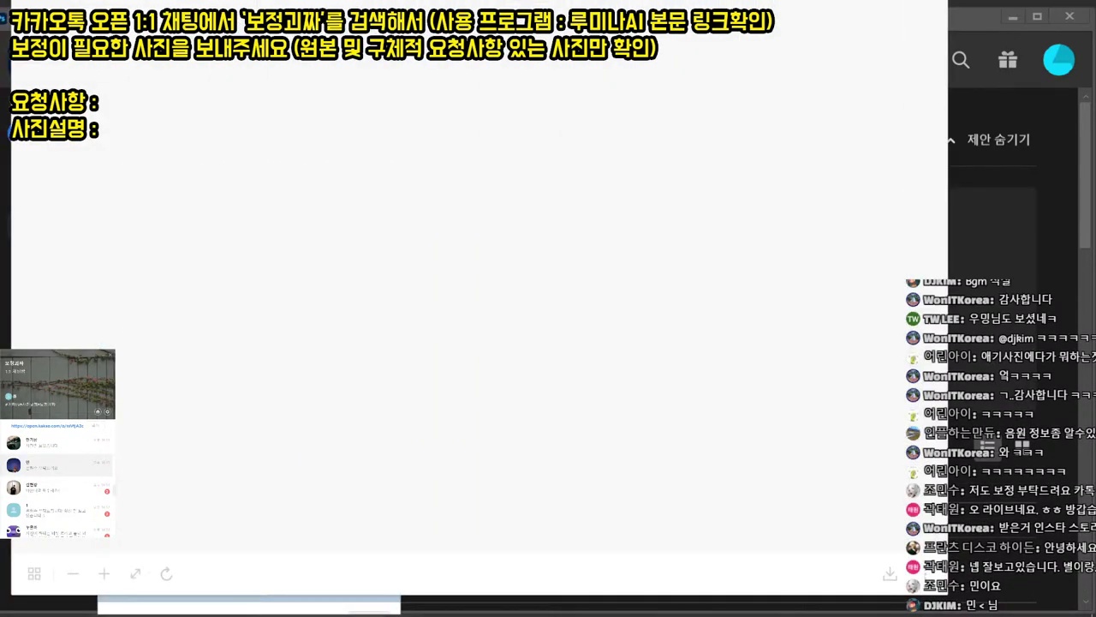
{"action": "key", "text": "Escape"}
- Send the requester the messages "사진이 안나와요" and "ㅠㅠ"
{"action": "left_click_drag", "start_coordinate": [342, 200], "coordinate": [482, 62]}
{"action": "type", "text": "ㅅ"}
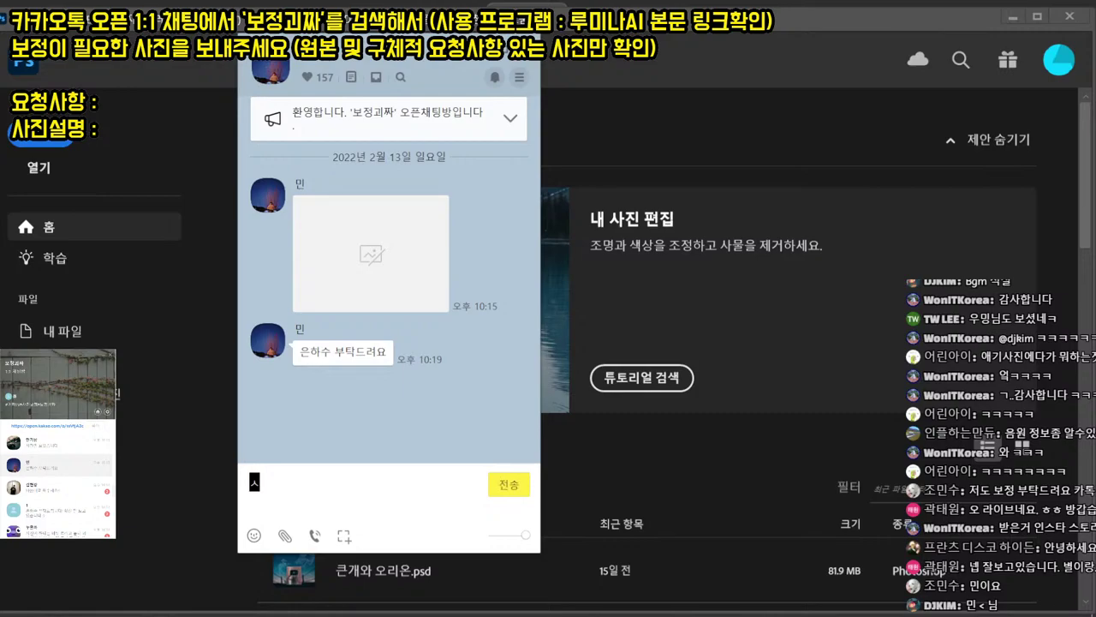
{"action": "type", "text": "사진이 안나와요"}
{"action": "key", "text": "Return"}
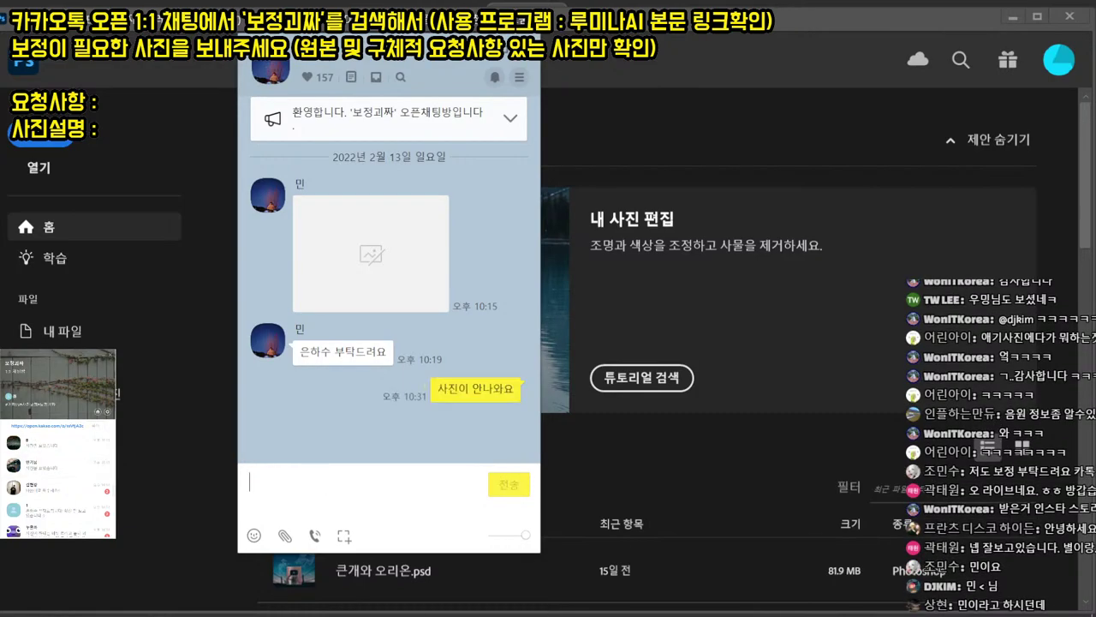
{"action": "type", "text": "ㅠㅠ"}
{"action": "key", "text": "Return"}
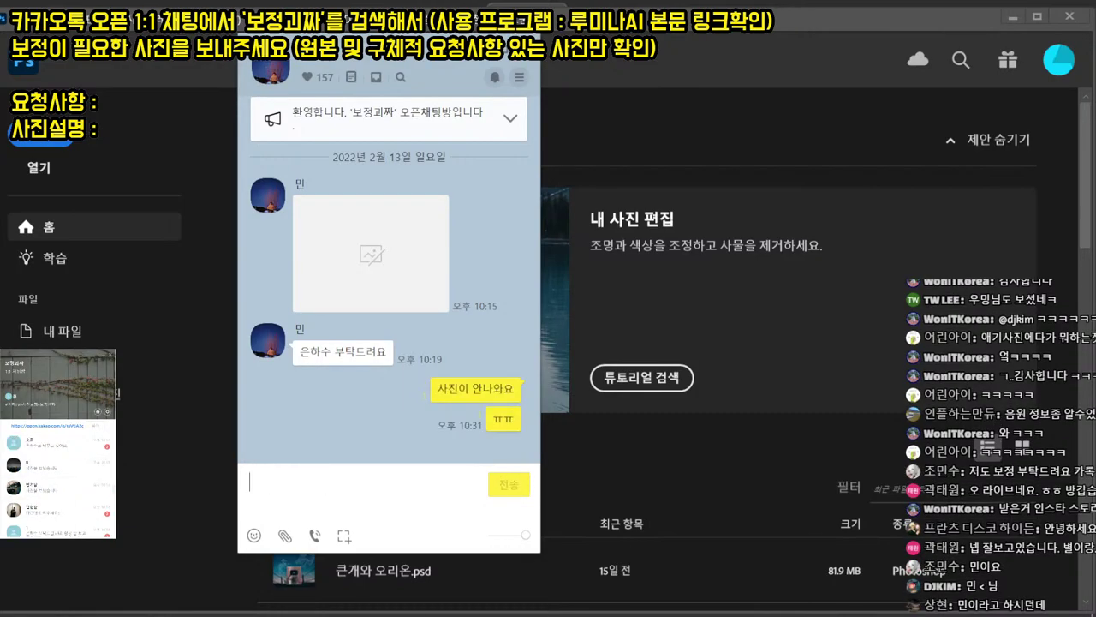
- Check the attached photo in the image viewer once more, and close the viewer and the chat
{"action": "left_click_drag", "start_coordinate": [317, 66], "coordinate": [243, 85]}
{"action": "left_click_drag", "start_coordinate": [0, 1], "coordinate": [731, 6]}
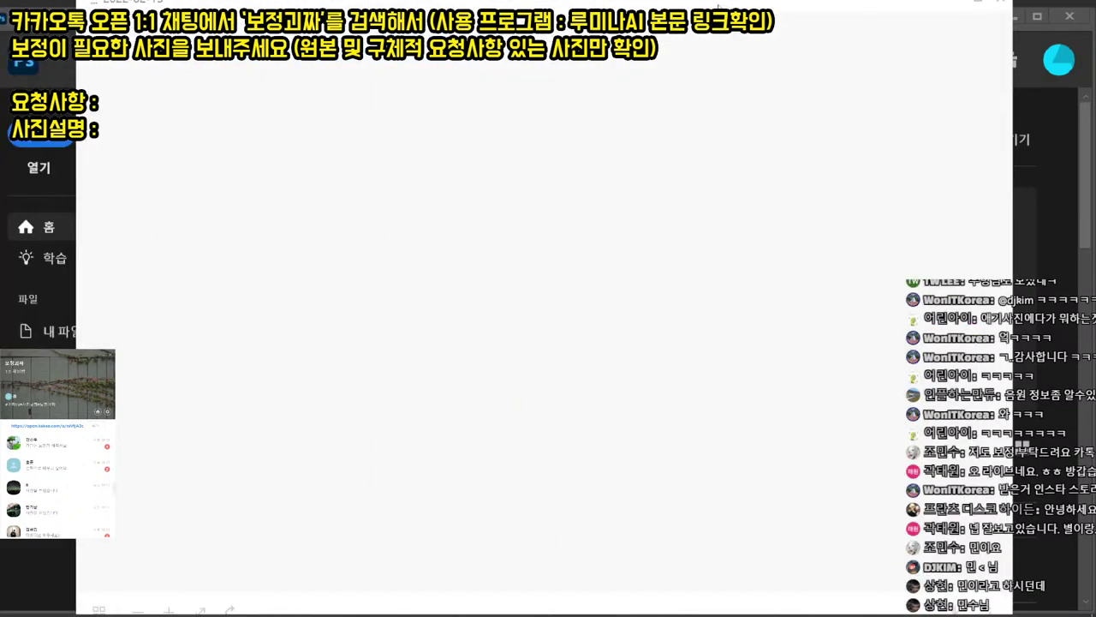
{"action": "key", "text": "Escape"}
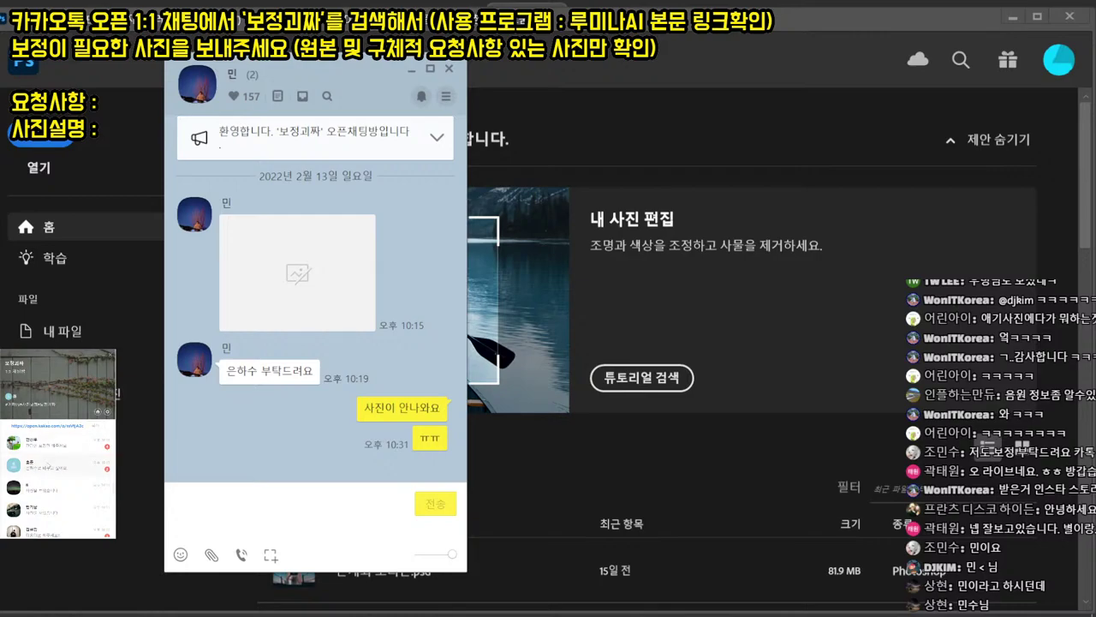
{"action": "left_click_drag", "start_coordinate": [336, 64], "coordinate": [410, 30]}
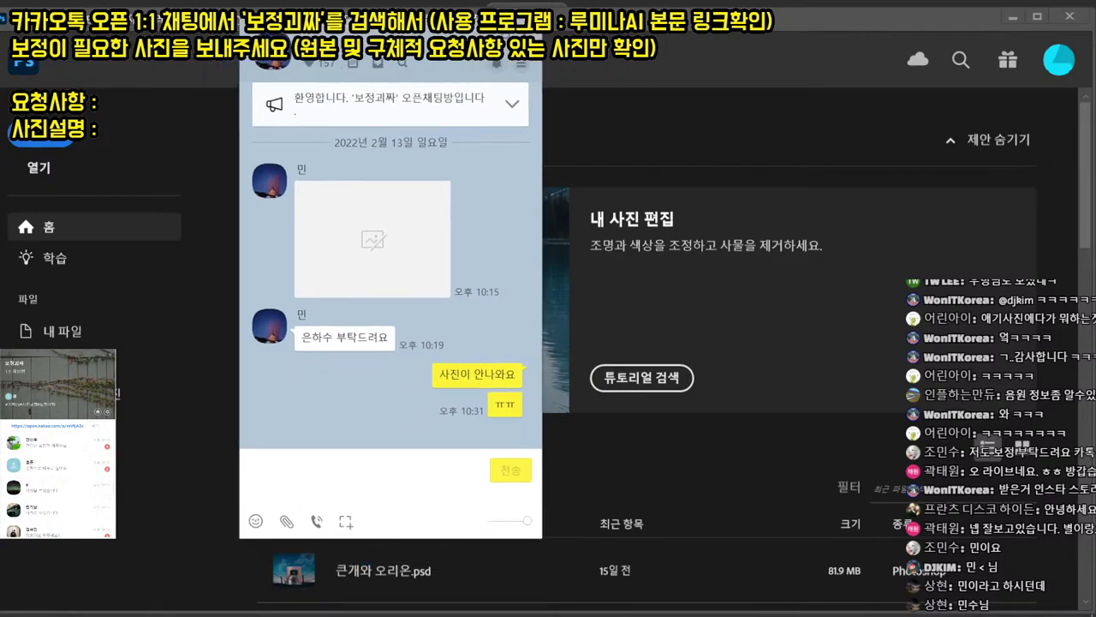
{"action": "key", "text": "Escape"}
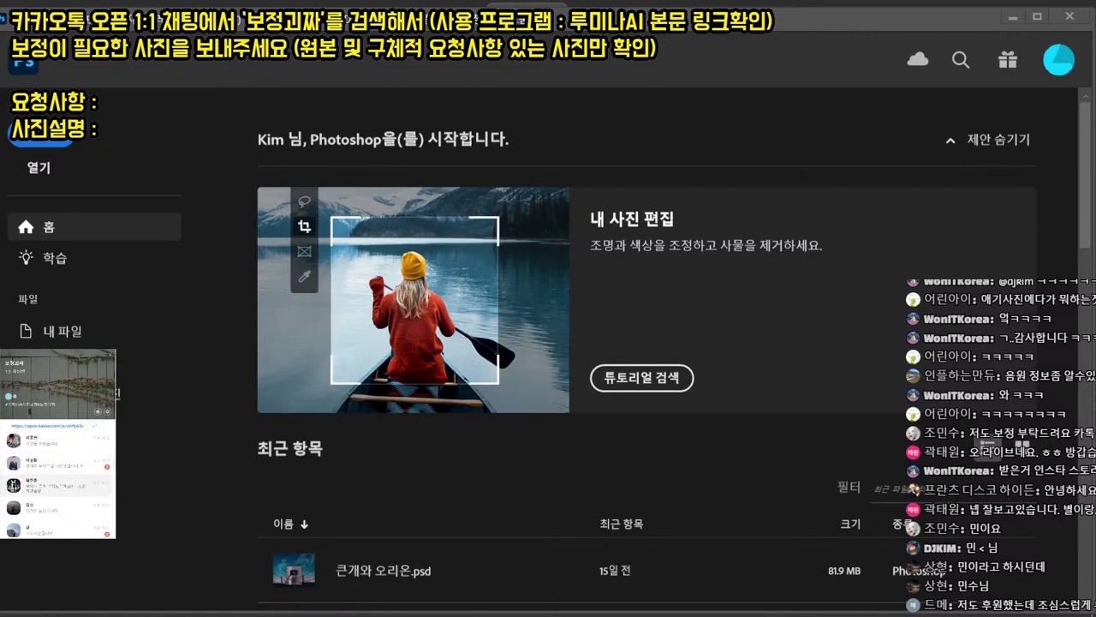
- Open the coastal headland photo from the next request chat and save it to the computer
{"action": "left_click", "coordinate": [455, 306]}
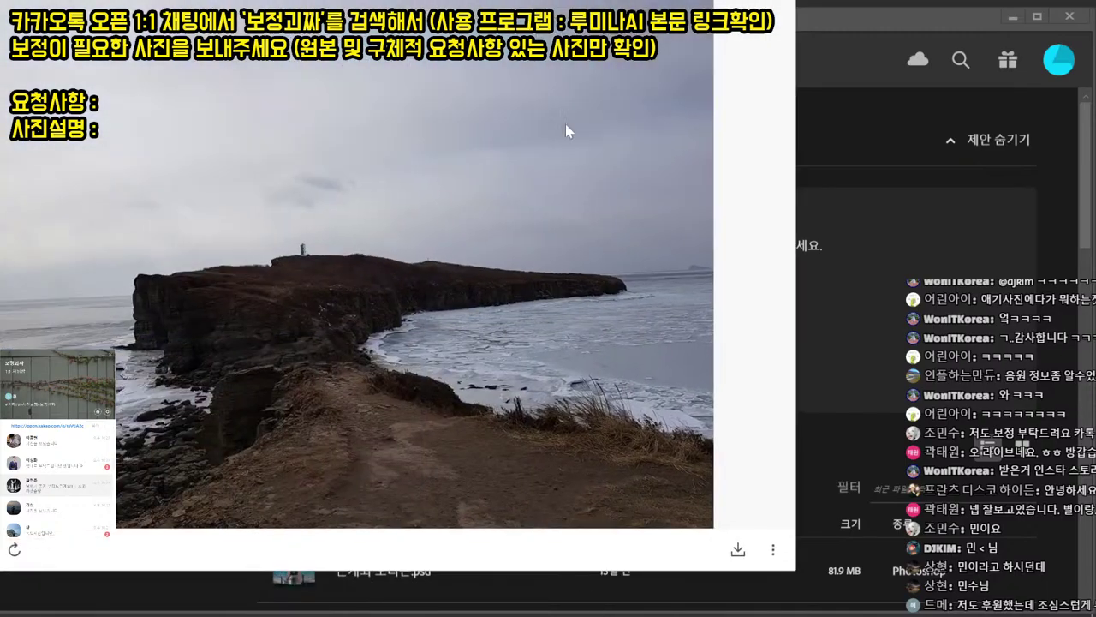
{"action": "left_click", "coordinate": [738, 550]}
{"action": "key", "text": "Return"}
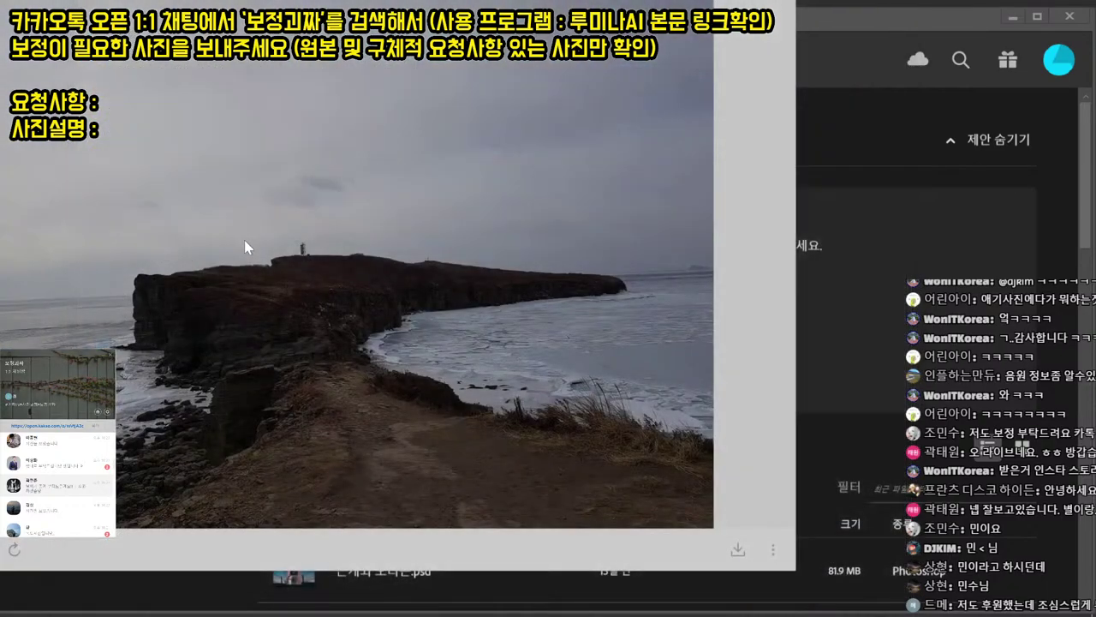
{"action": "key", "text": "Escape"}
- Switch to Luminar AI and open KakaoTalk_20220213_222155825.jpg
{"action": "left_click_drag", "start_coordinate": [366, 50], "coordinate": [0, 52]}
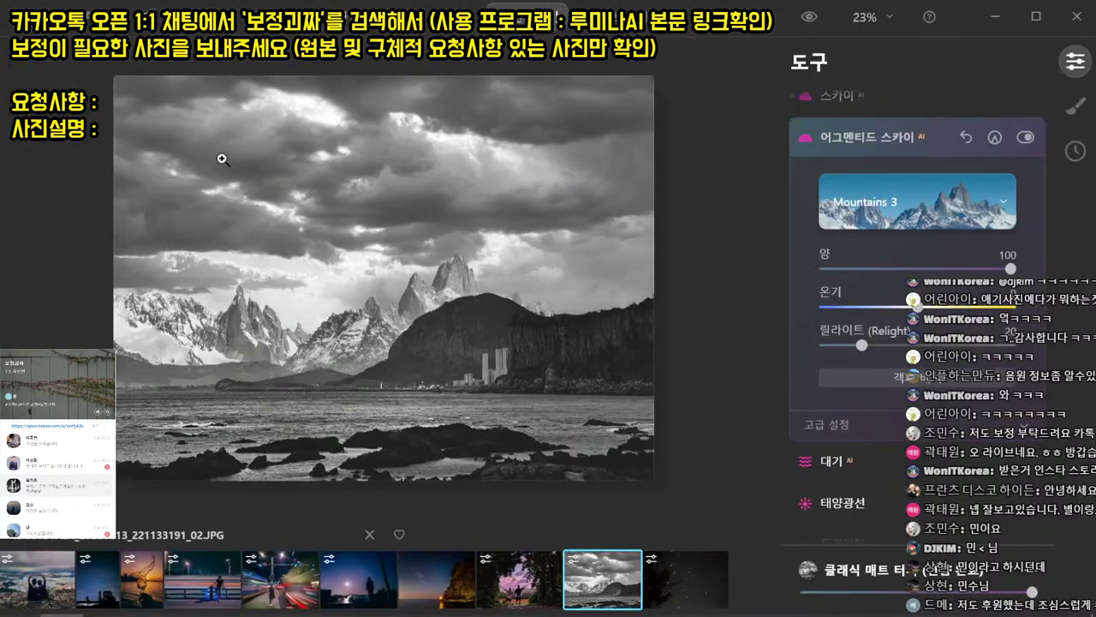
{"action": "key", "text": "ctrl+o"}
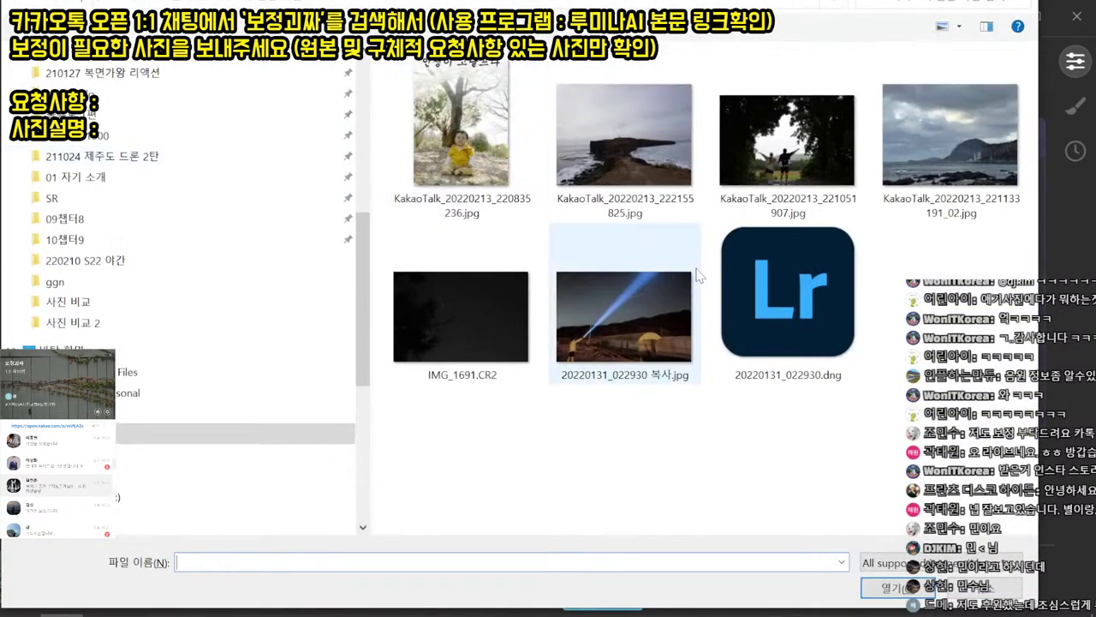
{"action": "double_click", "coordinate": [624, 137]}
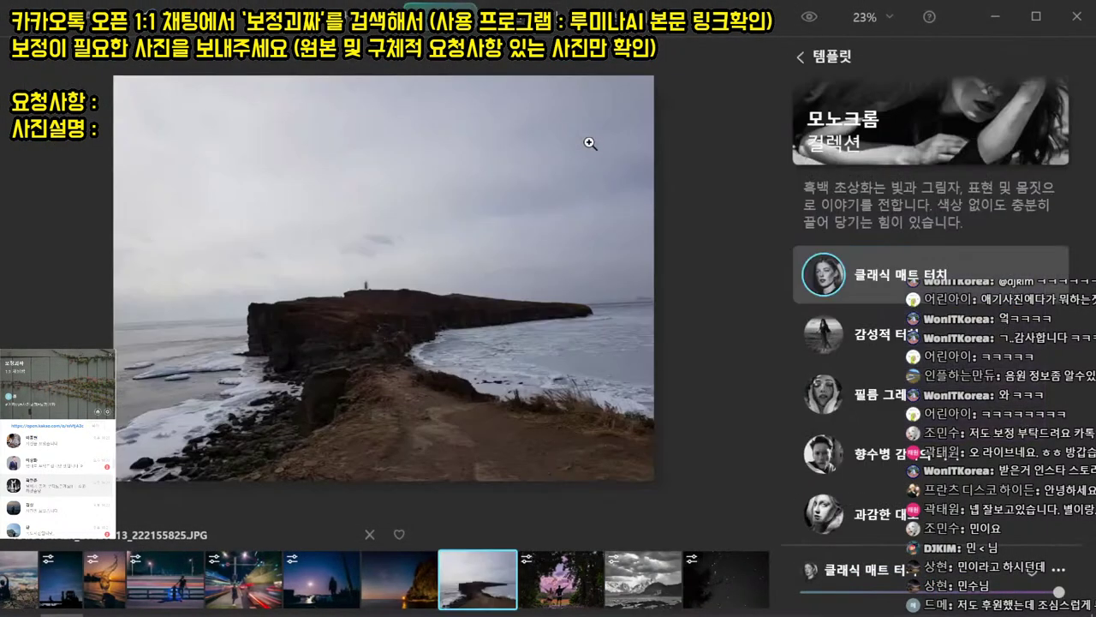
- Apply the 글래머러스 template from the landscape collection to the headland photo, after trying 맑은 하늘
{"action": "left_click", "coordinate": [801, 57]}
{"action": "scroll", "coordinate": [865, 305], "scroll_direction": "down", "scroll_amount": 10}
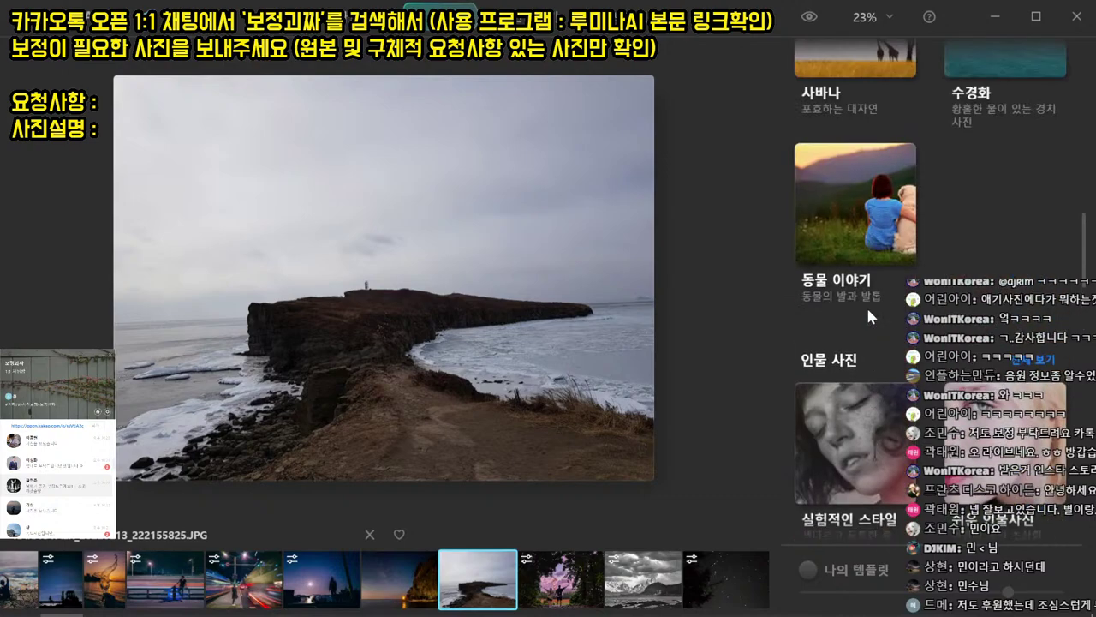
{"action": "scroll", "coordinate": [868, 310], "scroll_direction": "up", "scroll_amount": 3}
{"action": "left_click", "coordinate": [994, 141]}
{"action": "scroll", "coordinate": [977, 214], "scroll_direction": "down", "scroll_amount": 3}
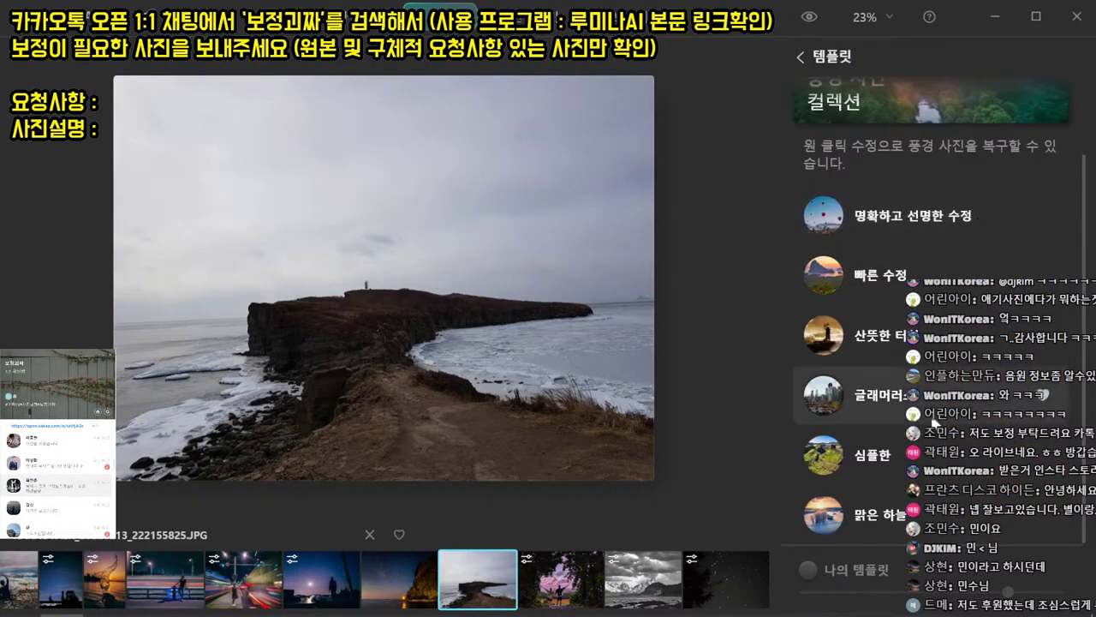
{"action": "left_click", "coordinate": [932, 404]}
{"action": "left_click", "coordinate": [877, 520]}
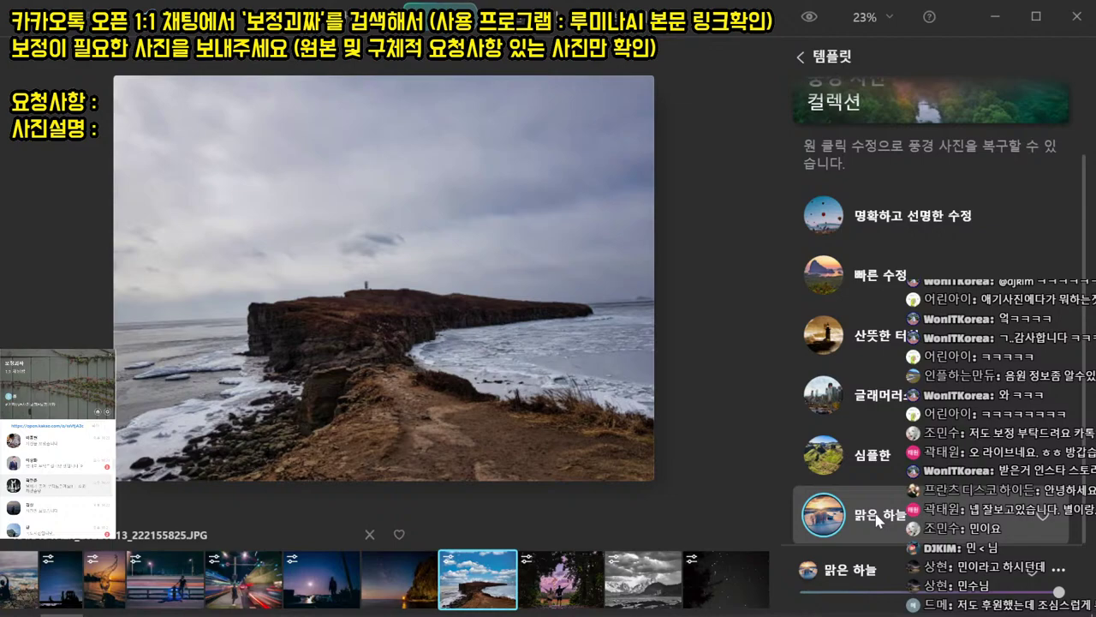
{"action": "left_click", "coordinate": [865, 396]}
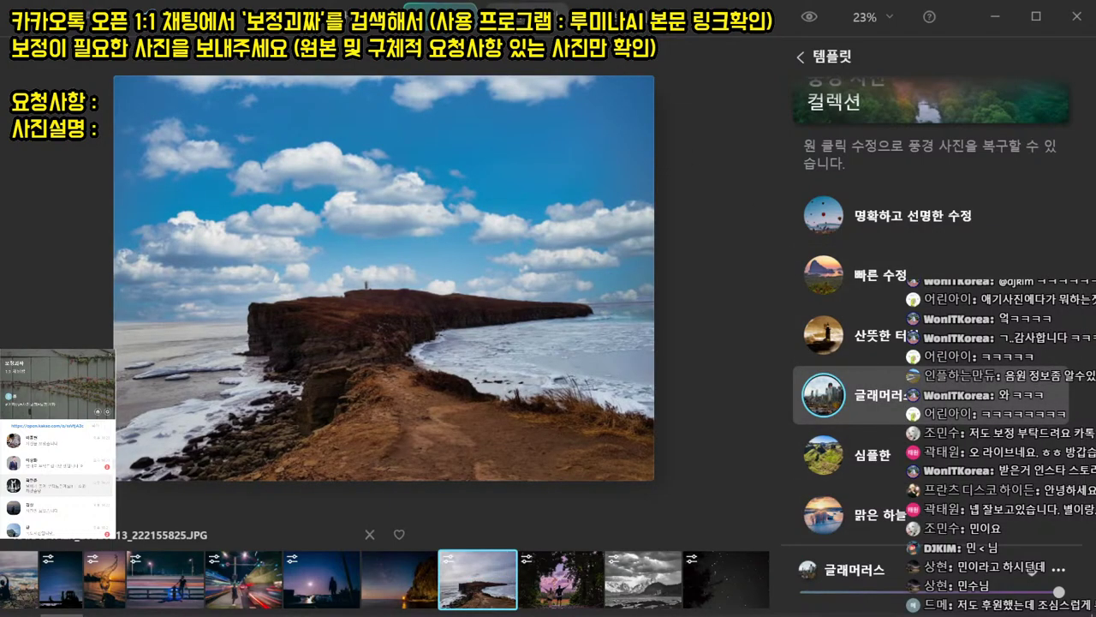
- Export the retouched headland photo and send it to the requester in the KakaoTalk chat
{"action": "left_click", "coordinate": [527, 14]}
{"action": "key", "text": "ctrl+shift+e"}
{"action": "key", "text": "Return"}
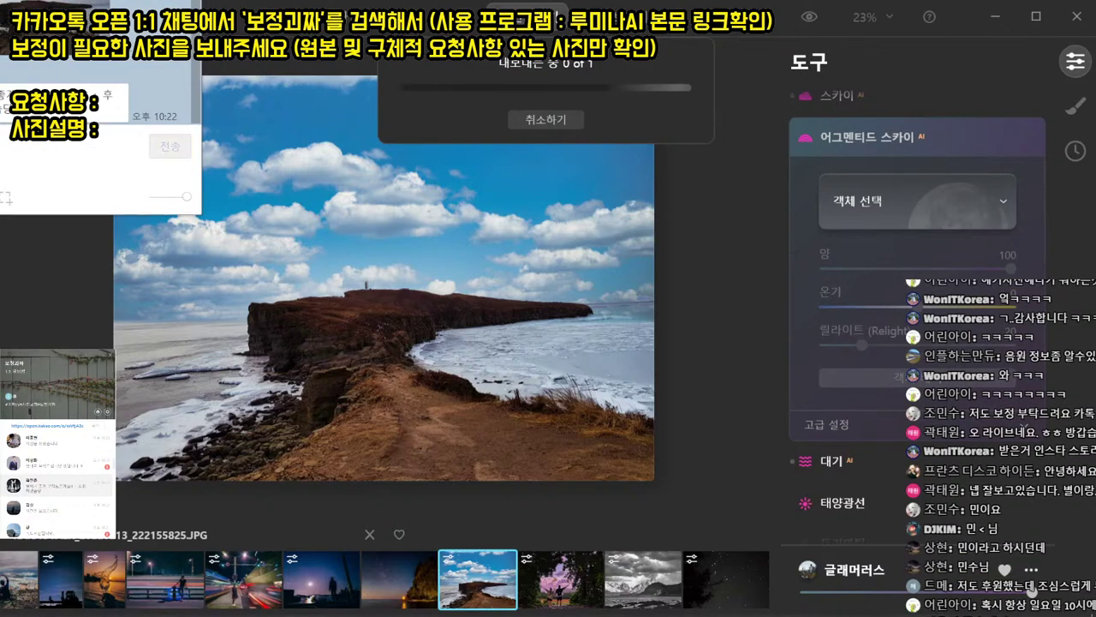
{"action": "key", "text": "Return"}
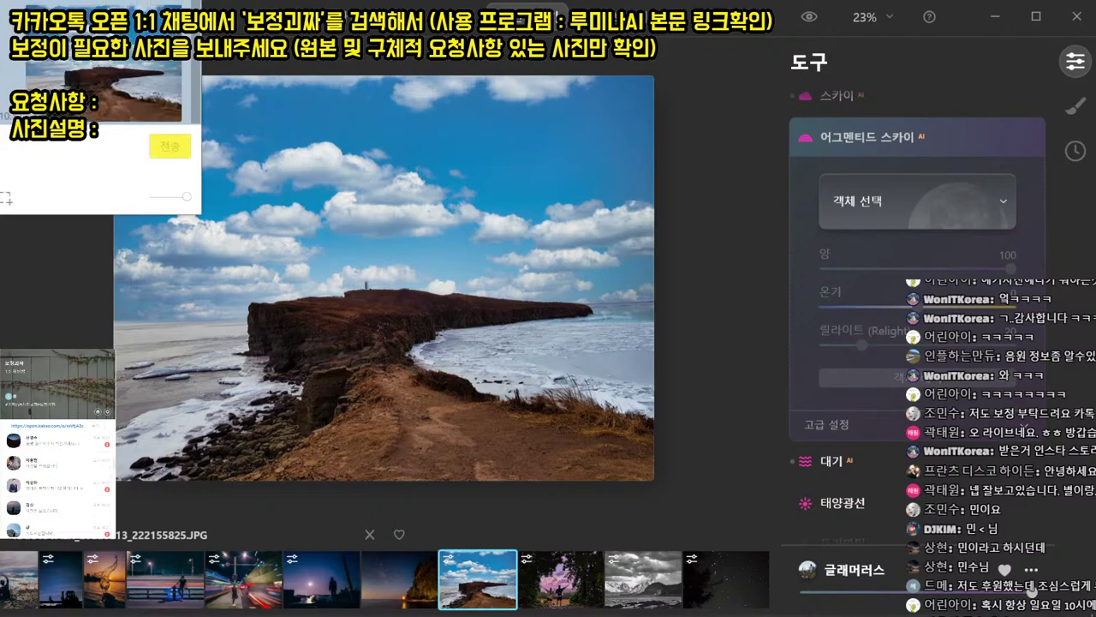
{"action": "key", "text": "Return"}
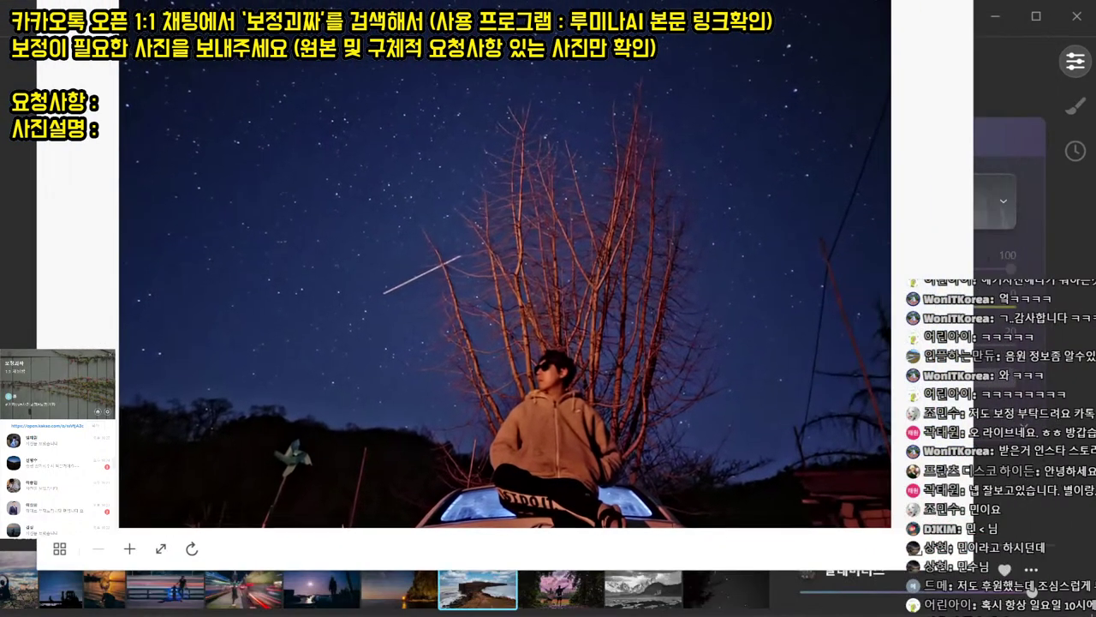
- Save the starry-night photo of the man on the car as KakaoTalk_20220213_223156347.jpg and close the viewer
{"action": "left_click", "coordinate": [915, 553]}
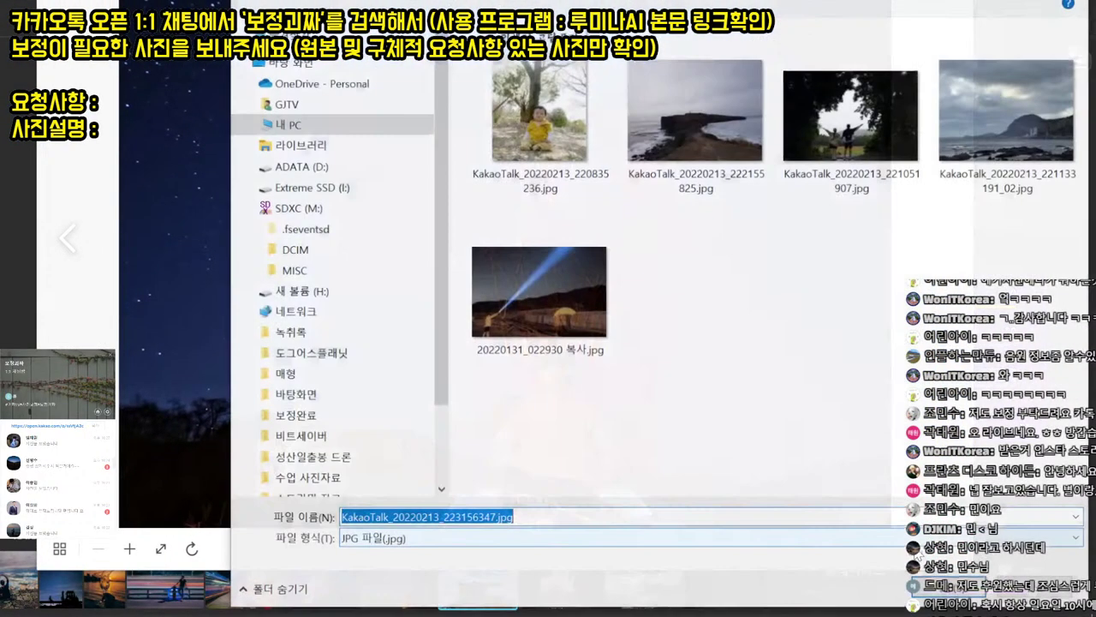
{"action": "key", "text": "Return"}
{"action": "key", "text": "Escape"}
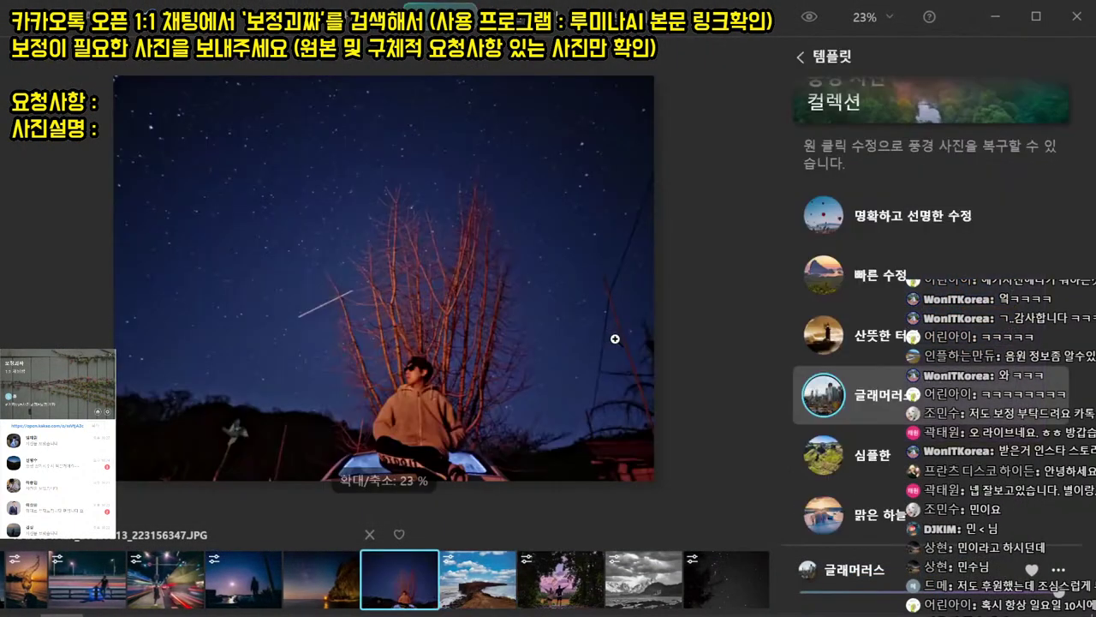
- Apply the saved custom template "늦은 밤 천둥 edit 1" to the starry-night portrait in Luminar AI
{"action": "left_click", "coordinate": [833, 63]}
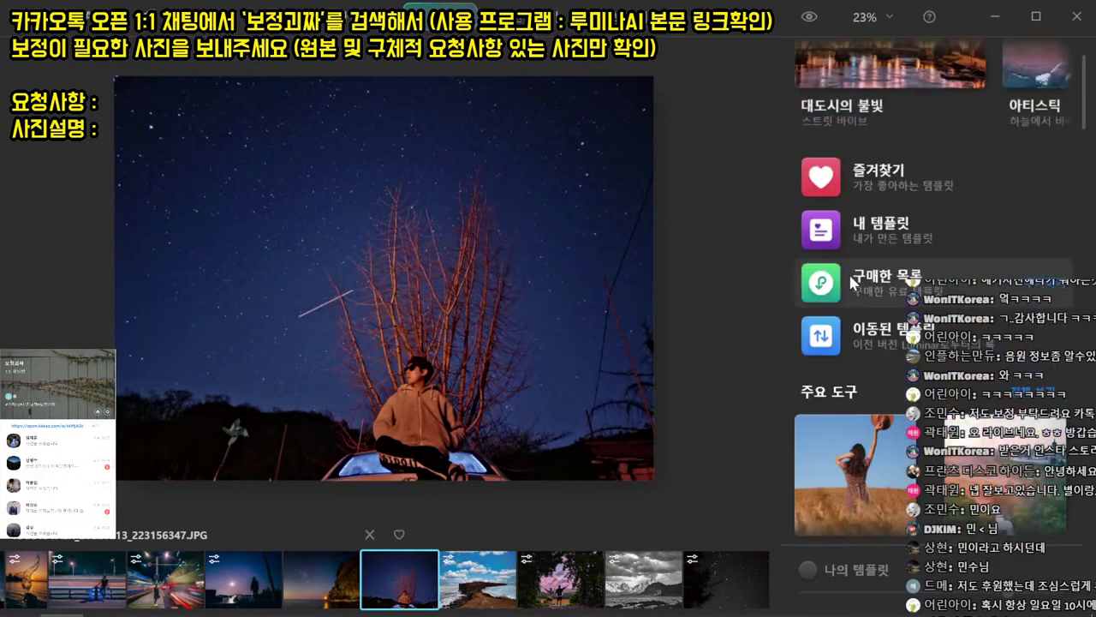
{"action": "scroll", "coordinate": [849, 282], "scroll_direction": "up", "scroll_amount": 2}
{"action": "left_click", "coordinate": [851, 365]}
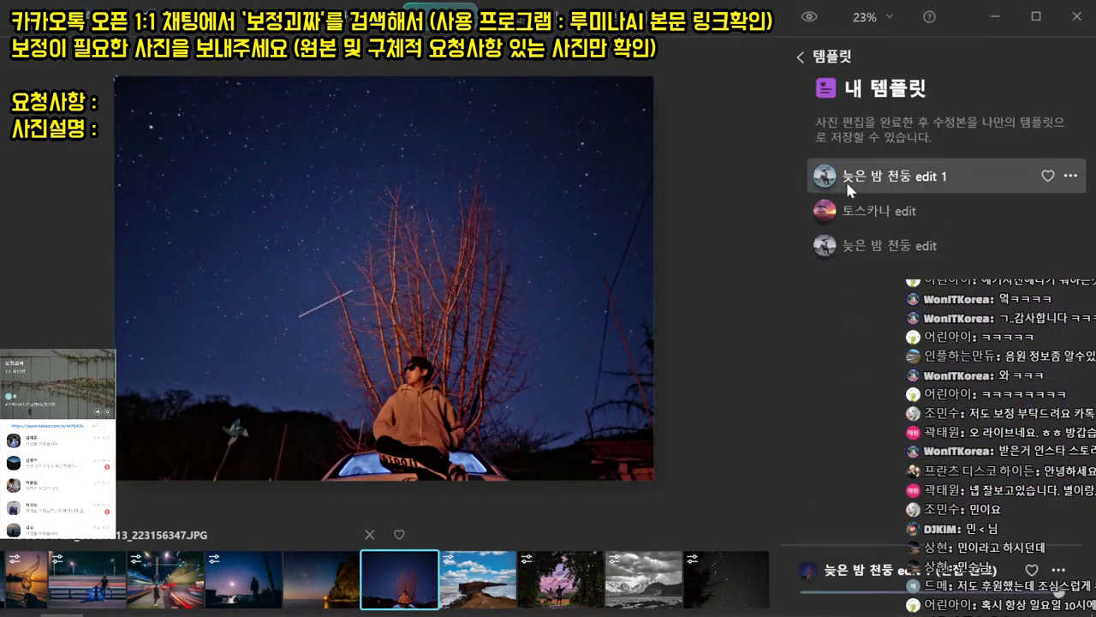
{"action": "left_click", "coordinate": [845, 177]}
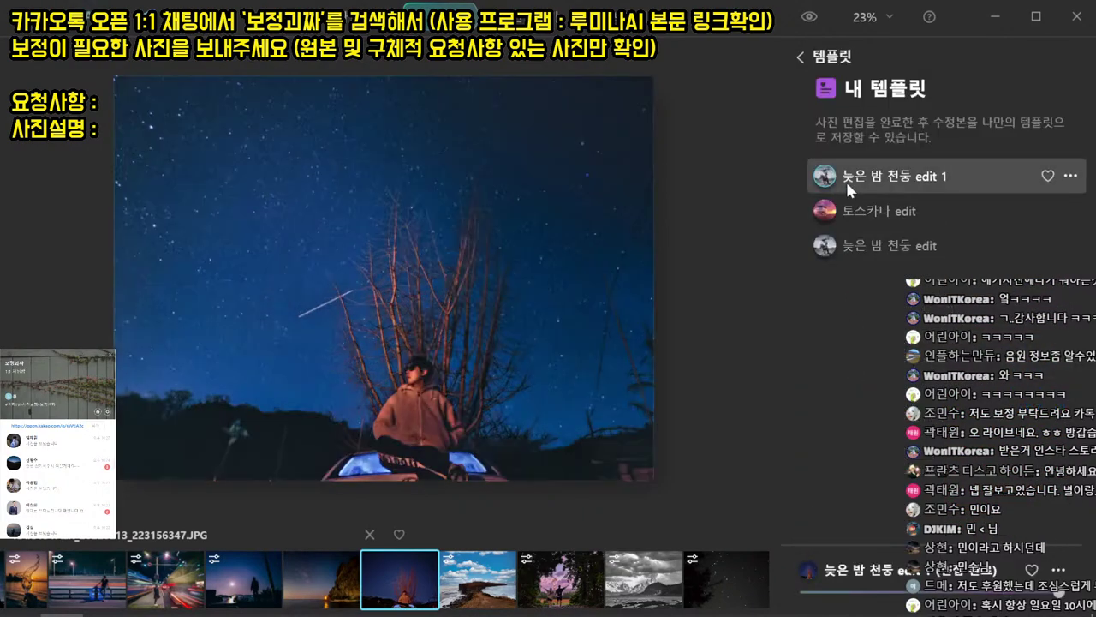
- Replace the starry-night portrait's sky with the MILKYWAY 3 sky in 스카이 AI and compare the result with the original
{"action": "left_click", "coordinate": [519, 18]}
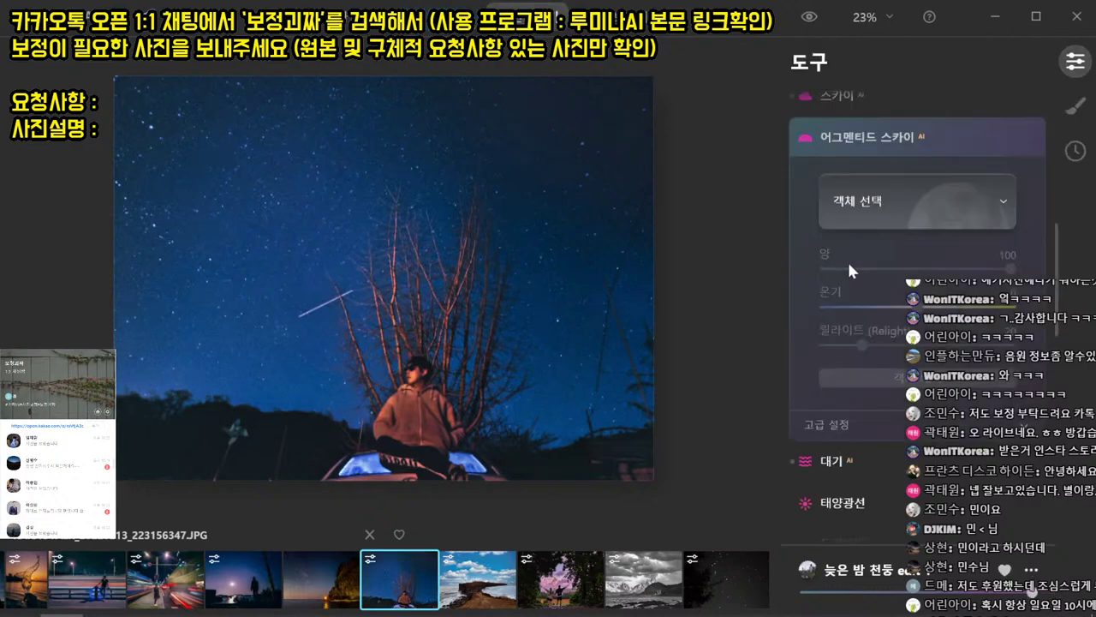
{"action": "scroll", "coordinate": [857, 284], "scroll_direction": "down", "scroll_amount": 10}
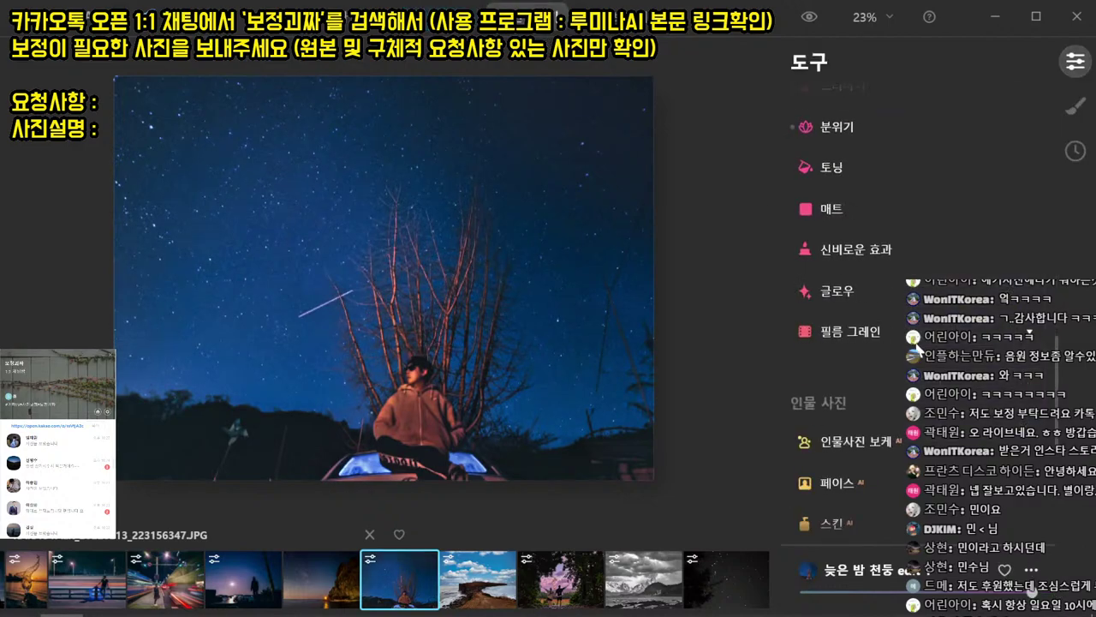
{"action": "scroll", "coordinate": [870, 314], "scroll_direction": "up", "scroll_amount": 10}
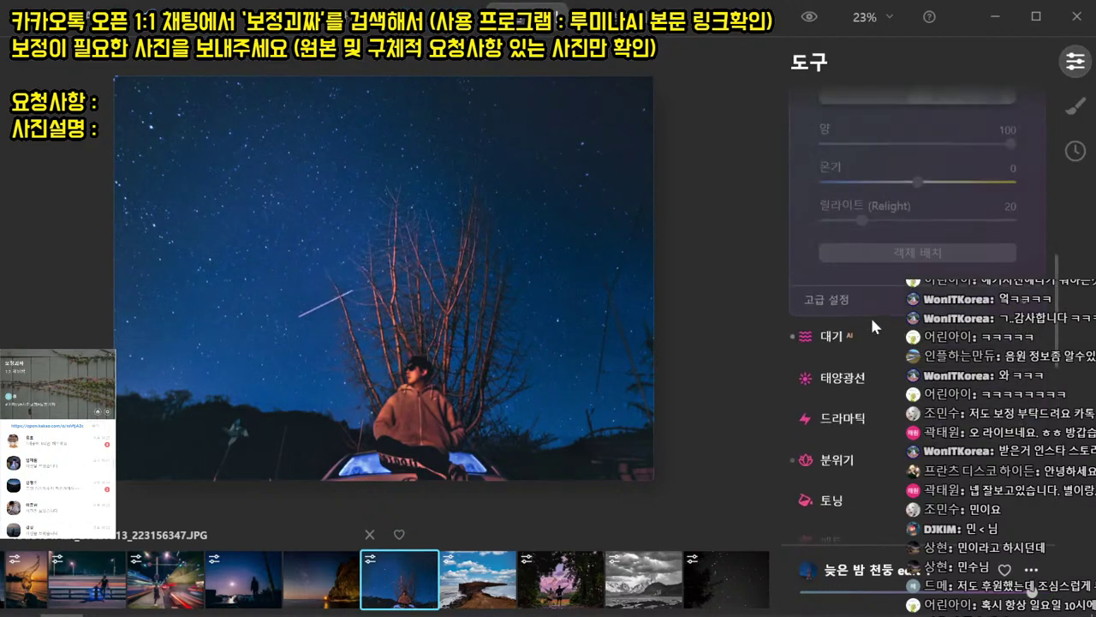
{"action": "left_click", "coordinate": [857, 386]}
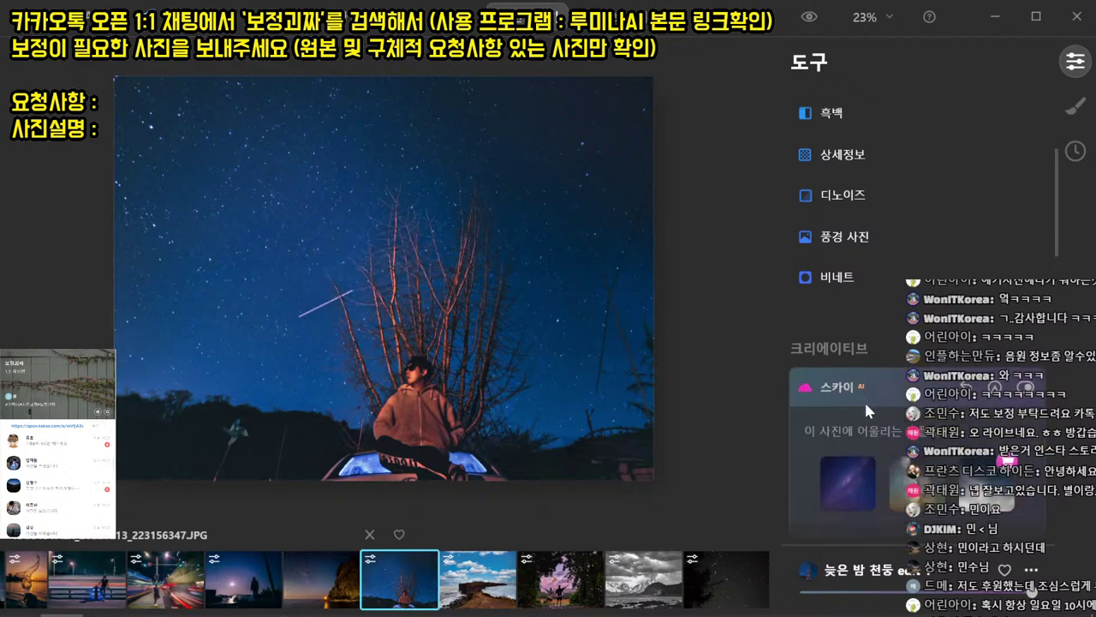
{"action": "left_click", "coordinate": [863, 296]}
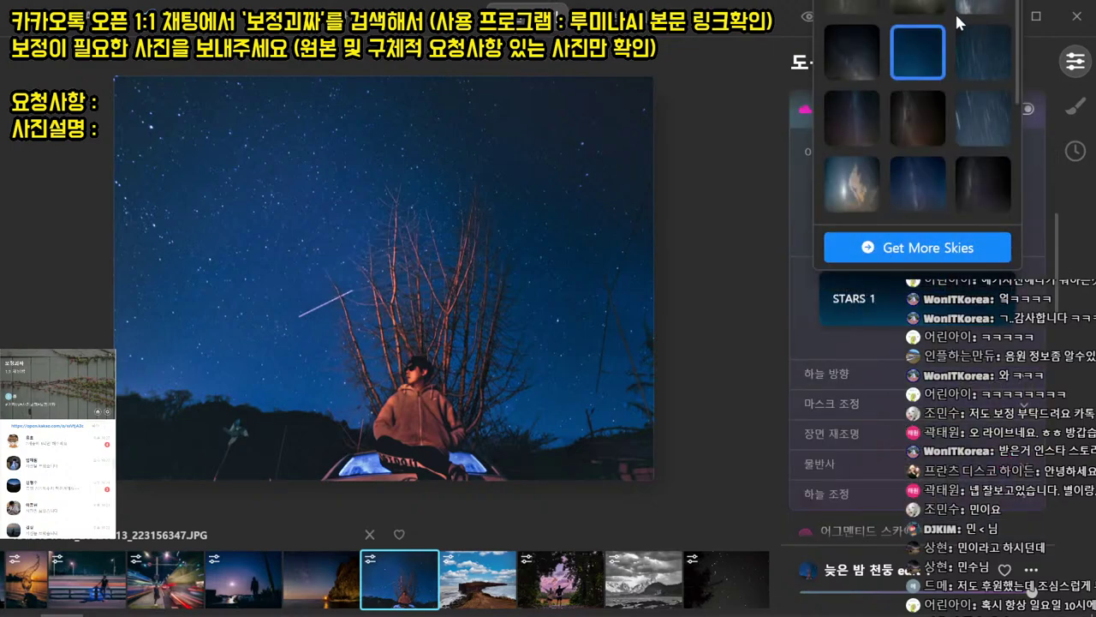
{"action": "left_click", "coordinate": [898, 11]}
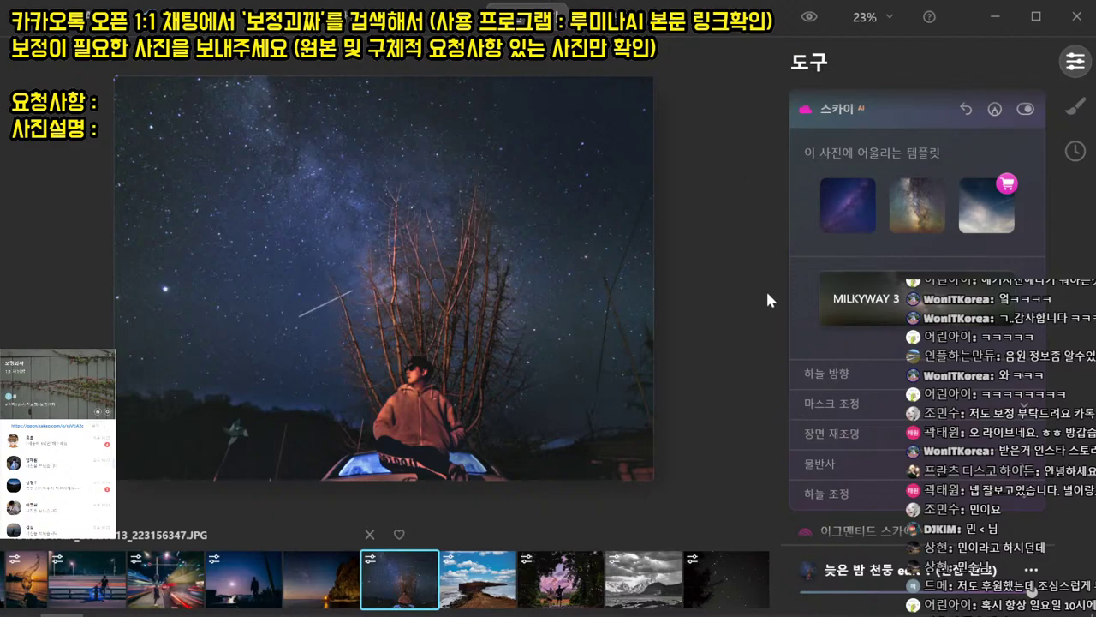
{"action": "left_click", "coordinate": [809, 17]}
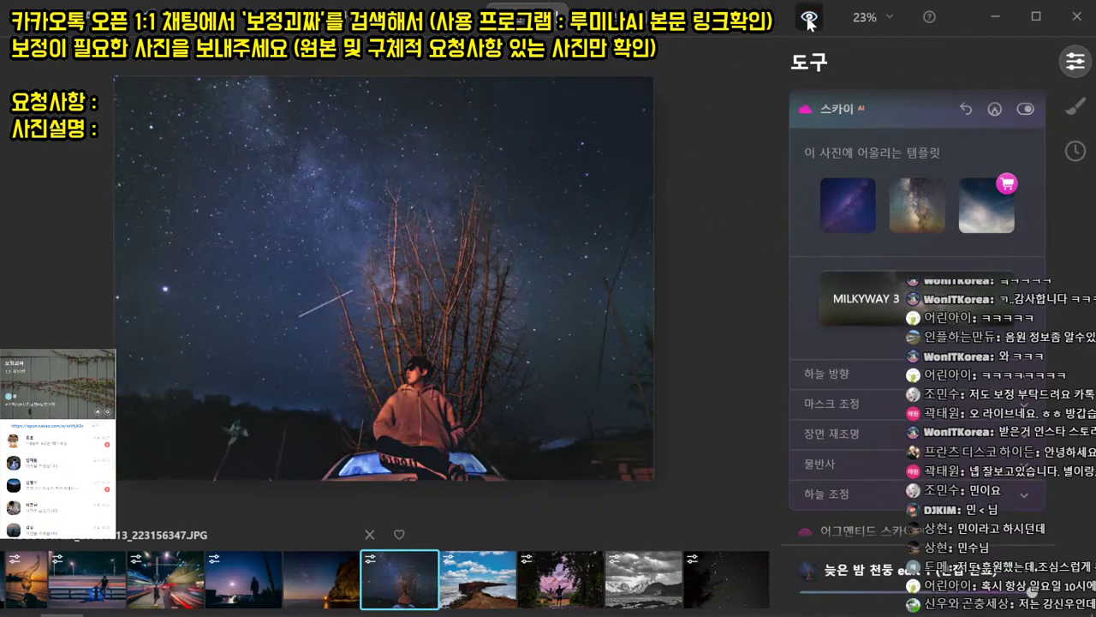
{"action": "left_click", "coordinate": [808, 18]}
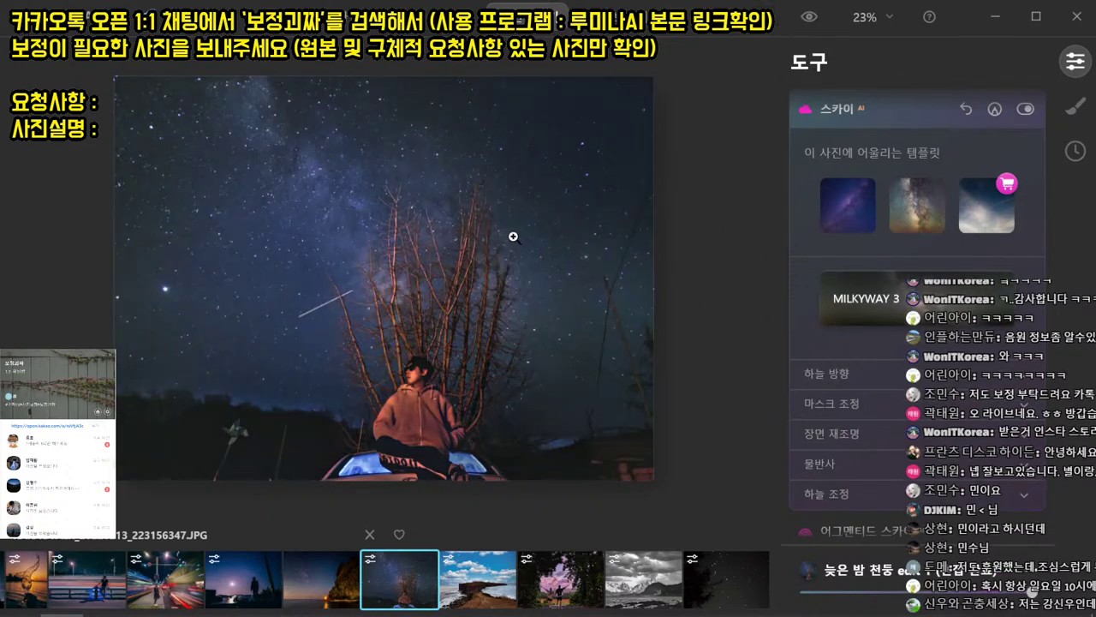
- Export the retouched starry-night portrait and return to the requester's KakaoTalk chat to send it
{"action": "key", "text": "ctrl+shift+e"}
{"action": "key", "text": "Return"}
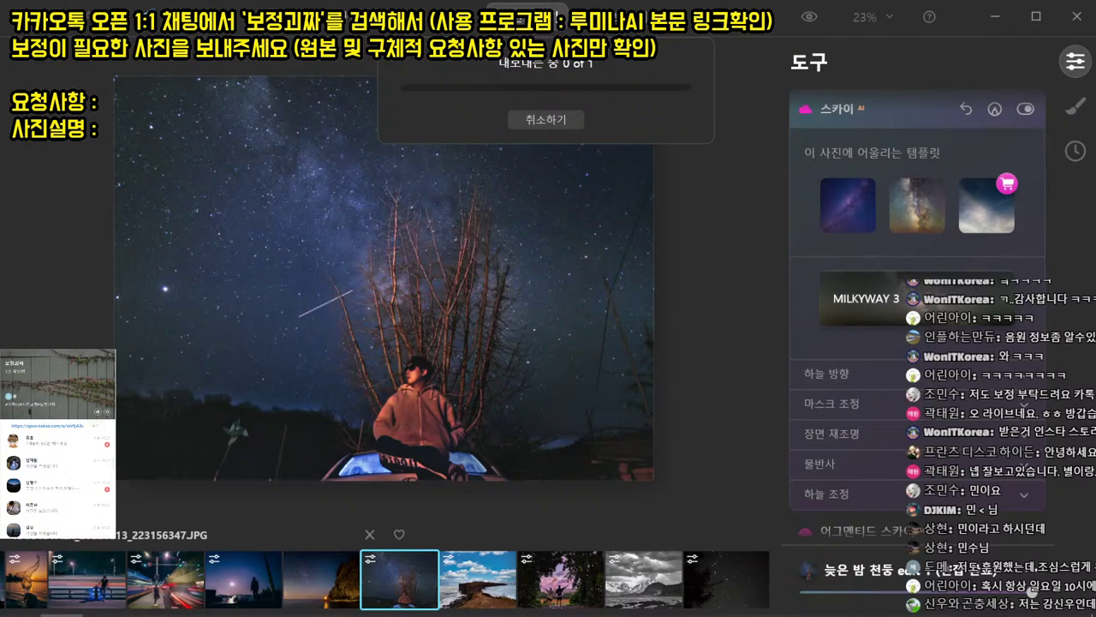
{"action": "key", "text": "alt+Tab"}
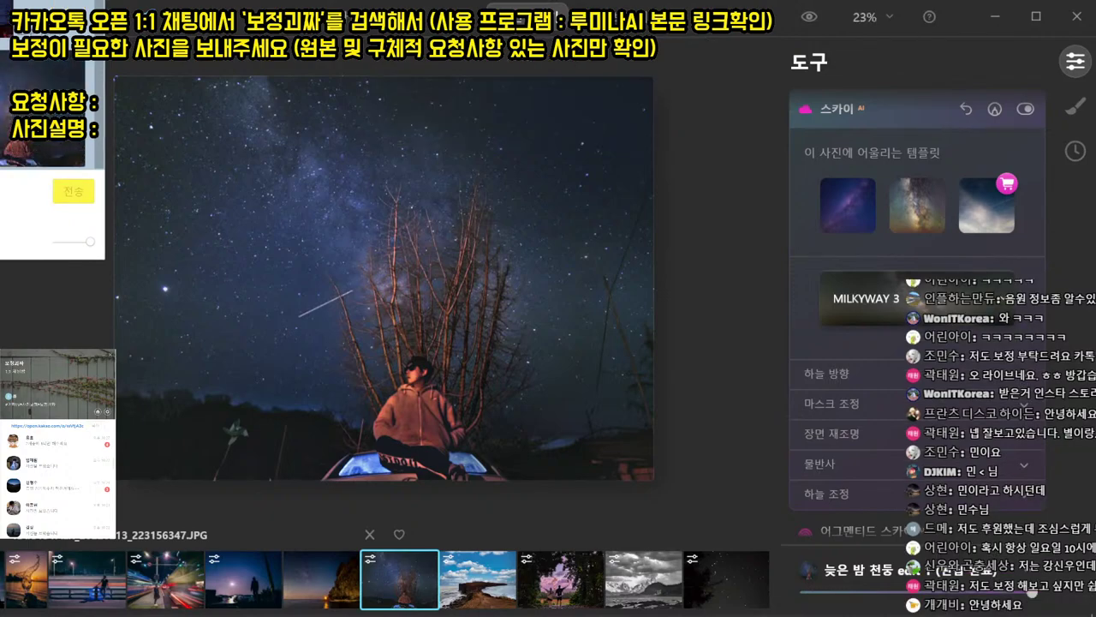
{"action": "left_click", "coordinate": [812, 17]}
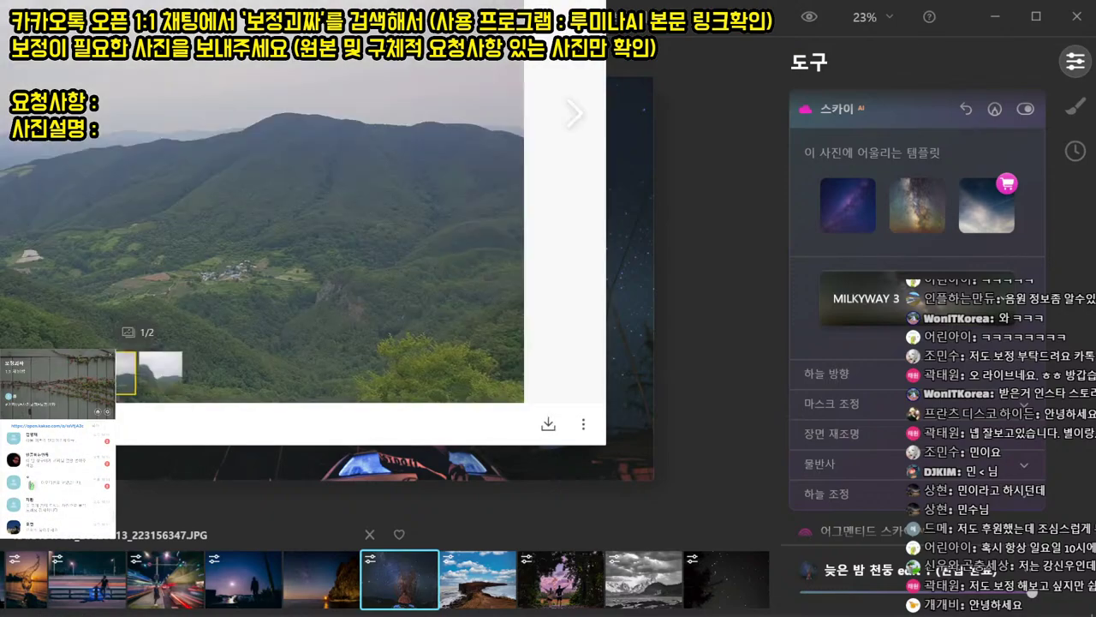
- View the two mountain photos of the request, save the second as KakaoTalk_20220213_220954020_02.jpg and close the viewer
{"action": "left_click_drag", "start_coordinate": [12, 0], "coordinate": [478, 221]}
{"action": "key", "text": "Right"}
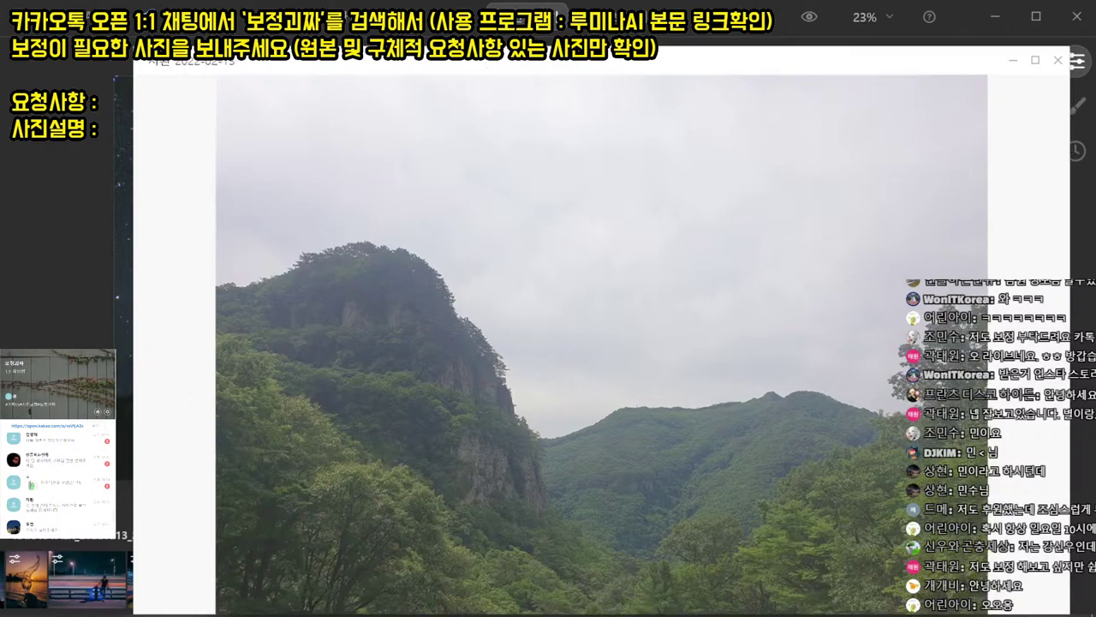
{"action": "left_click_drag", "start_coordinate": [487, 126], "coordinate": [358, 26]}
{"action": "left_click", "coordinate": [888, 581]}
{"action": "left_click", "coordinate": [861, 533]}
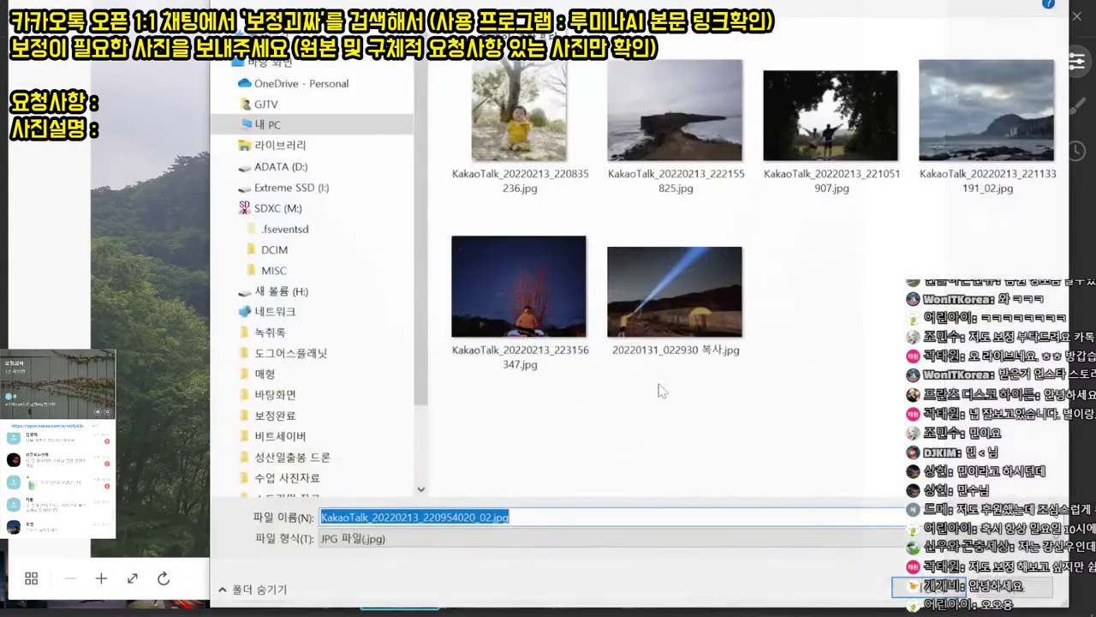
{"action": "key", "text": "Return"}
{"action": "key", "text": "Escape"}
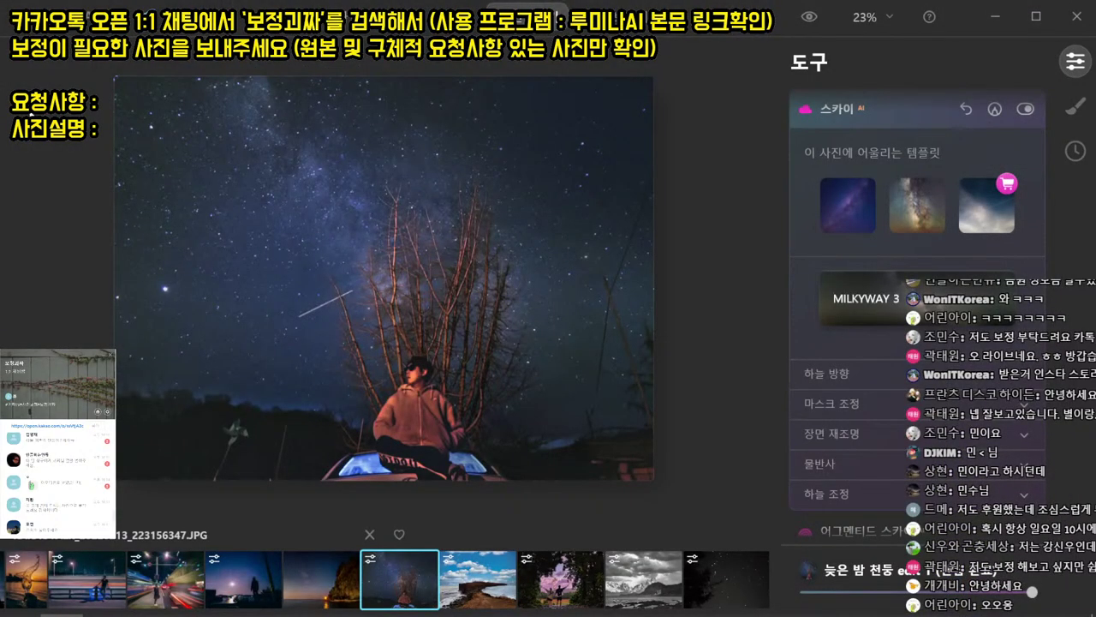
- Open KakaoTalk_20220213_220954020_02.jpg in Luminar AI and apply the 빠른 수정 template from the 풍경 사진 collection
{"action": "key", "text": "ctrl+o"}
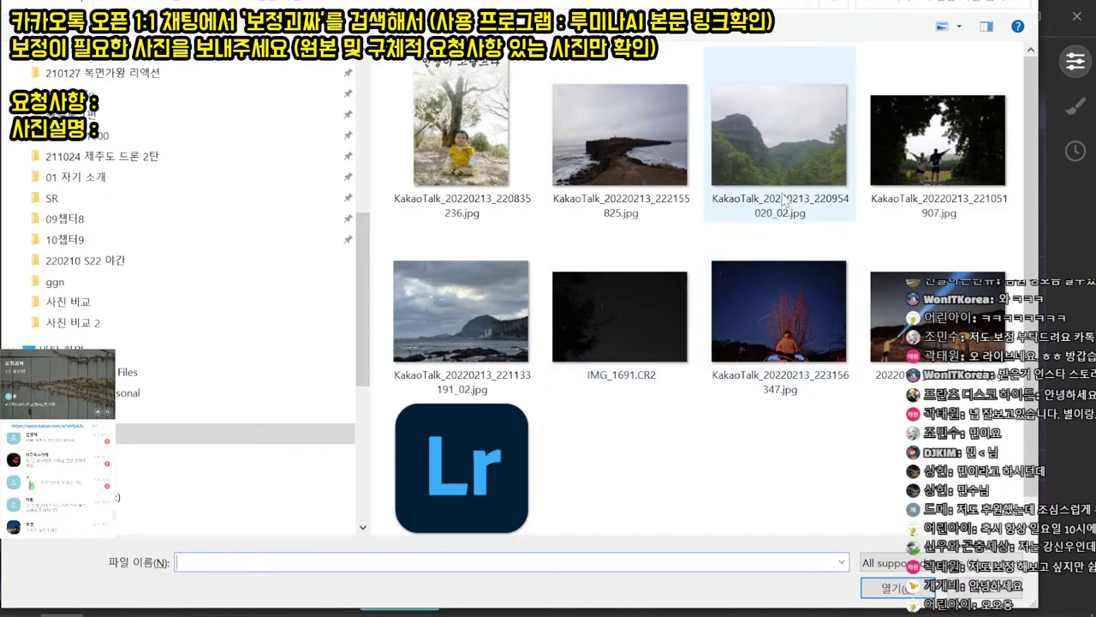
{"action": "double_click", "coordinate": [782, 199]}
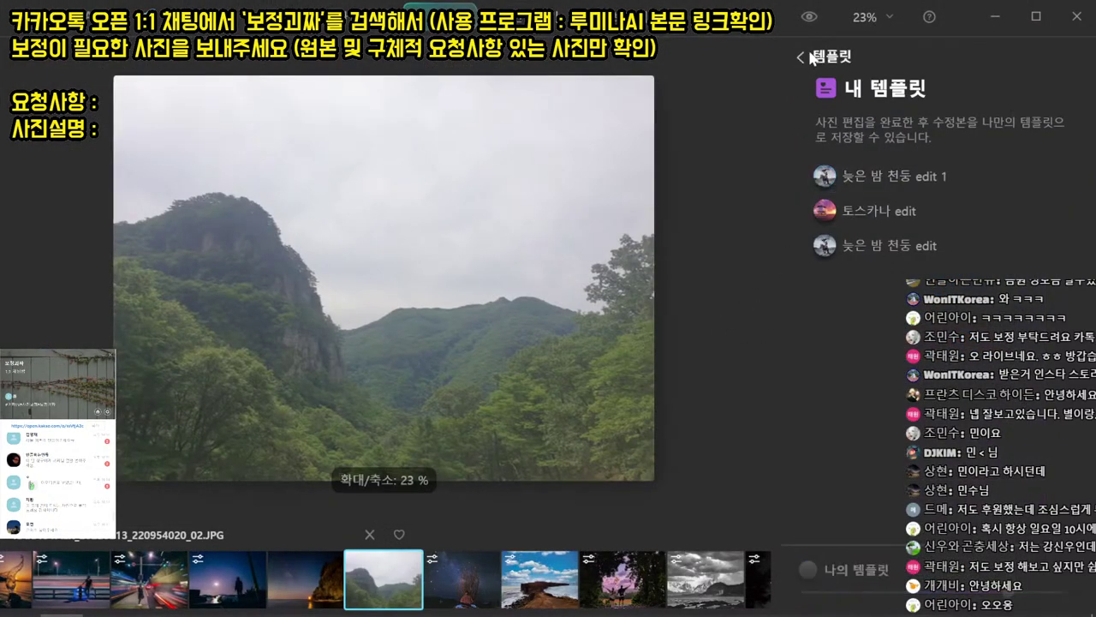
{"action": "left_click", "coordinate": [802, 57]}
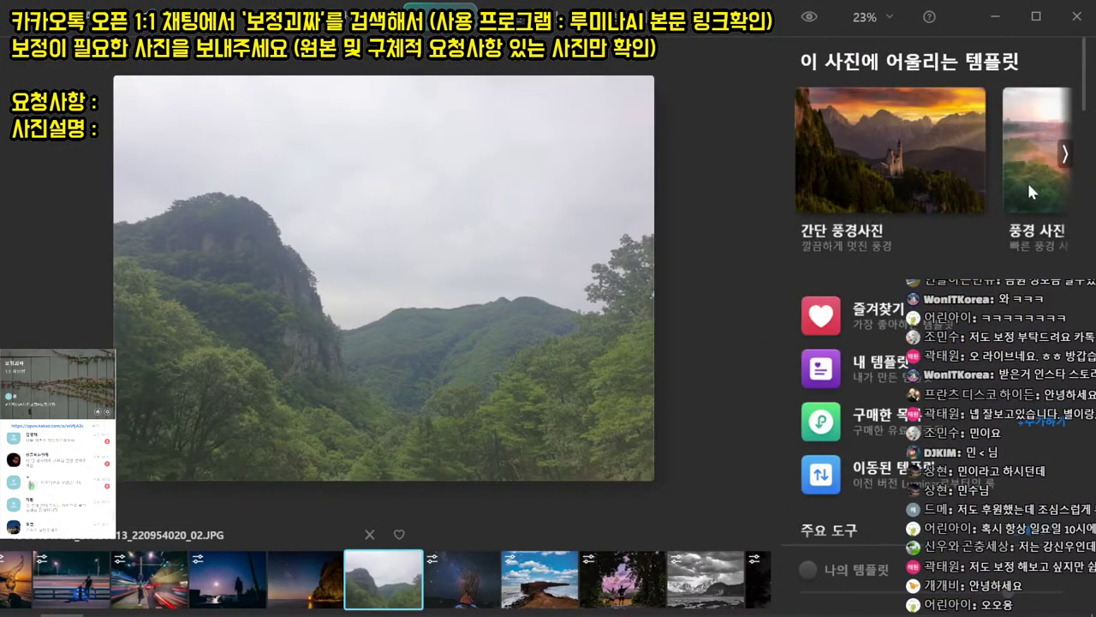
{"action": "left_click", "coordinate": [1027, 180]}
{"action": "left_click", "coordinate": [866, 281]}
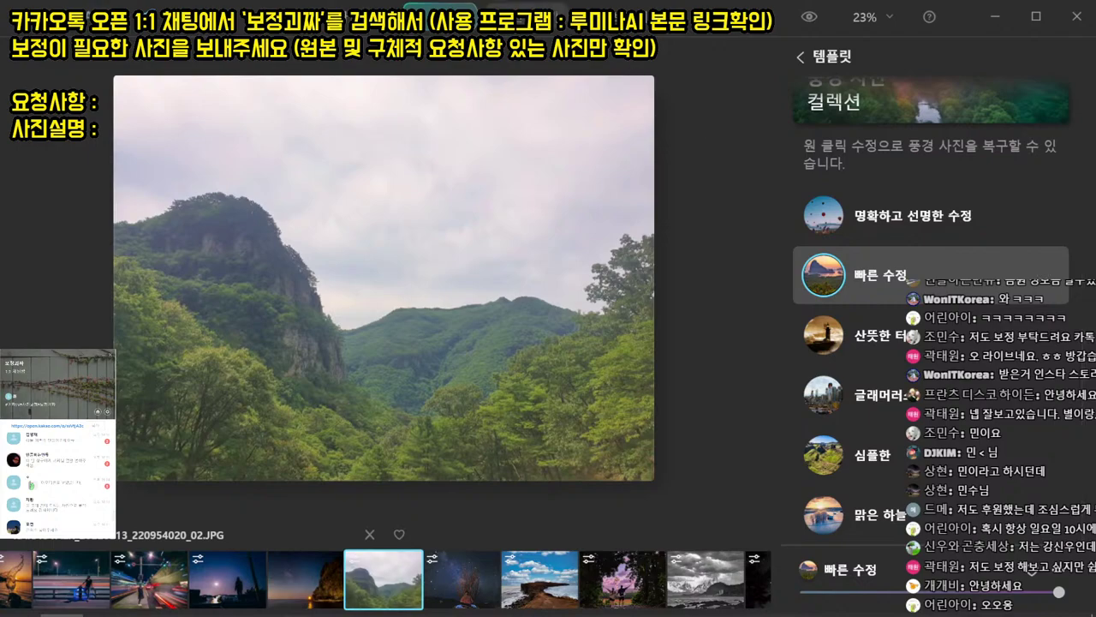
- Replace the mountain photo's sky with a dark-clouded Dramatic Sky preset in 스카이 AI
{"action": "left_click", "coordinate": [1075, 60]}
{"action": "left_click", "coordinate": [911, 356]}
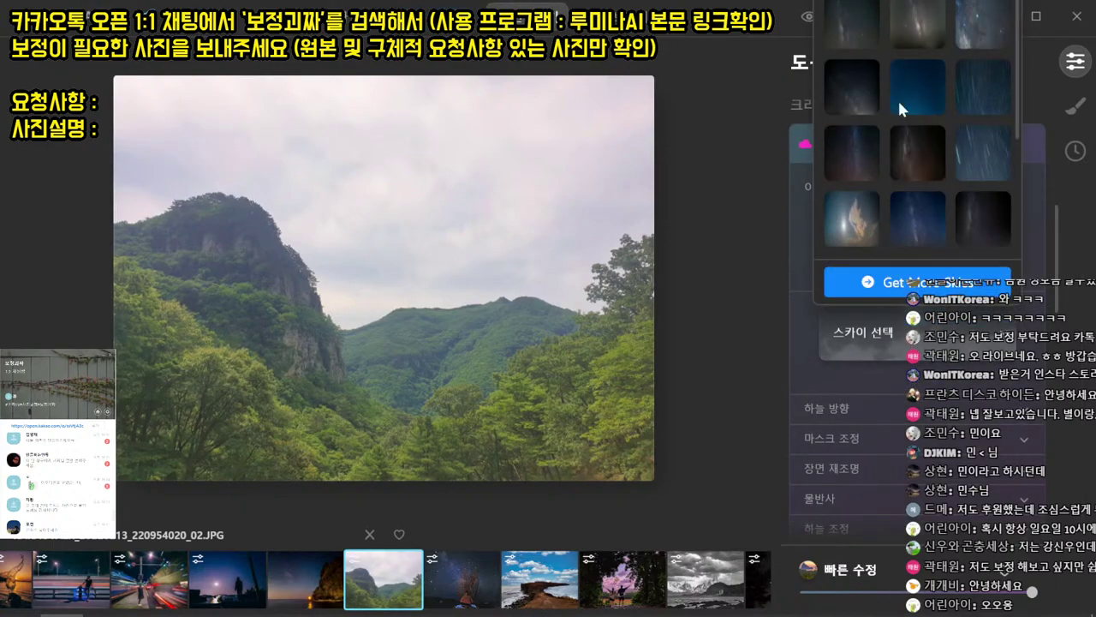
{"action": "left_click", "coordinate": [904, 2]}
{"action": "left_click", "coordinate": [893, 89]}
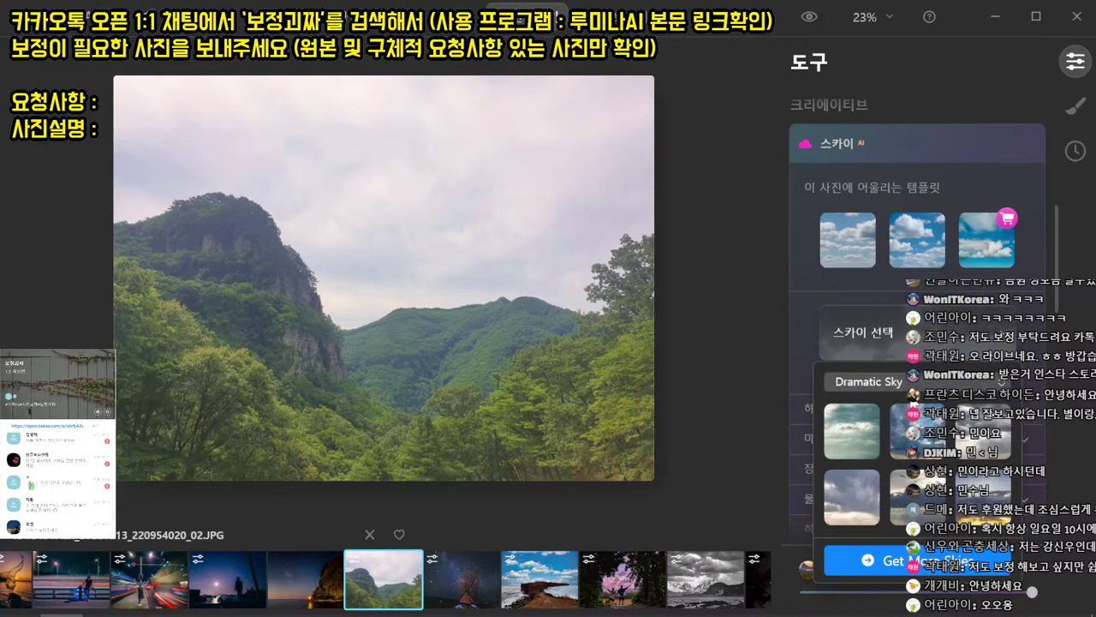
{"action": "left_click", "coordinate": [920, 501]}
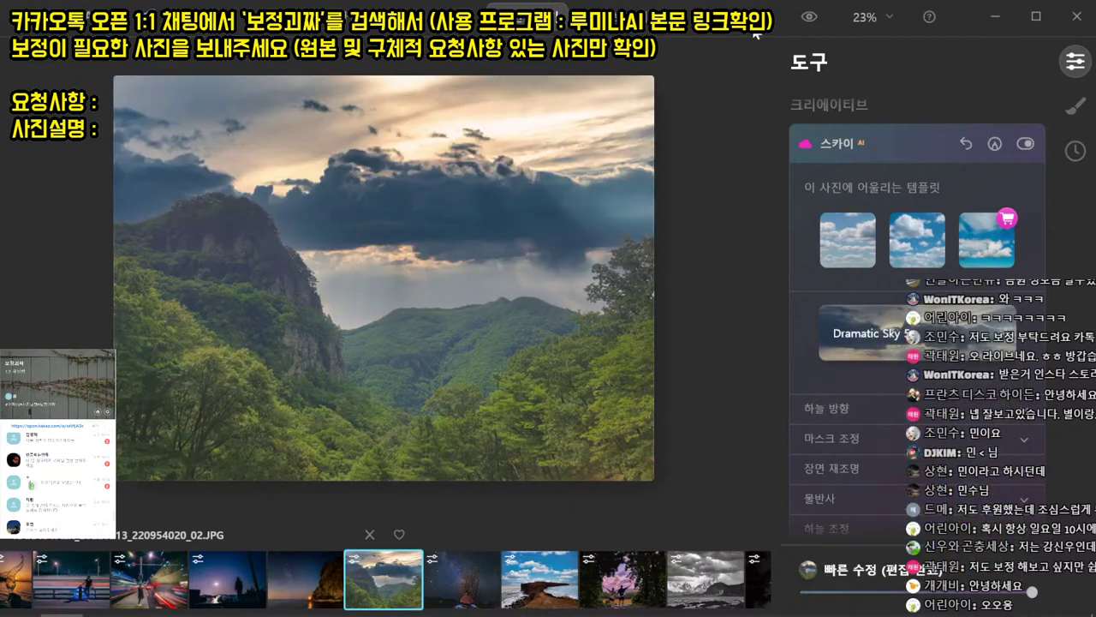
- Compare the mountain photo with its original and export the retouched version
{"action": "left_click", "coordinate": [809, 18]}
{"action": "key", "text": "ctrl+e"}
{"action": "key", "text": "Return"}
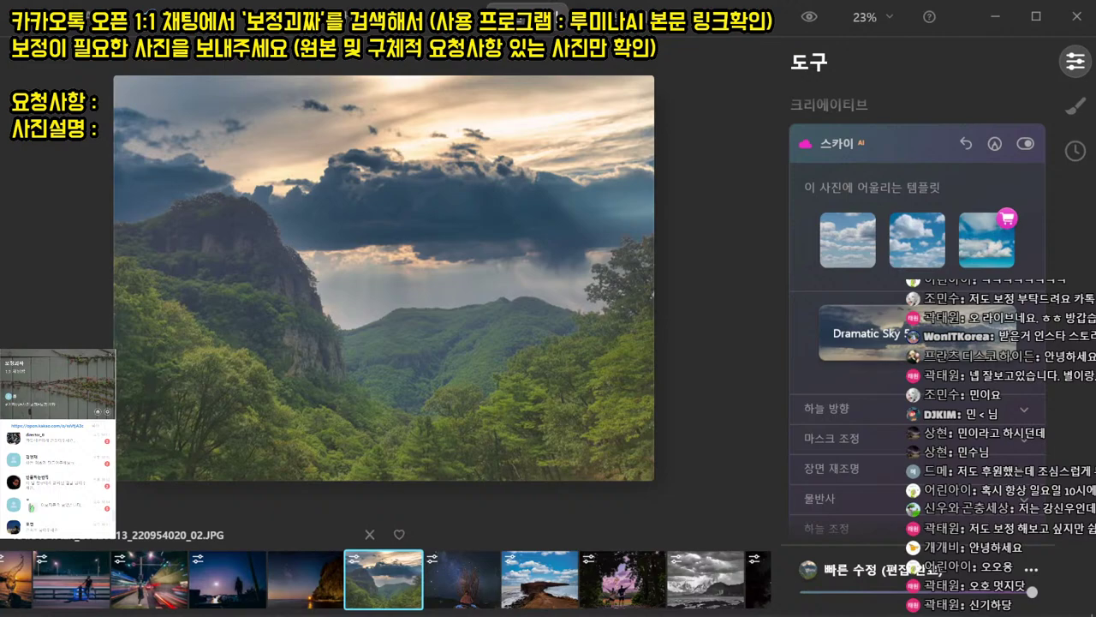
- Open the next request chat in KakaoTalk and look at its sunset sculpture and wind turbine photos
{"action": "scroll", "coordinate": [57, 485], "scroll_direction": "down", "scroll_amount": 1}
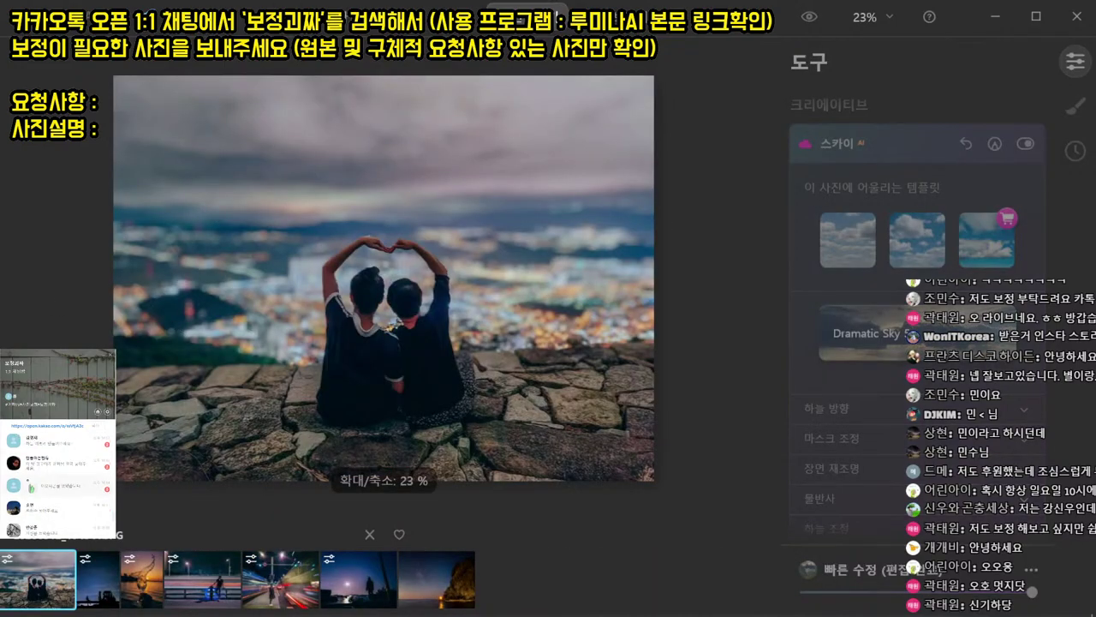
{"action": "double_click", "coordinate": [64, 486]}
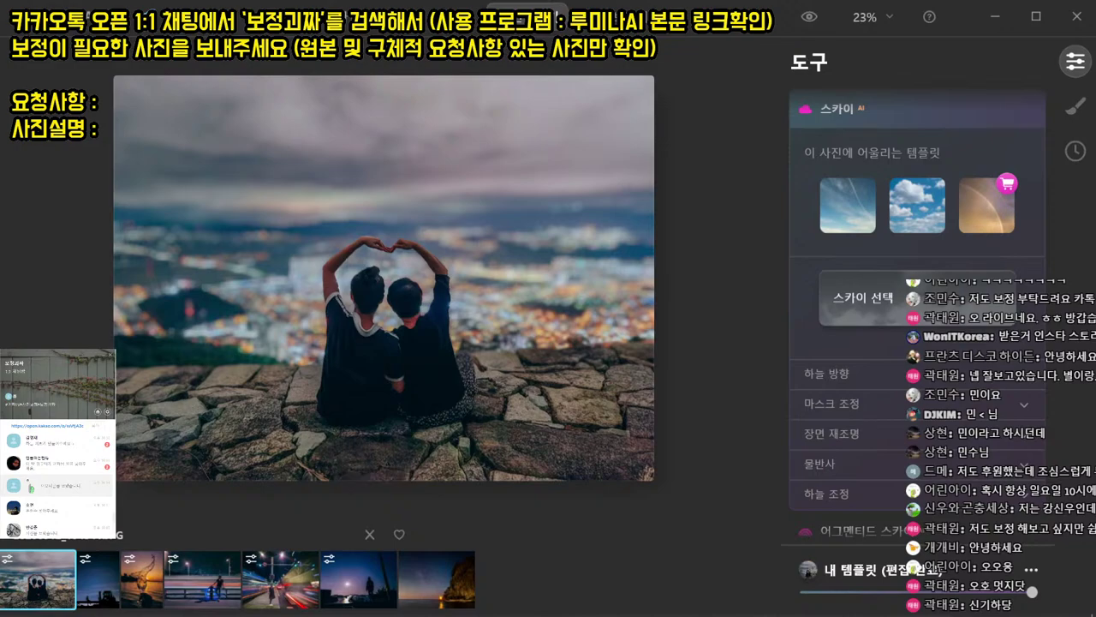
{"action": "left_click_drag", "start_coordinate": [620, 2], "coordinate": [385, 22]}
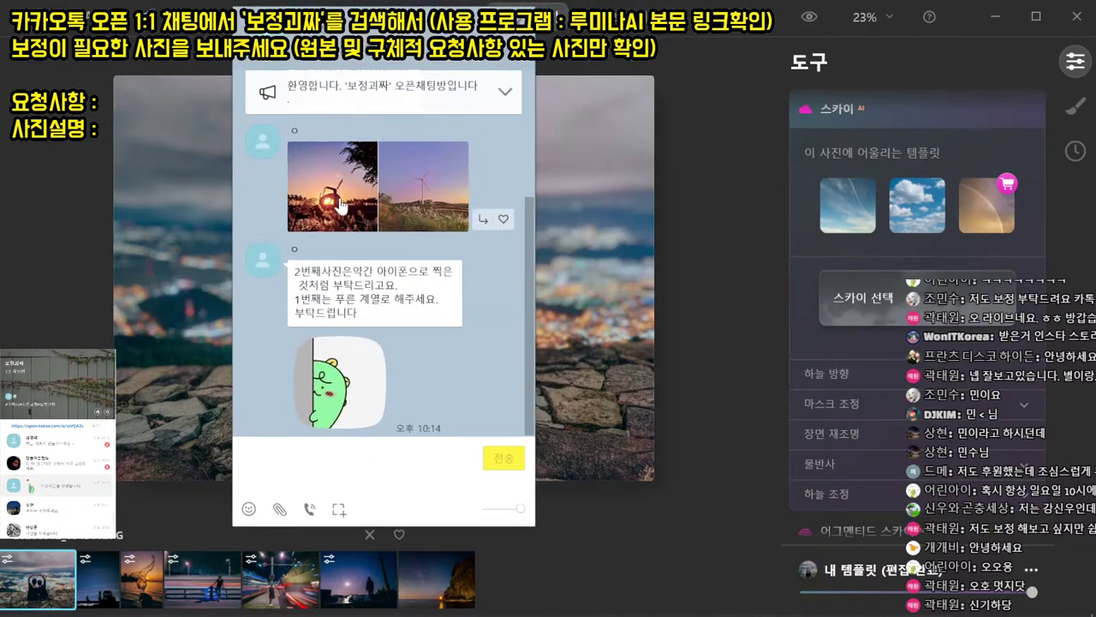
{"action": "left_click", "coordinate": [339, 188]}
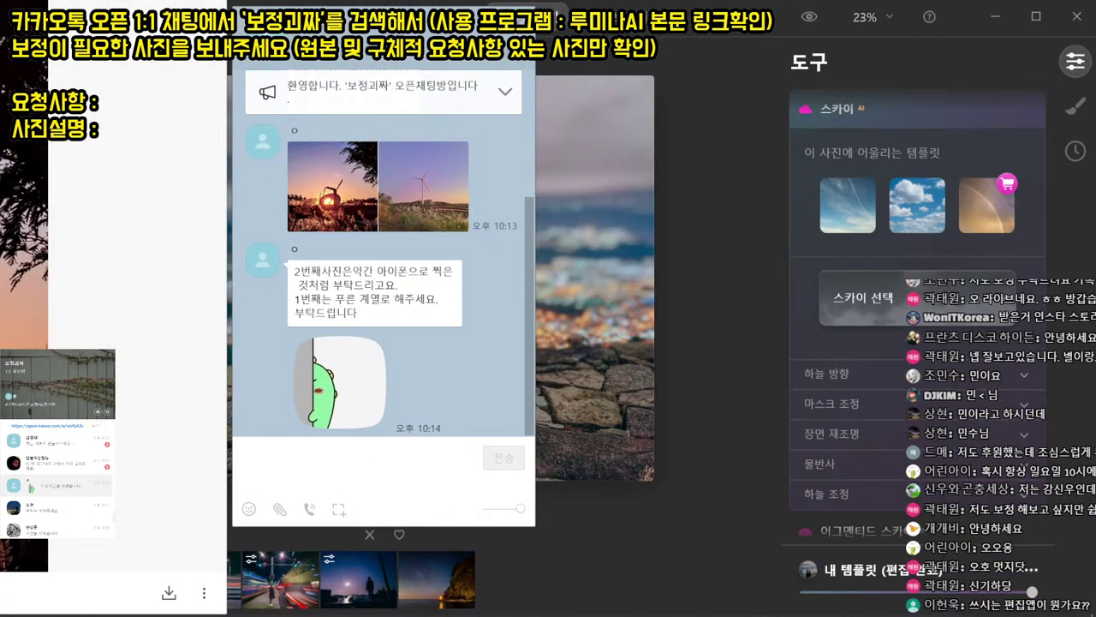
{"action": "left_click_drag", "start_coordinate": [137, 172], "coordinate": [858, 141]}
{"action": "key", "text": "Right"}
{"action": "key", "text": "Left"}
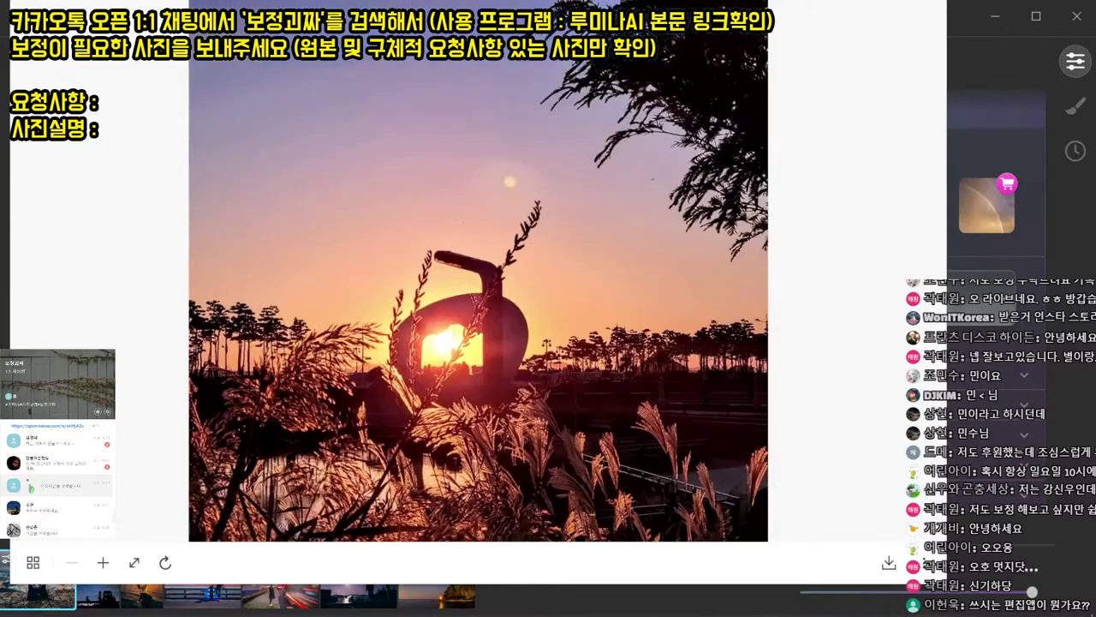
- Inspect the wind turbine photo up close, save only that photo as KakaoTalk_20220213_221317781_02.jpg and move the chat aside
{"action": "key", "text": "Right"}
{"action": "scroll", "coordinate": [502, 293], "scroll_direction": "up", "scroll_amount": 4}
{"action": "scroll", "coordinate": [503, 293], "scroll_direction": "down", "scroll_amount": 4}
{"action": "scroll", "coordinate": [507, 5], "scroll_direction": "up", "scroll_amount": 5}
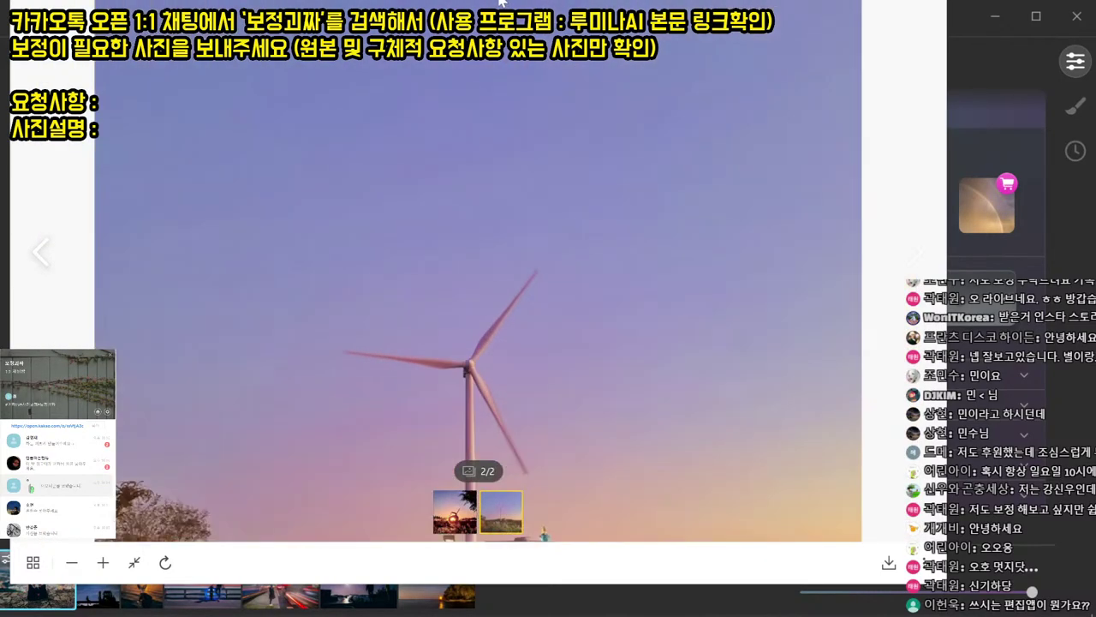
{"action": "scroll", "coordinate": [473, 78], "scroll_direction": "down", "scroll_amount": 1}
{"action": "scroll", "coordinate": [473, 78], "scroll_direction": "down", "scroll_amount": 3}
{"action": "left_click", "coordinate": [889, 562]}
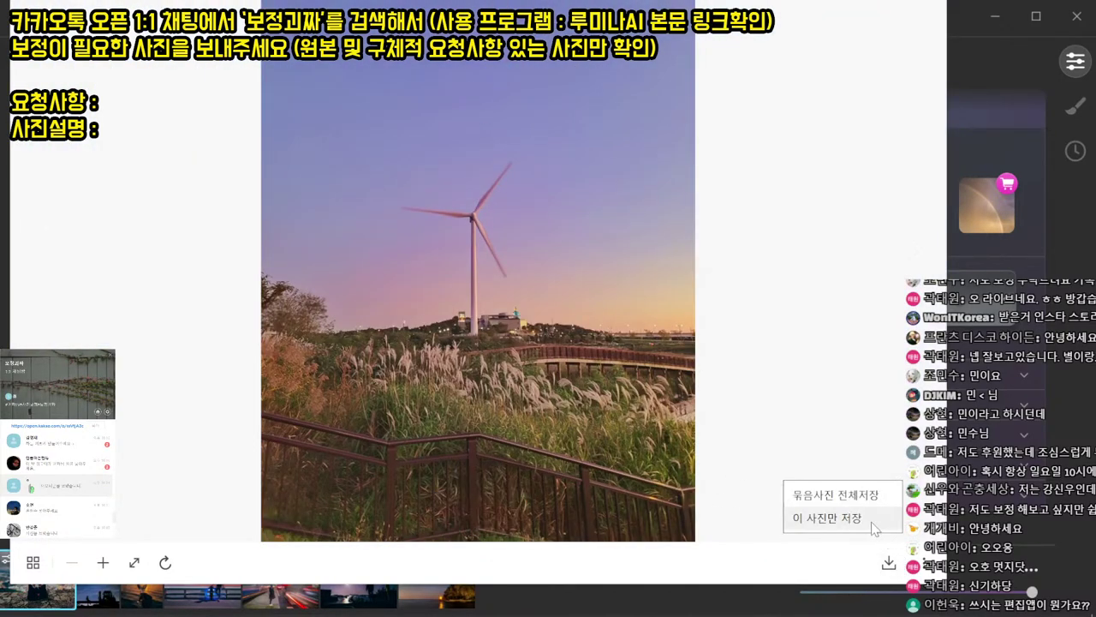
{"action": "left_click", "coordinate": [838, 489]}
{"action": "key", "text": "Return"}
{"action": "key", "text": "Escape"}
{"action": "left_click_drag", "start_coordinate": [366, 45], "coordinate": [0, 4]}
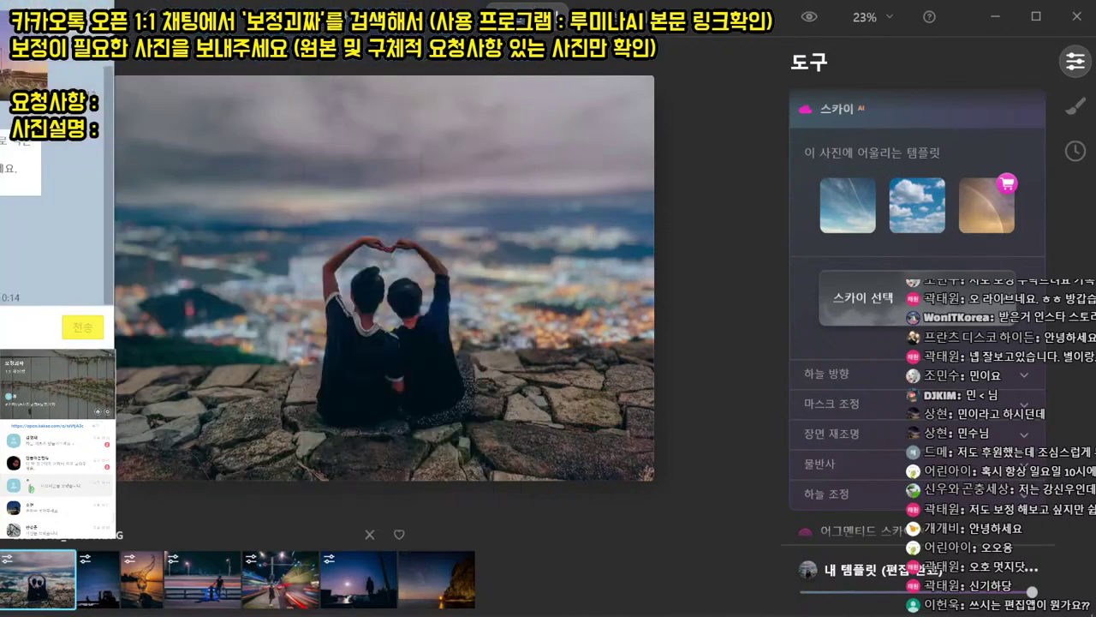
- Open KakaoTalk_20220213_221317781_02.jpg in Luminar AI and apply the 토스카나 template from the 저녁 노을 collection
{"action": "key", "text": "ctrl+o"}
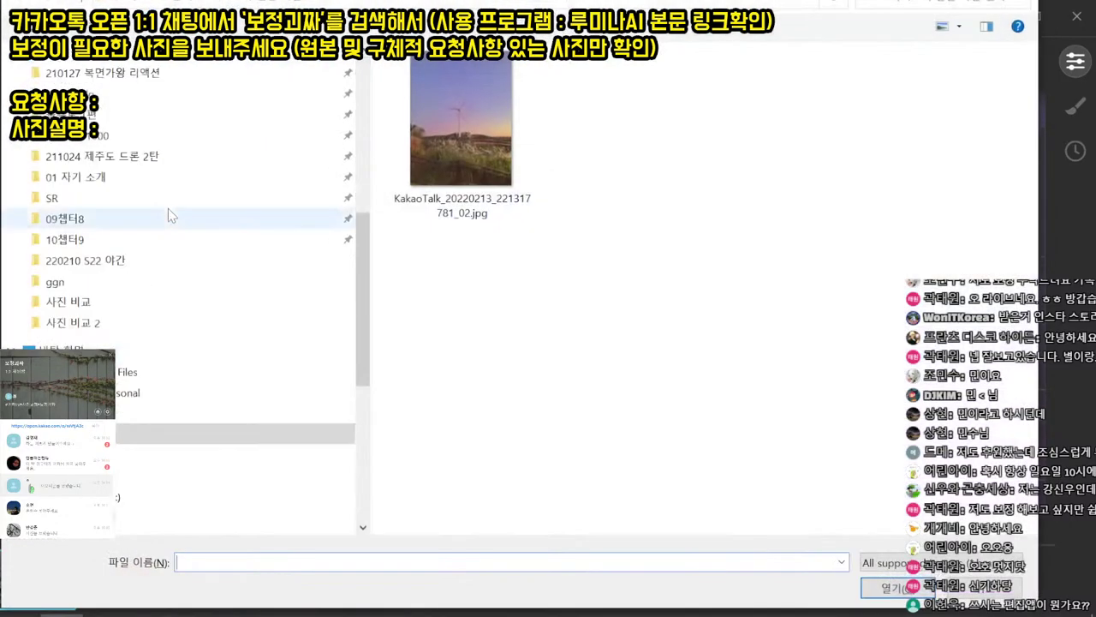
{"action": "double_click", "coordinate": [450, 194]}
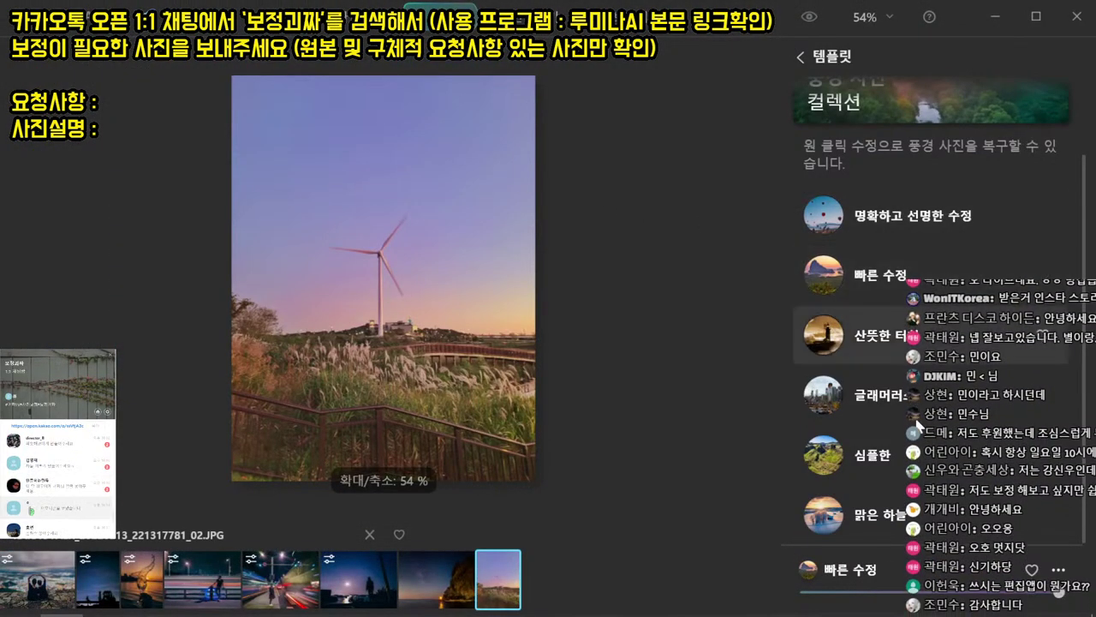
{"action": "left_click", "coordinate": [825, 58]}
{"action": "scroll", "coordinate": [924, 344], "scroll_direction": "down", "scroll_amount": 3}
{"action": "scroll", "coordinate": [926, 345], "scroll_direction": "down", "scroll_amount": 3}
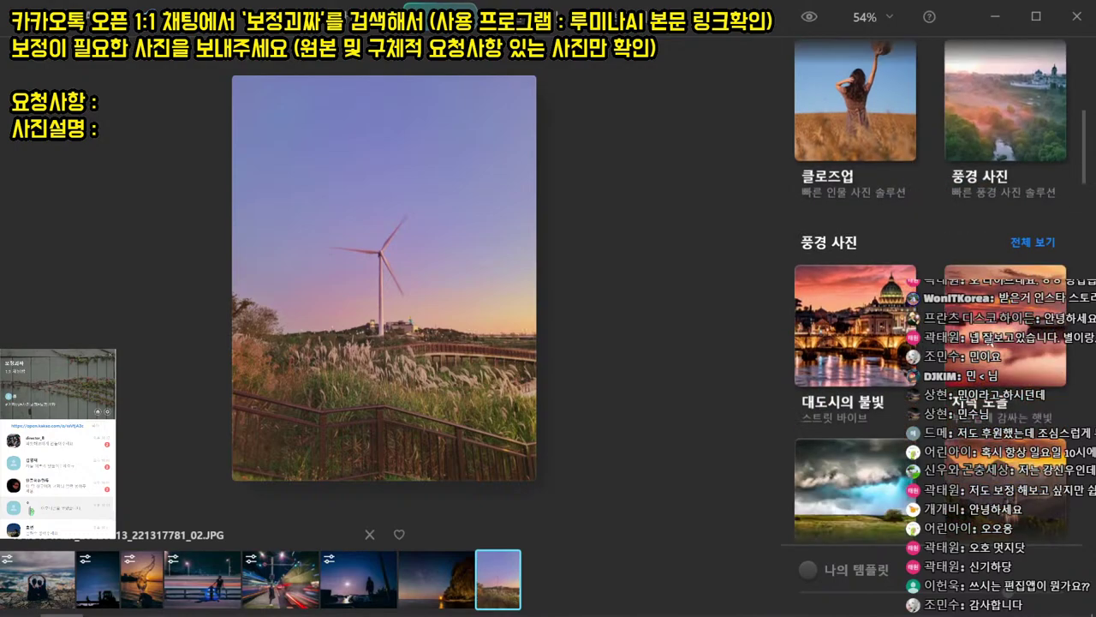
{"action": "left_click", "coordinate": [989, 340]}
{"action": "left_click", "coordinate": [879, 512]}
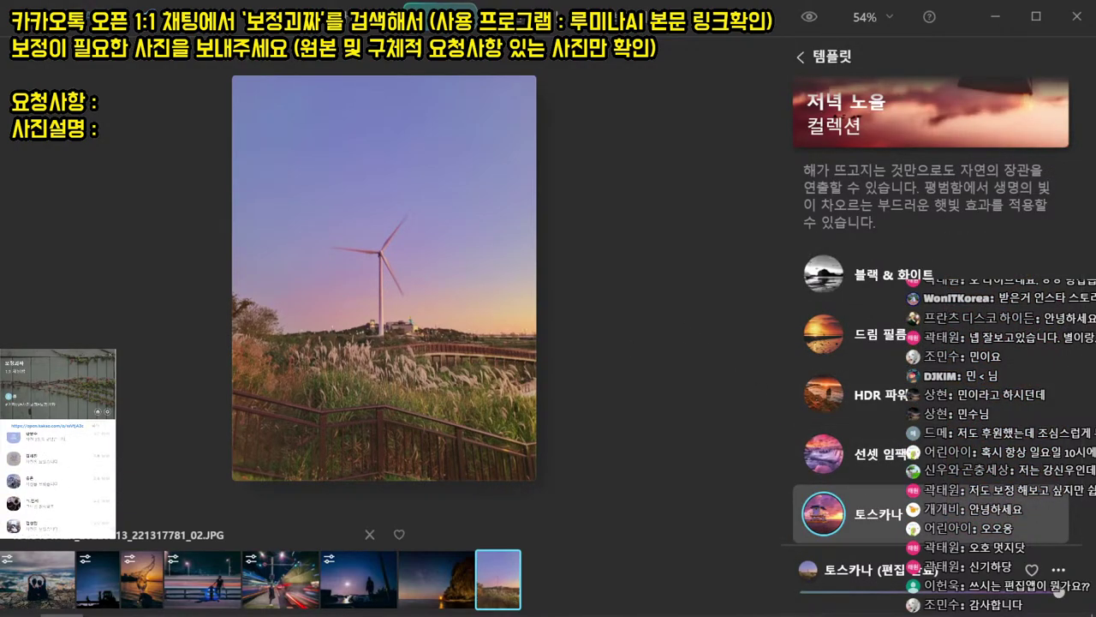
{"action": "left_click", "coordinate": [710, 325]}
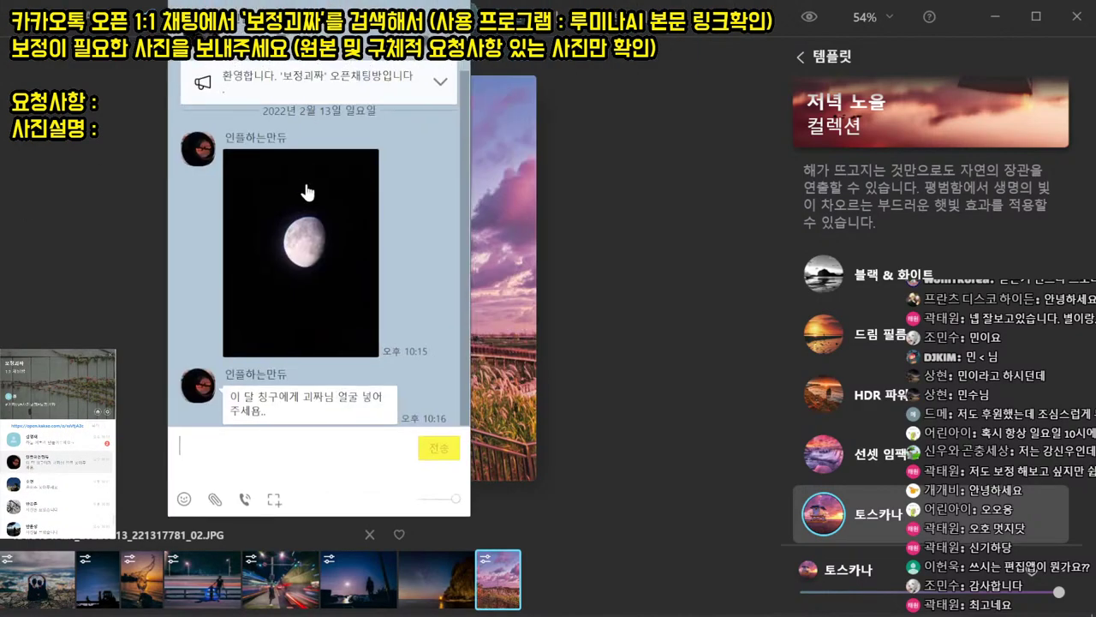
- Inspect the moon photo in the request chat up close and close that chat
{"action": "left_click", "coordinate": [301, 229]}
{"action": "scroll", "coordinate": [448, 247], "scroll_direction": "up", "scroll_amount": 5}
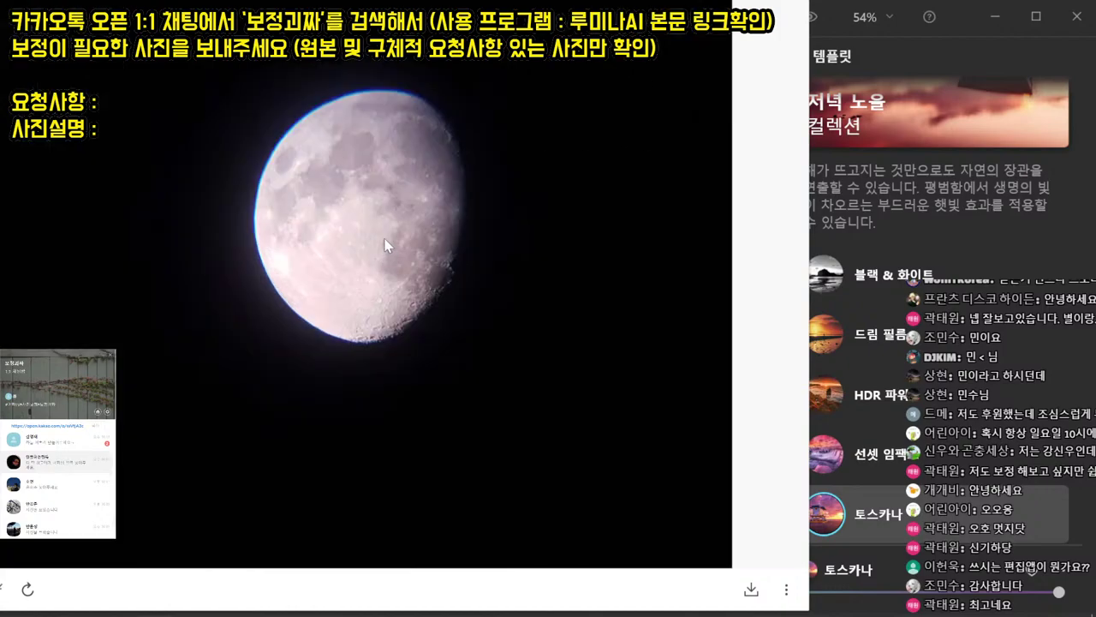
{"action": "left_click_drag", "start_coordinate": [448, 247], "coordinate": [398, 322]}
{"action": "scroll", "coordinate": [419, 373], "scroll_direction": "up", "scroll_amount": 2}
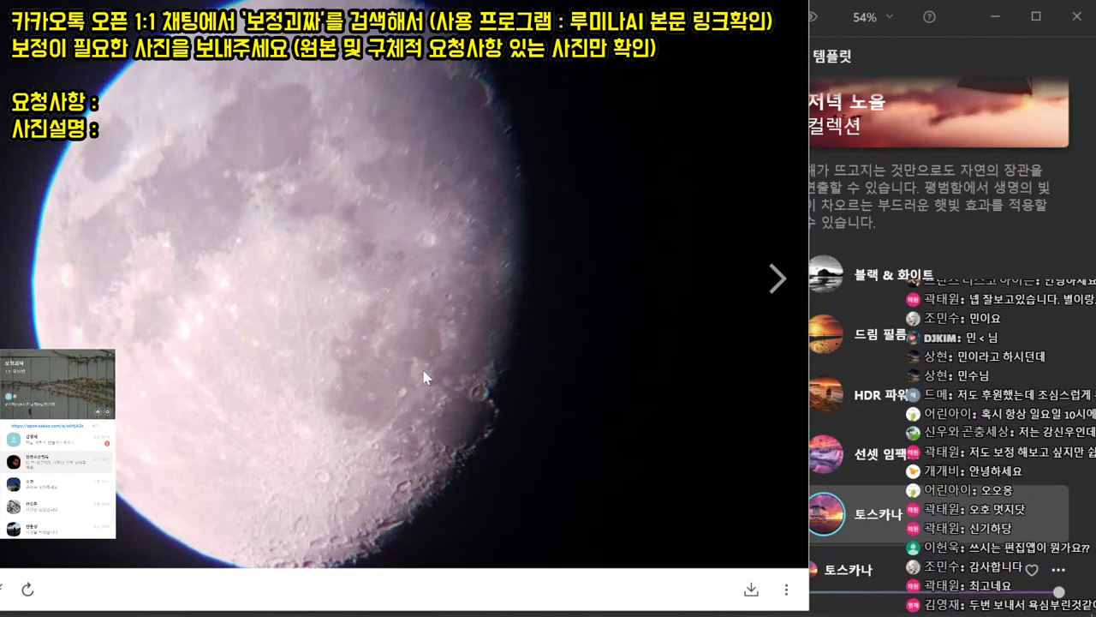
{"action": "scroll", "coordinate": [430, 370], "scroll_direction": "down", "scroll_amount": 2}
{"action": "key", "text": "Escape"}
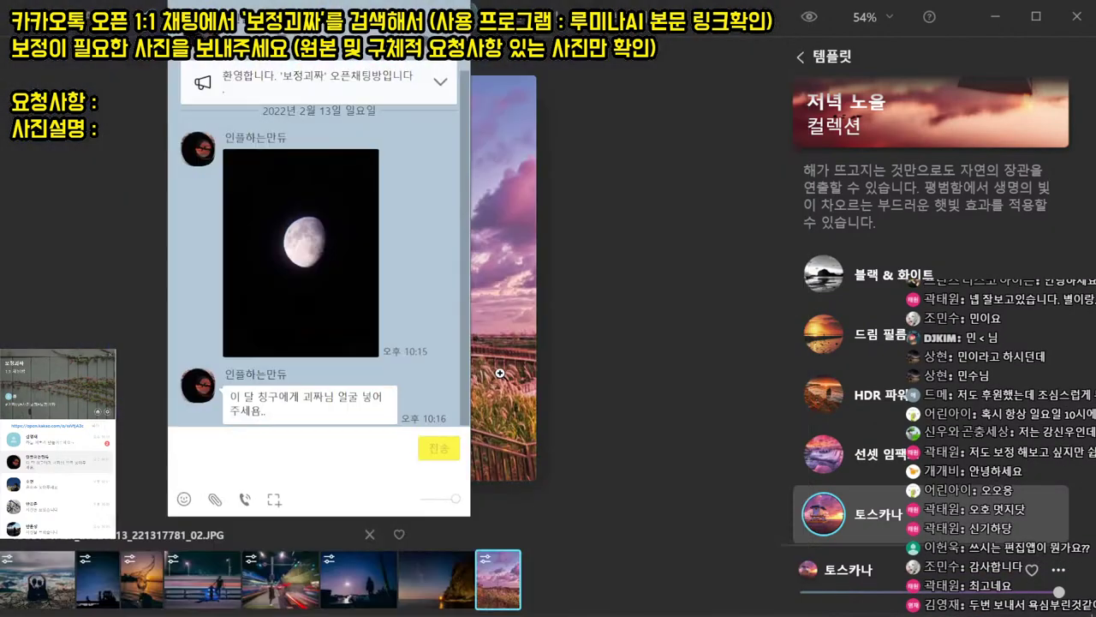
{"action": "key", "text": "Escape"}
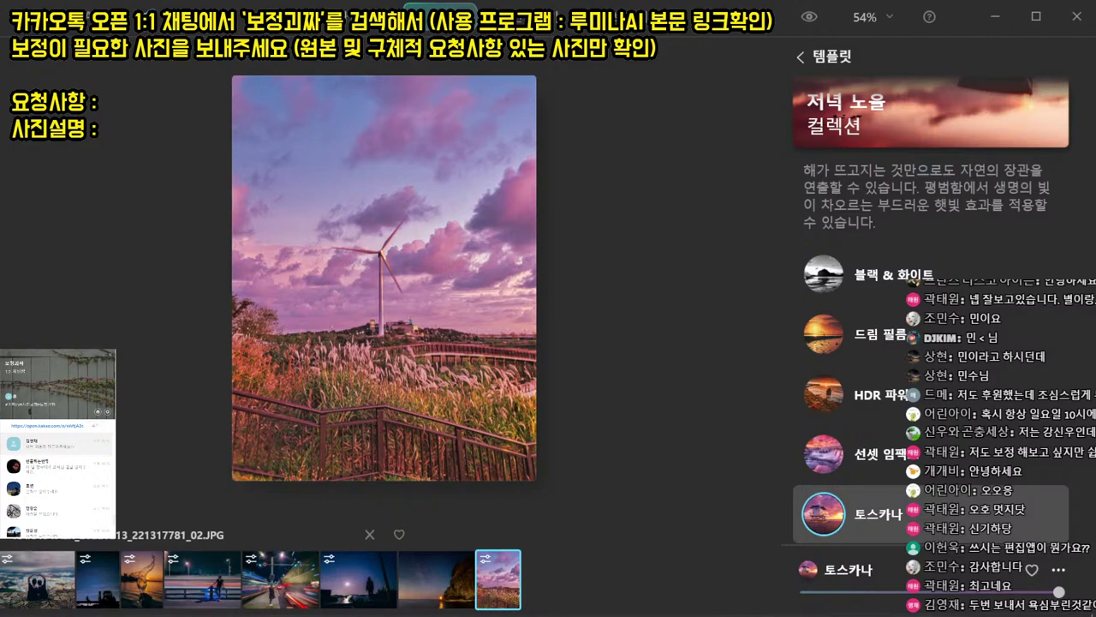
- Open the next KakaoTalk request chat, look through its seaside portraits and beach sunset photo, and close it
{"action": "key", "text": "Return"}
{"action": "left_click", "coordinate": [325, 325]}
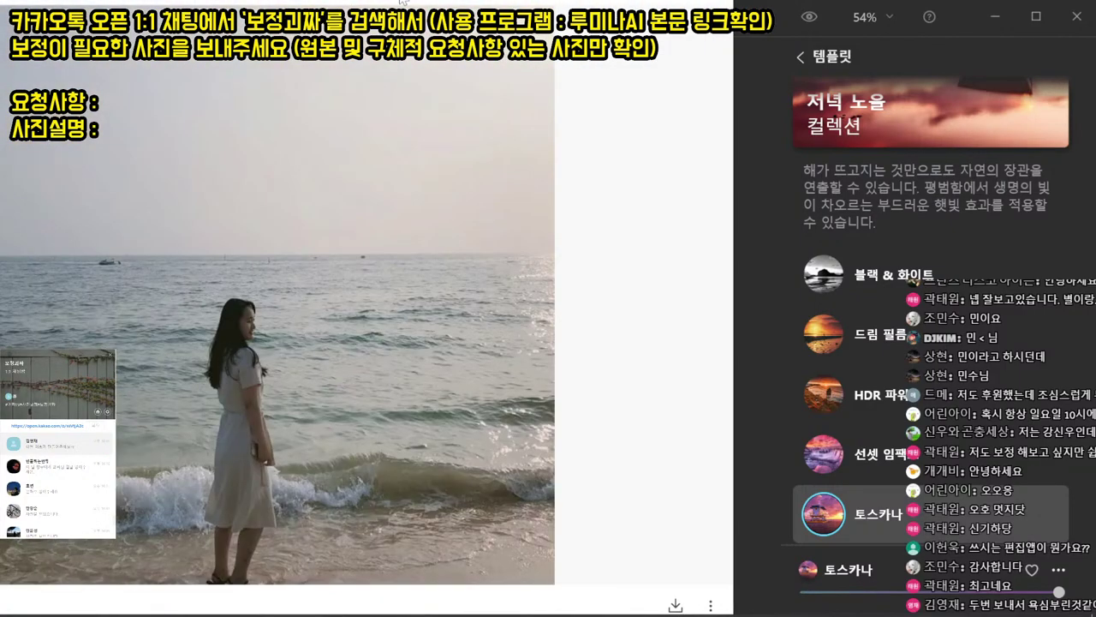
{"action": "key", "text": "Right"}
{"action": "key", "text": "Escape"}
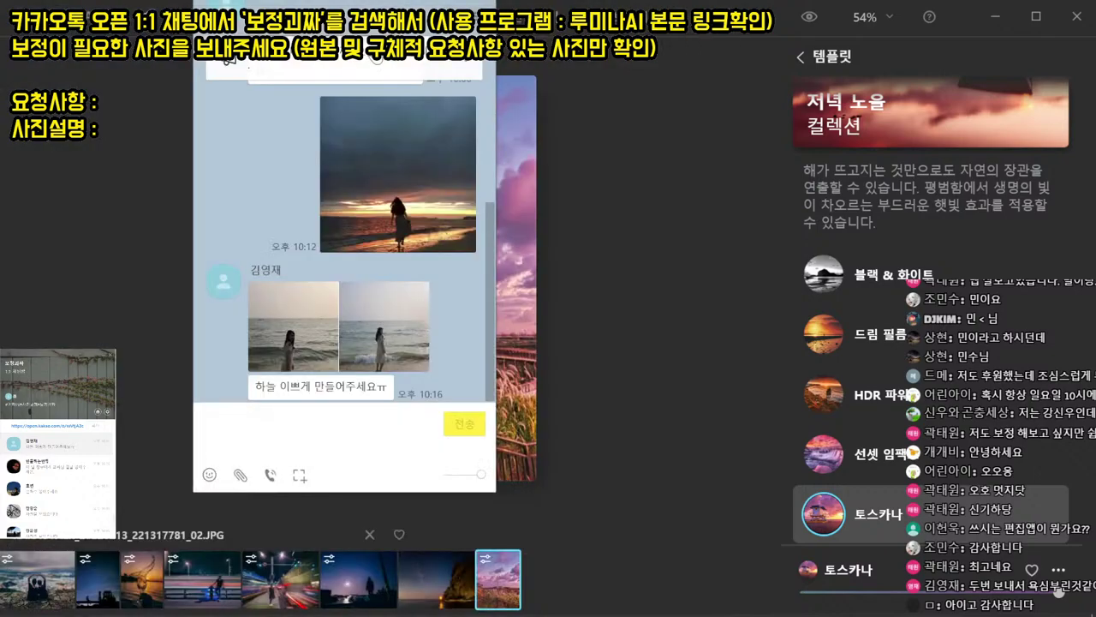
{"action": "left_click", "coordinate": [394, 171]}
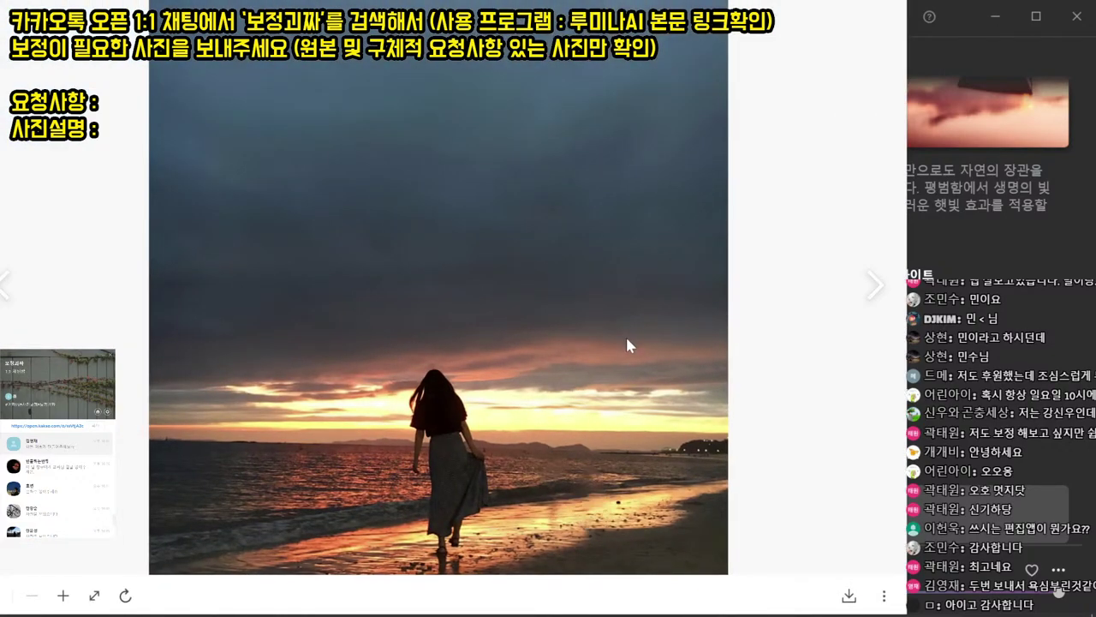
{"action": "key", "text": "Escape"}
{"action": "key", "text": "Escape"}
- Open the chat asking for a warmer dog-walk photo, examine the retouched giraffe and jeep picture up close, and close it
{"action": "scroll", "coordinate": [57, 476], "scroll_direction": "up", "scroll_amount": 2}
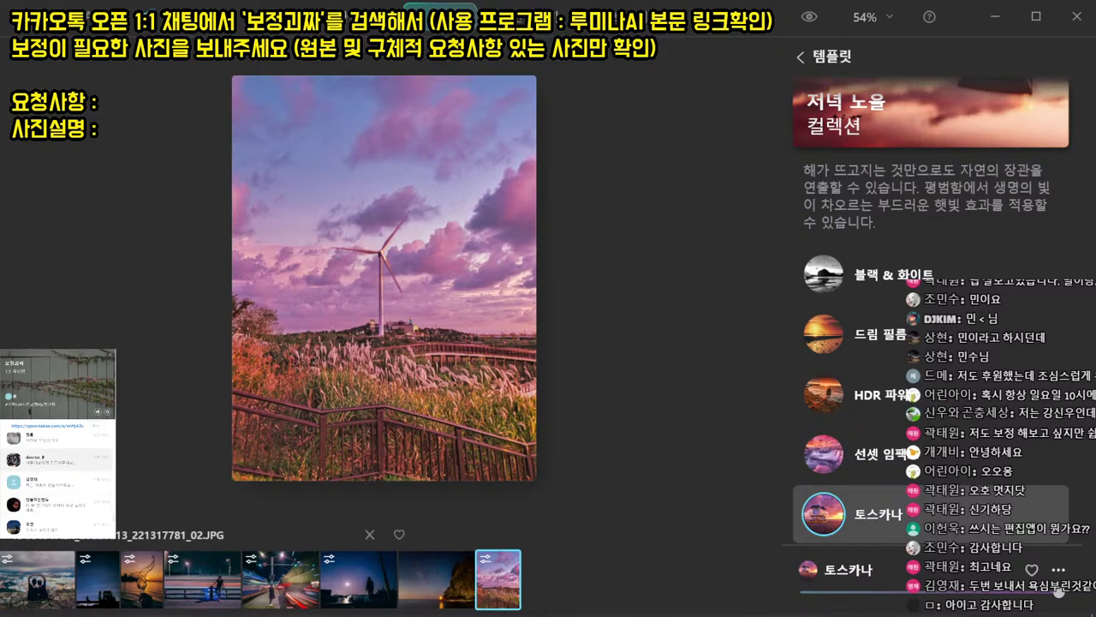
{"action": "double_click", "coordinate": [57, 460]}
{"action": "left_click", "coordinate": [217, 308]}
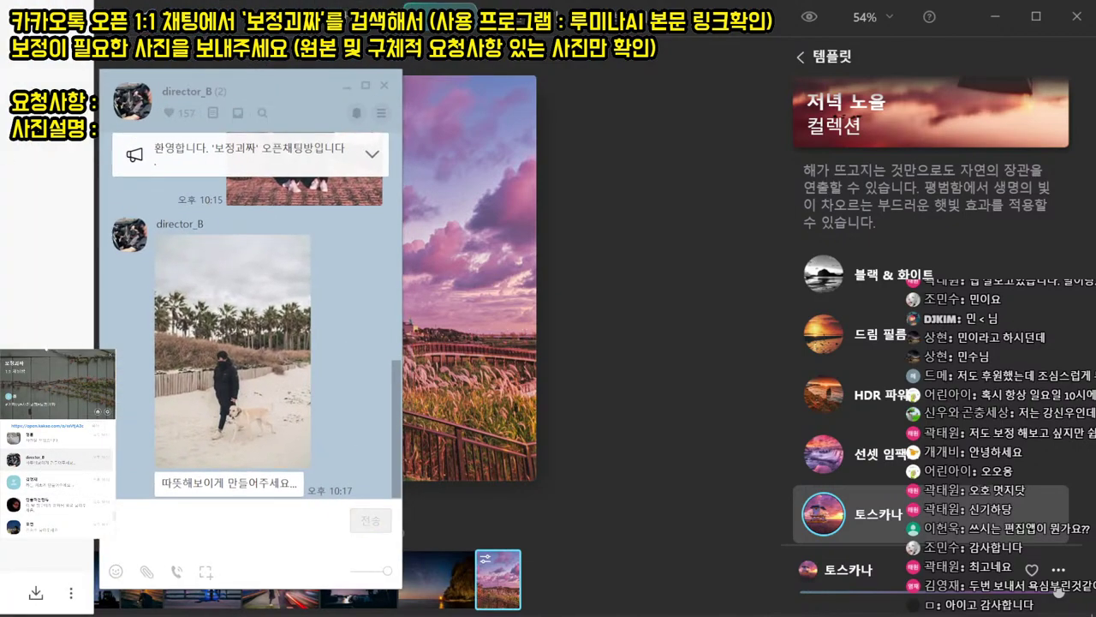
{"action": "key", "text": "Right"}
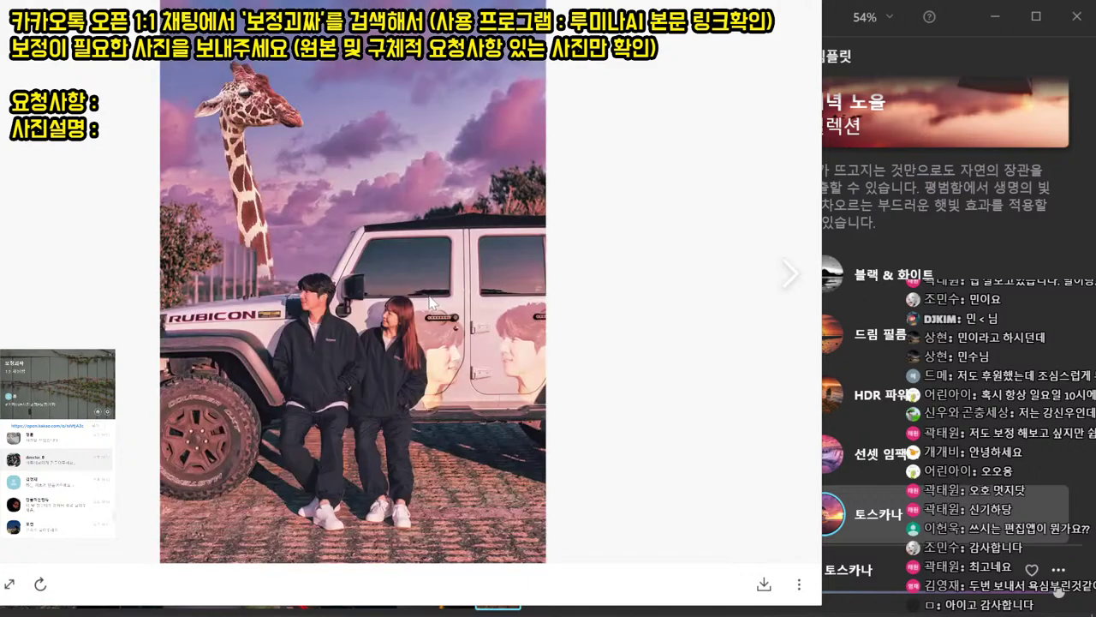
{"action": "scroll", "coordinate": [431, 302], "scroll_direction": "up", "scroll_amount": 3}
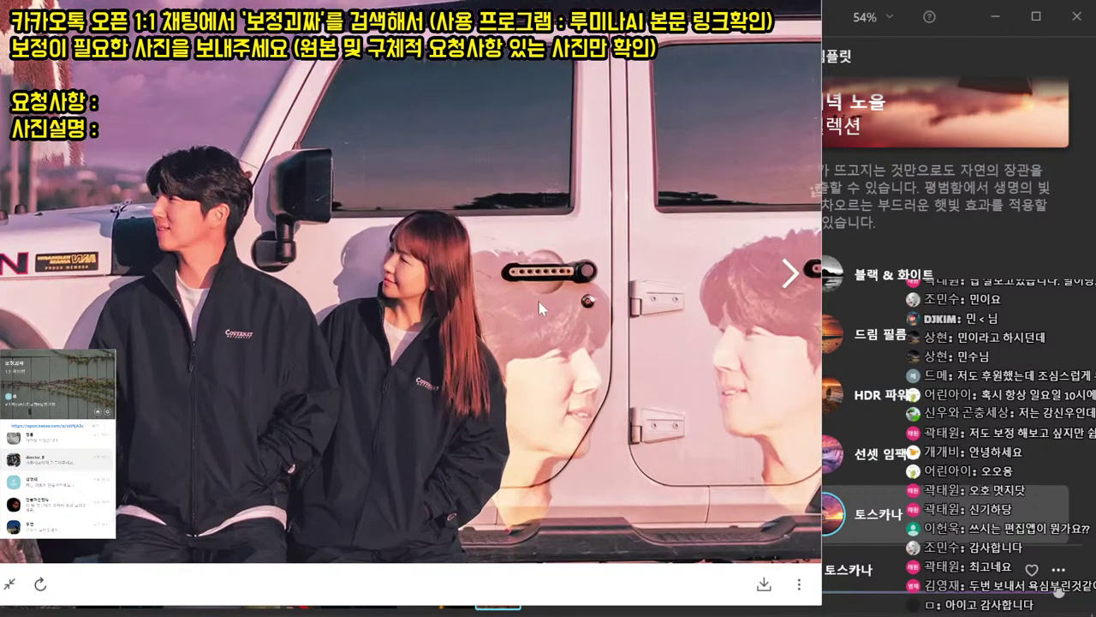
{"action": "scroll", "coordinate": [553, 293], "scroll_direction": "down", "scroll_amount": 3}
{"action": "scroll", "coordinate": [462, 291], "scroll_direction": "up", "scroll_amount": 3}
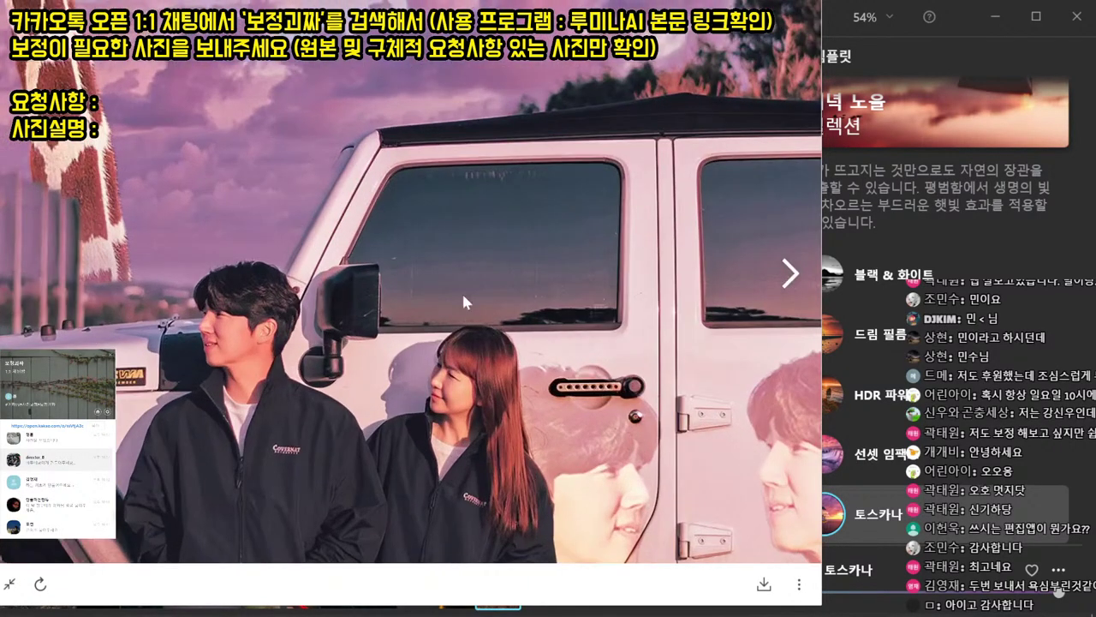
{"action": "scroll", "coordinate": [441, 238], "scroll_direction": "down", "scroll_amount": 3}
{"action": "key", "text": "Escape"}
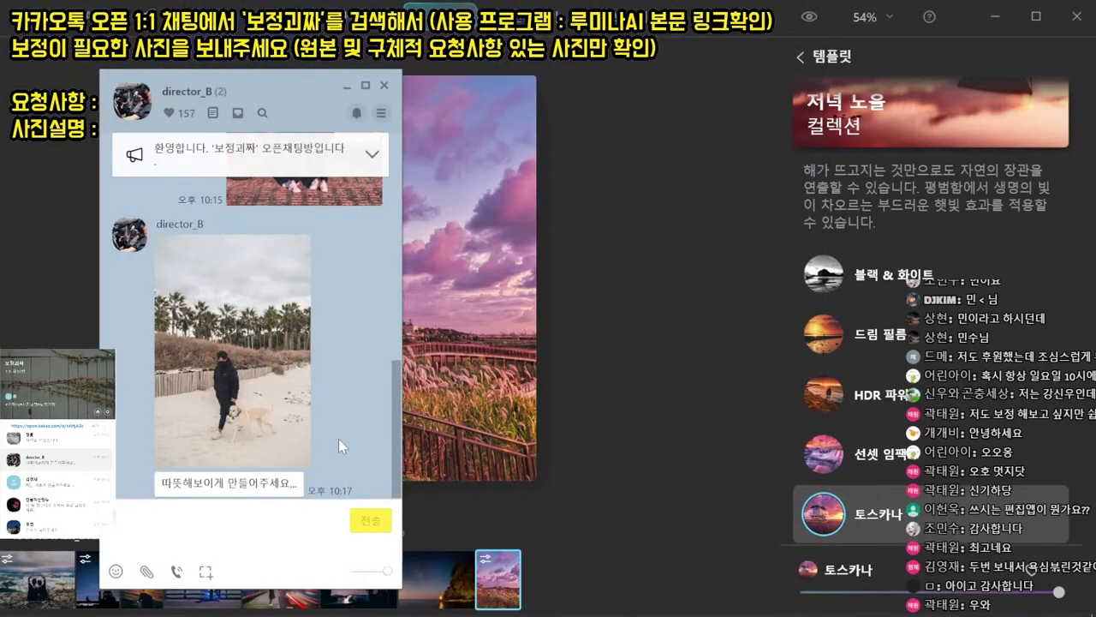
{"action": "key", "text": "Escape"}
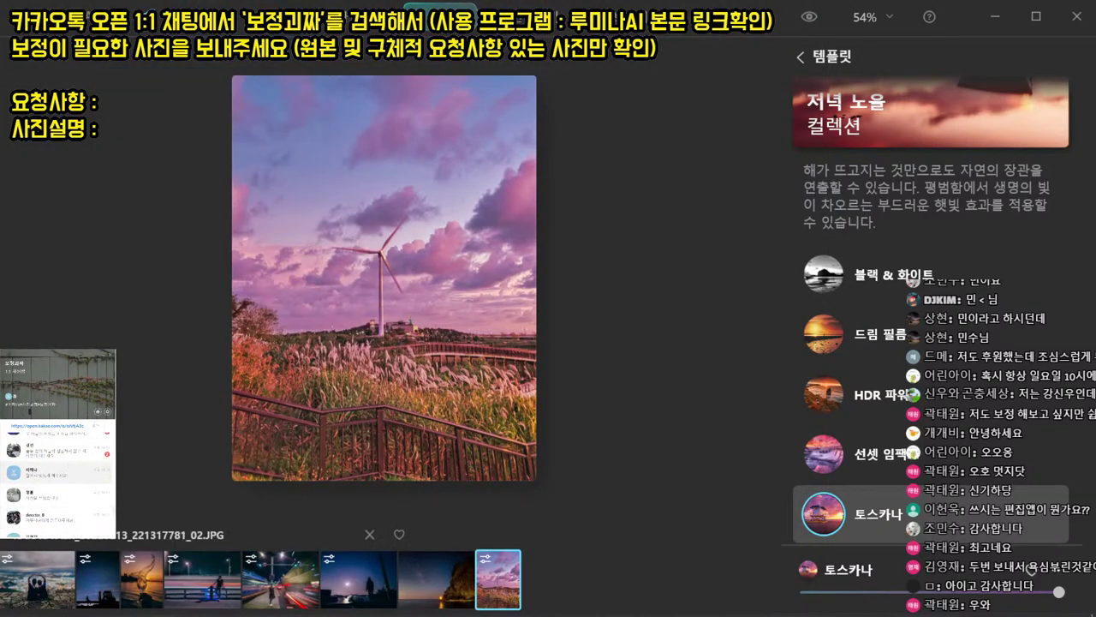
- Open the chat asking for a more interesting sky, compare its two train and transmission tower photos, and close it
{"action": "double_click", "coordinate": [55, 450]}
{"action": "left_click", "coordinate": [208, 301]}
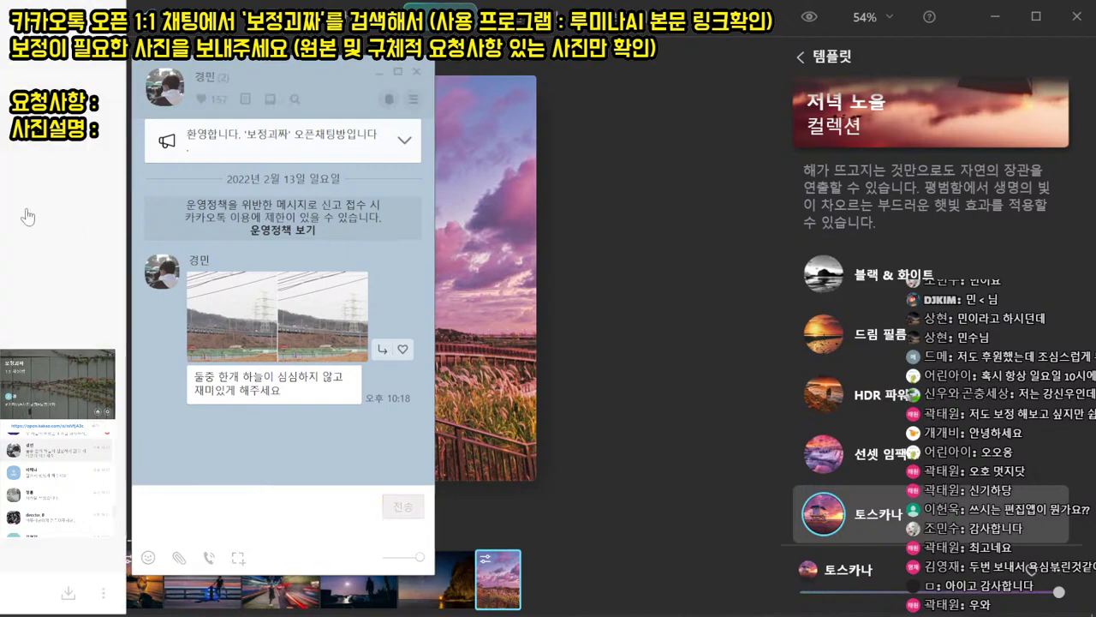
{"action": "left_click_drag", "start_coordinate": [0, 331], "coordinate": [24, 320]}
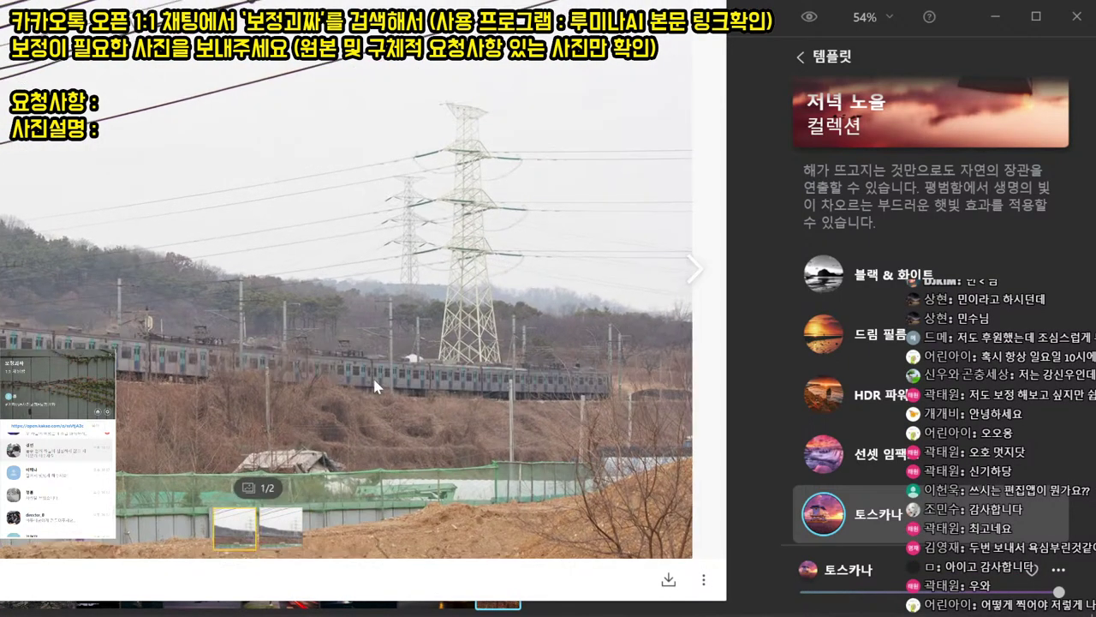
{"action": "key", "text": "Right"}
{"action": "key", "text": "Left"}
{"action": "key", "text": "Right"}
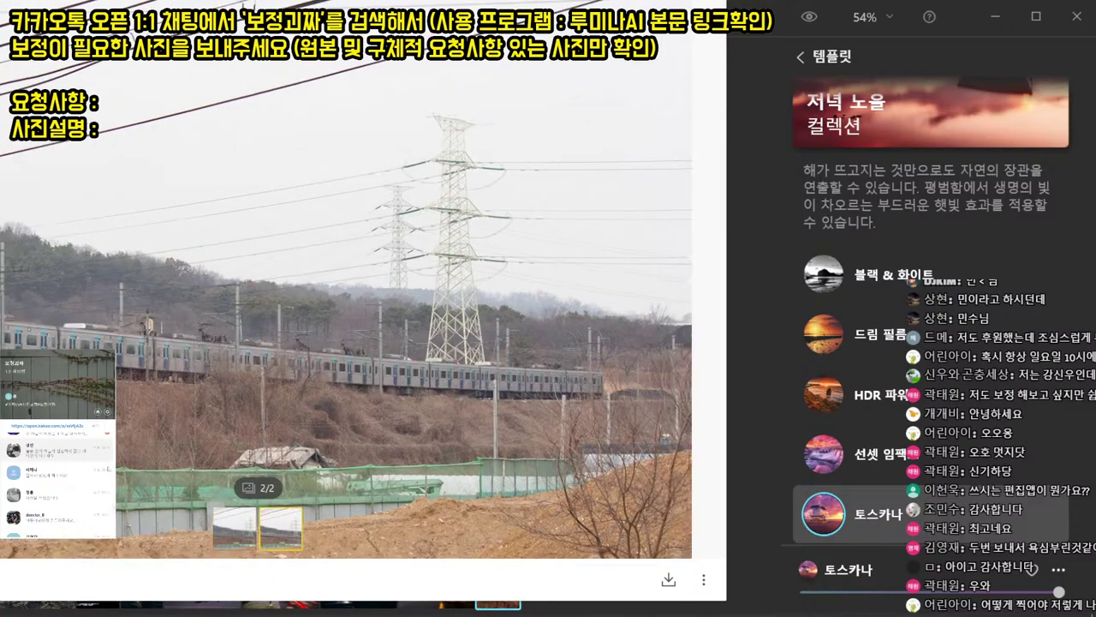
{"action": "key", "text": "Left"}
{"action": "key", "text": "Right"}
{"action": "key", "text": "Left"}
{"action": "key", "text": "Right"}
{"action": "key", "text": "Escape"}
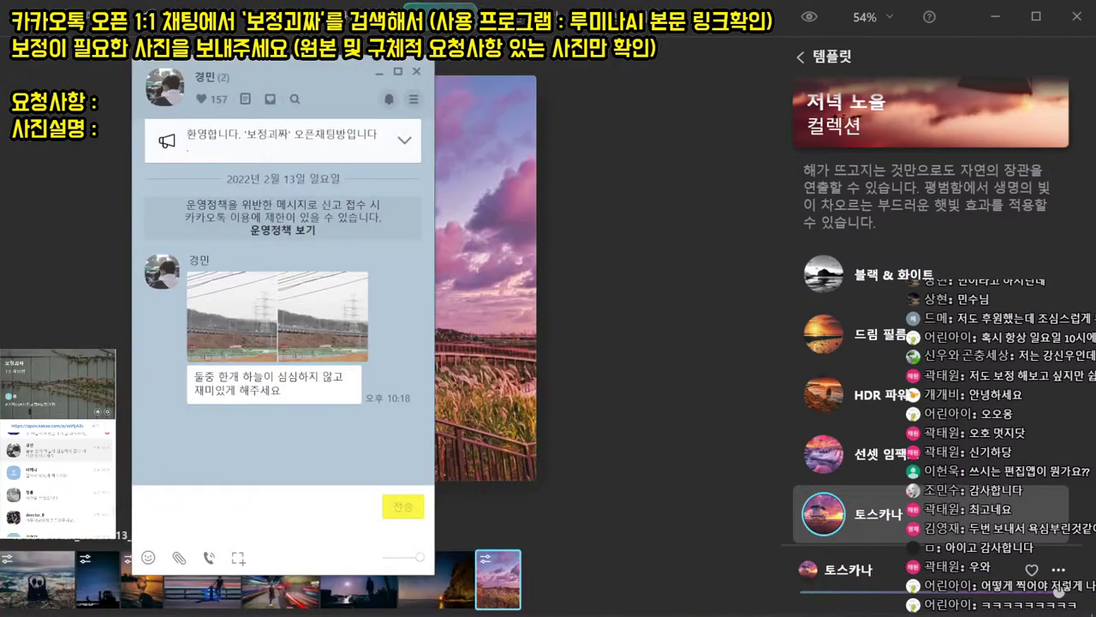
{"action": "key", "text": "Escape"}
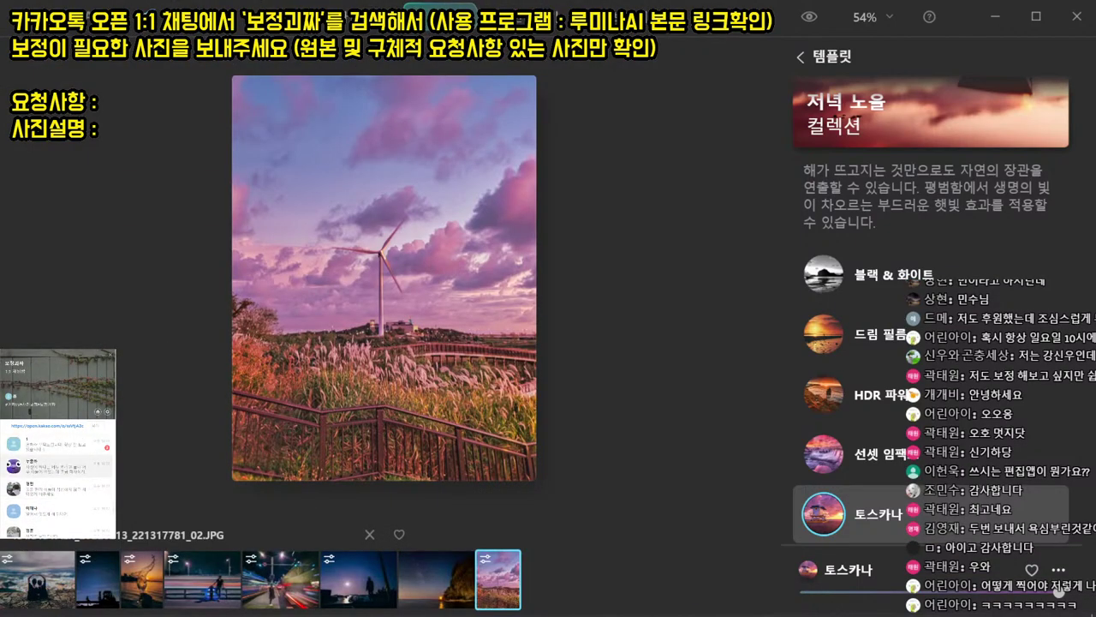
- Open the chat with the two seascape photos and read the message asking for brighter photos with filled skies
{"action": "left_click_drag", "start_coordinate": [574, 0], "coordinate": [271, 104]}
{"action": "scroll", "coordinate": [310, 446], "scroll_direction": "up", "scroll_amount": 1}
{"action": "scroll", "coordinate": [310, 446], "scroll_direction": "down", "scroll_amount": 1}
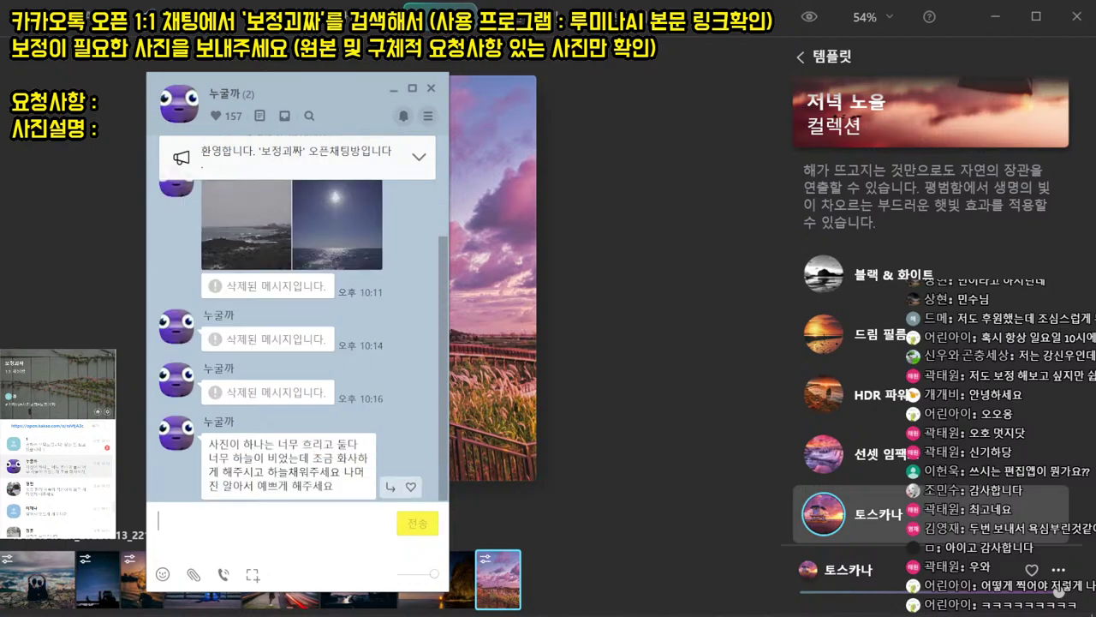
{"action": "left_click_drag", "start_coordinate": [219, 444], "coordinate": [338, 488]}
{"action": "left_click", "coordinate": [219, 444]}
{"action": "left_click_drag", "start_coordinate": [219, 444], "coordinate": [338, 487]}
- Compare the two seascape photos and save only the rocky coast photo as KakaoTalk_20220213_221114216_01.jpg
{"action": "left_click", "coordinate": [344, 225]}
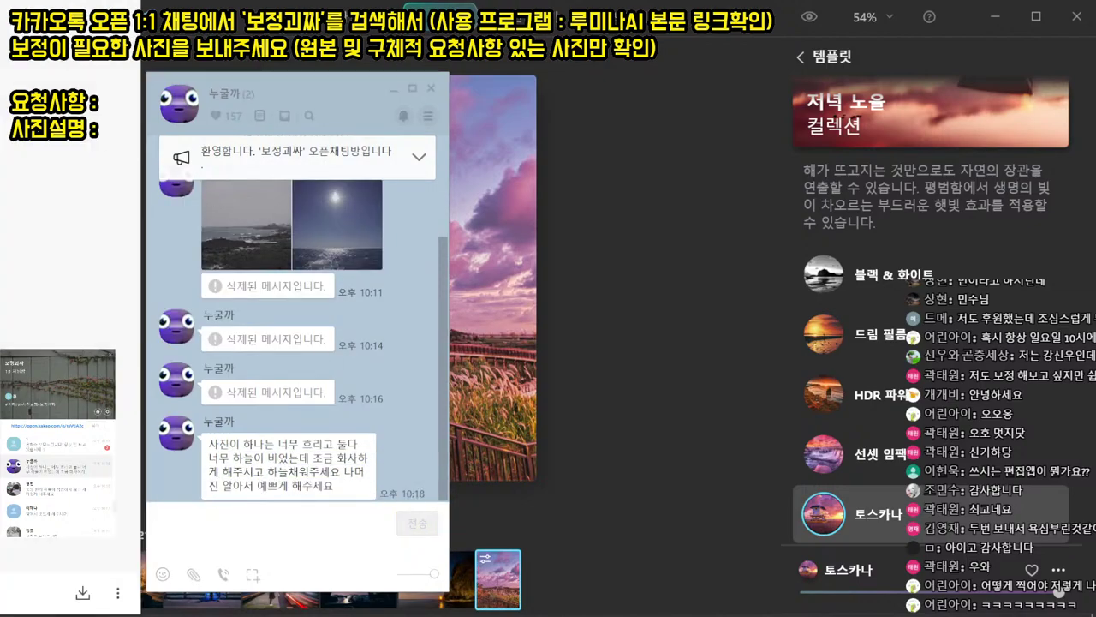
{"action": "left_click_drag", "start_coordinate": [0, 0], "coordinate": [572, 1]}
{"action": "key", "text": "Left"}
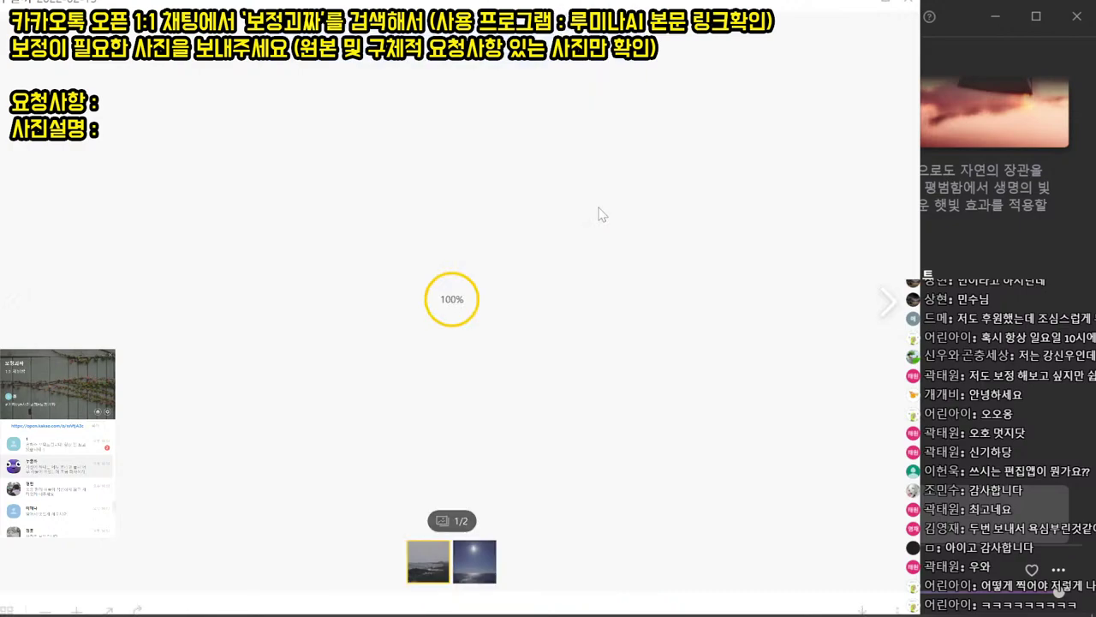
{"action": "key", "text": "Right"}
{"action": "key", "text": "Left"}
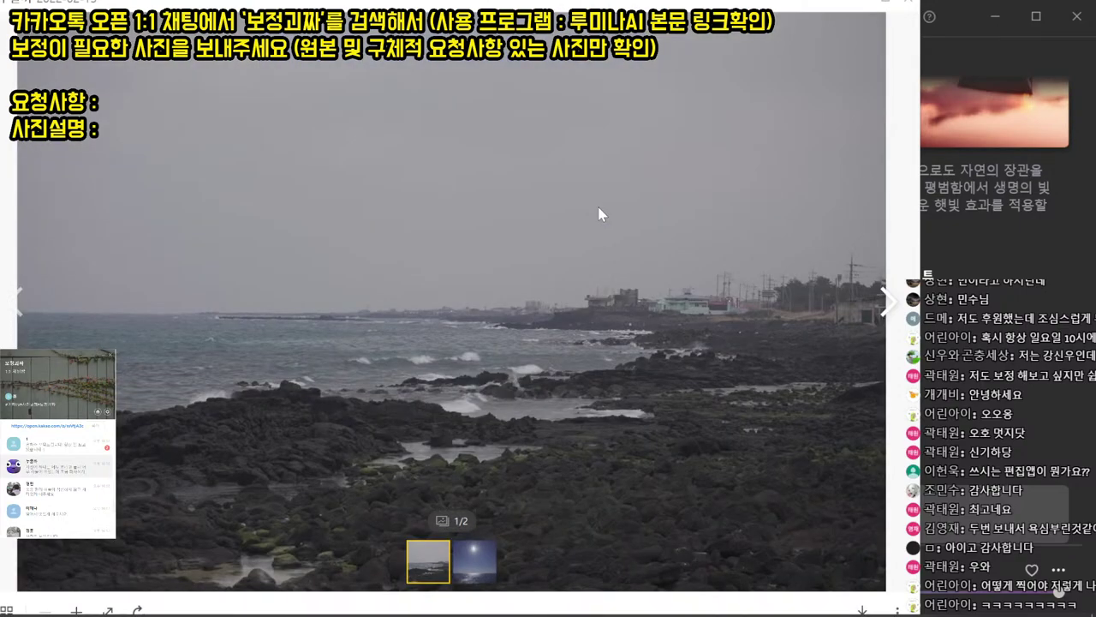
{"action": "key", "text": "Right"}
{"action": "key", "text": "Left"}
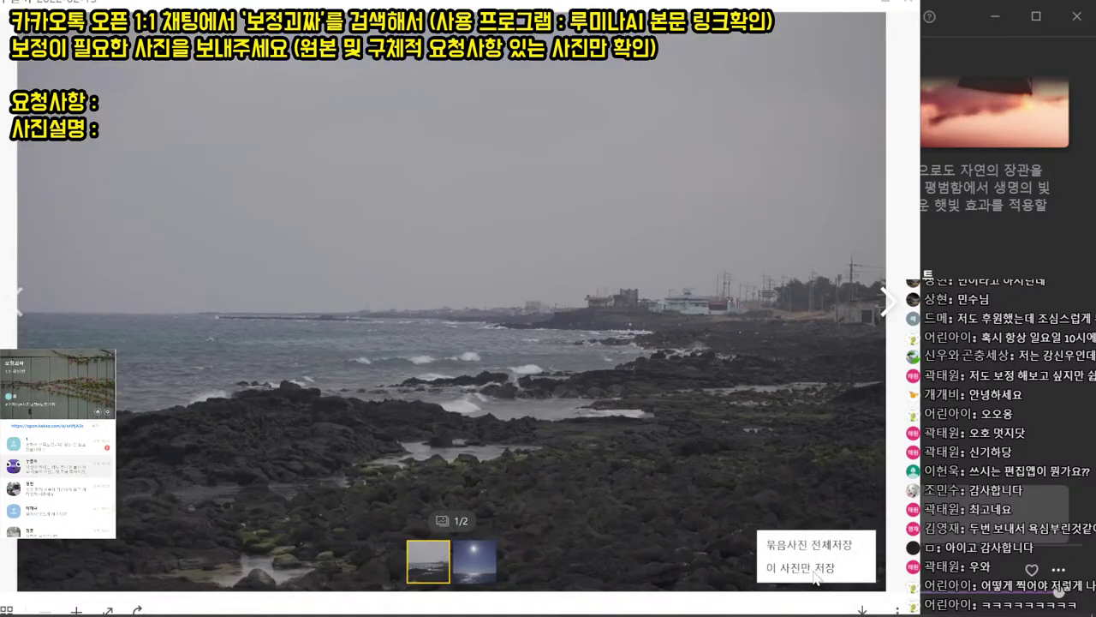
{"action": "key", "text": "Right"}
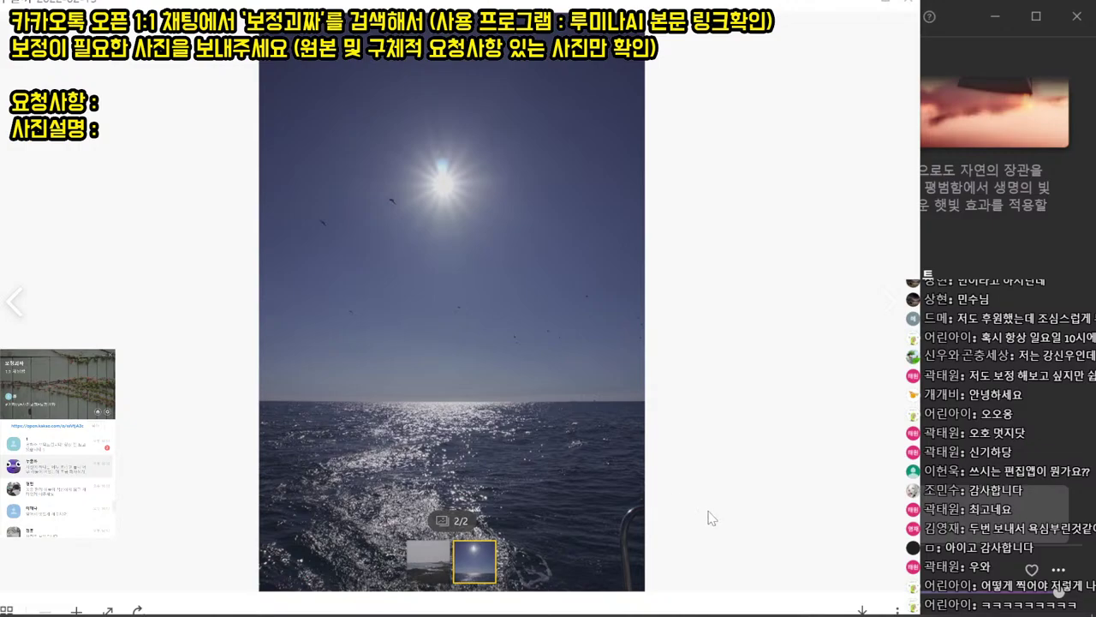
{"action": "key", "text": "Left"}
{"action": "left_click", "coordinate": [863, 610]}
{"action": "left_click", "coordinate": [833, 578]}
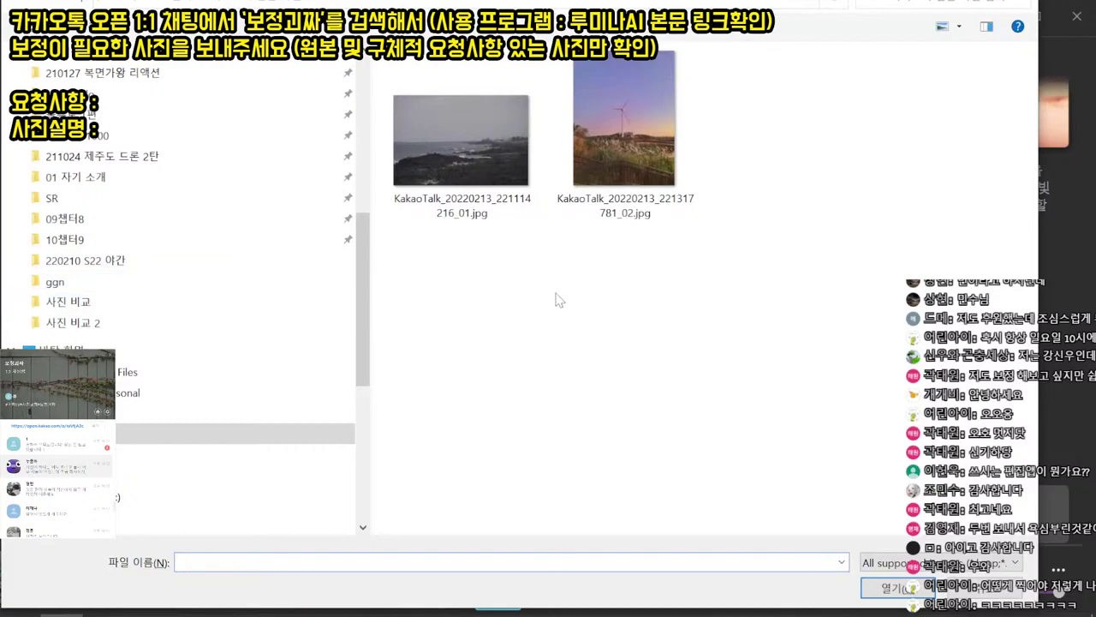
- Open KakaoTalk_20220213_221114216_01.jpg in Luminar AI and apply the 명확하고 선명한 수정 template
{"action": "left_click", "coordinate": [493, 221]}
{"action": "double_click", "coordinate": [493, 220]}
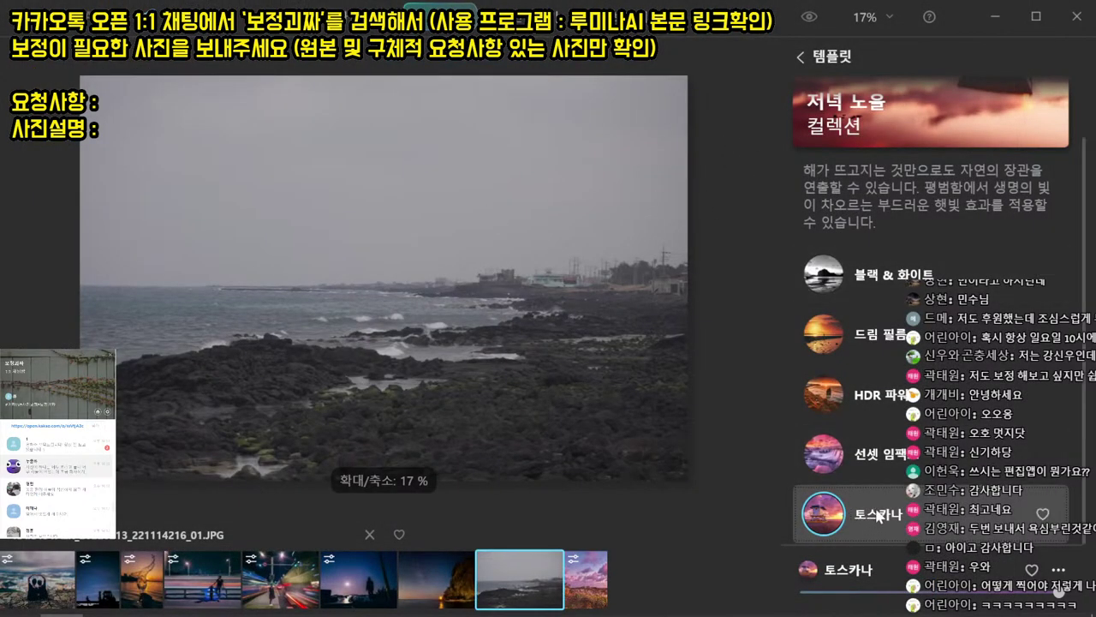
{"action": "left_click", "coordinate": [805, 56]}
{"action": "left_click", "coordinate": [992, 238]}
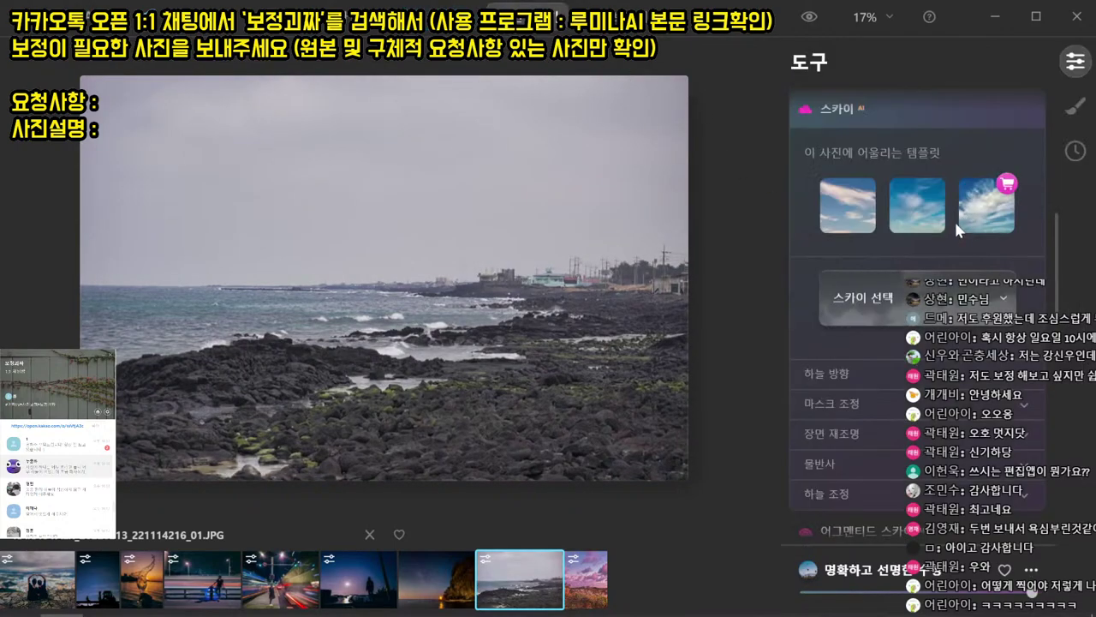
- Replace the coast photo's grey sky with a cloudy Dramatic Sky preset in 스카이 AI
{"action": "left_click", "coordinate": [894, 291]}
{"action": "left_click", "coordinate": [882, 347]}
{"action": "left_click", "coordinate": [882, 343]}
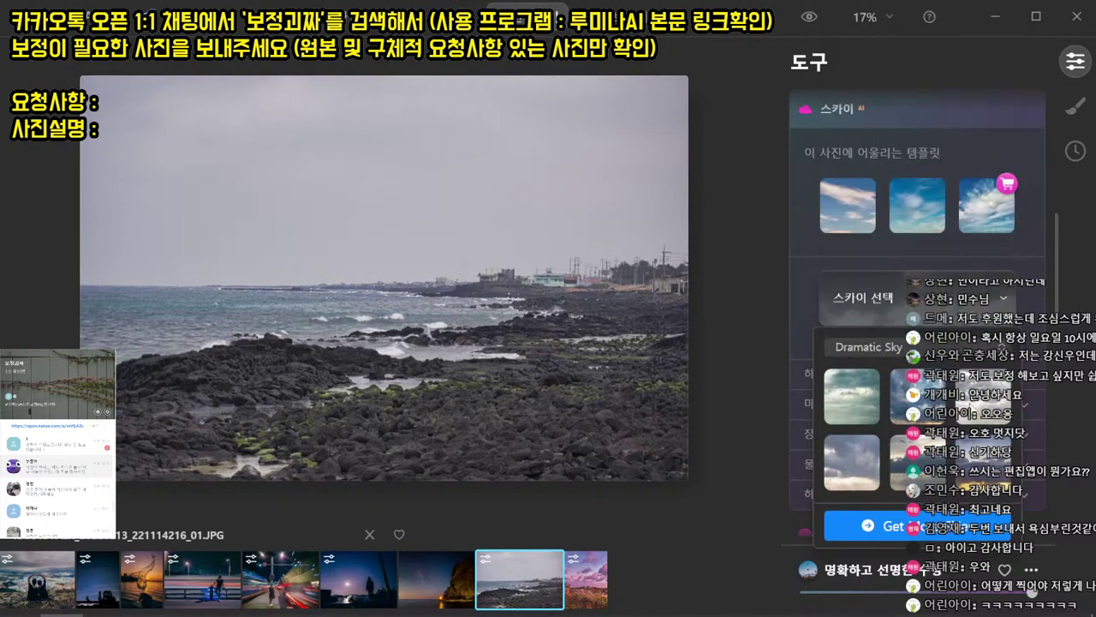
{"action": "left_click", "coordinate": [758, 357]}
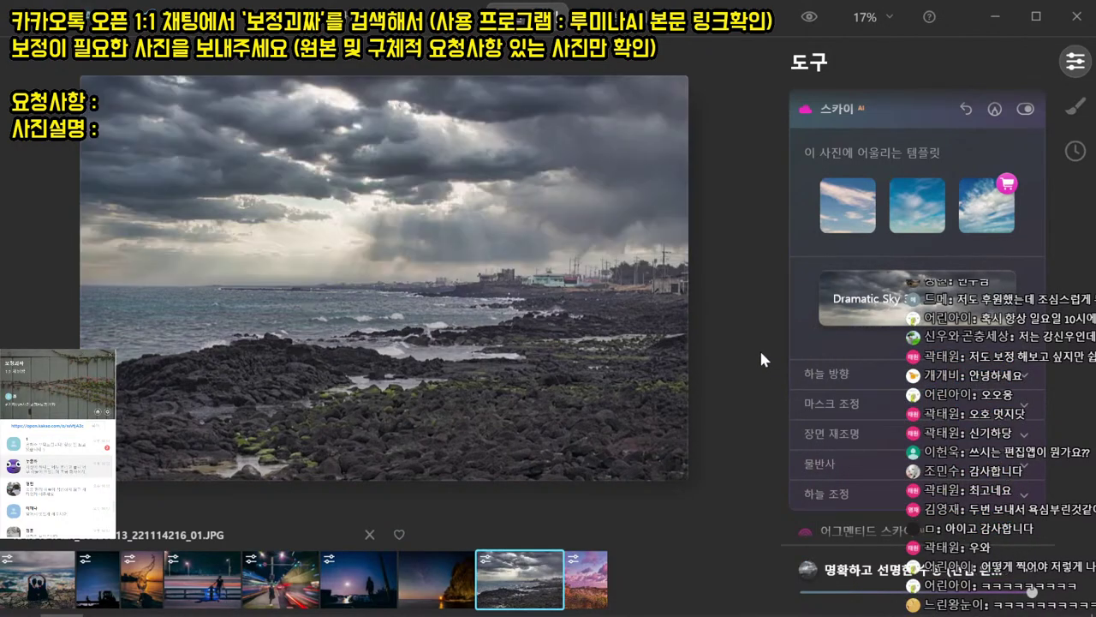
- Compare the coast photo with its original and export the retouched version
{"action": "left_click", "coordinate": [819, 17]}
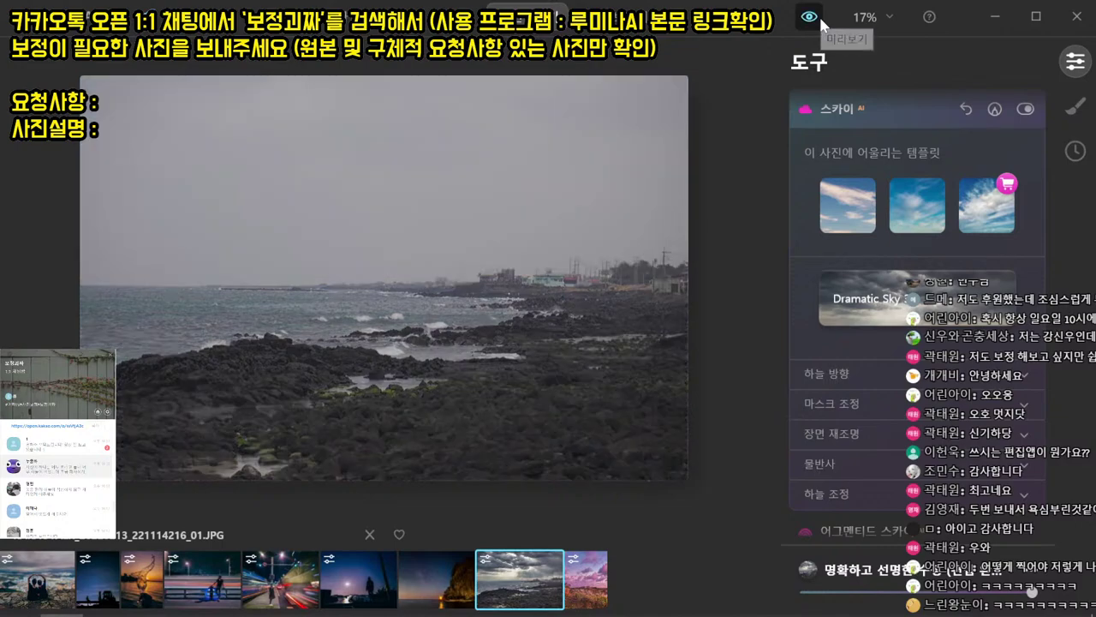
{"action": "left_click", "coordinate": [819, 17]}
{"action": "key", "text": "ctrl+shift+e"}
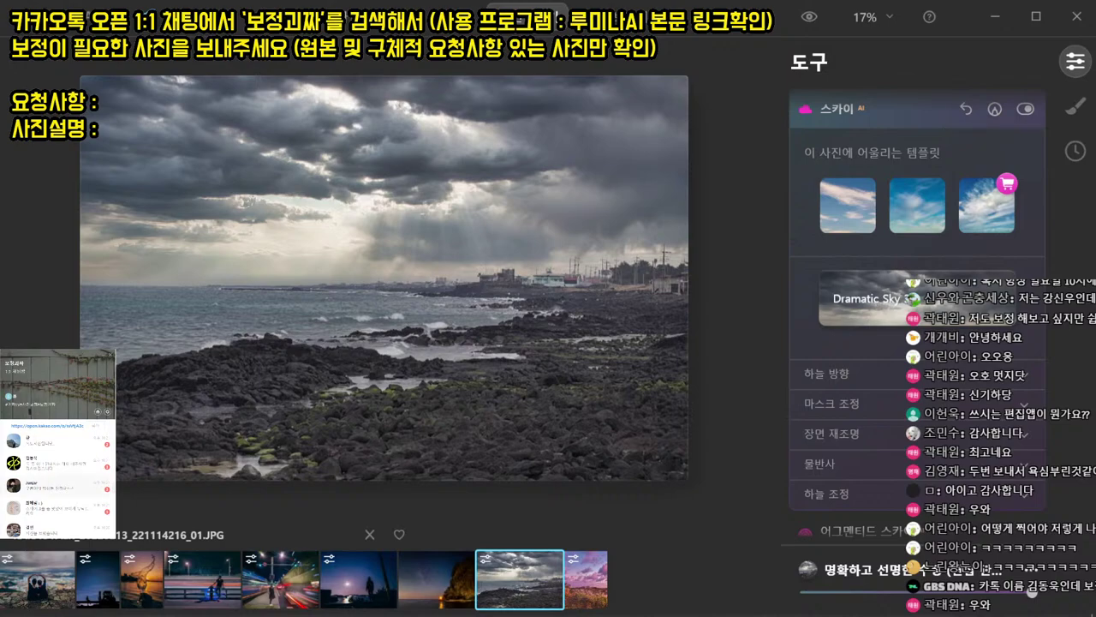
- Open the next request chat in KakaoTalk, view its hazy garden photo with pine trees, and save that photo
{"action": "left_click_drag", "start_coordinate": [172, 9], "coordinate": [303, 142]}
{"action": "scroll", "coordinate": [303, 142], "scroll_direction": "down", "scroll_amount": 3}
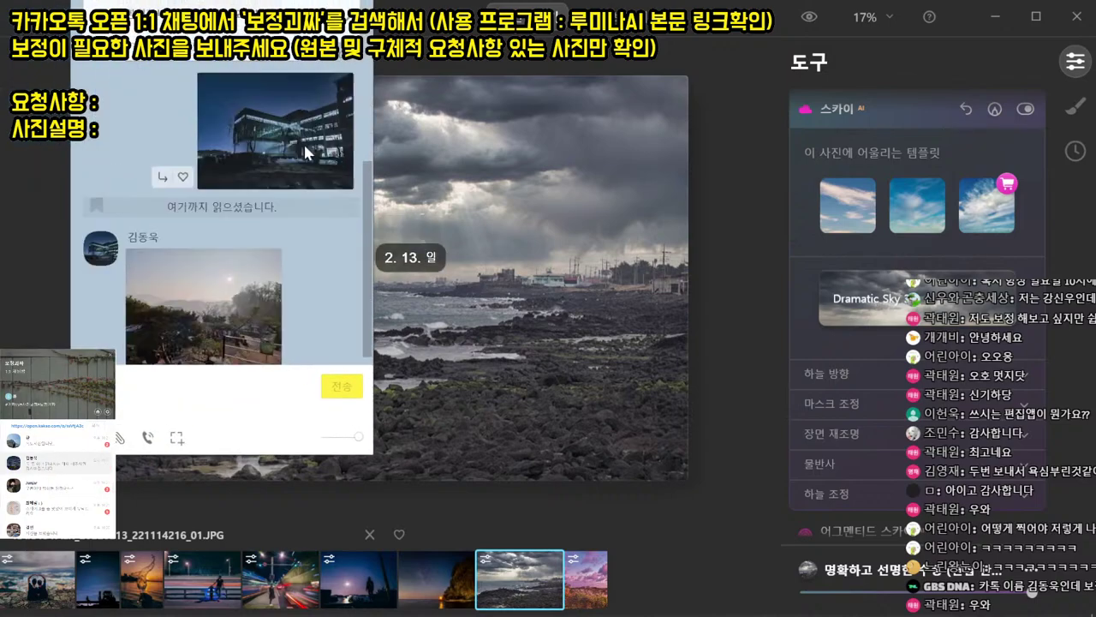
{"action": "left_click", "coordinate": [204, 167]}
{"action": "left_click_drag", "start_coordinate": [32, 308], "coordinate": [718, 260]}
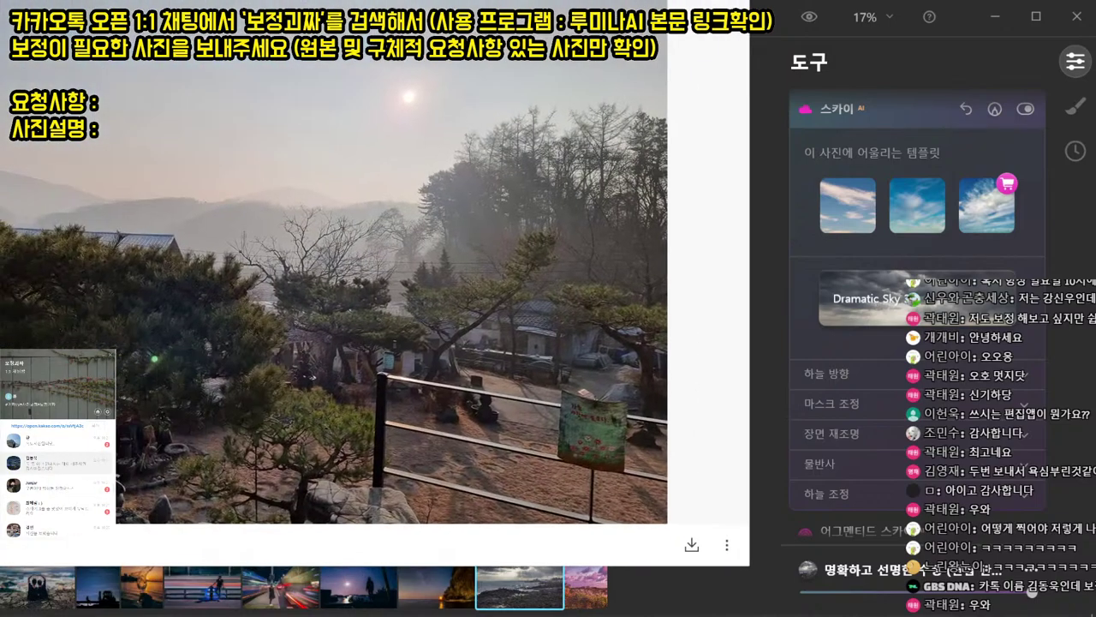
{"action": "key", "text": "Left"}
{"action": "key", "text": "Right"}
{"action": "left_click", "coordinate": [695, 545]}
{"action": "key", "text": "Return"}
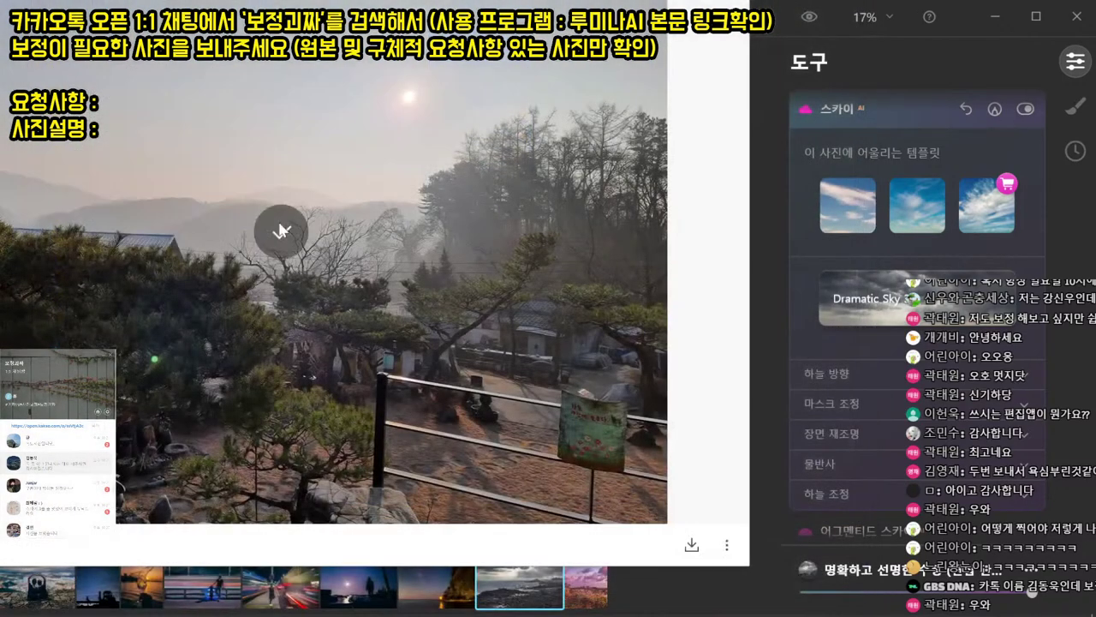
- Close the KakaoTalk chat photo and open KakaoTalk_20220213_222107934.jpg in Luminar AI
{"action": "key", "text": "Escape"}
{"action": "key", "text": "Escape"}
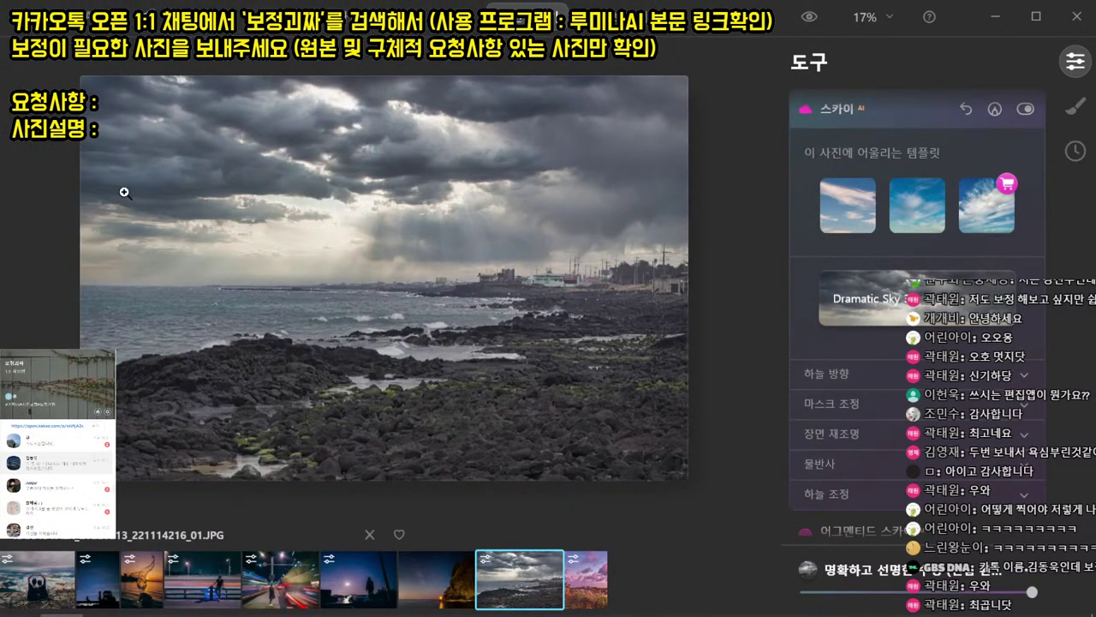
{"action": "double_click", "coordinate": [124, 192]}
{"action": "key", "text": "ctrl+o"}
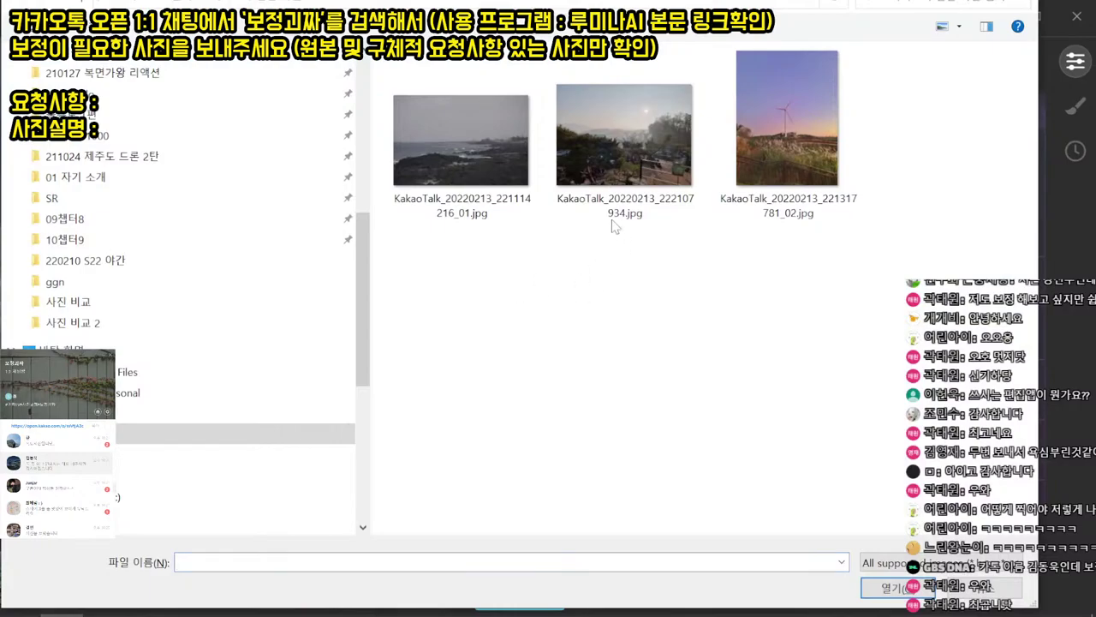
{"action": "double_click", "coordinate": [597, 143]}
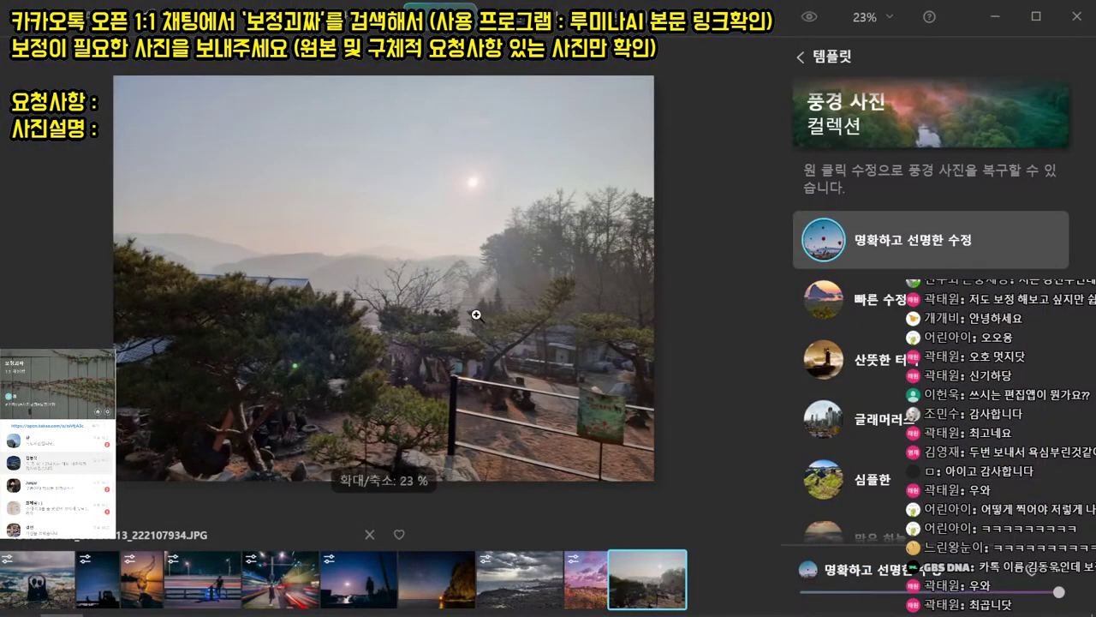
- Apply the 드림 필름 template from the 저녁 노을 collection to the hazy garden photo
{"action": "left_click", "coordinate": [827, 61]}
{"action": "scroll", "coordinate": [974, 166], "scroll_direction": "down", "scroll_amount": 3}
{"action": "left_click", "coordinate": [1011, 276]}
{"action": "left_click", "coordinate": [861, 343]}
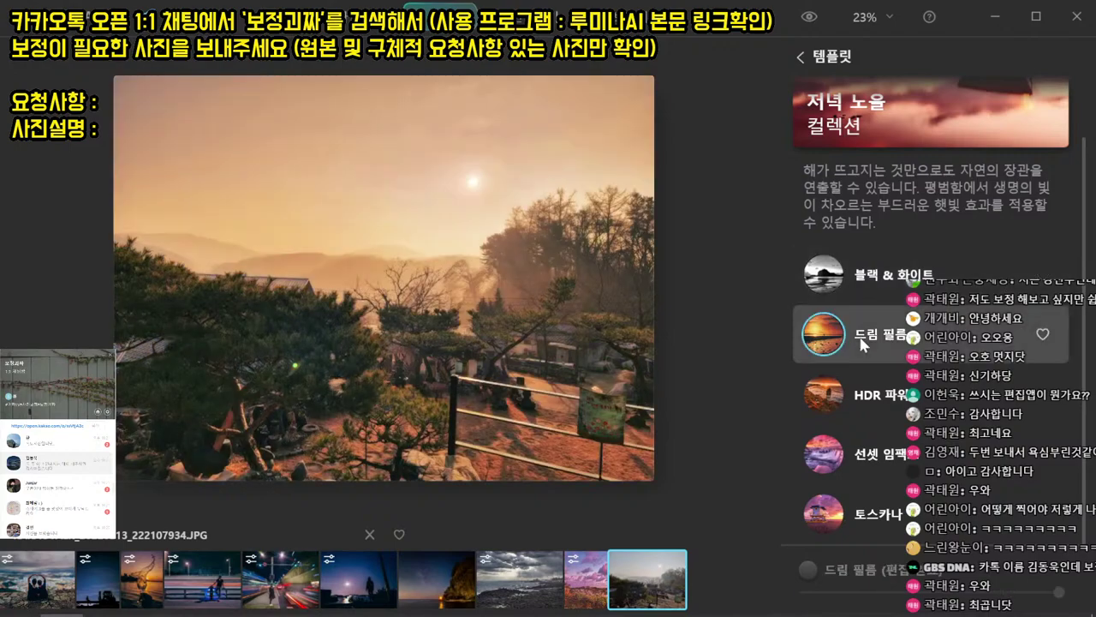
- Replace the garden photo's sky with the Anaheim Sunset sky from California Sunsets_ in 스카이 AI
{"action": "left_click", "coordinate": [527, 15]}
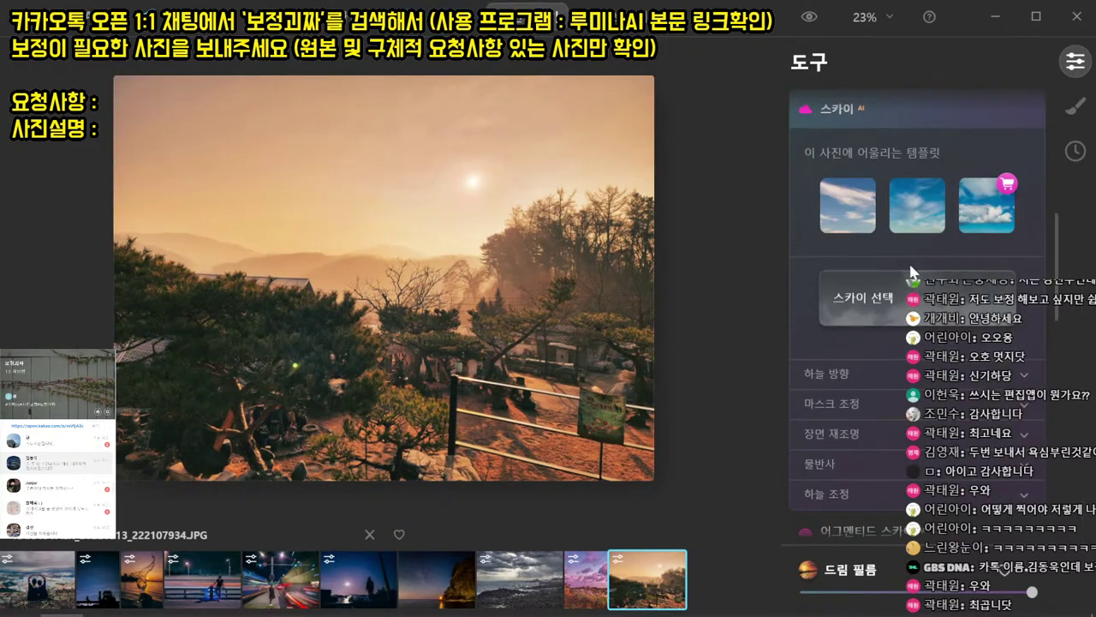
{"action": "left_click", "coordinate": [913, 316]}
{"action": "left_click", "coordinate": [908, 342]}
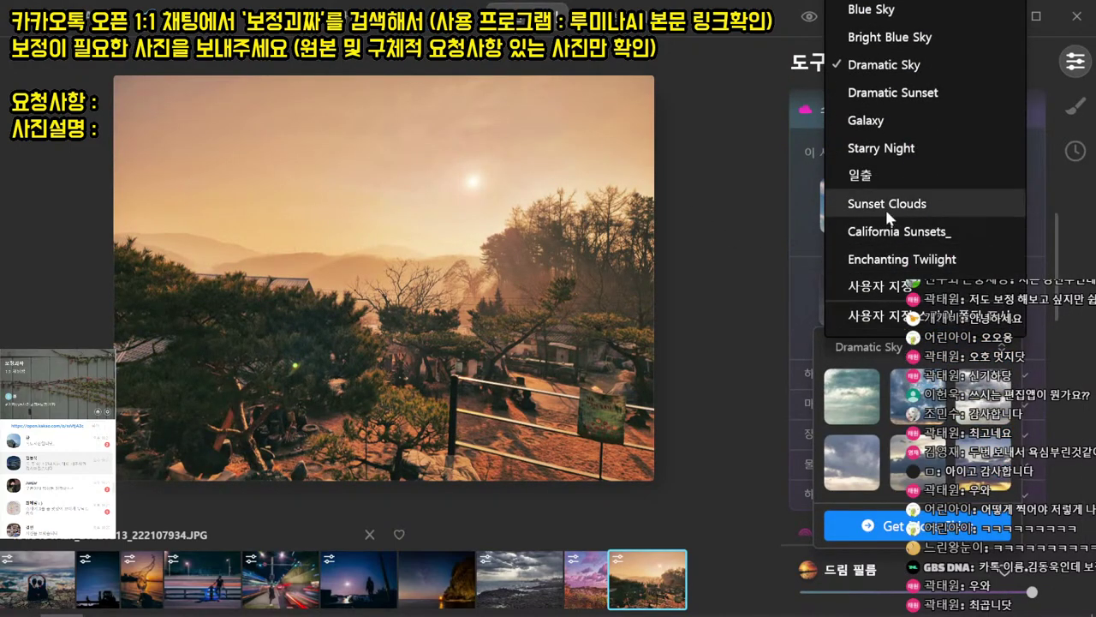
{"action": "left_click", "coordinate": [887, 204]}
{"action": "left_click", "coordinate": [872, 346]}
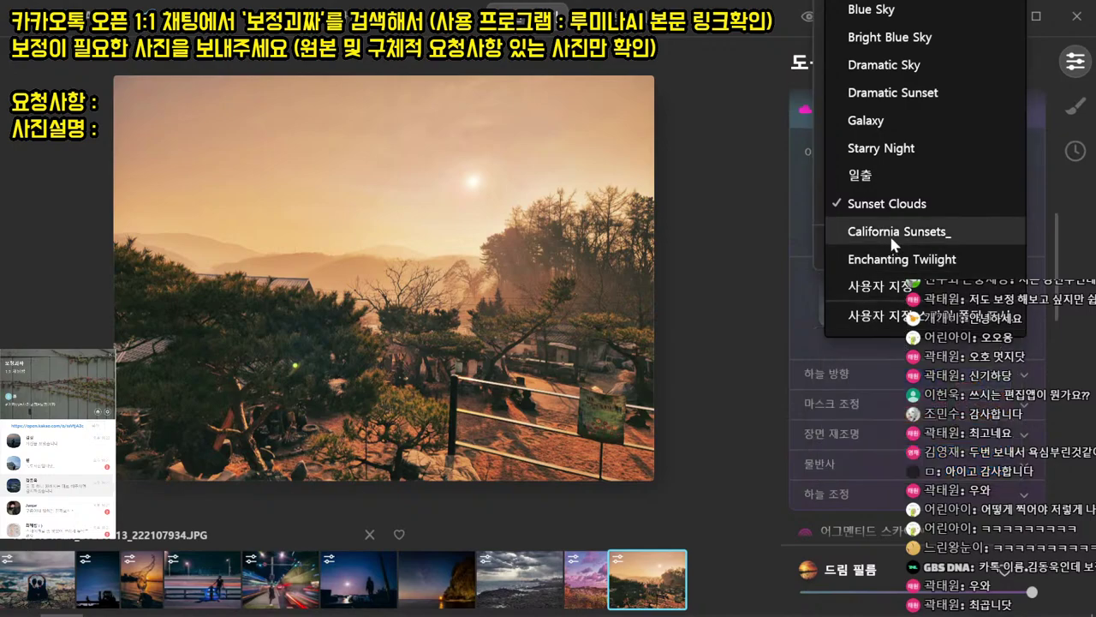
{"action": "left_click", "coordinate": [866, 232]}
{"action": "left_click", "coordinate": [765, 150]}
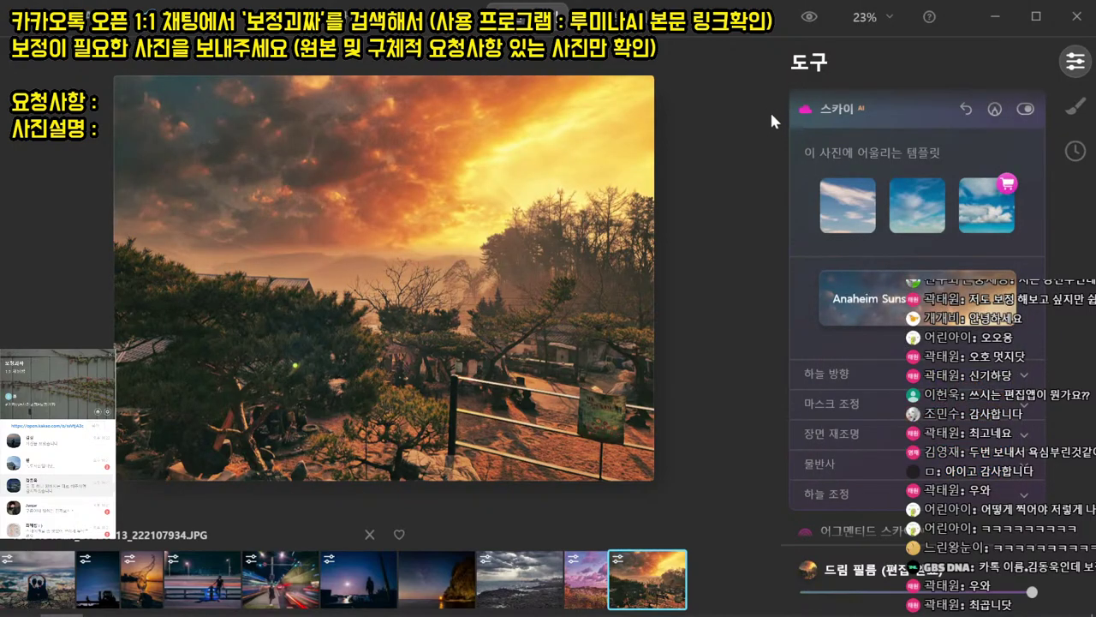
- Compare the garden photo with its original and export it as a JPEG to the 보정완료 folder
{"action": "left_click", "coordinate": [808, 17]}
{"action": "key", "text": "ctrl+shift+e"}
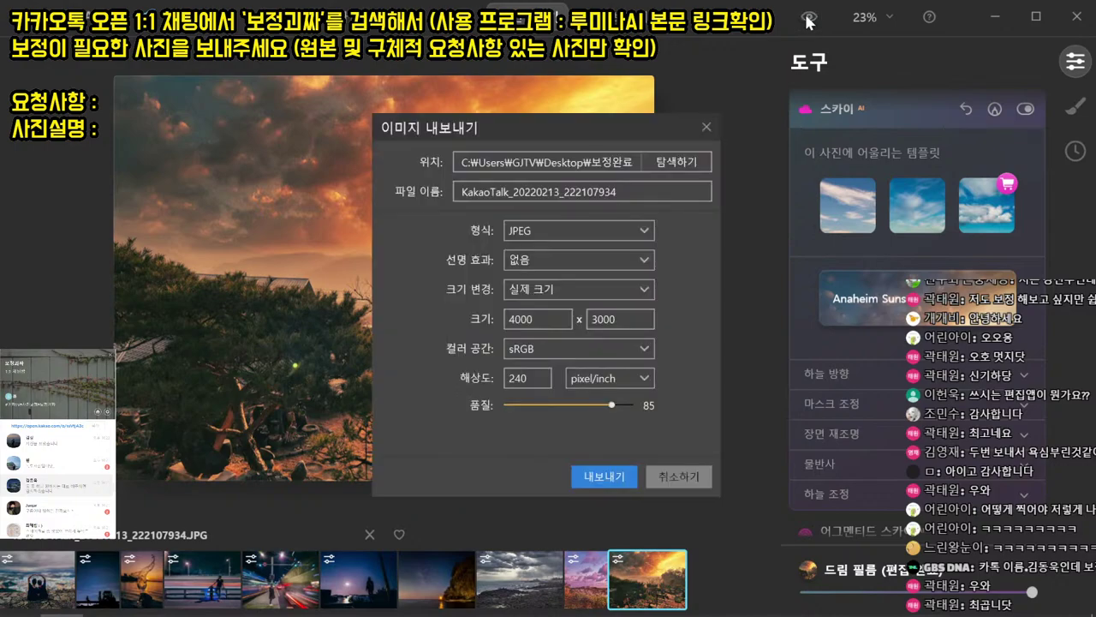
{"action": "key", "text": "Return"}
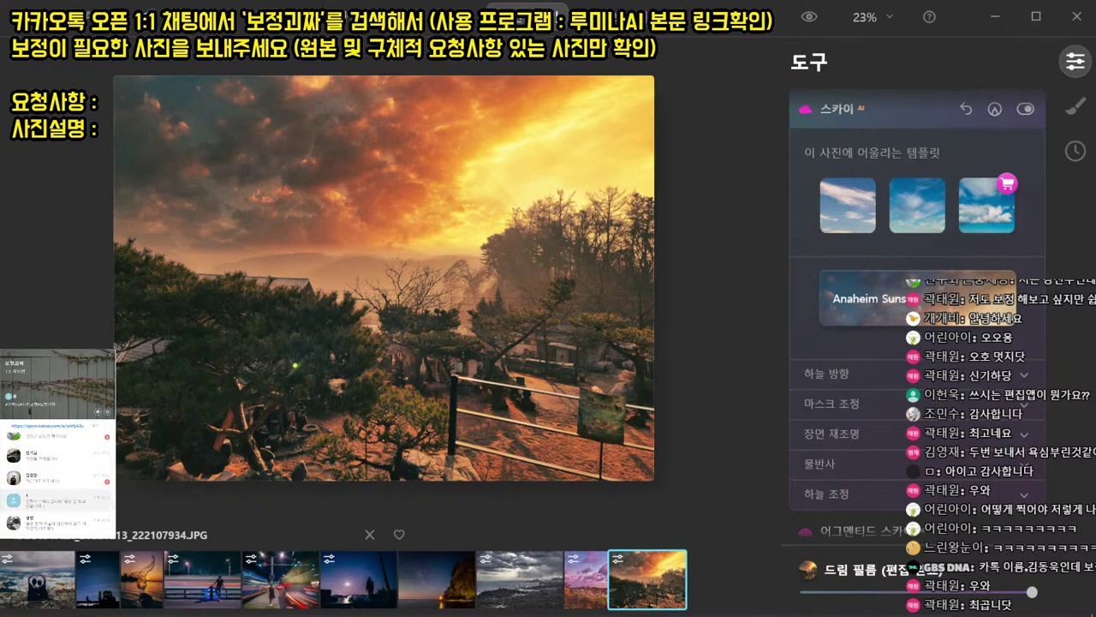
- Look at the night plaza photo in the KakaoTalk chat asking for a Milky Way, and close it
{"action": "left_click_drag", "start_coordinate": [565, 0], "coordinate": [272, 24]}
{"action": "left_click", "coordinate": [255, 204]}
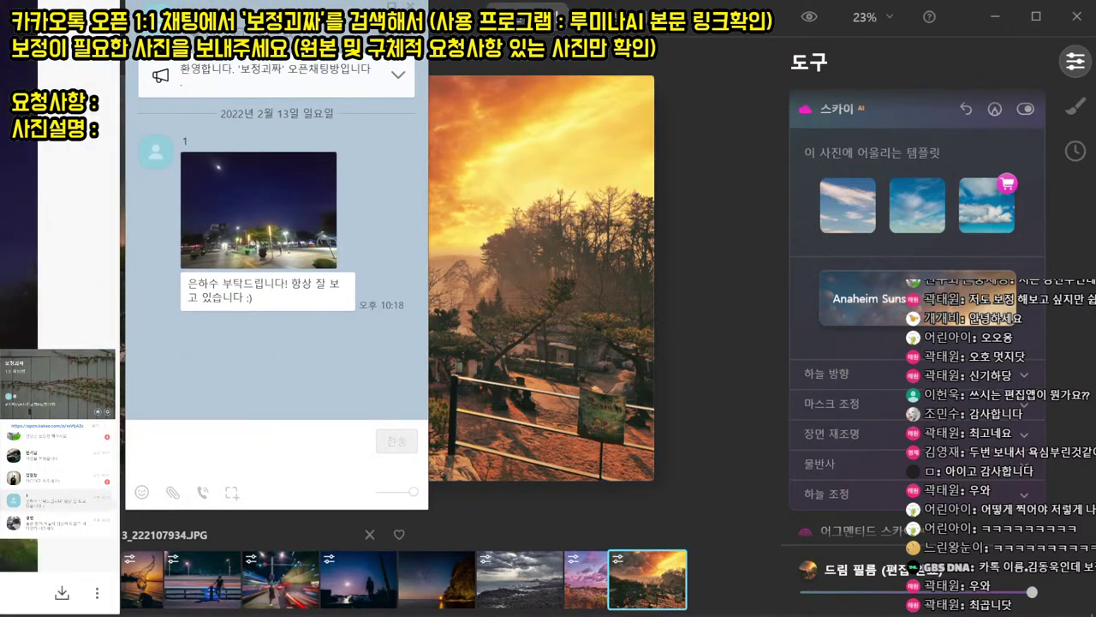
{"action": "left_click_drag", "start_coordinate": [0, 180], "coordinate": [223, 130]}
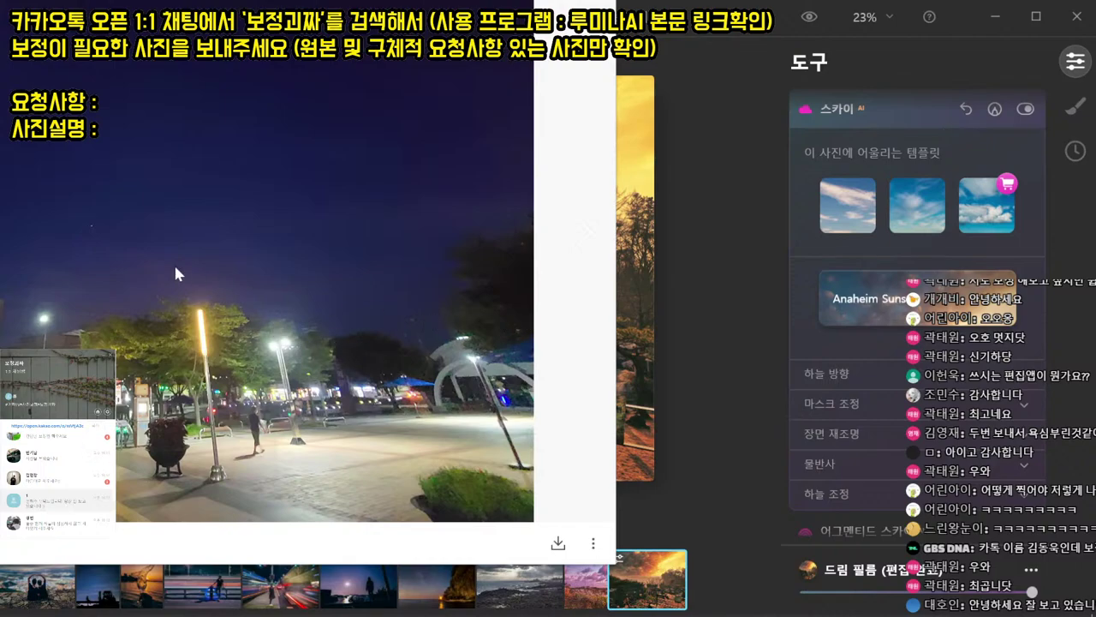
{"action": "key", "text": "Escape"}
{"action": "key", "text": "Escape"}
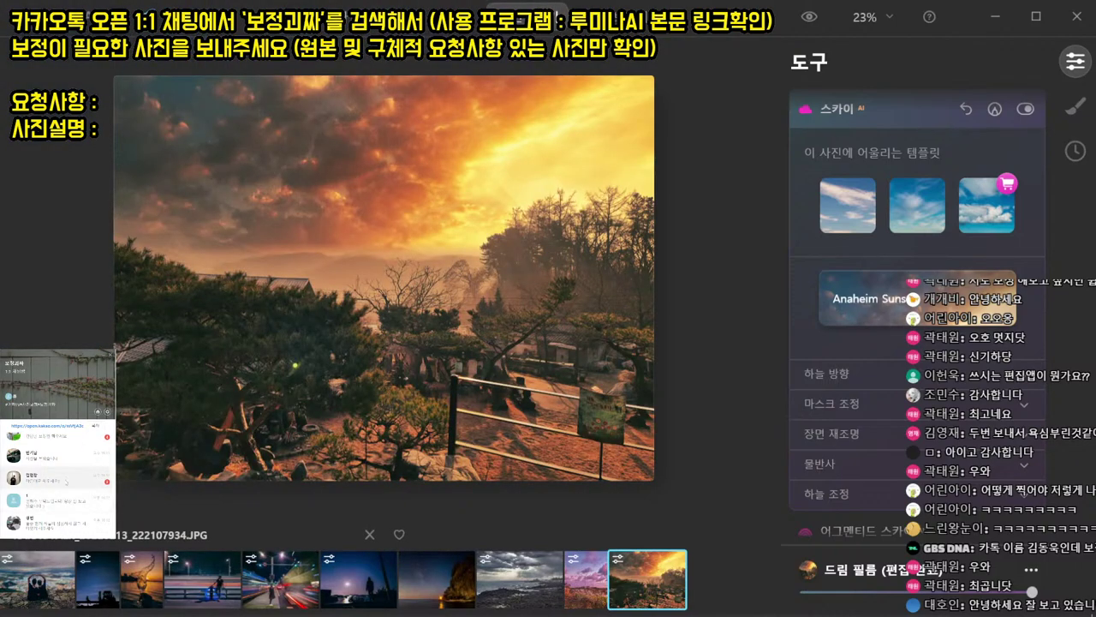
- Open the request chat with the photo of a masked man by a pond pavilion, inspect the photo and save it
{"action": "double_click", "coordinate": [53, 478]}
{"action": "left_click", "coordinate": [203, 241]}
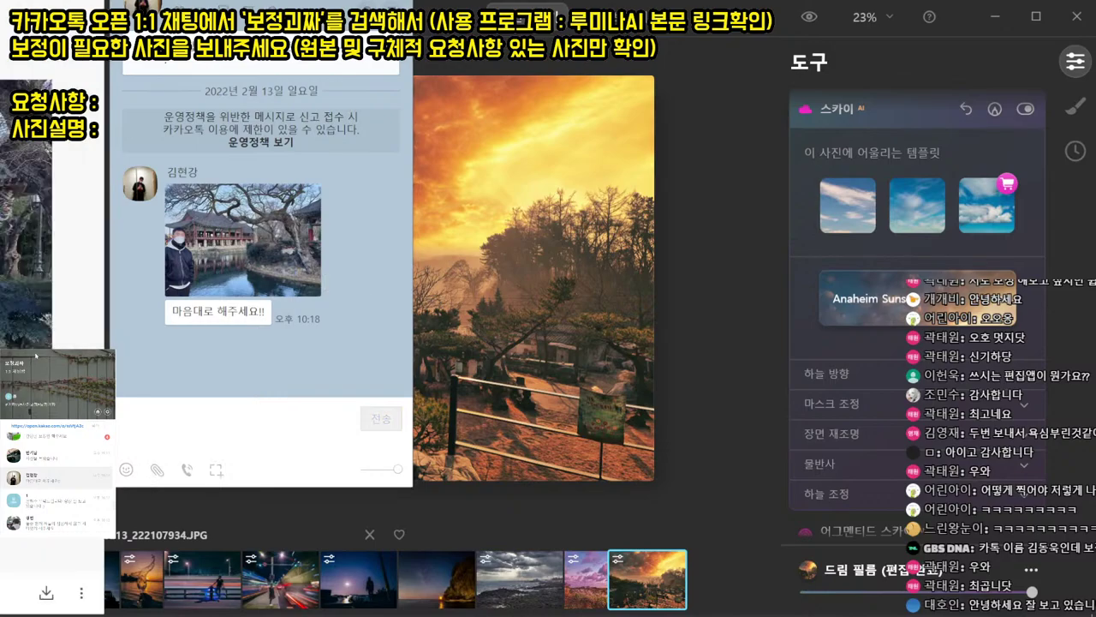
{"action": "left_click", "coordinate": [180, 257]}
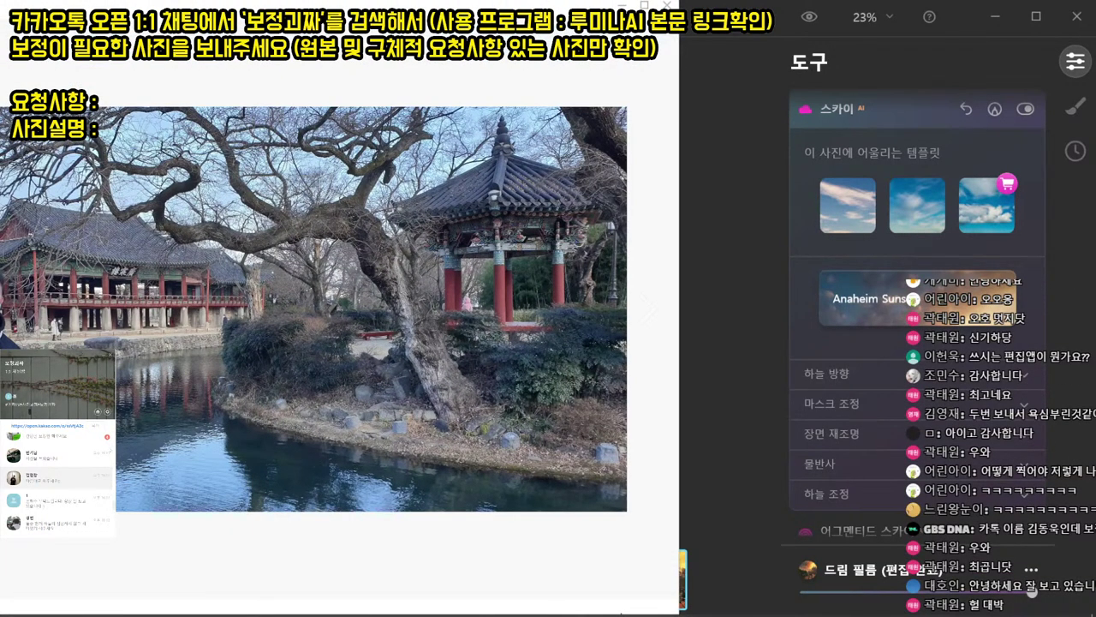
{"action": "scroll", "coordinate": [300, 315], "scroll_direction": "up", "scroll_amount": 3}
{"action": "scroll", "coordinate": [301, 315], "scroll_direction": "down", "scroll_amount": 3}
{"action": "left_click_drag", "start_coordinate": [382, 4], "coordinate": [413, 0]}
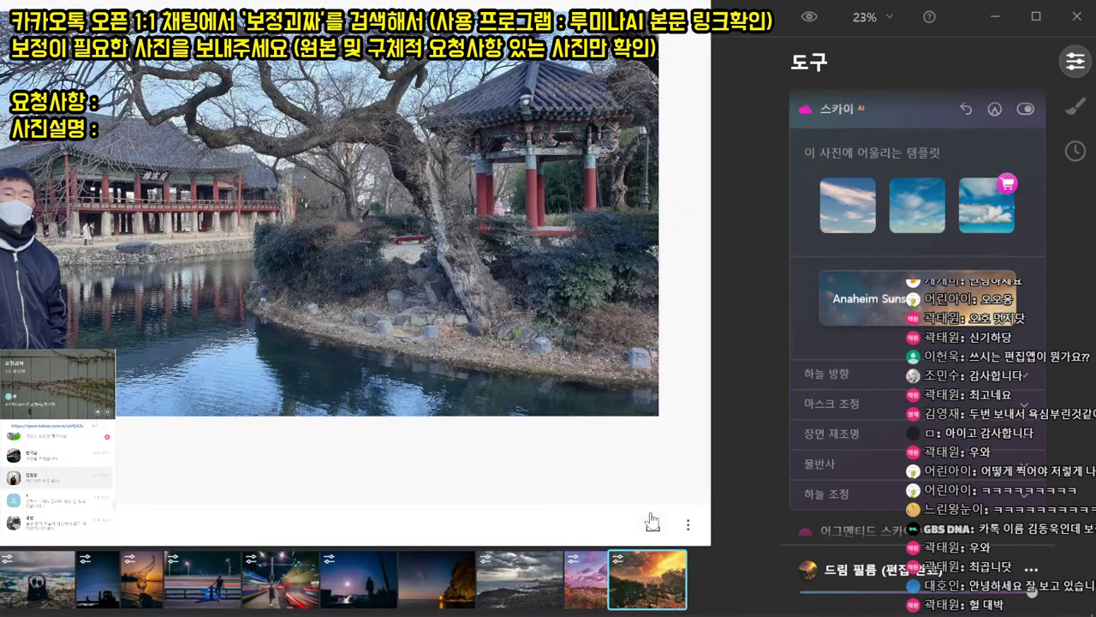
{"action": "key", "text": "Escape"}
{"action": "key", "text": "Escape"}
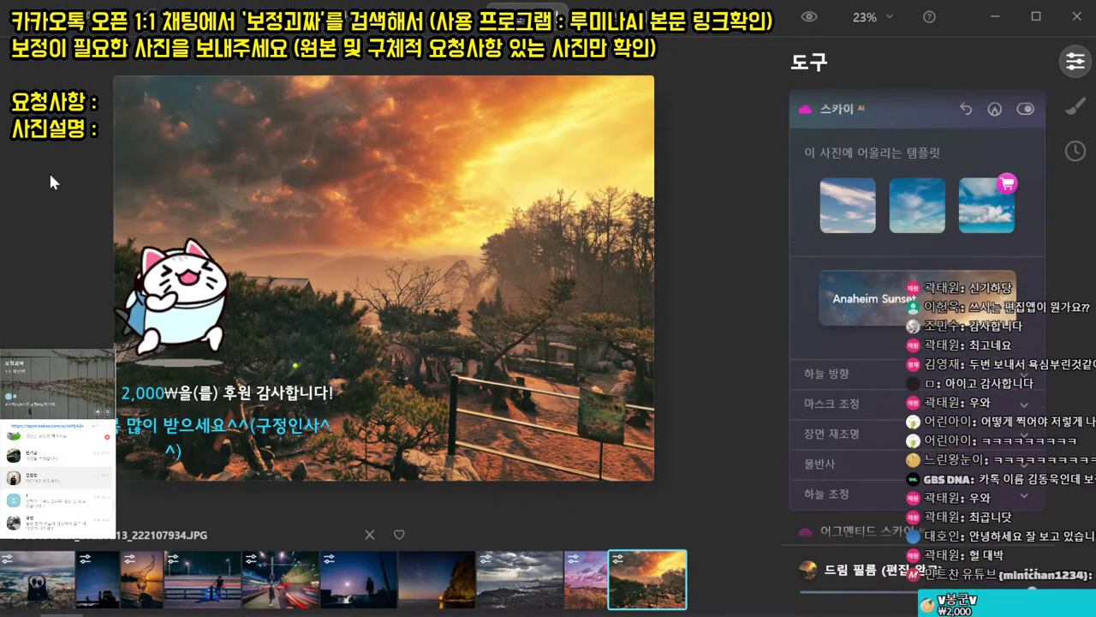
- Open KakaoTalk_20220213_221852360.jpg in Luminar AI and apply the 토스카나 template from the 저녁 노을 collection
{"action": "key", "text": "ctrl+o"}
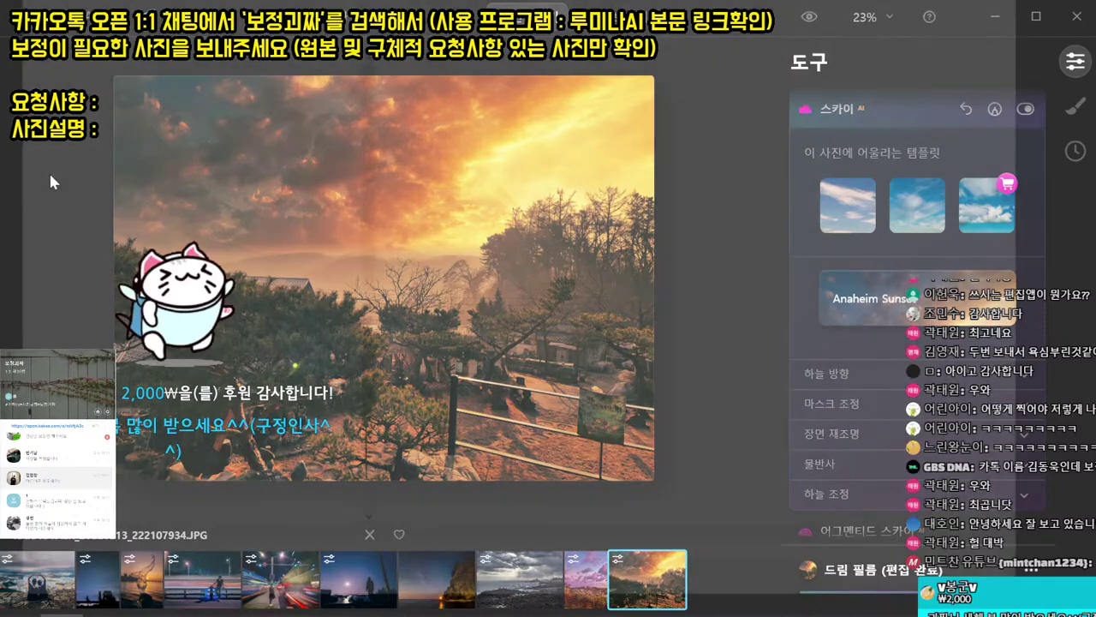
{"action": "double_click", "coordinate": [912, 155]}
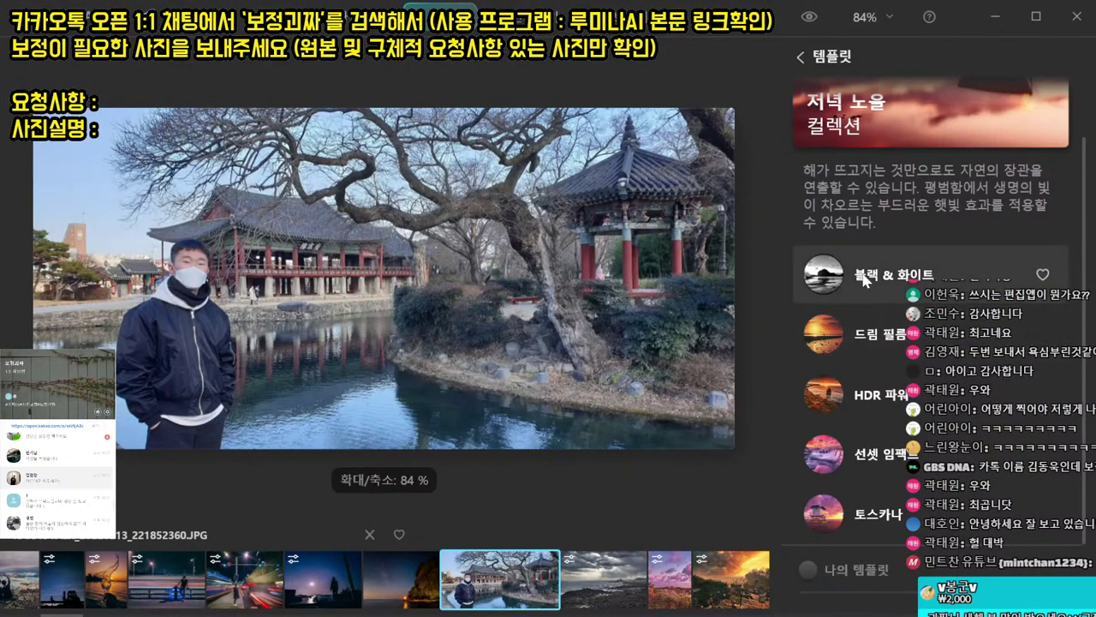
{"action": "left_click", "coordinate": [889, 519]}
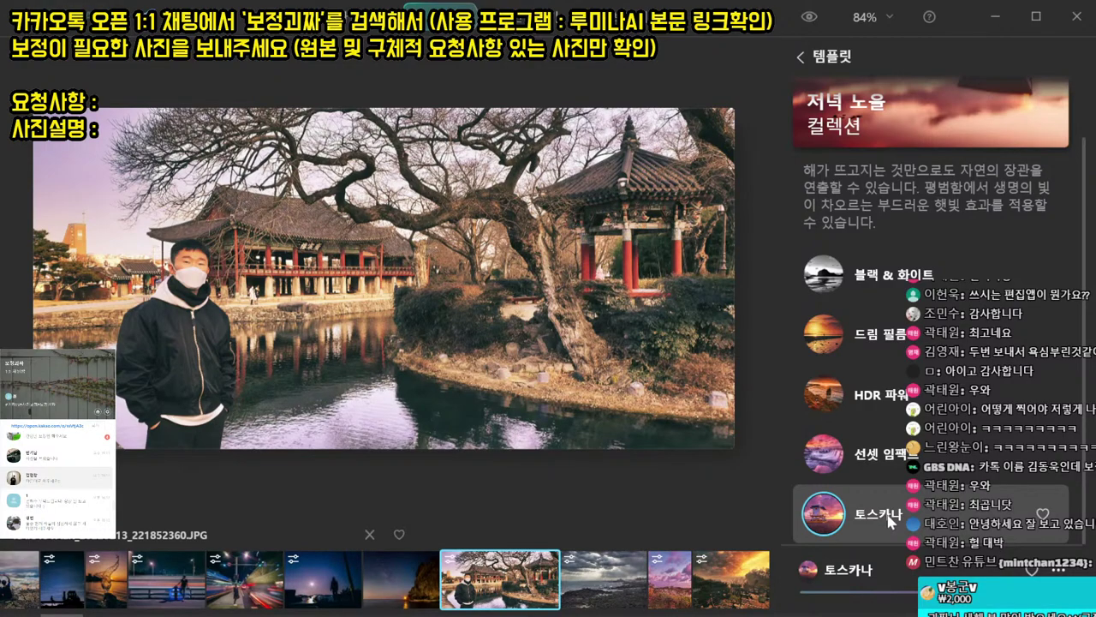
- Export the retouched pavilion photo as a JPEG and send it to the requester in the KakaoTalk chat
{"action": "key", "text": "ctrl+shift+e"}
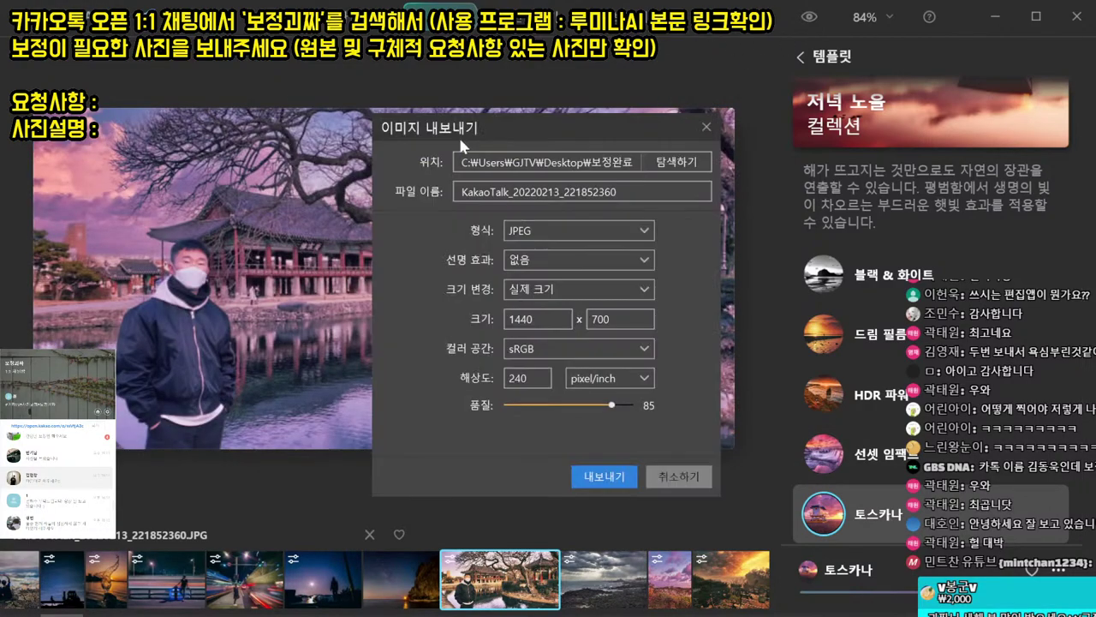
{"action": "key", "text": "Return"}
{"action": "left_click_drag", "start_coordinate": [0, 327], "coordinate": [368, 345]}
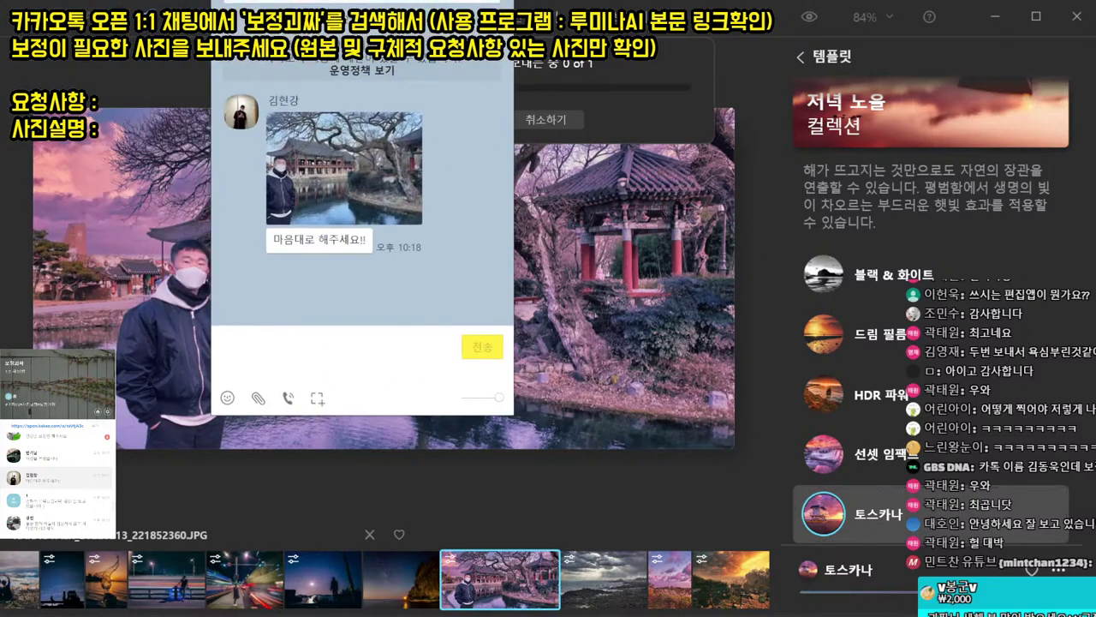
{"action": "key", "text": "ctrl+v"}
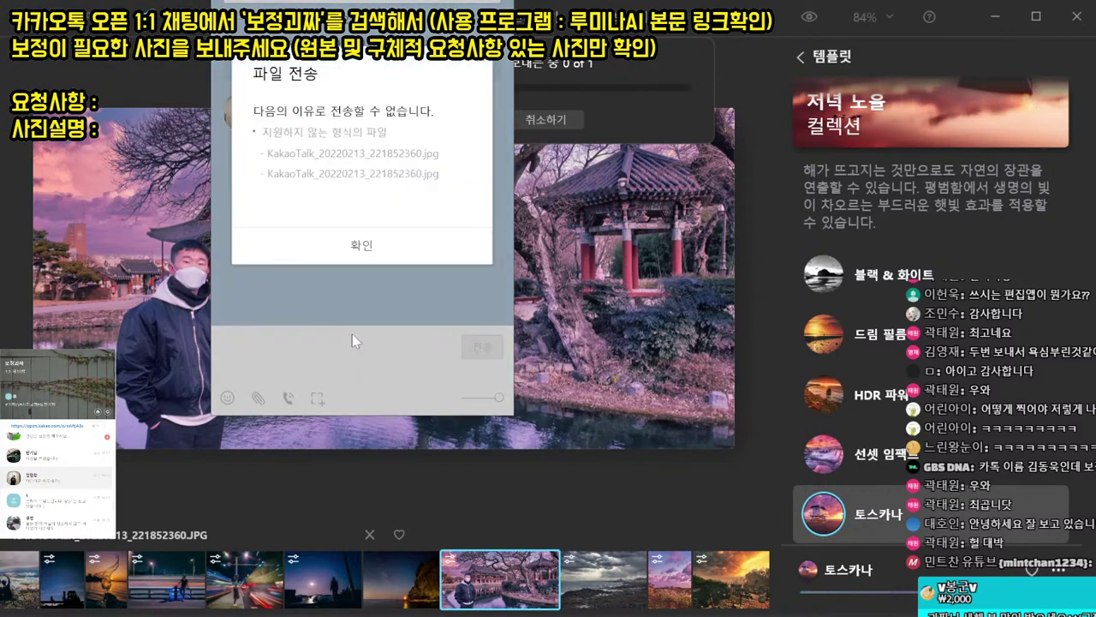
{"action": "key", "text": "Return"}
{"action": "left_click_drag", "start_coordinate": [0, 317], "coordinate": [325, 304]}
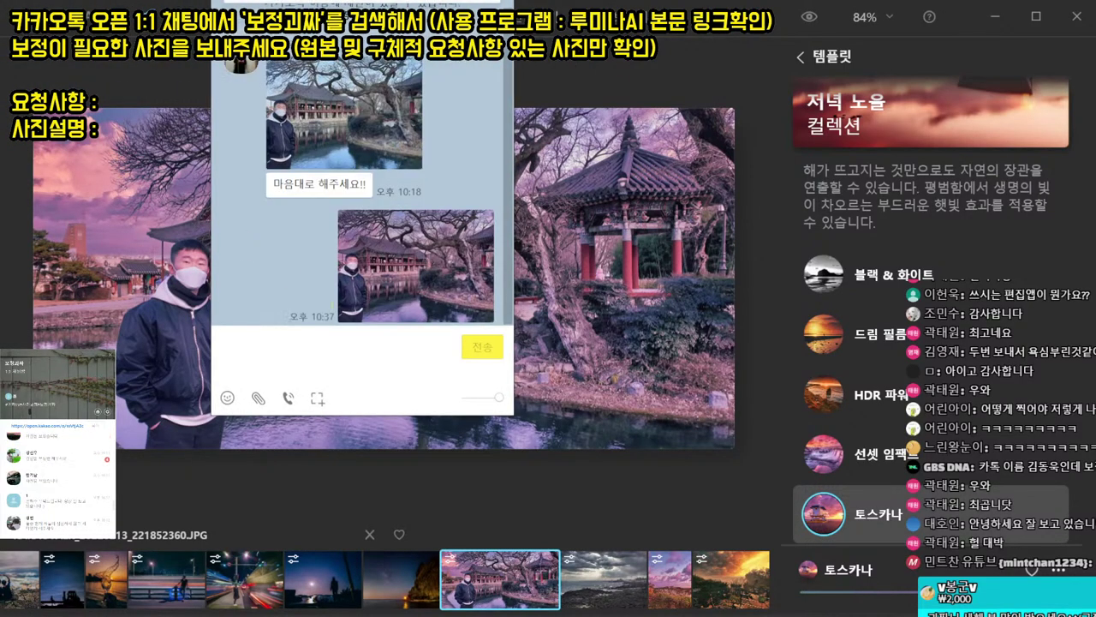
{"action": "key", "text": "Escape"}
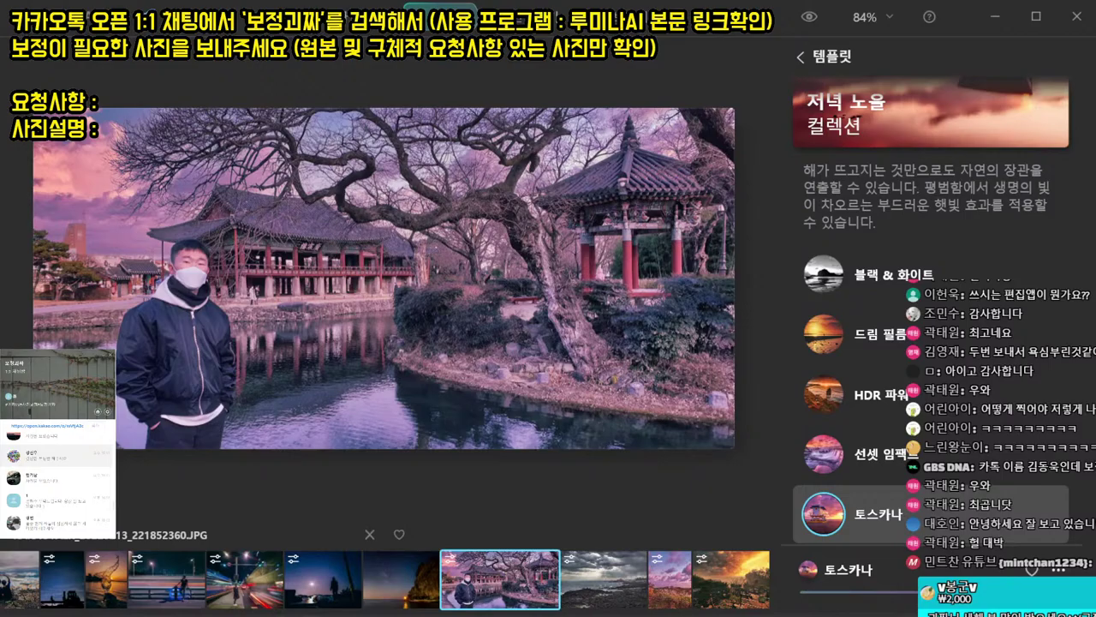
- Examine the sunset and red glass splash photos in the next request chat, and close the chat
{"action": "double_click", "coordinate": [57, 456]}
{"action": "left_click", "coordinate": [383, 170]}
{"action": "left_click_drag", "start_coordinate": [128, 291], "coordinate": [580, 292]}
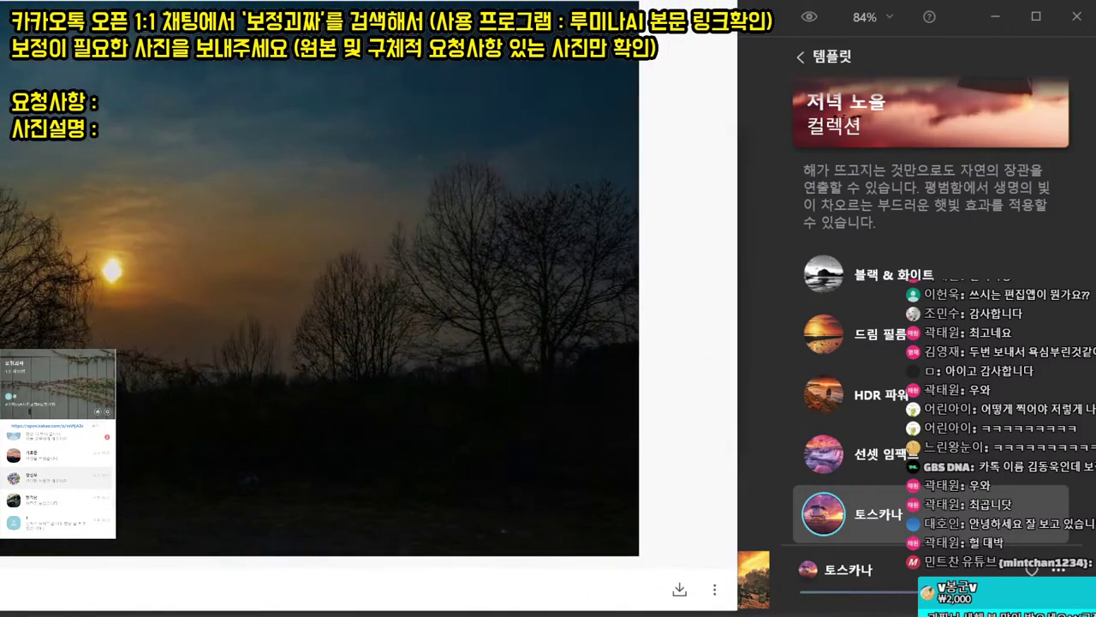
{"action": "key", "text": "Right"}
{"action": "key", "text": "Left"}
{"action": "key", "text": "Right"}
{"action": "scroll", "coordinate": [274, 148], "scroll_direction": "up", "scroll_amount": 4}
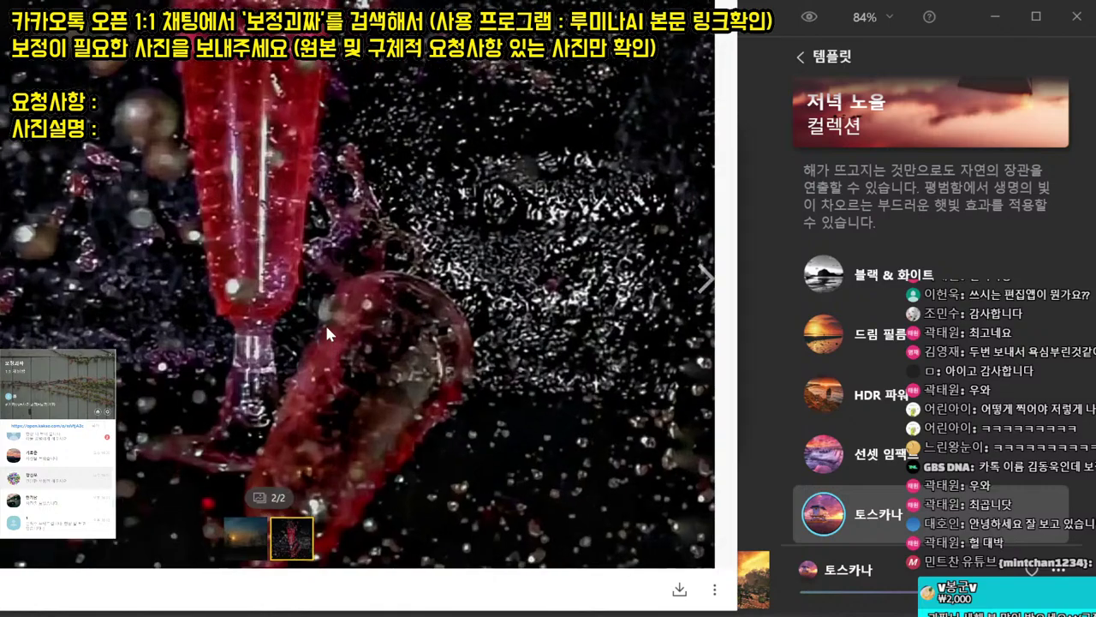
{"action": "key", "text": "Left"}
{"action": "key", "text": "Right"}
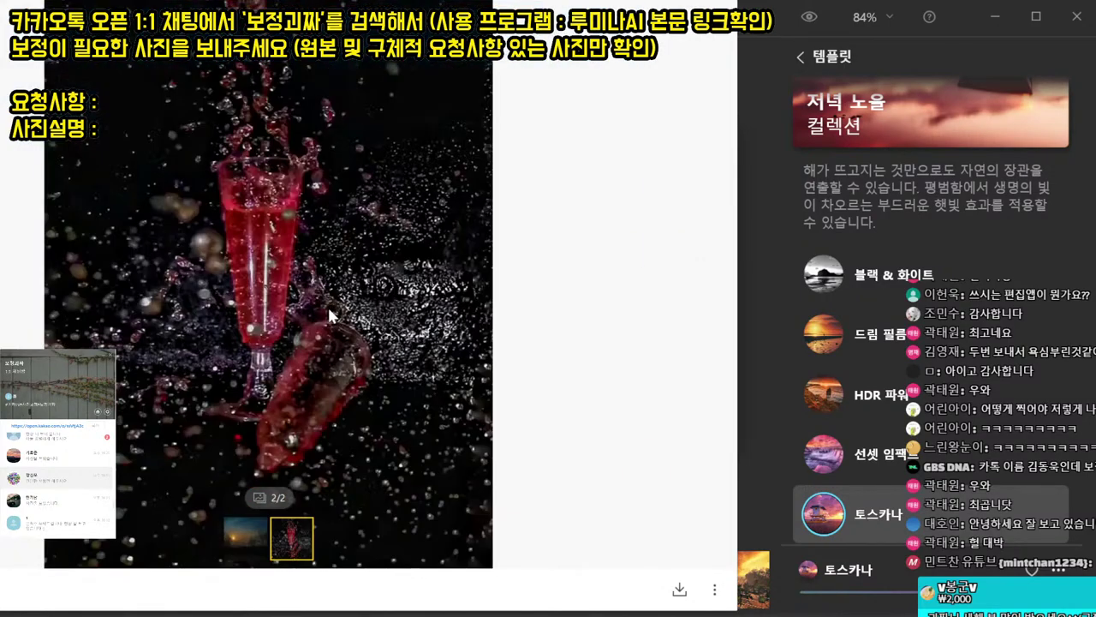
{"action": "key", "text": "Left"}
{"action": "key", "text": "Escape"}
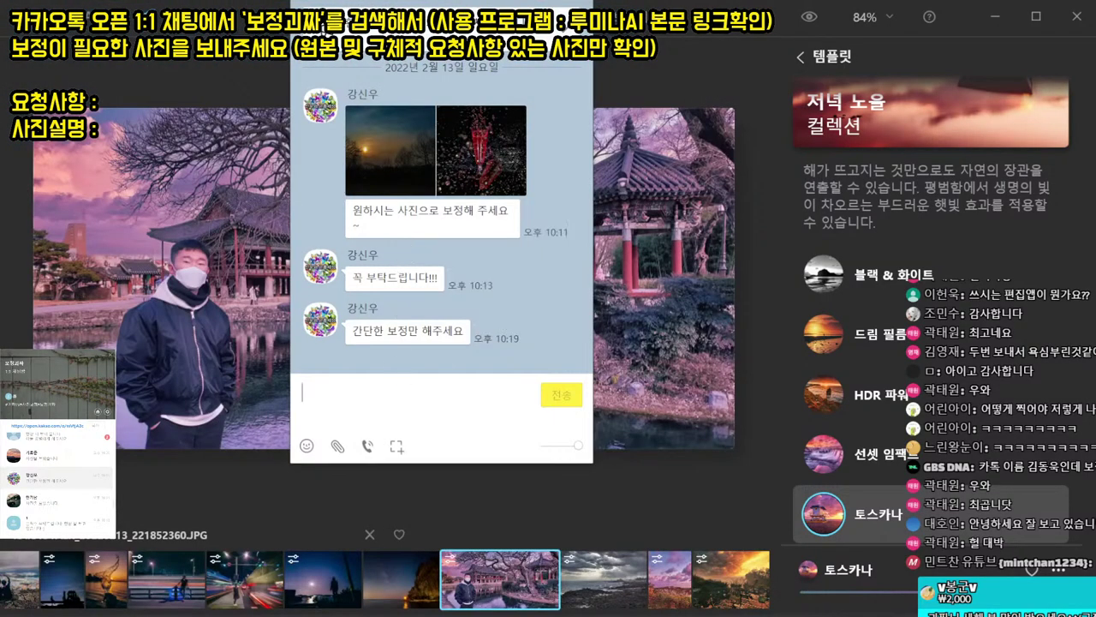
{"action": "key", "text": "Escape"}
- Check the request chat asking for a more intense sky in its second photo, and close it
{"action": "scroll", "coordinate": [63, 476], "scroll_direction": "up", "scroll_amount": 2}
{"action": "double_click", "coordinate": [63, 475]}
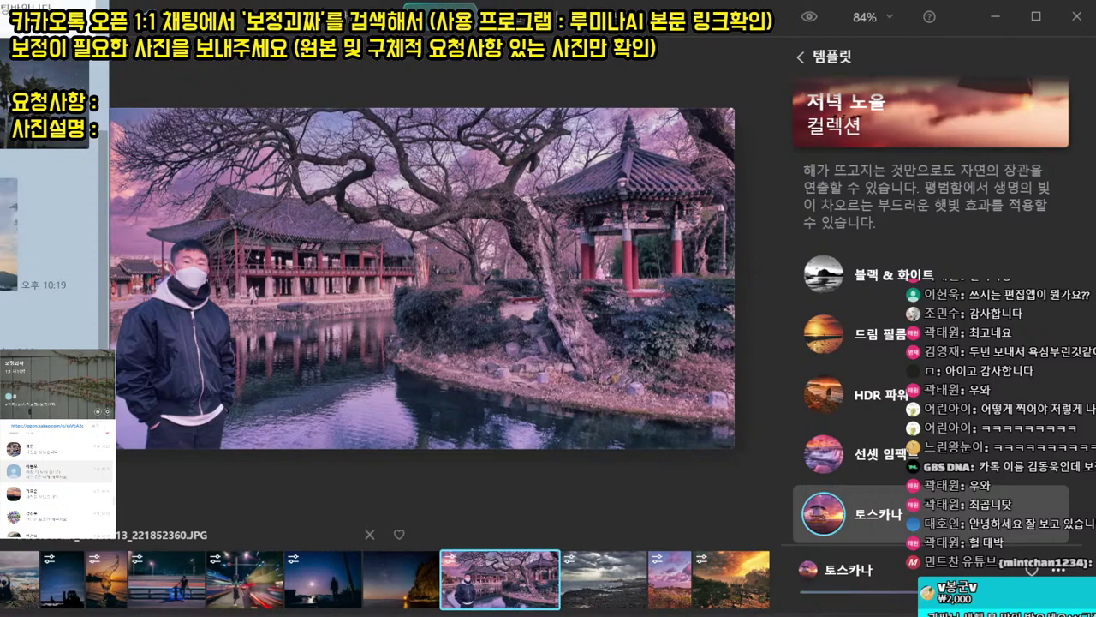
{"action": "left_click_drag", "start_coordinate": [3, 0], "coordinate": [386, 51]}
{"action": "scroll", "coordinate": [341, 332], "scroll_direction": "up", "scroll_amount": 2}
{"action": "scroll", "coordinate": [357, 347], "scroll_direction": "down", "scroll_amount": 2}
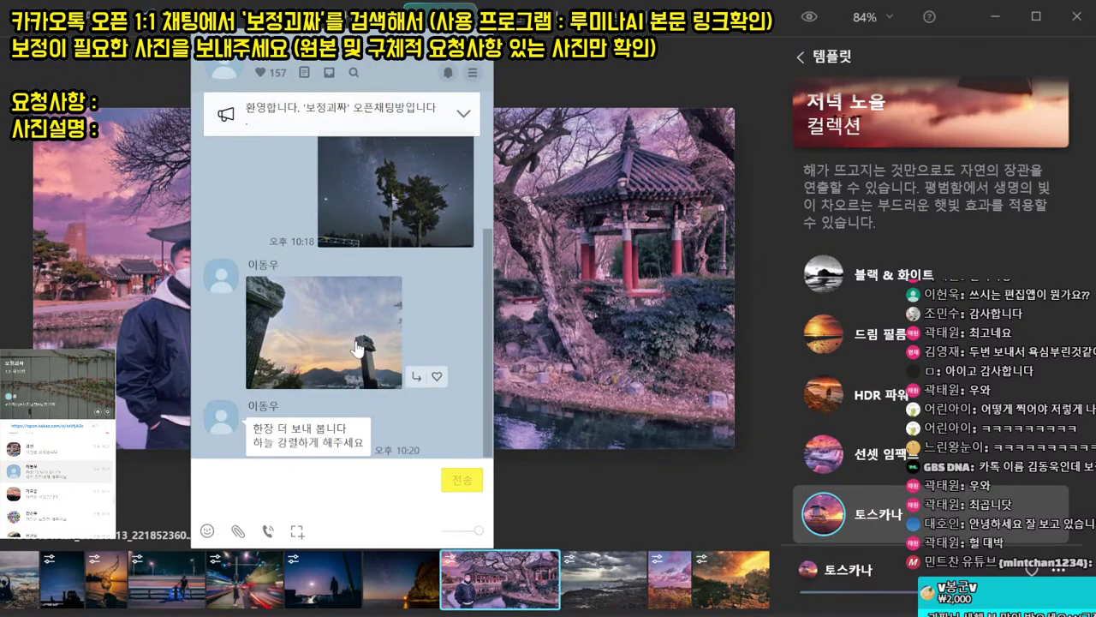
{"action": "key", "text": "Escape"}
- Open the chat asking for a tastier-looking steak and save its photo as KakaoTalk_20220213_222048566.jpg
{"action": "scroll", "coordinate": [81, 471], "scroll_direction": "up", "scroll_amount": 1}
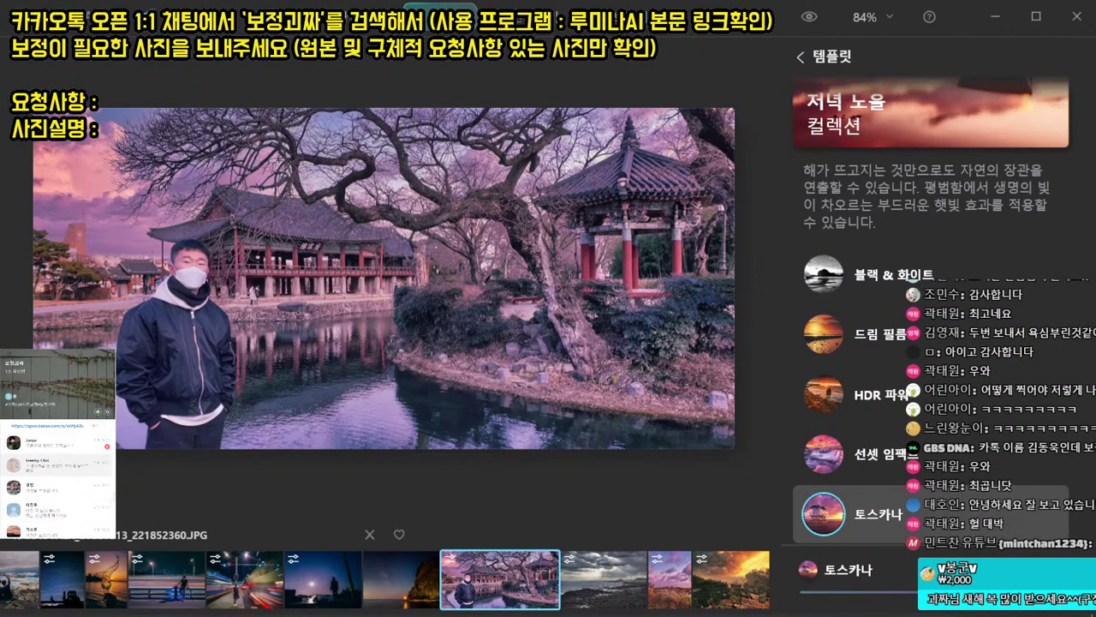
{"action": "double_click", "coordinate": [64, 465]}
{"action": "left_click_drag", "start_coordinate": [405, 0], "coordinate": [282, 128]}
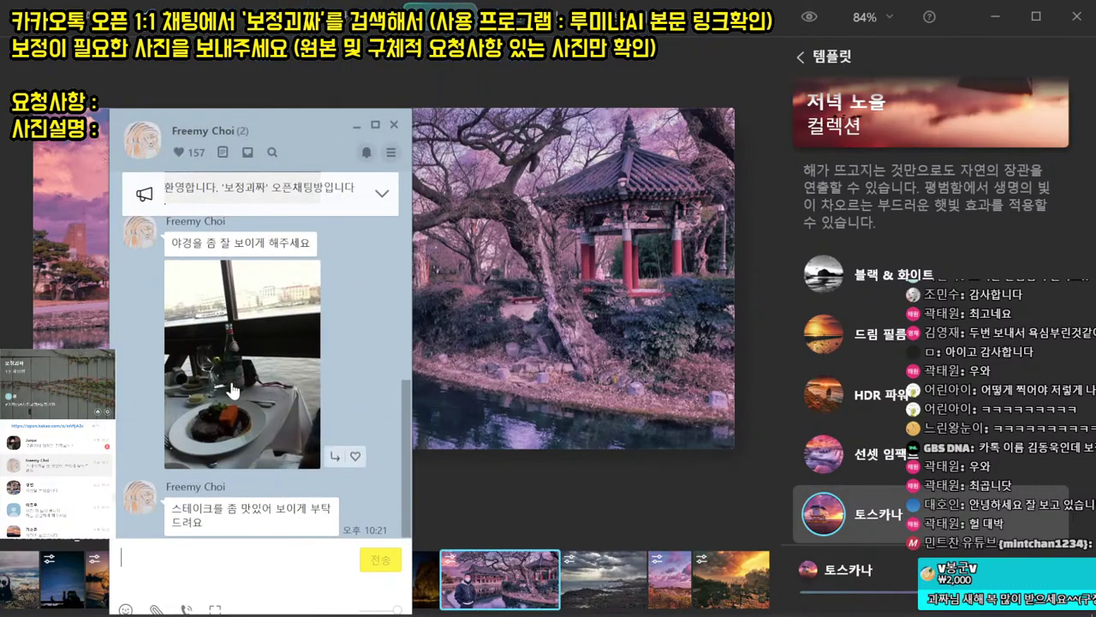
{"action": "left_click", "coordinate": [227, 383]}
{"action": "left_click", "coordinate": [259, 308]}
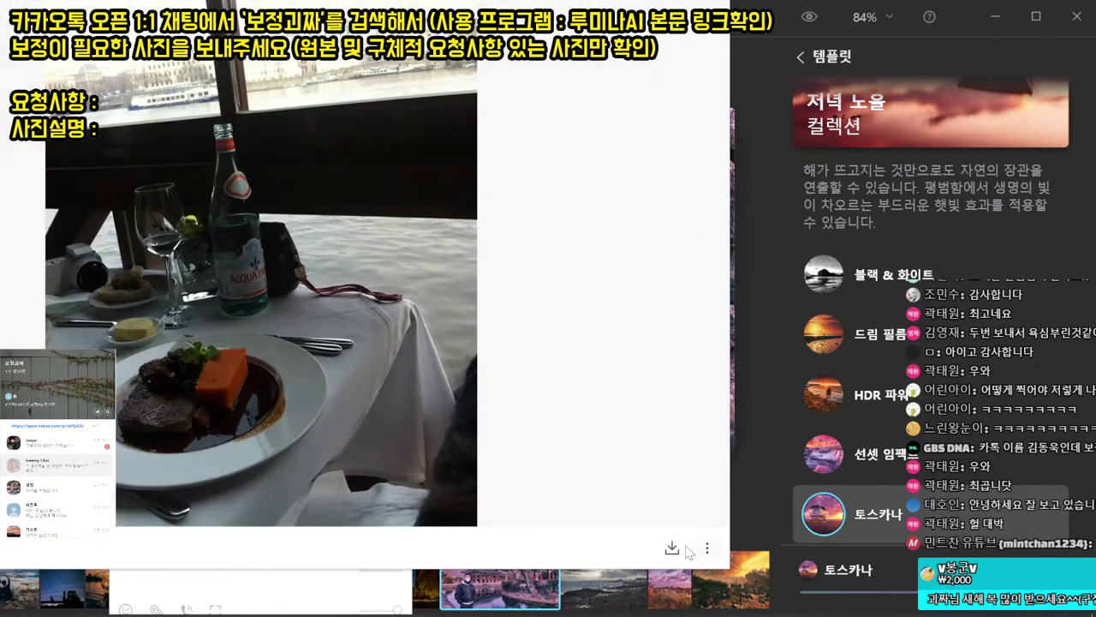
{"action": "left_click", "coordinate": [673, 548]}
{"action": "key", "text": "Return"}
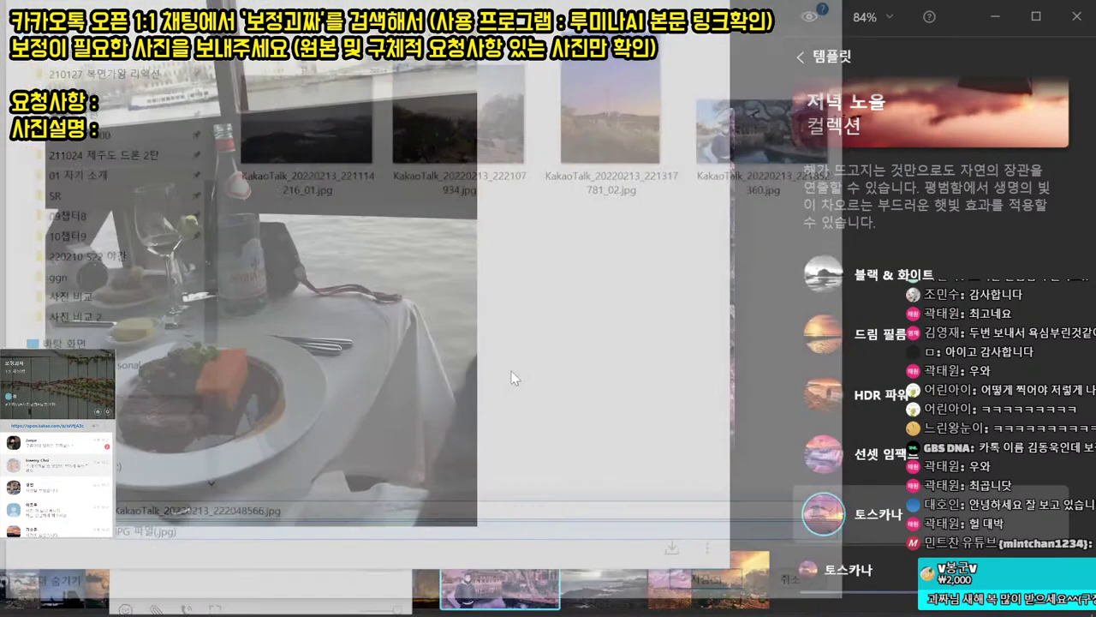
- Close the steak request chat and open KakaoTalk_20220213_222048566.jpg in Luminar AI for editing
{"action": "key", "text": "Escape"}
{"action": "key", "text": "Escape"}
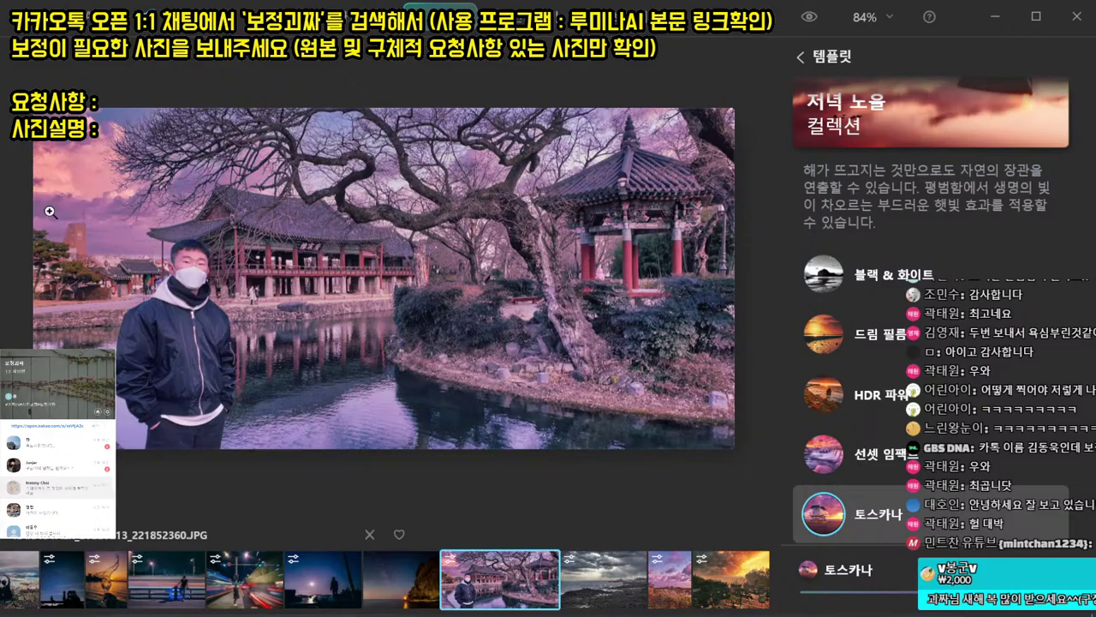
{"action": "left_click", "coordinate": [49, 211]}
{"action": "key", "text": "ctrl+o"}
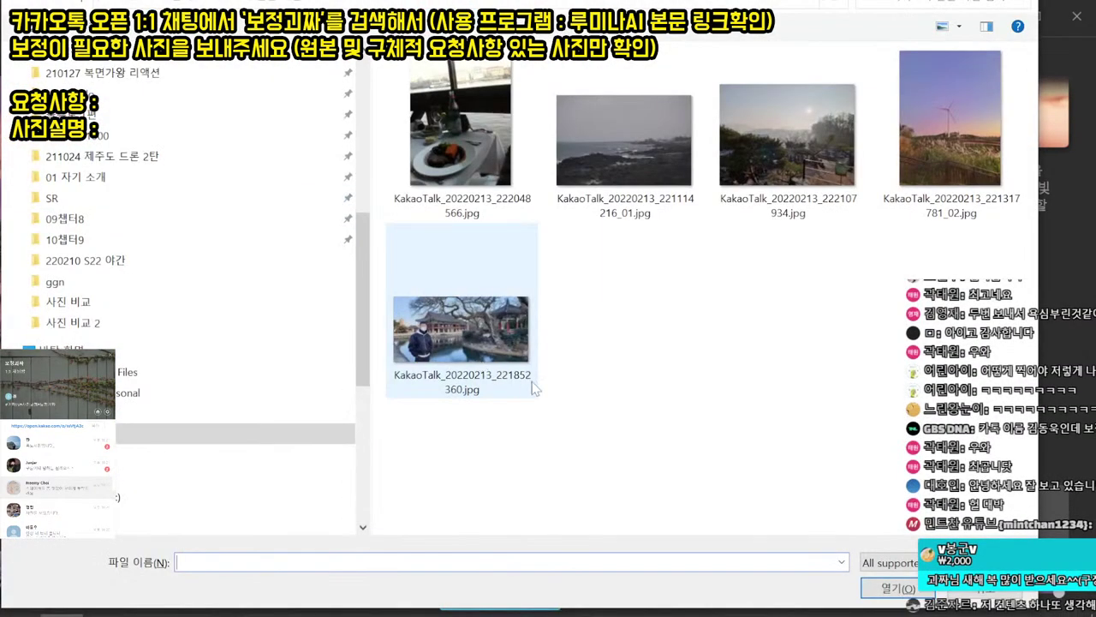
{"action": "double_click", "coordinate": [487, 167]}
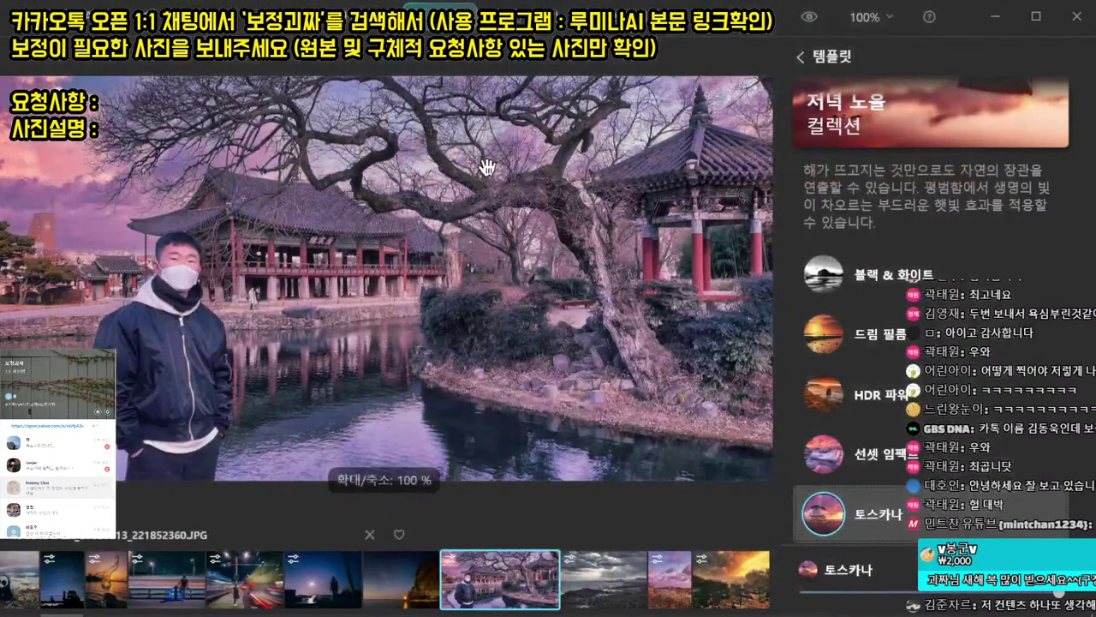
{"action": "key", "text": "Right"}
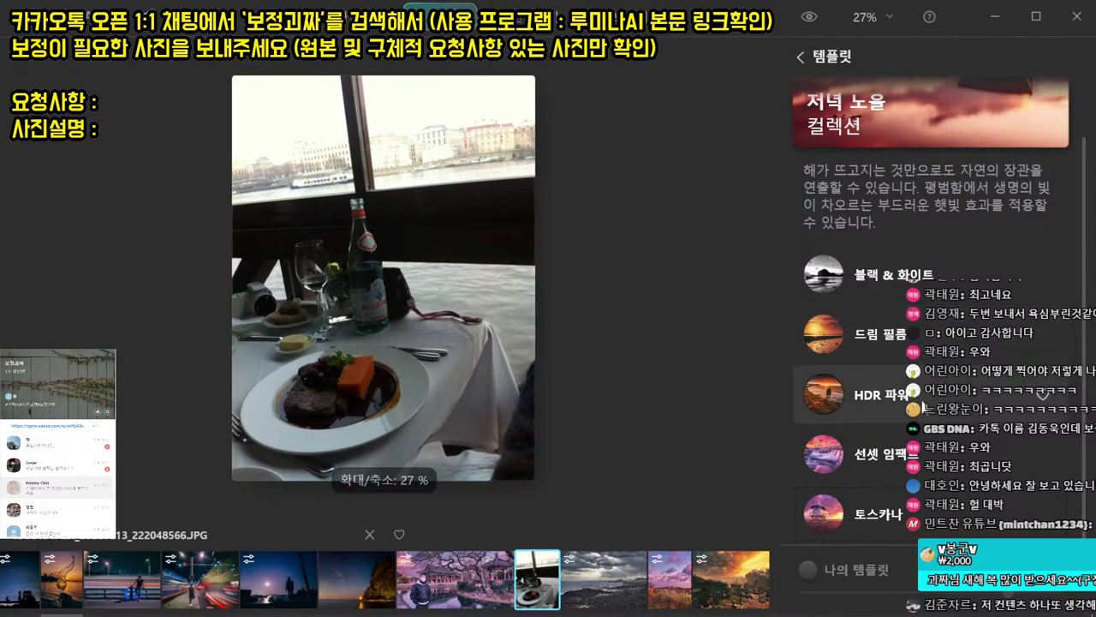
- Try the 토스카나 and 블랙 & 화이트 templates from the 저녁 노을 collection on the steak photo
{"action": "left_click", "coordinate": [923, 508]}
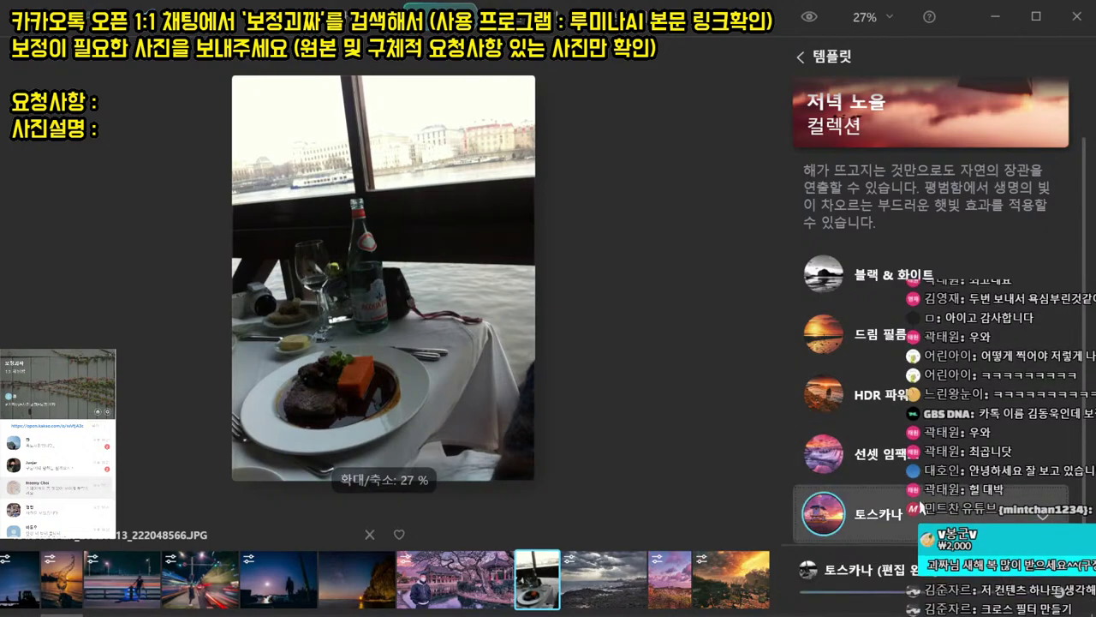
{"action": "left_click", "coordinate": [886, 276]}
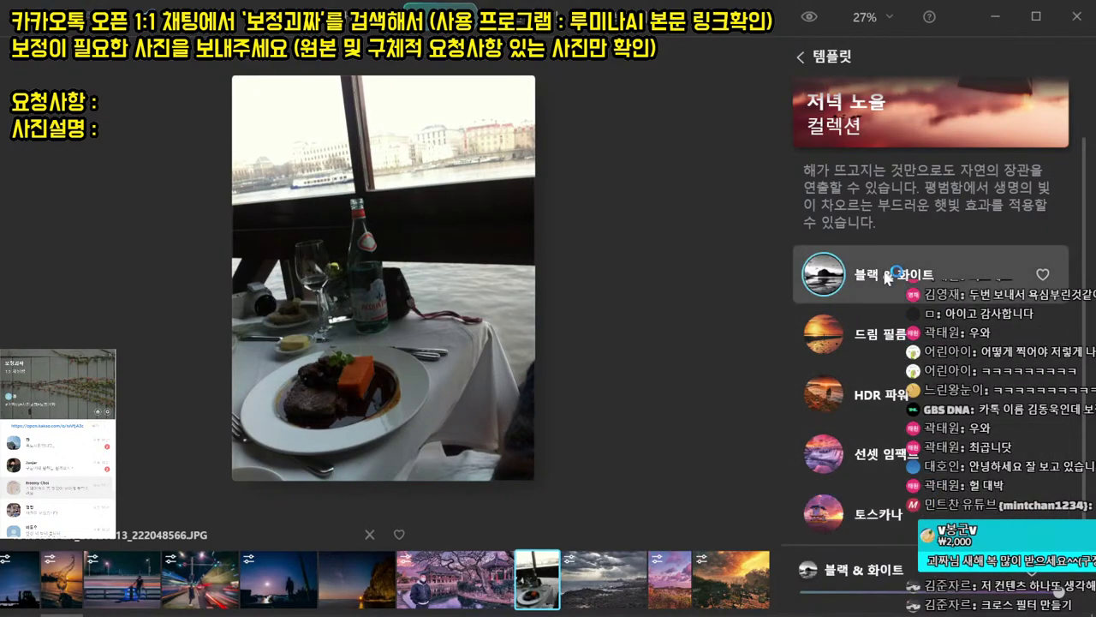
{"action": "left_click", "coordinate": [536, 10]}
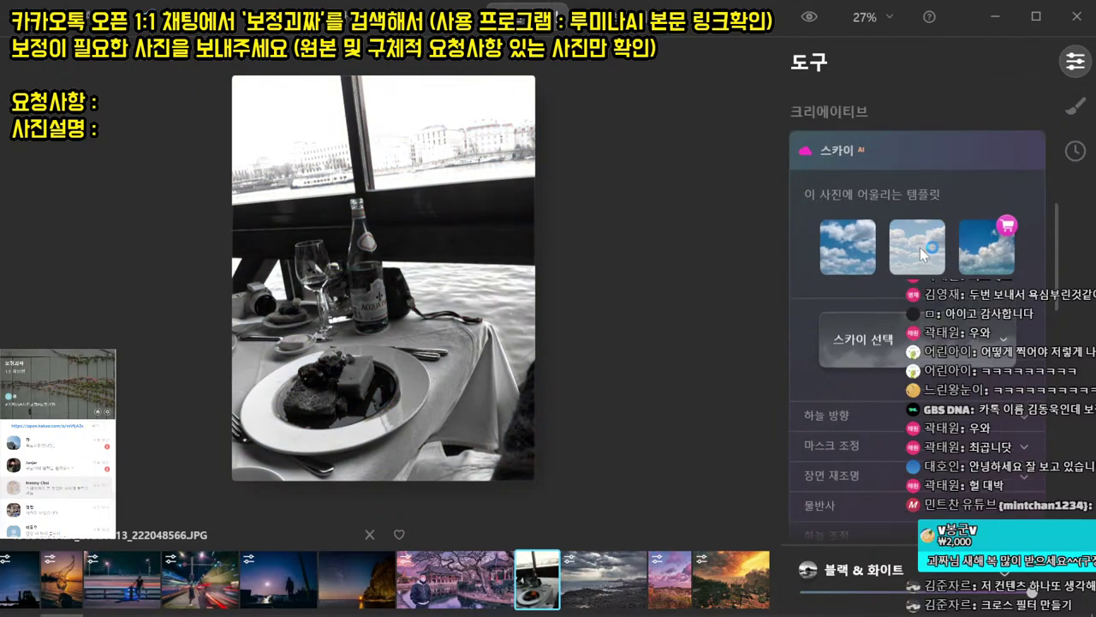
{"action": "left_click", "coordinate": [437, 10]}
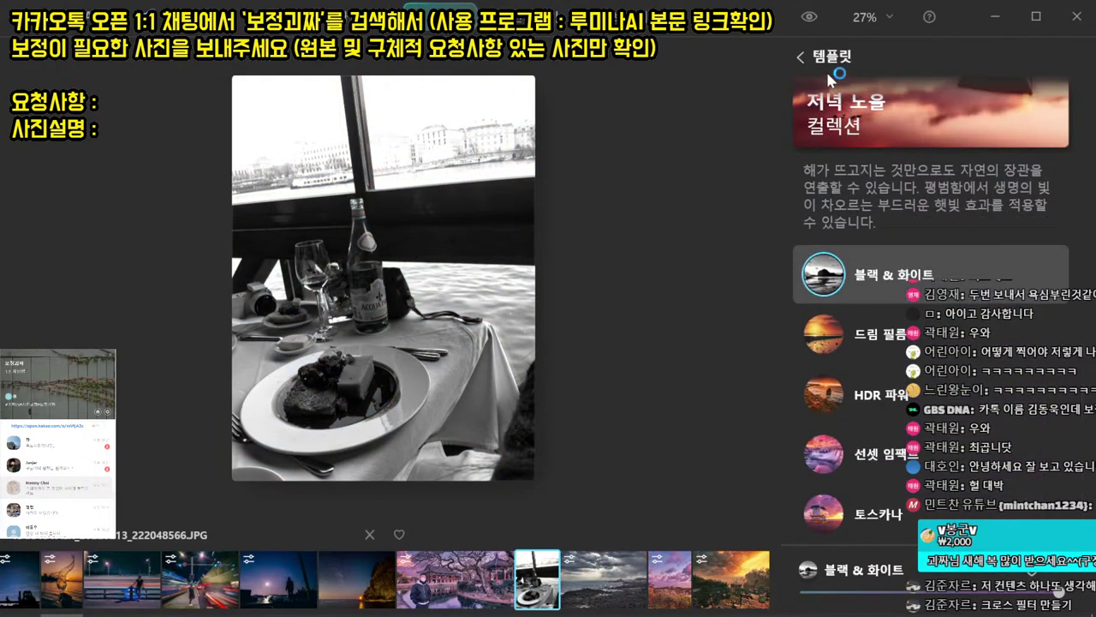
- Compare templates from the 풍경 사진 collection on the steak photo and apply 글래머러스
{"action": "left_click", "coordinate": [816, 58]}
{"action": "scroll", "coordinate": [922, 305], "scroll_direction": "down", "scroll_amount": 1}
{"action": "scroll", "coordinate": [959, 274], "scroll_direction": "up", "scroll_amount": 5}
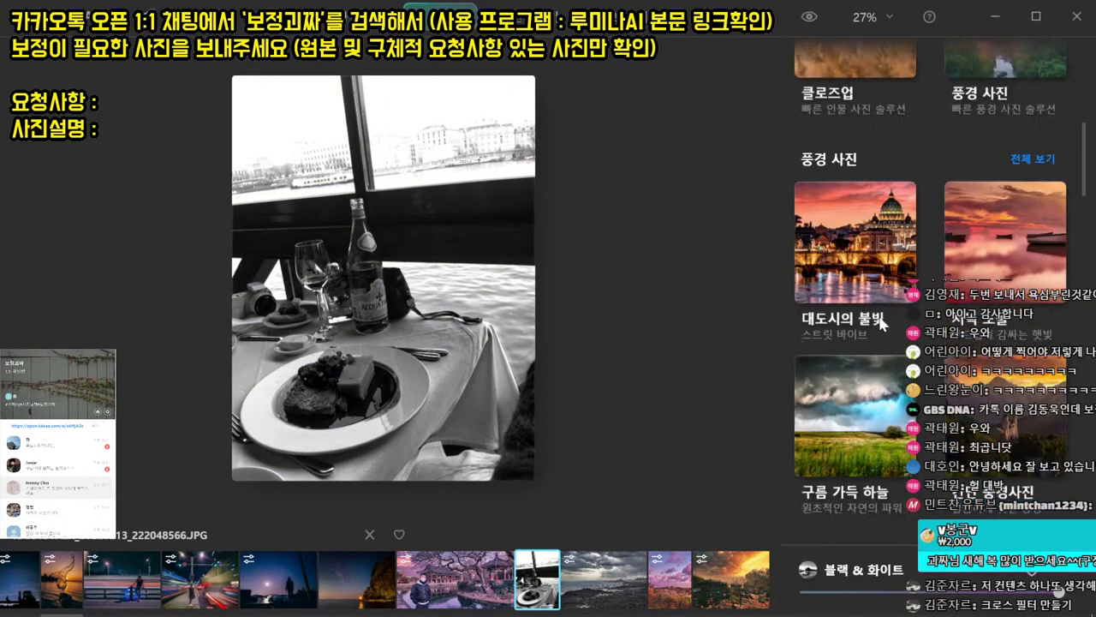
{"action": "scroll", "coordinate": [921, 343], "scroll_direction": "down", "scroll_amount": 2}
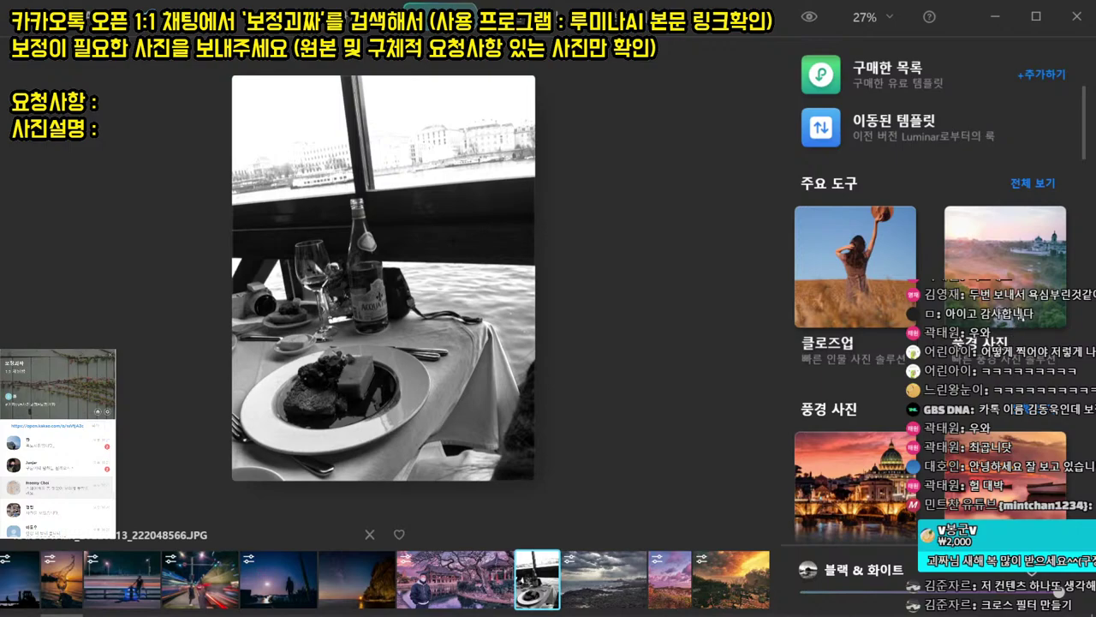
{"action": "left_click", "coordinate": [1020, 314]}
{"action": "left_click", "coordinate": [954, 357]}
{"action": "left_click", "coordinate": [923, 397]}
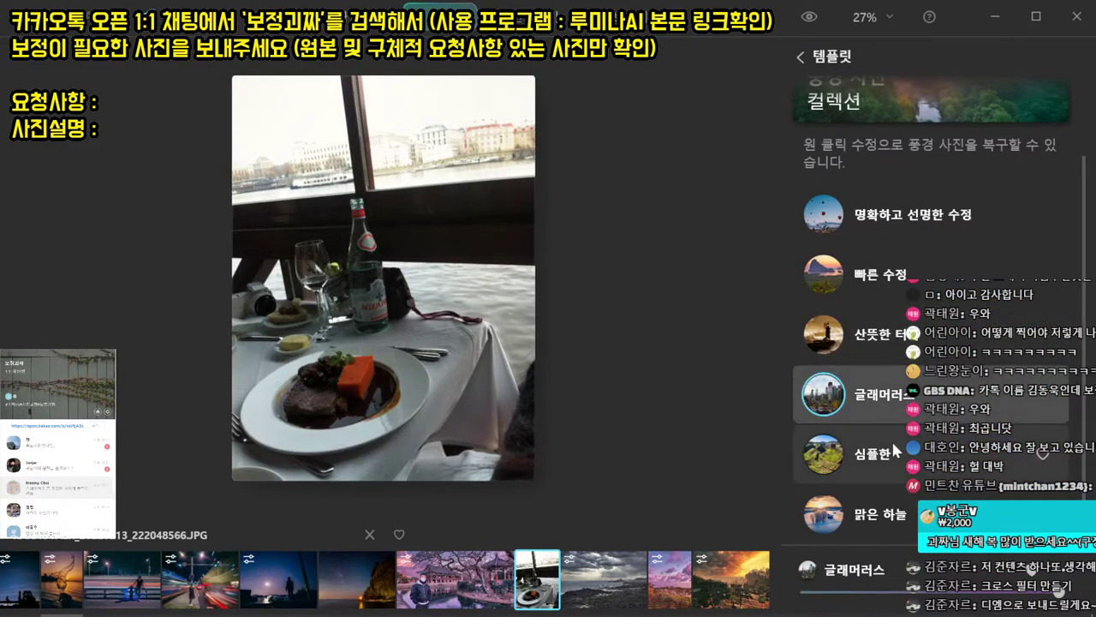
{"action": "left_click", "coordinate": [893, 452]}
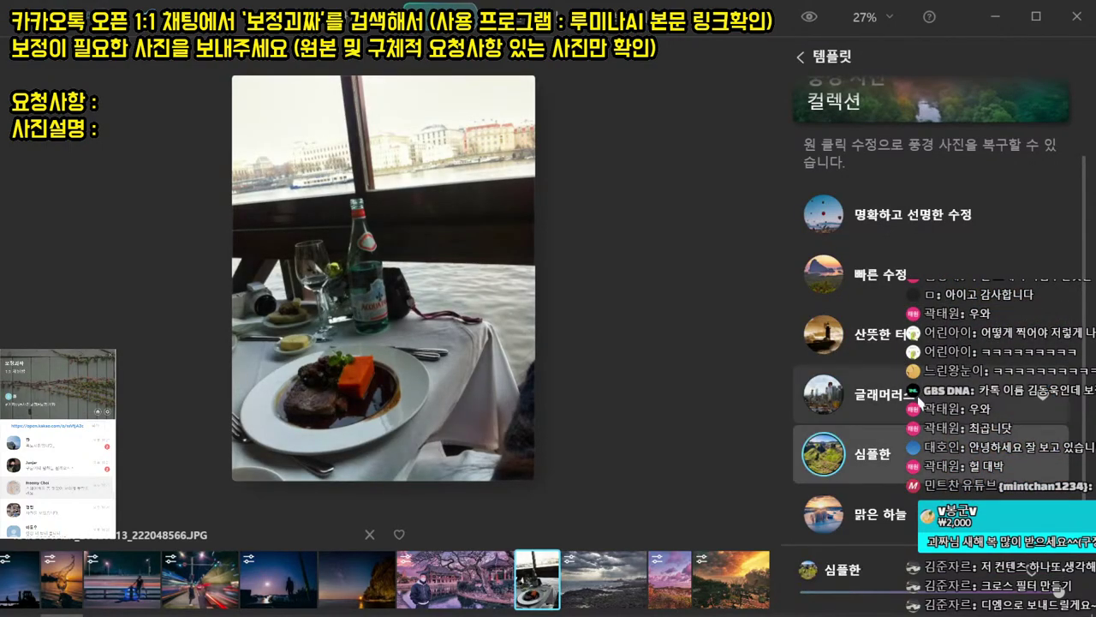
{"action": "left_click", "coordinate": [898, 514]}
{"action": "left_click", "coordinate": [890, 394]}
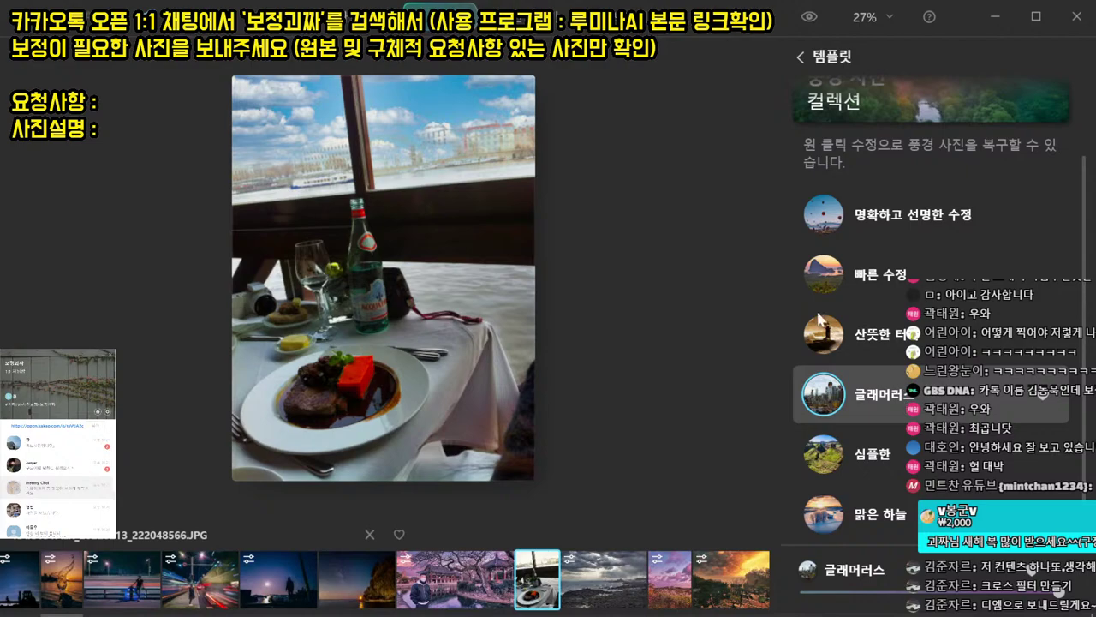
- Set the steak photo's shadows (그림자) to 100 in the 색온도 tool
{"action": "left_click", "coordinate": [528, 14]}
{"action": "scroll", "coordinate": [805, 188], "scroll_direction": "up", "scroll_amount": 2}
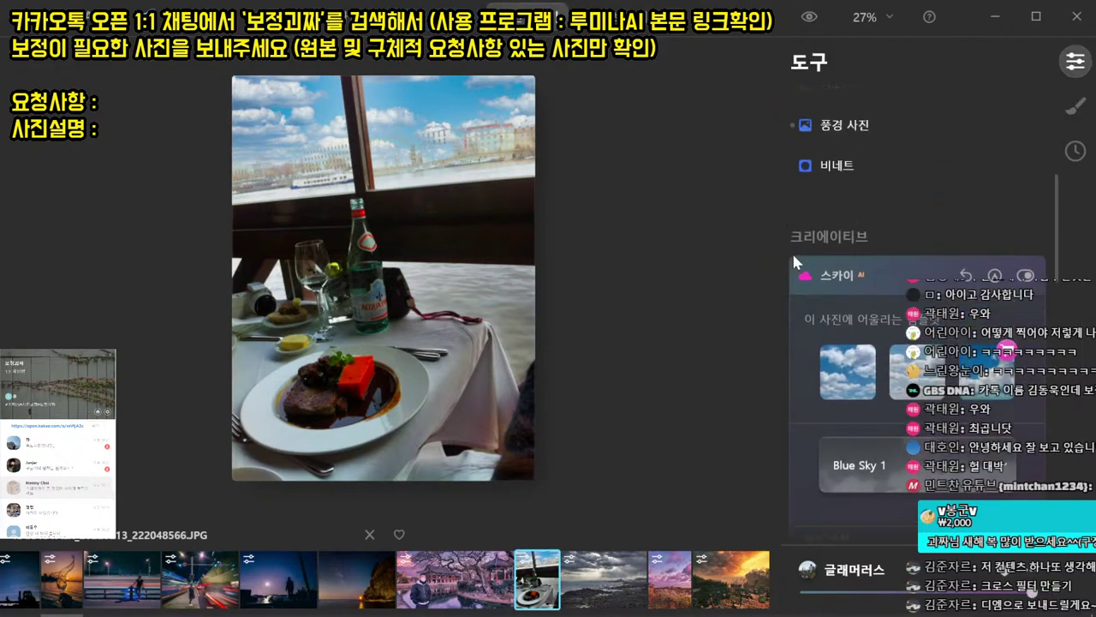
{"action": "scroll", "coordinate": [906, 187], "scroll_direction": "up", "scroll_amount": 4}
{"action": "left_click", "coordinate": [838, 256]}
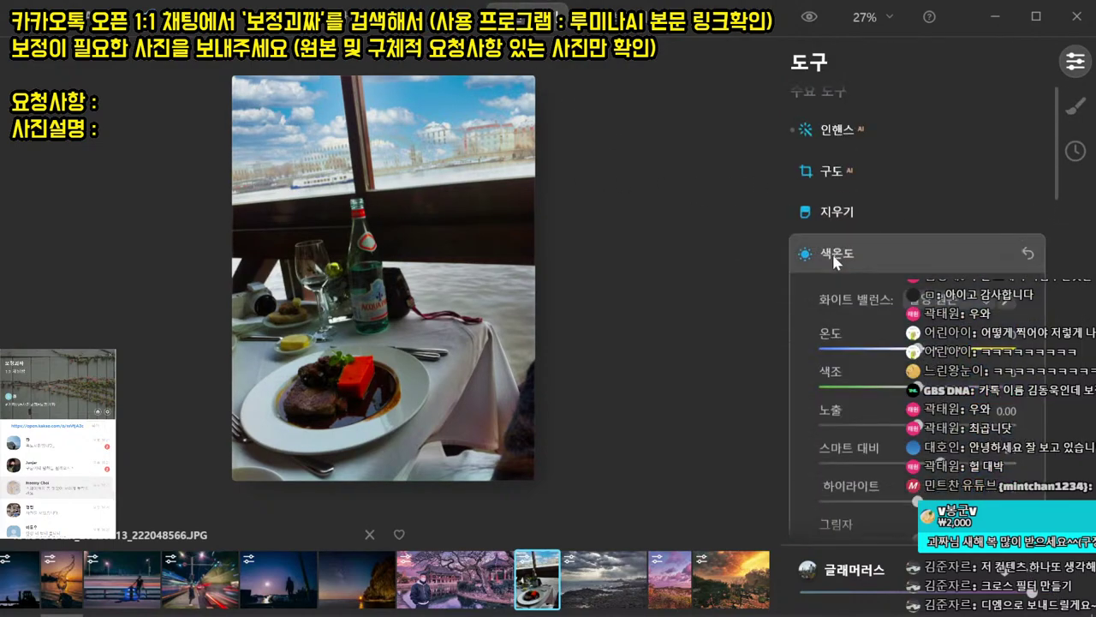
{"action": "left_click_drag", "start_coordinate": [917, 421], "coordinate": [1026, 421]}
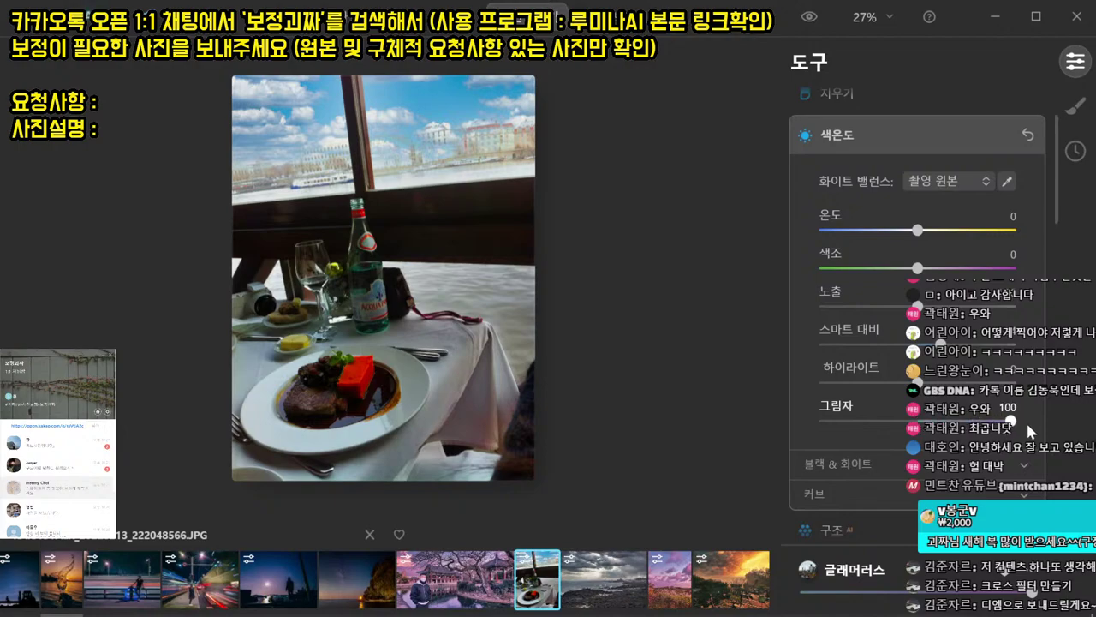
- Compare the retouched steak photo with its original and export the retouched version
{"action": "left_click", "coordinate": [818, 18]}
{"action": "left_click", "coordinate": [817, 17]}
{"action": "left_click", "coordinate": [817, 16]}
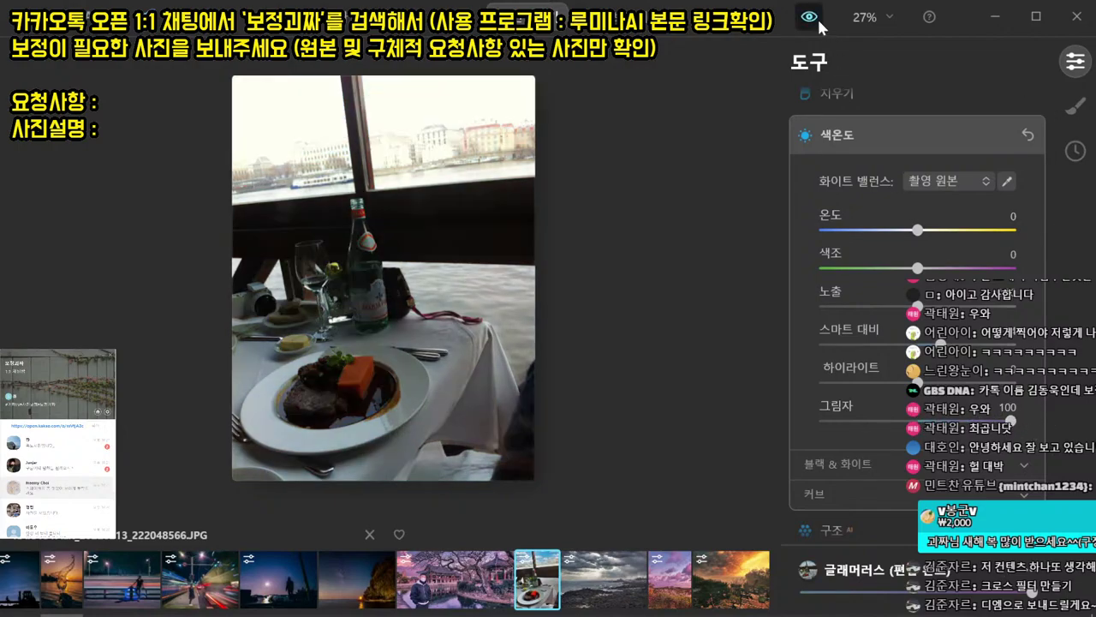
{"action": "left_click", "coordinate": [817, 16]}
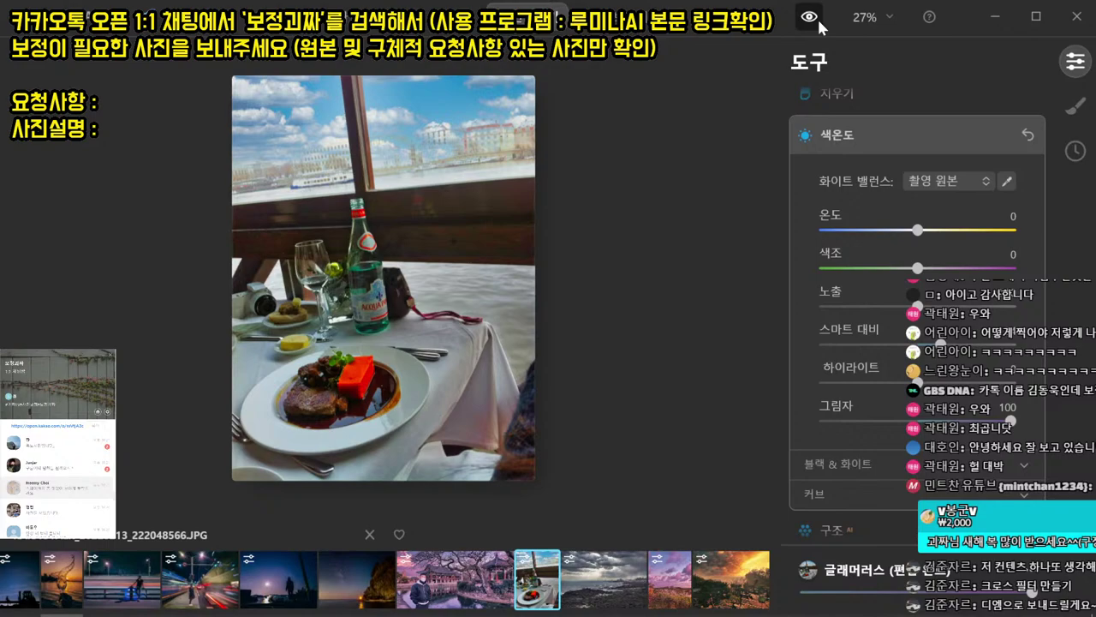
{"action": "key", "text": "ctrl+shift+e"}
{"action": "key", "text": "Return"}
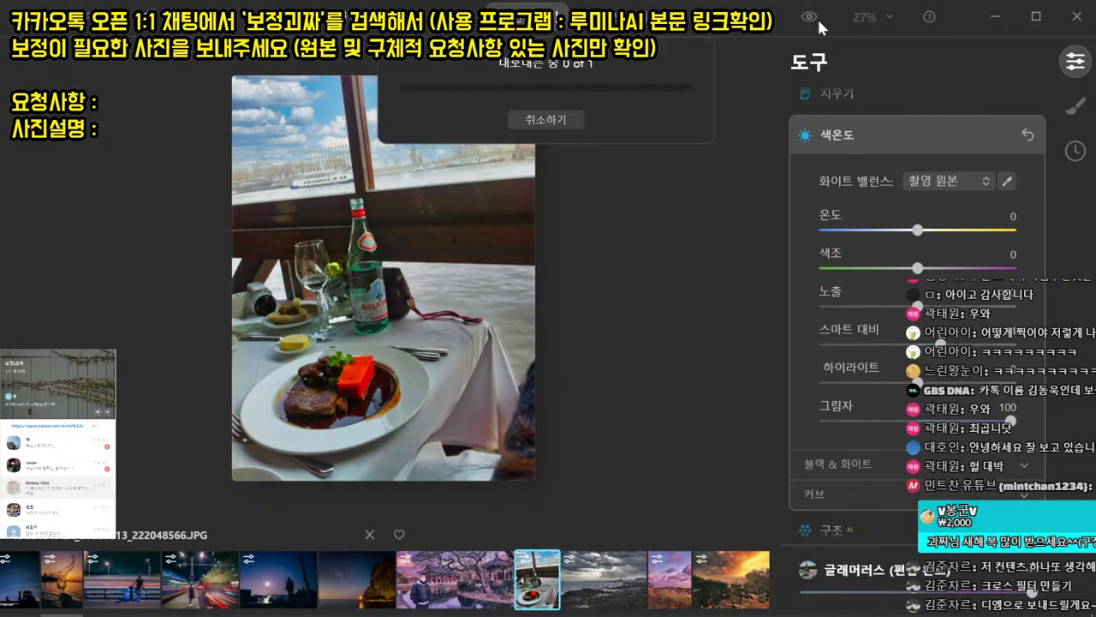
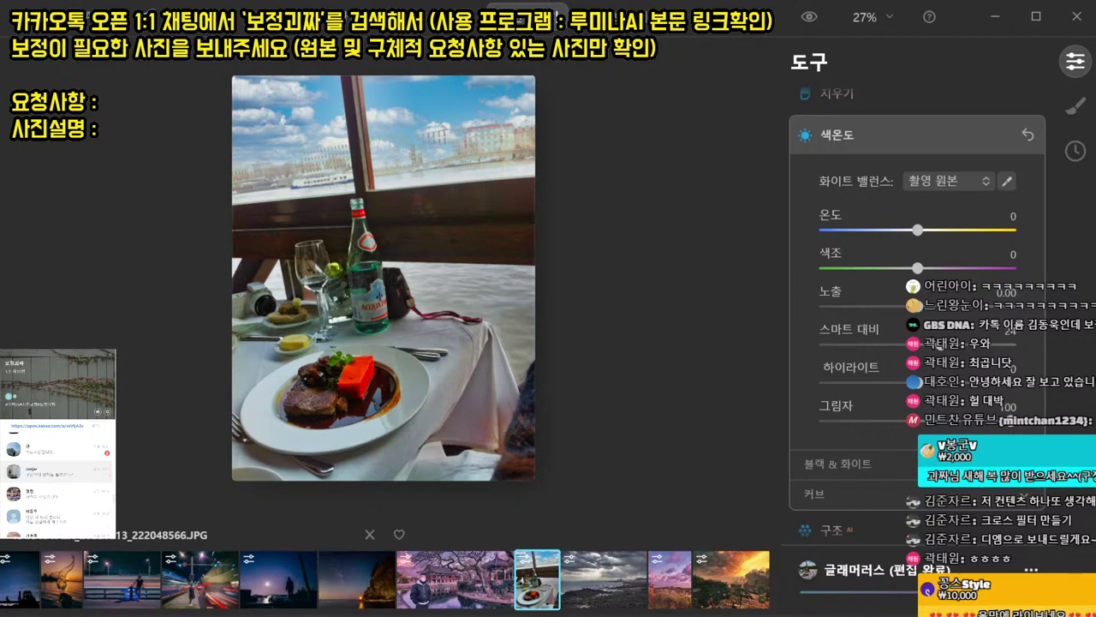
- Open the request chat with the Dokdo photo and examine the island's cliffs, sea and sky up close
{"action": "double_click", "coordinate": [59, 471]}
{"action": "left_click", "coordinate": [335, 165]}
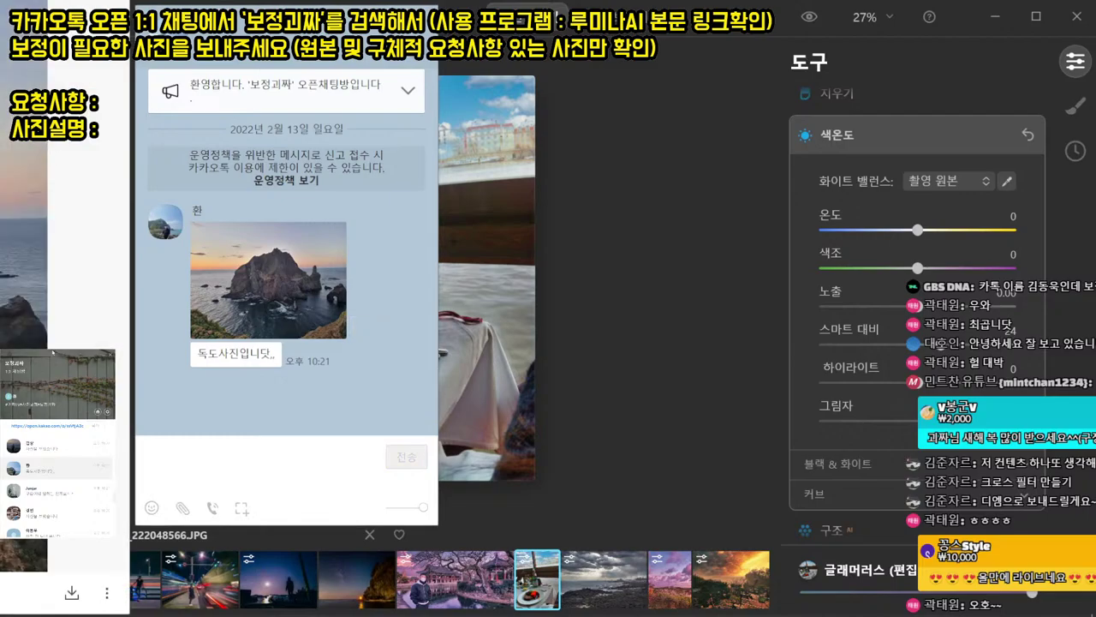
{"action": "left_click_drag", "start_coordinate": [0, 310], "coordinate": [681, 294]}
{"action": "double_click", "coordinate": [682, 295]}
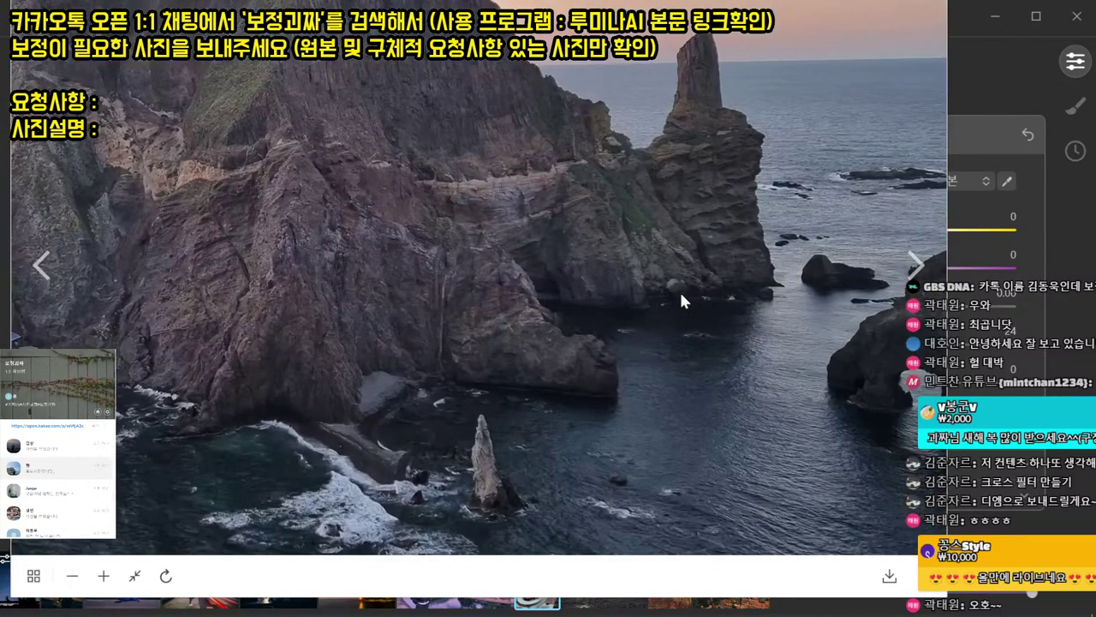
{"action": "double_click", "coordinate": [681, 295]}
{"action": "double_click", "coordinate": [670, 370]}
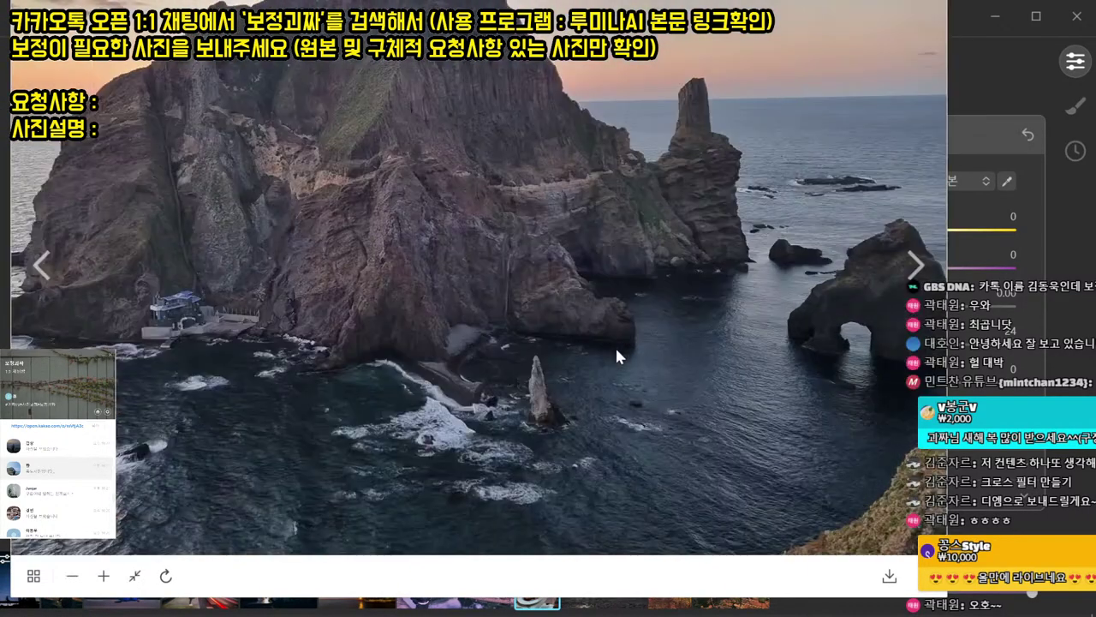
{"action": "left_click_drag", "start_coordinate": [354, 298], "coordinate": [307, 582]}
{"action": "left_click_drag", "start_coordinate": [285, 135], "coordinate": [531, 387]}
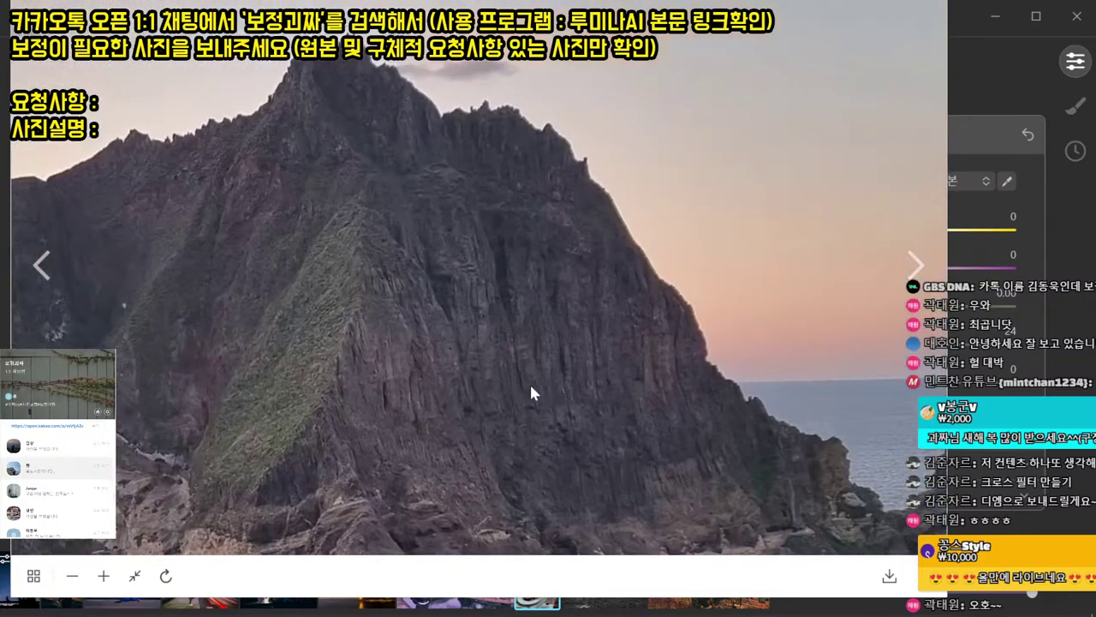
{"action": "left_click_drag", "start_coordinate": [233, 370], "coordinate": [490, 148]}
{"action": "scroll", "coordinate": [490, 149], "scroll_direction": "down", "scroll_amount": 5}
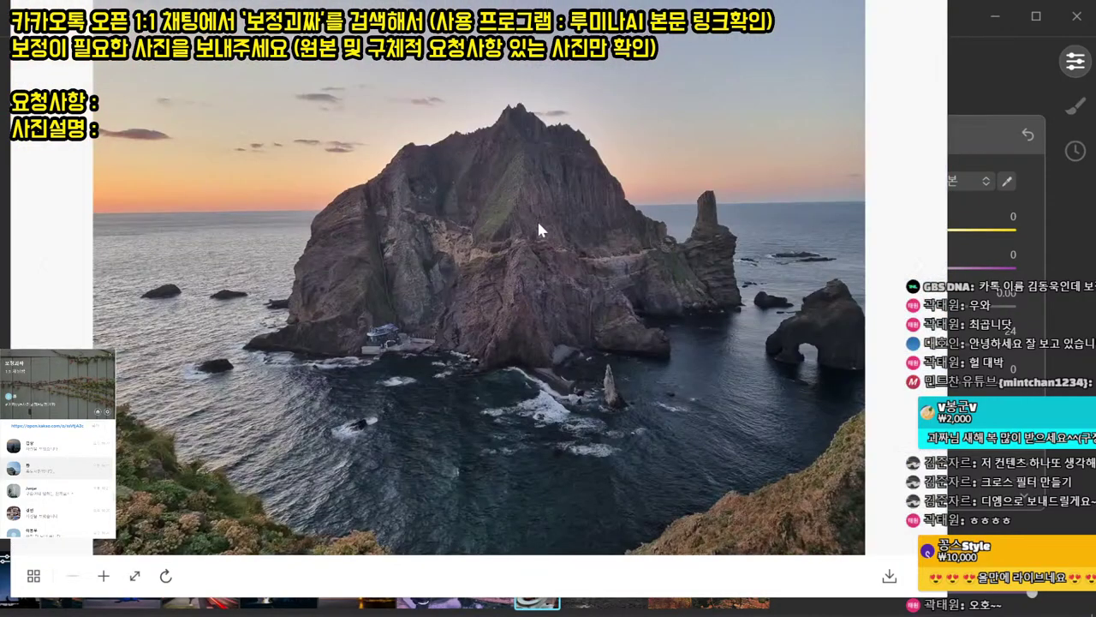
{"action": "scroll", "coordinate": [601, 357], "scroll_direction": "up", "scroll_amount": 3}
{"action": "scroll", "coordinate": [475, 327], "scroll_direction": "down", "scroll_amount": 5}
{"action": "key", "text": "Escape"}
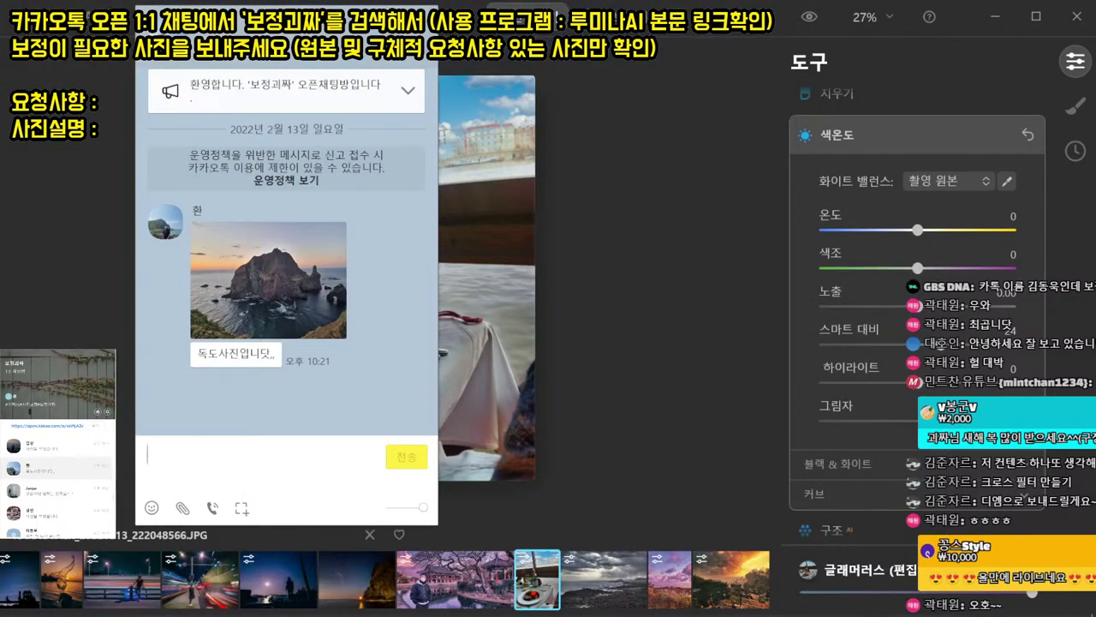
- View the full Dokdo photo once more, and close it together with its chat
{"action": "left_click", "coordinate": [286, 322]}
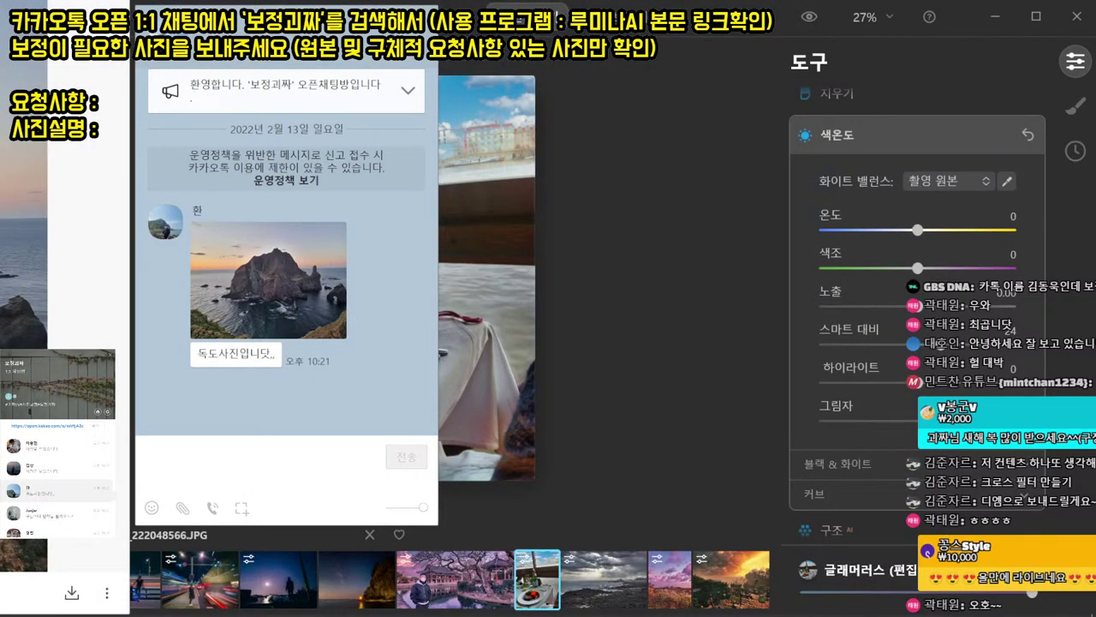
{"action": "left_click_drag", "start_coordinate": [0, 105], "coordinate": [745, 80]}
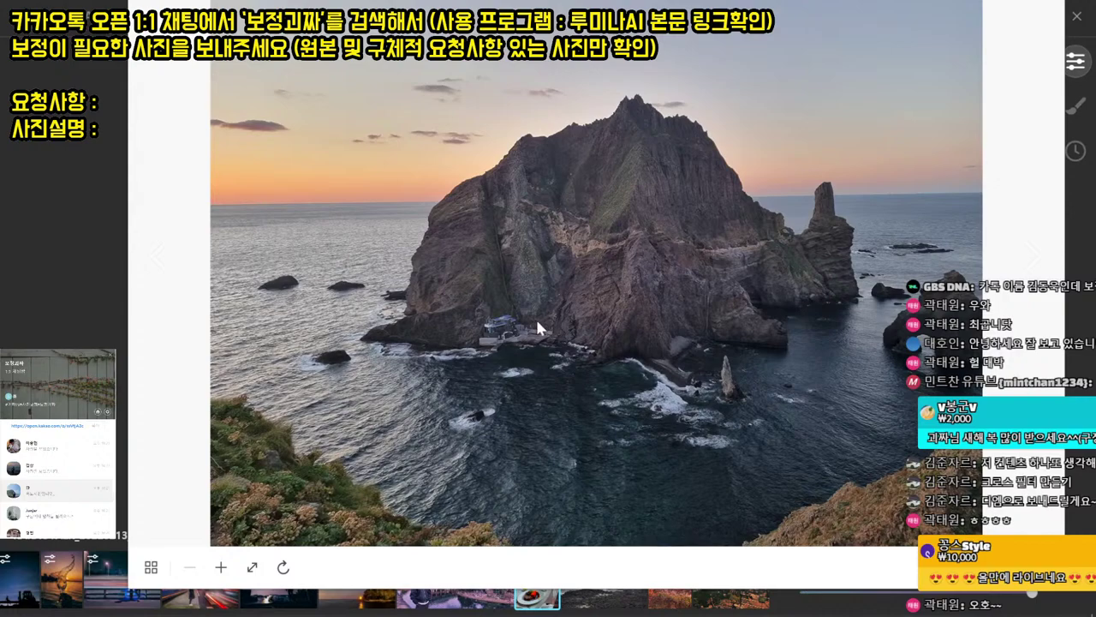
{"action": "key", "text": "Escape"}
{"action": "key", "text": "Escape"}
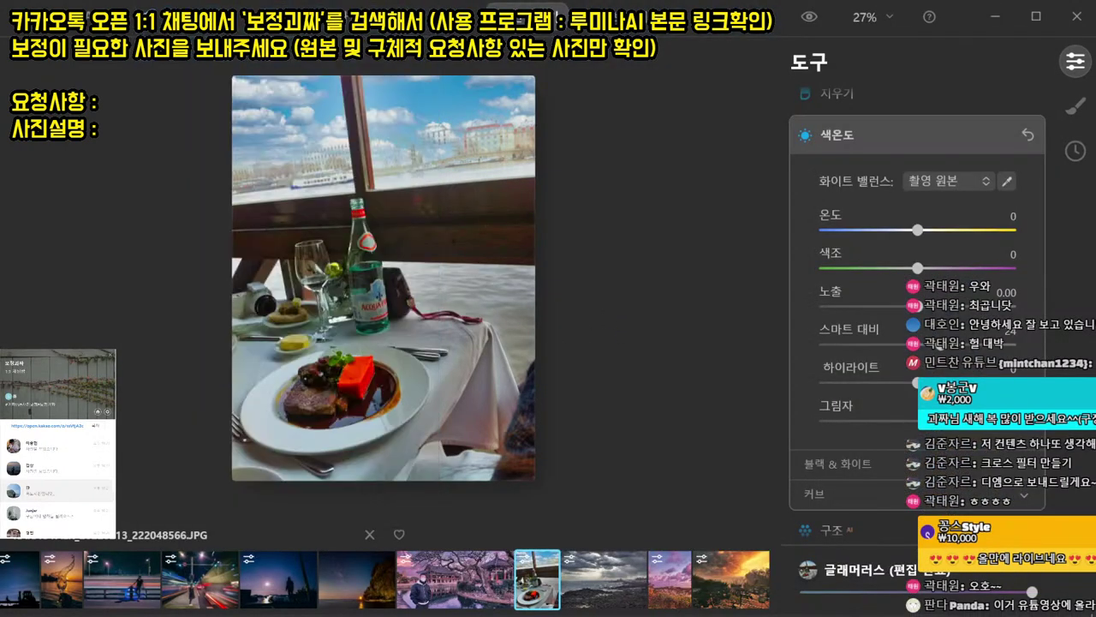
- Examine the night photo of the lit reservoir in the next request chat, and close the chat
{"action": "scroll", "coordinate": [57, 493], "scroll_direction": "up", "scroll_amount": 2}
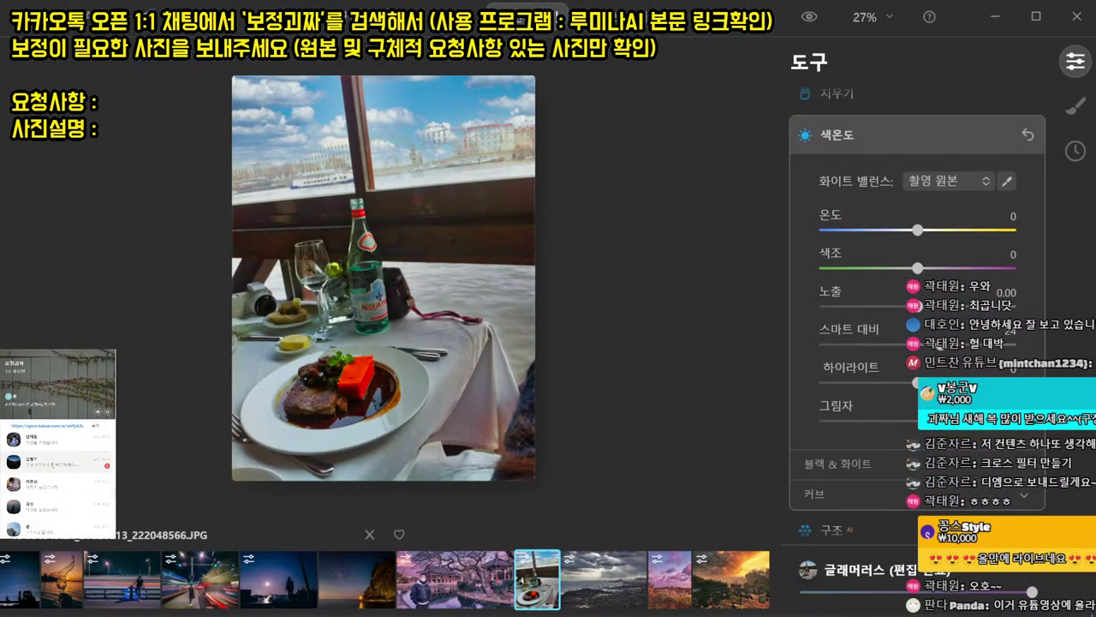
{"action": "double_click", "coordinate": [56, 462]}
{"action": "left_click", "coordinate": [385, 114]}
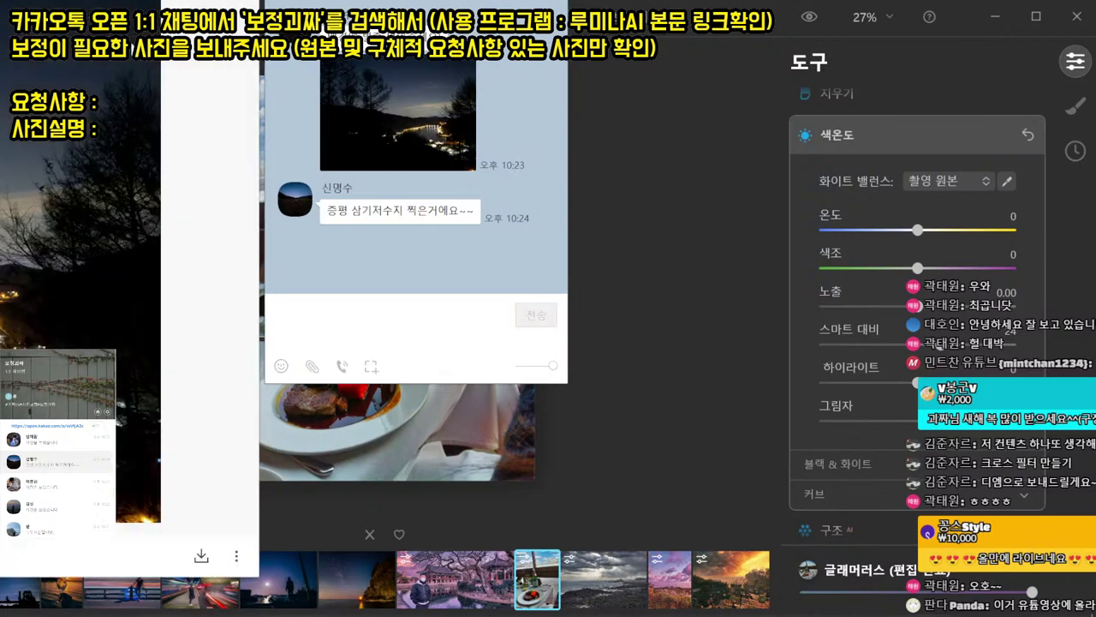
{"action": "left_click_drag", "start_coordinate": [8, 1], "coordinate": [573, 5]}
{"action": "scroll", "coordinate": [505, 178], "scroll_direction": "up", "scroll_amount": 3}
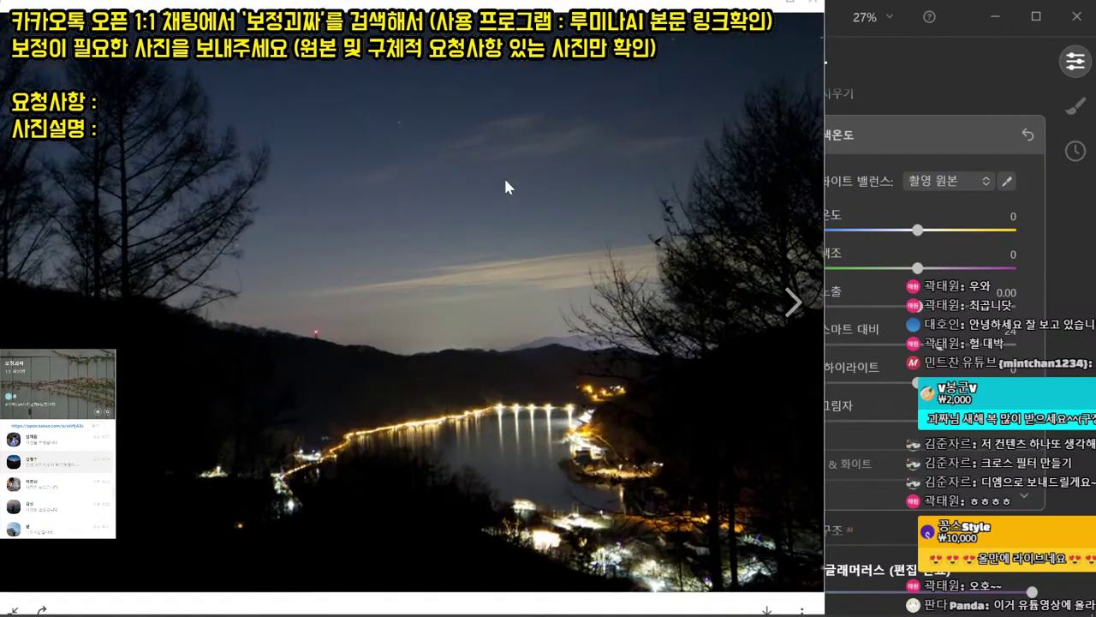
{"action": "left_click_drag", "start_coordinate": [505, 179], "coordinate": [332, 494]}
{"action": "left_click_drag", "start_coordinate": [423, 178], "coordinate": [276, 396]}
{"action": "scroll", "coordinate": [278, 394], "scroll_direction": "down", "scroll_amount": 3}
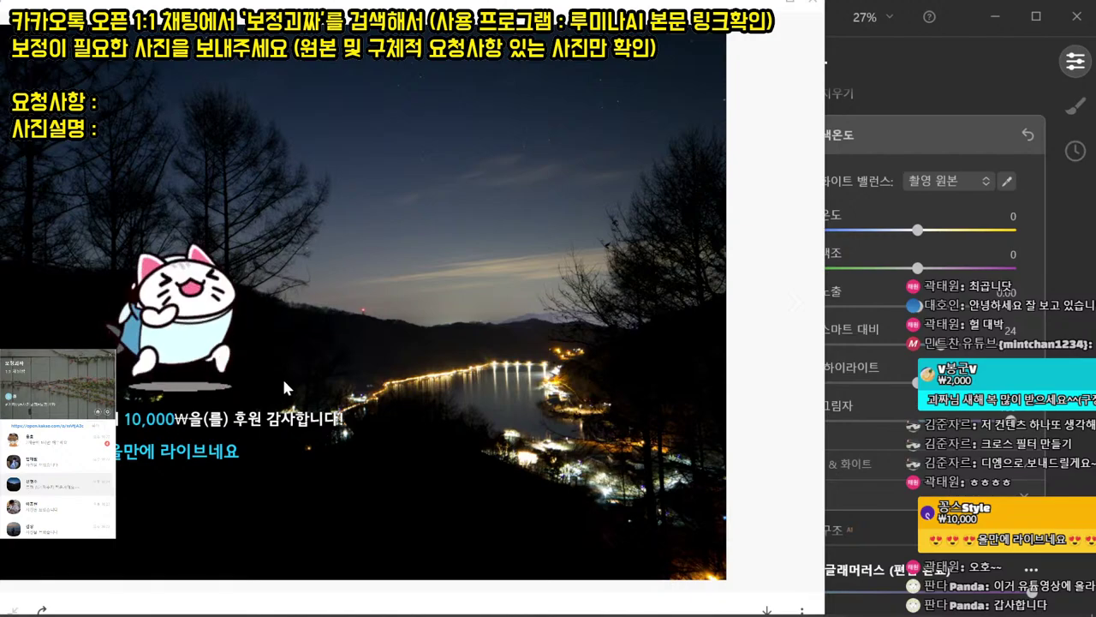
{"action": "key", "text": "Escape"}
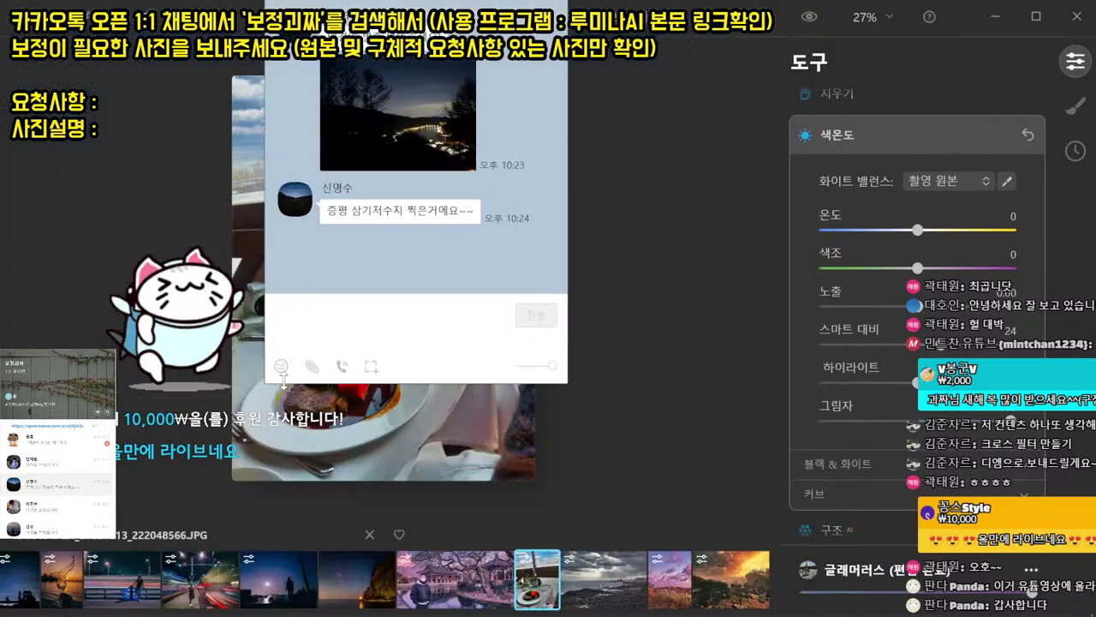
{"action": "key", "text": "Escape"}
- Open the request chat that contains the cake photo
{"action": "scroll", "coordinate": [57, 480], "scroll_direction": "up", "scroll_amount": 2}
{"action": "double_click", "coordinate": [57, 478]}
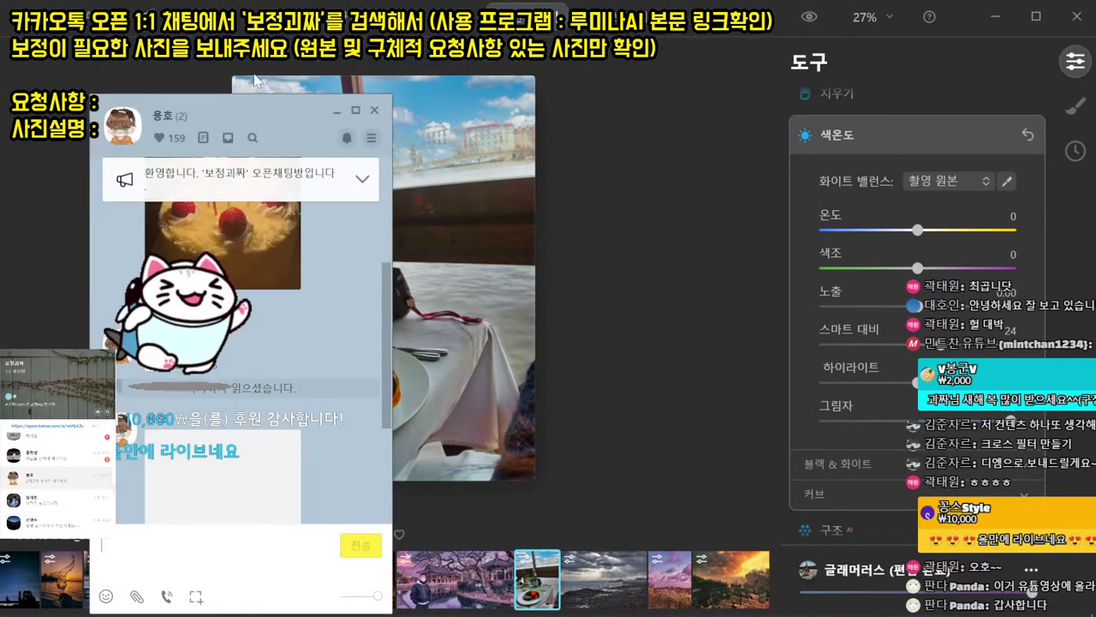
- Download the wind turbine photo sent in the open chat and close the chat window
{"action": "scroll", "coordinate": [248, 420], "scroll_direction": "down", "scroll_amount": 5}
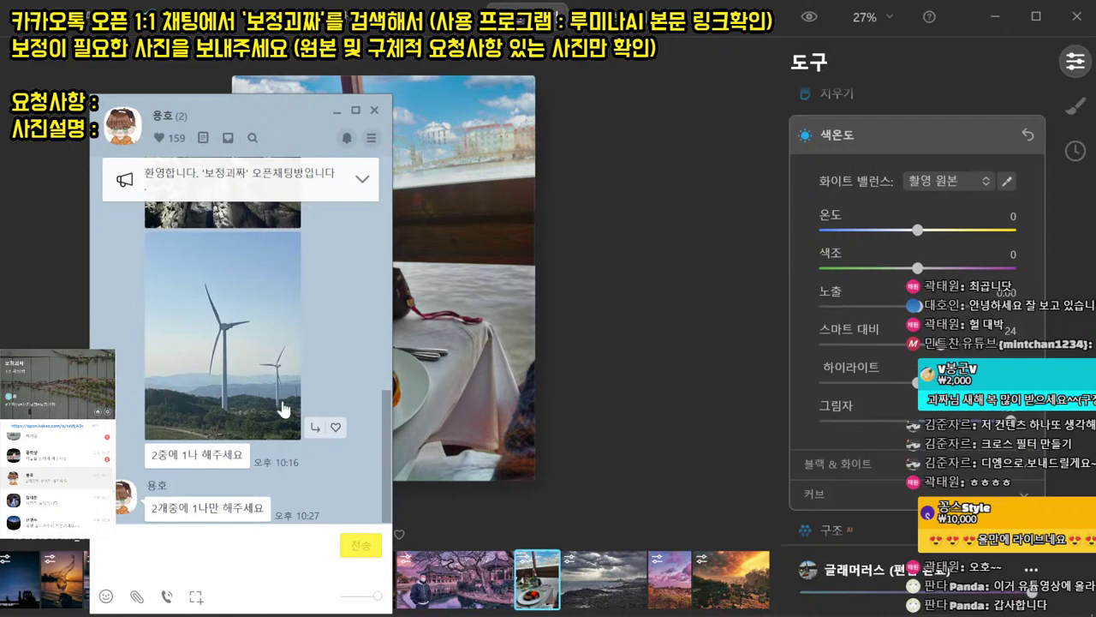
{"action": "left_click", "coordinate": [283, 409]}
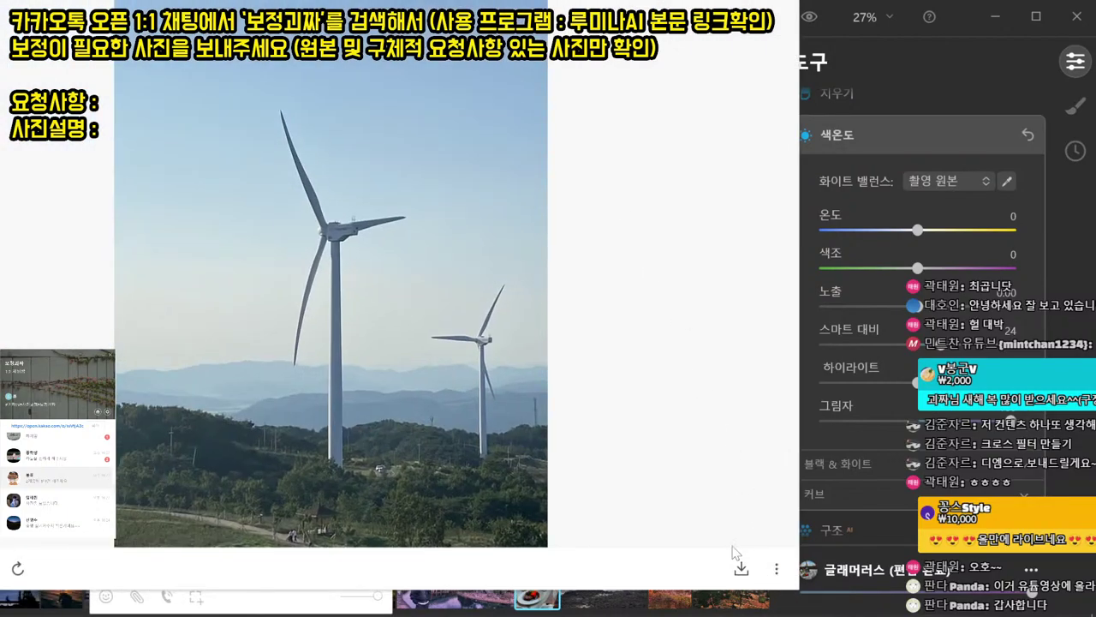
{"action": "left_click", "coordinate": [742, 569]}
{"action": "key", "text": "Return"}
{"action": "key", "text": "Escape"}
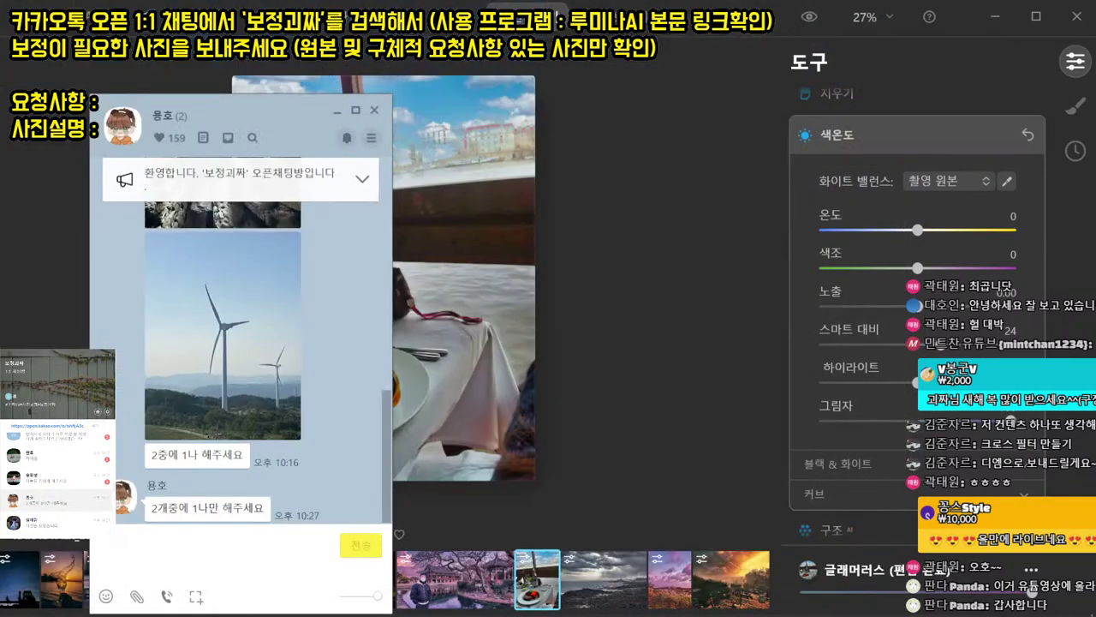
{"action": "left_click_drag", "start_coordinate": [222, 101], "coordinate": [203, 96]}
{"action": "key", "text": "Escape"}
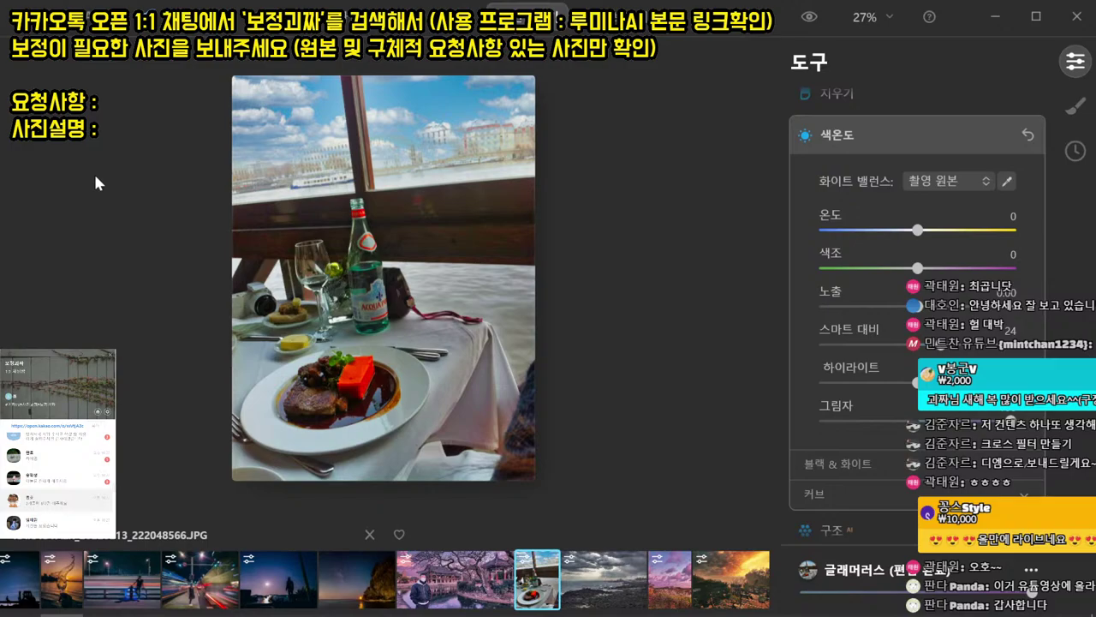
- Open the downloaded wind turbine photo and apply the 글래머러스 template from the landscape collection
{"action": "key", "text": "ctrl+o"}
{"action": "left_click", "coordinate": [812, 160]}
{"action": "double_click", "coordinate": [812, 159]}
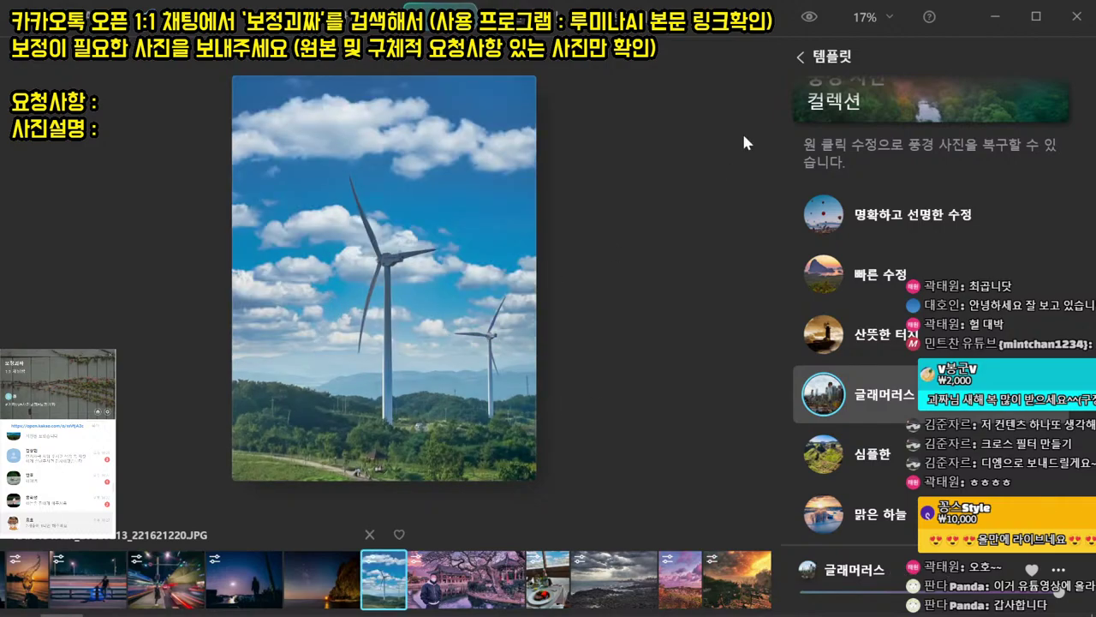
- Export the edited wind turbine photo
{"action": "key", "text": "ctrl+shift+e"}
{"action": "key", "text": "Return"}
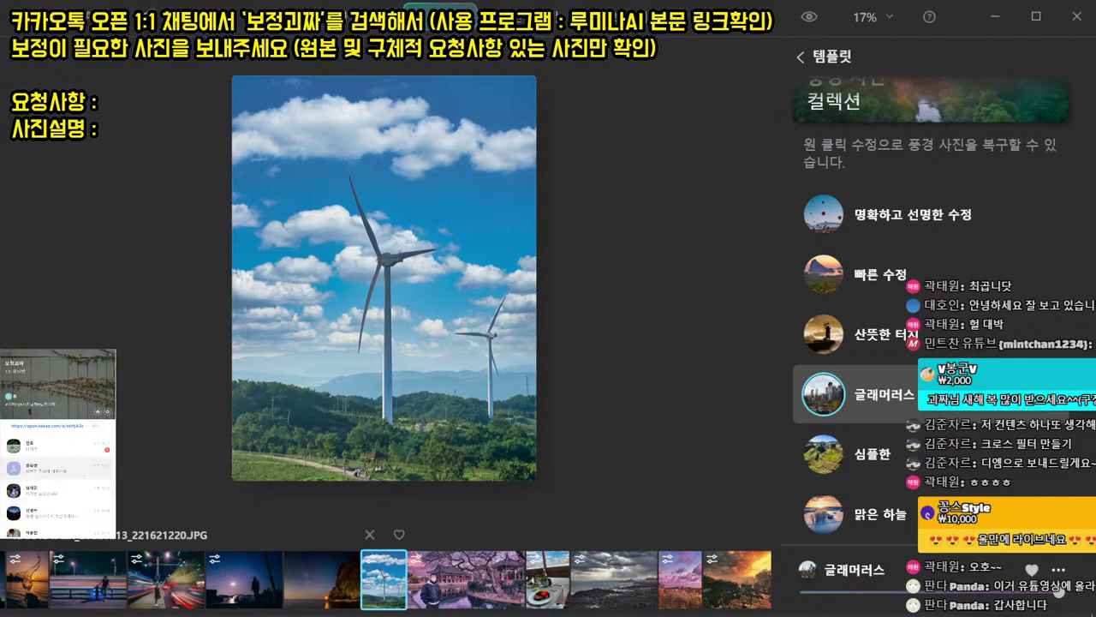
- Examine the full-size sunset silhouette photo in the chat asking for a deeper sky, and close that chat
{"action": "left_click", "coordinate": [229, 215]}
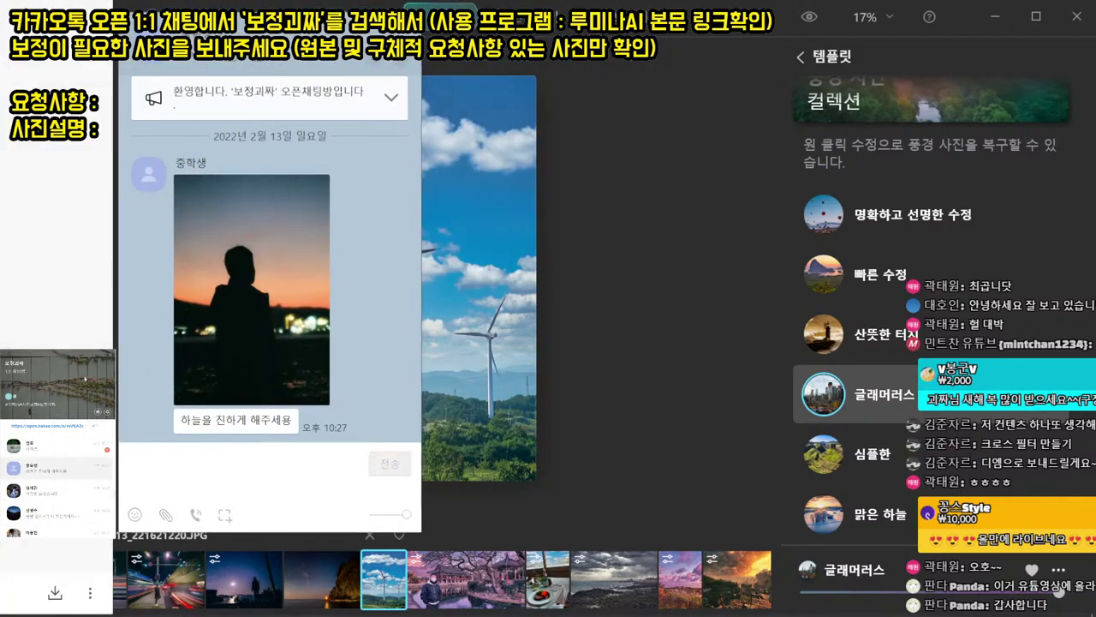
{"action": "left_click", "coordinate": [254, 210]}
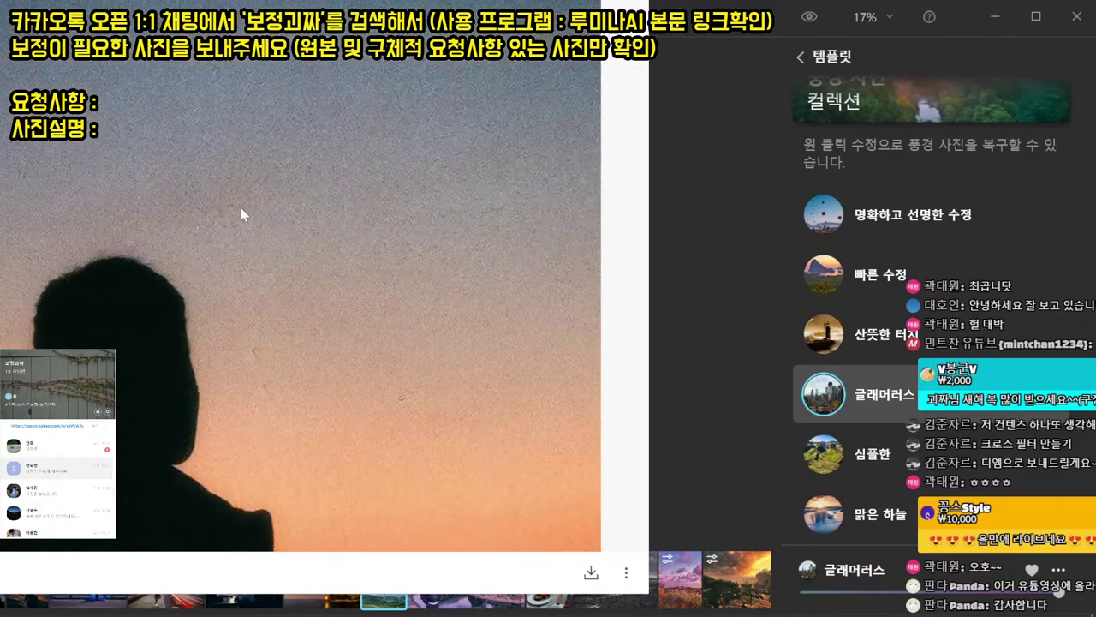
{"action": "scroll", "coordinate": [129, 67], "scroll_direction": "down", "scroll_amount": 5}
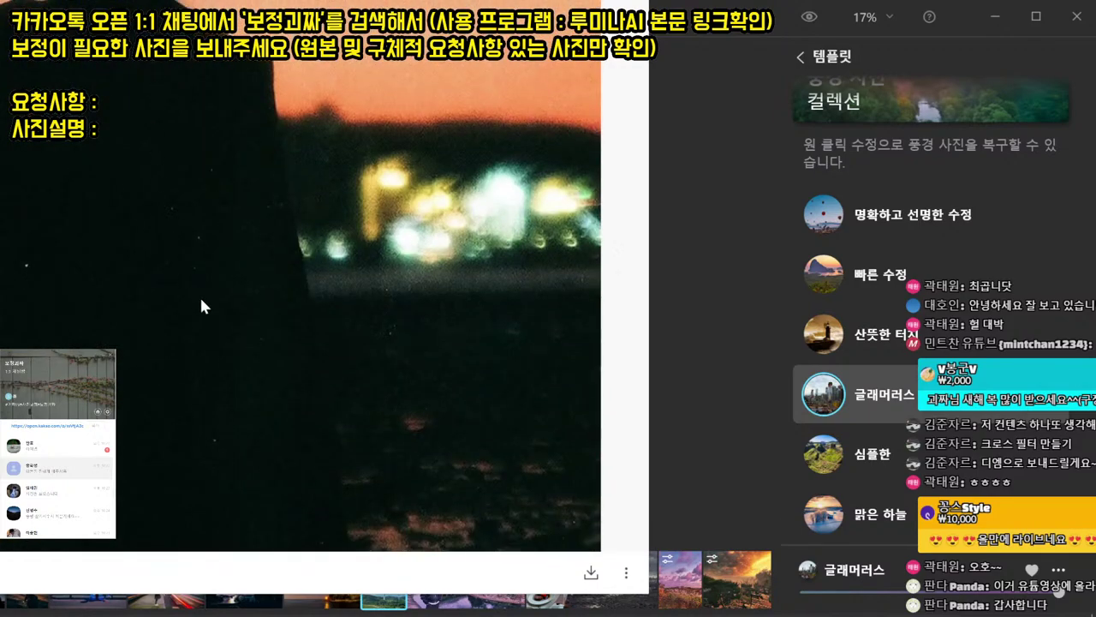
{"action": "scroll", "coordinate": [202, 306], "scroll_direction": "down", "scroll_amount": 2}
{"action": "left_click", "coordinate": [634, 9]}
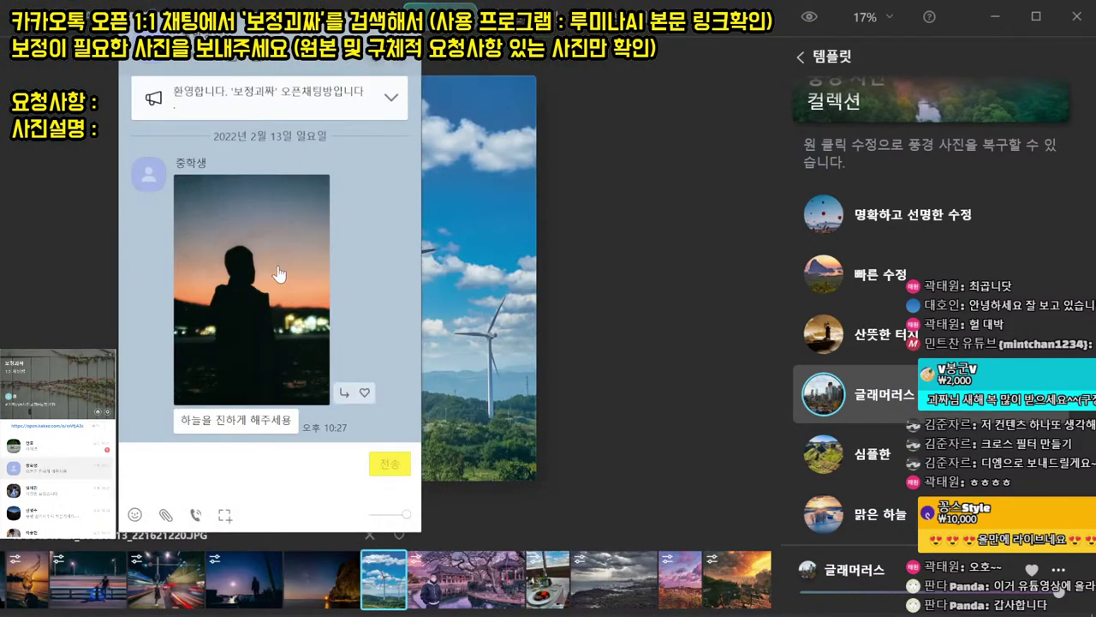
{"action": "key", "text": "Escape"}
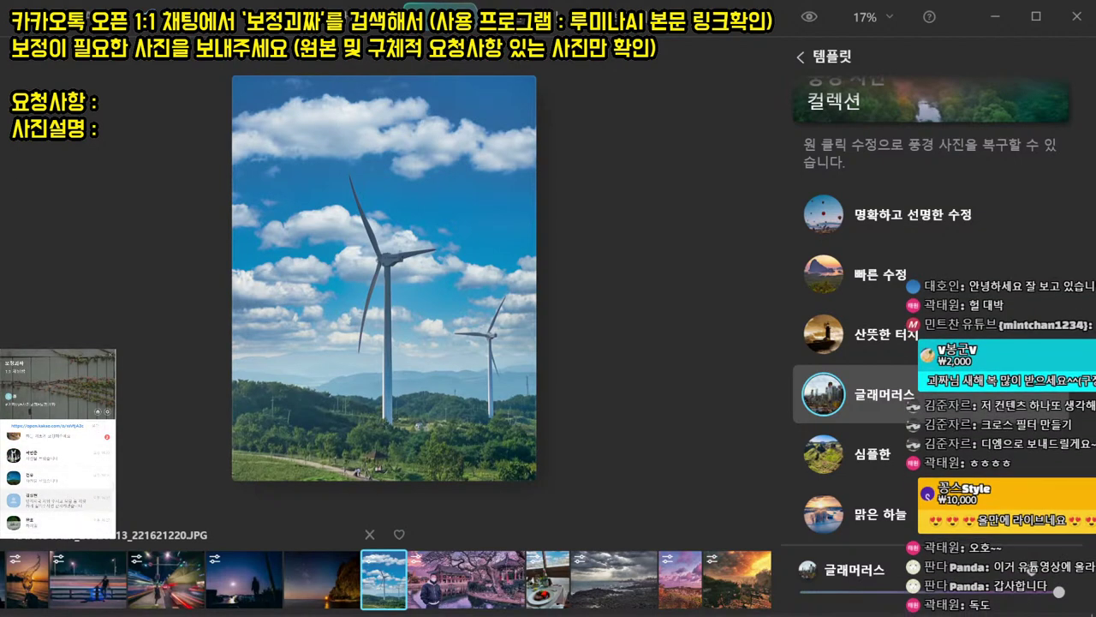
- Download the sideways sunset sea photo from the next requester's chat and close the chat
{"action": "left_click_drag", "start_coordinate": [463, 0], "coordinate": [361, 105]}
{"action": "left_click", "coordinate": [298, 342]}
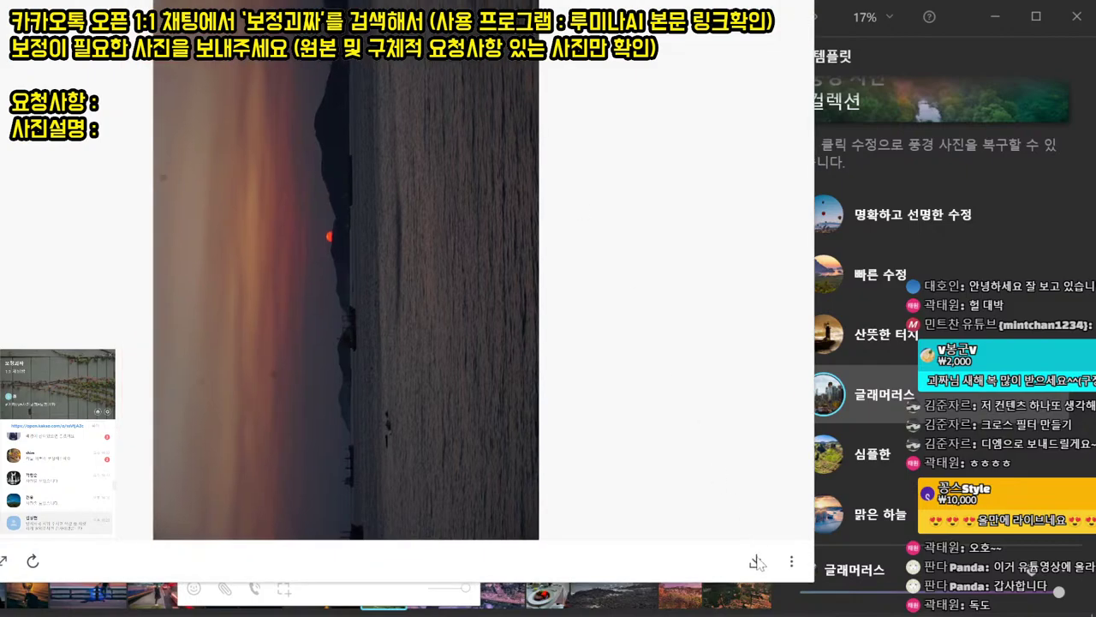
{"action": "left_click", "coordinate": [754, 561]}
{"action": "key", "text": "Return"}
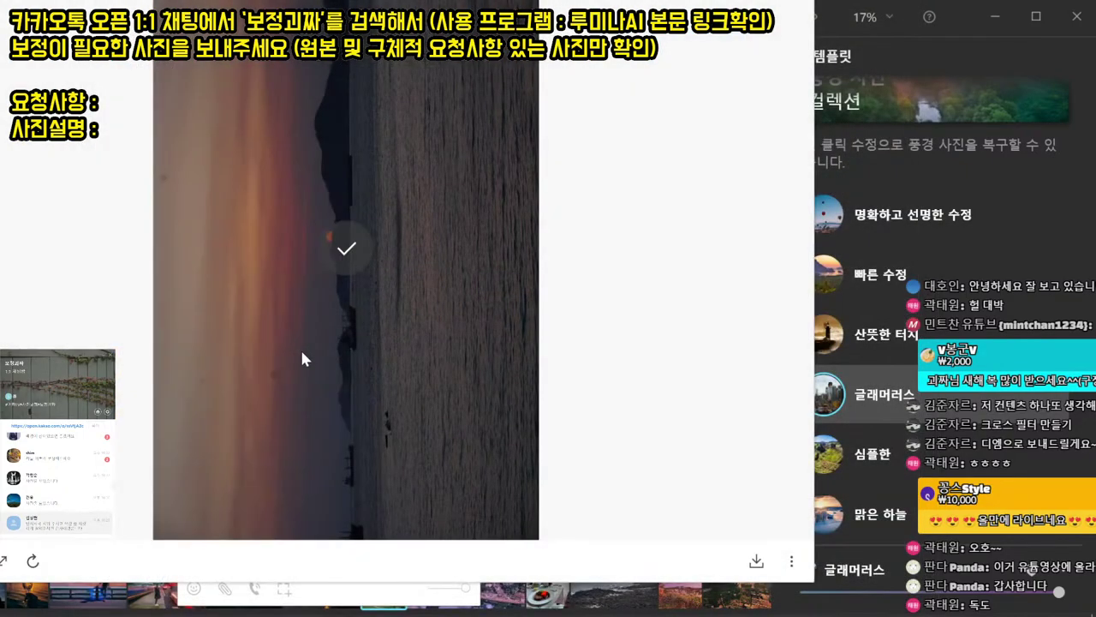
{"action": "key", "text": "Escape"}
{"action": "key", "text": "Escape"}
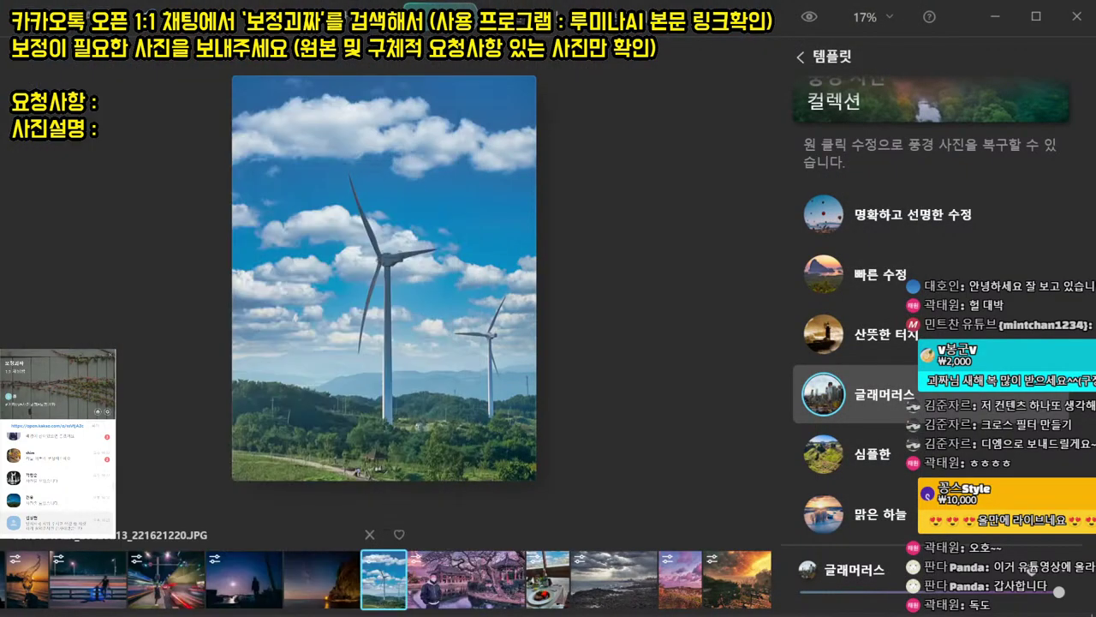
- Switch to Photoshop, open the downloaded sunset sea photo and rotate the image 90° clockwise
{"action": "left_click", "coordinate": [105, 615]}
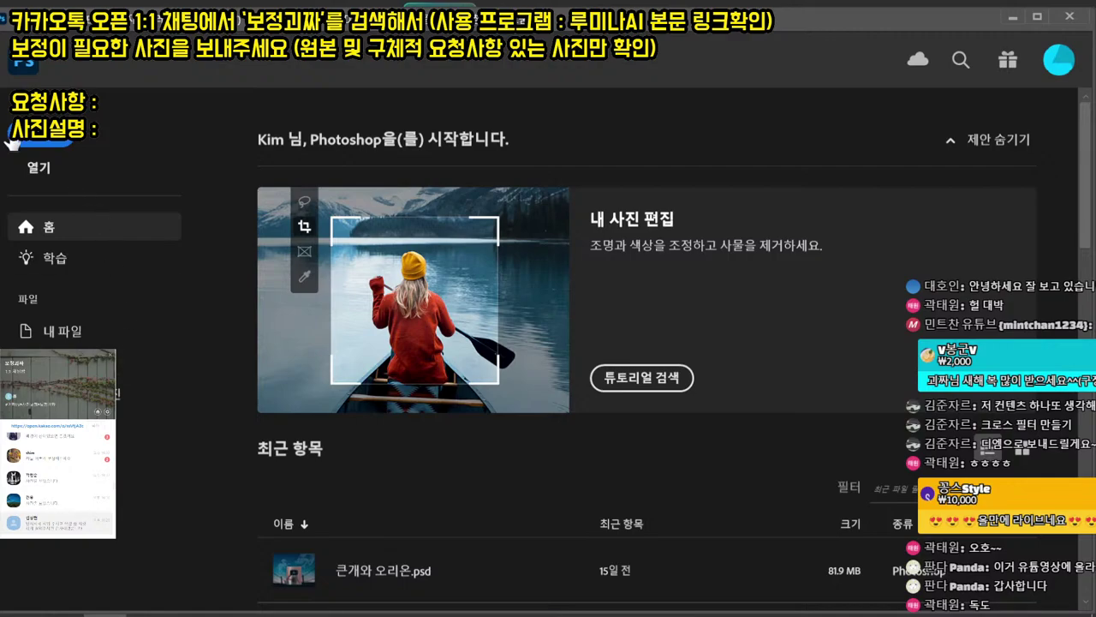
{"action": "left_click_drag", "start_coordinate": [2, 216], "coordinate": [193, 238]}
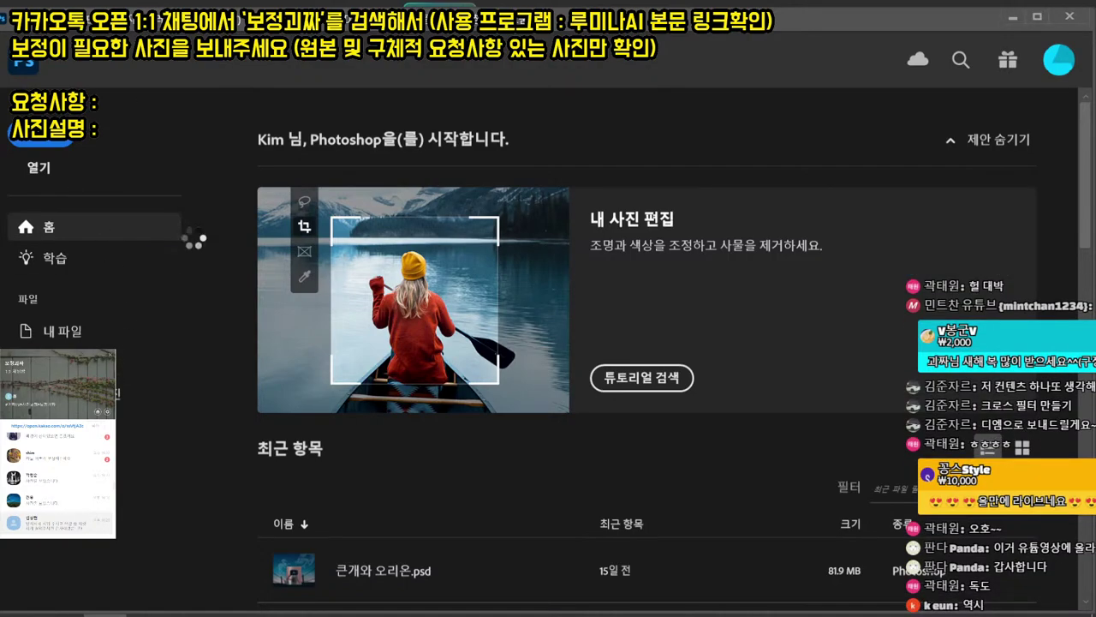
{"action": "key", "text": "Escape"}
{"action": "left_click", "coordinate": [116, 9]}
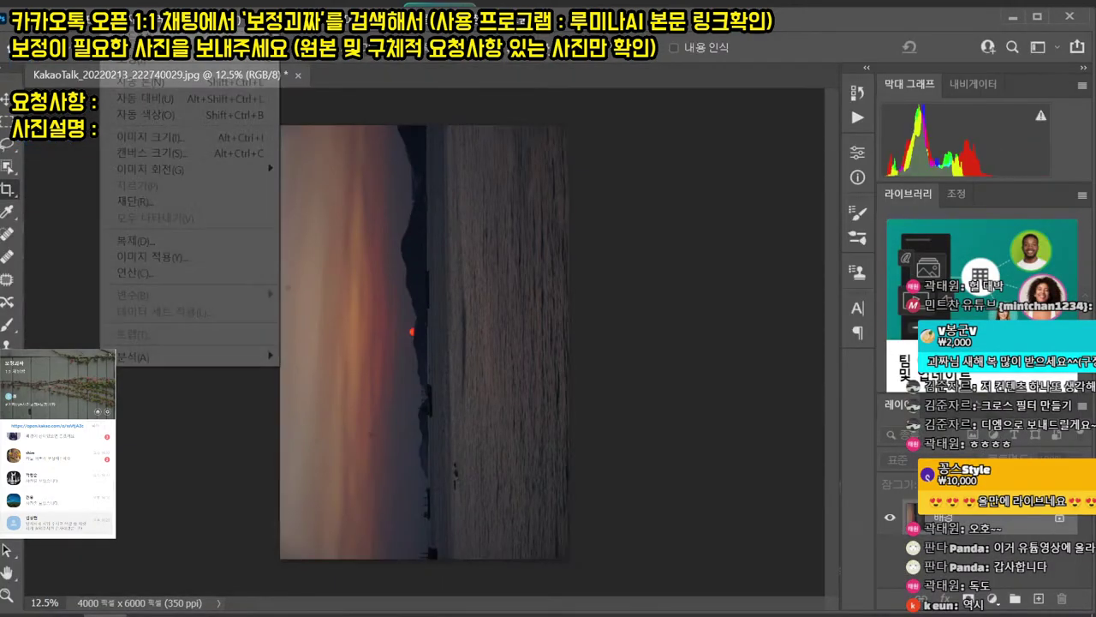
{"action": "mouse_move", "coordinate": [191, 169]}
{"action": "left_click", "coordinate": [318, 186]}
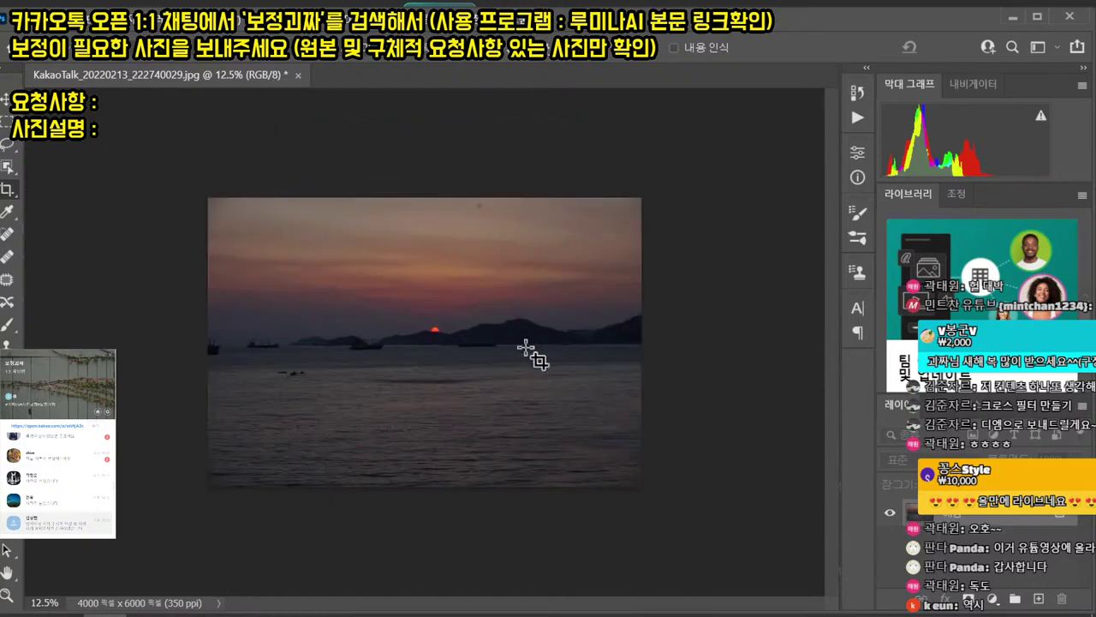
- Remove the two dark dust spots in the sky above the ships with the Spot Healing Brush
{"action": "left_click_drag", "start_coordinate": [339, 273], "coordinate": [425, 288]}
{"action": "left_click_drag", "start_coordinate": [391, 296], "coordinate": [430, 277]}
{"action": "left_click", "coordinate": [10, 171]}
{"action": "left_click", "coordinate": [10, 234]}
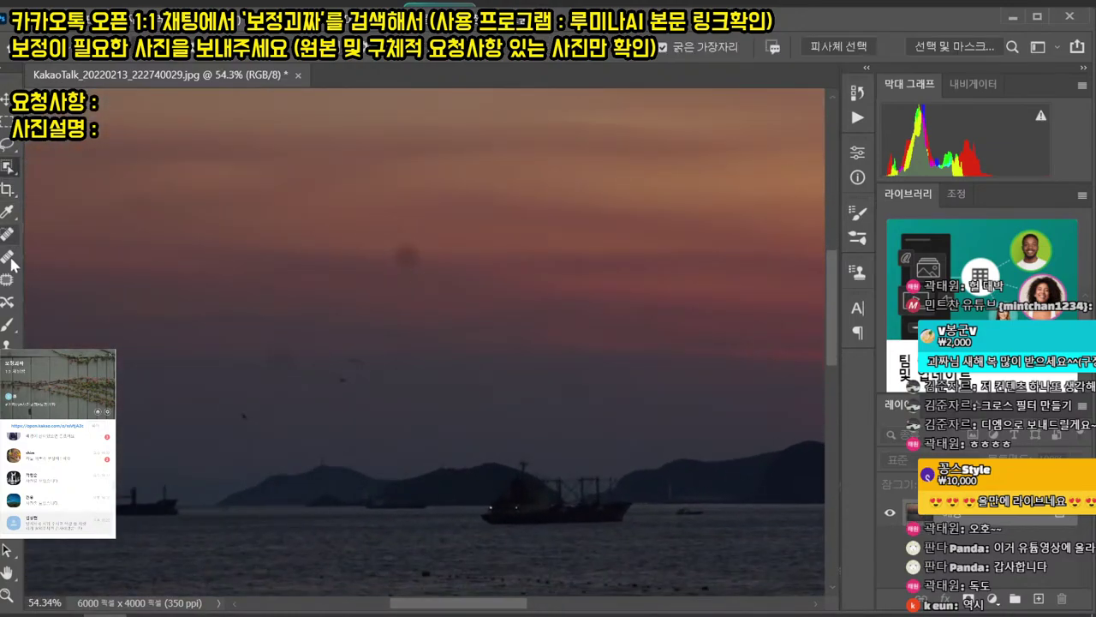
{"action": "mouse_move", "coordinate": [299, 357]}
{"action": "left_mouse_down"}
{"action": "mouse_move", "coordinate": [314, 355]}
{"action": "mouse_move", "coordinate": [285, 358]}
{"action": "left_mouse_up"}
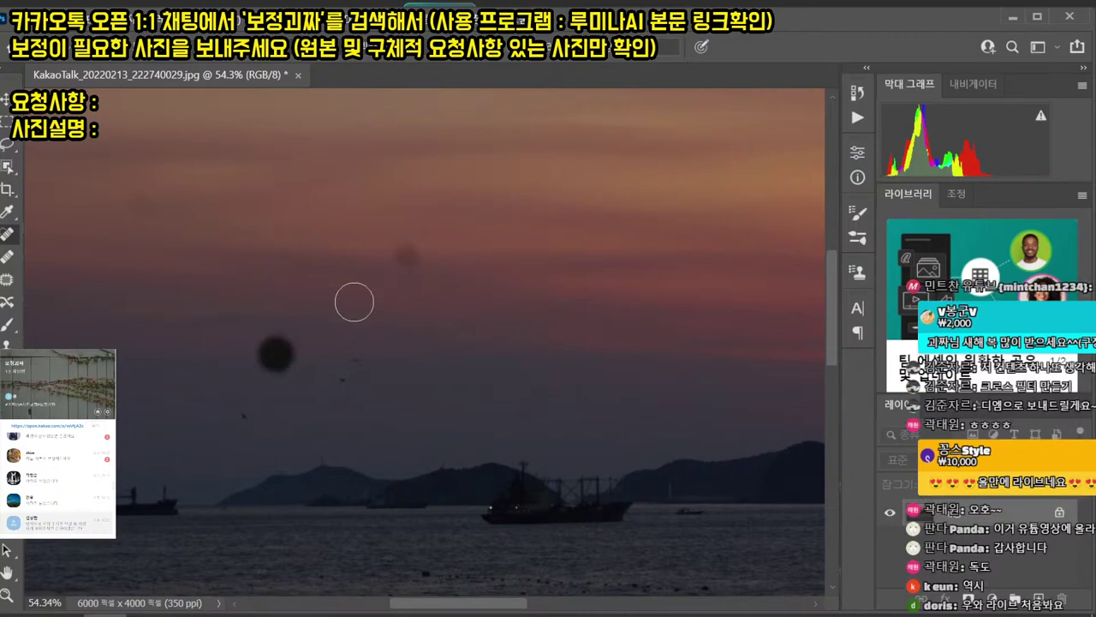
{"action": "left_click", "coordinate": [408, 254]}
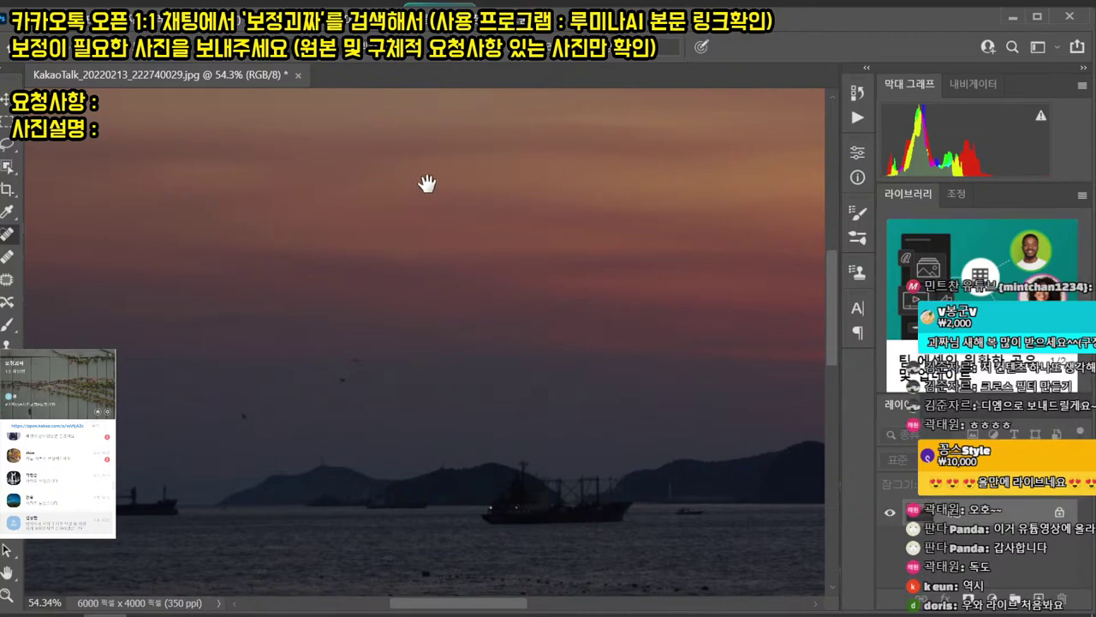
- Heal the dust spots across the upper middle part of the sky
{"action": "left_click_drag", "start_coordinate": [423, 183], "coordinate": [428, 471]}
{"action": "left_click", "coordinate": [169, 285]}
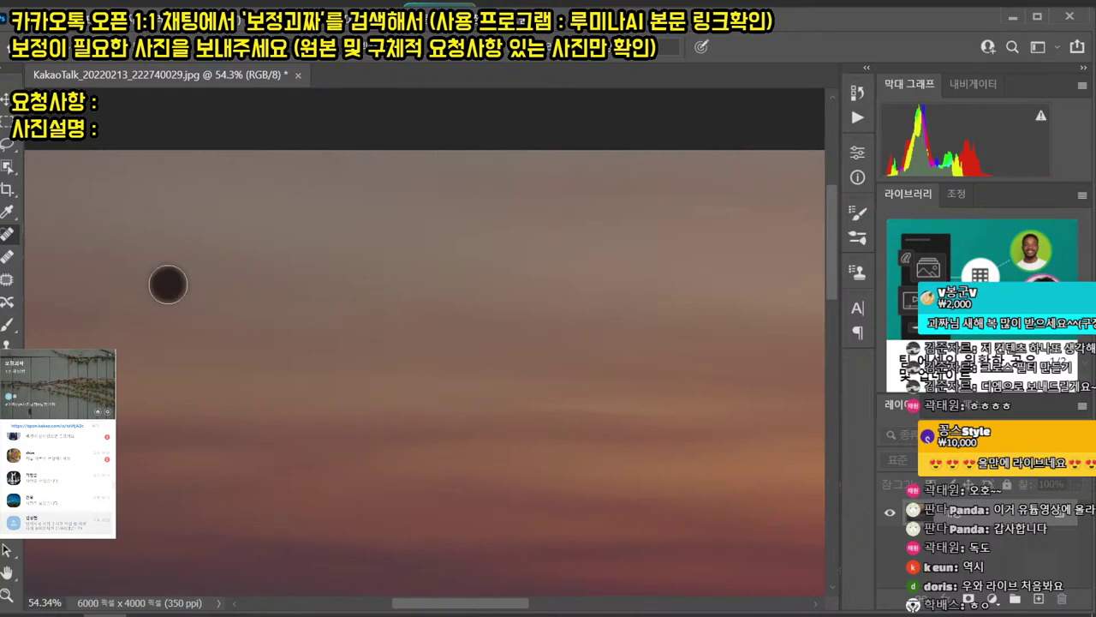
{"action": "left_click_drag", "start_coordinate": [423, 291], "coordinate": [368, 291]}
{"action": "left_click_drag", "start_coordinate": [553, 292], "coordinate": [343, 327]}
{"action": "left_click_drag", "start_coordinate": [513, 286], "coordinate": [565, 292]}
{"action": "left_click", "coordinate": [516, 245]}
- Heal the remaining dust spots in the upper right part of the sky
{"action": "mouse_move", "coordinate": [651, 391]}
{"action": "left_mouse_down"}
{"action": "mouse_move", "coordinate": [321, 180]}
{"action": "mouse_move", "coordinate": [325, 238]}
{"action": "left_mouse_up"}
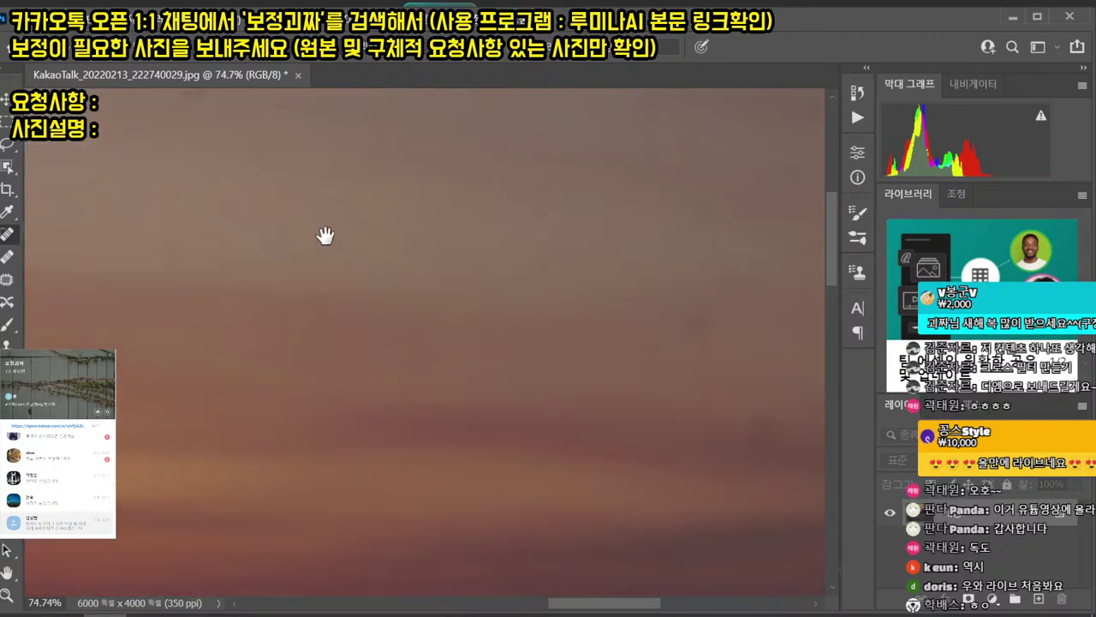
{"action": "left_click_drag", "start_coordinate": [227, 120], "coordinate": [194, 108]}
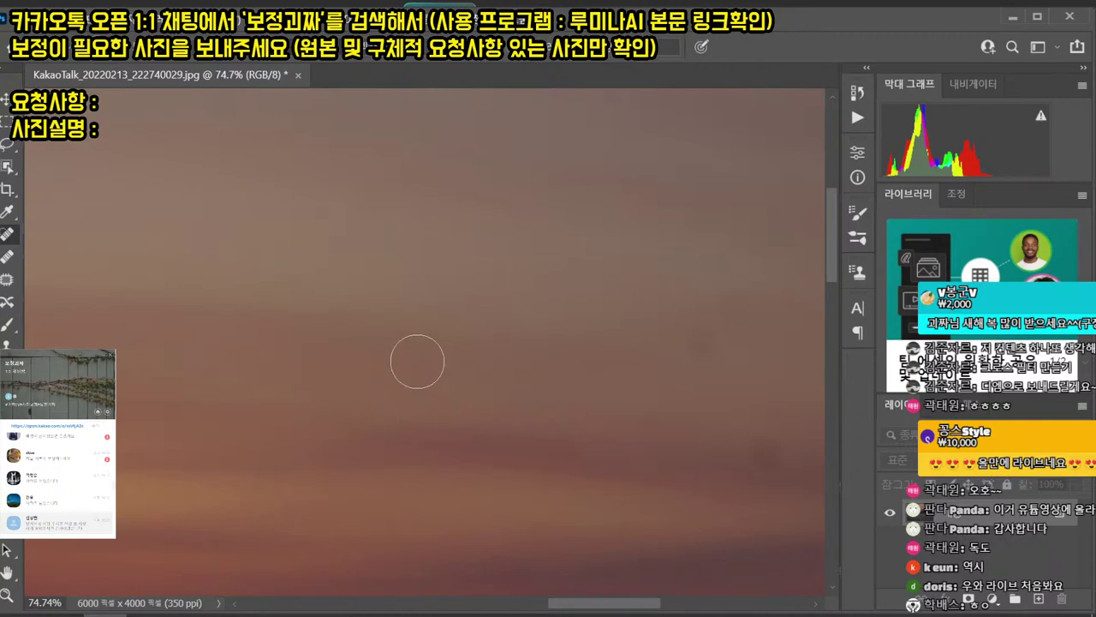
{"action": "left_click_drag", "start_coordinate": [522, 348], "coordinate": [318, 262]}
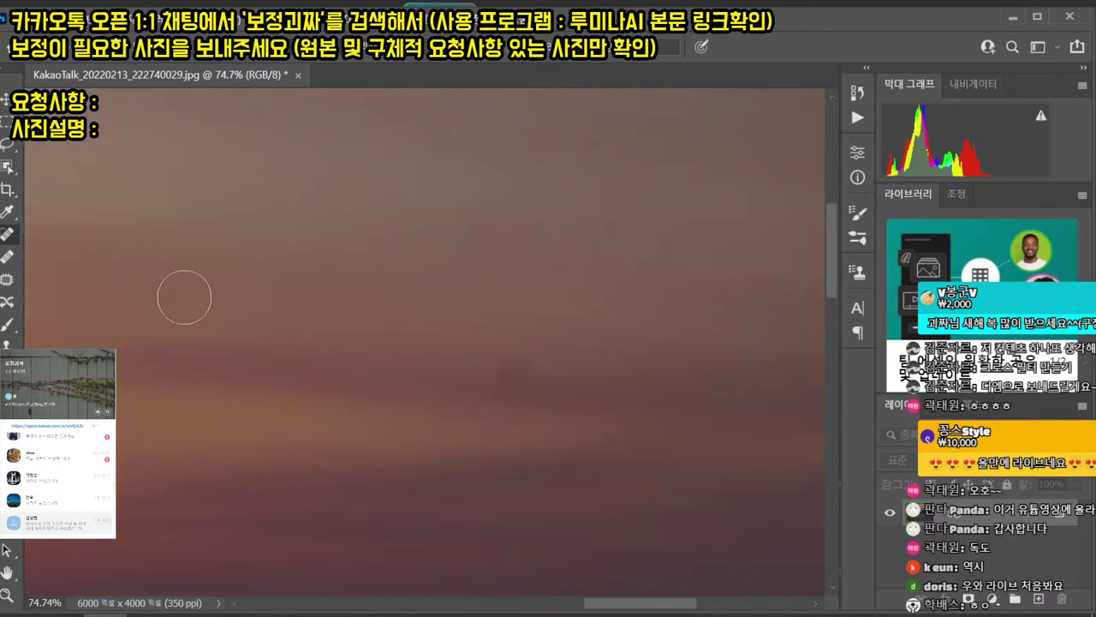
{"action": "left_click", "coordinate": [173, 298]}
{"action": "left_click", "coordinate": [516, 368]}
{"action": "left_click", "coordinate": [495, 200]}
{"action": "left_click", "coordinate": [606, 151]}
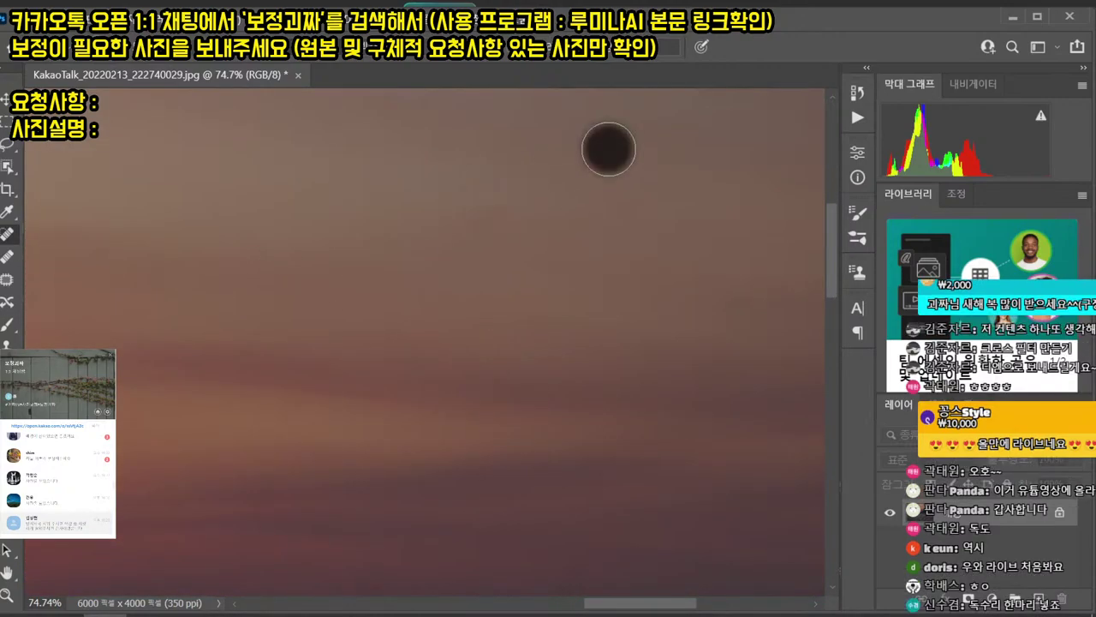
{"action": "left_click_drag", "start_coordinate": [531, 392], "coordinate": [465, 457]}
{"action": "left_click", "coordinate": [326, 454]}
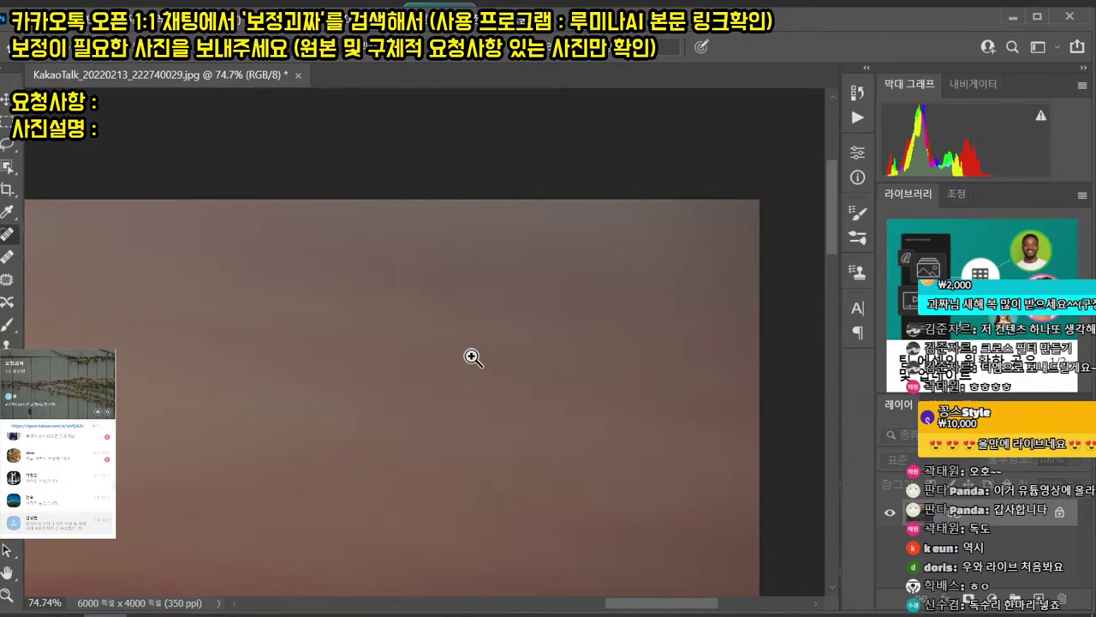
- Heal the dust spots in the upper left part of the sky and return to the whole photo
{"action": "key", "text": "ctrl+0"}
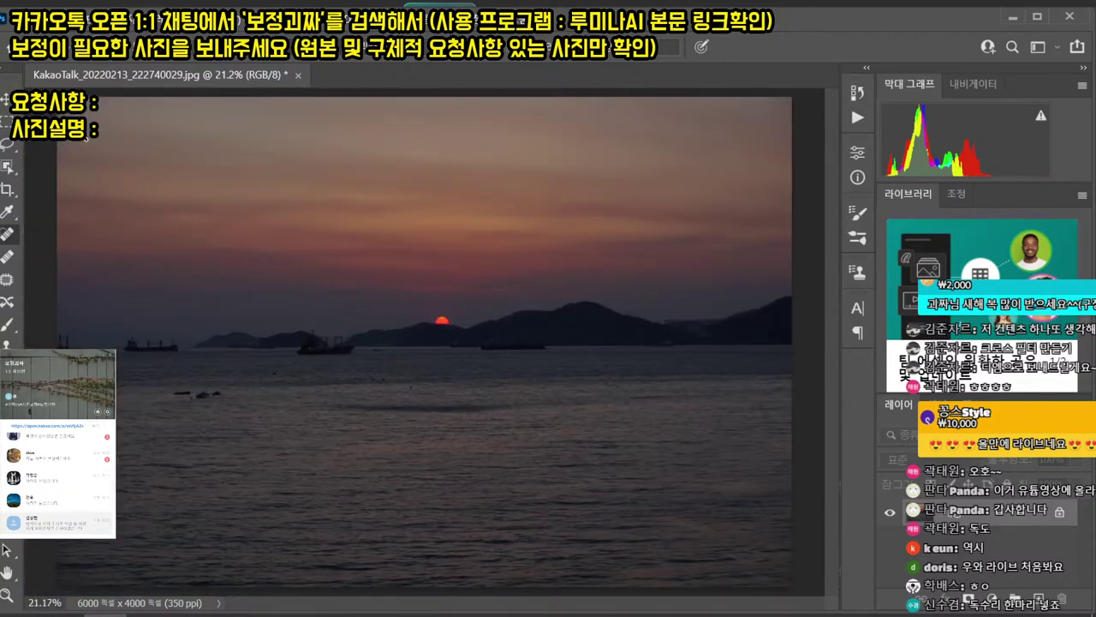
{"action": "left_click_drag", "start_coordinate": [71, 124], "coordinate": [128, 159]}
{"action": "left_click_drag", "start_coordinate": [185, 256], "coordinate": [269, 325]}
{"action": "left_click", "coordinate": [203, 435]}
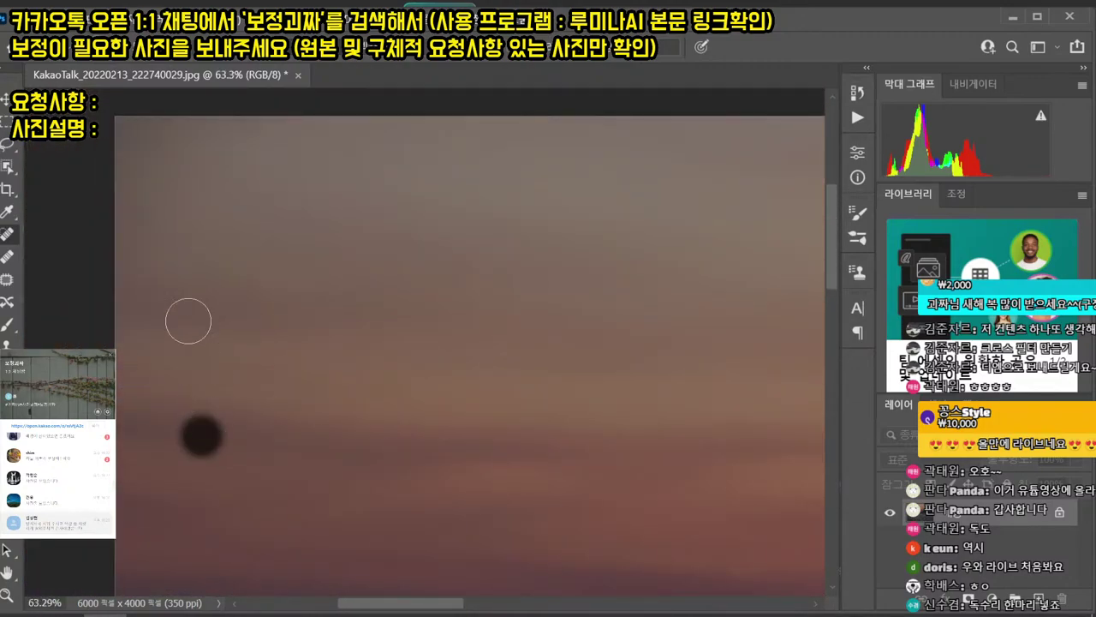
{"action": "left_click", "coordinate": [144, 215]}
{"action": "left_click", "coordinate": [246, 129]}
{"action": "left_click", "coordinate": [289, 155]}
{"action": "left_click", "coordinate": [351, 196]}
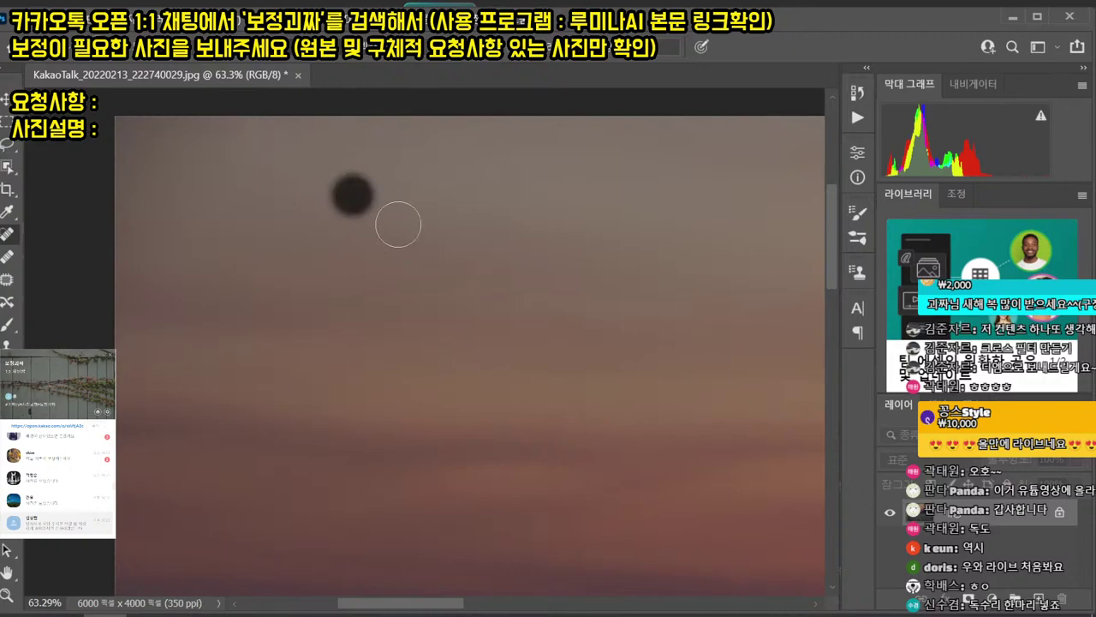
{"action": "left_click", "coordinate": [413, 232]}
{"action": "left_click", "coordinate": [513, 180]}
{"action": "left_click_drag", "start_coordinate": [583, 318], "coordinate": [530, 322]}
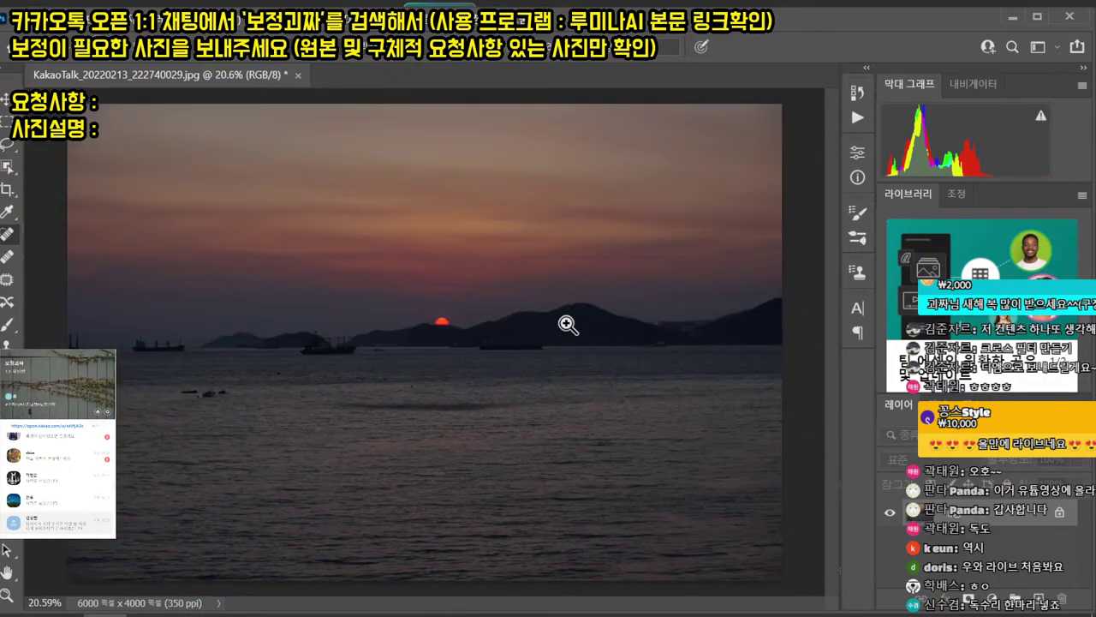
- Duplicate the background layer and apply Auto Contrast to the copy
{"action": "key", "text": "ctrl+j"}
{"action": "left_click_drag", "start_coordinate": [565, 316], "coordinate": [512, 316]}
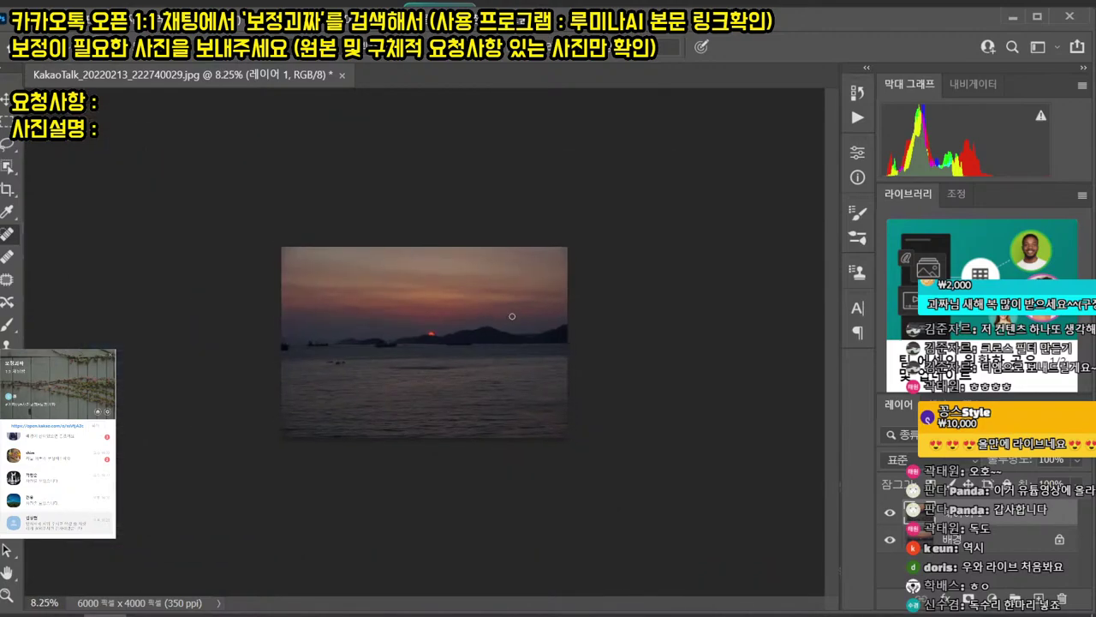
{"action": "key", "text": "ctrl+alt+shift+l"}
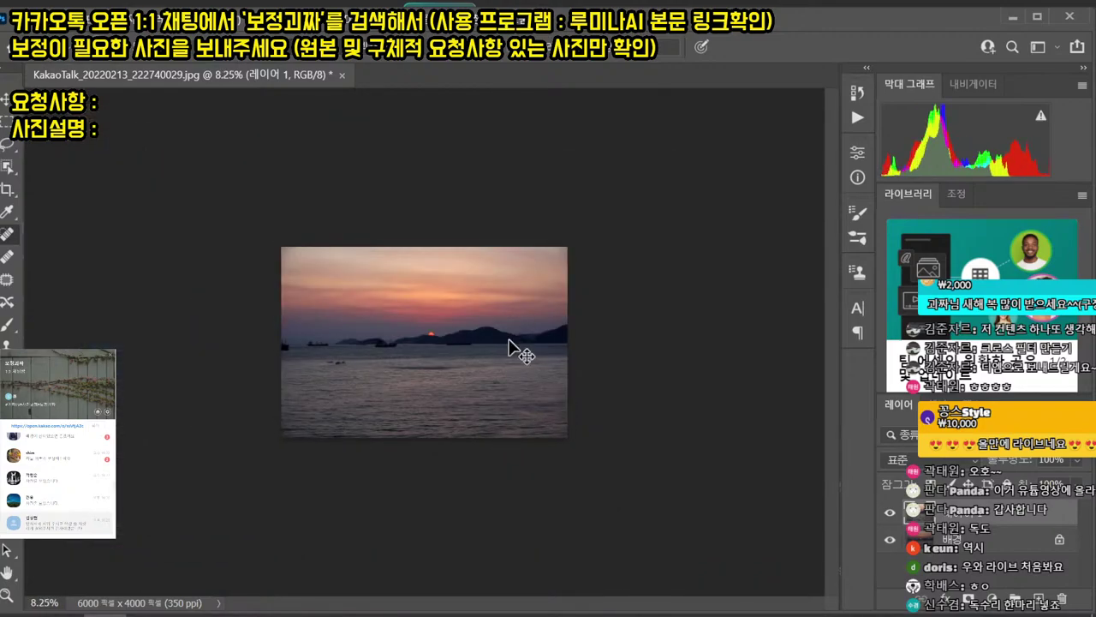
- Merge the contrast-corrected copy into the background and save the photo
{"action": "key", "text": "ctrl+e"}
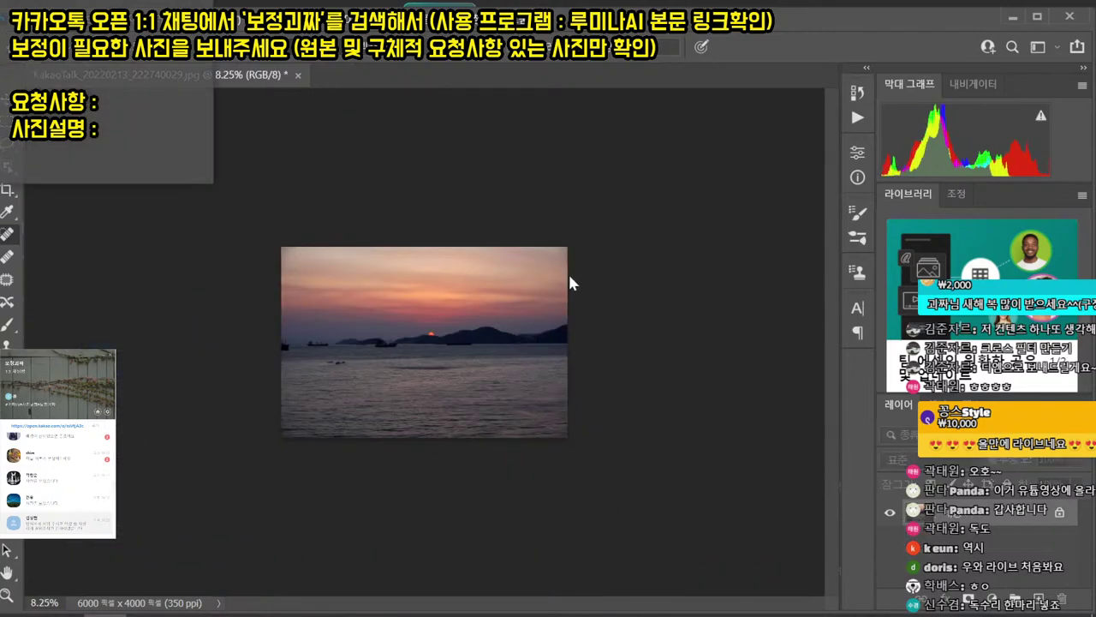
{"action": "key", "text": "Return"}
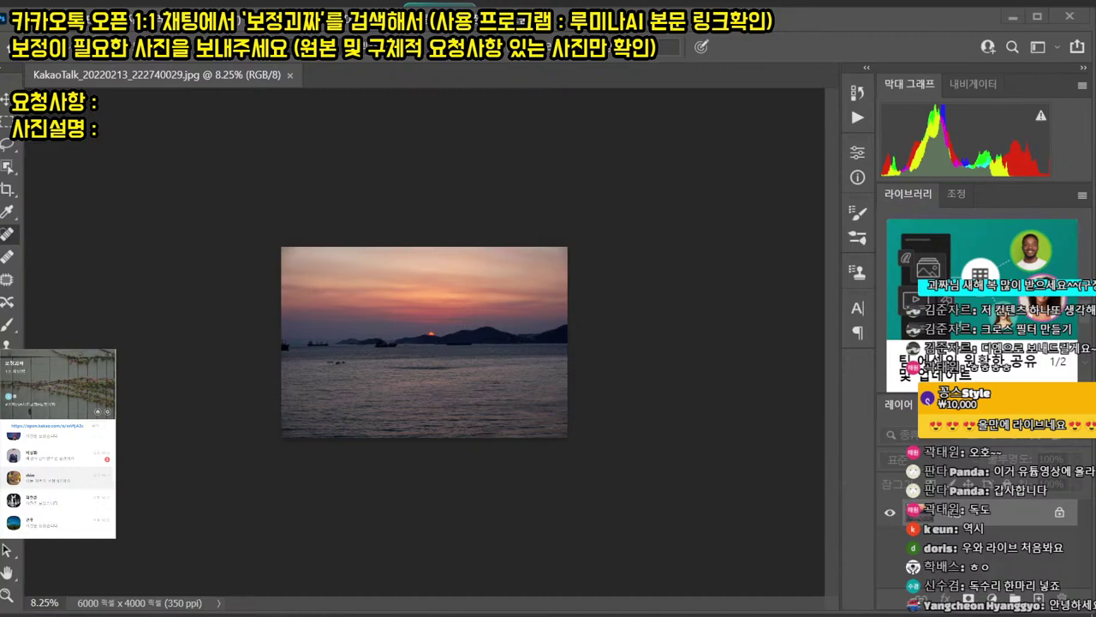
- Check the sender's sky retouch request in the chat and open the attached IMG_4421.CR2 in Camera Raw
{"action": "left_click_drag", "start_coordinate": [360, 0], "coordinate": [279, 137]}
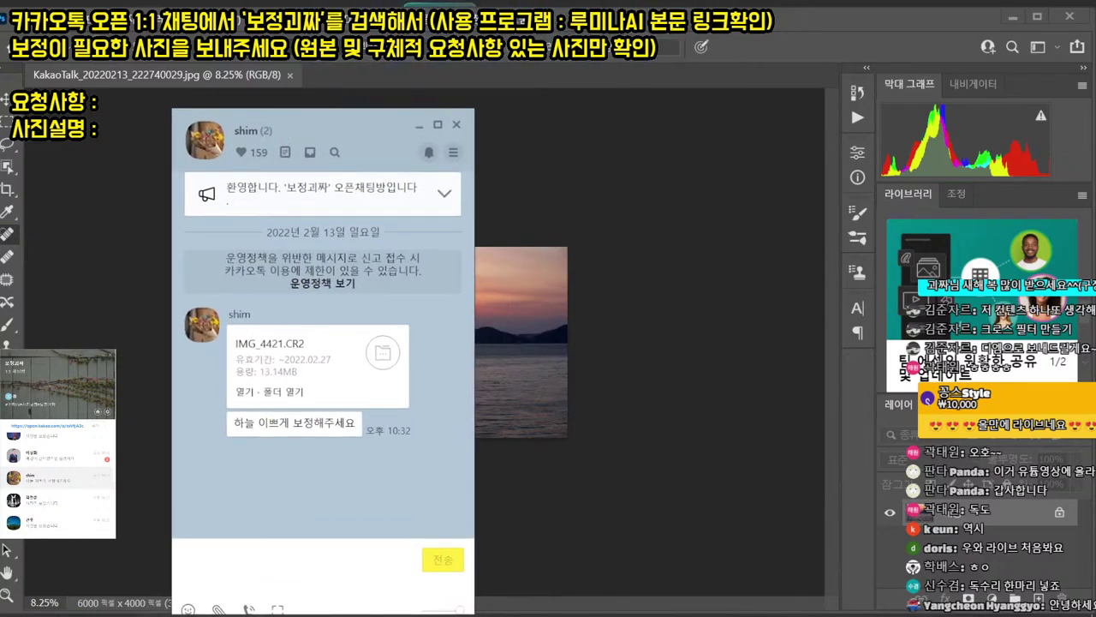
{"action": "left_click", "coordinate": [457, 125]}
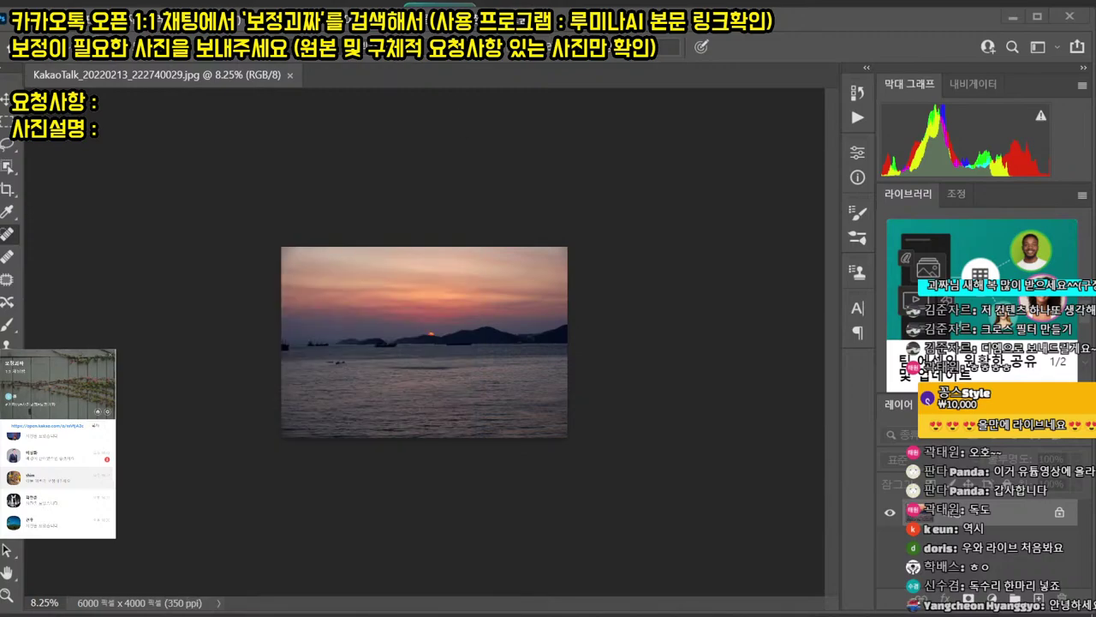
{"action": "left_click_drag", "start_coordinate": [411, 0], "coordinate": [430, 73]}
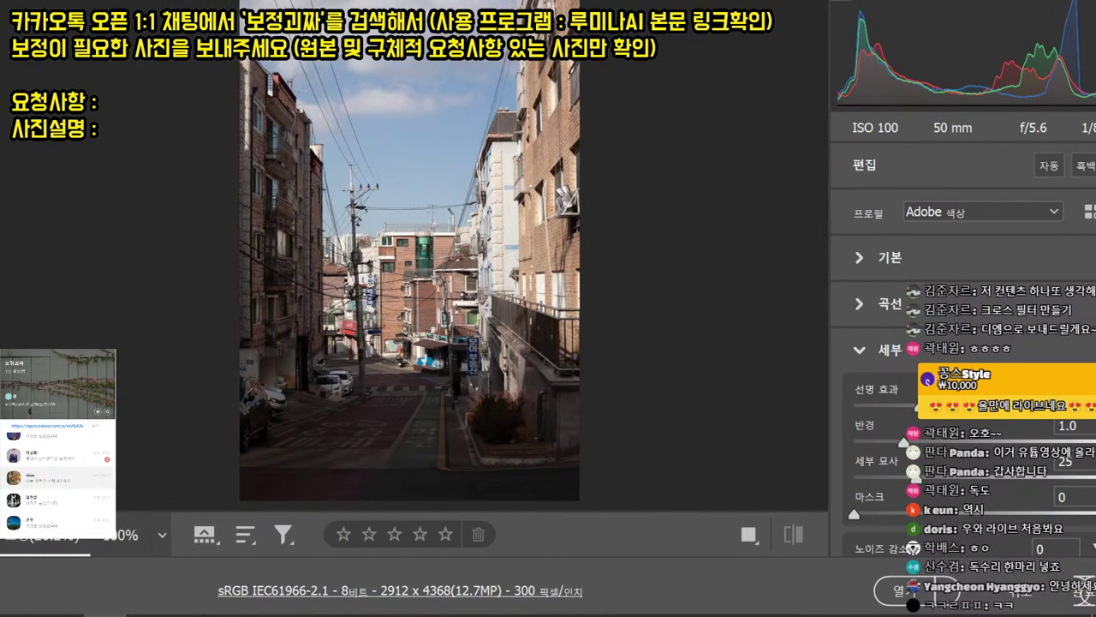
- Lower the street photo's highlights strongly, set its shadows to +100 and its exposure to +0.05
{"action": "left_click", "coordinate": [859, 258]}
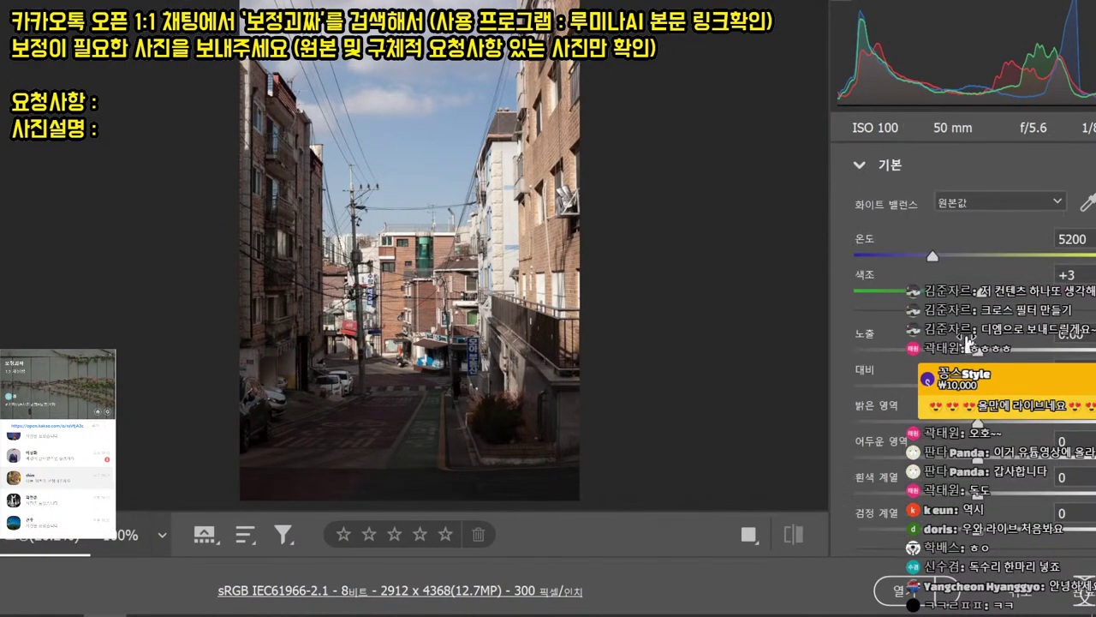
{"action": "left_click_drag", "start_coordinate": [977, 351], "coordinate": [958, 352]}
{"action": "left_click_drag", "start_coordinate": [974, 424], "coordinate": [872, 423]}
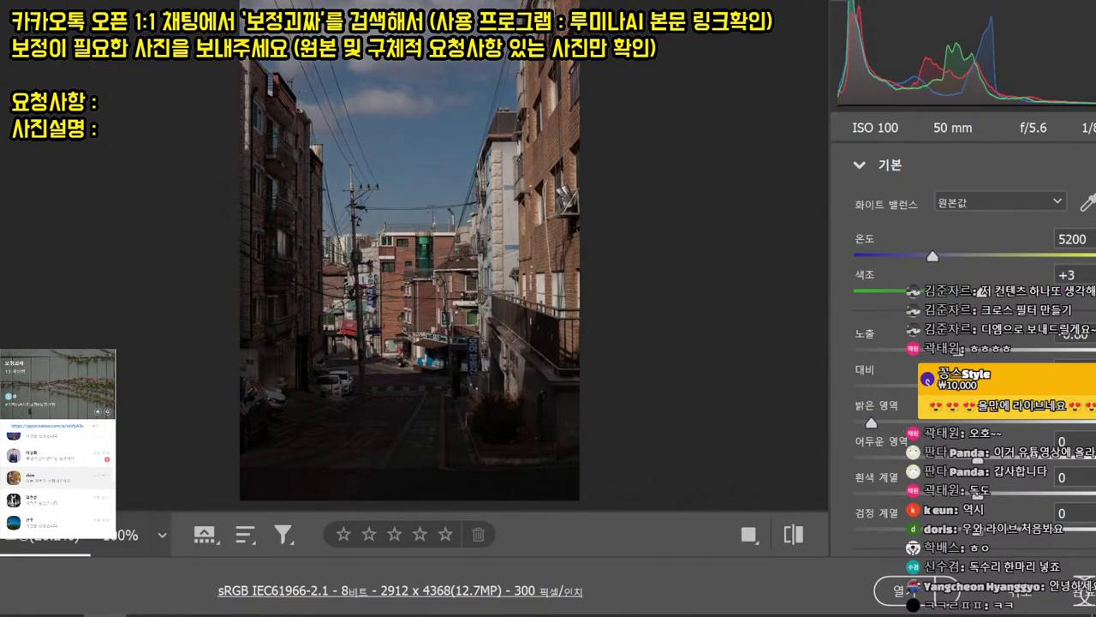
{"action": "left_click_drag", "start_coordinate": [985, 461], "coordinate": [1095, 461]}
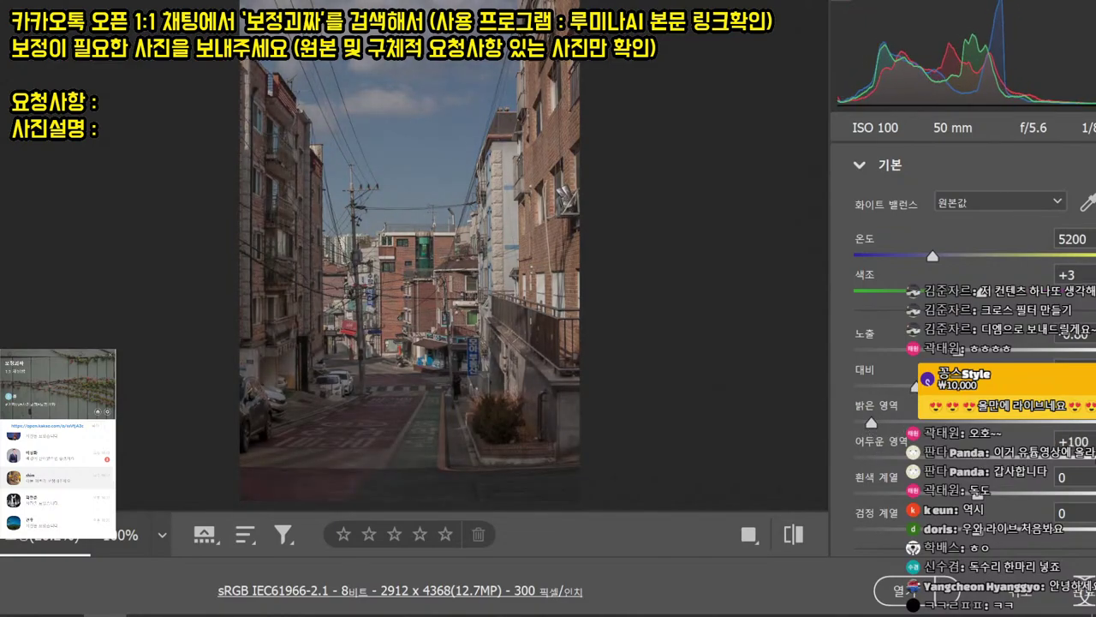
{"action": "left_click_drag", "start_coordinate": [964, 348], "coordinate": [984, 346]}
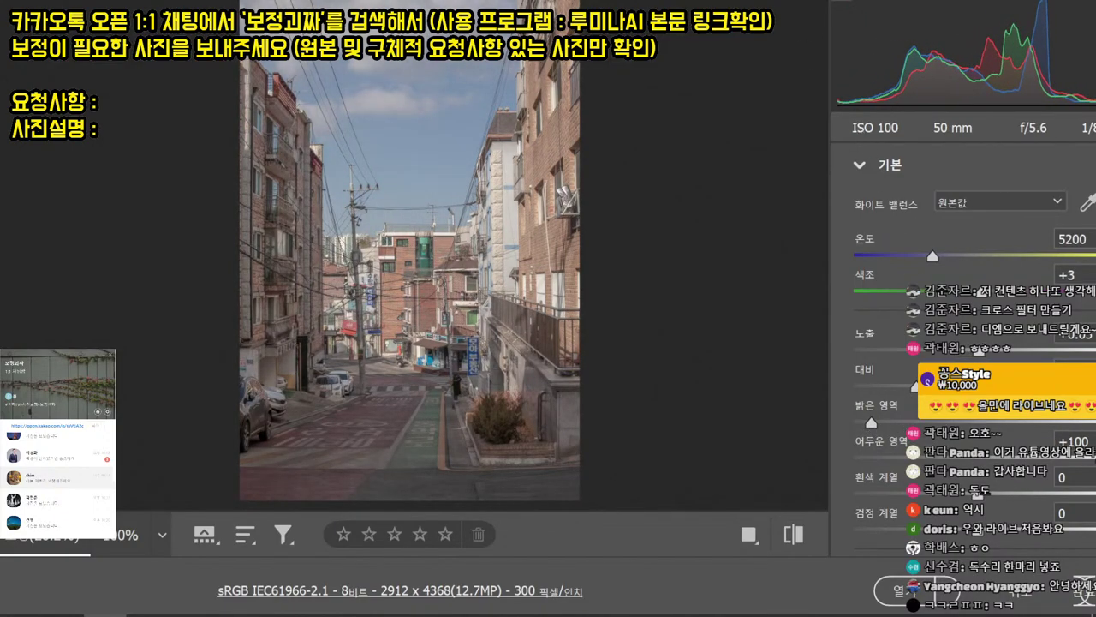
- Set the street photo's vibrance to +60 and saturation to +43 and open the developed image in Photoshop
{"action": "scroll", "coordinate": [1027, 473], "scroll_direction": "down", "scroll_amount": 5}
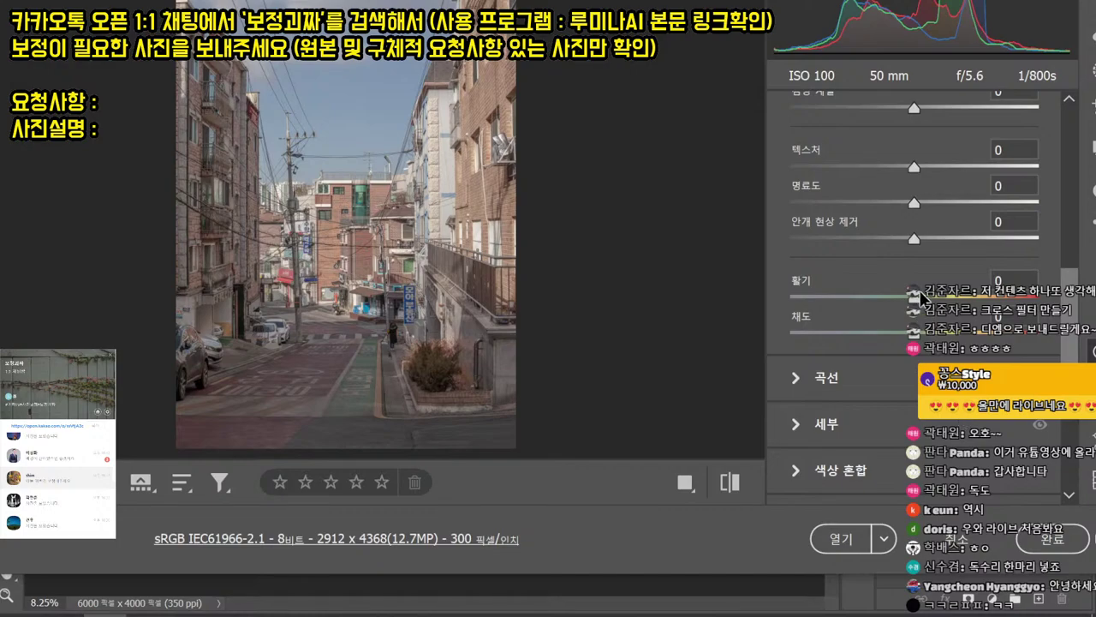
{"action": "left_click_drag", "start_coordinate": [918, 297], "coordinate": [989, 298]}
{"action": "left_click_drag", "start_coordinate": [915, 334], "coordinate": [968, 335]}
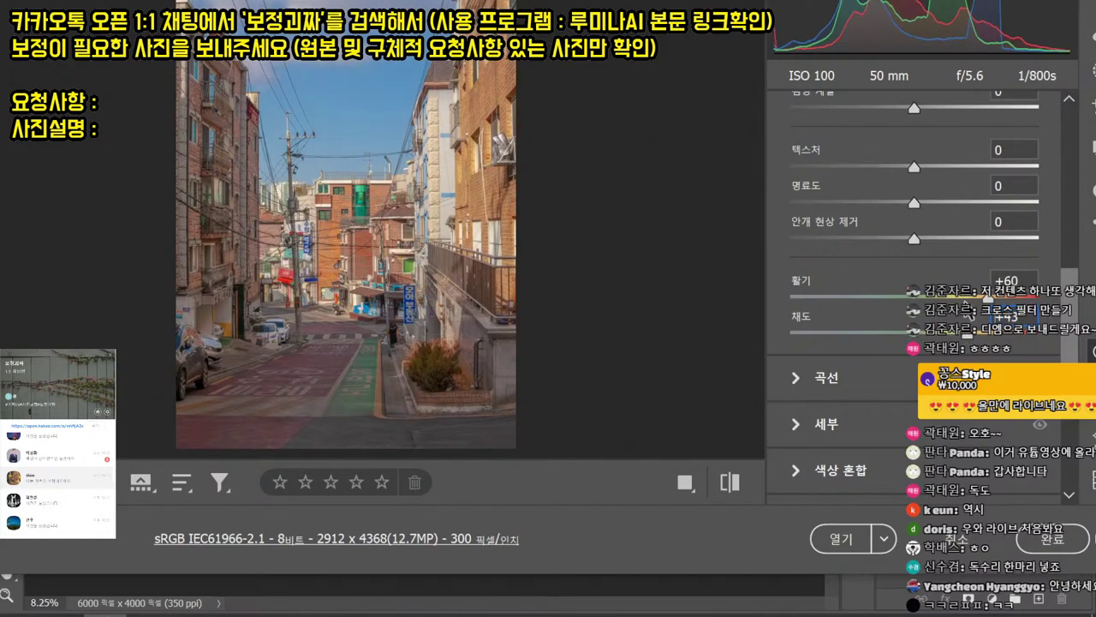
{"action": "left_click", "coordinate": [843, 539]}
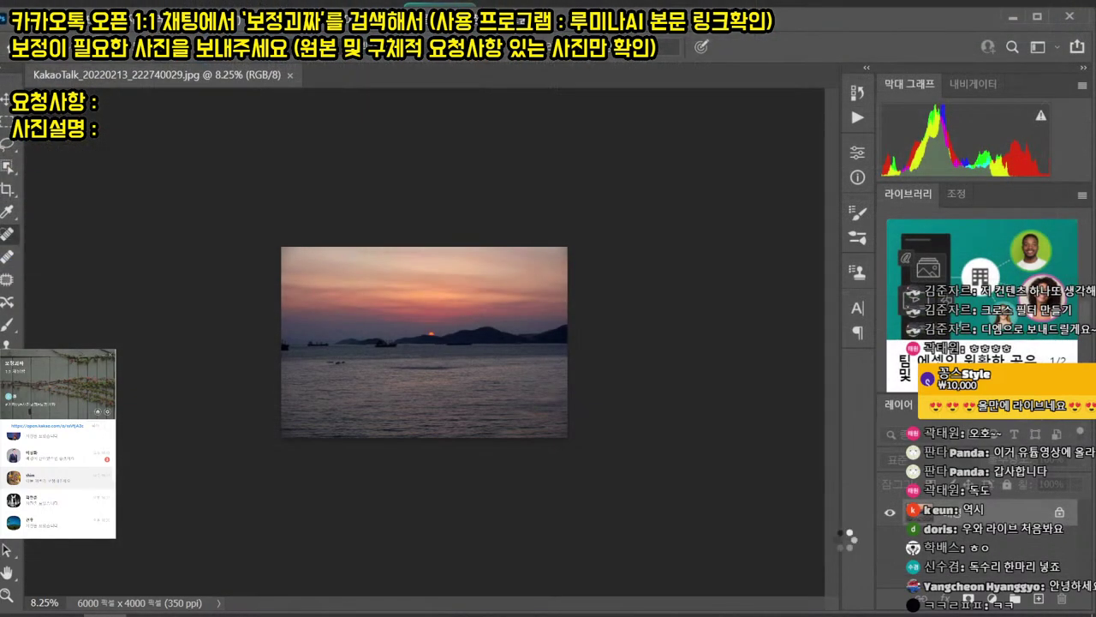
- Replace the street photo's sky with the second preset of the blue skies group (푸른 하늘)
{"action": "left_click", "coordinate": [128, 18]}
{"action": "mouse_move", "coordinate": [81, 18]}
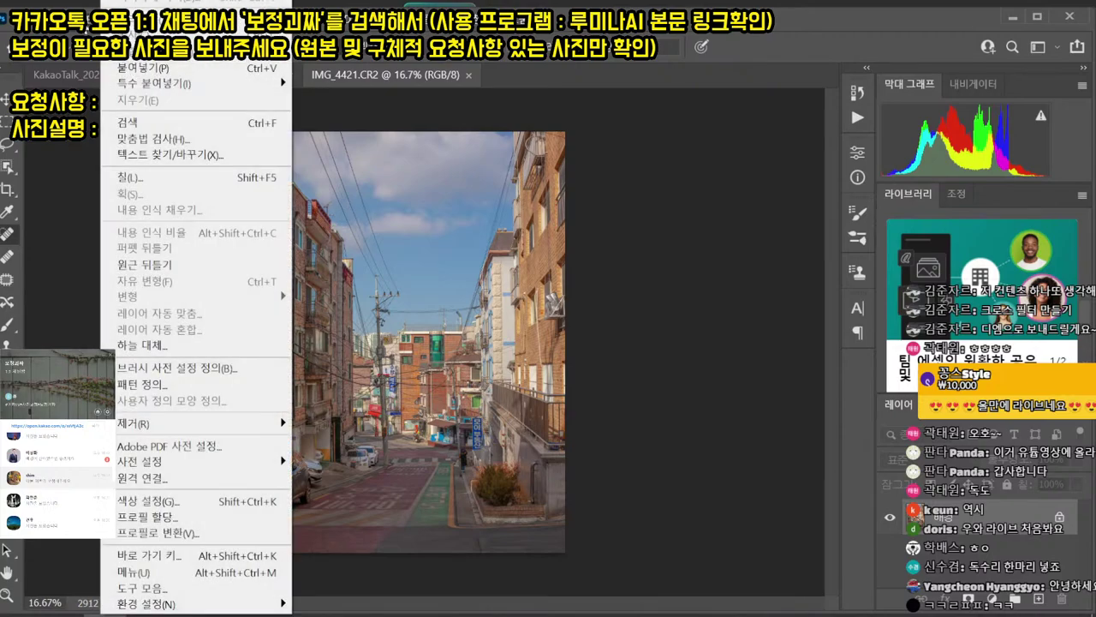
{"action": "left_click", "coordinate": [146, 344]}
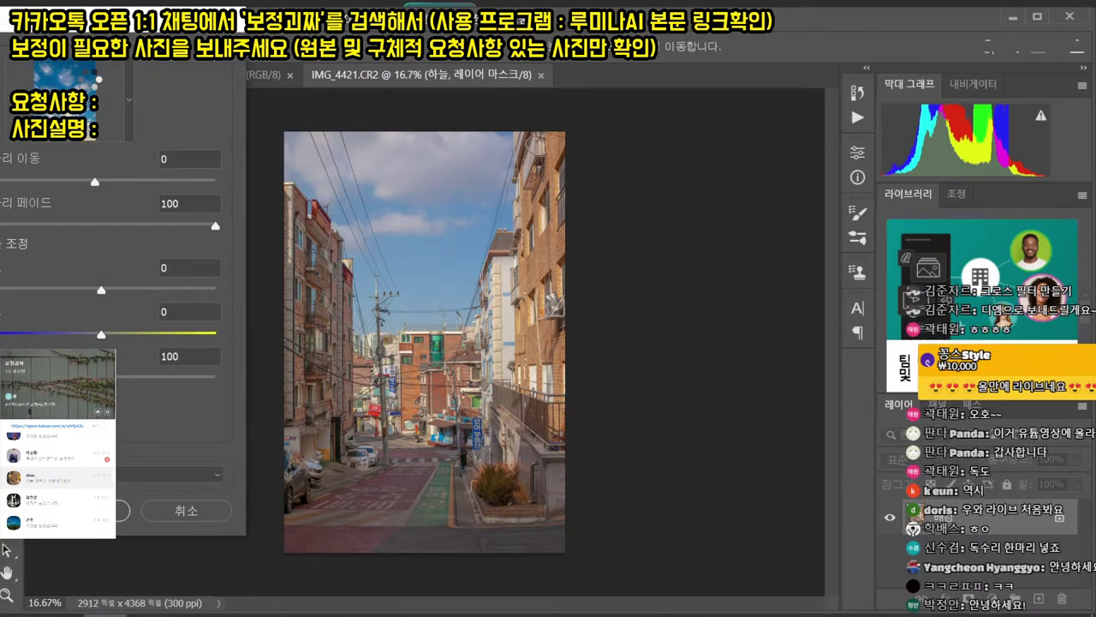
{"action": "left_click", "coordinate": [132, 100]}
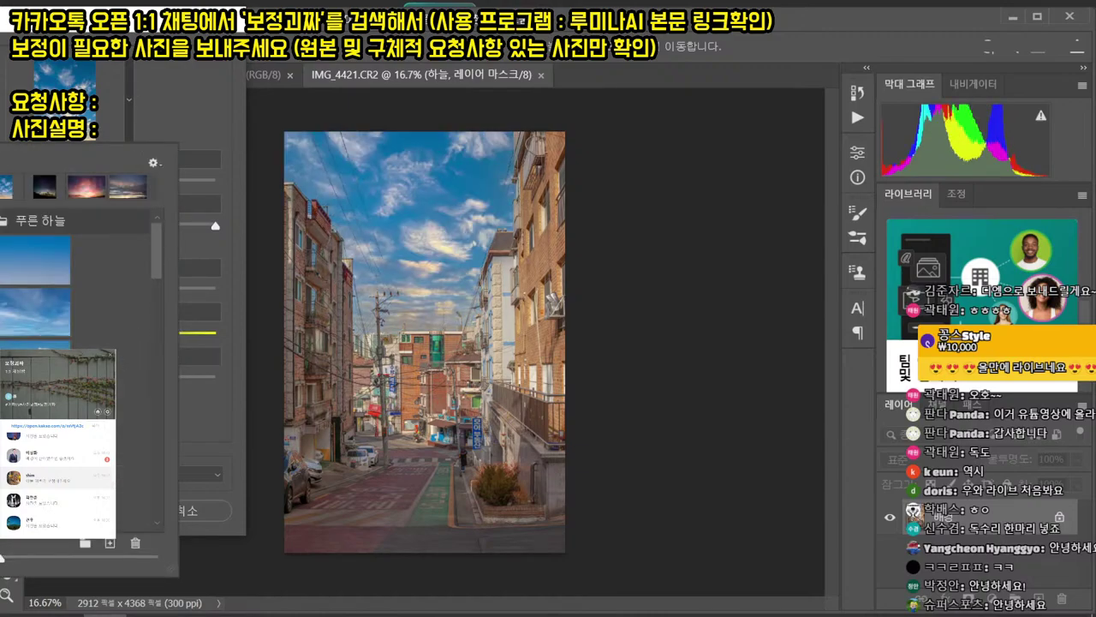
{"action": "left_click", "coordinate": [47, 322]}
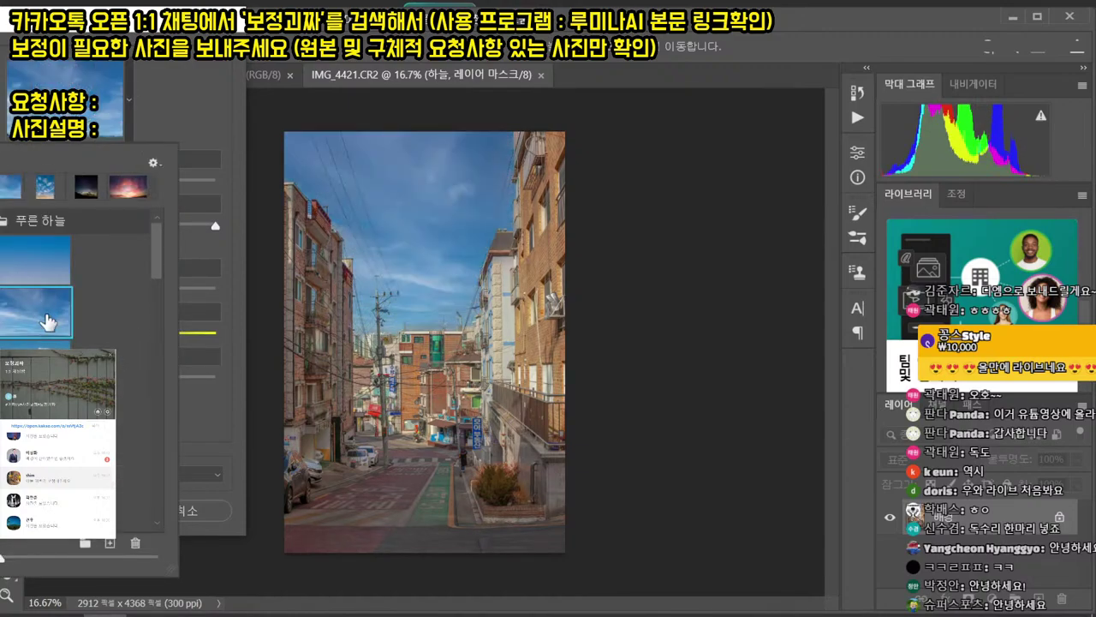
{"action": "left_click", "coordinate": [172, 75]}
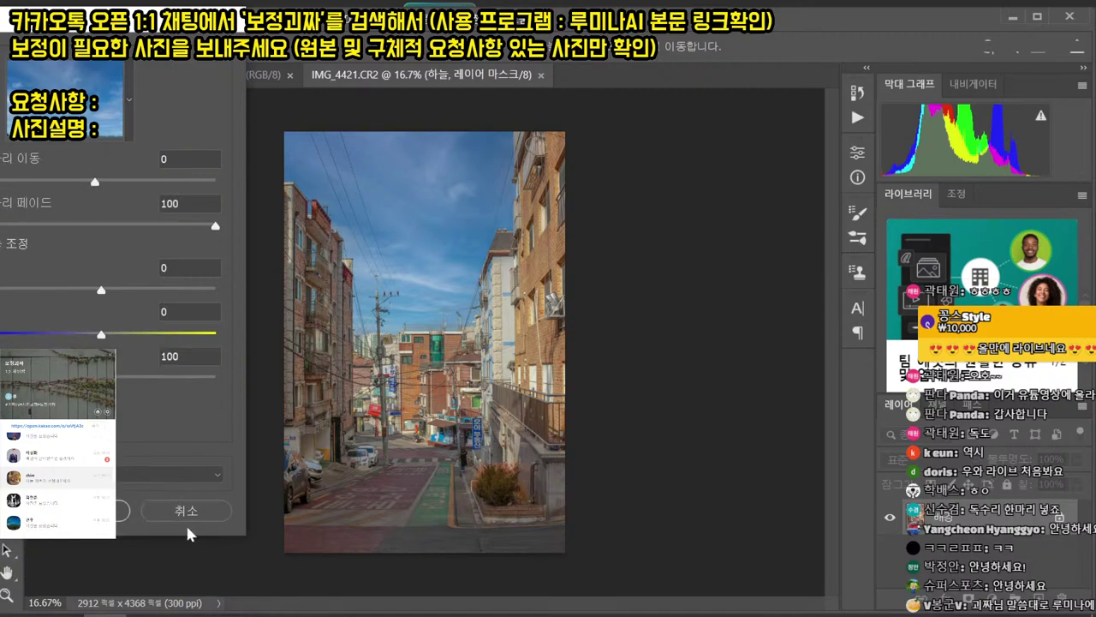
{"action": "left_click", "coordinate": [120, 511]}
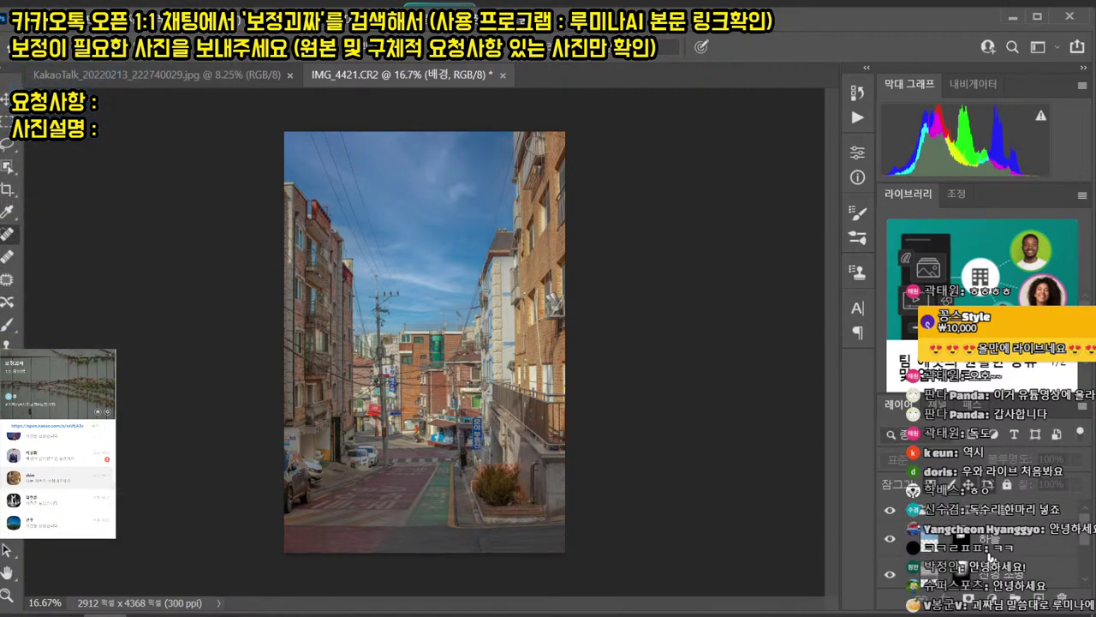
- Merge the sky replacement layers into the background and save the street photo as a separate file
{"action": "scroll", "coordinate": [992, 559], "scroll_direction": "down", "scroll_amount": 3}
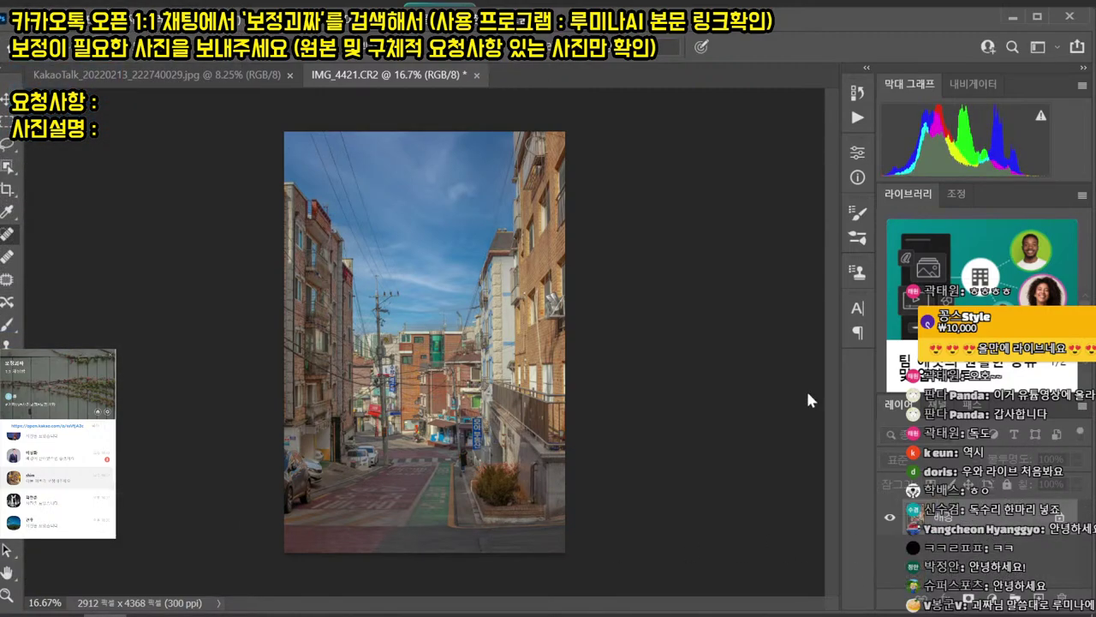
{"action": "key", "text": "ctrl+shift+s"}
{"action": "left_click", "coordinate": [294, 429]}
{"action": "left_click", "coordinate": [295, 429]}
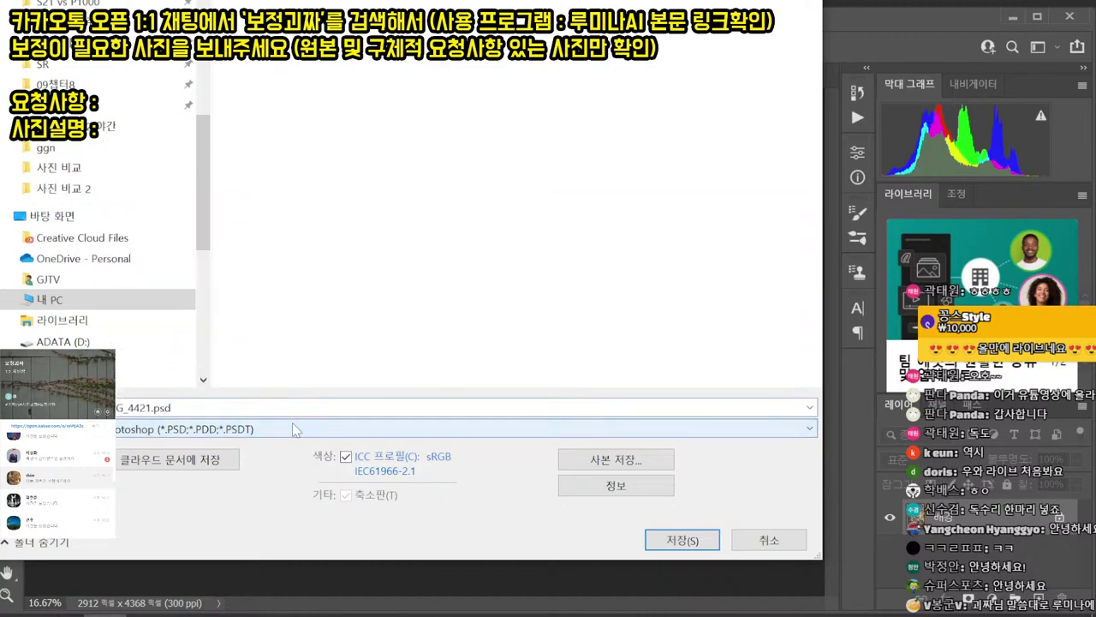
{"action": "key", "text": "Escape"}
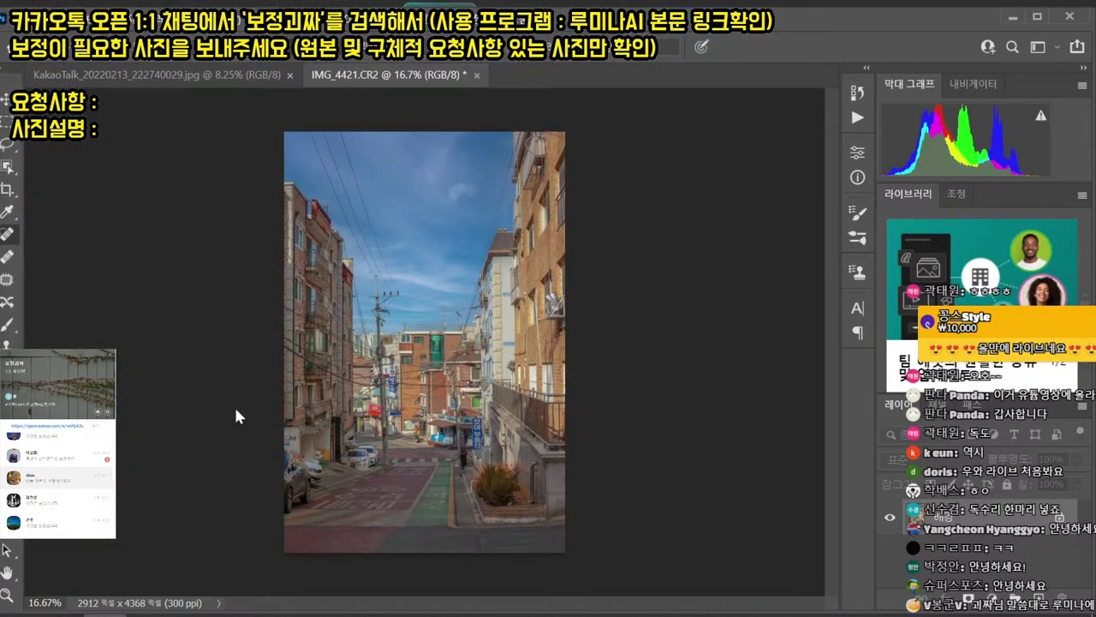
{"action": "key", "text": "h"}
{"action": "key", "text": "Return"}
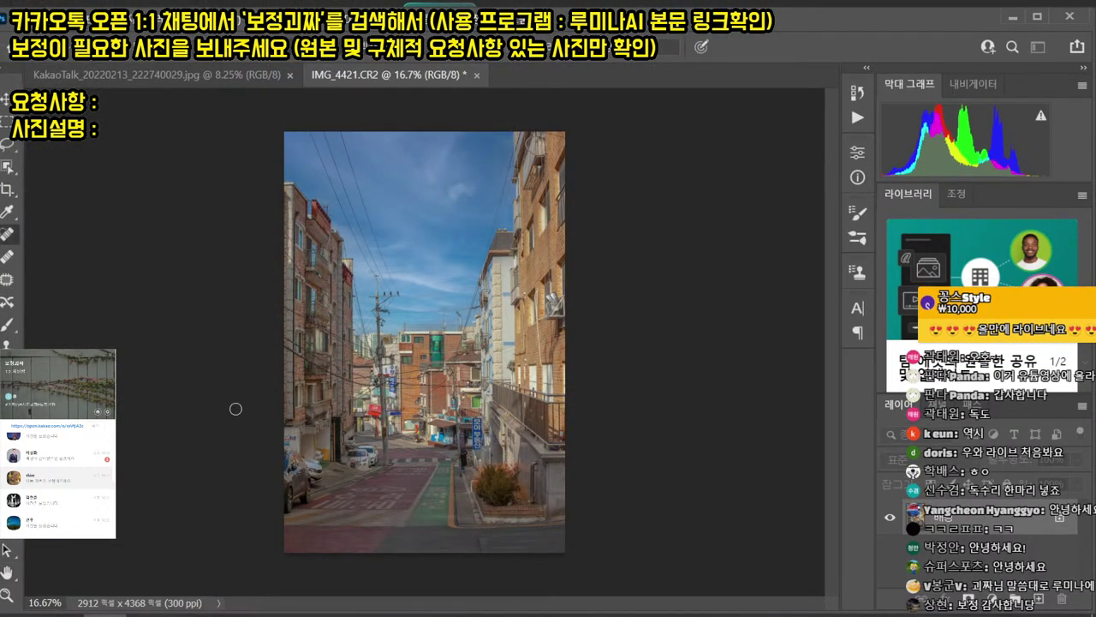
- Close both open photos, send the retouched street photo to its sender in the chat and close the chat
{"action": "left_click", "coordinate": [465, 75]}
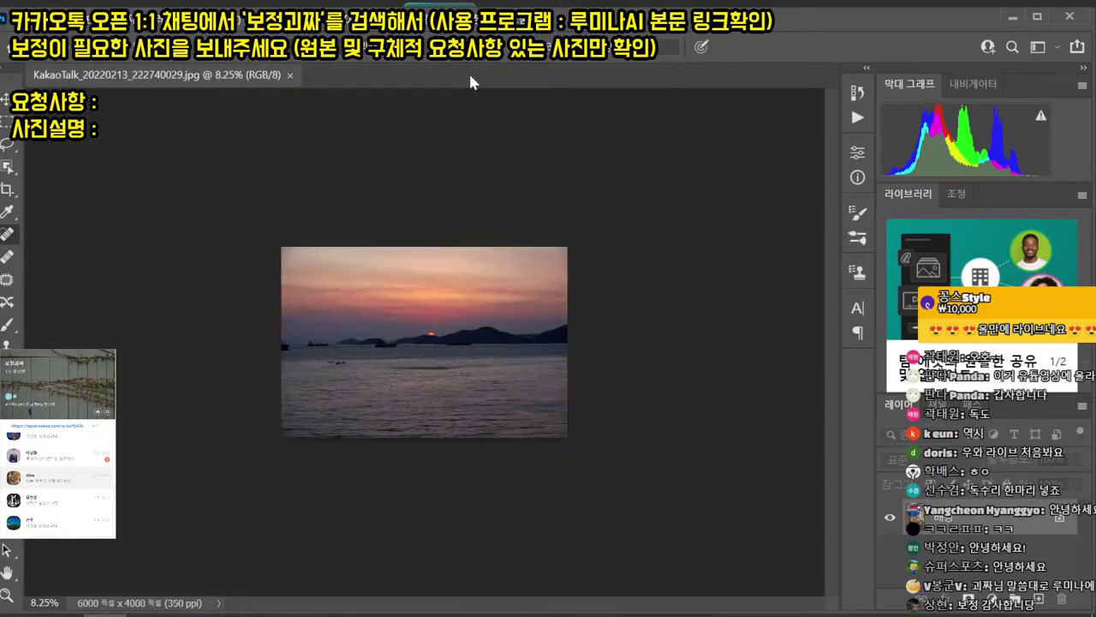
{"action": "left_click", "coordinate": [290, 76]}
{"action": "double_click", "coordinate": [56, 479]}
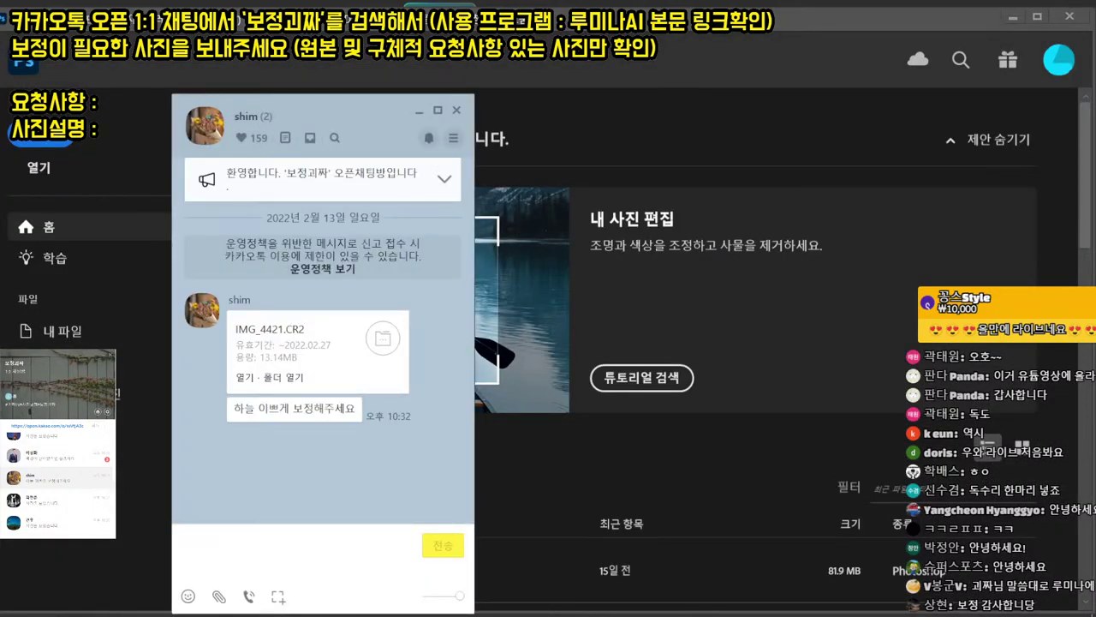
{"action": "key", "text": "ctrl+v"}
{"action": "key", "text": "Return"}
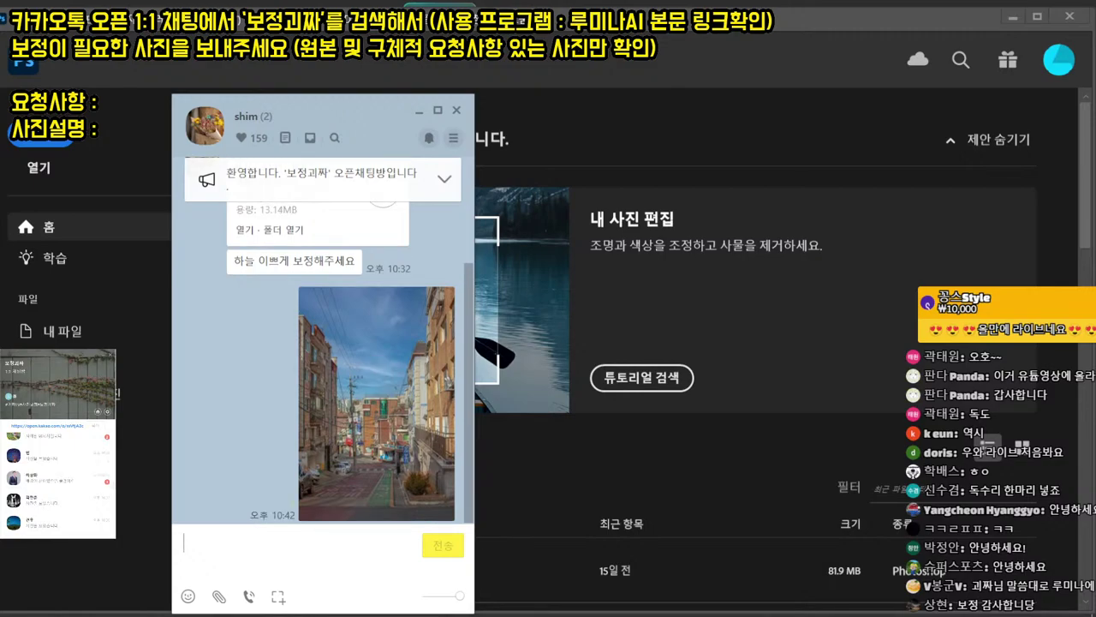
{"action": "key", "text": "Escape"}
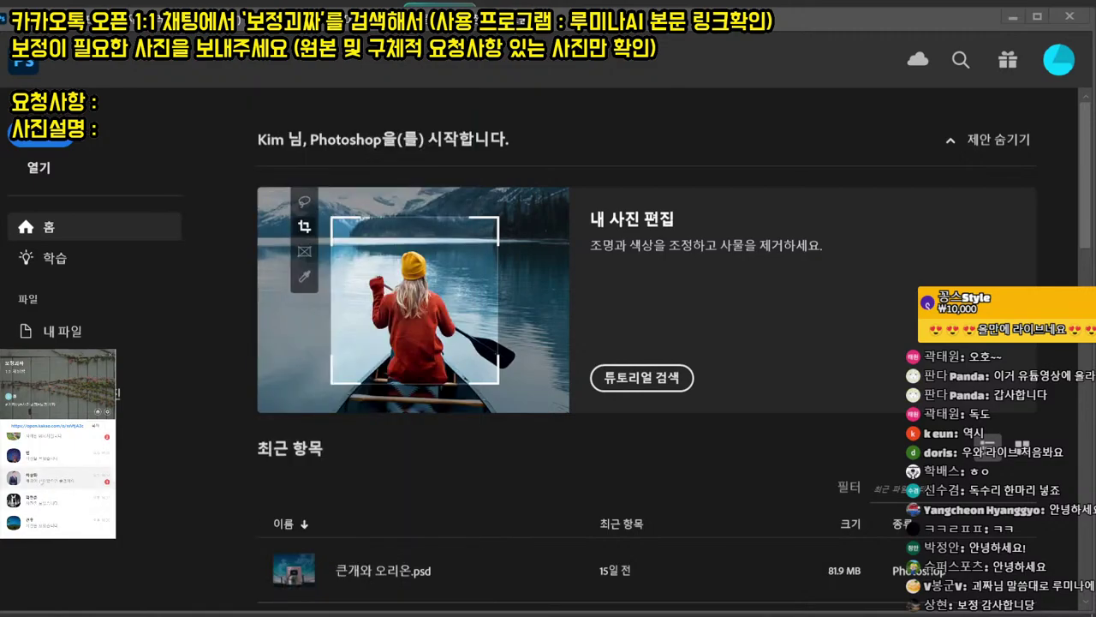
- Read the retouch request in the next unread chat and open the attached photo of the man's back
{"action": "double_click", "coordinate": [57, 478]}
{"action": "scroll", "coordinate": [352, 383], "scroll_direction": "up", "scroll_amount": 1}
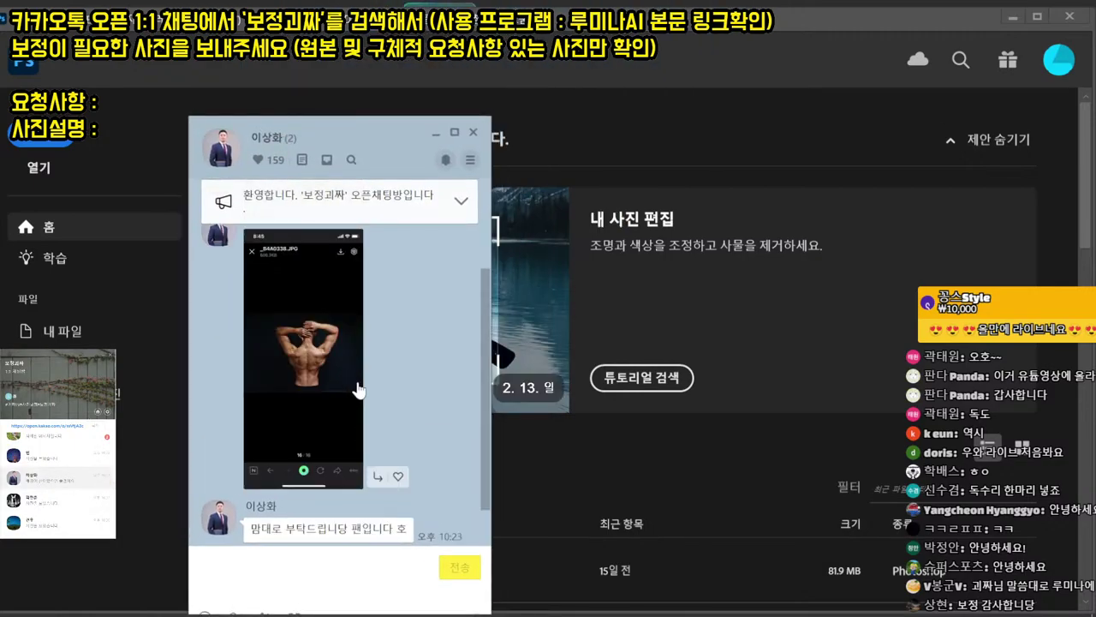
{"action": "scroll", "coordinate": [352, 383], "scroll_direction": "down", "scroll_amount": 1}
{"action": "left_click", "coordinate": [314, 351]}
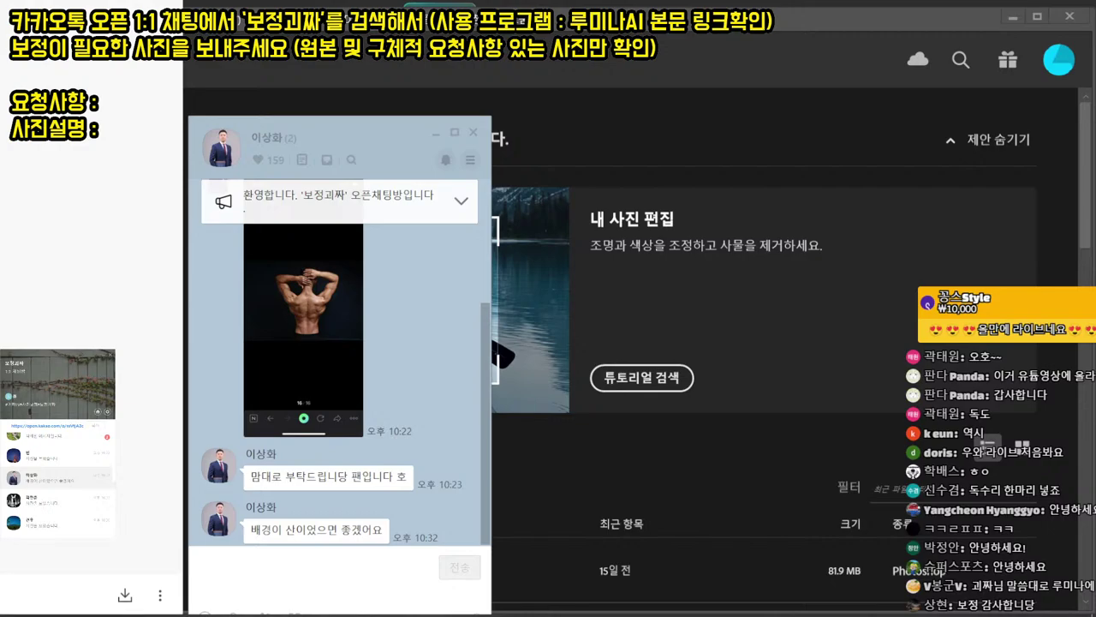
{"action": "left_click_drag", "start_coordinate": [51, 17], "coordinate": [766, 16]}
- Examine the photo of the man's back up close and as a whole, and close the viewer and chat
{"action": "scroll", "coordinate": [588, 340], "scroll_direction": "up", "scroll_amount": 5}
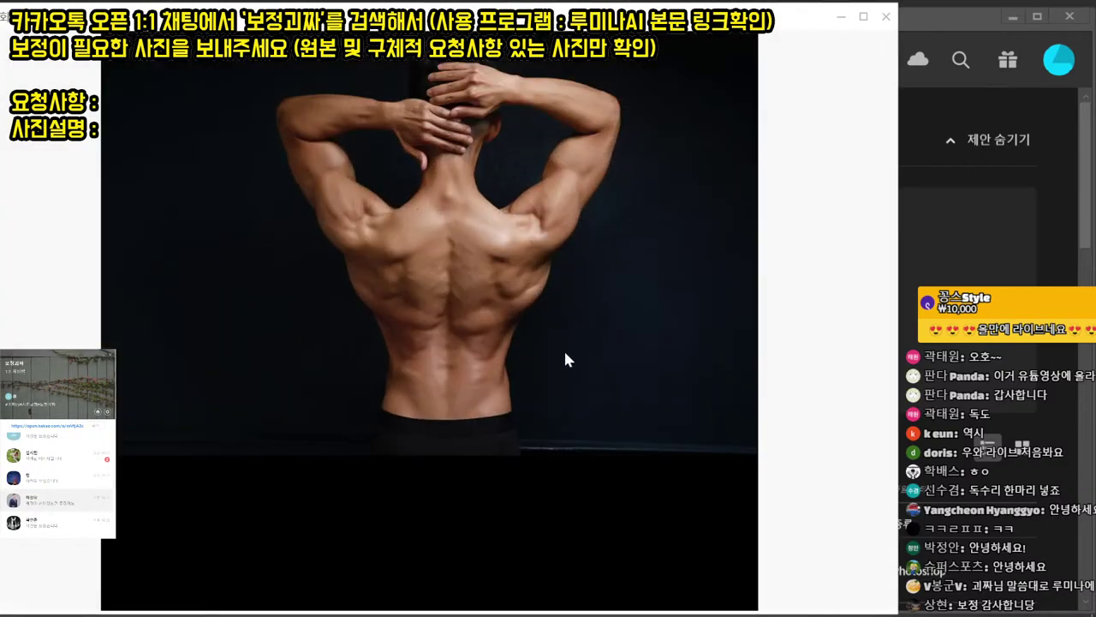
{"action": "left_click", "coordinate": [550, 412]}
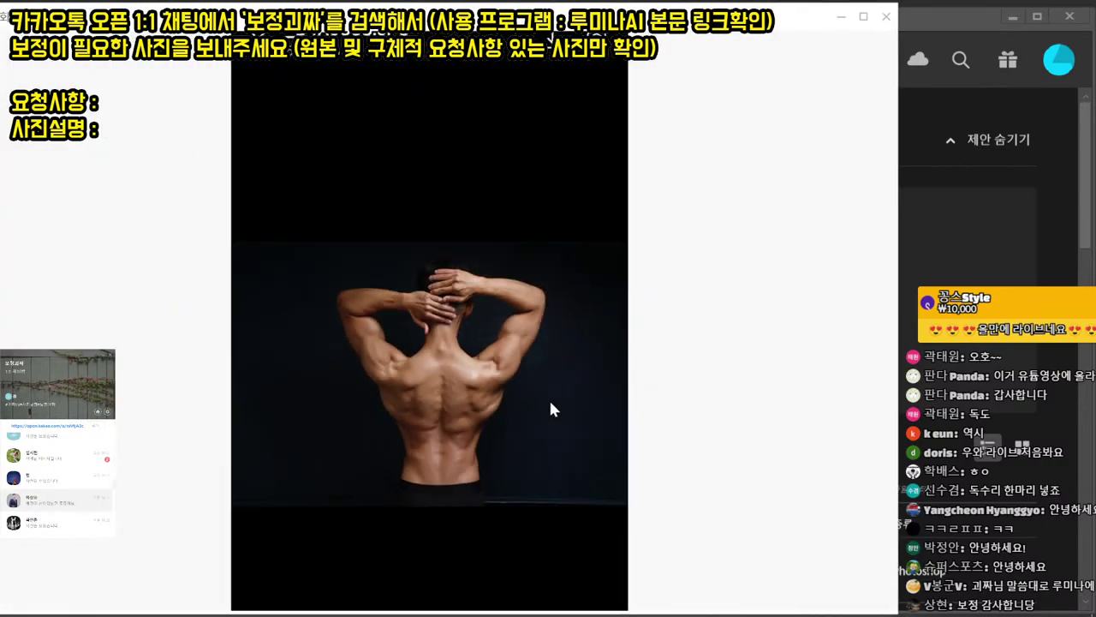
{"action": "left_click", "coordinate": [428, 133]}
{"action": "left_click", "coordinate": [417, 133]}
{"action": "left_click", "coordinate": [417, 133]}
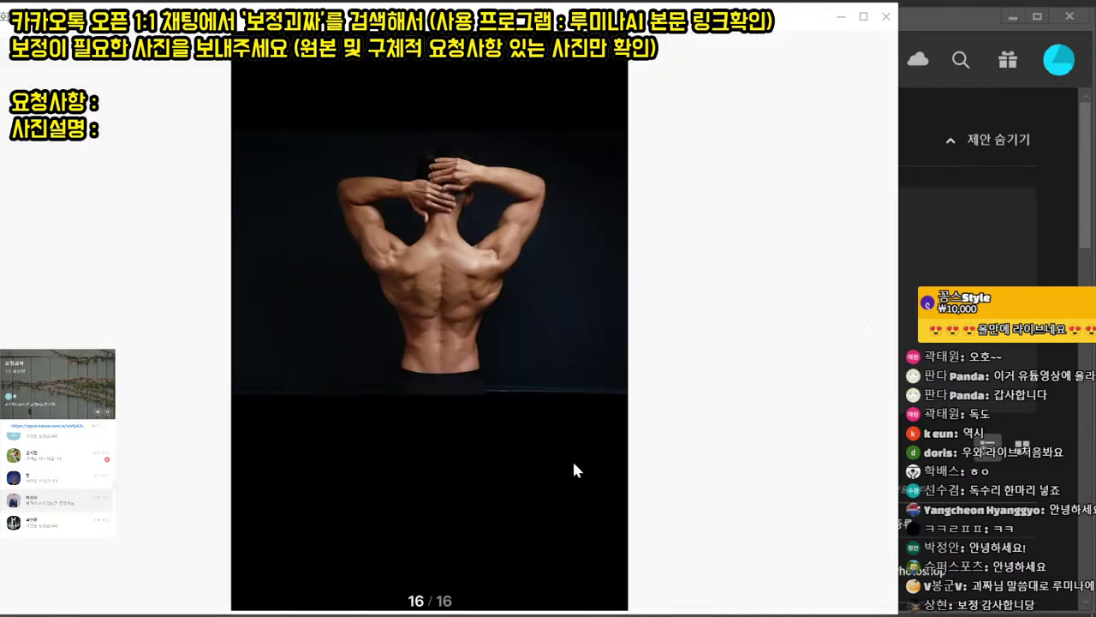
{"action": "double_click", "coordinate": [516, 315]}
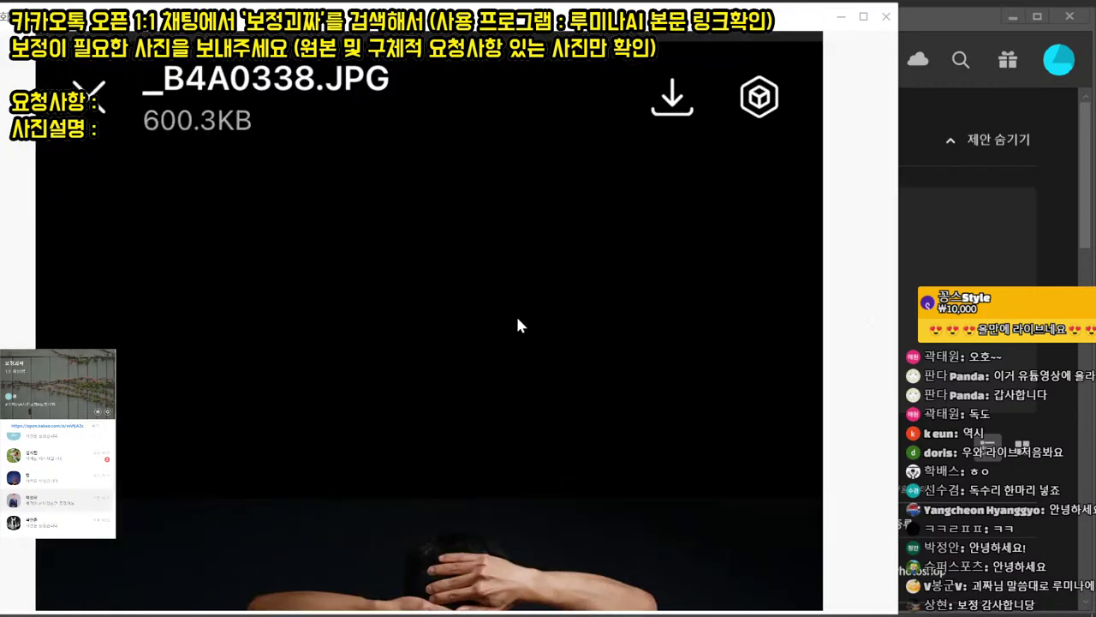
{"action": "left_click_drag", "start_coordinate": [515, 315], "coordinate": [467, 60]}
{"action": "left_click_drag", "start_coordinate": [479, 480], "coordinate": [399, 26]}
{"action": "left_click", "coordinate": [486, 337]}
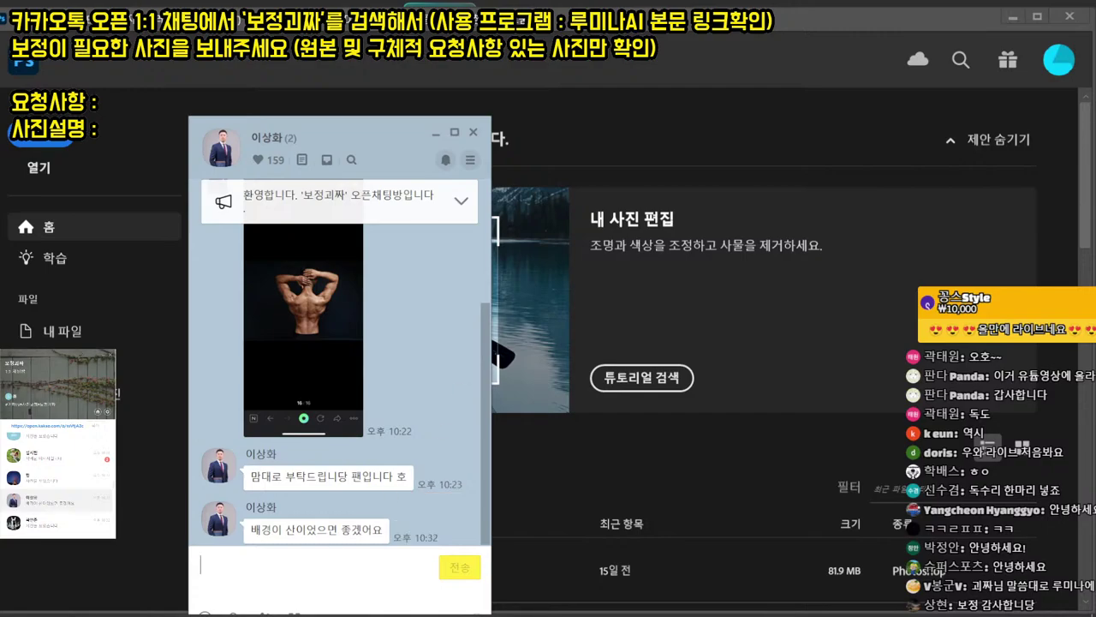
{"action": "key", "text": "Escape"}
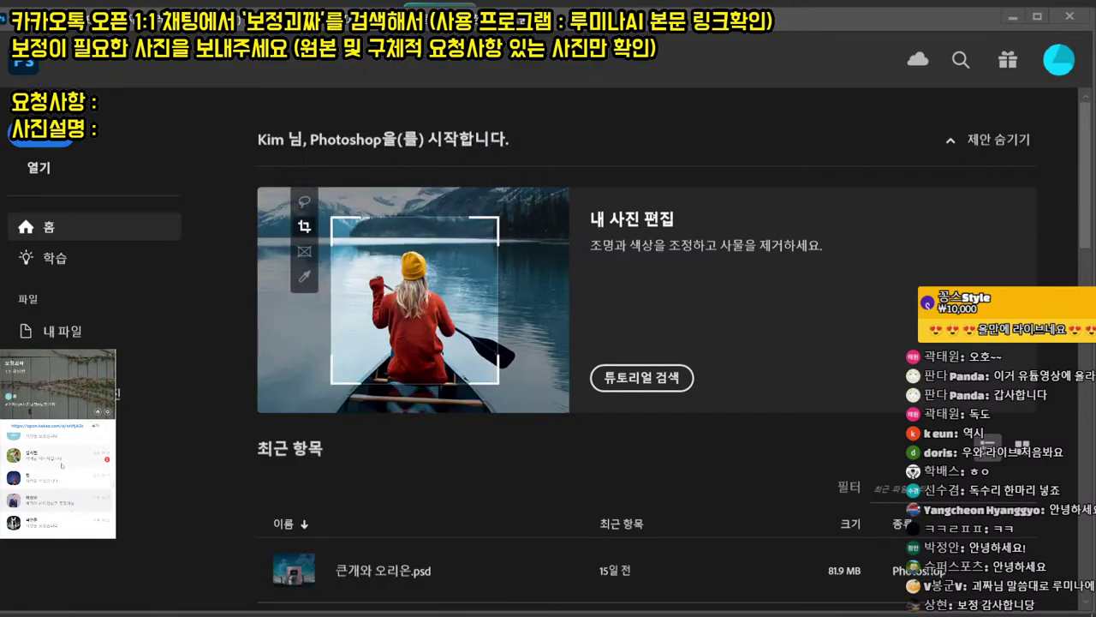
- Save the attached photo of the man's back from the chat, close the chat and open the photo in Photoshop
{"action": "double_click", "coordinate": [70, 508]}
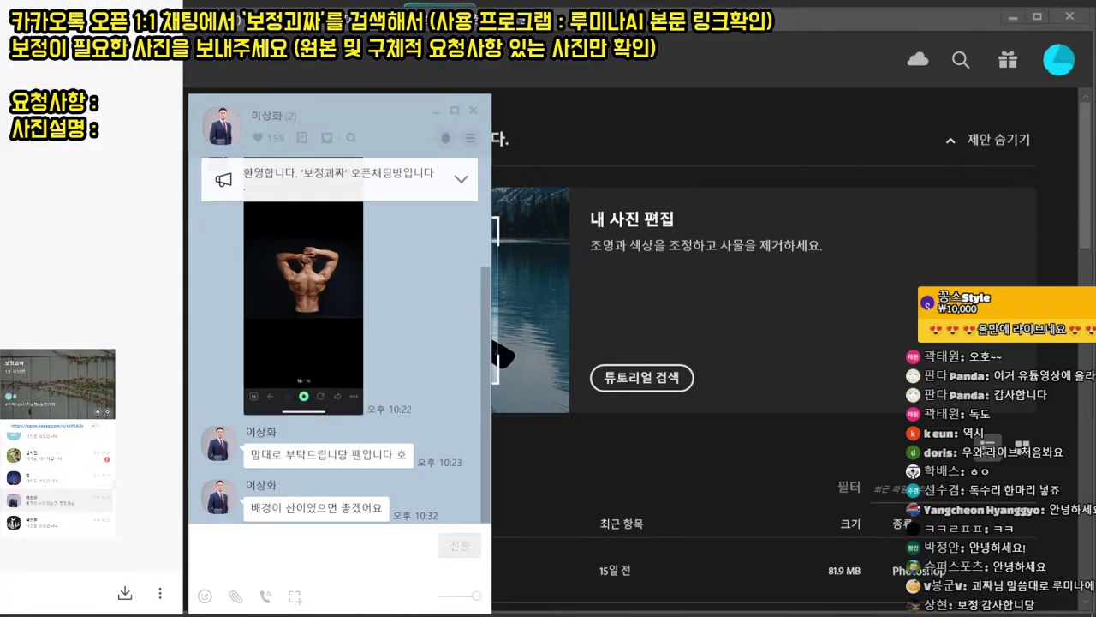
{"action": "left_click", "coordinate": [311, 299]}
{"action": "key", "text": "Escape"}
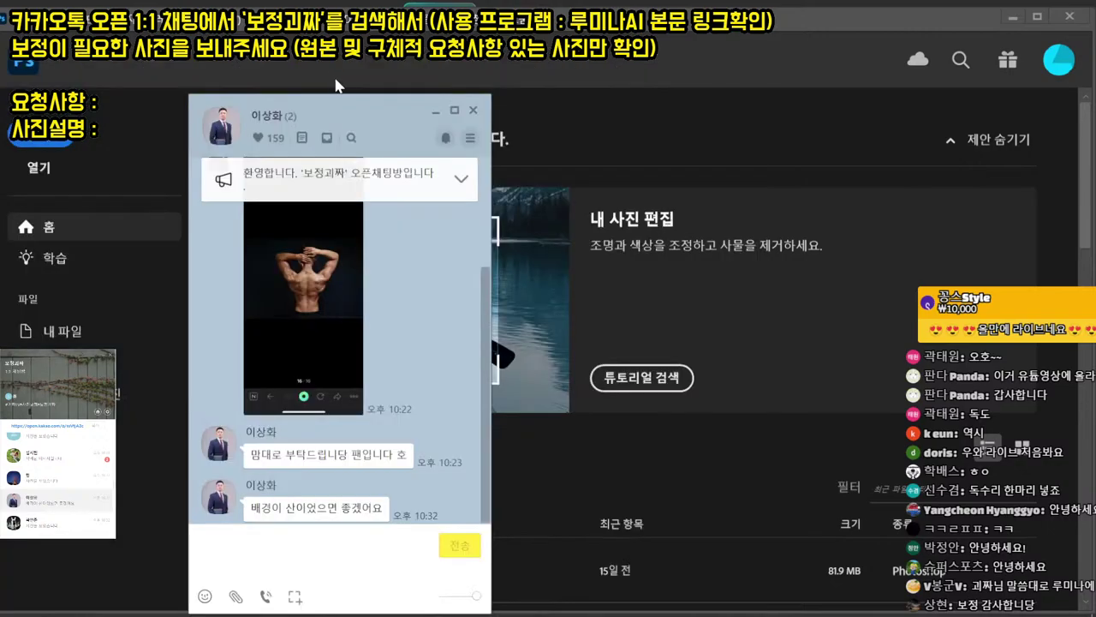
{"action": "left_click_drag", "start_coordinate": [133, 574], "coordinate": [509, 471]}
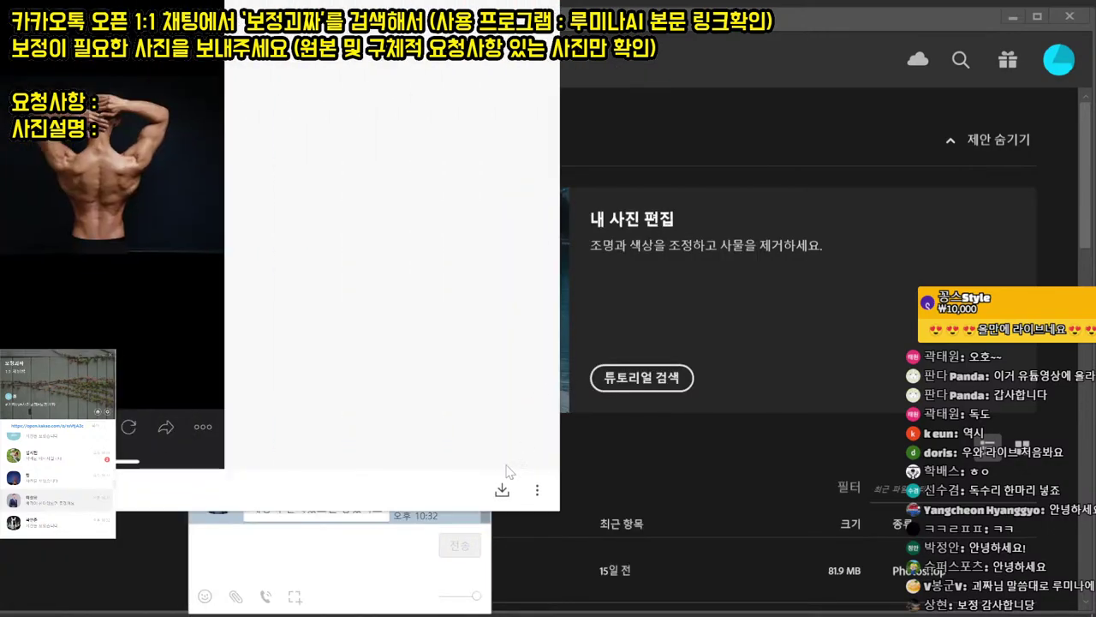
{"action": "left_click", "coordinate": [501, 491]}
{"action": "key", "text": "Return"}
{"action": "key", "text": "Escape"}
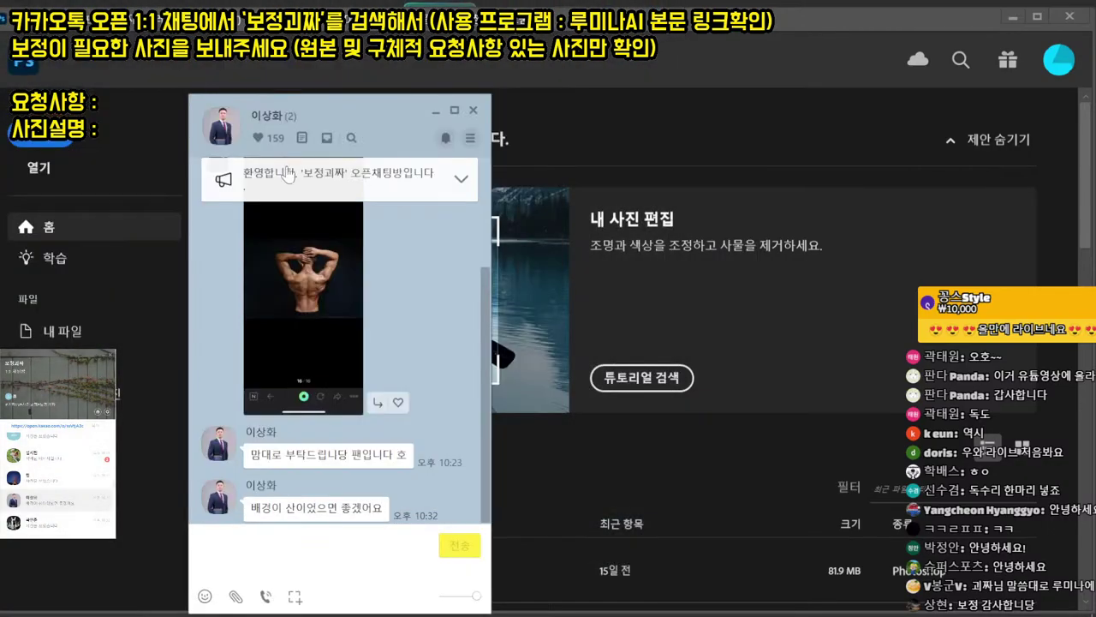
{"action": "key", "text": "Escape"}
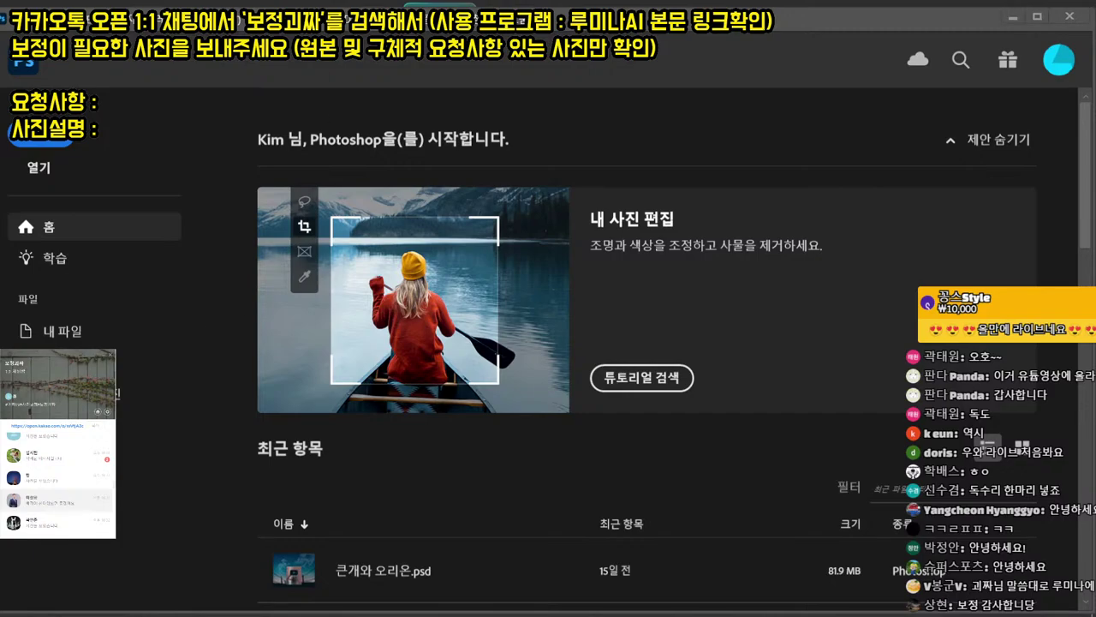
{"action": "left_click_drag", "start_coordinate": [2, 184], "coordinate": [360, 185]}
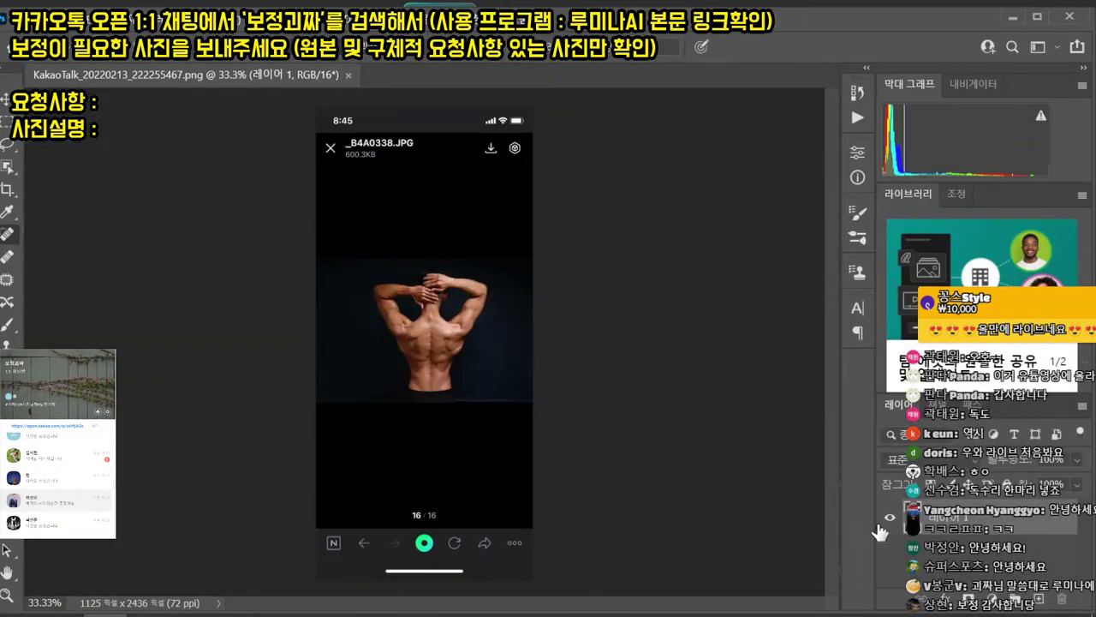
- Duplicate the photo layer and crop the canvas to the picture area, about 1125 x 762 px, without the phone interface
{"action": "key", "text": "ctrl+j"}
{"action": "key", "text": "c"}
{"action": "left_click_drag", "start_coordinate": [424, 107], "coordinate": [428, 188]}
{"action": "left_click_drag", "start_coordinate": [452, 497], "coordinate": [456, 405]}
{"action": "key", "text": "Return"}
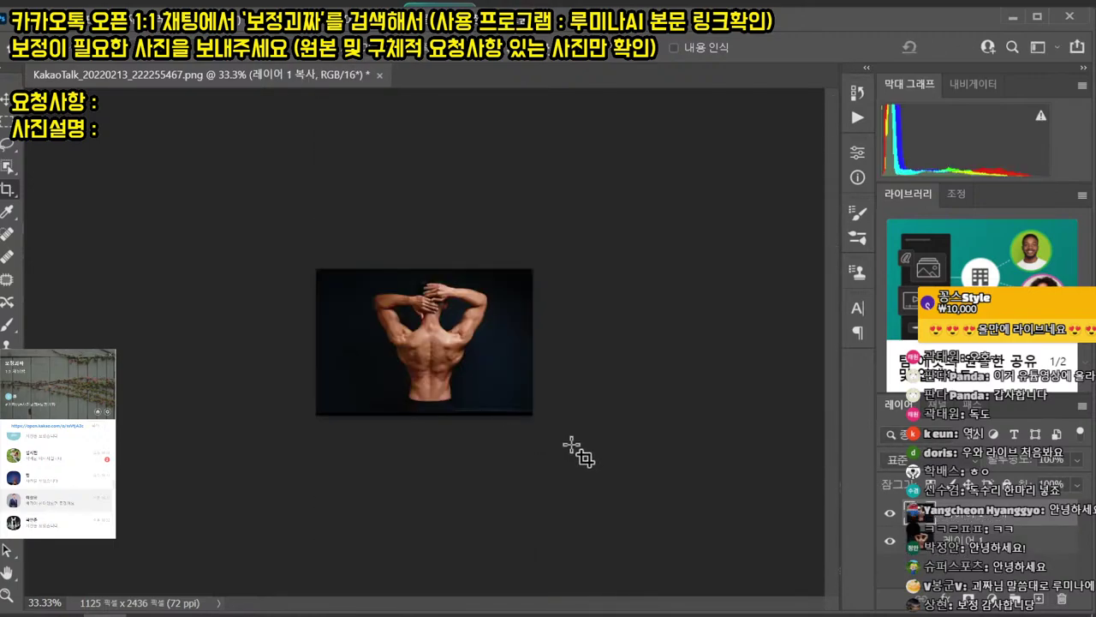
{"action": "left_click_drag", "start_coordinate": [520, 385], "coordinate": [558, 390]}
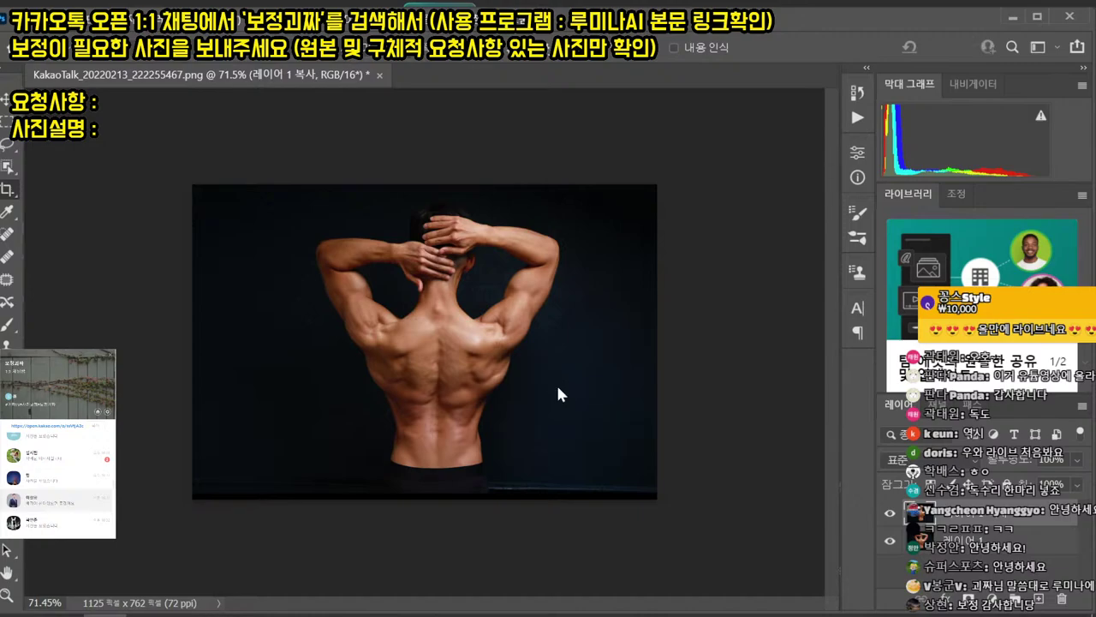
- Liquify the copied layer, widening the man's back and bulking up his upper arm with large brushes of about 271 to 299
{"action": "key", "text": "ctrl+shift+x"}
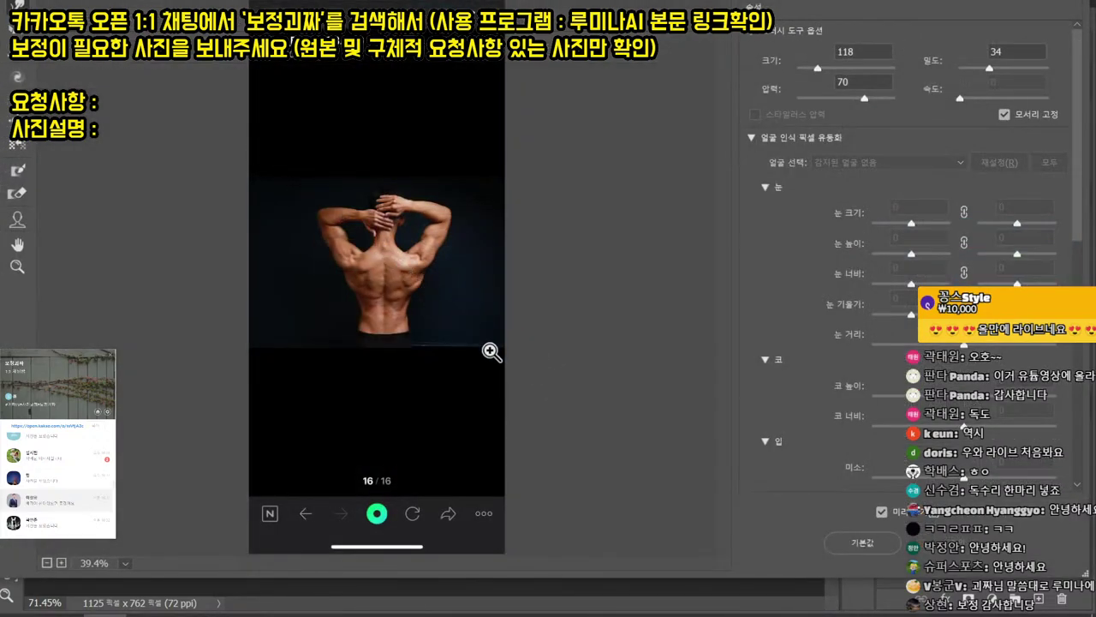
{"action": "left_click", "coordinate": [493, 352]}
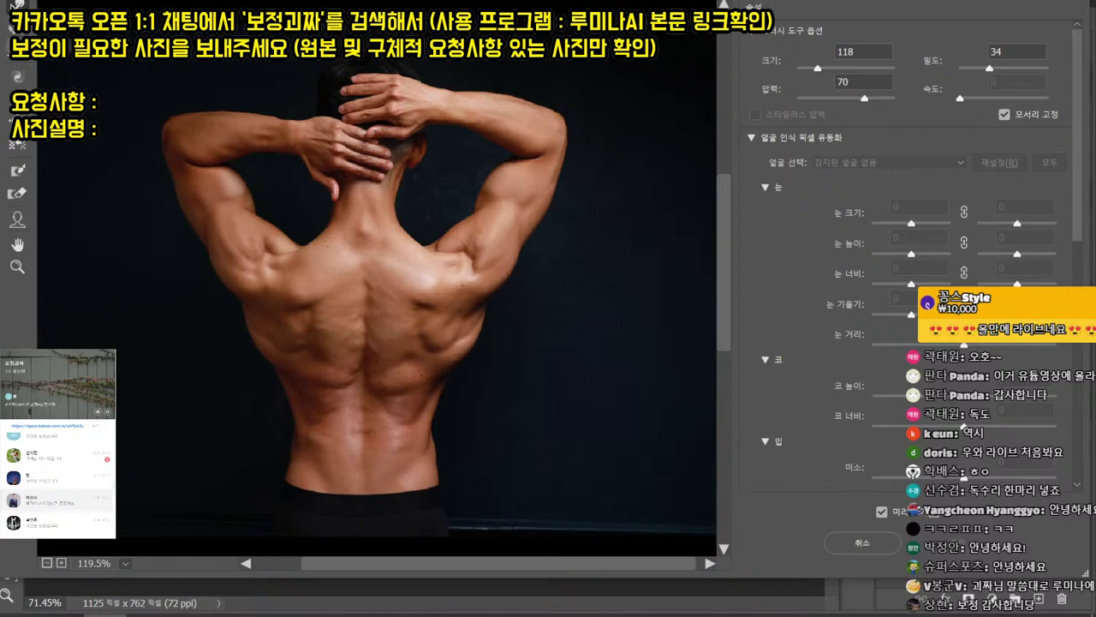
{"action": "left_click_drag", "start_coordinate": [214, 257], "coordinate": [282, 264]}
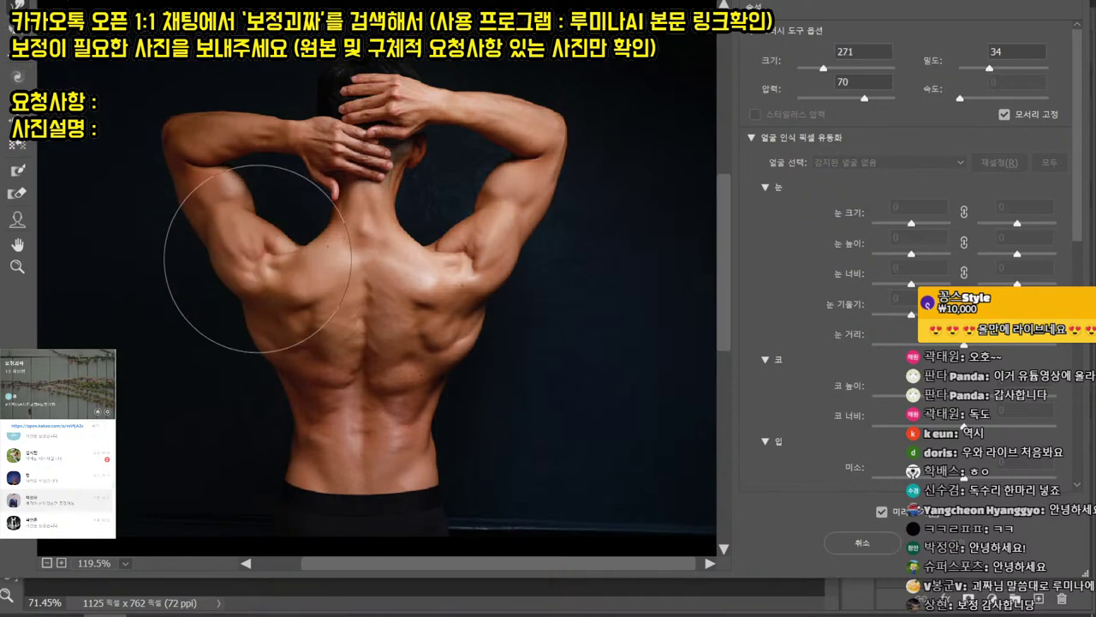
{"action": "left_click", "coordinate": [18, 124]}
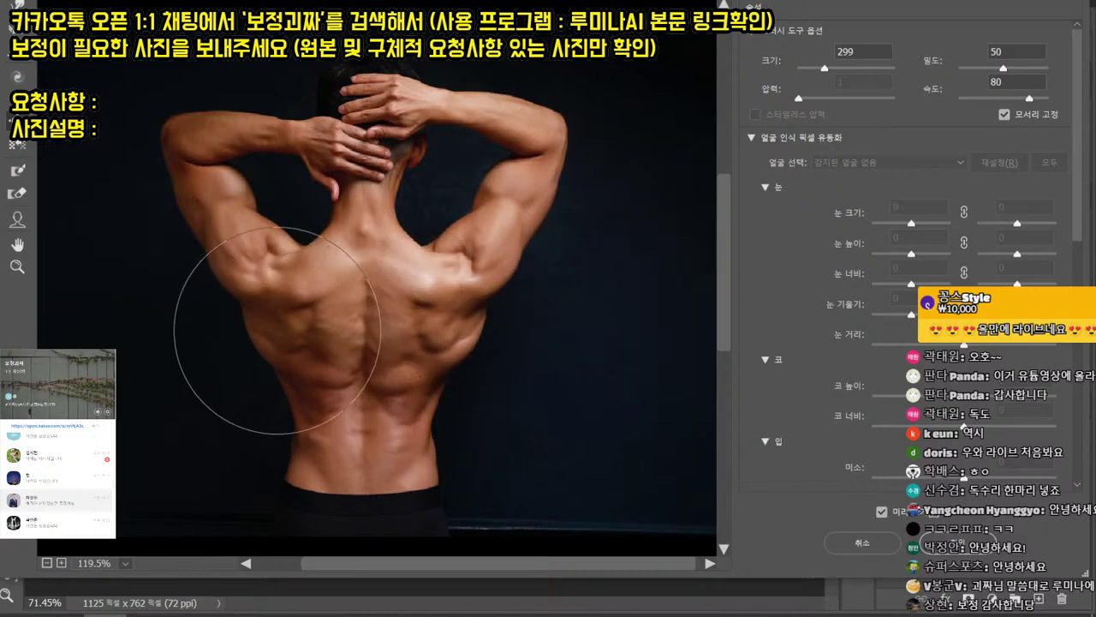
{"action": "key", "text": "w"}
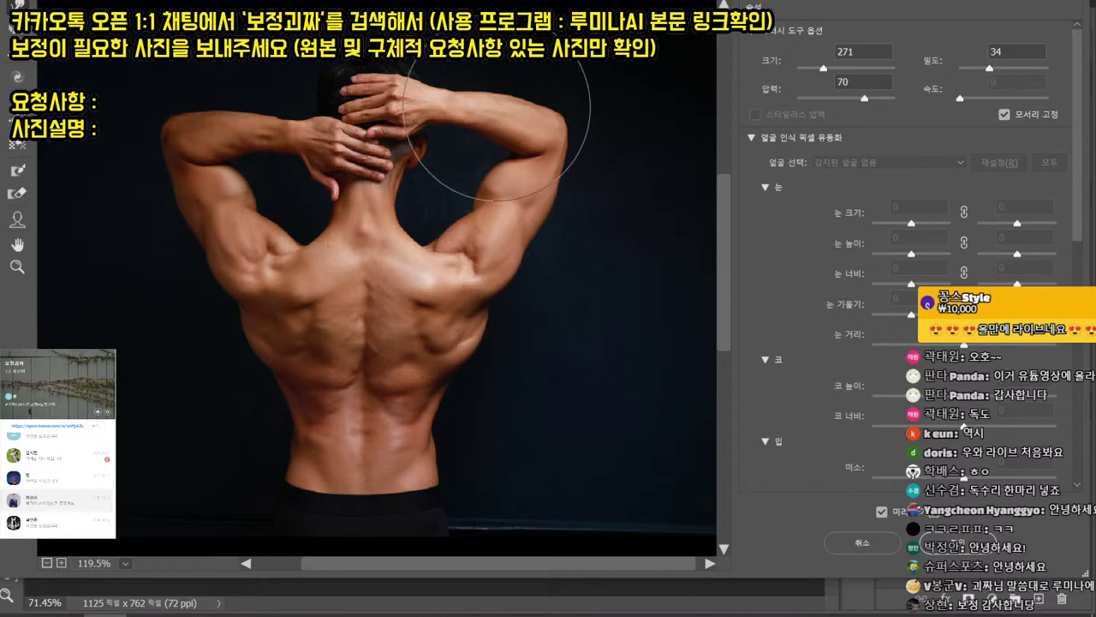
{"action": "left_click_drag", "start_coordinate": [230, 107], "coordinate": [231, 95]}
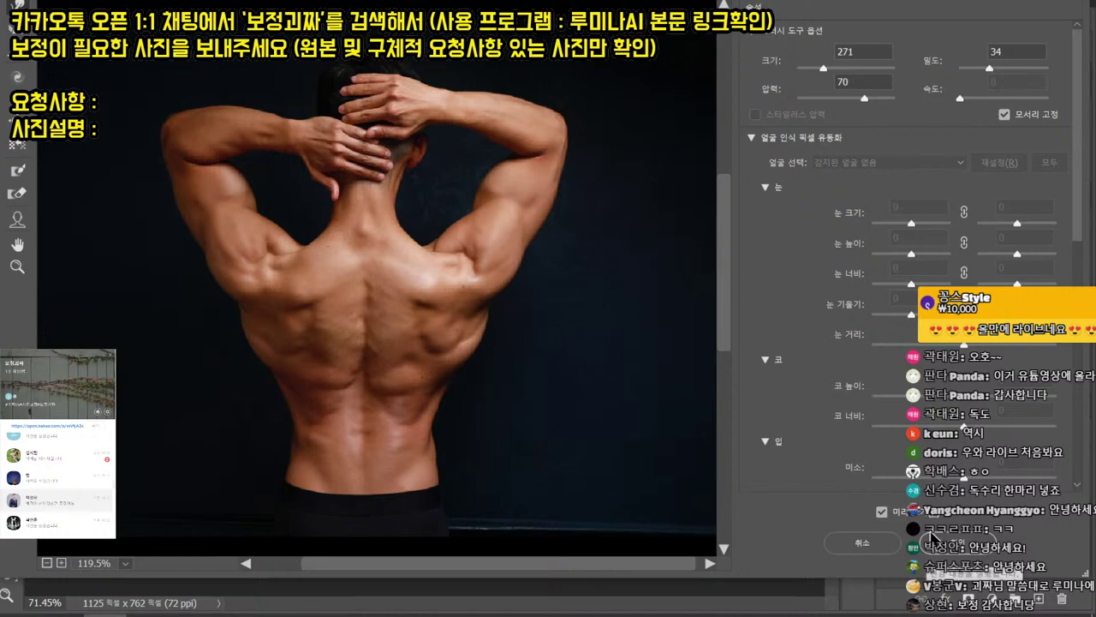
{"action": "left_click", "coordinate": [934, 541]}
- Compare the liquified back with the original by toggling the copied layer's visibility
{"action": "scroll", "coordinate": [489, 351], "scroll_direction": "up", "scroll_amount": 3}
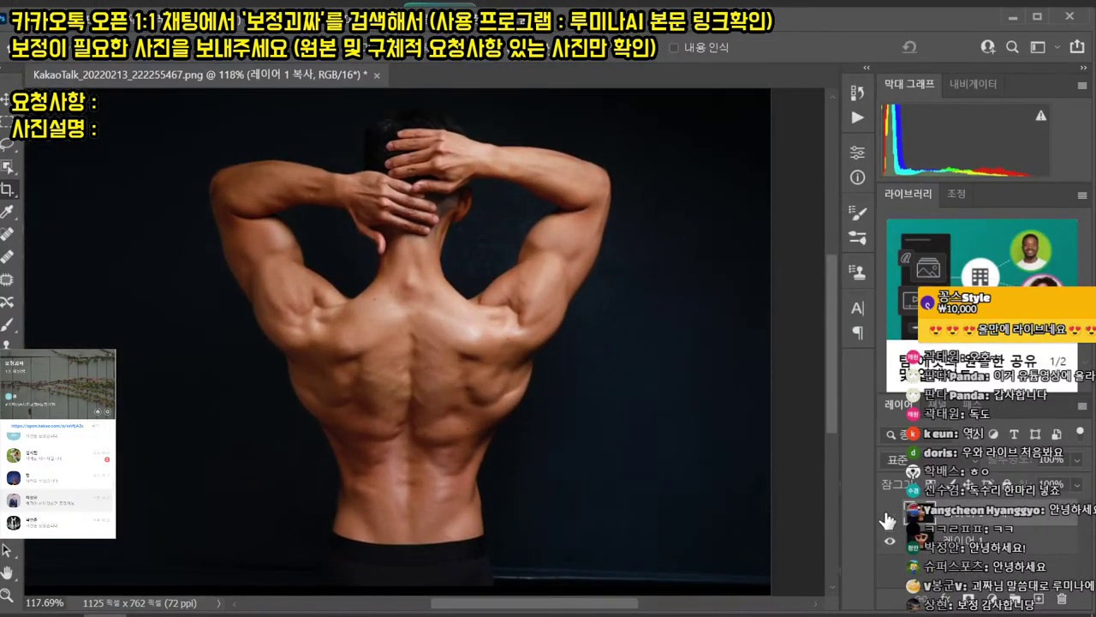
{"action": "left_click", "coordinate": [888, 518]}
{"action": "left_click", "coordinate": [889, 518]}
{"action": "left_click", "coordinate": [889, 519]}
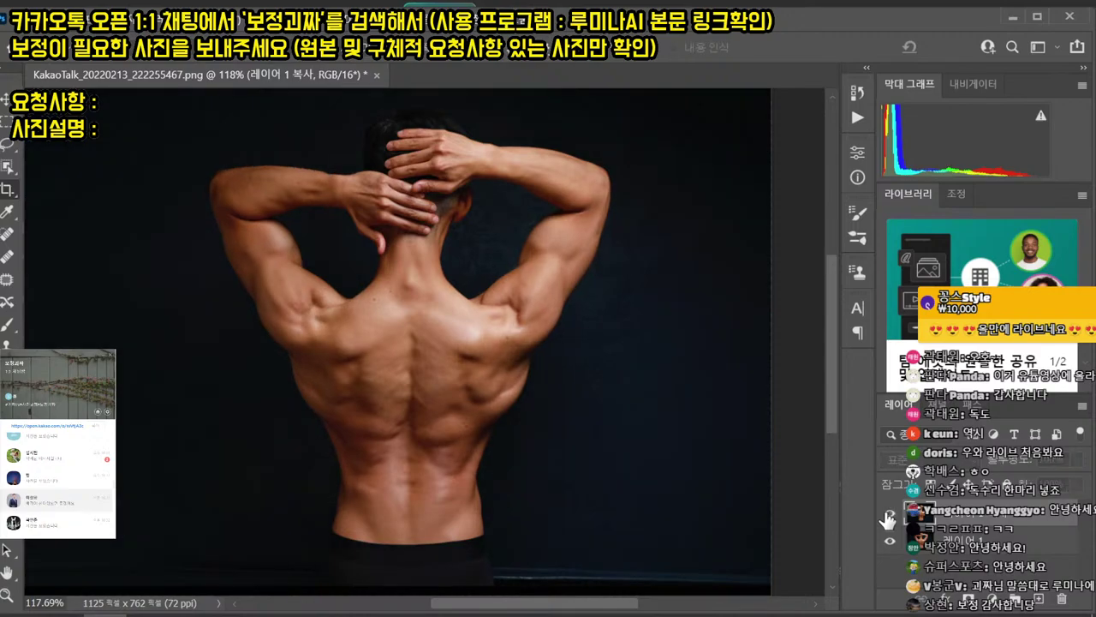
{"action": "left_click", "coordinate": [888, 518]}
{"action": "left_click", "coordinate": [889, 518]}
{"action": "left_click", "coordinate": [888, 519]}
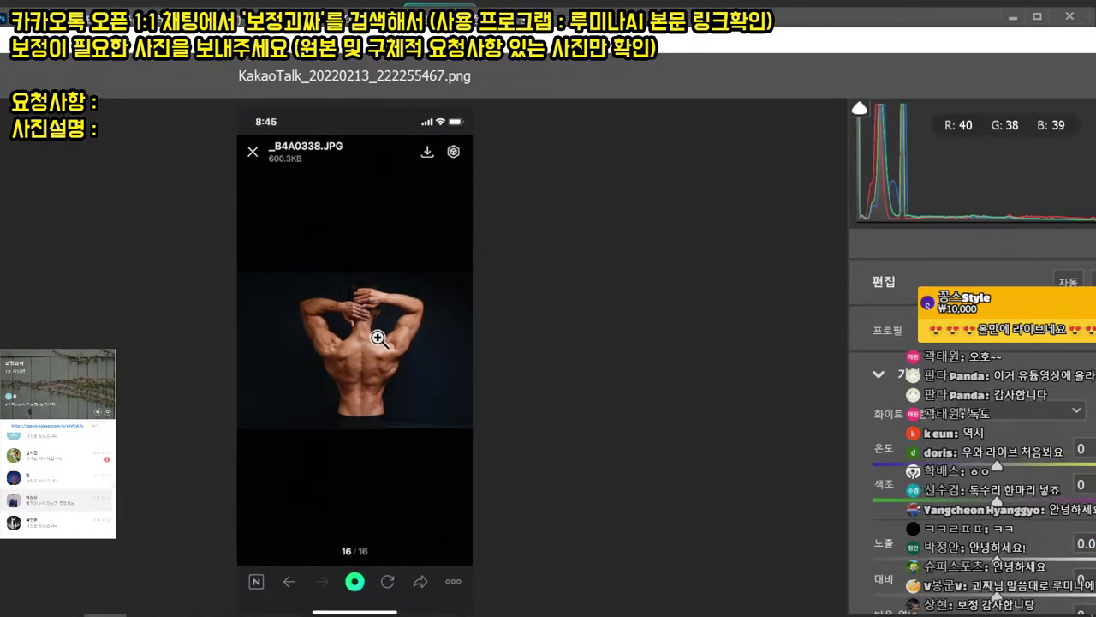
- Apply the Camera Raw filter to the copied layer with raised texture and a slight increase in clarity
{"action": "left_click_drag", "start_coordinate": [380, 337], "coordinate": [514, 350]}
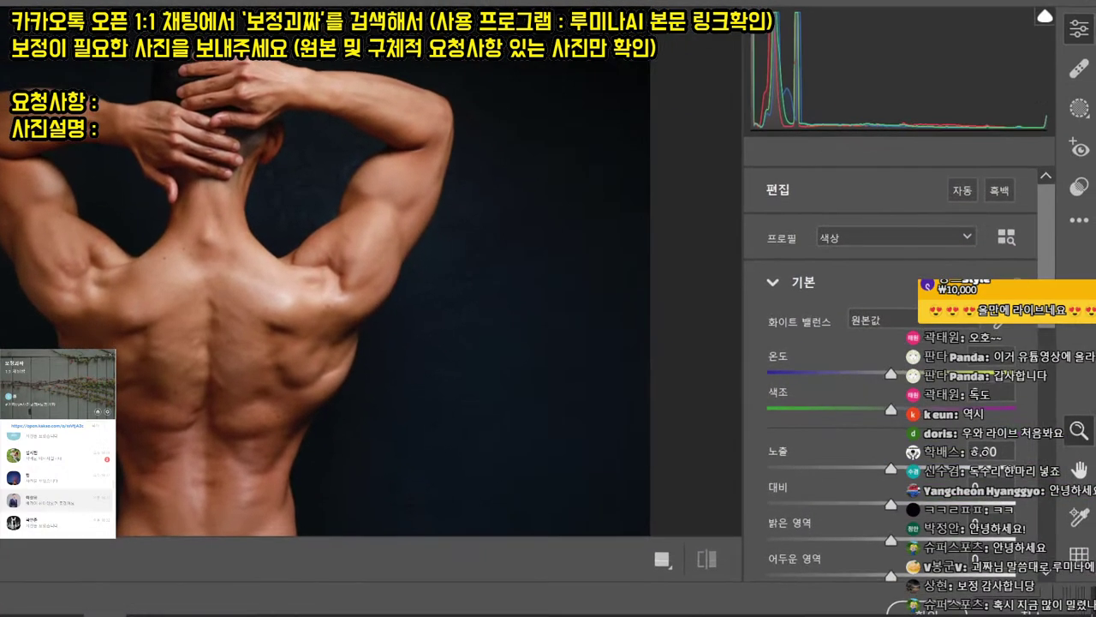
{"action": "scroll", "coordinate": [1047, 476], "scroll_direction": "down", "scroll_amount": 6}
{"action": "scroll", "coordinate": [1045, 475], "scroll_direction": "up", "scroll_amount": 2}
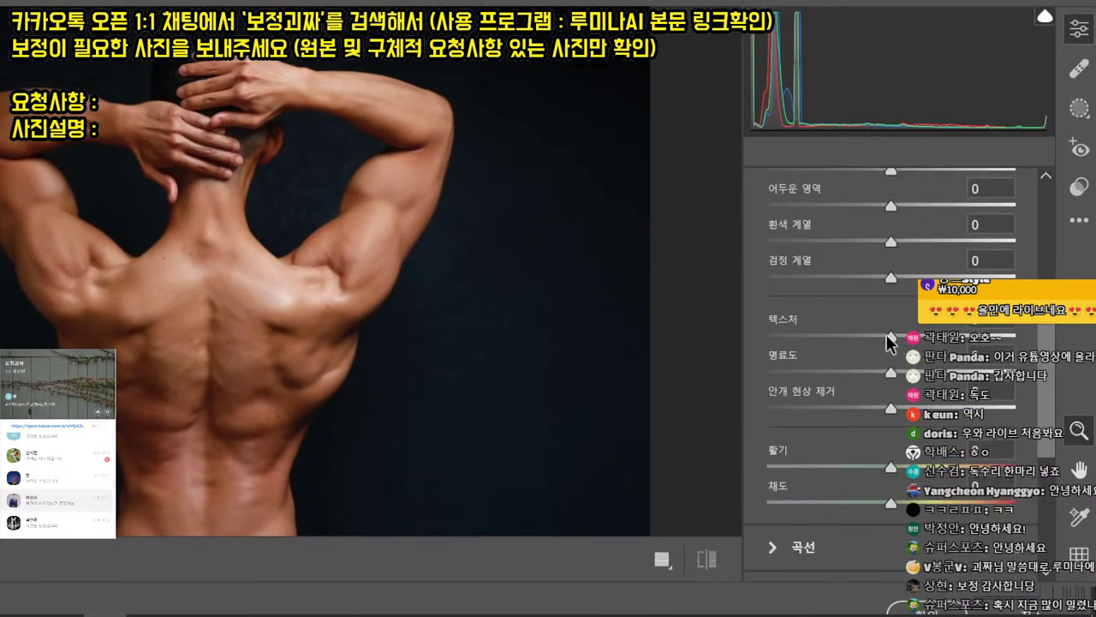
{"action": "mouse_move", "coordinate": [892, 335]}
{"action": "left_mouse_down"}
{"action": "mouse_move", "coordinate": [946, 341]}
{"action": "mouse_move", "coordinate": [902, 335]}
{"action": "left_mouse_up"}
{"action": "left_click_drag", "start_coordinate": [889, 373], "coordinate": [931, 372]}
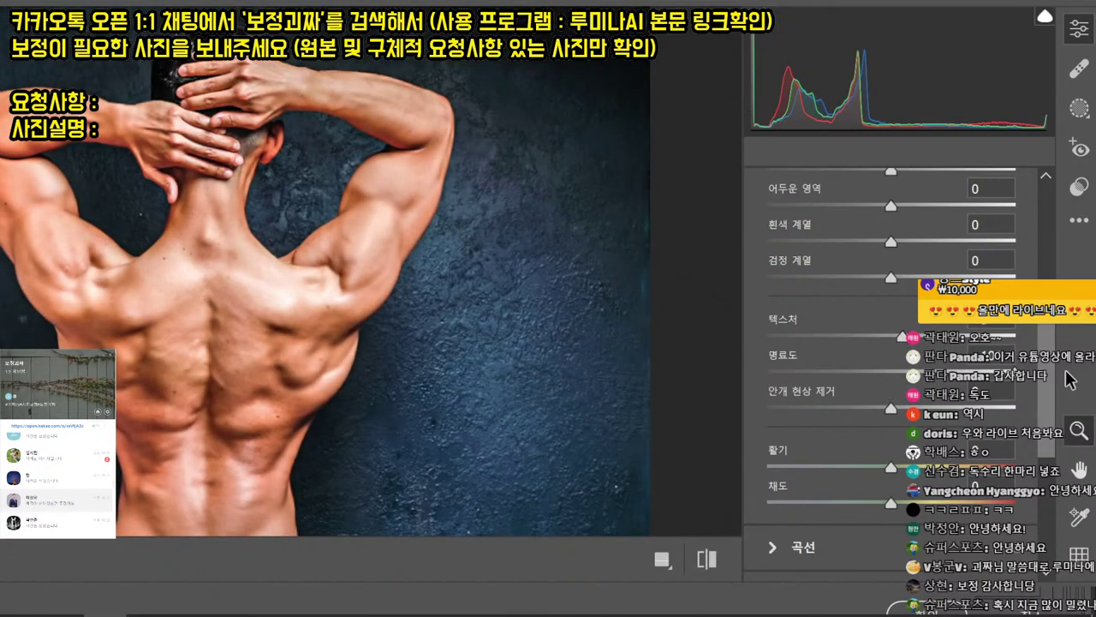
{"action": "left_click_drag", "start_coordinate": [1070, 379], "coordinate": [901, 374]}
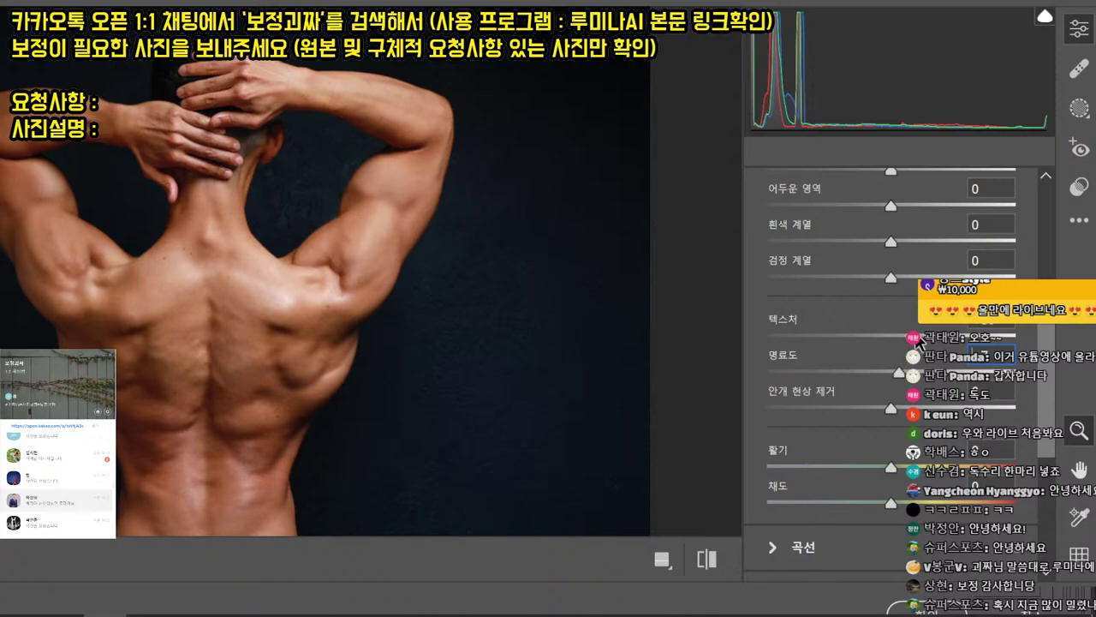
{"action": "left_click_drag", "start_coordinate": [915, 334], "coordinate": [957, 335]}
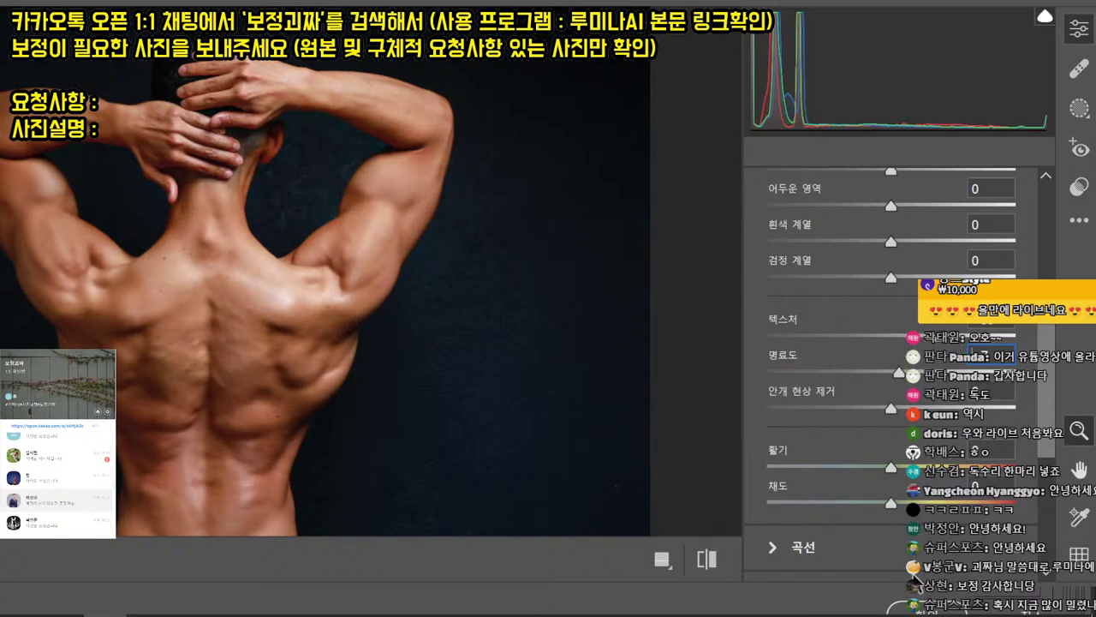
{"action": "left_click", "coordinate": [917, 609]}
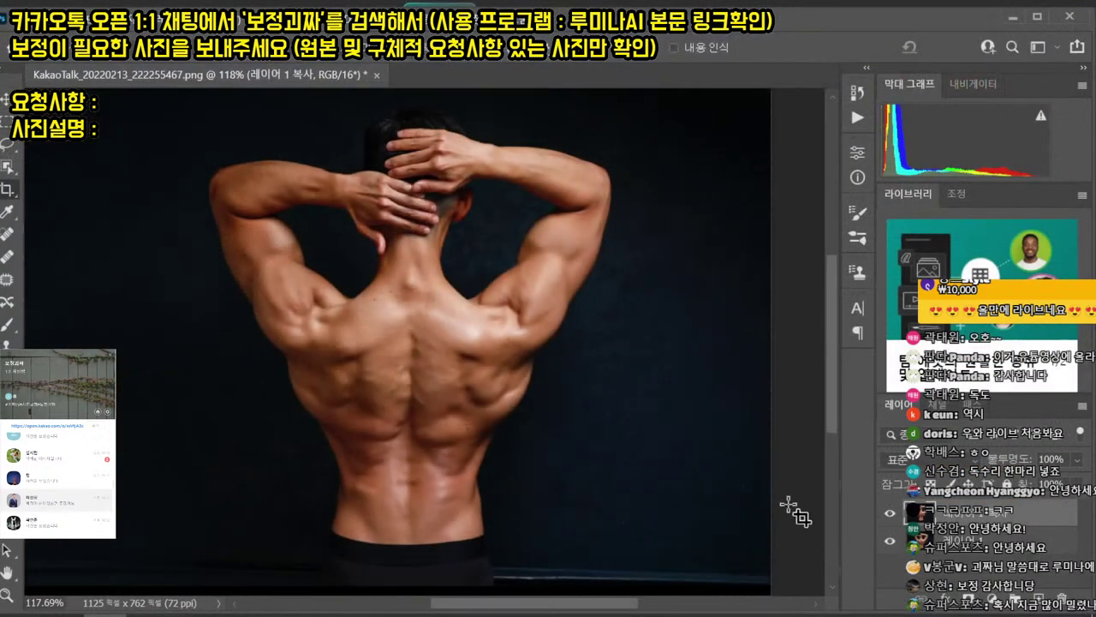
- Compare the copied layer with and without the retouching, and close the photo of the man's back
{"action": "left_click", "coordinate": [890, 517]}
{"action": "left_click", "coordinate": [889, 516]}
{"action": "left_click", "coordinate": [891, 516]}
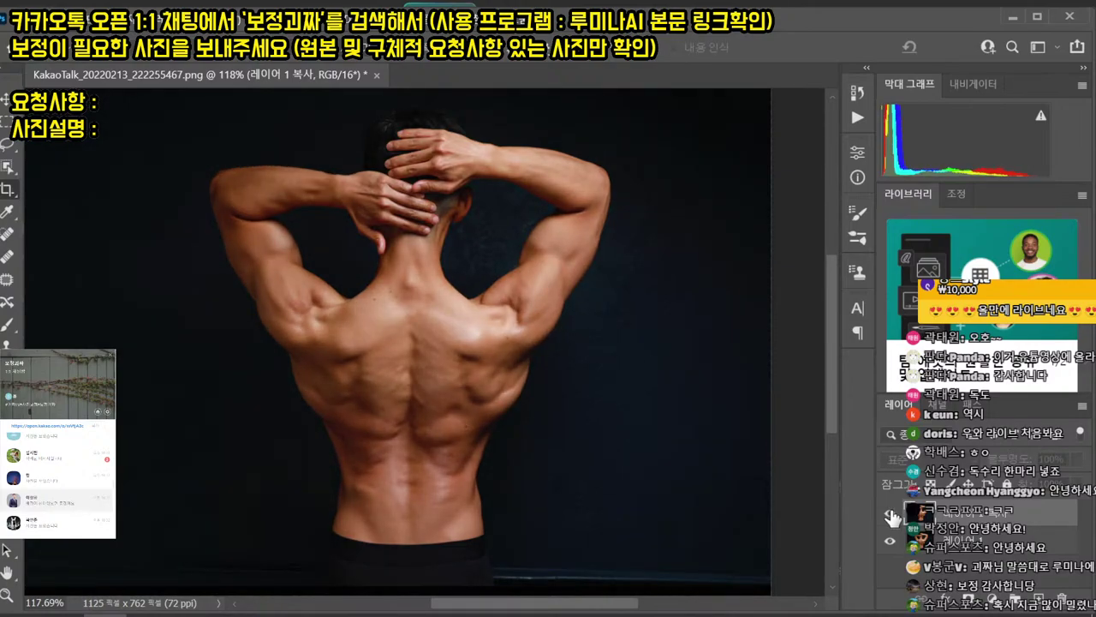
{"action": "left_click", "coordinate": [891, 517]}
{"action": "left_click", "coordinate": [891, 517]}
{"action": "left_click", "coordinate": [891, 517]}
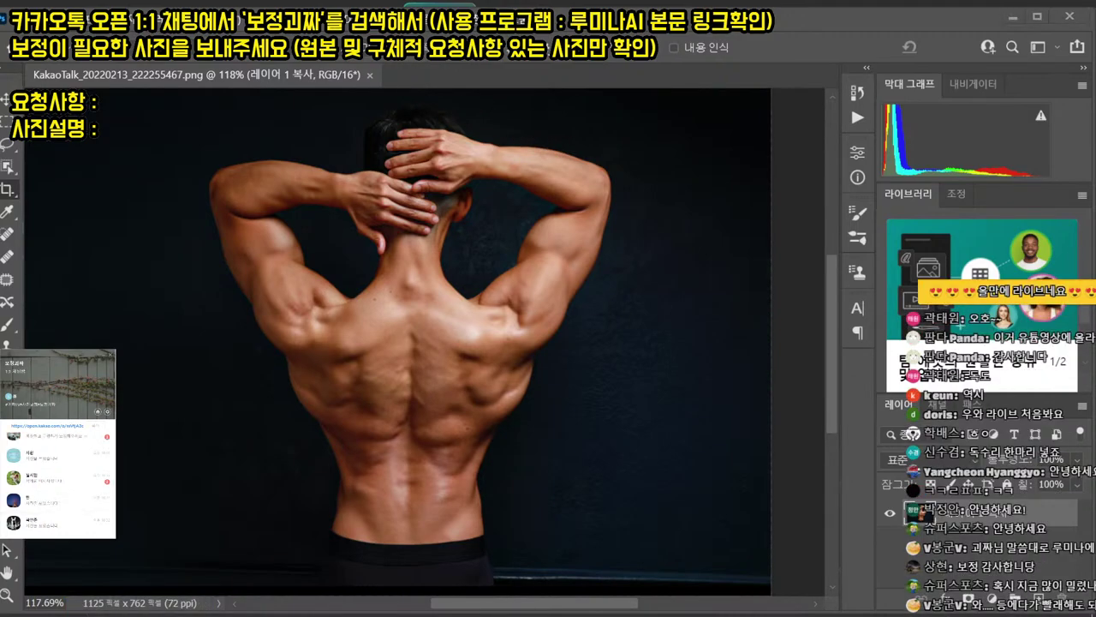
{"action": "left_click", "coordinate": [370, 76]}
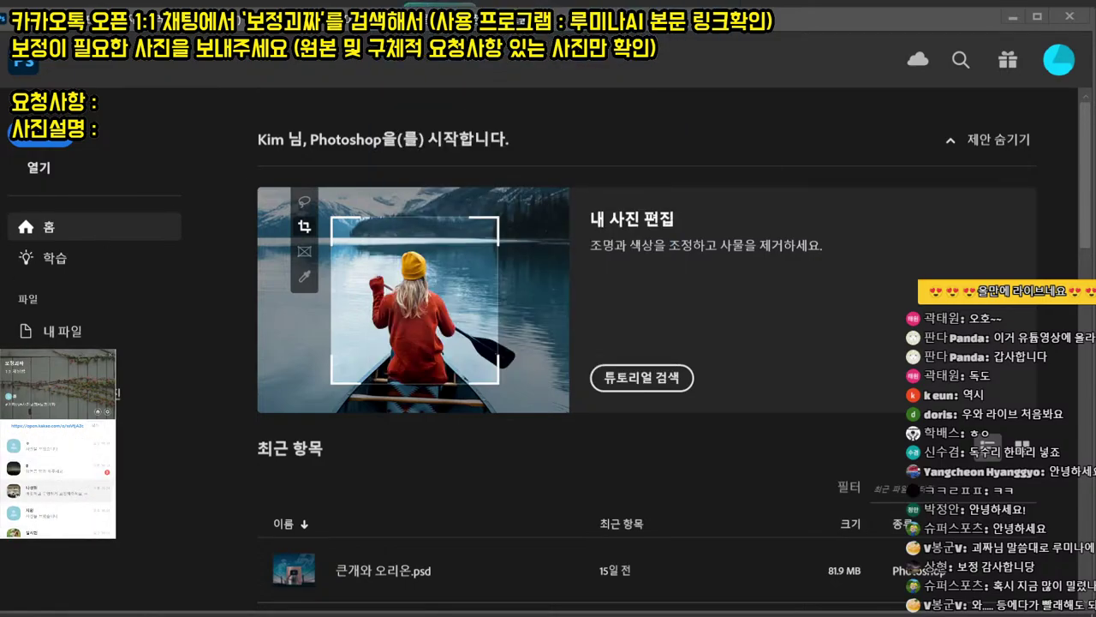
- Download _DSC0258.ARW from the next chat, view the photo, and close the viewer and the chat
{"action": "double_click", "coordinate": [56, 491]}
{"action": "left_click", "coordinate": [342, 400]}
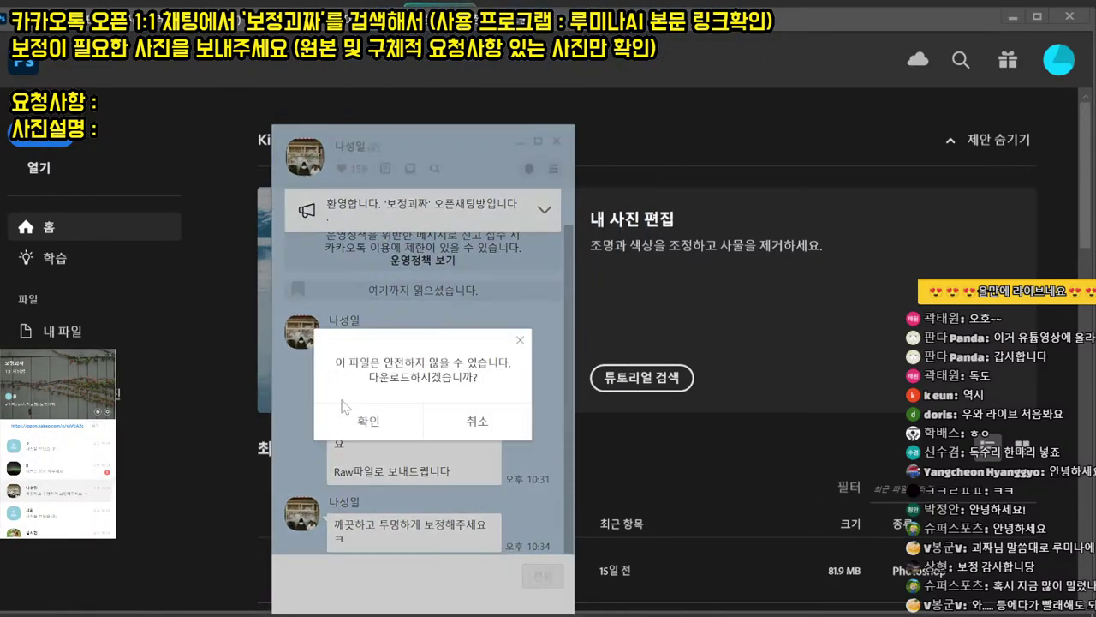
{"action": "left_click", "coordinate": [353, 416]}
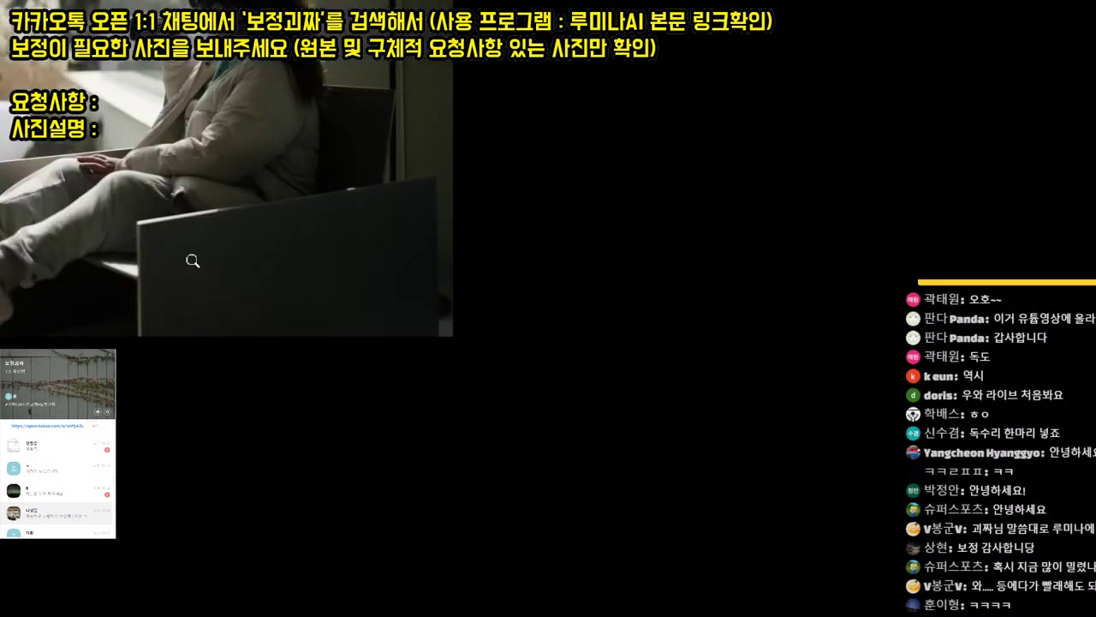
{"action": "right_click", "coordinate": [283, 444]}
{"action": "left_click", "coordinate": [295, 432]}
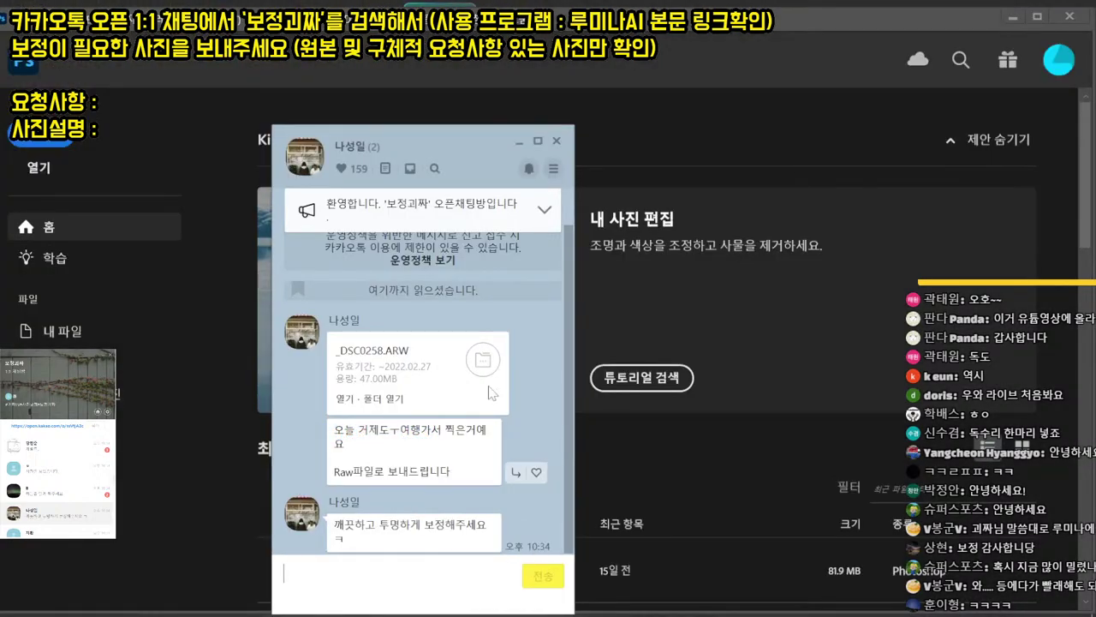
{"action": "left_click", "coordinate": [556, 142]}
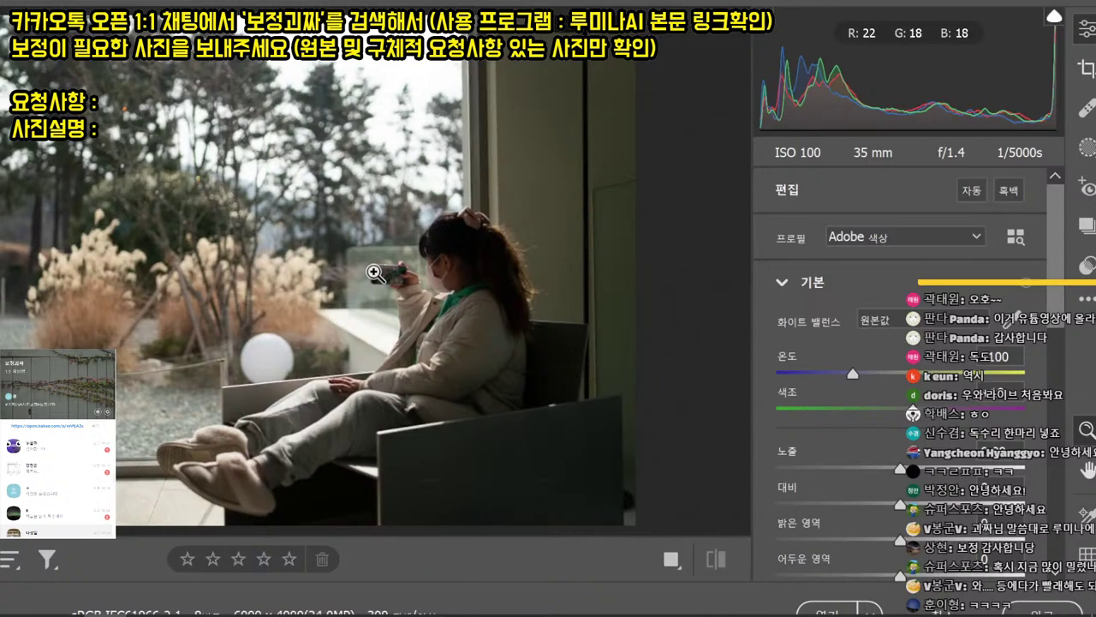
- In Camera Raw, set the seated woman photo's highlights to the minimum, shadows and blacks to +100, and raise the exposure slightly
{"action": "scroll", "coordinate": [908, 377], "scroll_direction": "down", "scroll_amount": 5}
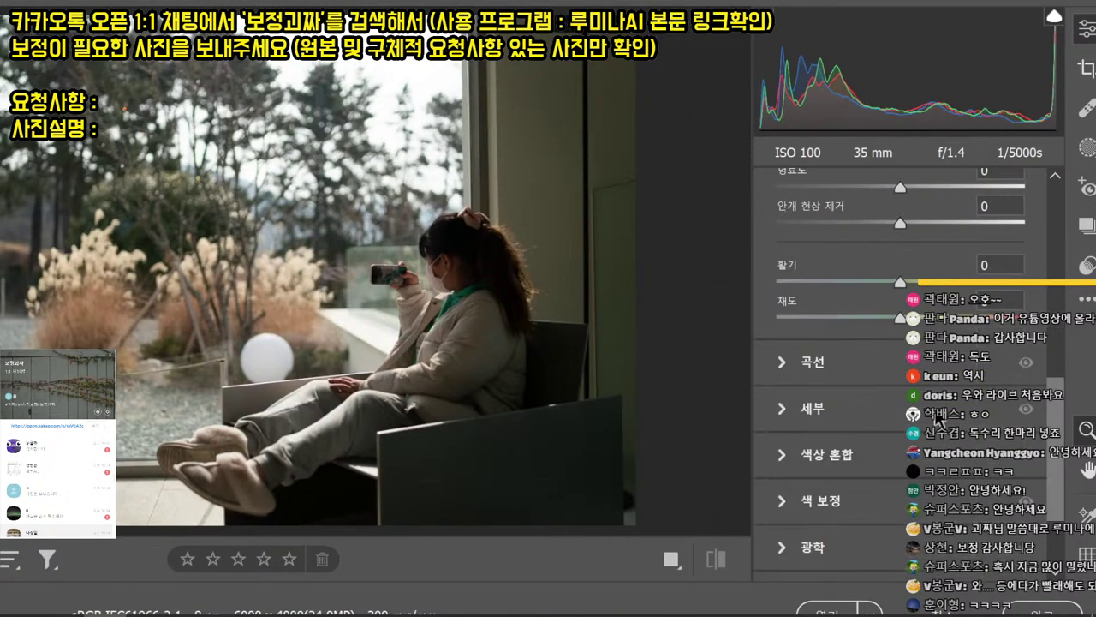
{"action": "left_click_drag", "start_coordinate": [901, 353], "coordinate": [705, 350]}
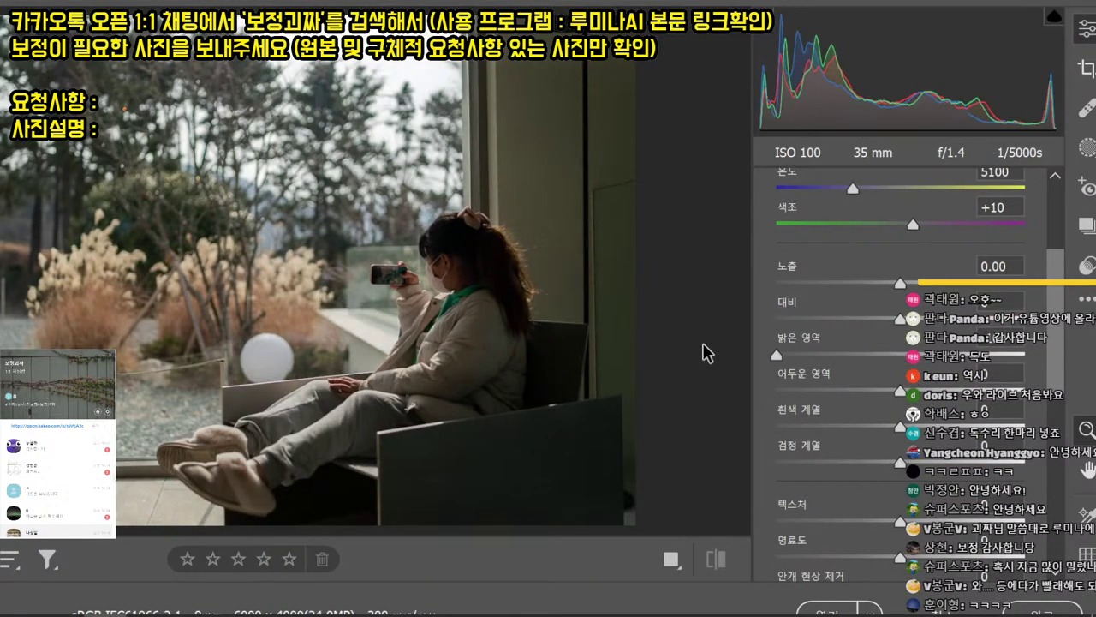
{"action": "left_click_drag", "start_coordinate": [901, 390], "coordinate": [1041, 392]}
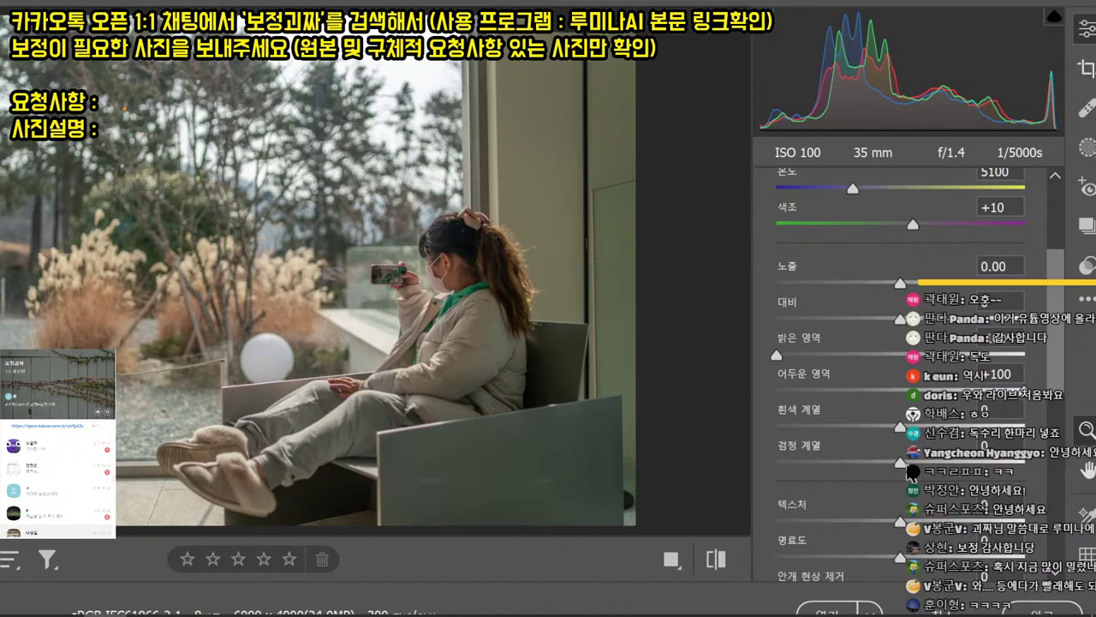
{"action": "left_click_drag", "start_coordinate": [901, 462], "coordinate": [1043, 449]}
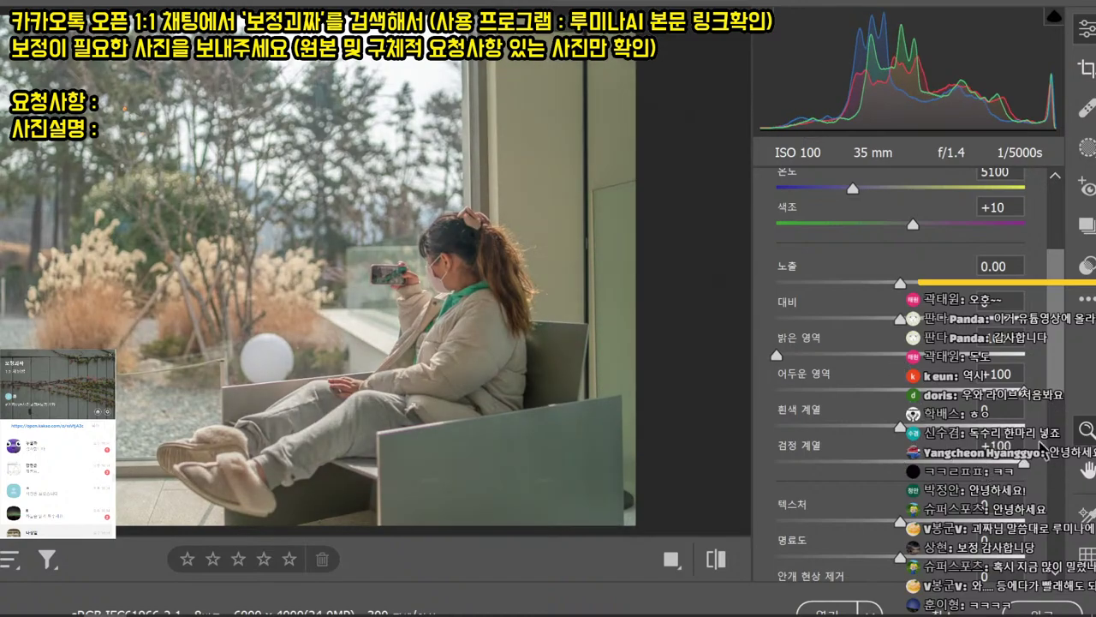
{"action": "left_click_drag", "start_coordinate": [901, 291], "coordinate": [906, 293]}
{"action": "scroll", "coordinate": [822, 304], "scroll_direction": "down", "scroll_amount": 5}
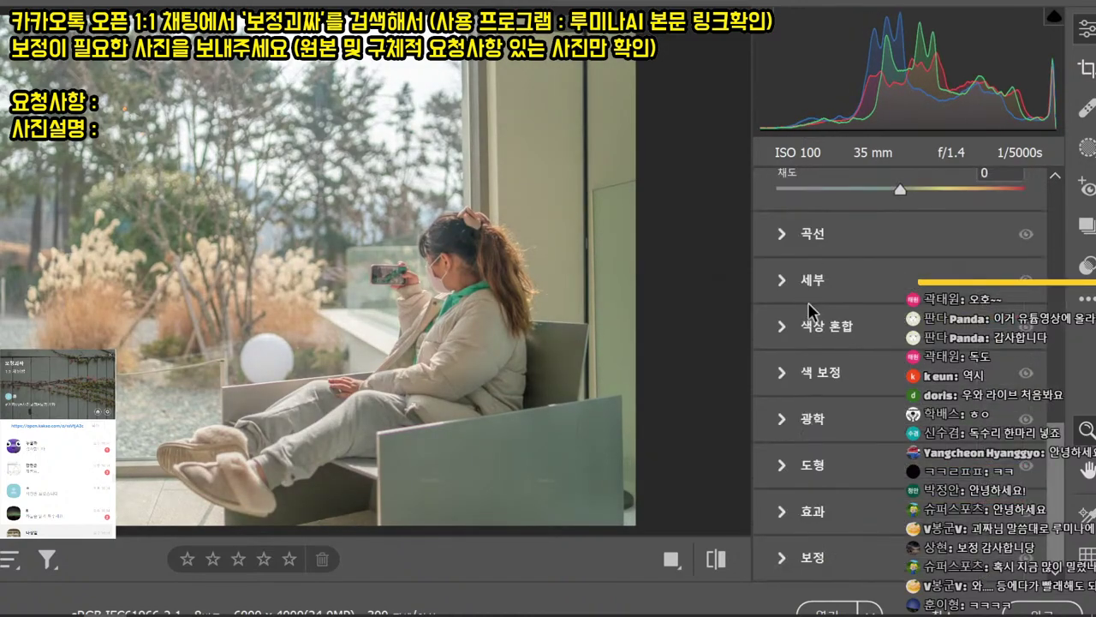
- Shape the seated woman photo's tone curve with a lifted black point and lowered shadows and midtones, and open the photo in Photoshop
{"action": "left_click", "coordinate": [790, 237]}
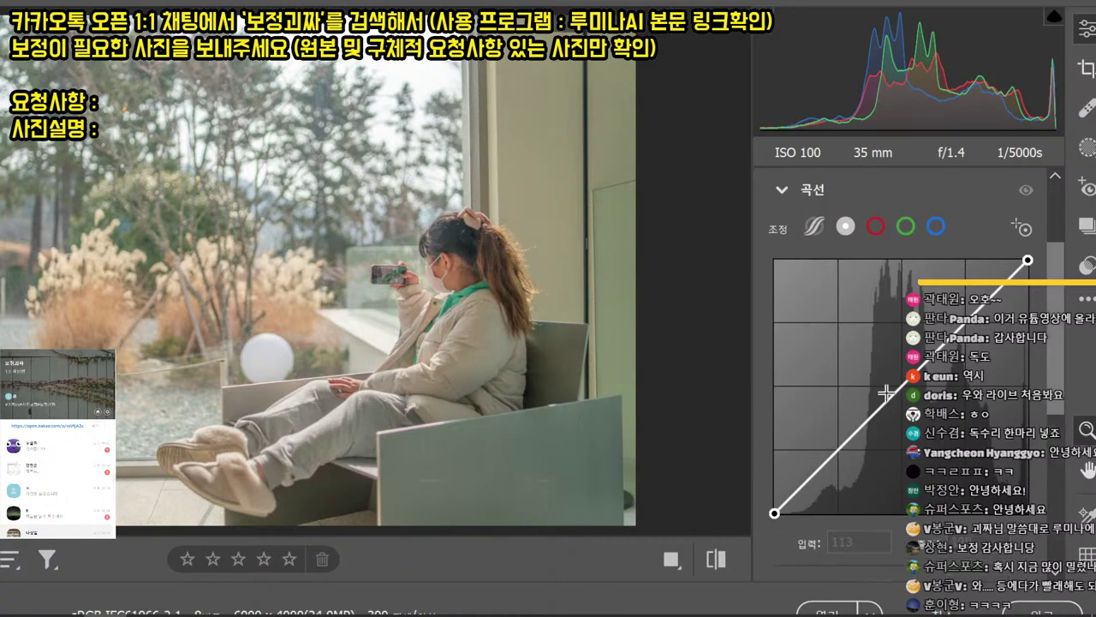
{"action": "left_click", "coordinate": [895, 390]}
{"action": "left_click_drag", "start_coordinate": [775, 512], "coordinate": [774, 488]}
{"action": "left_click_drag", "start_coordinate": [816, 453], "coordinate": [823, 470]}
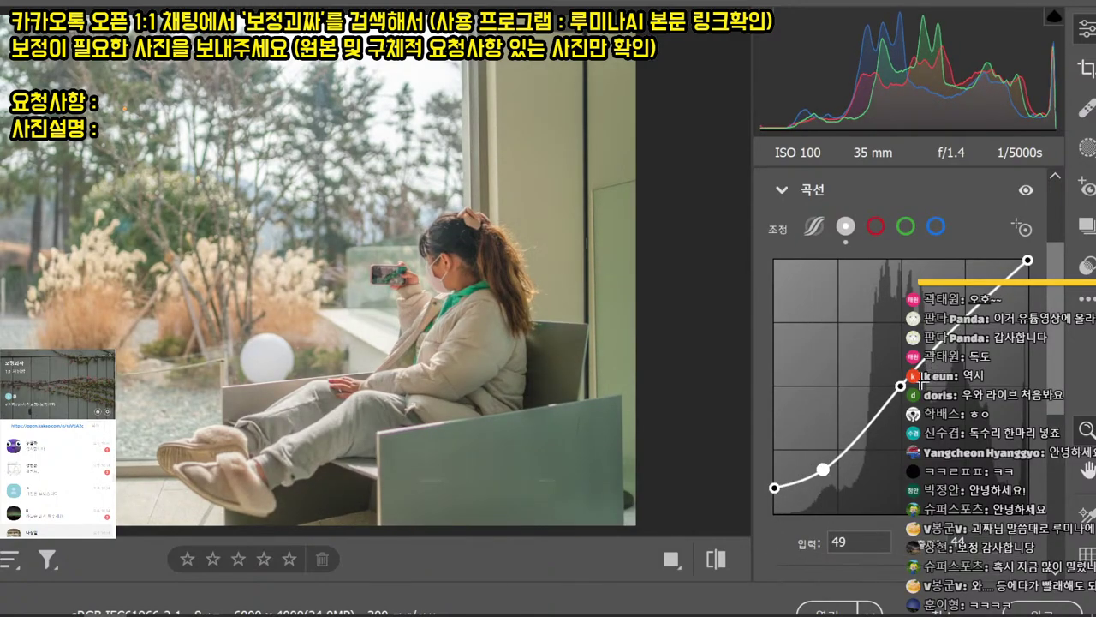
{"action": "left_click_drag", "start_coordinate": [900, 386], "coordinate": [905, 397]}
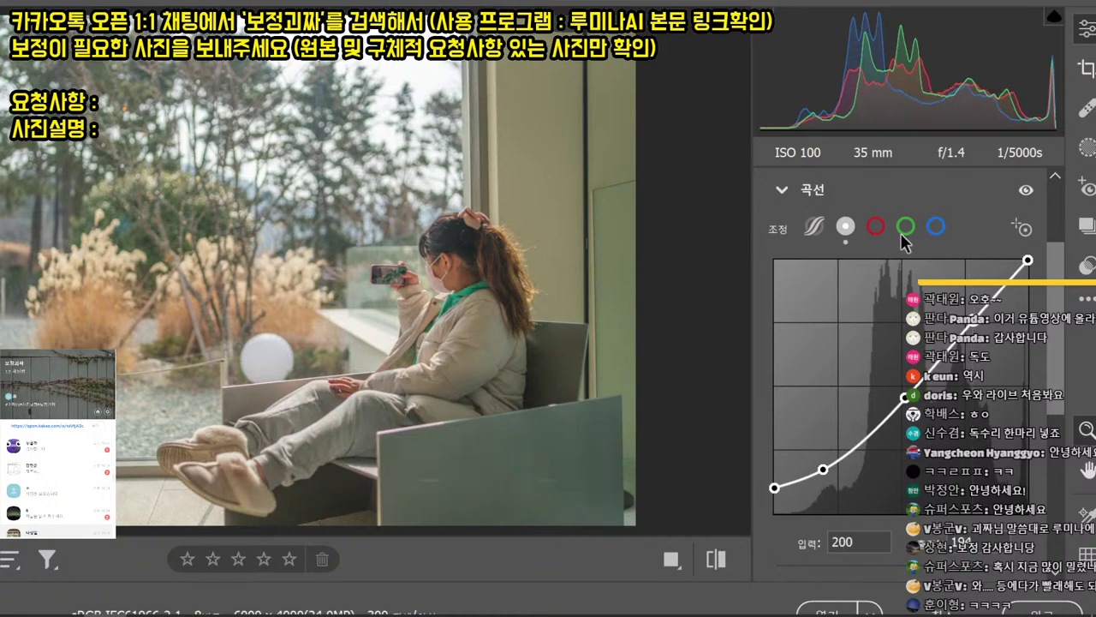
{"action": "left_click", "coordinate": [974, 320]}
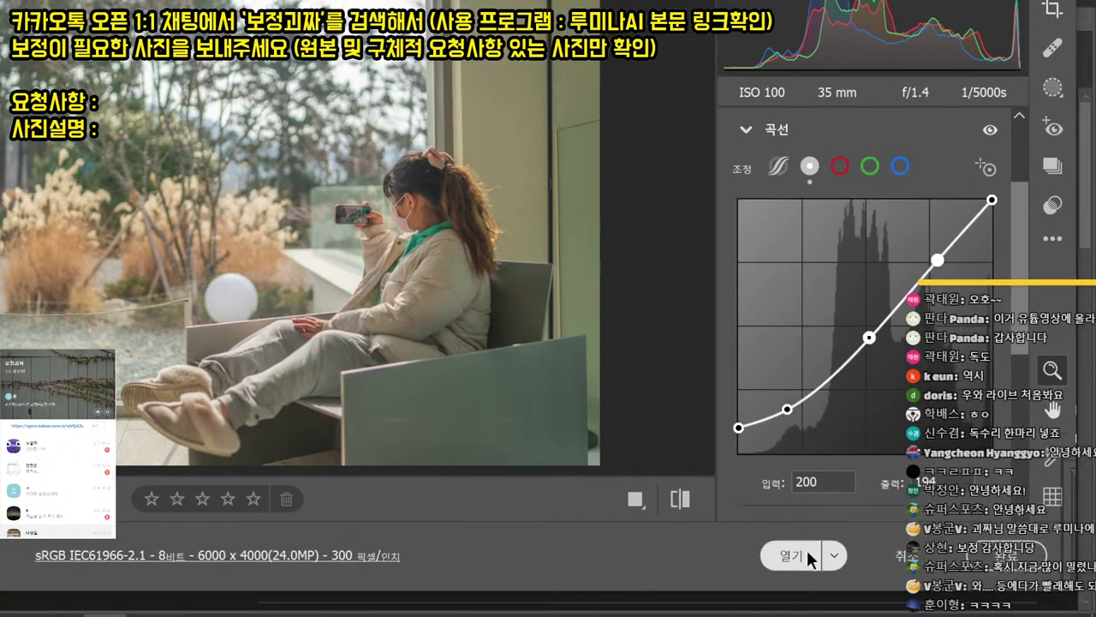
{"action": "left_click", "coordinate": [793, 555]}
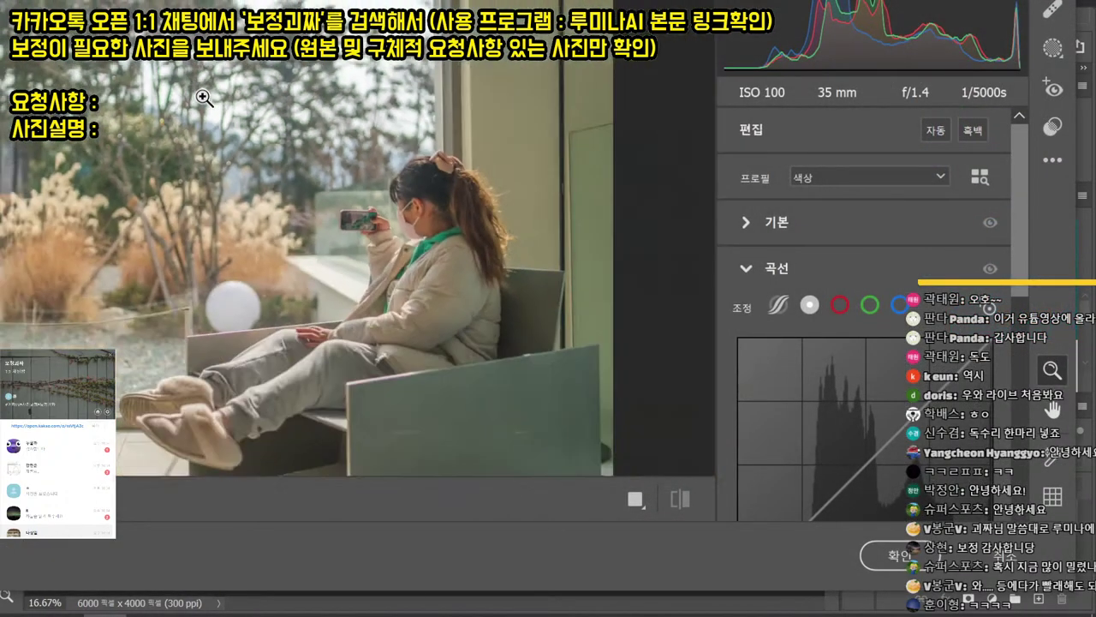
- Apply Camera Raw calibration with red primary hue -14, blue primary hue +5, and raised green primary hue and saturation
{"action": "left_click", "coordinate": [744, 261]}
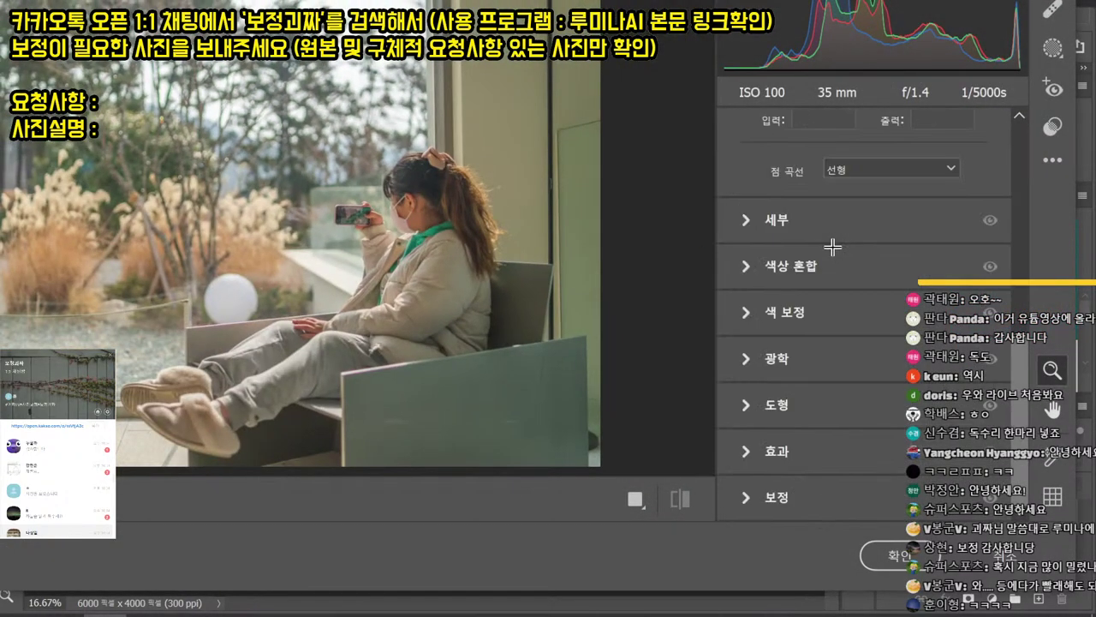
{"action": "left_click", "coordinate": [752, 494]}
{"action": "mouse_move", "coordinate": [864, 247]}
{"action": "left_mouse_down"}
{"action": "mouse_move", "coordinate": [920, 246]}
{"action": "mouse_move", "coordinate": [833, 250]}
{"action": "mouse_move", "coordinate": [847, 247]}
{"action": "left_mouse_up"}
{"action": "mouse_move", "coordinate": [864, 354]}
{"action": "left_mouse_down"}
{"action": "mouse_move", "coordinate": [797, 353]}
{"action": "mouse_move", "coordinate": [886, 353]}
{"action": "left_mouse_up"}
{"action": "mouse_move", "coordinate": [864, 390]}
{"action": "left_mouse_down"}
{"action": "mouse_move", "coordinate": [832, 392]}
{"action": "mouse_move", "coordinate": [891, 396]}
{"action": "mouse_move", "coordinate": [875, 391]}
{"action": "left_mouse_up"}
{"action": "mouse_move", "coordinate": [864, 463]}
{"action": "left_mouse_down"}
{"action": "mouse_move", "coordinate": [783, 463]}
{"action": "mouse_move", "coordinate": [869, 463]}
{"action": "left_mouse_up"}
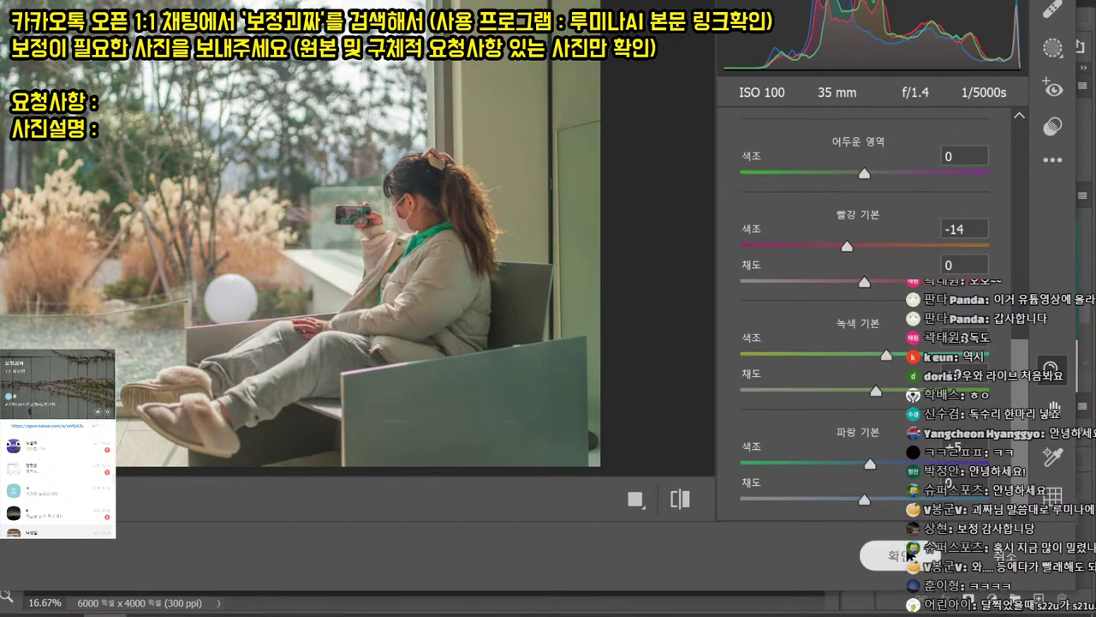
{"action": "left_click", "coordinate": [900, 555]}
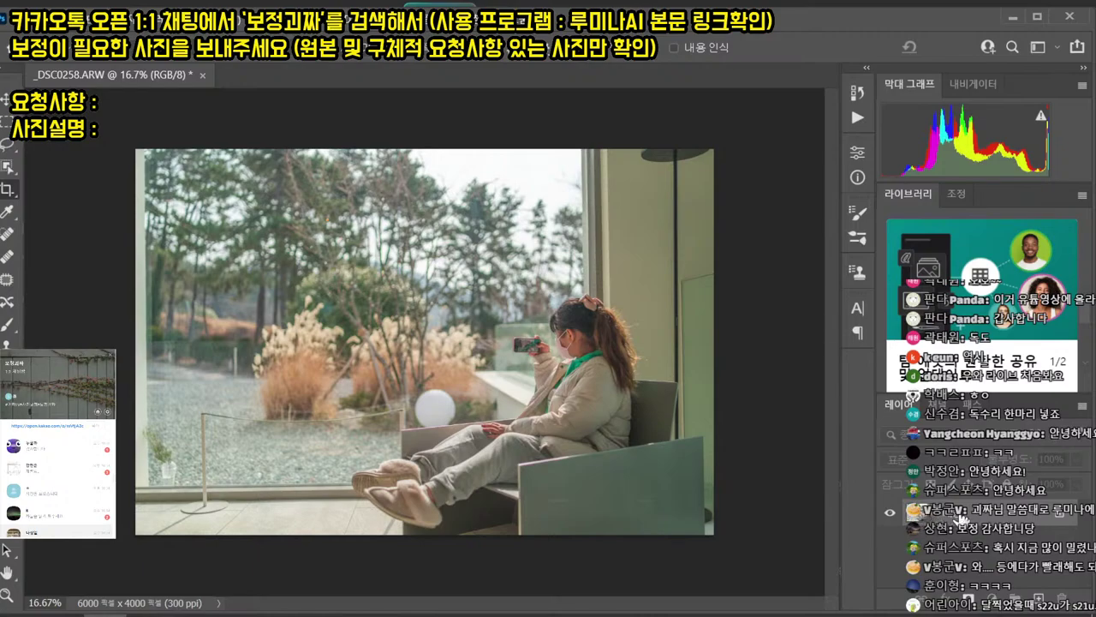
- Save the seated woman photo as the JPEG file _DSC0258.jpg and close it
{"action": "key", "text": "ctrl+shift+s"}
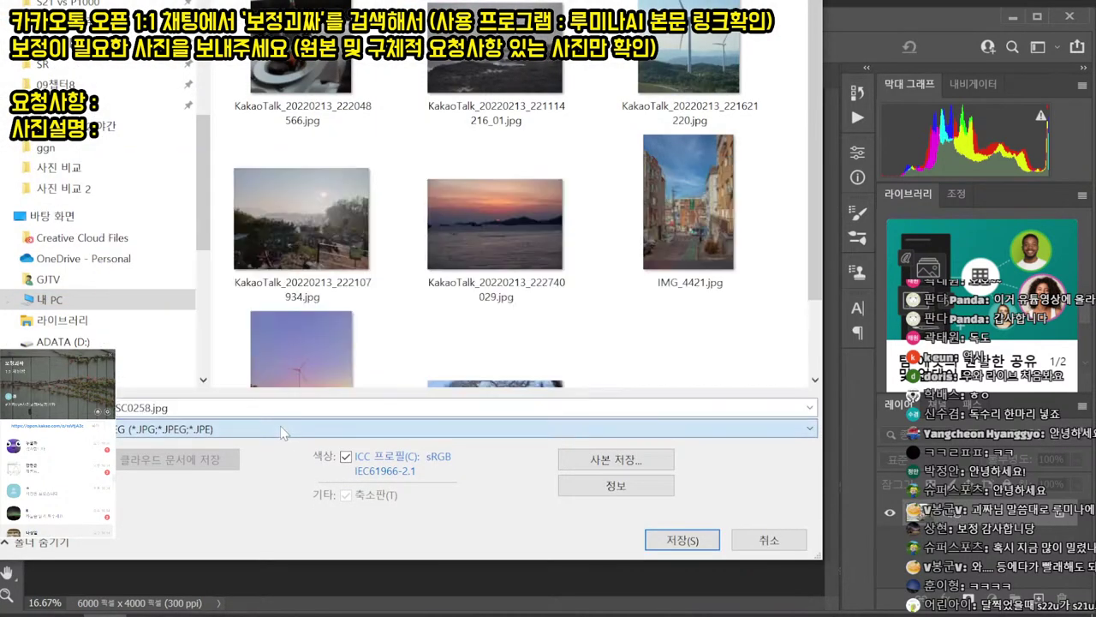
{"action": "key", "text": "Return"}
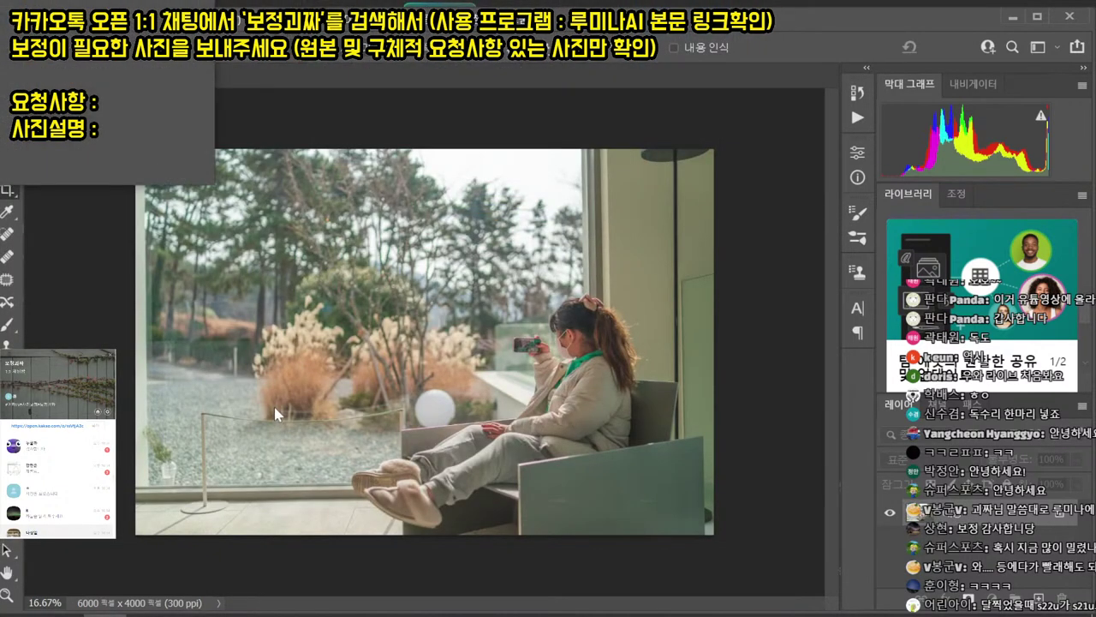
{"action": "key", "text": "c"}
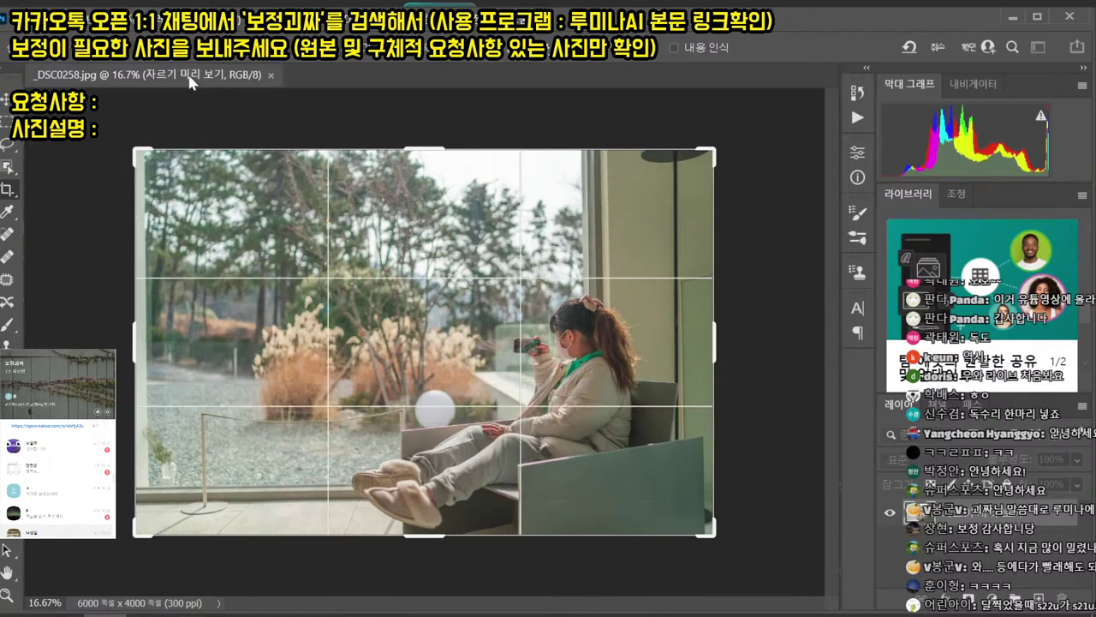
{"action": "key", "text": "Return"}
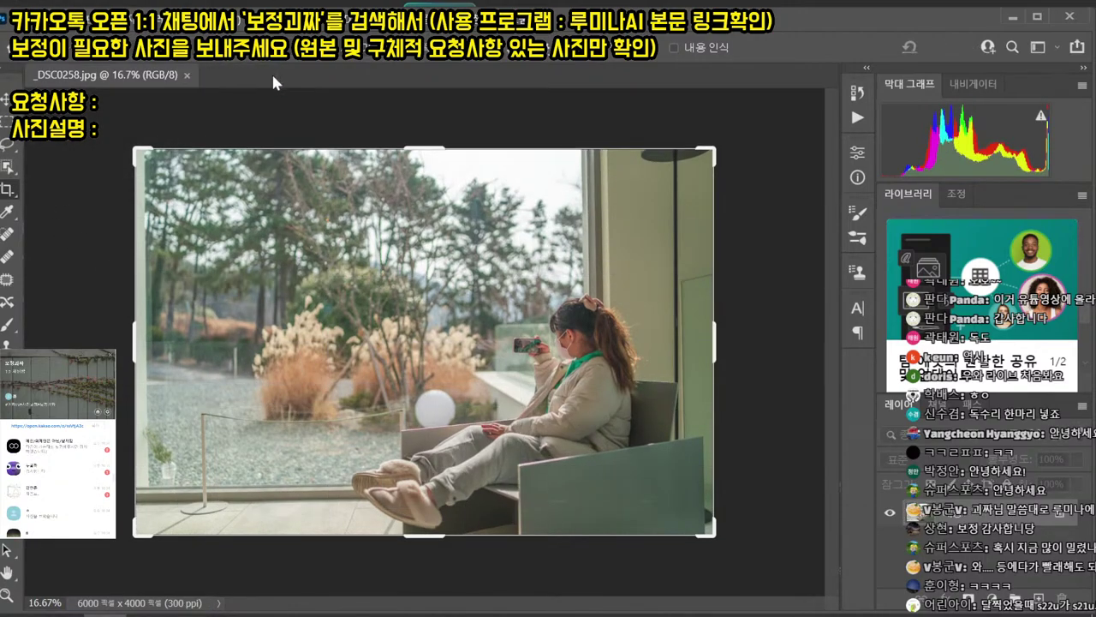
{"action": "left_click", "coordinate": [186, 75]}
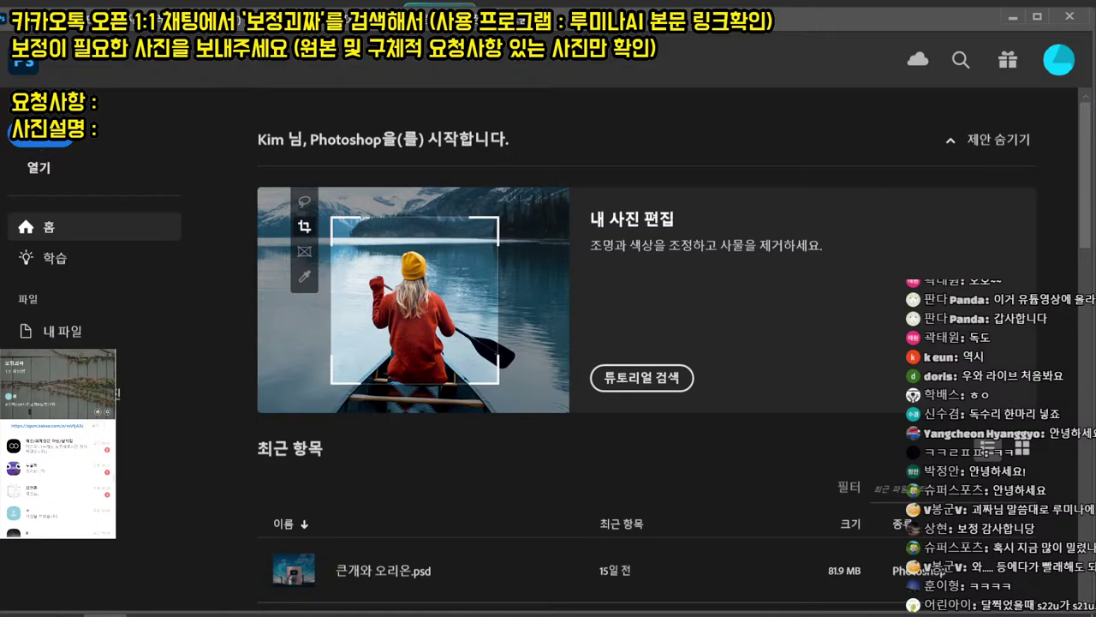
- Send the retouched photo of the seated woman in the chat of the viewer who requested it, and close the chat
{"action": "double_click", "coordinate": [73, 504]}
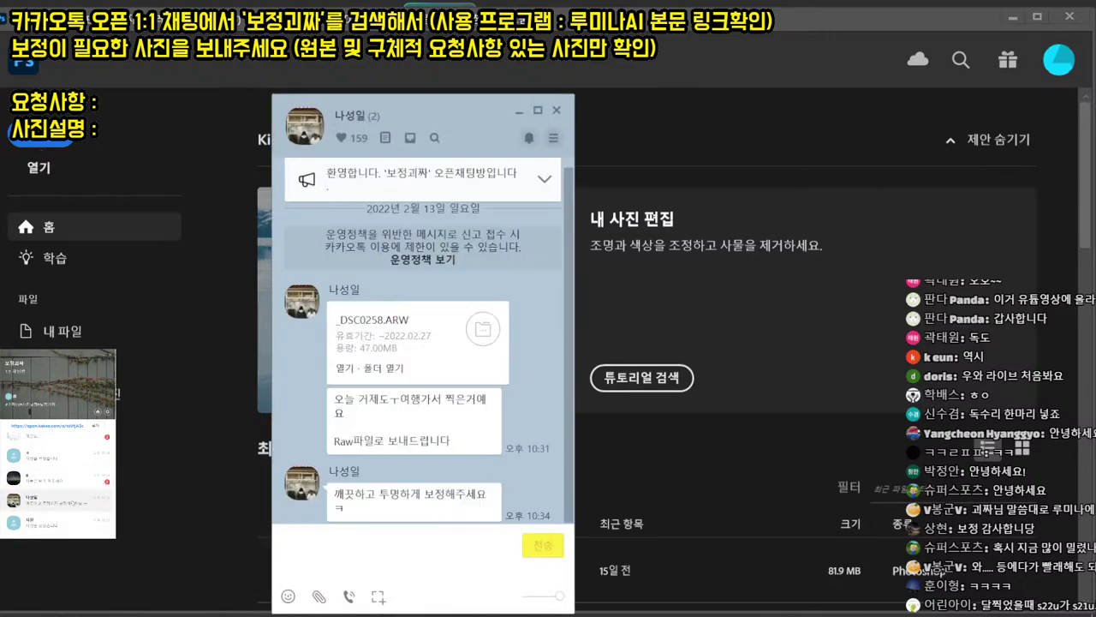
{"action": "left_click_drag", "start_coordinate": [320, 153], "coordinate": [252, 11]}
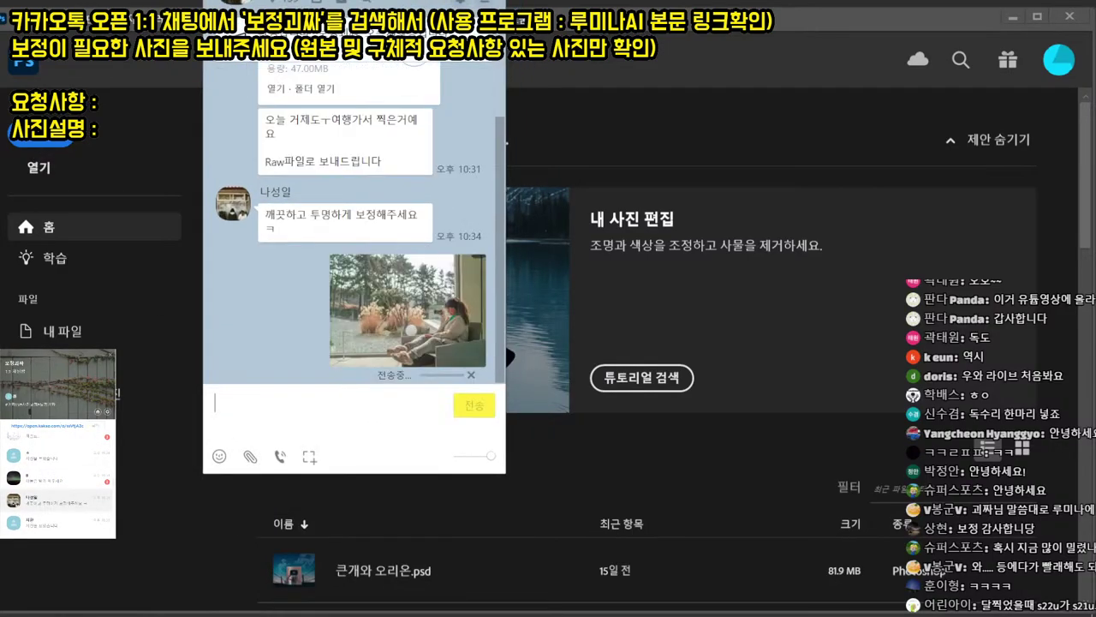
{"action": "key", "text": "Escape"}
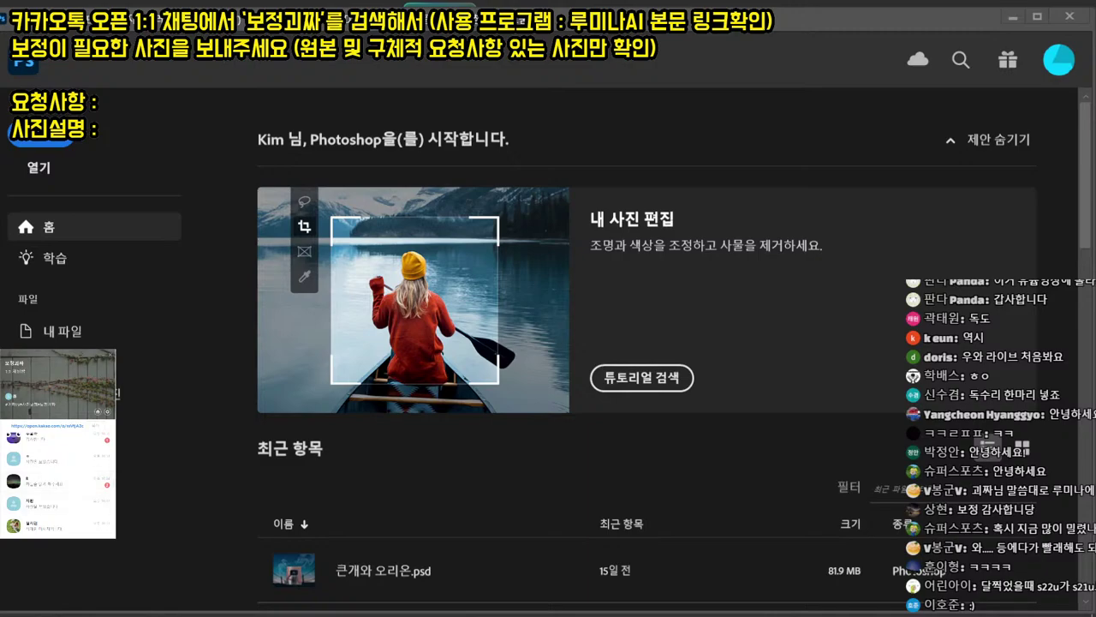
- Open the chat with the blue ice photo to read its request, and check and close the other chat with a new message
{"action": "scroll", "coordinate": [59, 488], "scroll_direction": "up", "scroll_amount": 2}
{"action": "double_click", "coordinate": [64, 500]}
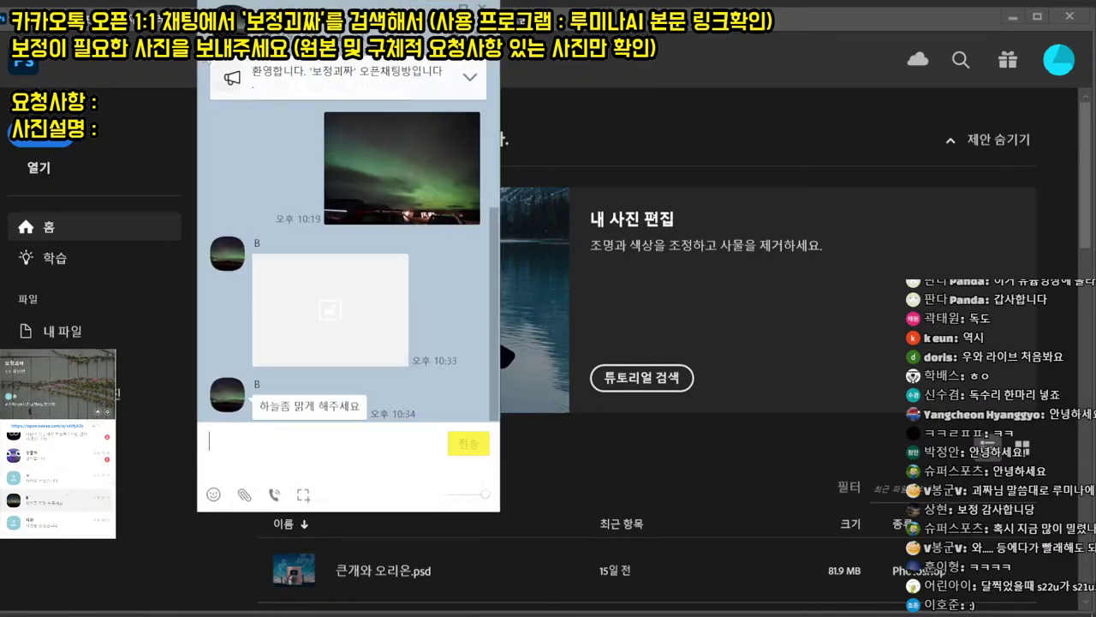
{"action": "left_click_drag", "start_coordinate": [344, 18], "coordinate": [201, 51]}
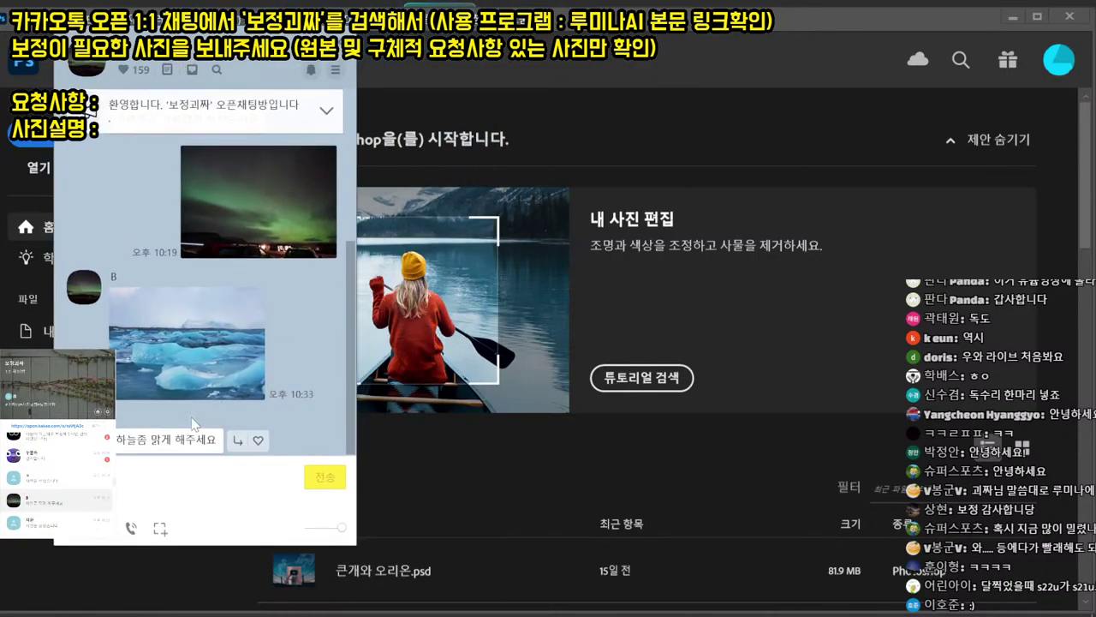
{"action": "double_click", "coordinate": [68, 458]}
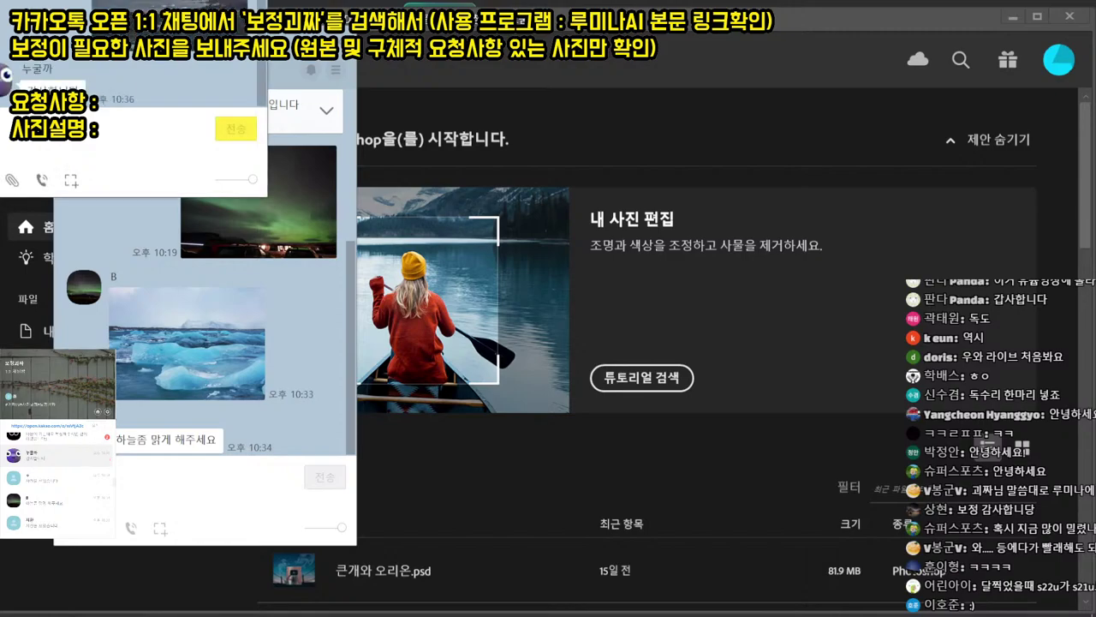
{"action": "key", "text": "Escape"}
{"action": "scroll", "coordinate": [64, 457], "scroll_direction": "up", "scroll_amount": 1}
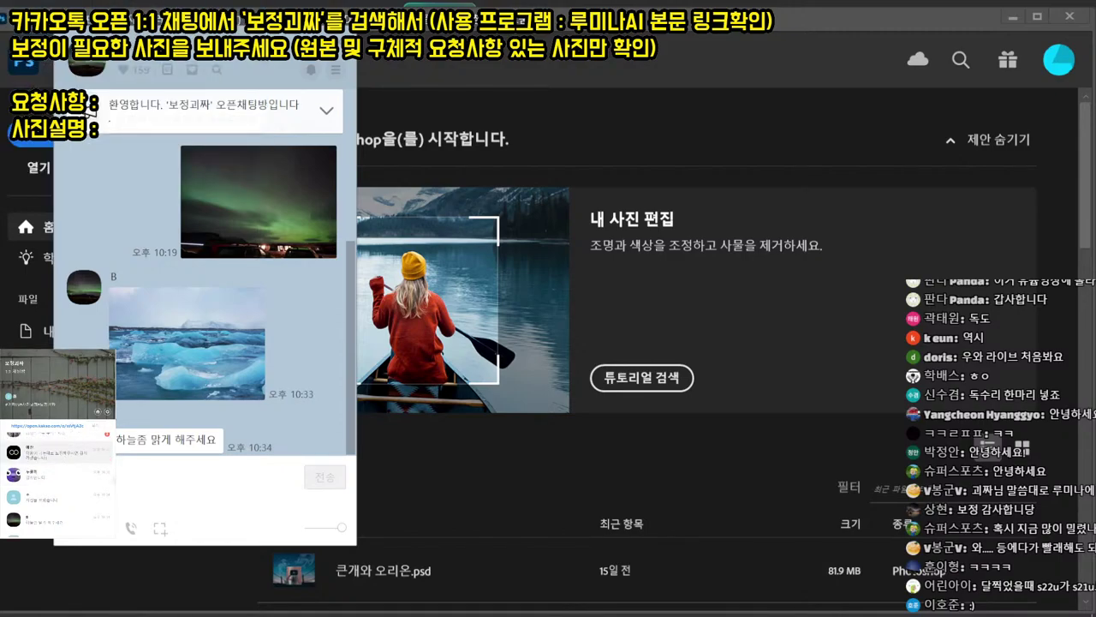
- Open the chats with the aerial town, glass-window and tea field photos, and arrange them side by side to read the requests
{"action": "left_click_drag", "start_coordinate": [480, 0], "coordinate": [435, 84]}
{"action": "left_click", "coordinate": [206, 62]}
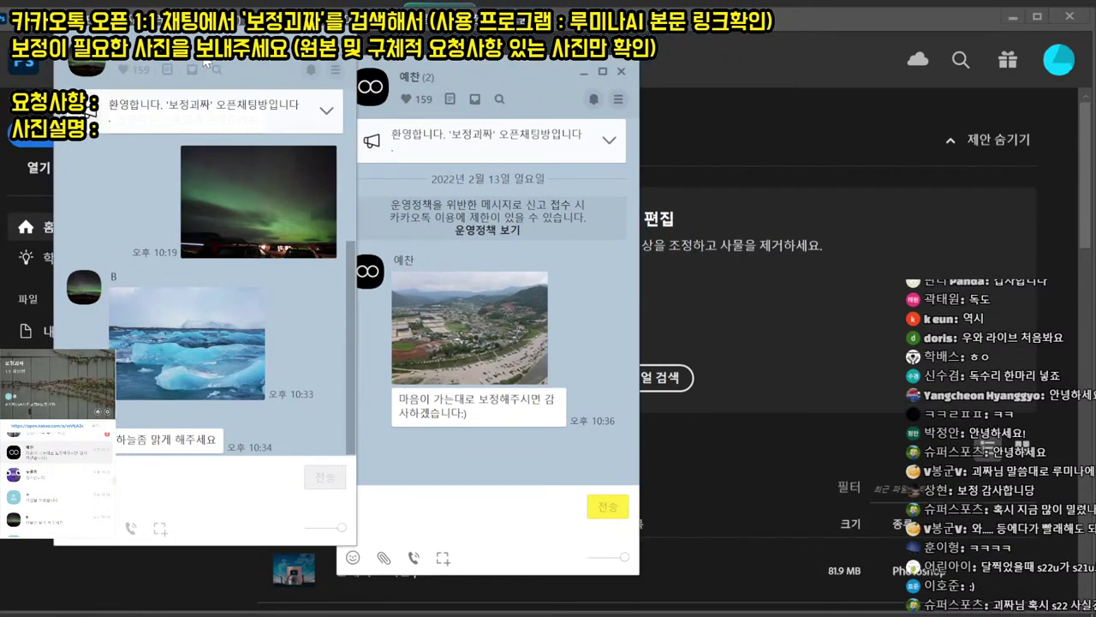
{"action": "left_click_drag", "start_coordinate": [205, 61], "coordinate": [153, 91]}
{"action": "left_click_drag", "start_coordinate": [436, 86], "coordinate": [399, 84]}
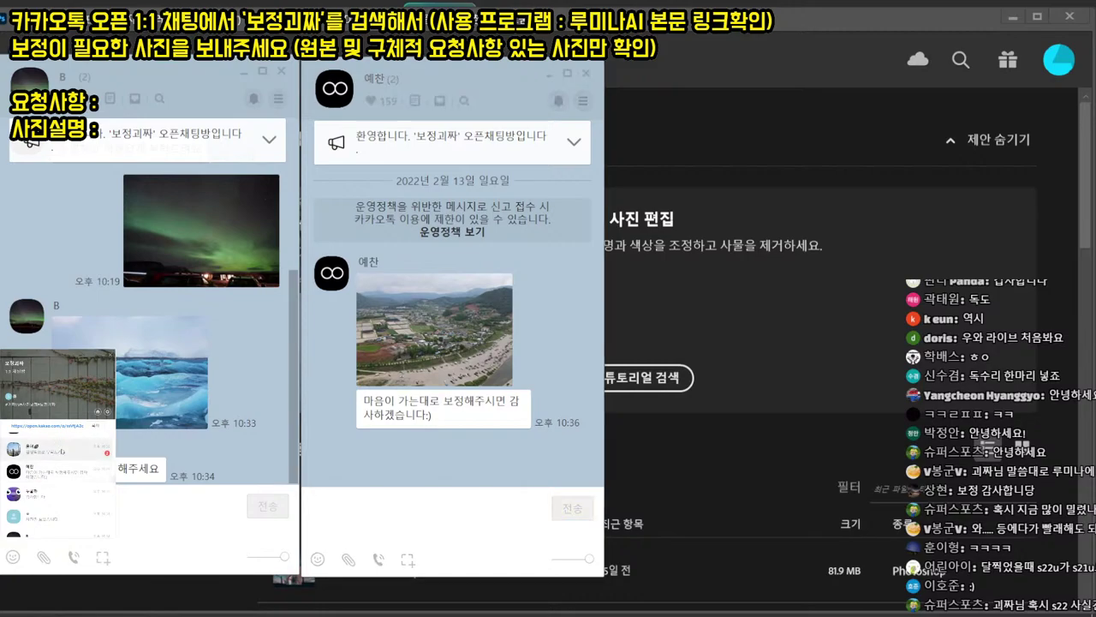
{"action": "left_click_drag", "start_coordinate": [763, 0], "coordinate": [837, 83]}
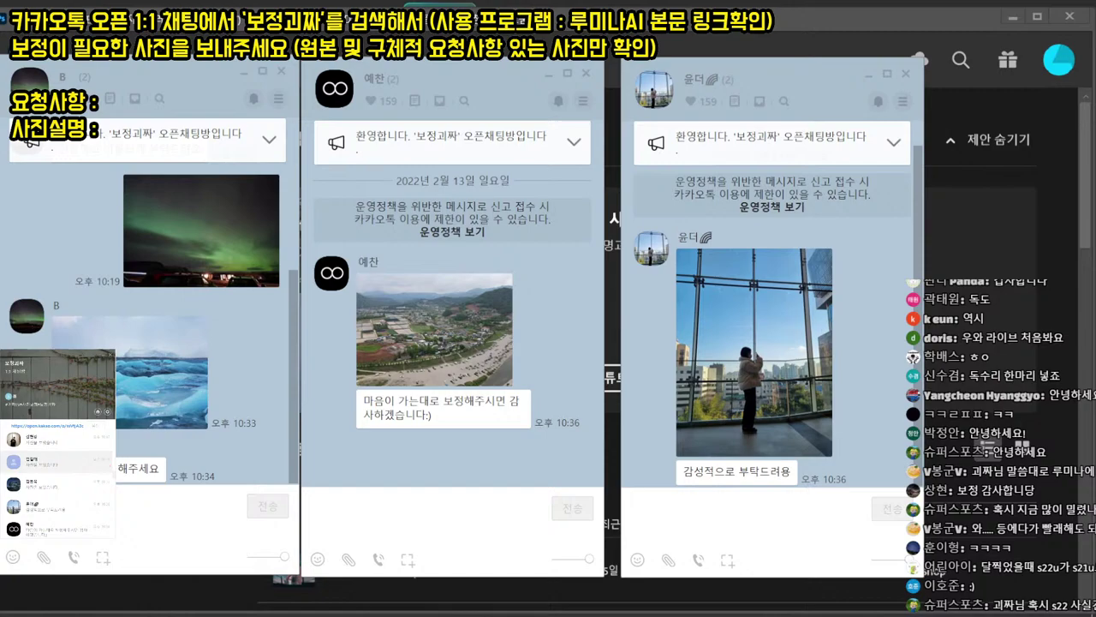
{"action": "left_click_drag", "start_coordinate": [992, 0], "coordinate": [932, 58]}
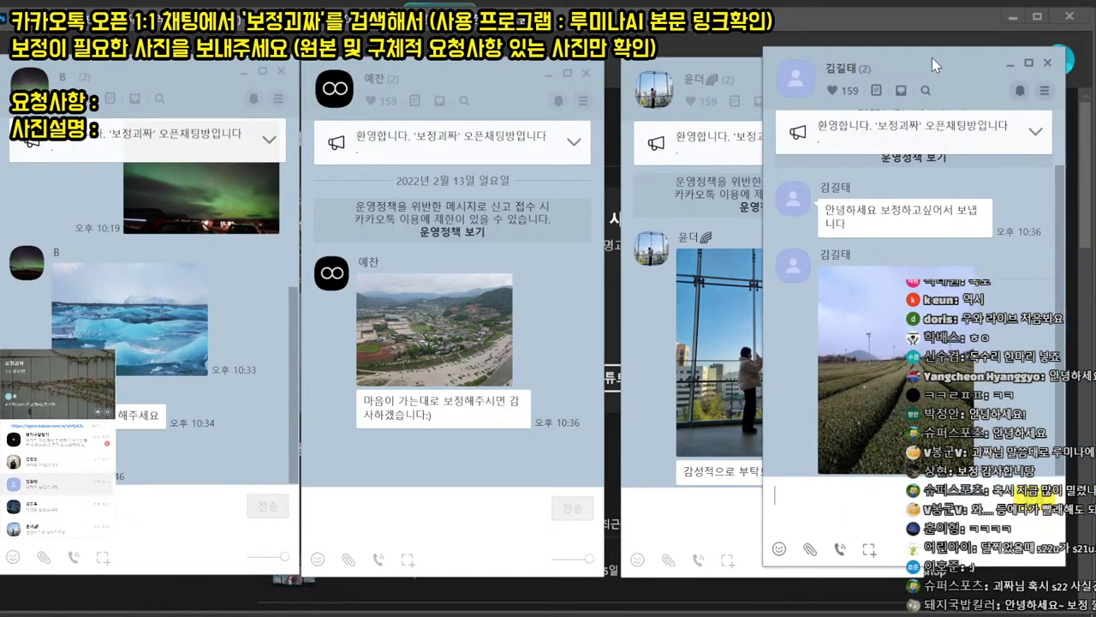
{"action": "left_click_drag", "start_coordinate": [713, 69], "coordinate": [611, 50]}
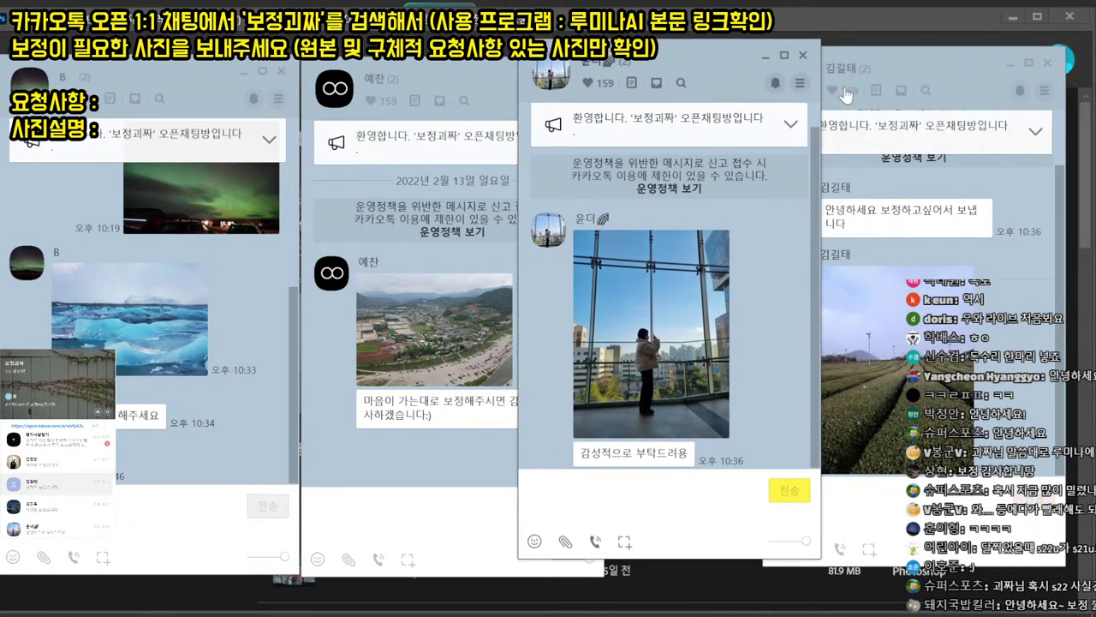
{"action": "left_click", "coordinate": [906, 72]}
{"action": "left_click_drag", "start_coordinate": [875, 71], "coordinate": [906, 58]}
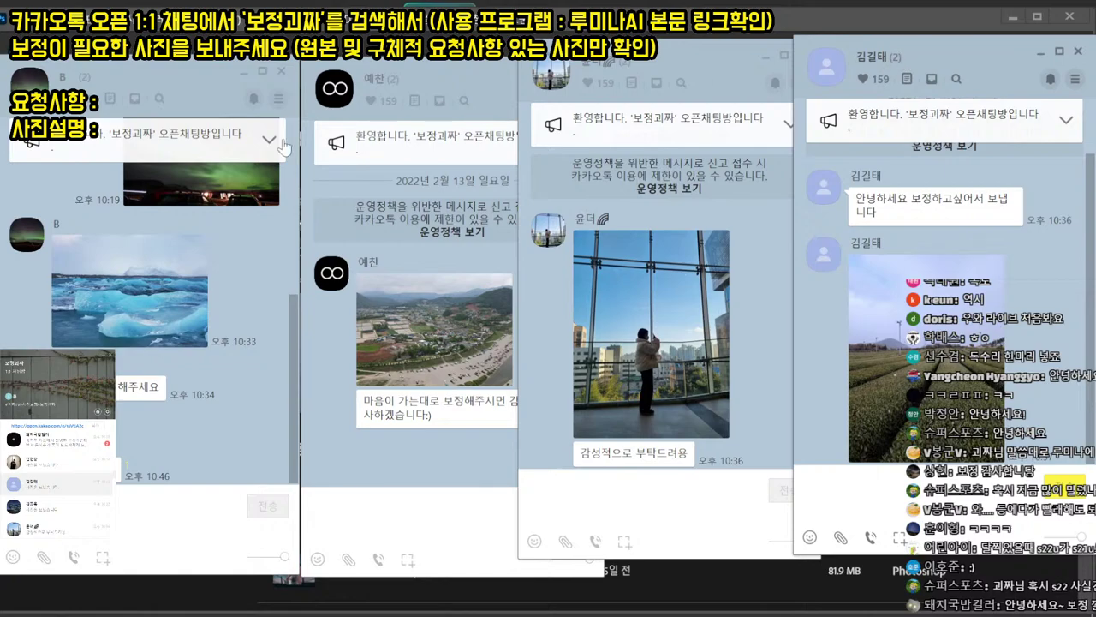
- Close the blue ice photo's chat and line up the remaining three chats in a row
{"action": "left_click_drag", "start_coordinate": [156, 77], "coordinate": [0, 77]}
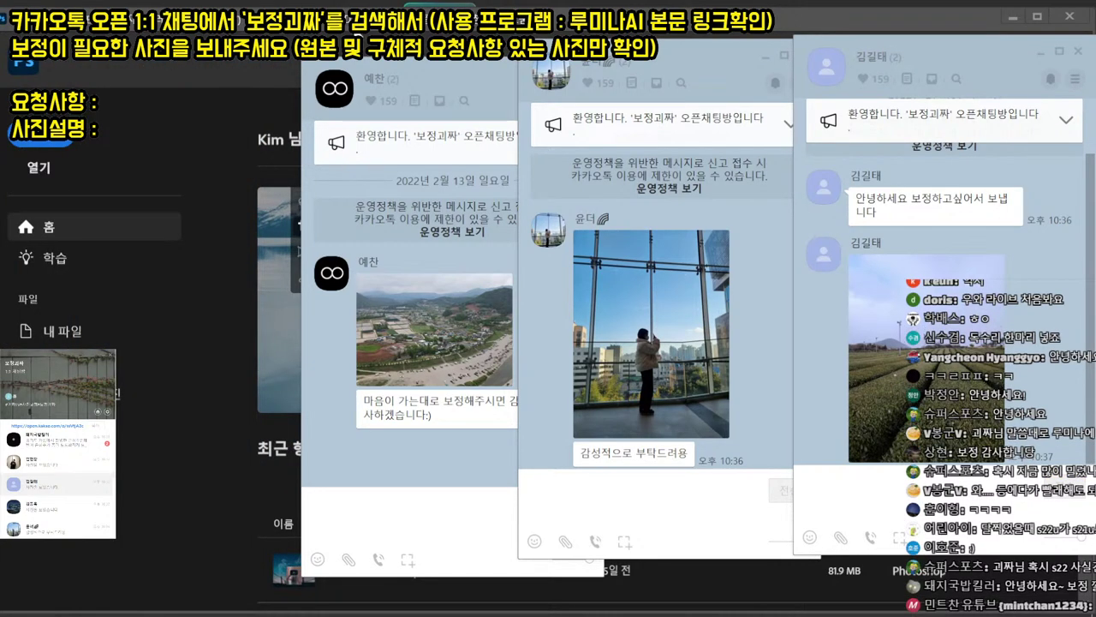
{"action": "left_click_drag", "start_coordinate": [397, 64], "coordinate": [160, 52]}
{"action": "left_click_drag", "start_coordinate": [744, 60], "coordinate": [621, 77]}
{"action": "left_click_drag", "start_coordinate": [921, 55], "coordinate": [838, 76]}
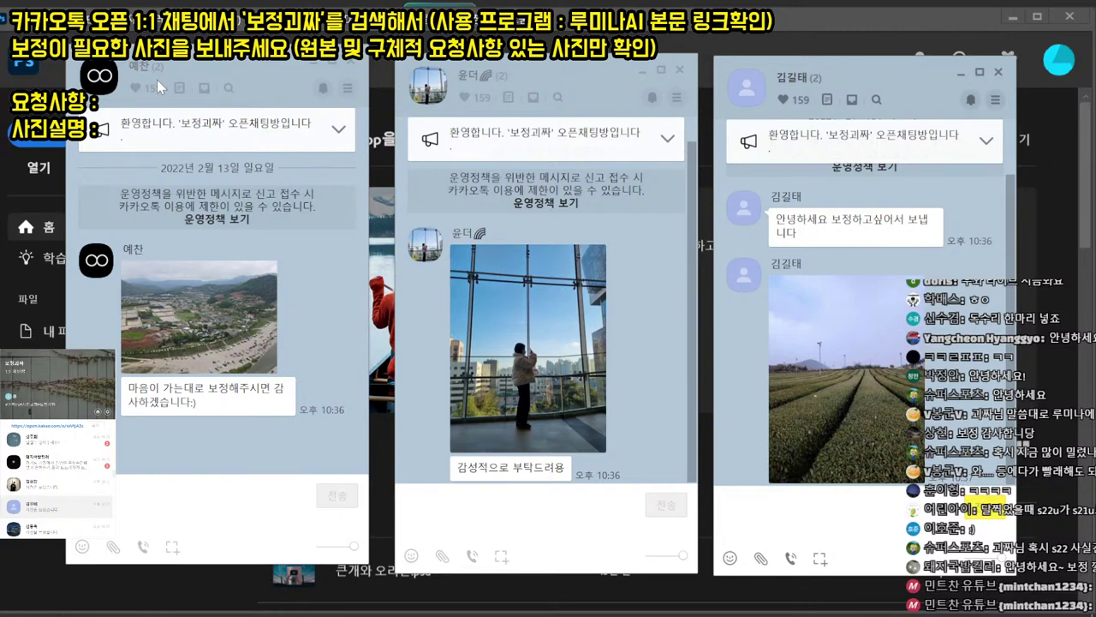
- Close the chats with the aerial town, glass-window and tea field photos
{"action": "key", "text": "Escape"}
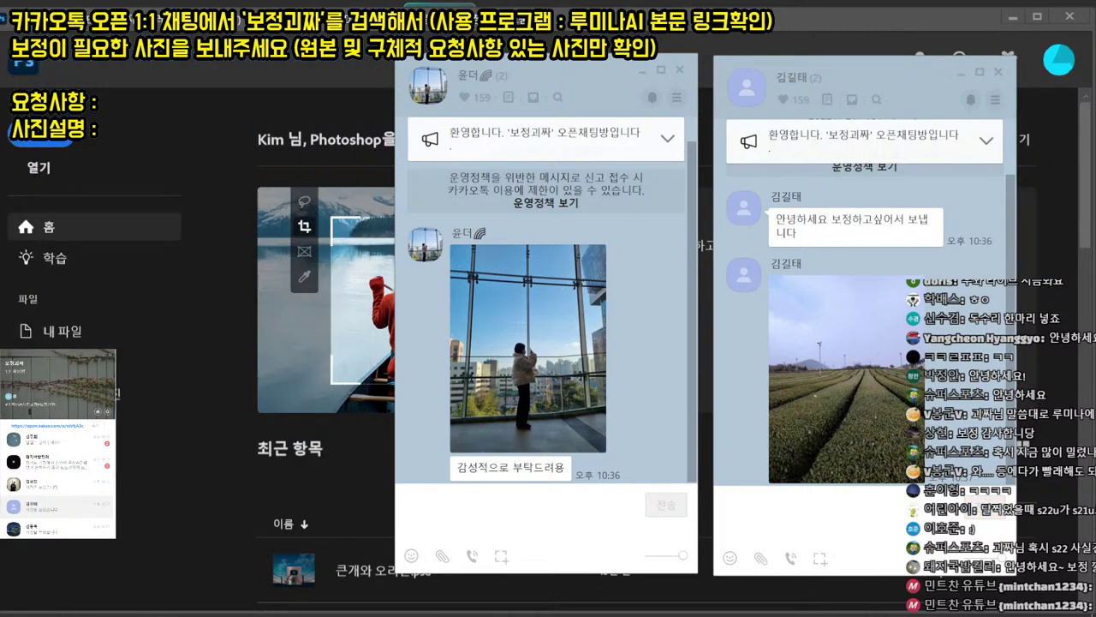
{"action": "left_click_drag", "start_coordinate": [517, 73], "coordinate": [442, 67]}
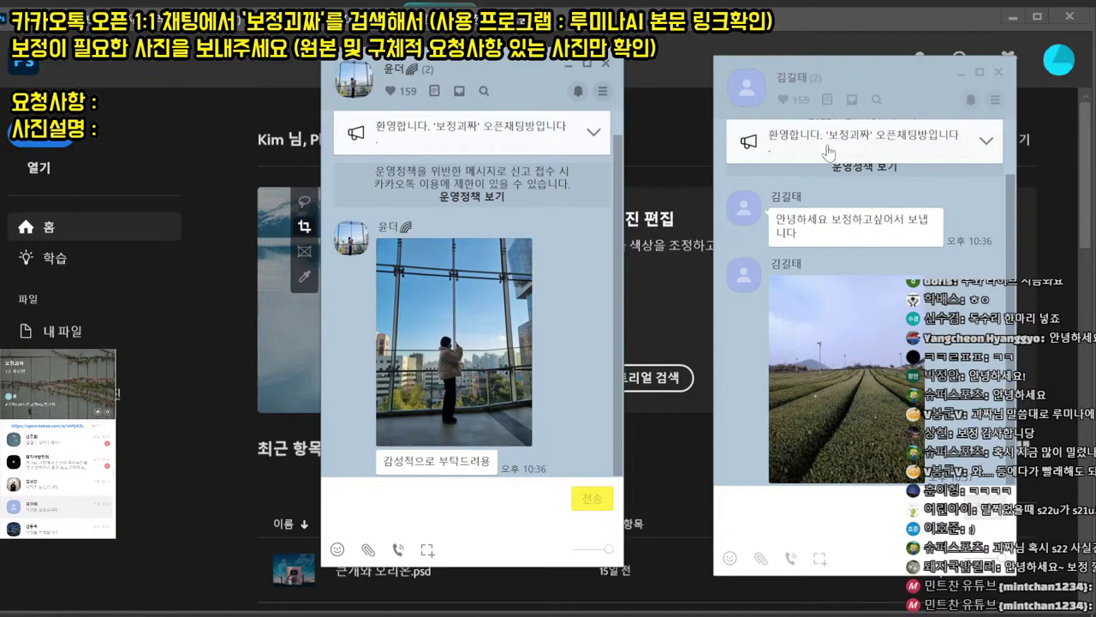
{"action": "left_click_drag", "start_coordinate": [858, 79], "coordinate": [783, 64]}
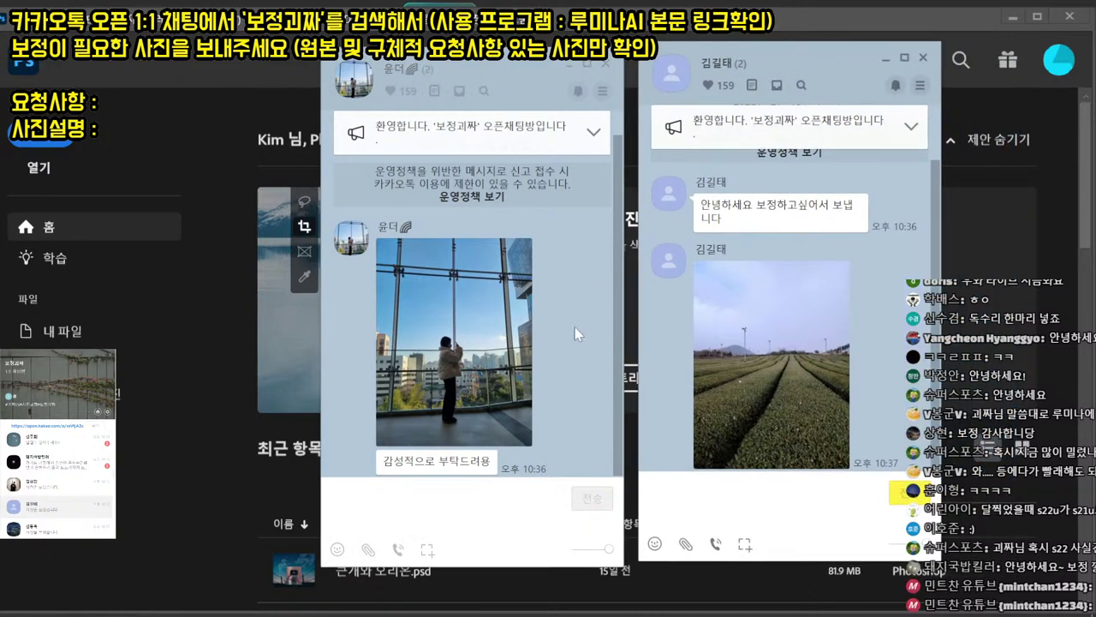
{"action": "key", "text": "Escape"}
{"action": "key", "text": "Escape"}
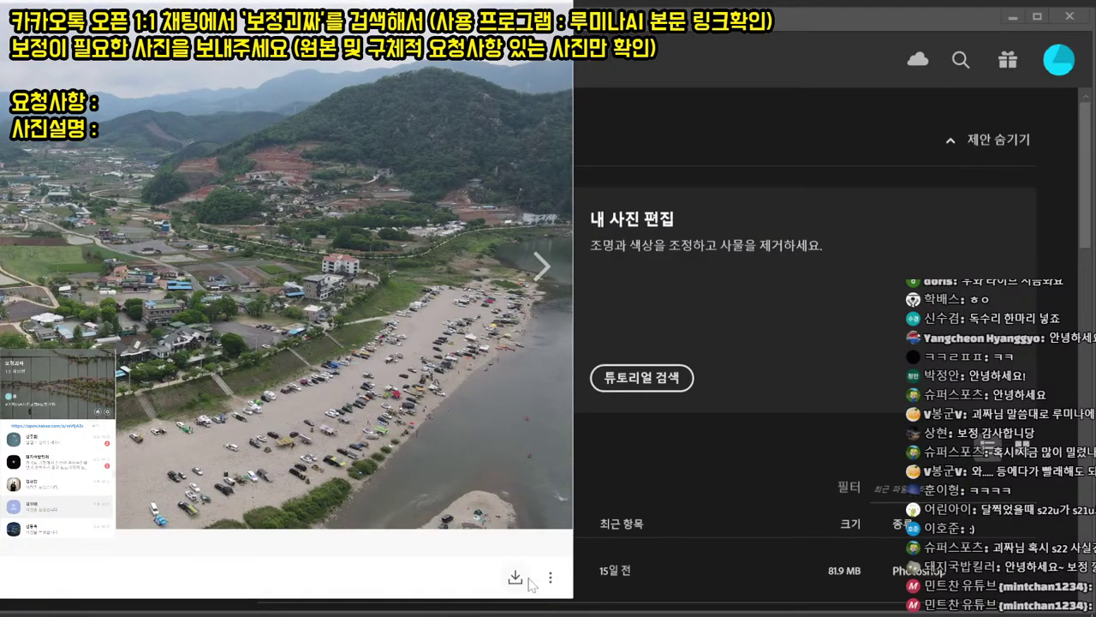
- Download the aerial photo of the riverside town and close the photo viewer
{"action": "left_click", "coordinate": [527, 579]}
{"action": "key", "text": "Return"}
{"action": "key", "text": "Escape"}
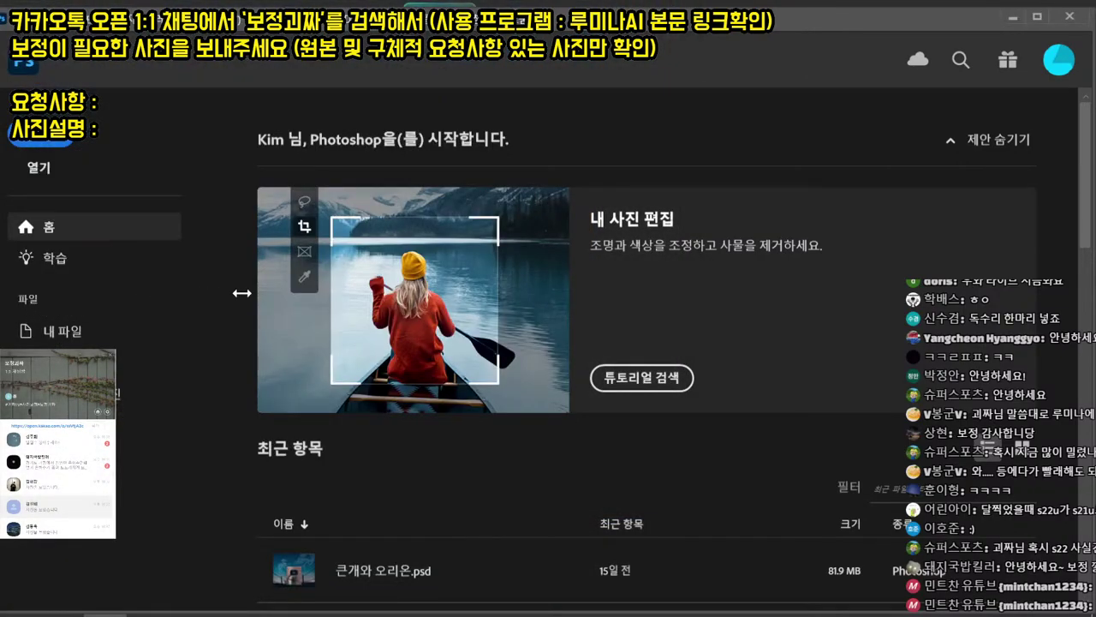
- Switch to Luminar AI, open the downloaded aerial town photo and apply the 글래머러스 template to it
{"action": "left_click", "coordinate": [276, 4]}
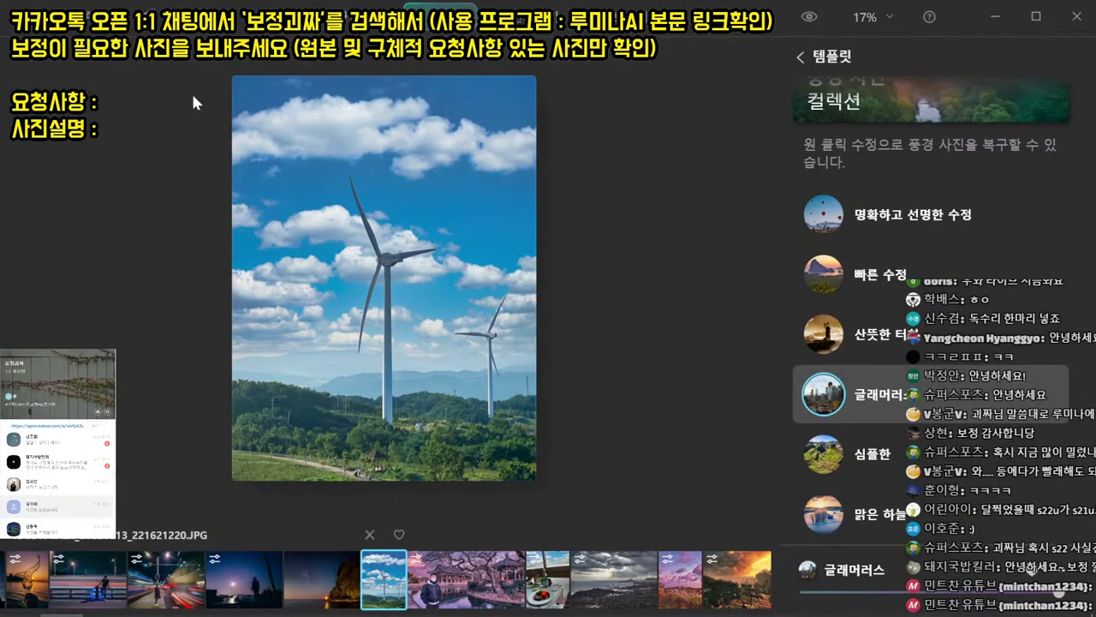
{"action": "key", "text": "ctrl+o"}
{"action": "scroll", "coordinate": [650, 472], "scroll_direction": "down", "scroll_amount": 3}
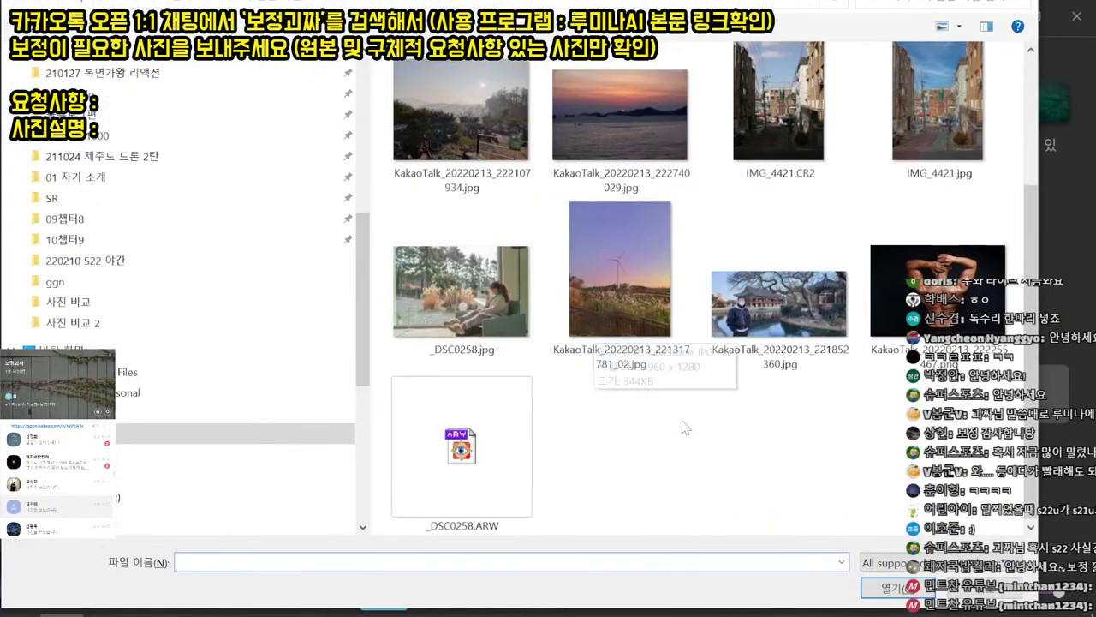
{"action": "scroll", "coordinate": [650, 473], "scroll_direction": "up", "scroll_amount": 3}
{"action": "double_click", "coordinate": [621, 138]}
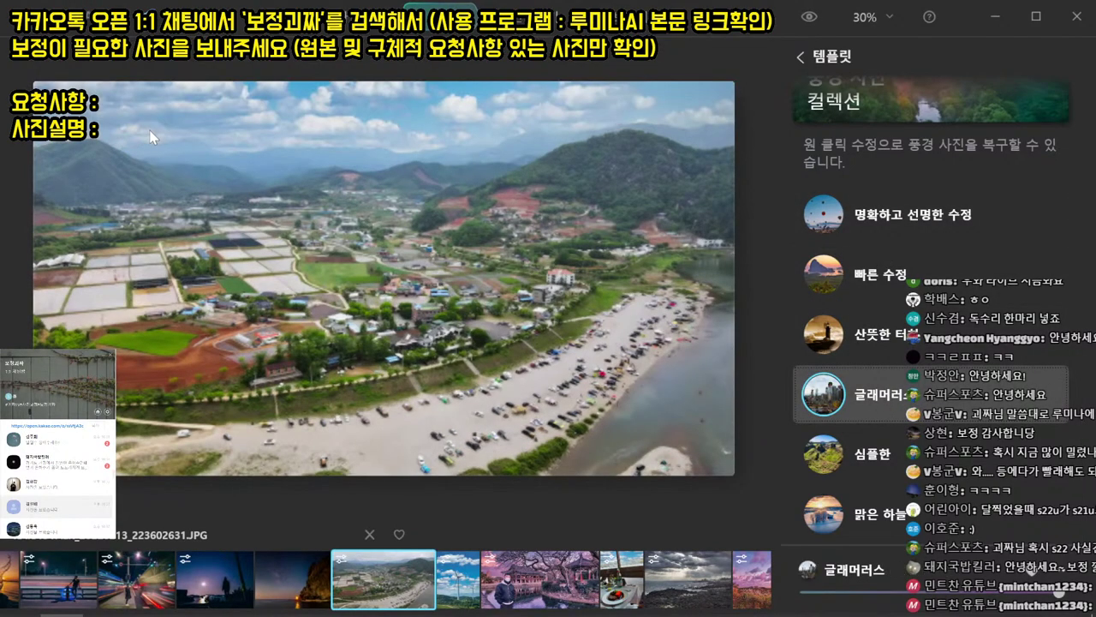
{"action": "left_click", "coordinate": [810, 17]}
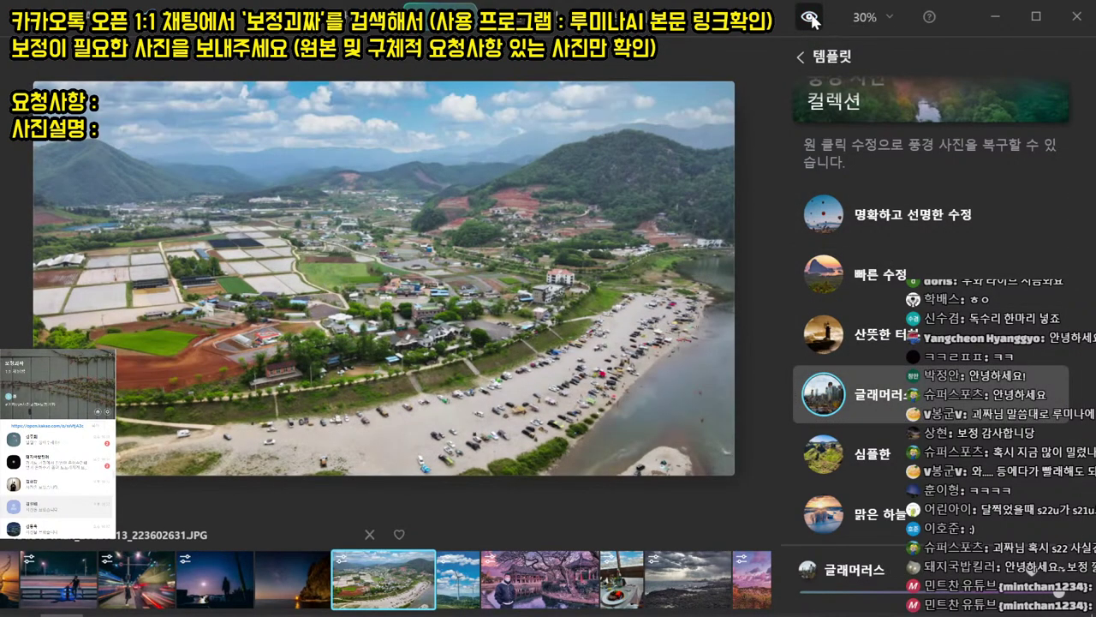
- Export the retouched aerial town photo and send it back in the requester's chat
{"action": "key", "text": "ctrl+shift+e"}
{"action": "key", "text": "alt+Tab"}
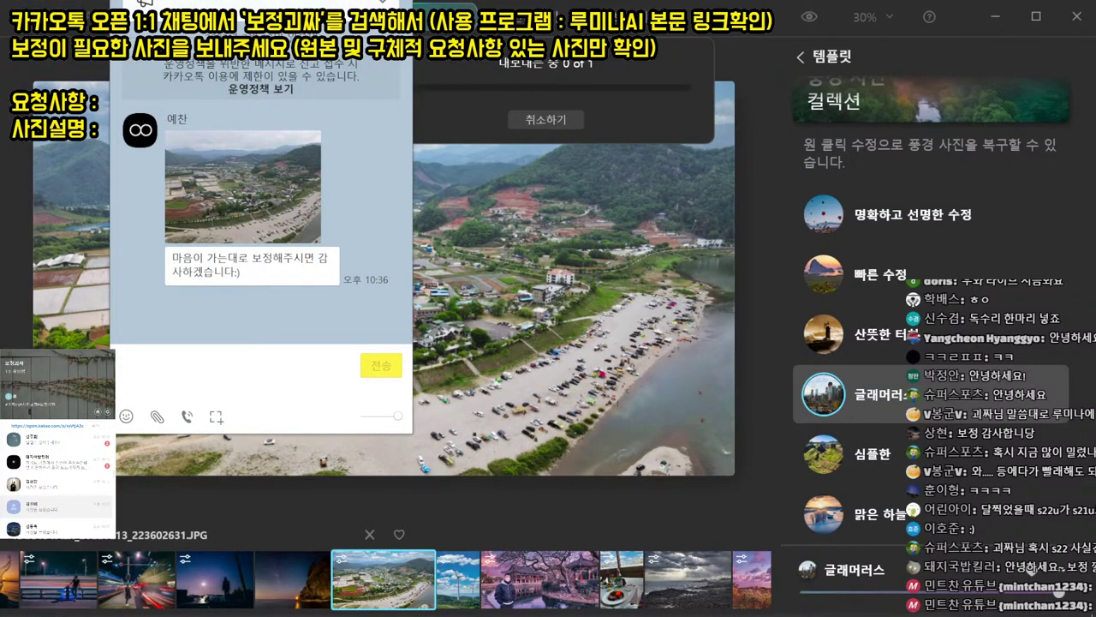
{"action": "key", "text": "ctrl+v"}
{"action": "key", "text": "Return"}
{"action": "key", "text": "Escape"}
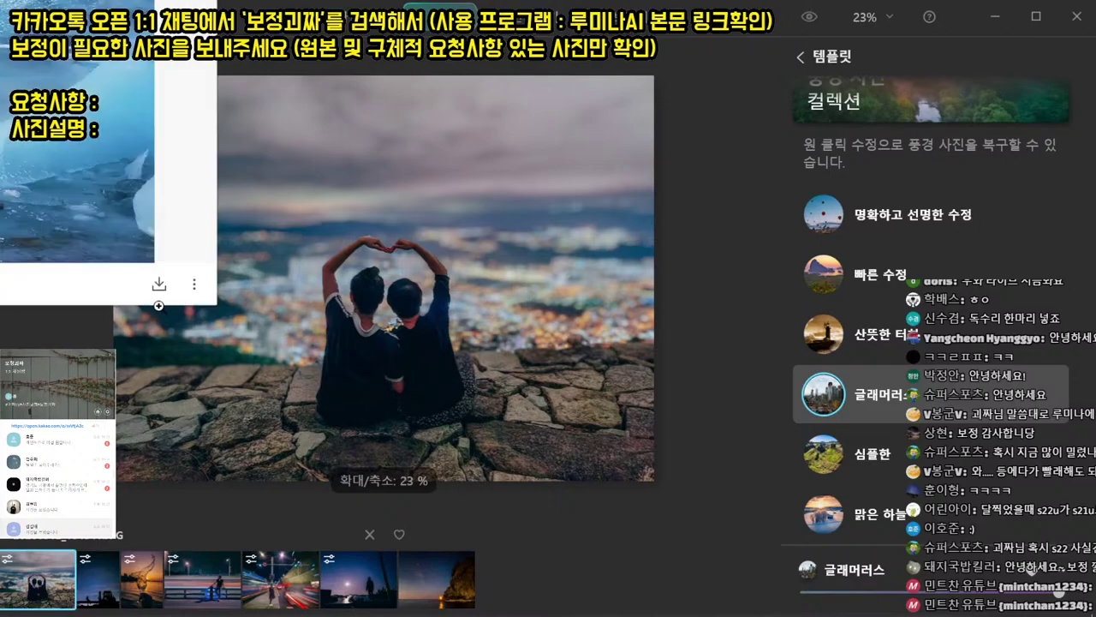
- Download the blue ice photo from its chat and open it in Luminar AI
{"action": "left_click", "coordinate": [161, 285]}
{"action": "key", "text": "Return"}
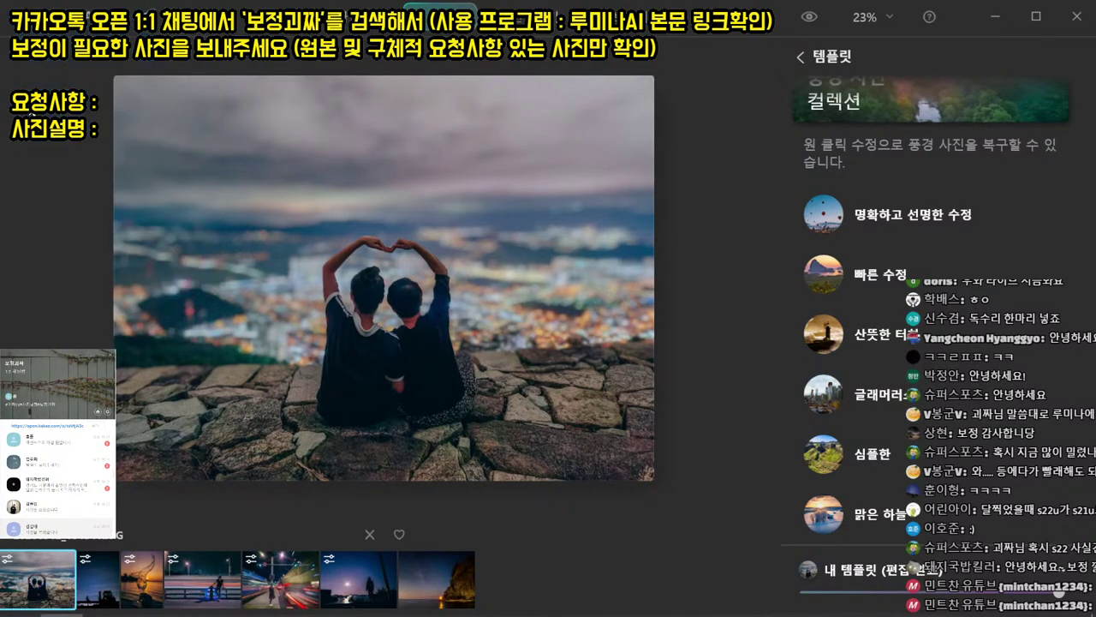
{"action": "key", "text": "ctrl+o"}
{"action": "double_click", "coordinate": [523, 152]}
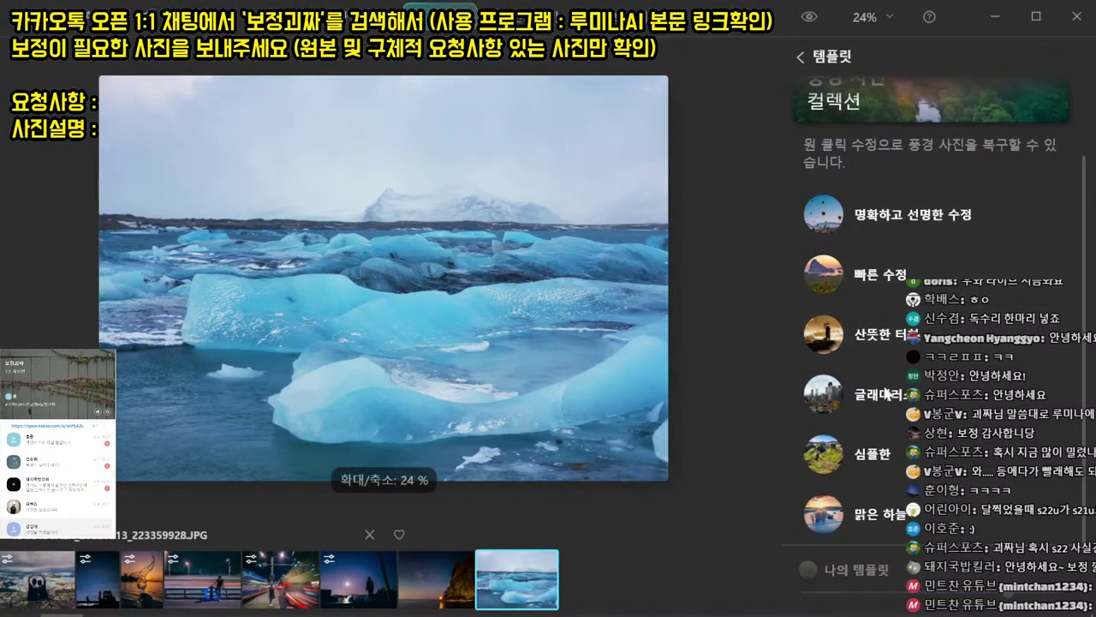
- Apply the 글래머러스 template to the blue ice photo and export it as a JPEG
{"action": "left_click", "coordinate": [887, 401]}
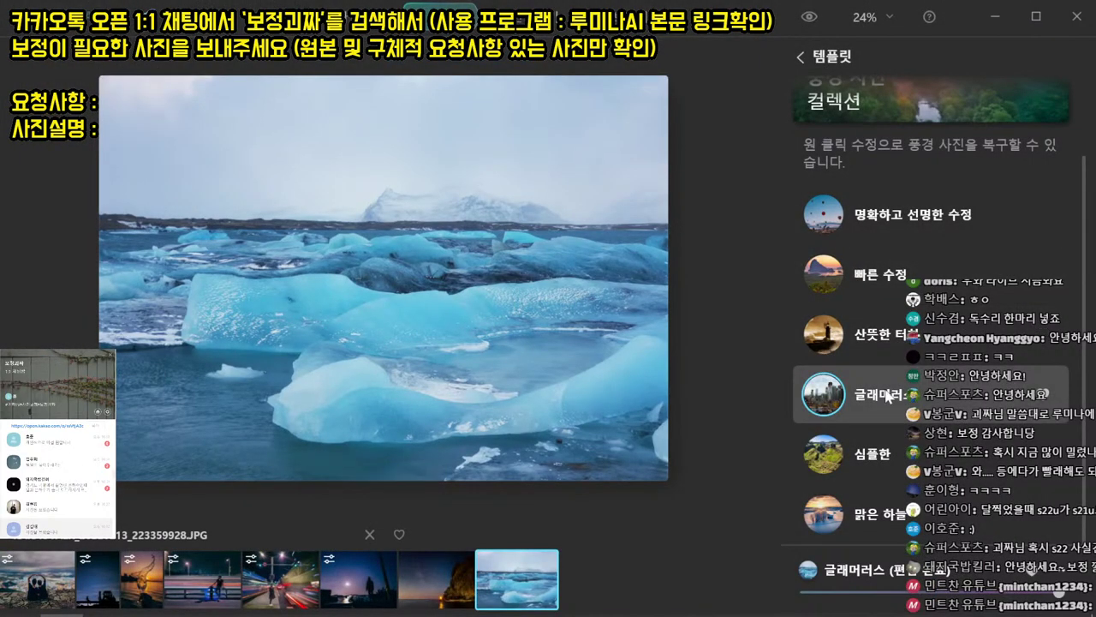
{"action": "left_click", "coordinate": [461, 191]}
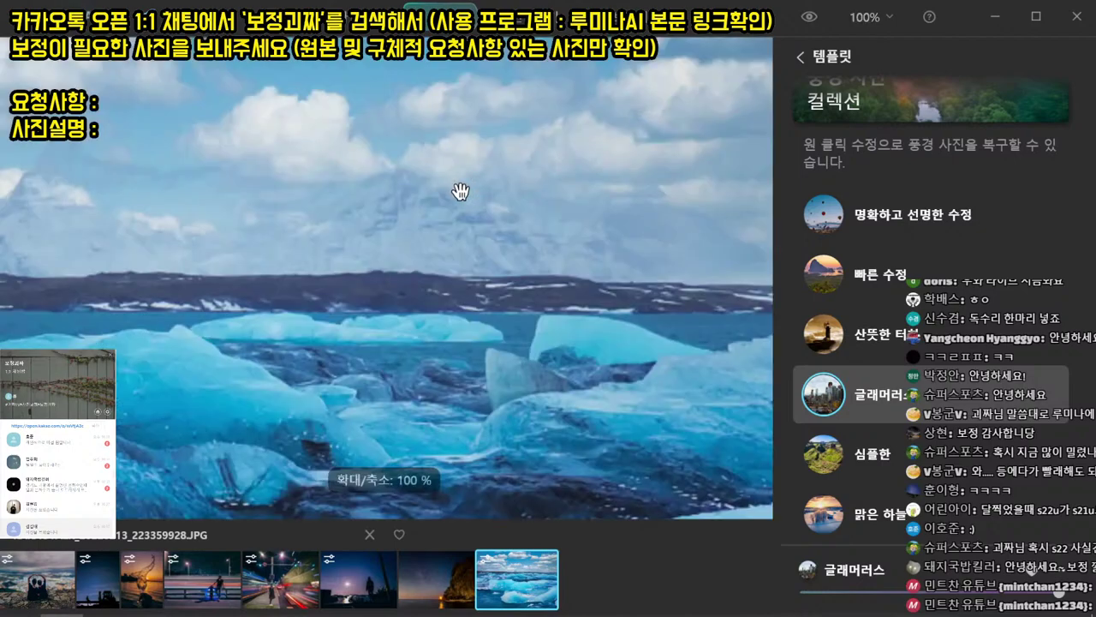
{"action": "left_click", "coordinate": [453, 189]}
{"action": "key", "text": "ctrl+shift+e"}
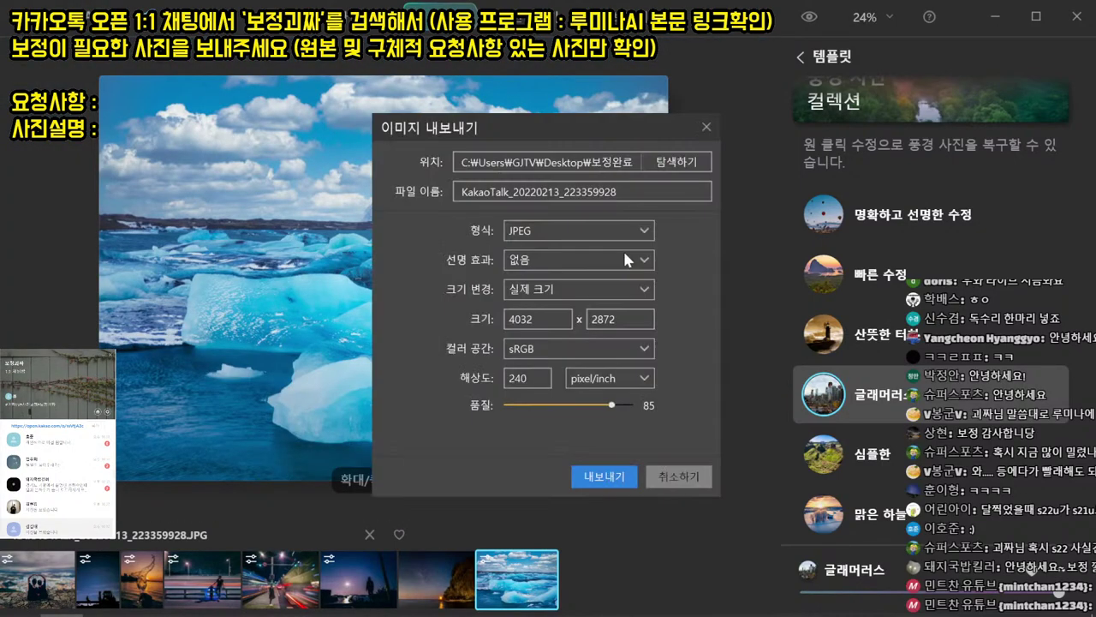
{"action": "key", "text": "Return"}
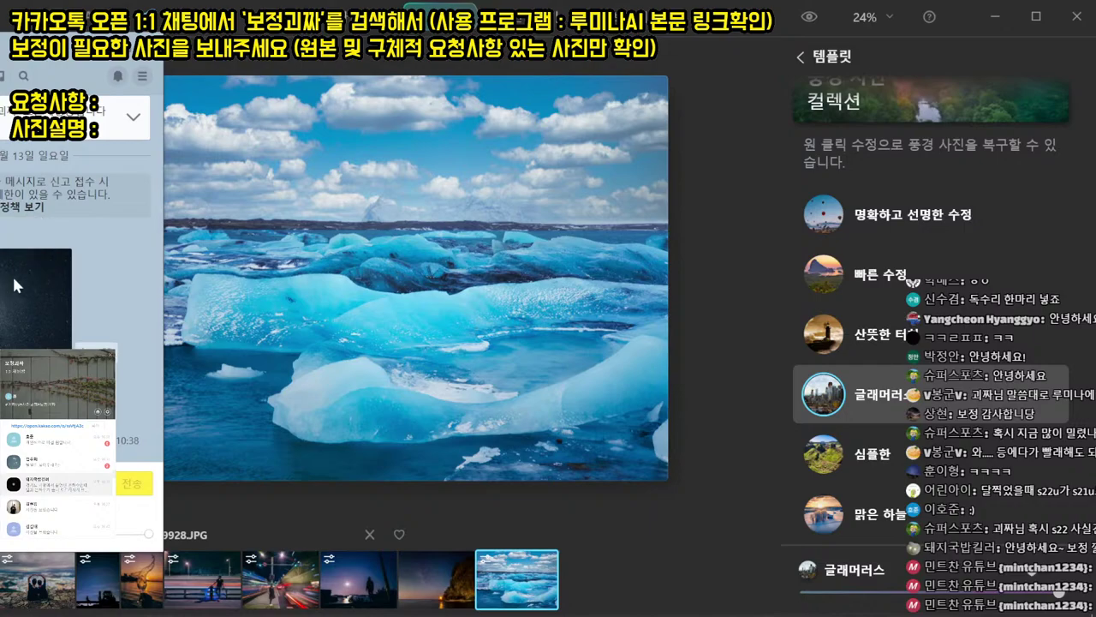
- Examine the starry sky photo from the chat up close, and close the viewer and the chat
{"action": "left_click", "coordinate": [15, 287]}
{"action": "left_click", "coordinate": [15, 286]}
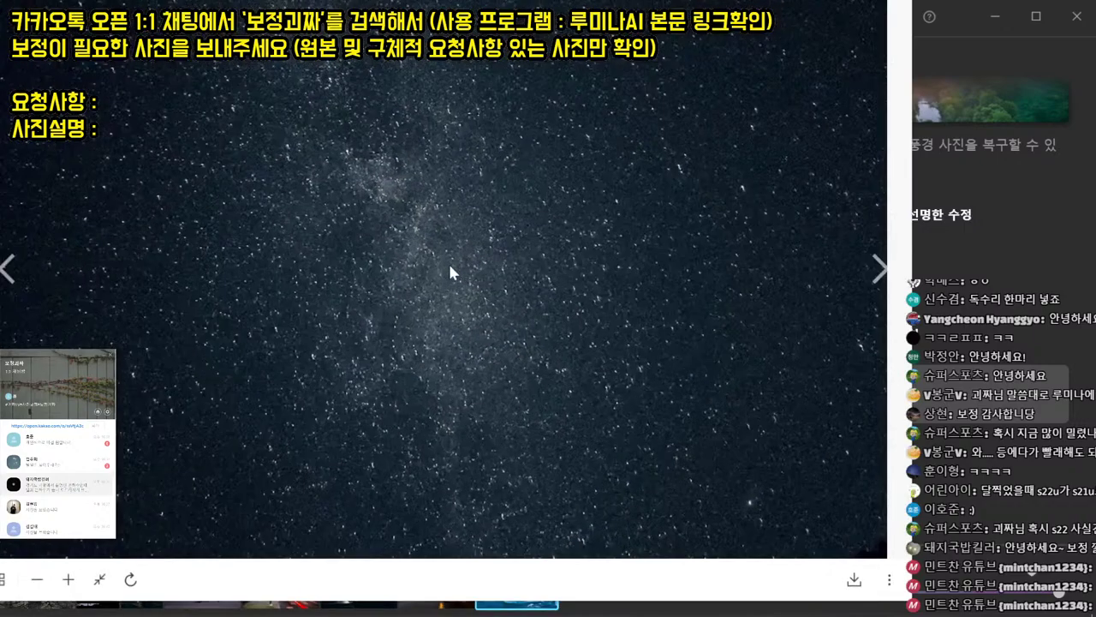
{"action": "scroll", "coordinate": [420, 406], "scroll_direction": "down", "scroll_amount": 5}
{"action": "scroll", "coordinate": [556, 431], "scroll_direction": "up", "scroll_amount": 5}
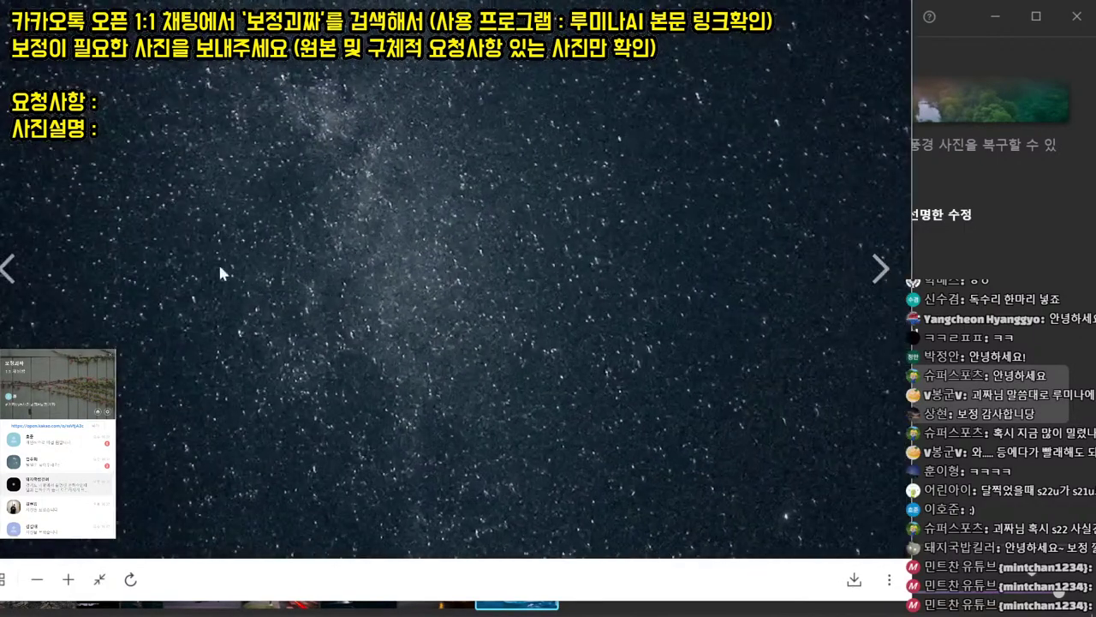
{"action": "left_click_drag", "start_coordinate": [219, 266], "coordinate": [616, 460]}
{"action": "key", "text": "Escape"}
{"action": "key", "text": "Escape"}
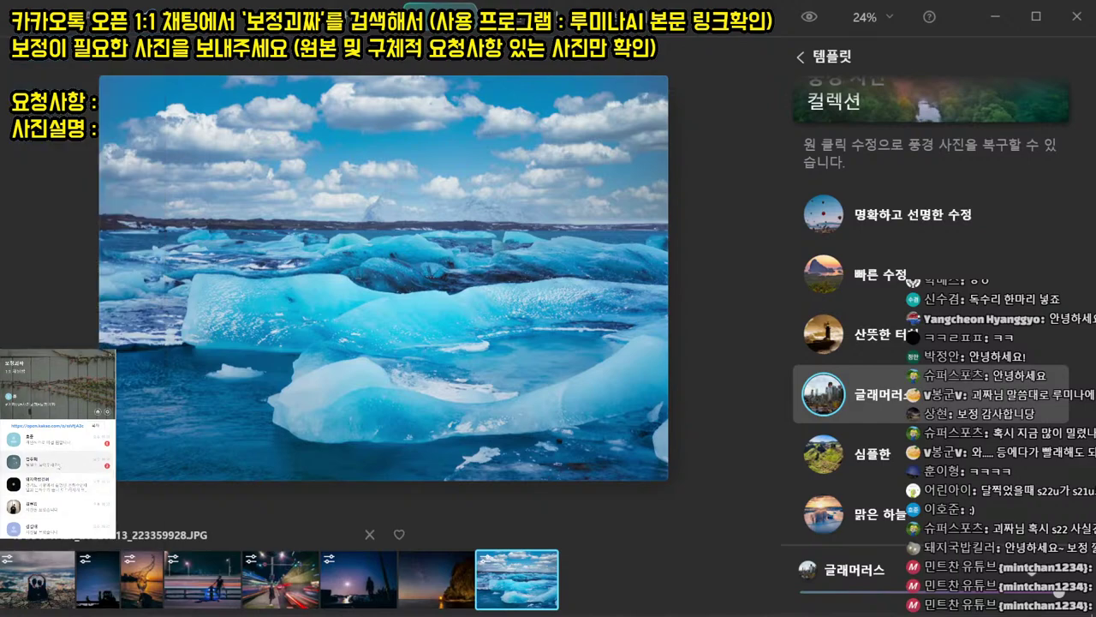
- Open the chats with the green field photo, the DNG file and the beach sunset photo, and arrange them side by side to read the requests
{"action": "double_click", "coordinate": [38, 462]}
{"action": "left_click_drag", "start_coordinate": [436, 1], "coordinate": [101, 111]}
{"action": "scroll", "coordinate": [48, 479], "scroll_direction": "up", "scroll_amount": 1}
{"action": "double_click", "coordinate": [48, 460]}
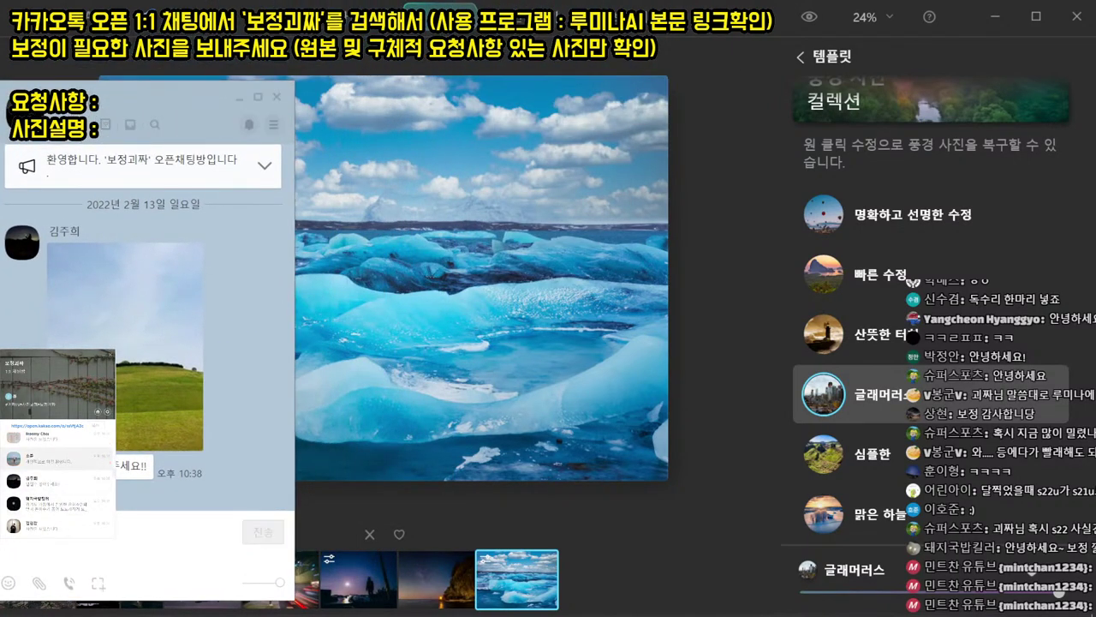
{"action": "left_click_drag", "start_coordinate": [480, 1], "coordinate": [428, 107]}
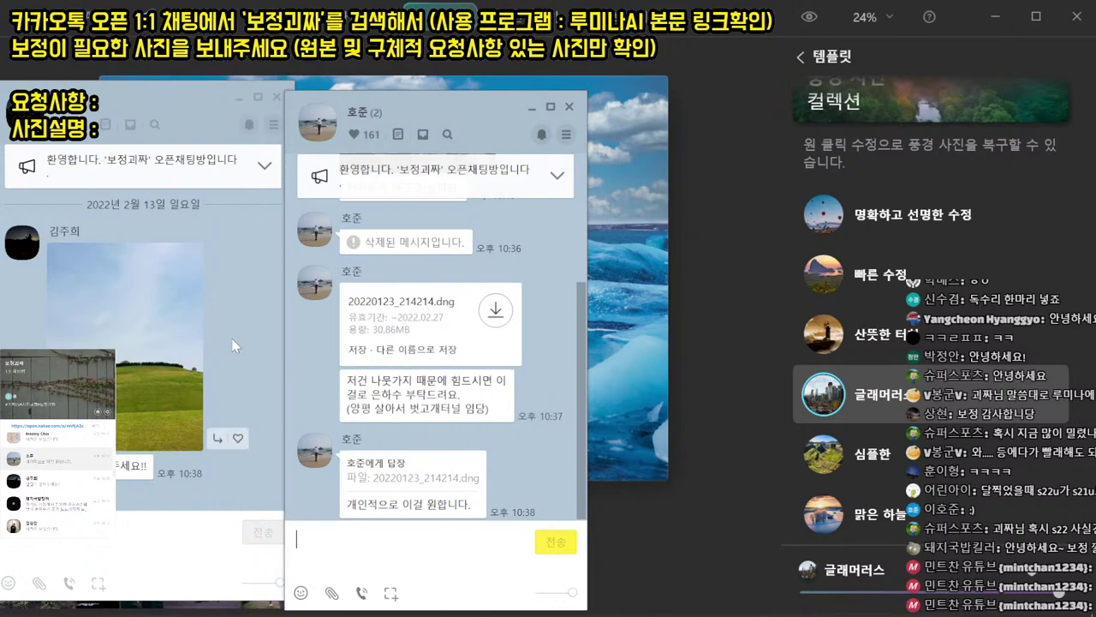
{"action": "scroll", "coordinate": [23, 465], "scroll_direction": "up", "scroll_amount": 1}
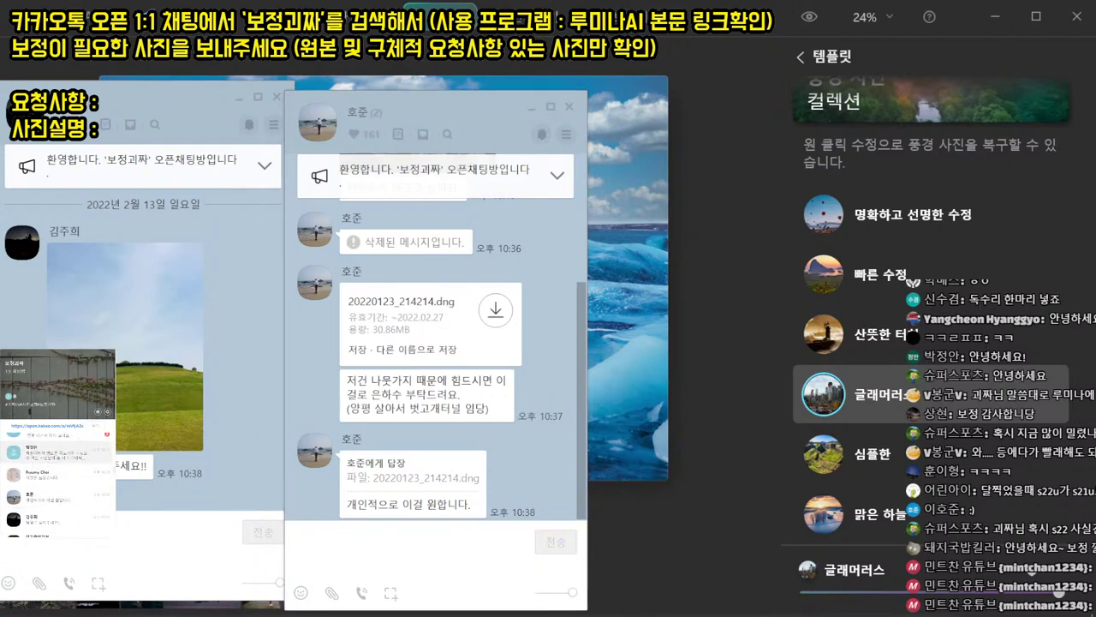
{"action": "left_click_drag", "start_coordinate": [770, 0], "coordinate": [721, 113]}
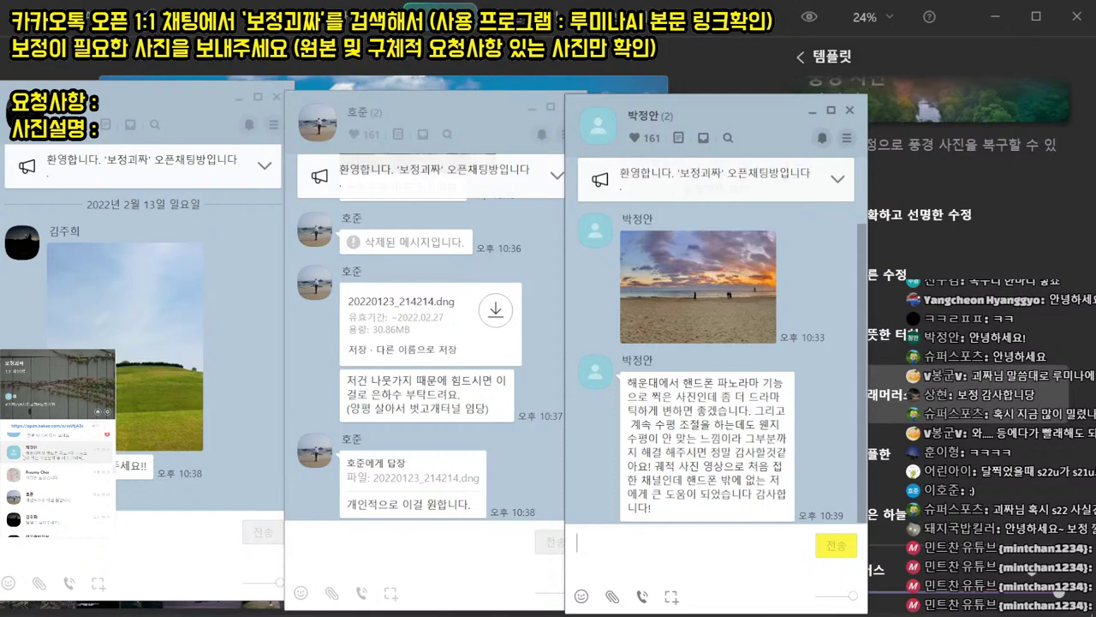
- Reopen the starry sky photo's chat, view the whole photo, and close the viewer and the chat
{"action": "scroll", "coordinate": [59, 521], "scroll_direction": "down", "scroll_amount": 1}
{"action": "double_click", "coordinate": [59, 506]}
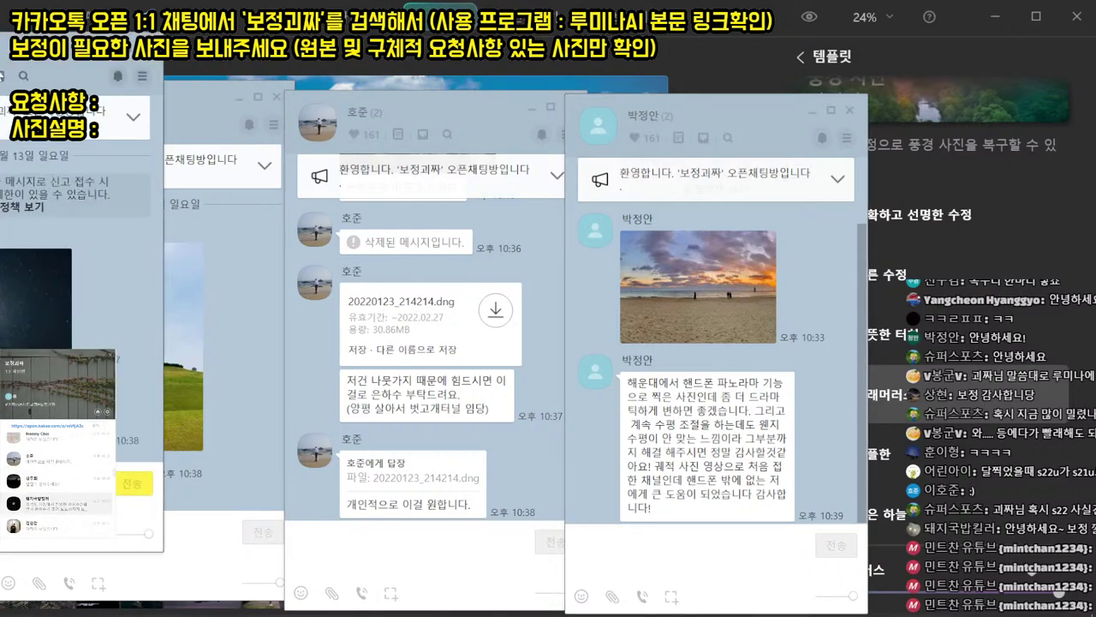
{"action": "left_click_drag", "start_coordinate": [11, 58], "coordinate": [291, 44]}
{"action": "left_click", "coordinate": [251, 272]}
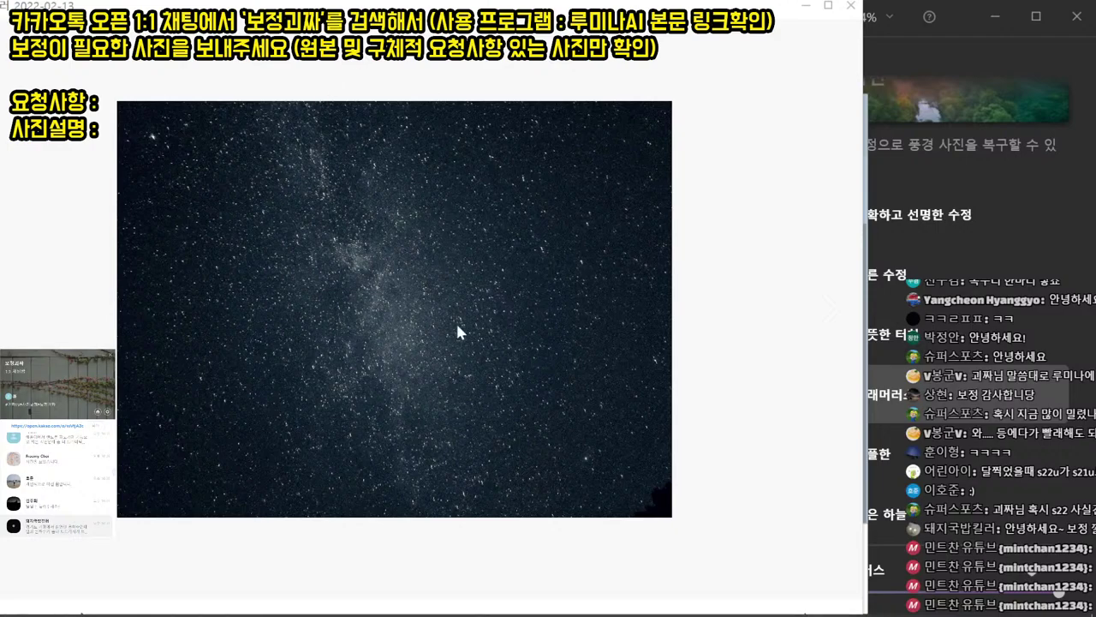
{"action": "key", "text": "Escape"}
{"action": "key", "text": "Escape"}
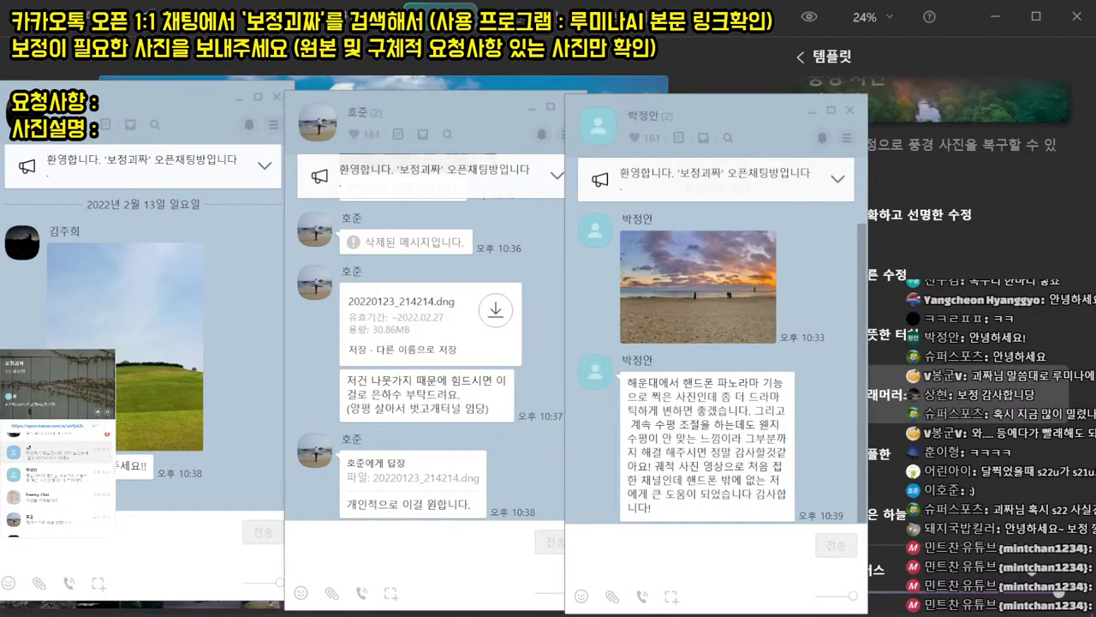
- Place the bridge shoreline photo's chat beside the others and line up all four chats in a row
{"action": "left_click_drag", "start_coordinate": [731, 0], "coordinate": [967, 108]}
{"action": "left_click_drag", "start_coordinate": [699, 107], "coordinate": [682, 94]}
{"action": "left_click_drag", "start_coordinate": [445, 111], "coordinate": [410, 93]}
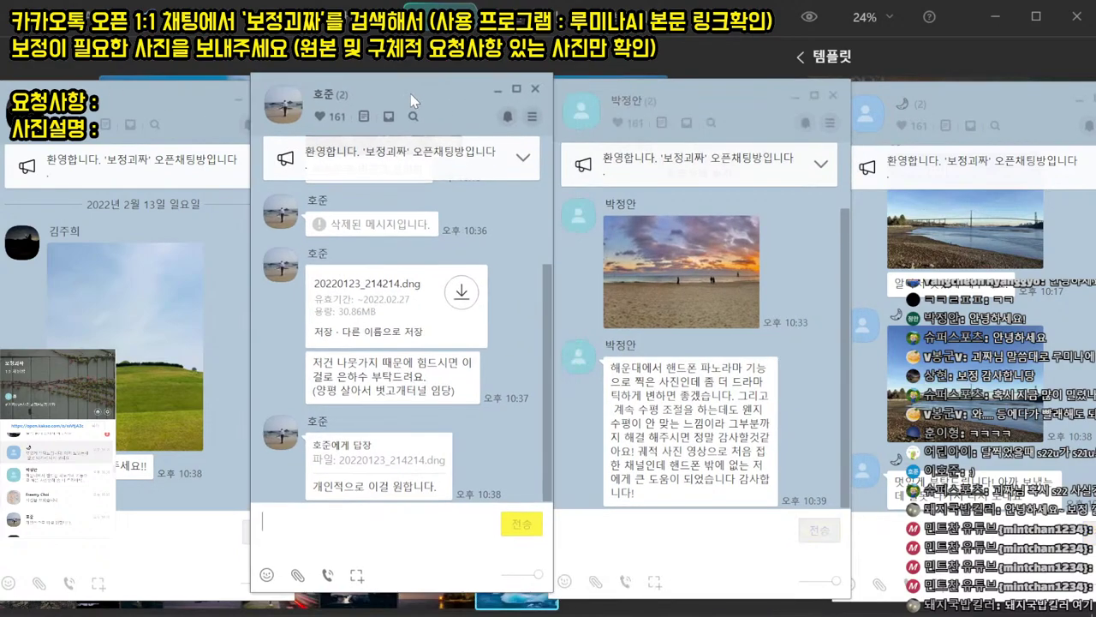
- Download 20220123_214214.dng from its chat and open it in Photoshop's Camera Raw
{"action": "left_click", "coordinate": [463, 291]}
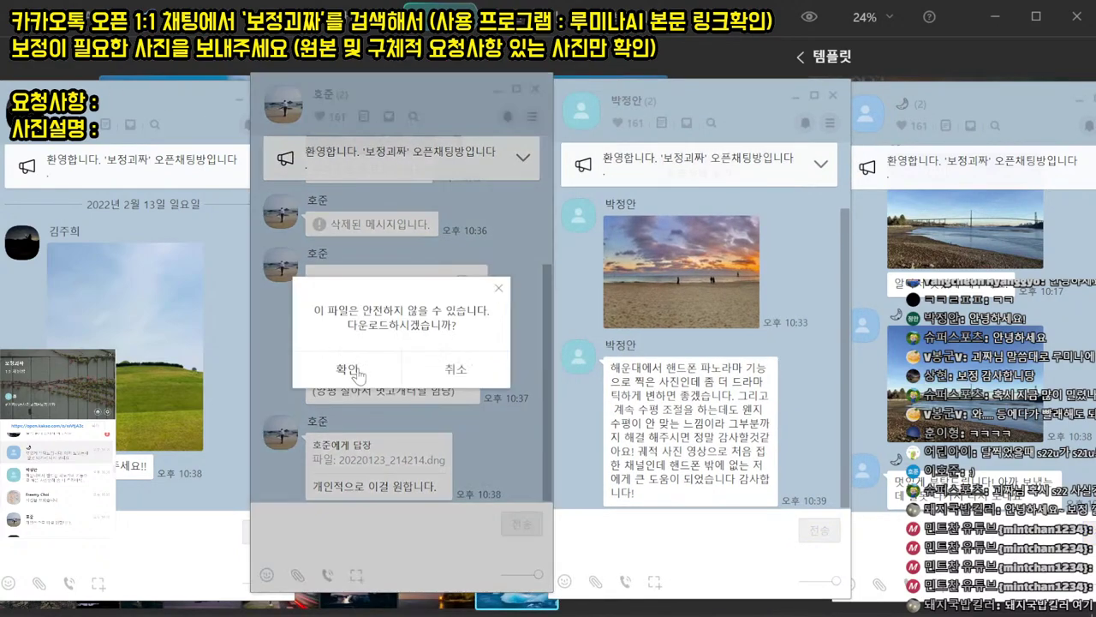
{"action": "left_click", "coordinate": [357, 376]}
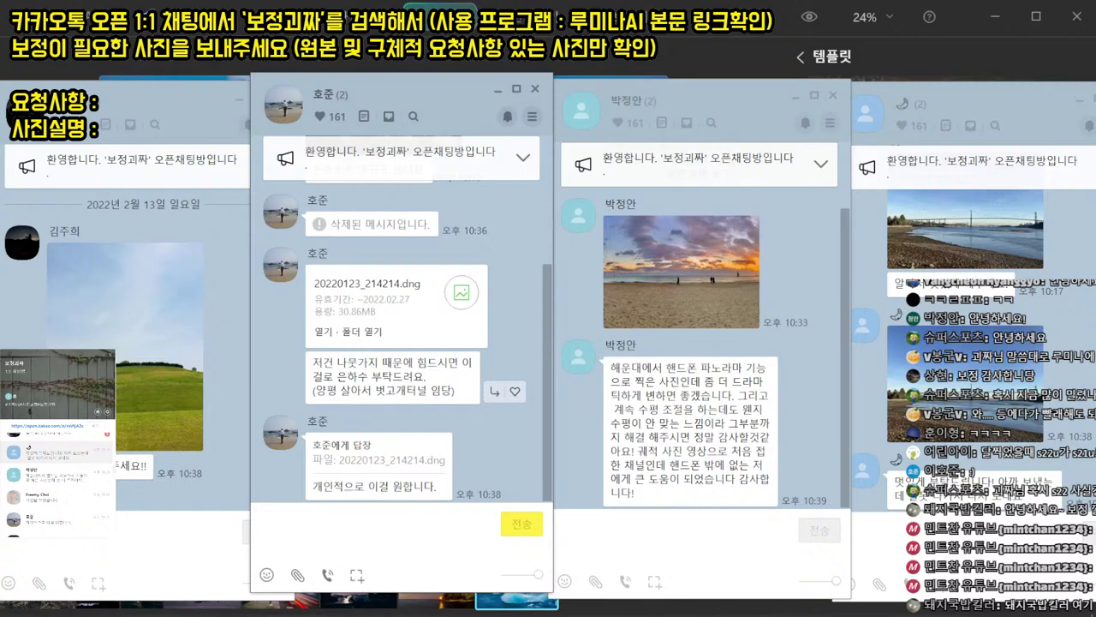
{"action": "right_click", "coordinate": [115, 2]}
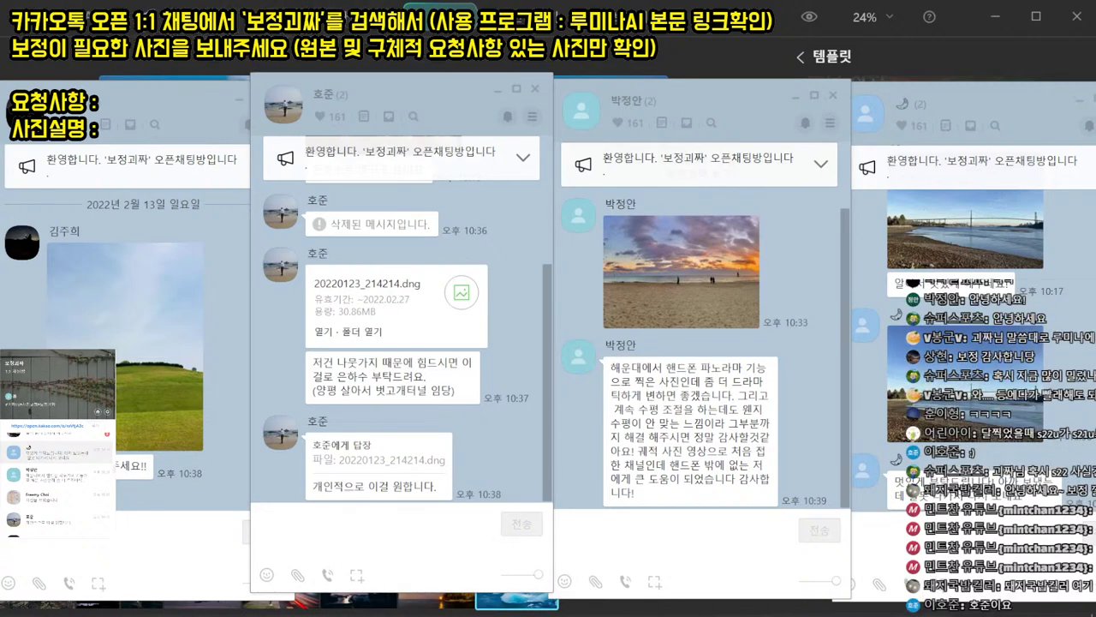
{"action": "left_click", "coordinate": [99, 615]}
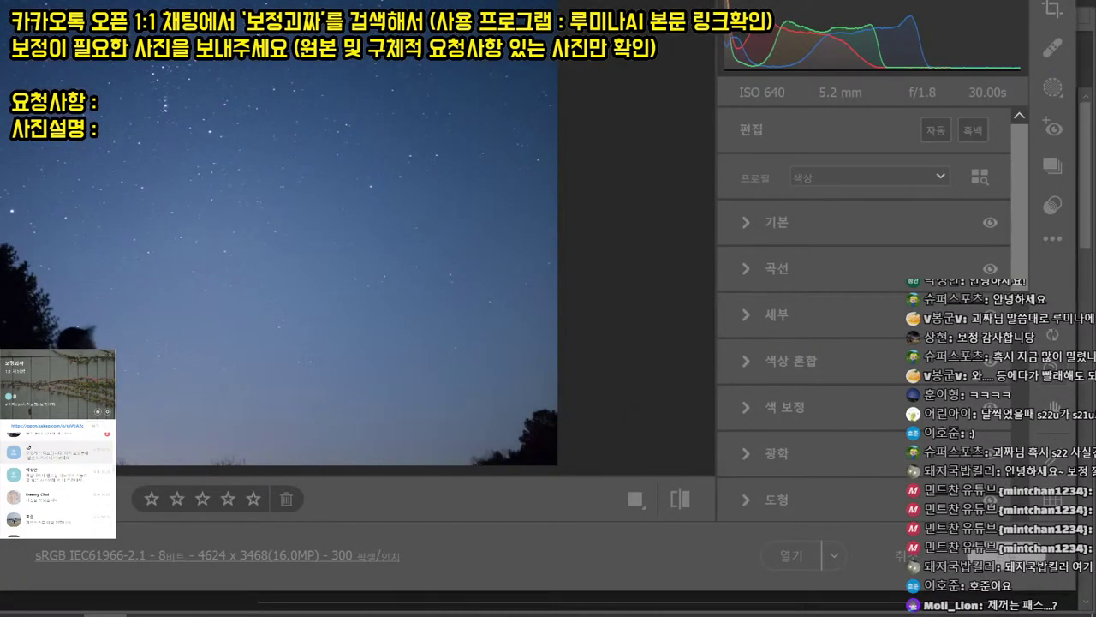
{"action": "left_click_drag", "start_coordinate": [751, 0], "coordinate": [1016, 0]}
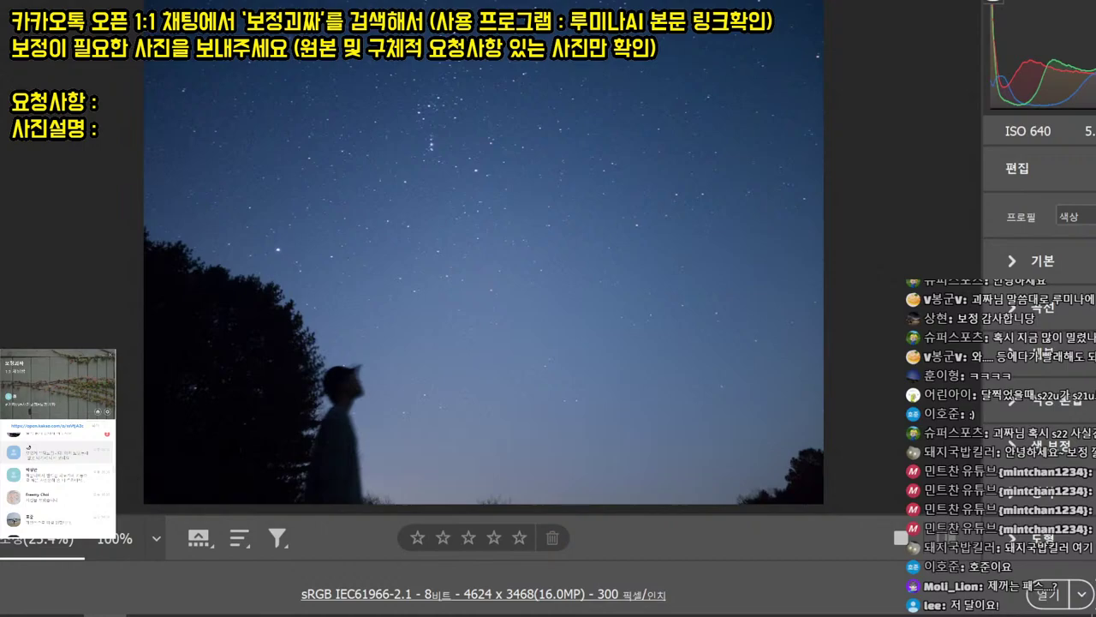
{"action": "left_click_drag", "start_coordinate": [1016, 0], "coordinate": [688, 0]}
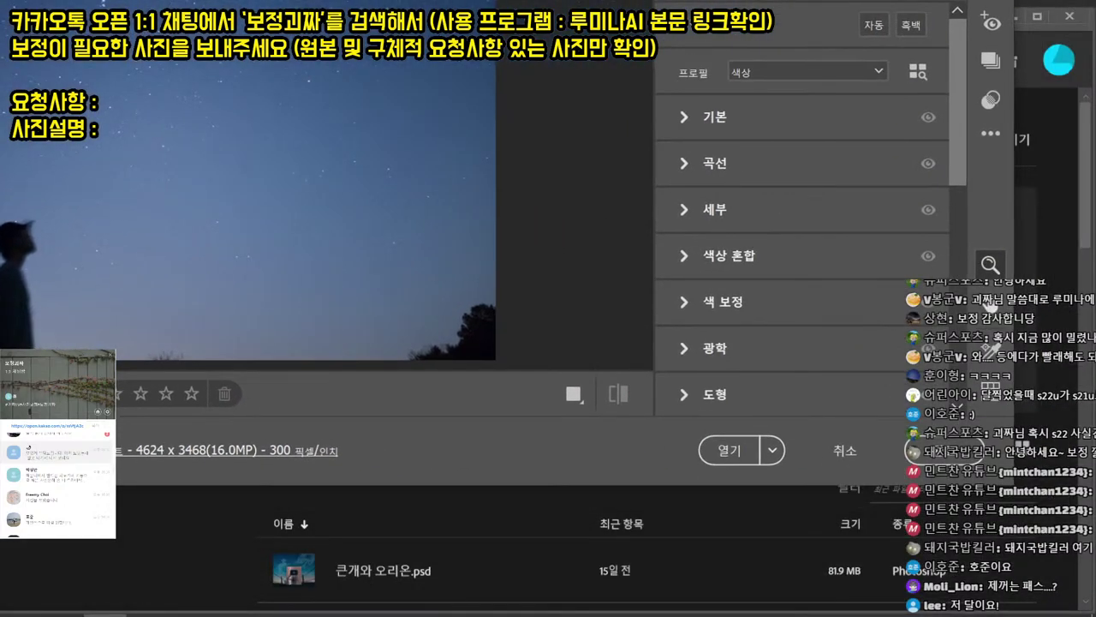
{"action": "left_click_drag", "start_coordinate": [593, 0], "coordinate": [797, 115]}
- Set the night sky photo's exposure to +0.45, contrast to +68, highlights to -74 and color temperature to 4150
{"action": "left_click", "coordinate": [906, 239]}
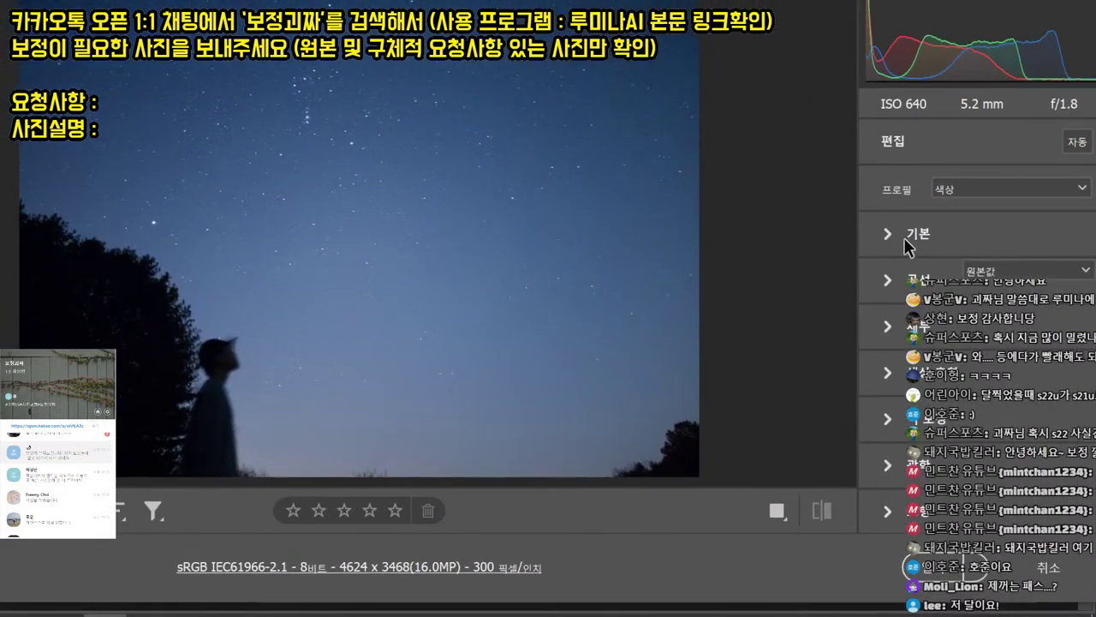
{"action": "left_click_drag", "start_coordinate": [973, 327], "coordinate": [988, 328]}
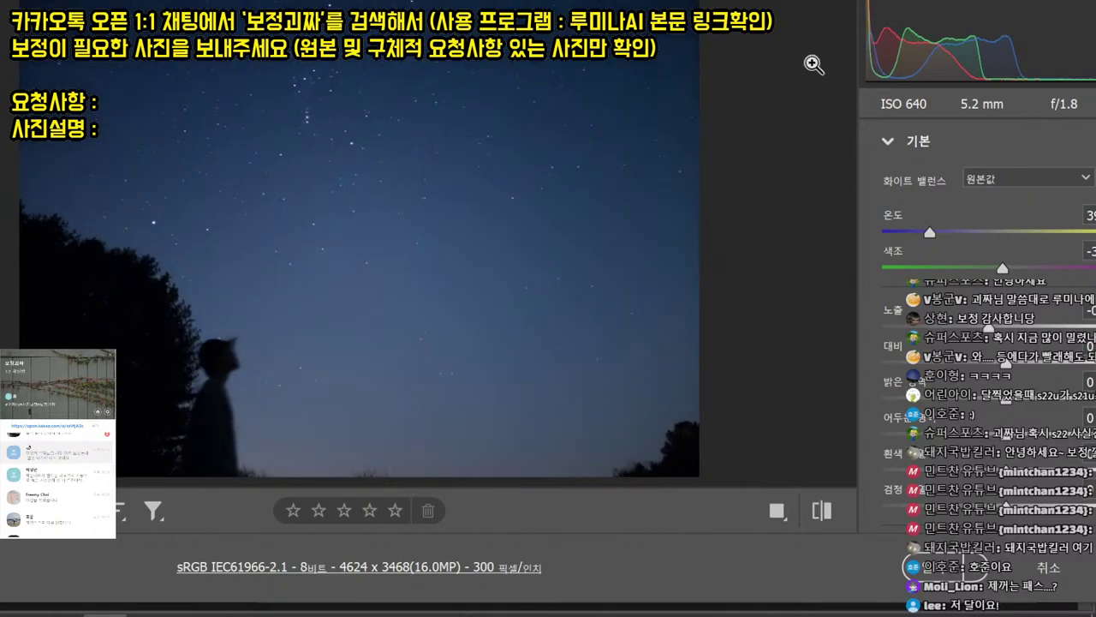
{"action": "left_click_drag", "start_coordinate": [805, 4], "coordinate": [660, 0]}
{"action": "left_click_drag", "start_coordinate": [863, 345], "coordinate": [946, 348]}
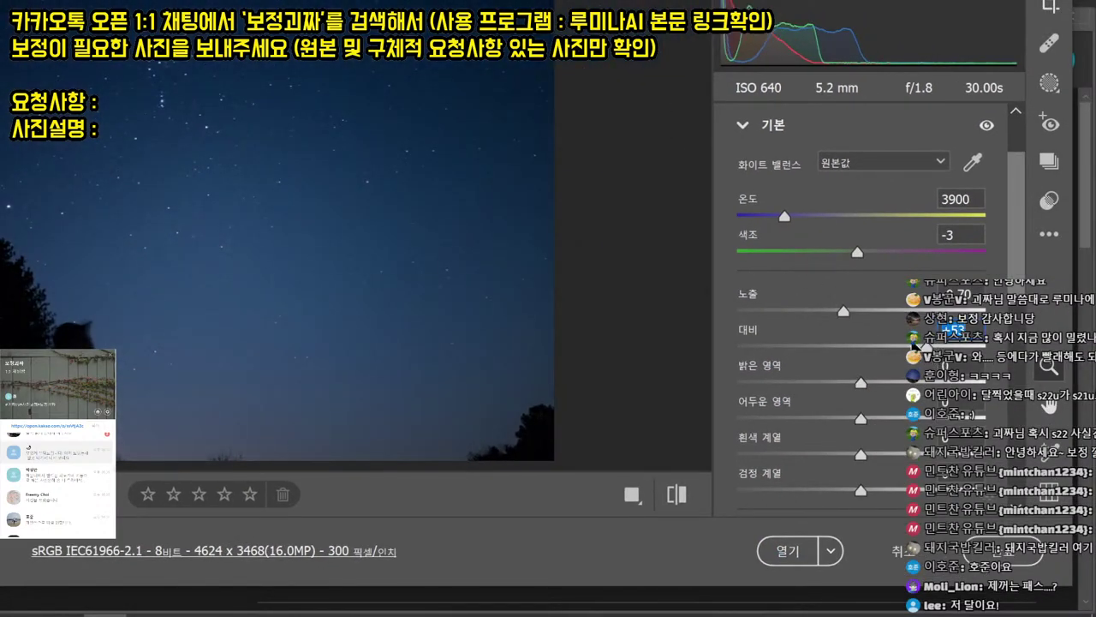
{"action": "left_click_drag", "start_coordinate": [880, 367], "coordinate": [770, 383]}
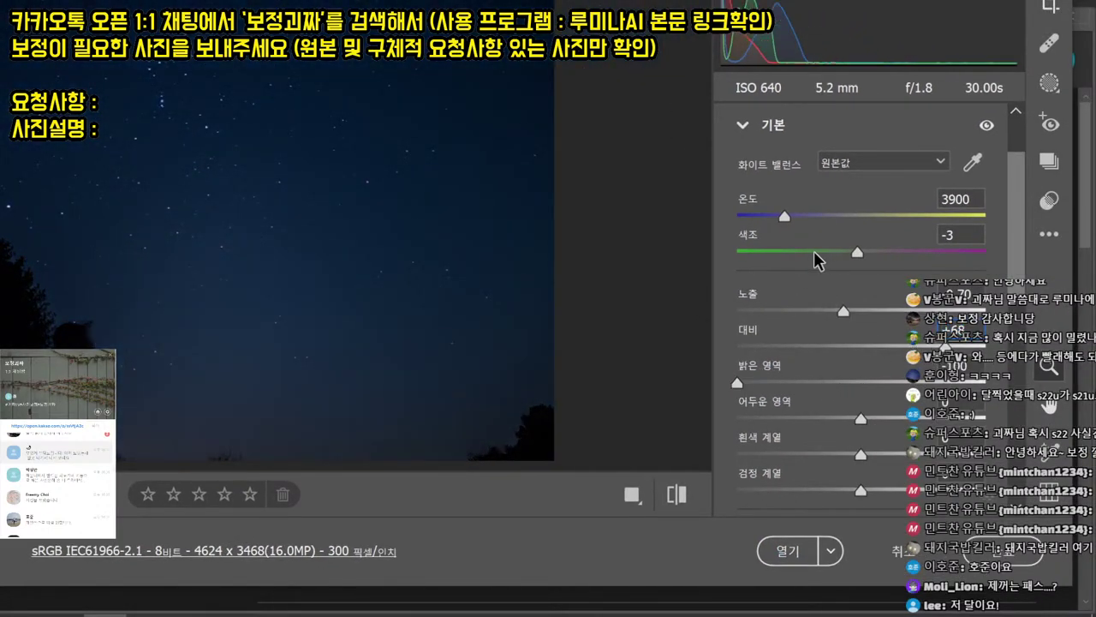
{"action": "left_click_drag", "start_coordinate": [844, 310], "coordinate": [873, 310]}
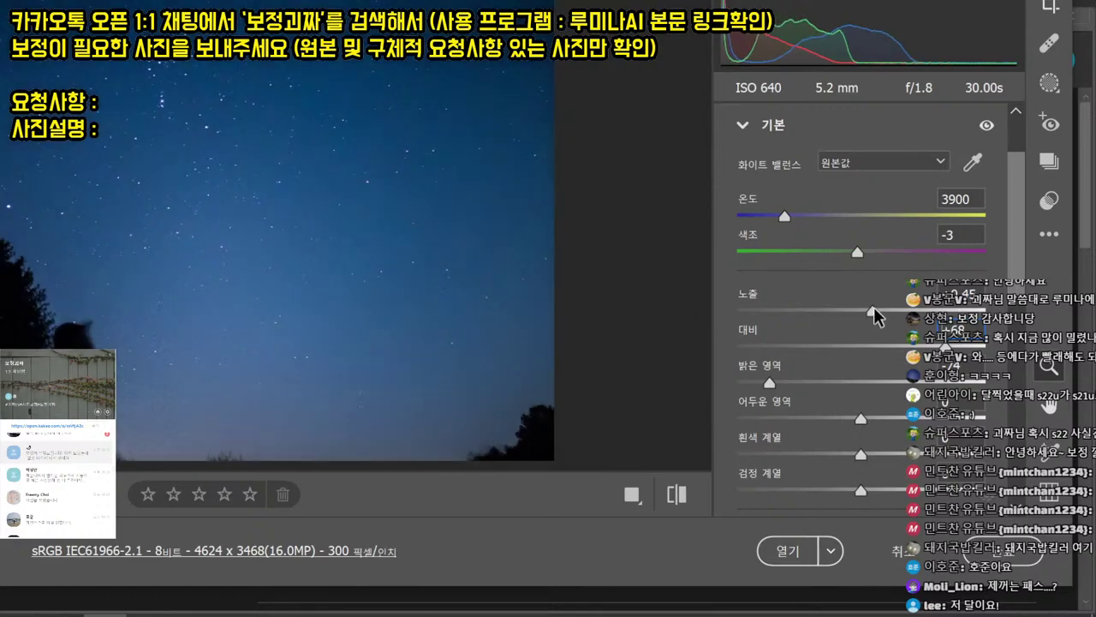
{"action": "left_click_drag", "start_coordinate": [796, 216], "coordinate": [791, 216]}
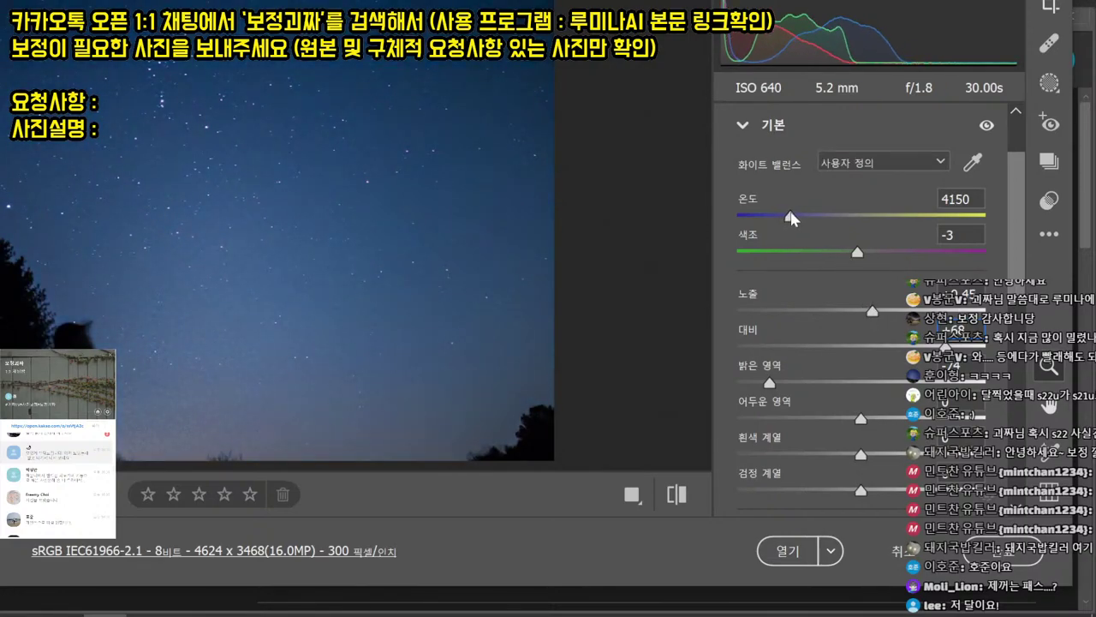
- Shift the night sky photo's tint slightly toward magenta and slightly increase its dehaze
{"action": "left_click_drag", "start_coordinate": [859, 251], "coordinate": [863, 251]}
{"action": "scroll", "coordinate": [861, 252], "scroll_direction": "down", "scroll_amount": 5}
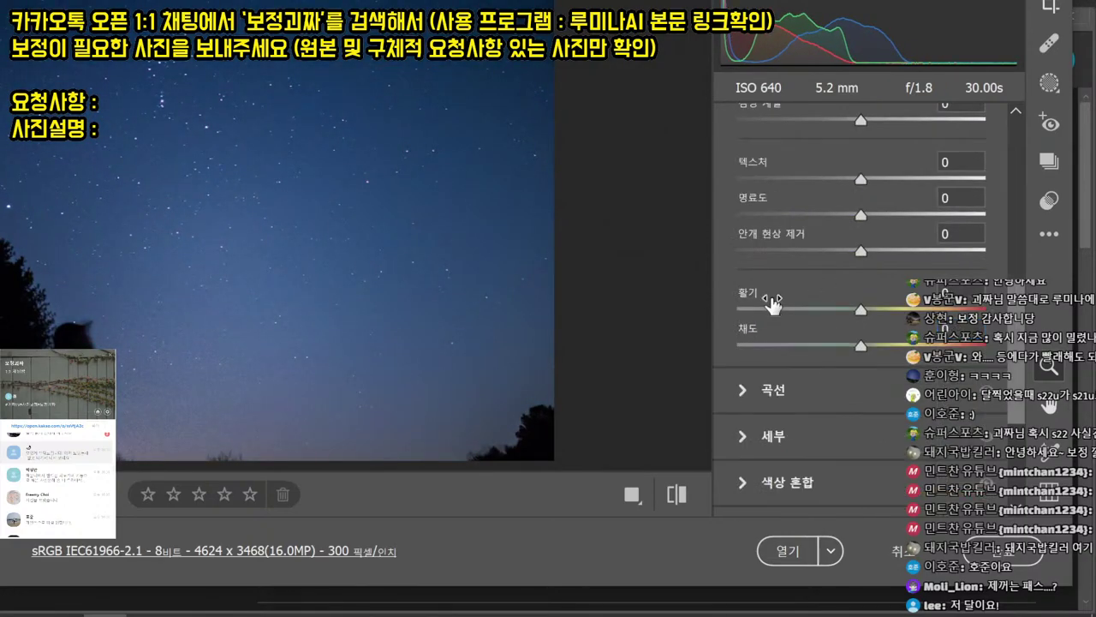
{"action": "scroll", "coordinate": [826, 257], "scroll_direction": "down", "scroll_amount": 5}
{"action": "scroll", "coordinate": [822, 244], "scroll_direction": "up", "scroll_amount": 5}
{"action": "mouse_move", "coordinate": [861, 251]}
{"action": "left_mouse_down"}
{"action": "mouse_move", "coordinate": [896, 253]}
{"action": "mouse_move", "coordinate": [875, 252]}
{"action": "left_mouse_up"}
{"action": "scroll", "coordinate": [797, 385], "scroll_direction": "down", "scroll_amount": 4}
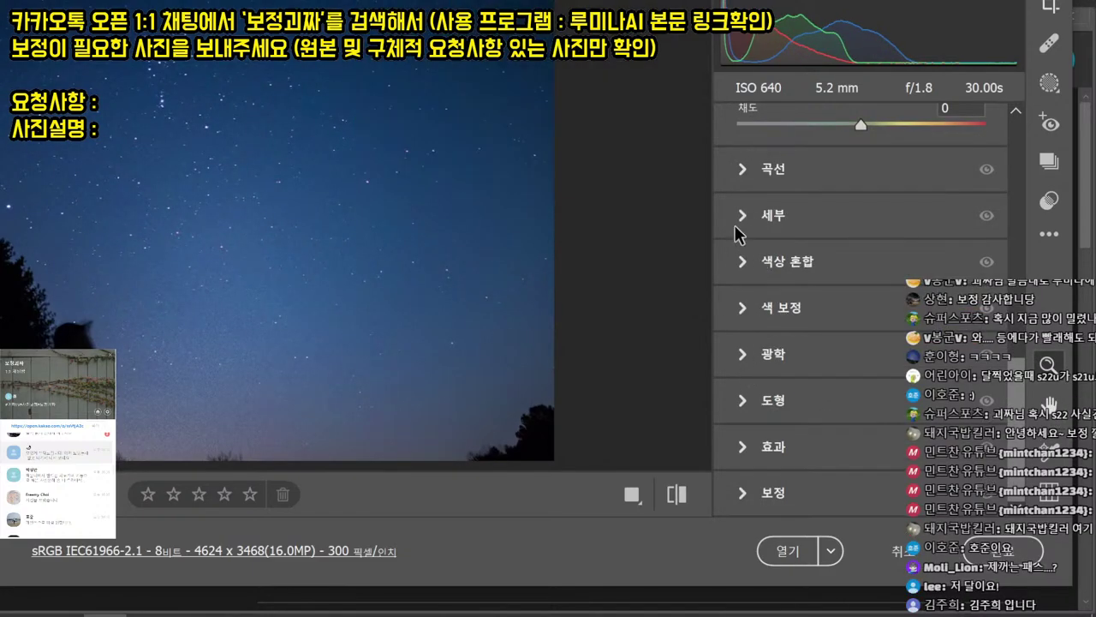
- Set the night sky photo's noise reduction to 37 and open it in Photoshop for a closer view
{"action": "left_click", "coordinate": [745, 215]}
{"action": "left_click", "coordinate": [831, 339]}
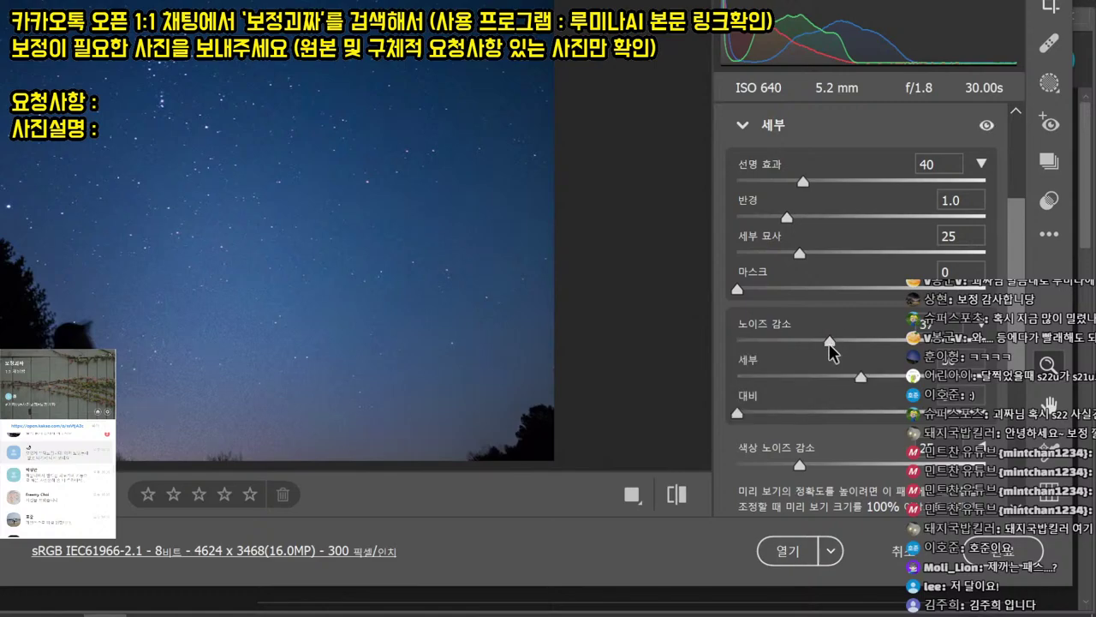
{"action": "left_click", "coordinate": [780, 559]}
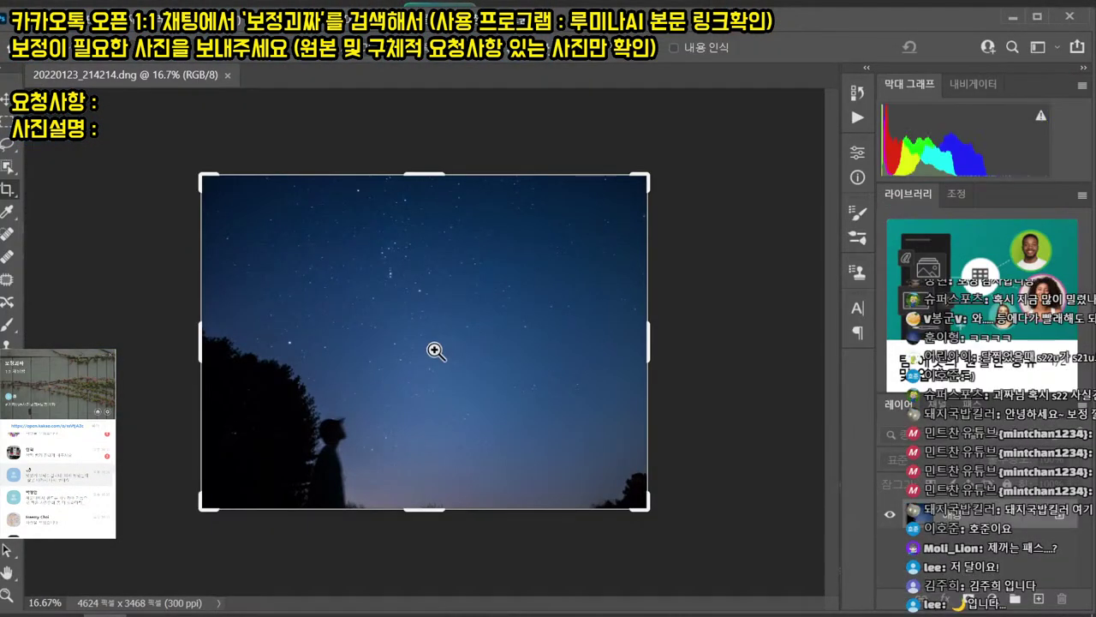
{"action": "mouse_move", "coordinate": [435, 350]}
{"action": "left_mouse_down"}
{"action": "mouse_move", "coordinate": [521, 350]}
{"action": "mouse_move", "coordinate": [446, 350]}
{"action": "left_mouse_up"}
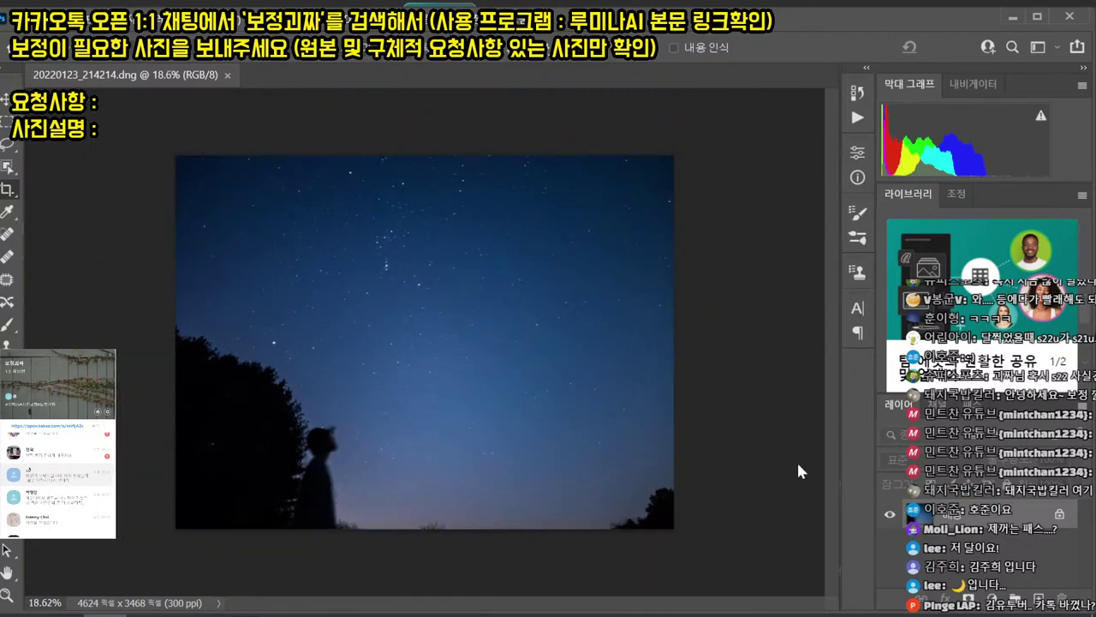
- Save the night sky photo as the JPEG 20220123_214214.jpg and close the document
{"action": "key", "text": "ctrl+shift+s"}
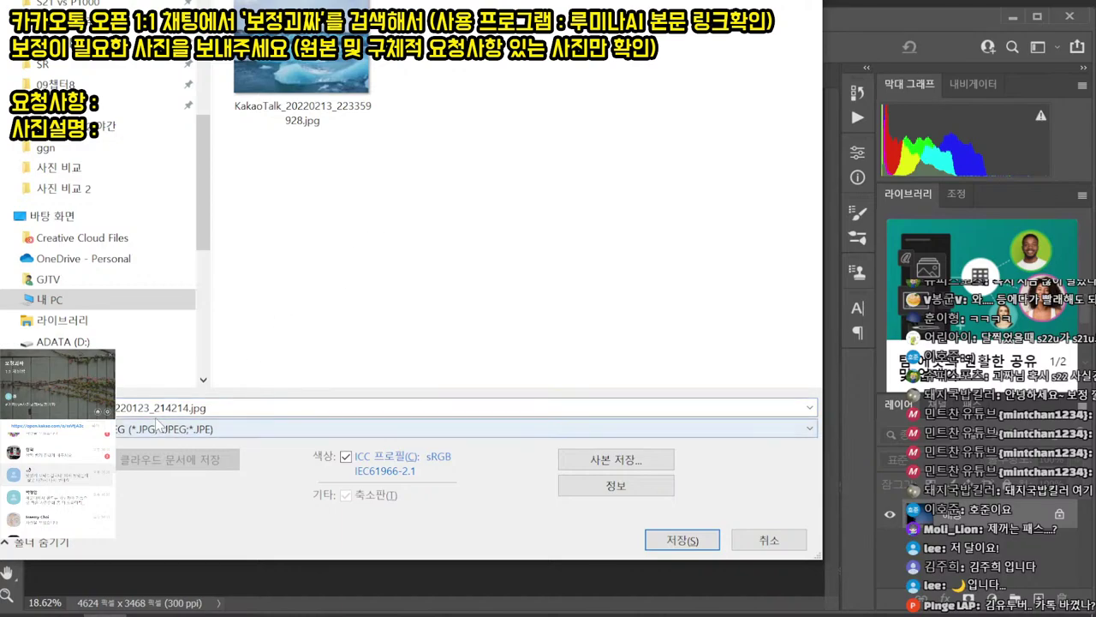
{"action": "key", "text": "Return"}
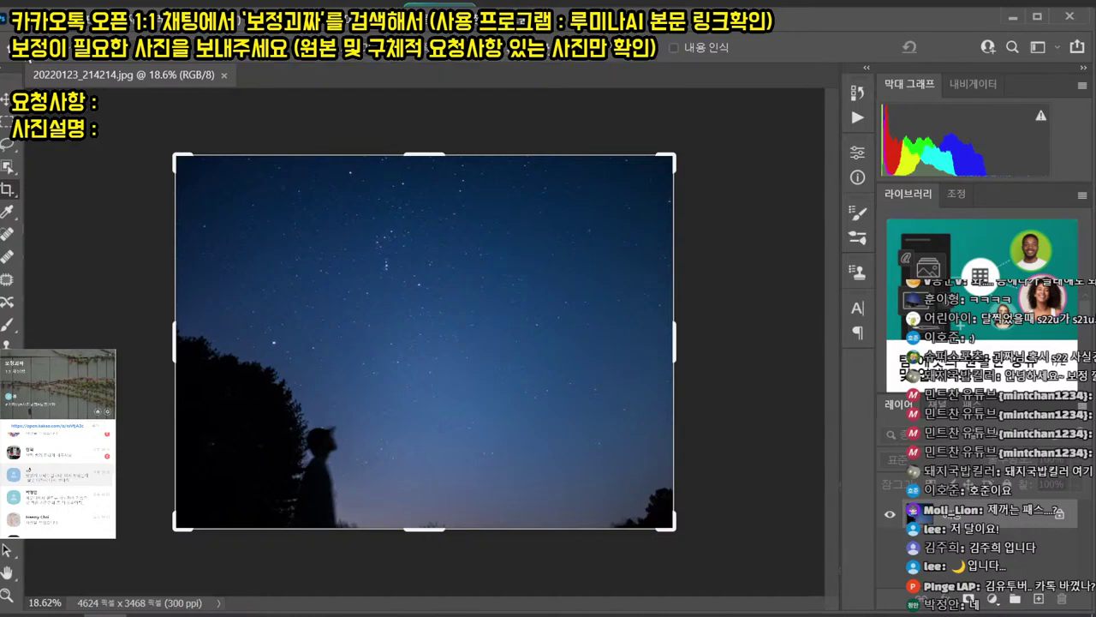
{"action": "left_click", "coordinate": [7, 99]}
{"action": "left_click", "coordinate": [223, 75]}
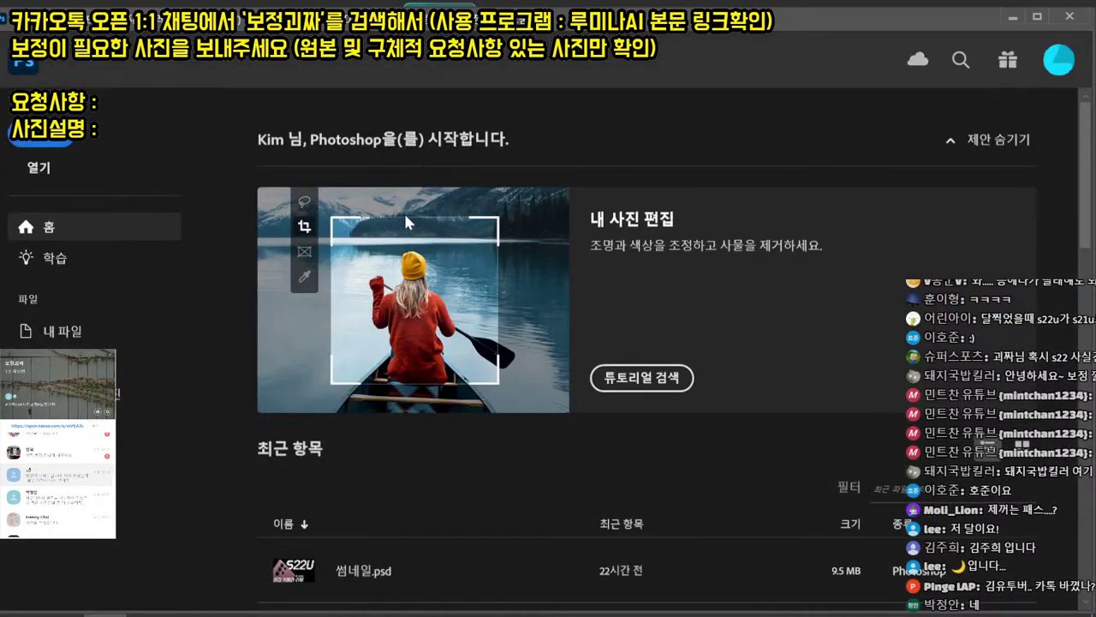
- Open the chats with the bridge shoreline, sunset beach and green hill photos, moving the bridge chat aside
{"action": "double_click", "coordinate": [55, 473]}
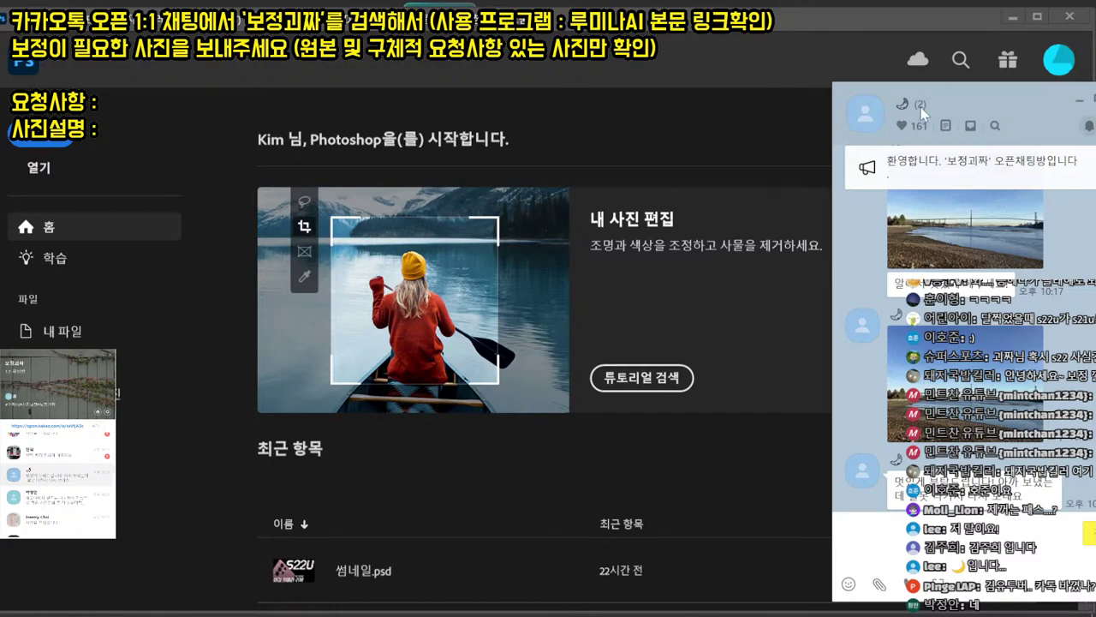
{"action": "left_click_drag", "start_coordinate": [950, 101], "coordinate": [0, 100]}
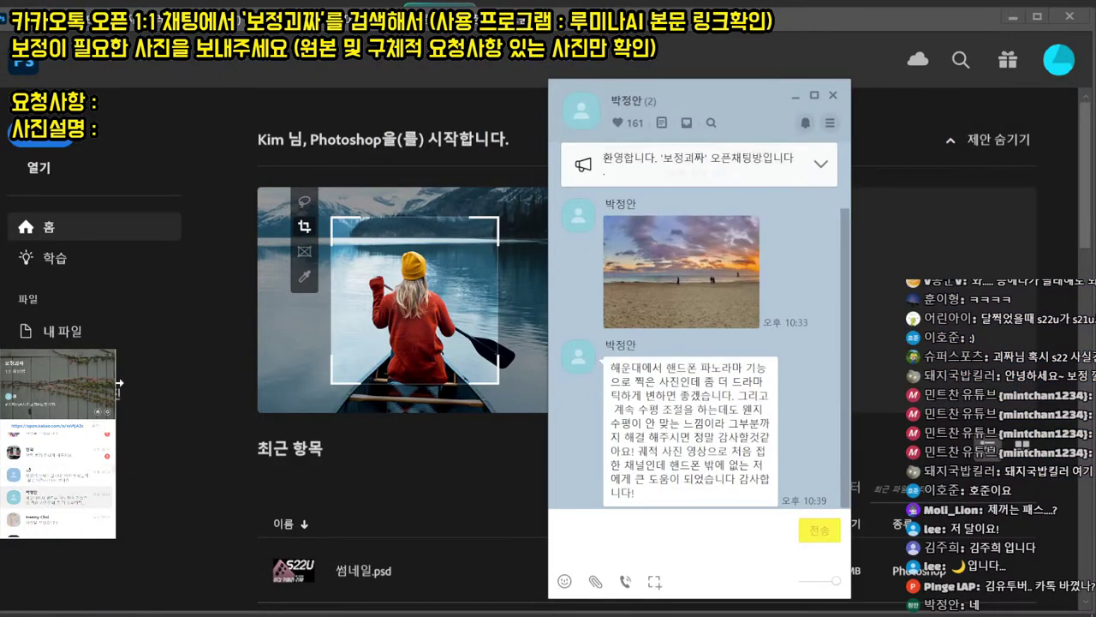
{"action": "left_click", "coordinate": [61, 519]}
{"action": "scroll", "coordinate": [62, 524], "scroll_direction": "down", "scroll_amount": 1}
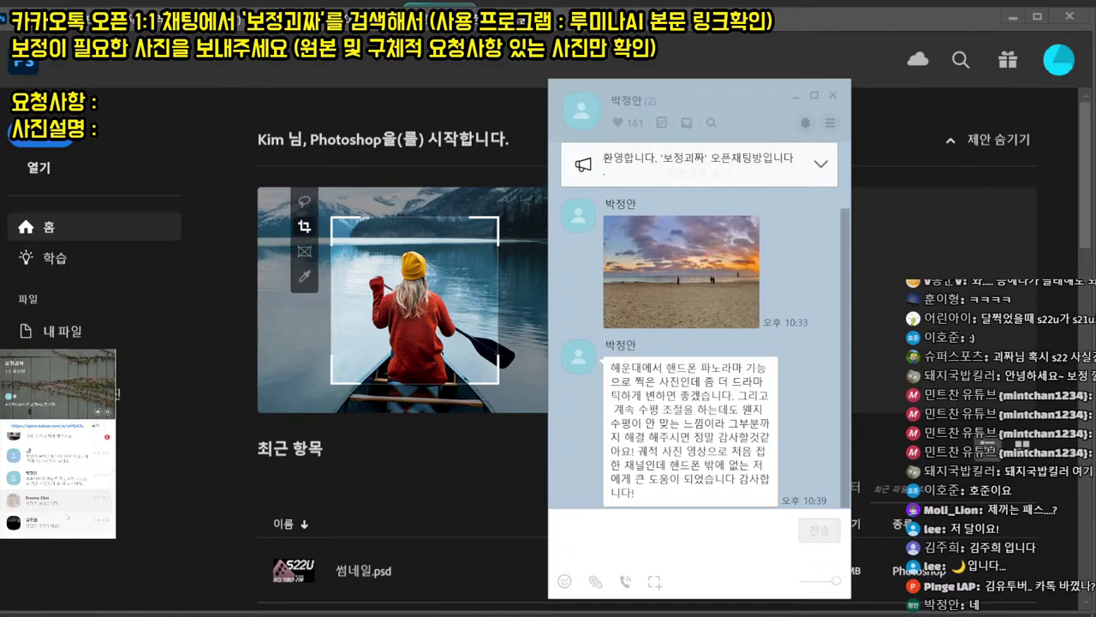
{"action": "double_click", "coordinate": [65, 520]}
{"action": "scroll", "coordinate": [64, 514], "scroll_direction": "down", "scroll_amount": 2}
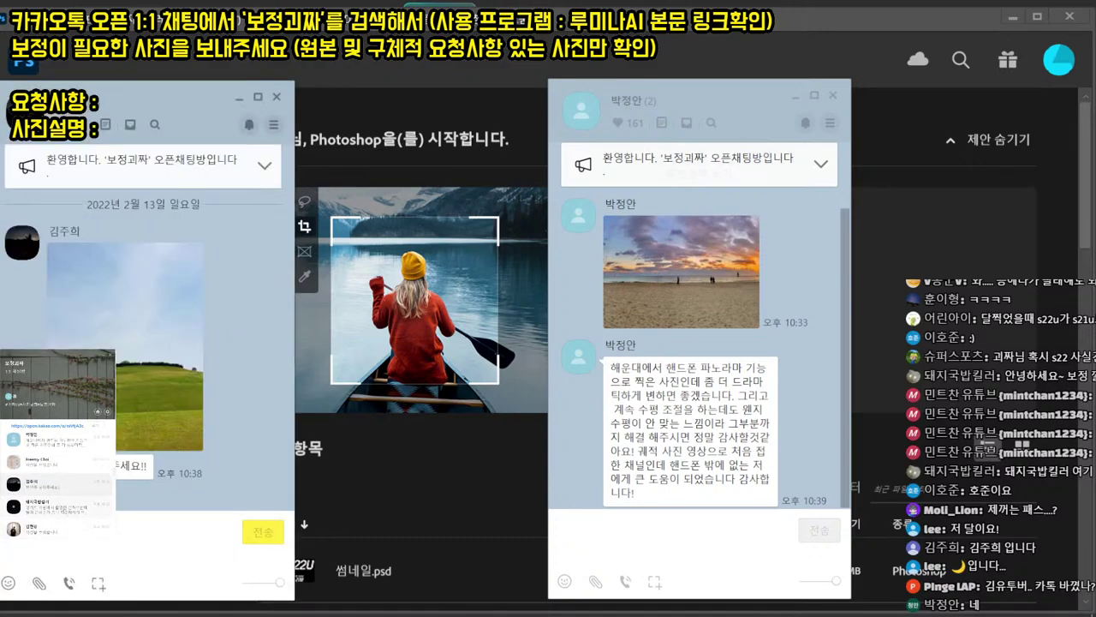
- Check two more chats in the list, including the pavilion pond photo's, and close each one
{"action": "double_click", "coordinate": [65, 507]}
{"action": "key", "text": "Escape"}
{"action": "scroll", "coordinate": [64, 509], "scroll_direction": "down", "scroll_amount": 1}
{"action": "double_click", "coordinate": [64, 511]}
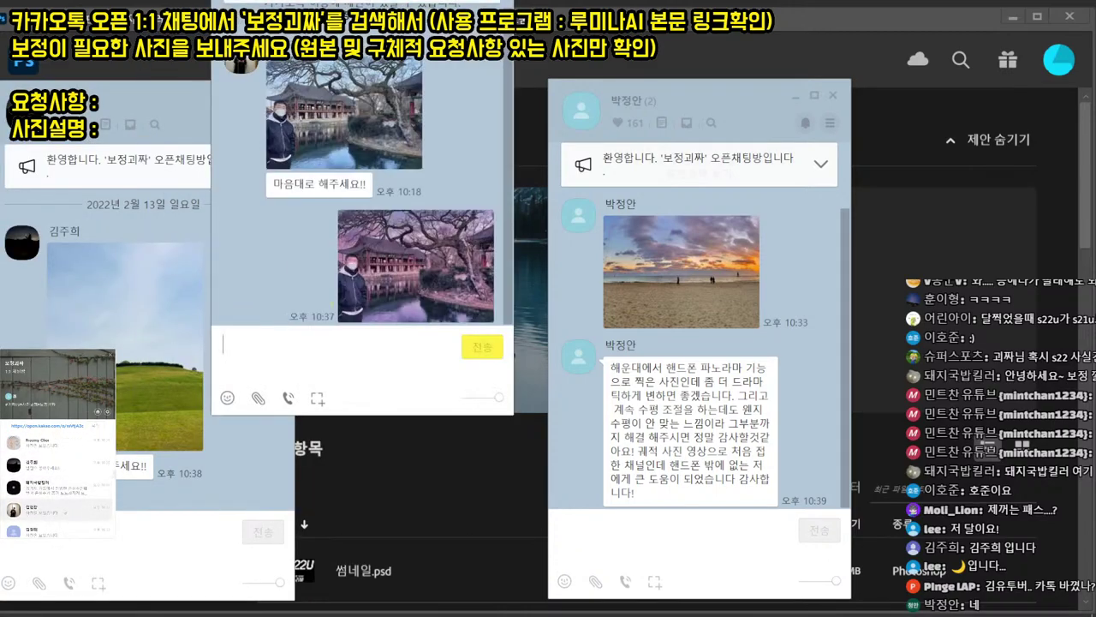
{"action": "key", "text": "Escape"}
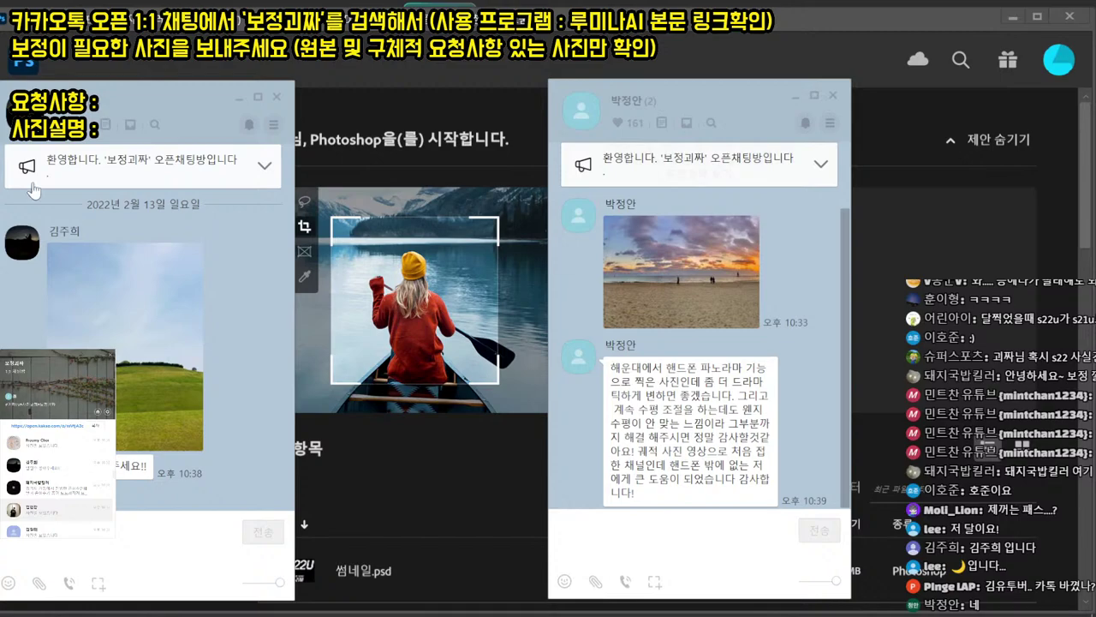
- Open the 20220123_214214.dng chat, send the retouched night sky JPEG back, and close the chat
{"action": "scroll", "coordinate": [89, 485], "scroll_direction": "down", "scroll_amount": 2}
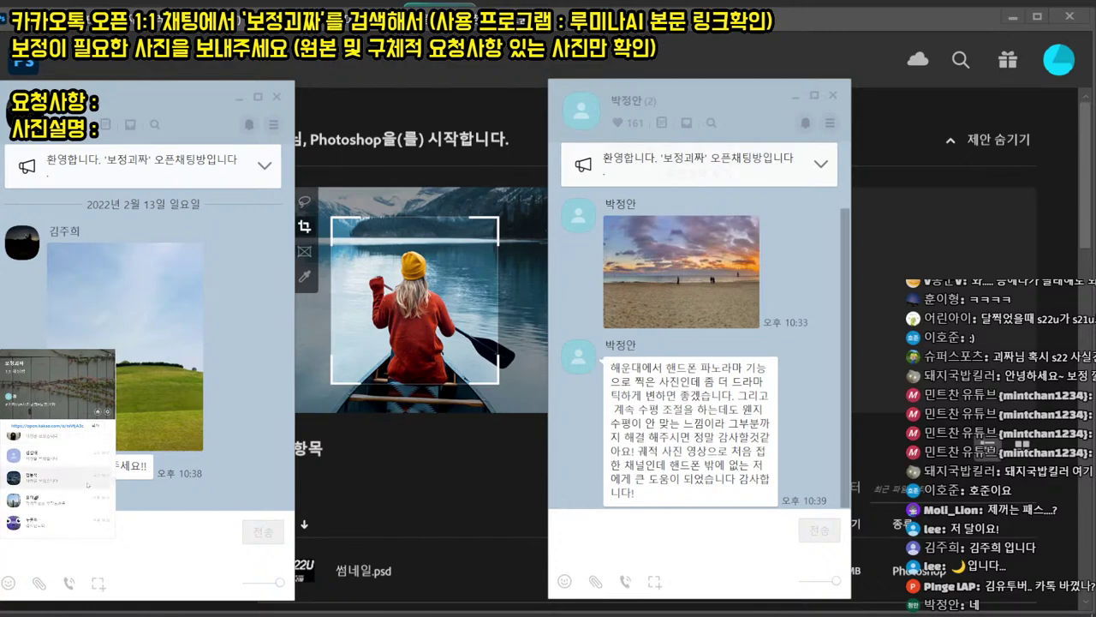
{"action": "scroll", "coordinate": [80, 463], "scroll_direction": "up", "scroll_amount": 3}
{"action": "double_click", "coordinate": [71, 467]}
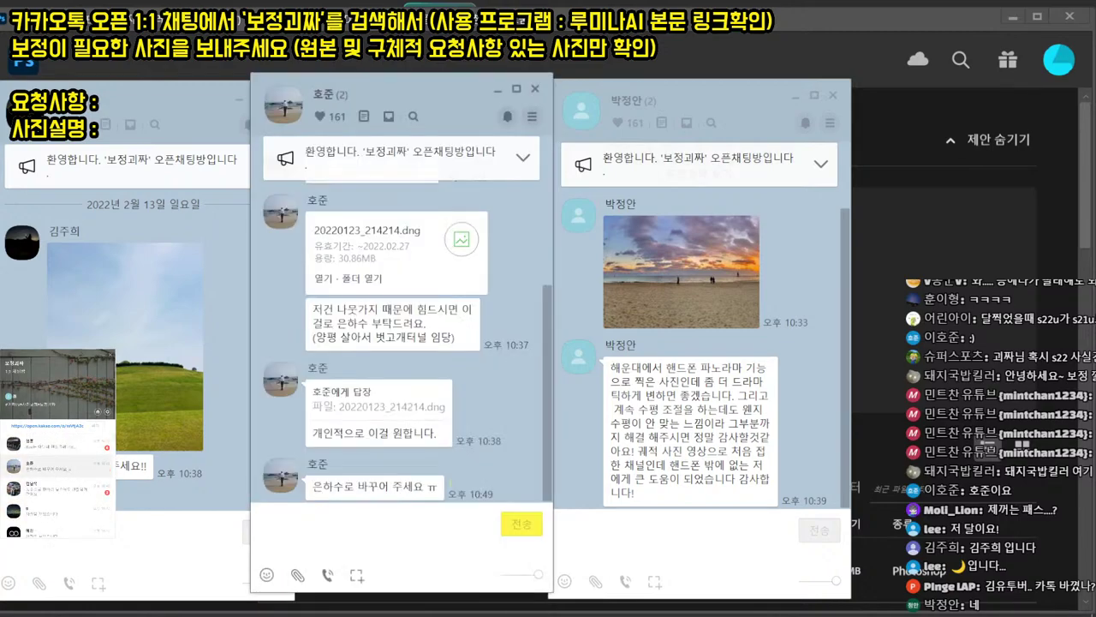
{"action": "left_click_drag", "start_coordinate": [0, 495], "coordinate": [378, 489]}
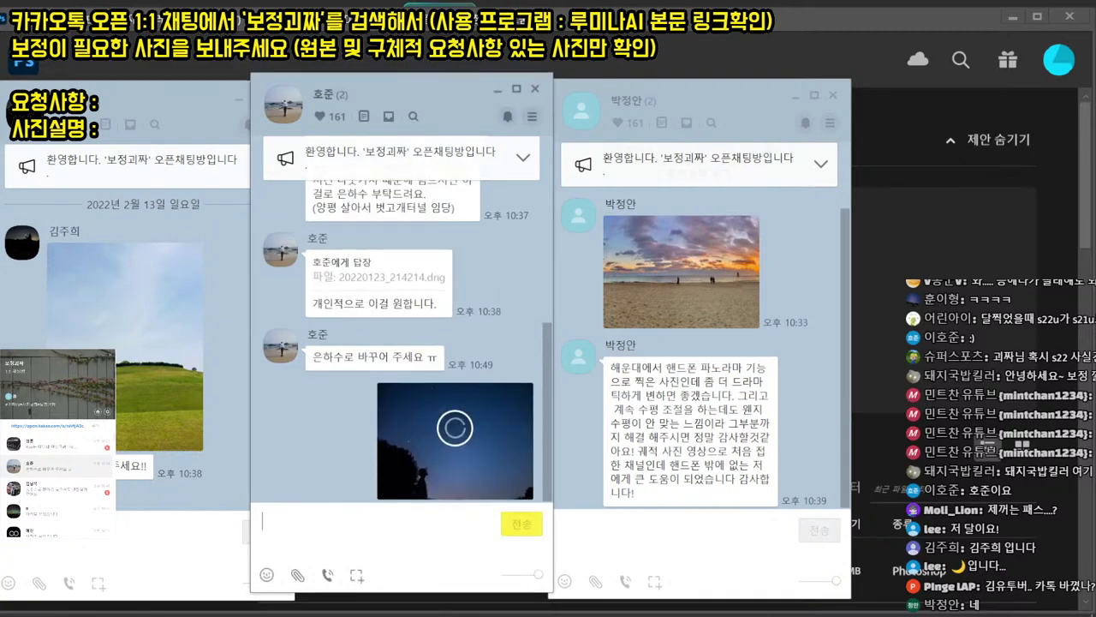
{"action": "key", "text": "Escape"}
- Bring the bridge shoreline photo's chat back beside the green hill chat and move the sunset beach chat aside
{"action": "scroll", "coordinate": [81, 458], "scroll_direction": "down", "scroll_amount": 5}
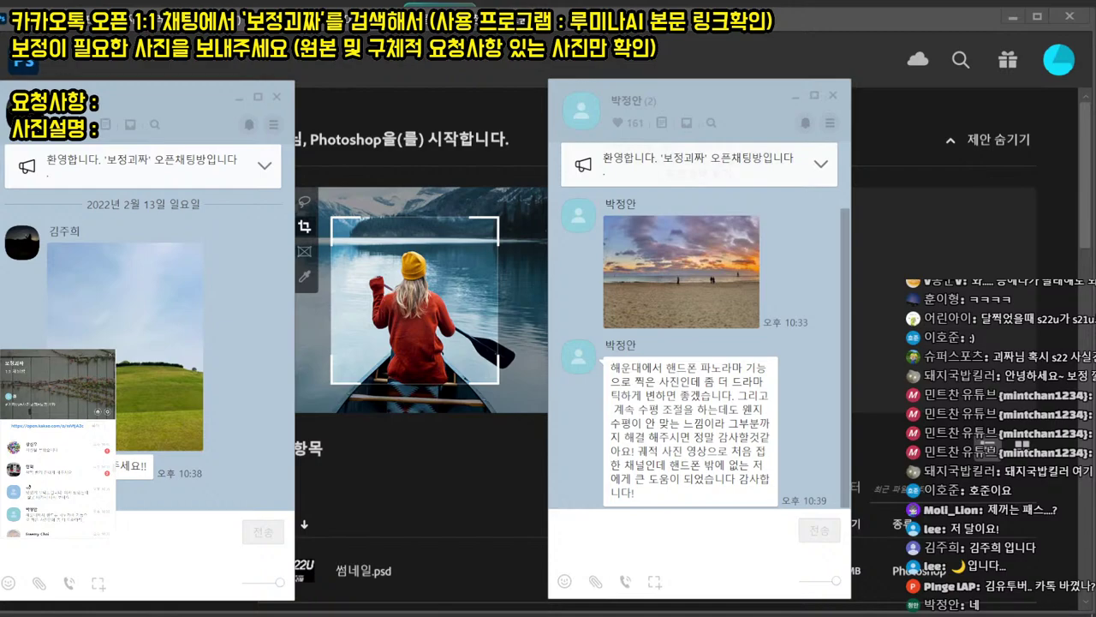
{"action": "left_click_drag", "start_coordinate": [480, 0], "coordinate": [383, 92]}
{"action": "scroll", "coordinate": [526, 342], "scroll_direction": "up", "scroll_amount": 1}
{"action": "scroll", "coordinate": [479, 137], "scroll_direction": "down", "scroll_amount": 1}
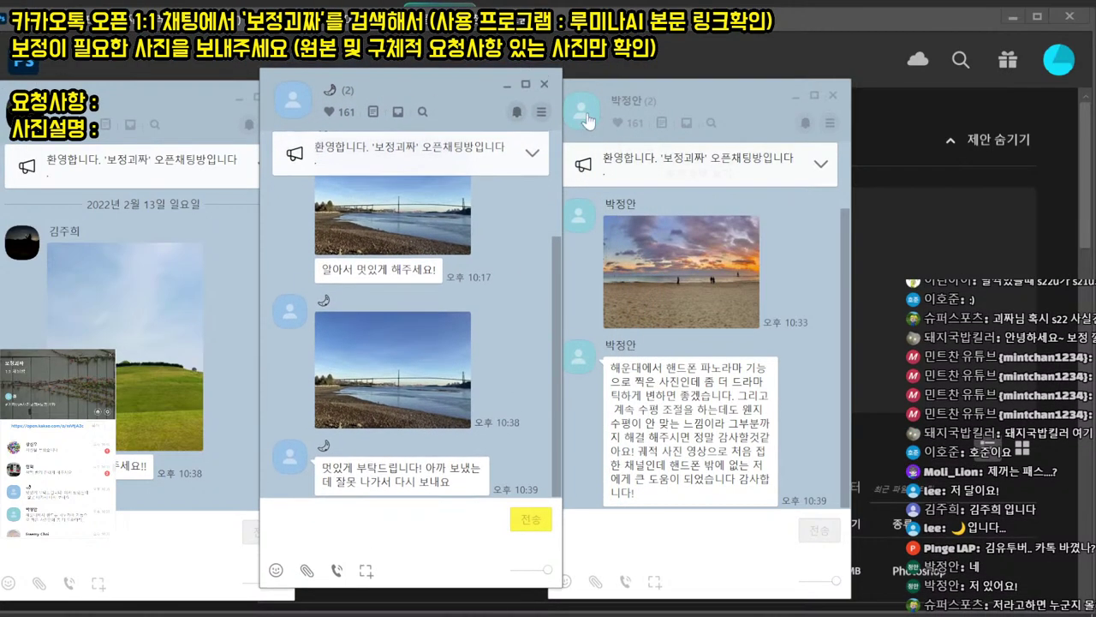
{"action": "left_click_drag", "start_coordinate": [587, 120], "coordinate": [654, 111]}
{"action": "left_click_drag", "start_coordinate": [752, 107], "coordinate": [446, 0]}
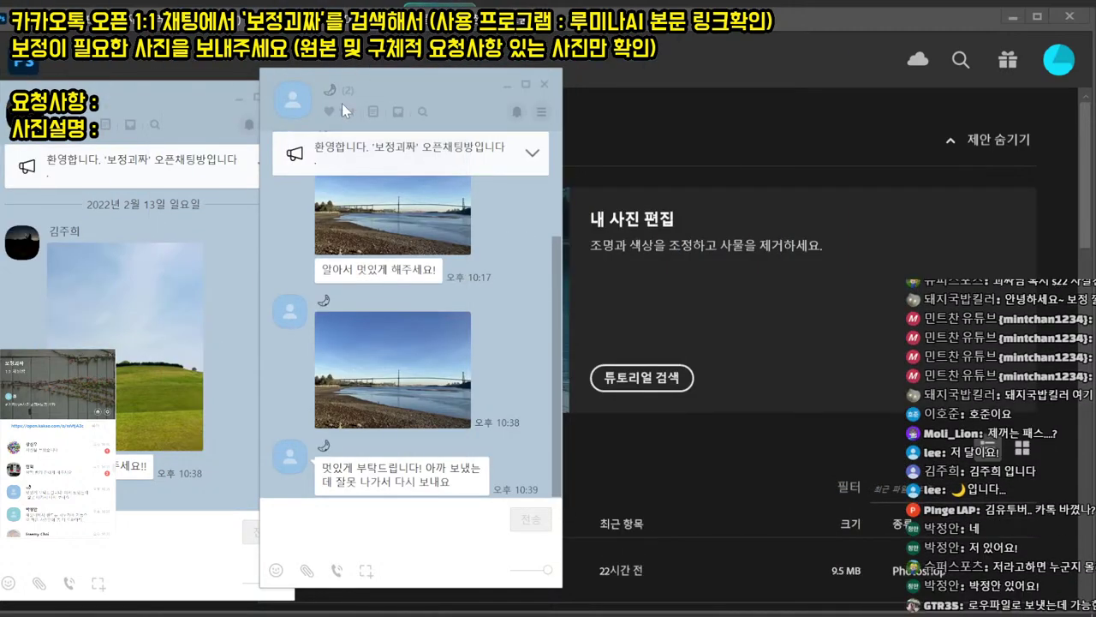
{"action": "left_click_drag", "start_coordinate": [370, 107], "coordinate": [428, 109]}
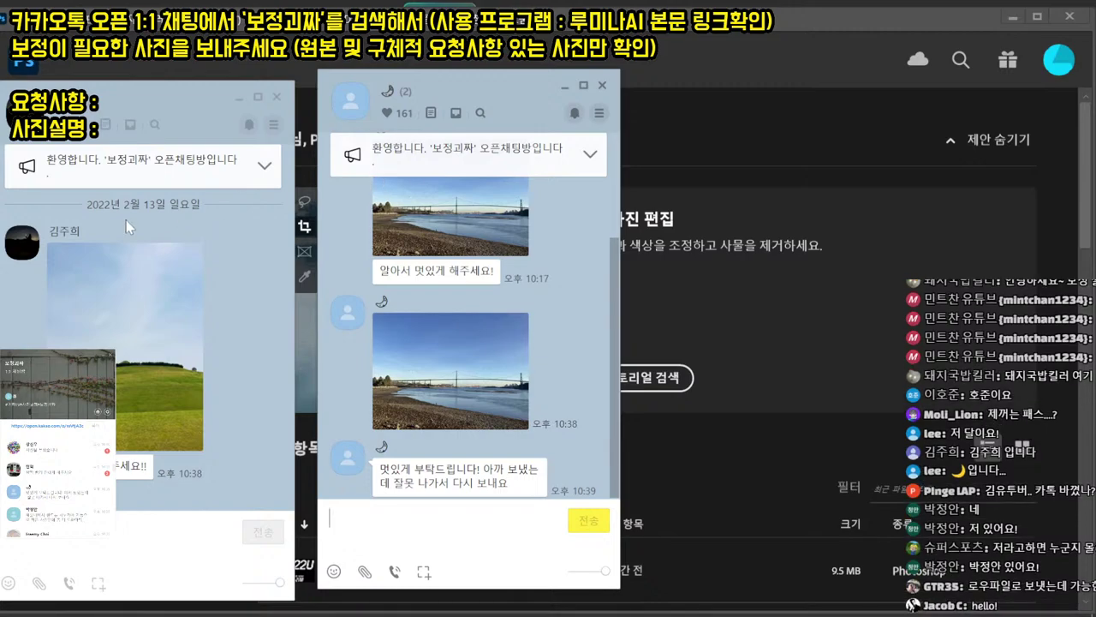
- Download the resent bridge shoreline photo from its chat, then close the viewer, that chat and the green hill chat
{"action": "left_click", "coordinate": [450, 396]}
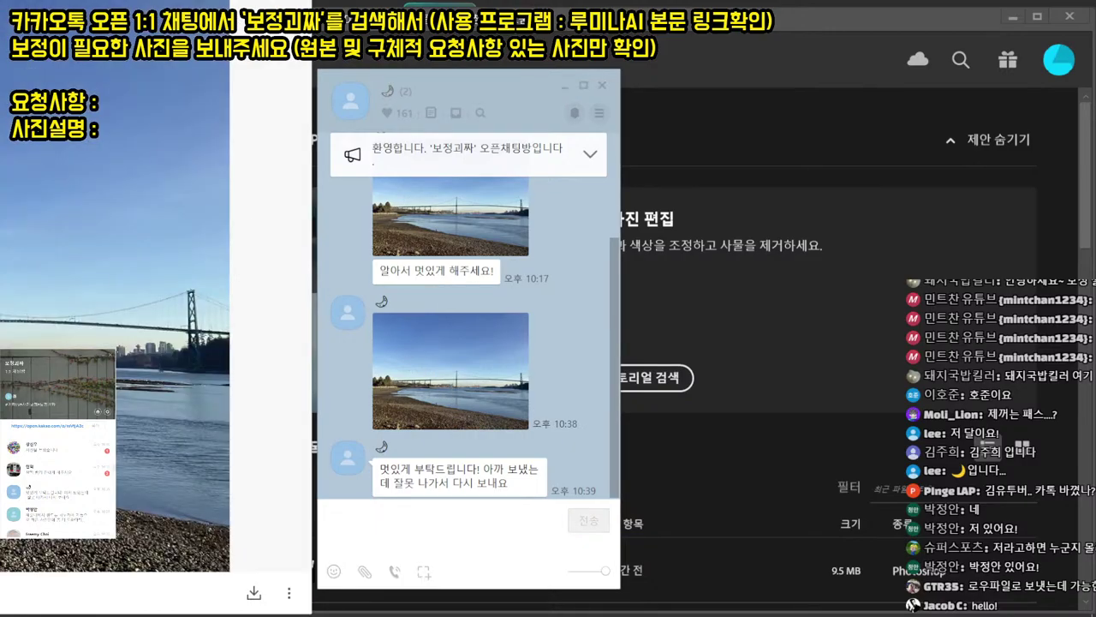
{"action": "left_click_drag", "start_coordinate": [238, 553], "coordinate": [651, 537]}
{"action": "left_click", "coordinate": [670, 581]}
{"action": "left_click", "coordinate": [707, 587]}
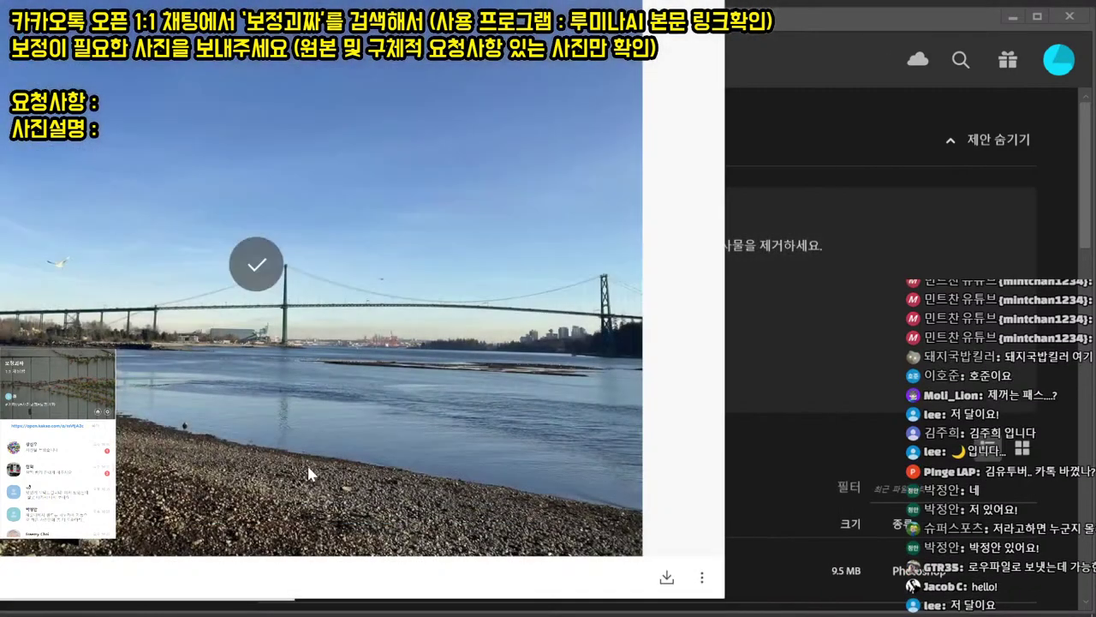
{"action": "key", "text": "Escape"}
{"action": "key", "text": "Escape"}
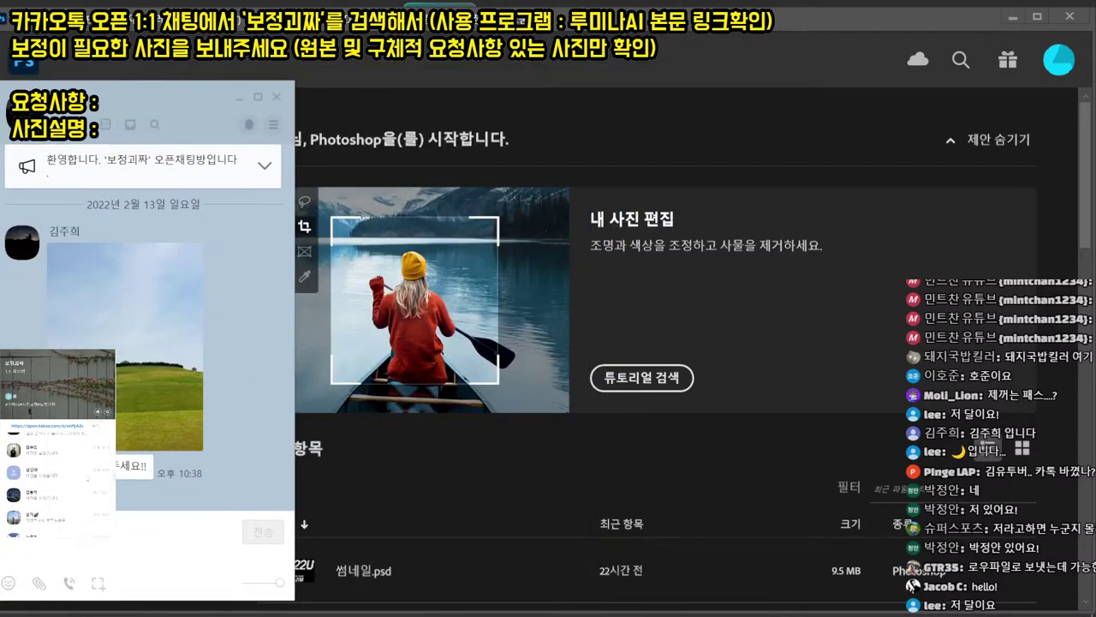
{"action": "left_click_drag", "start_coordinate": [120, 101], "coordinate": [212, 47]}
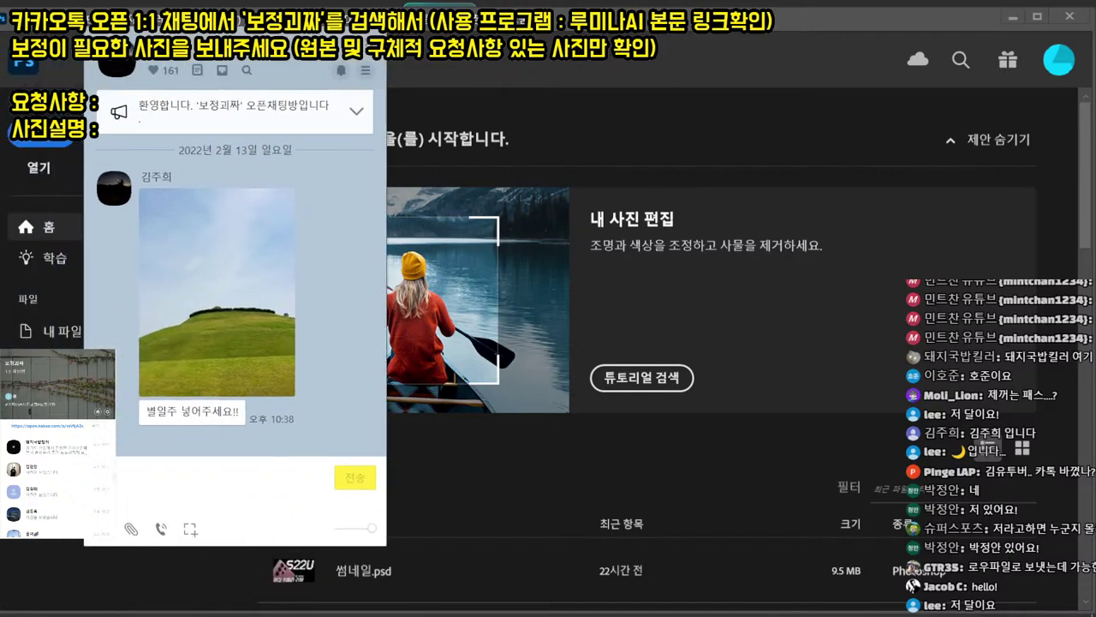
{"action": "key", "text": "Escape"}
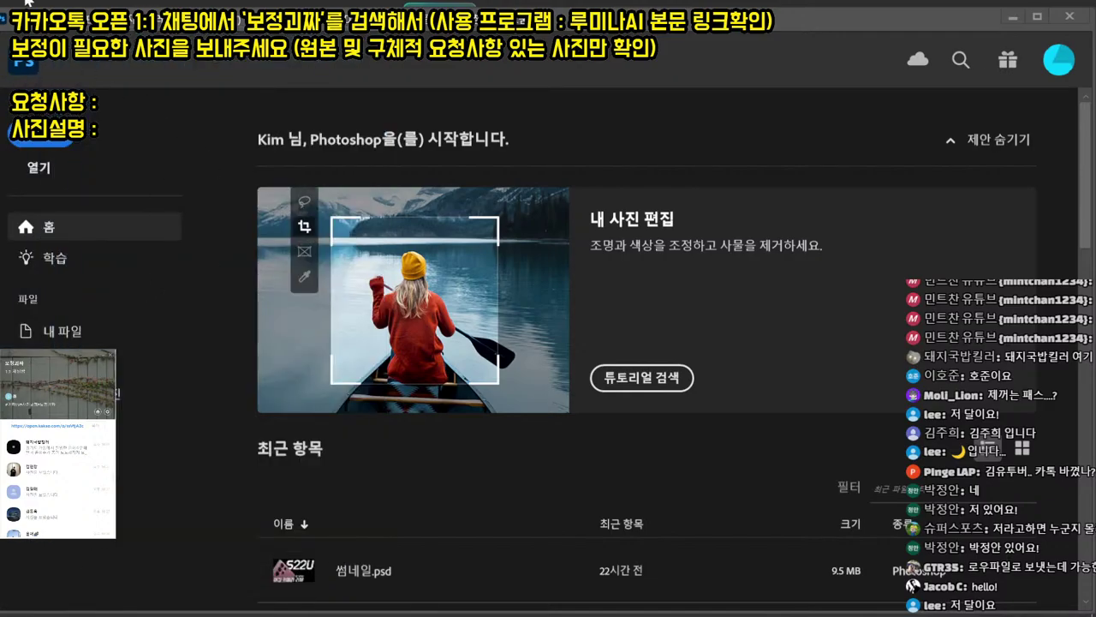
- Switch to Luminar AI and add the bridge shoreline photo KakaoTalk_20220213_223858647 for editing
{"action": "left_click", "coordinate": [63, 615]}
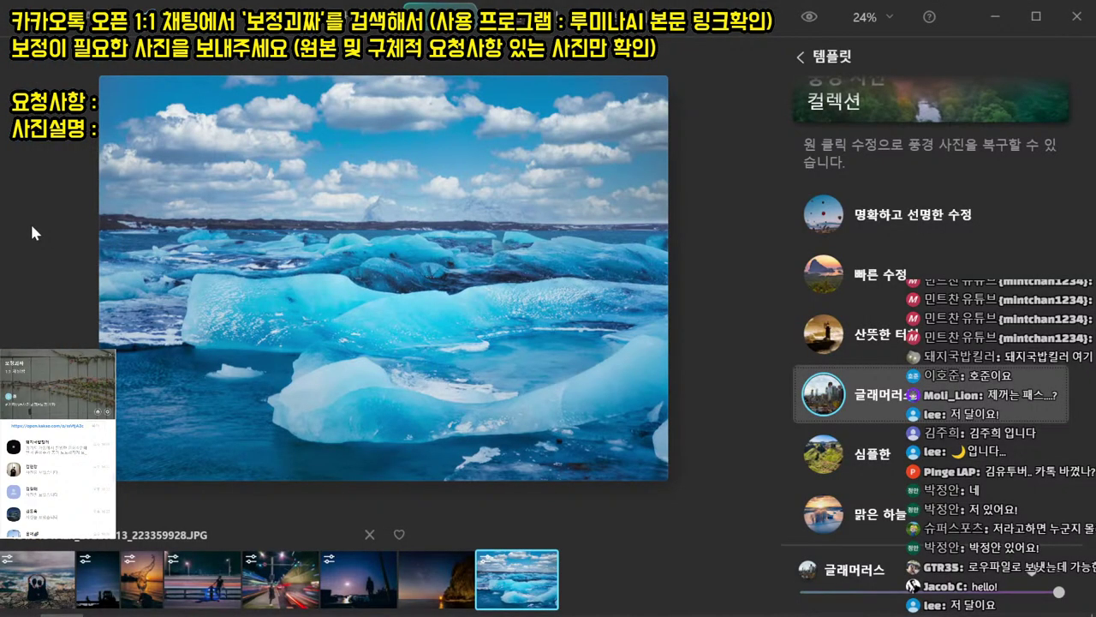
{"action": "key", "text": "ctrl+o"}
{"action": "double_click", "coordinate": [752, 149]}
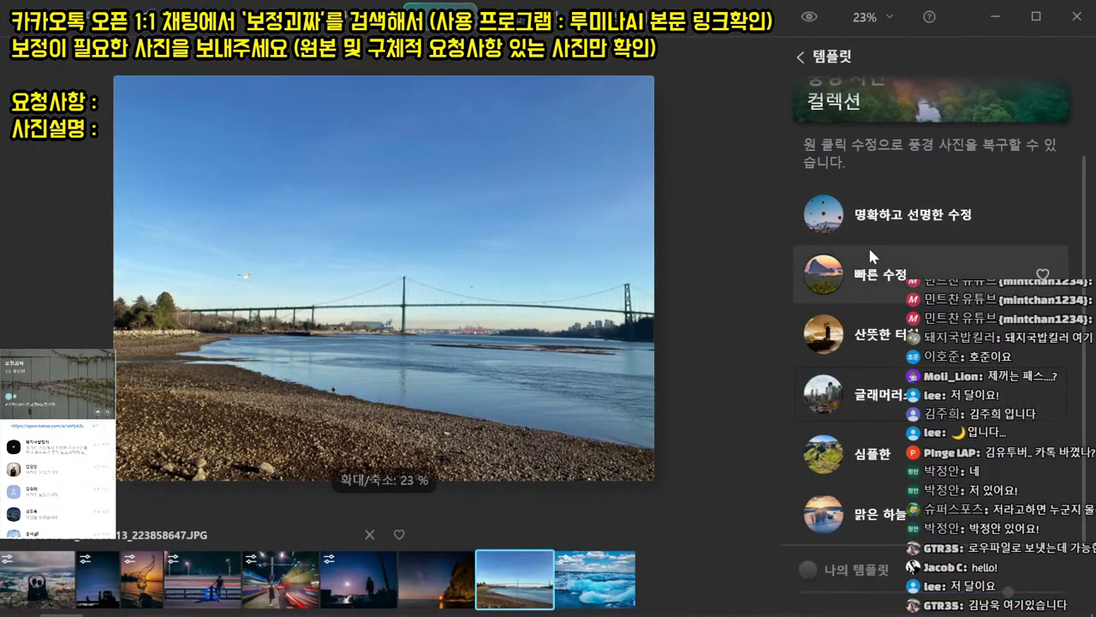
- Apply the 토스카나 template from the 저녁 노을 collection and export KakaoTalk_20220213_223858647 as a JPEG to the 보정완료 folder
{"action": "left_click", "coordinate": [800, 56]}
{"action": "left_click", "coordinate": [985, 352]}
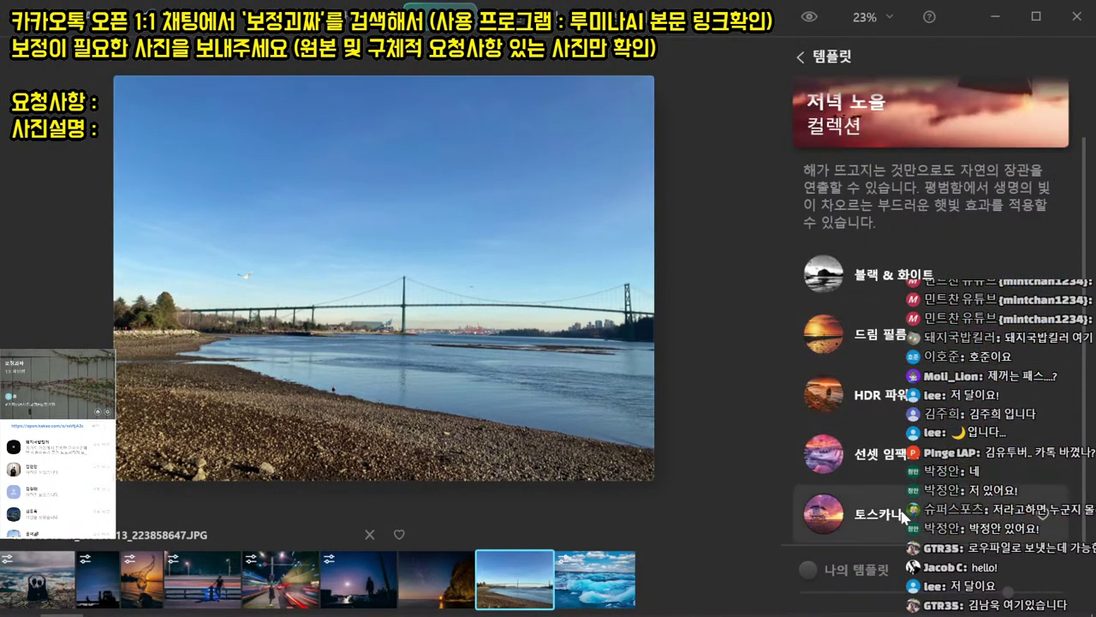
{"action": "left_click", "coordinate": [848, 514]}
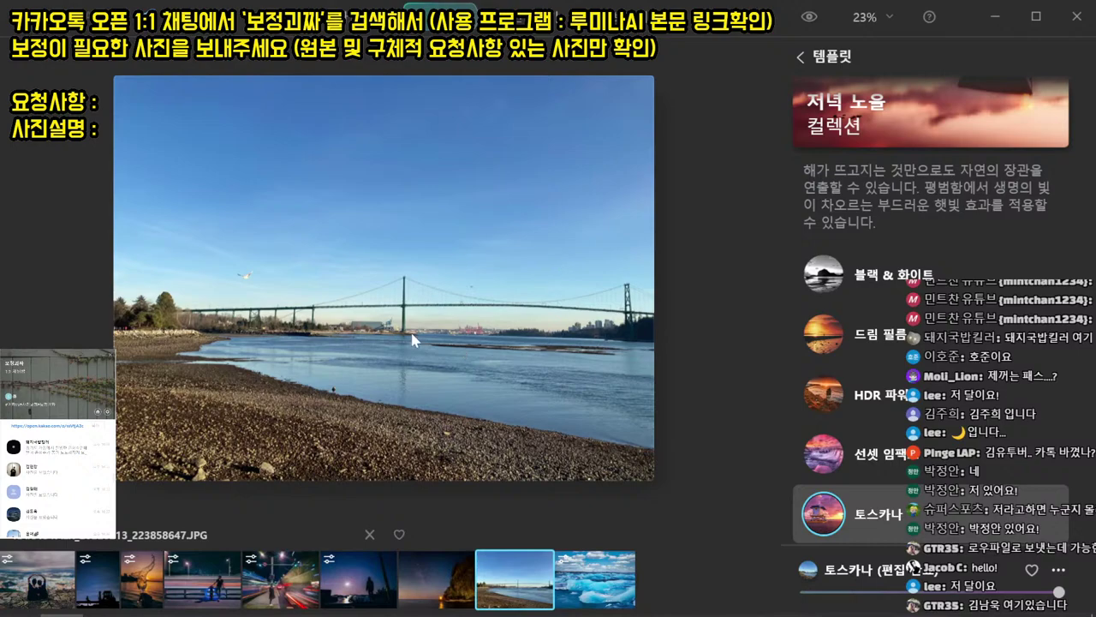
{"action": "key", "text": "ctrl+shift+e"}
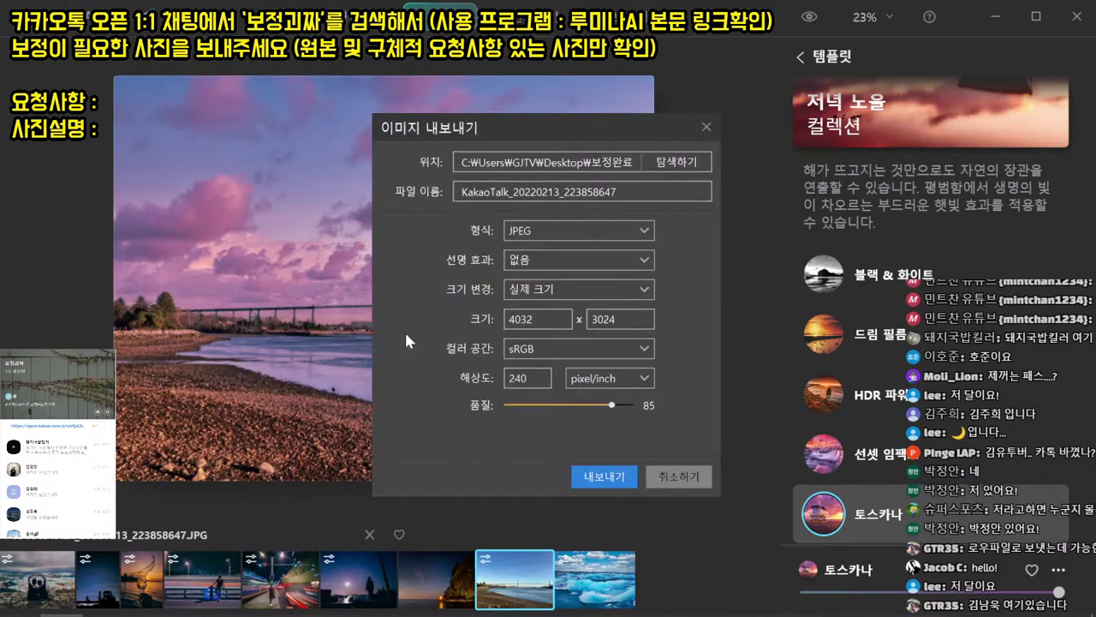
{"action": "key", "text": "Return"}
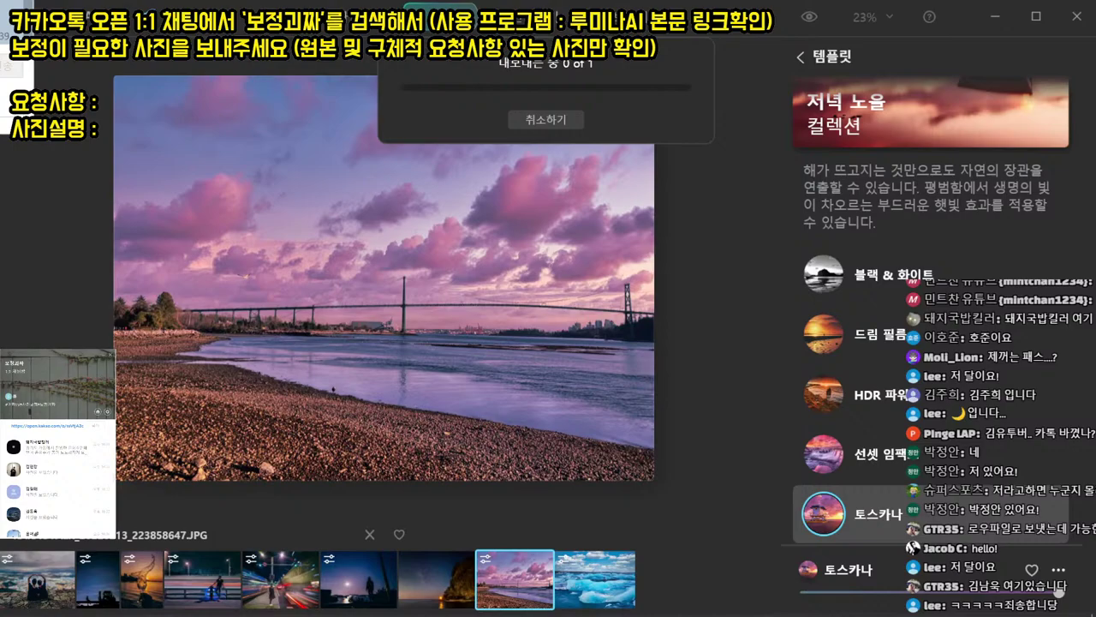
- Examine the sunset beach panorama up close along its horizon, then close the photo viewer
{"action": "left_click_drag", "start_coordinate": [0, 187], "coordinate": [548, 253]}
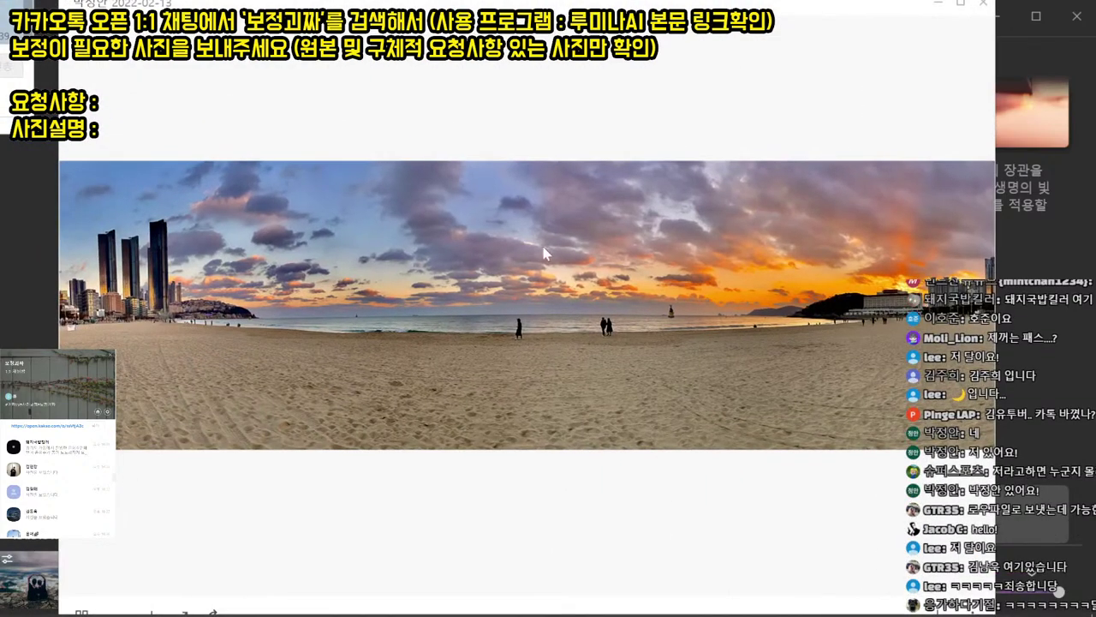
{"action": "double_click", "coordinate": [605, 329]}
{"action": "left_click_drag", "start_coordinate": [728, 260], "coordinate": [106, 373]}
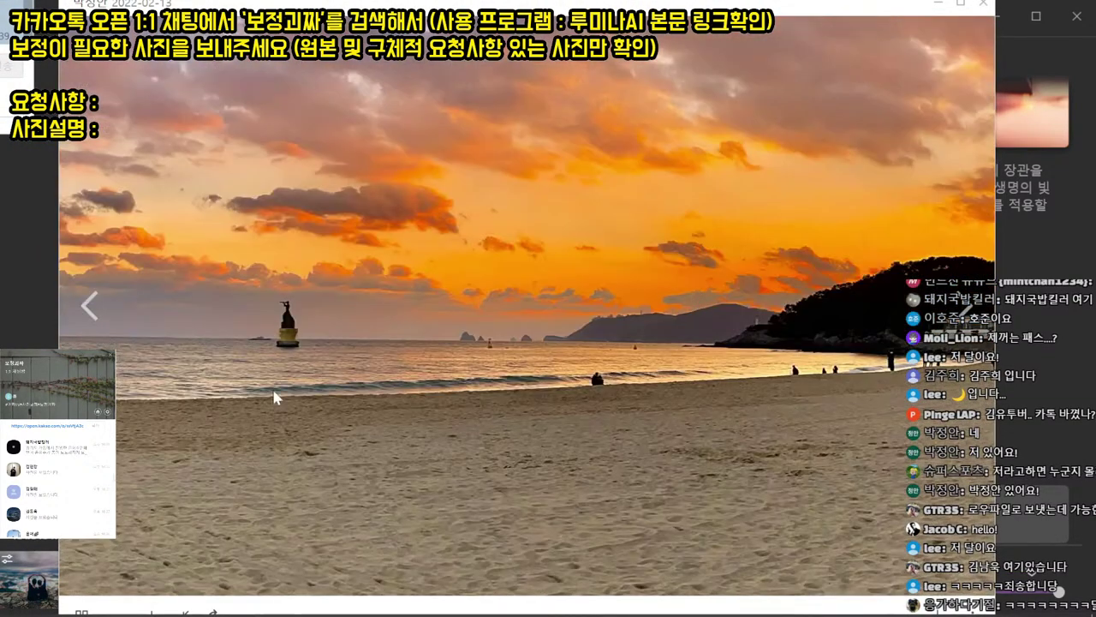
{"action": "key", "text": "Right"}
{"action": "key", "text": "Escape"}
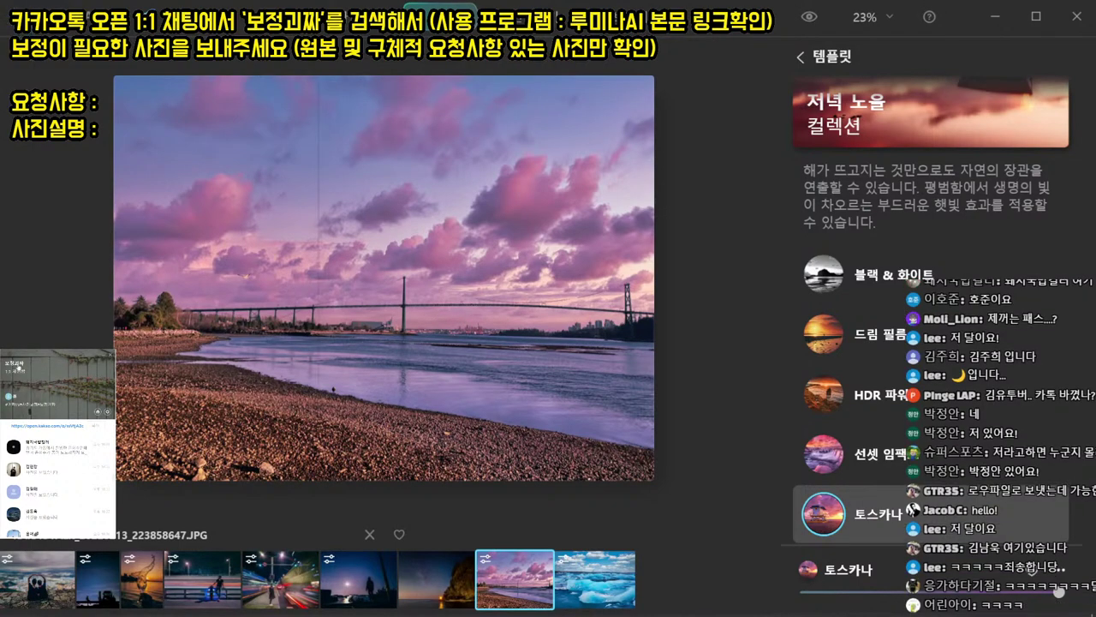
- Download the sunset beach panorama from its chat, close the viewer, and add KakaoTalk_20220213_223358967.jpg to Luminar AI for editing
{"action": "left_click_drag", "start_coordinate": [15, 91], "coordinate": [687, 131]}
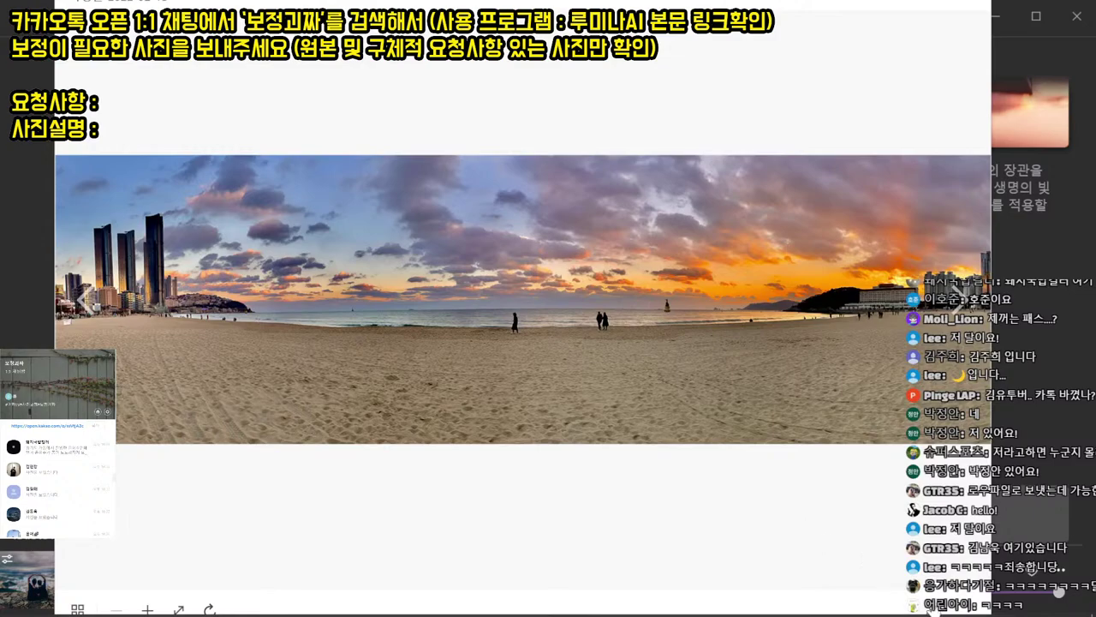
{"action": "key", "text": "ctrl+s"}
{"action": "key", "text": "Return"}
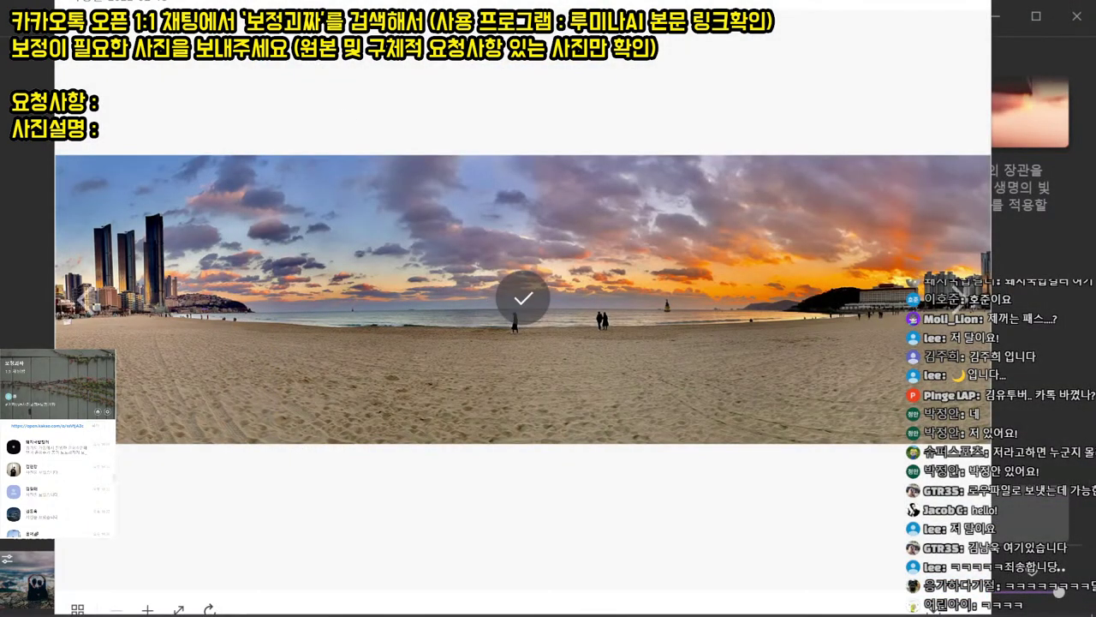
{"action": "key", "text": "Escape"}
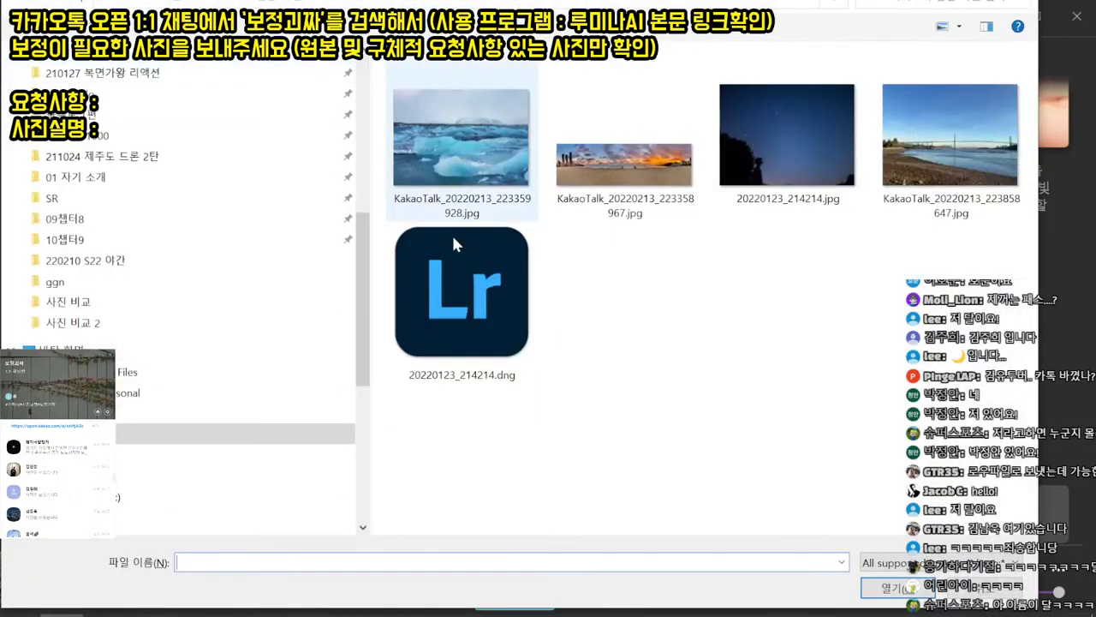
{"action": "double_click", "coordinate": [634, 186]}
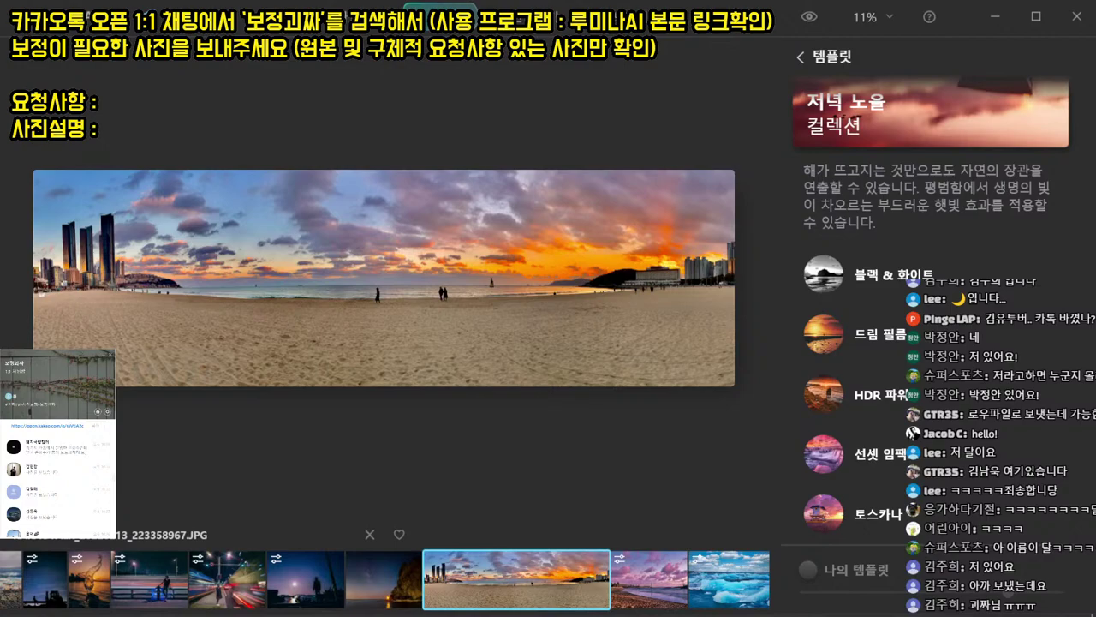
- Try the Mountains 3 object behind the beach panorama's horizon with the 어그멘티드 스카이 AI tool
{"action": "left_click", "coordinate": [822, 60]}
{"action": "scroll", "coordinate": [903, 185], "scroll_direction": "down", "scroll_amount": 3}
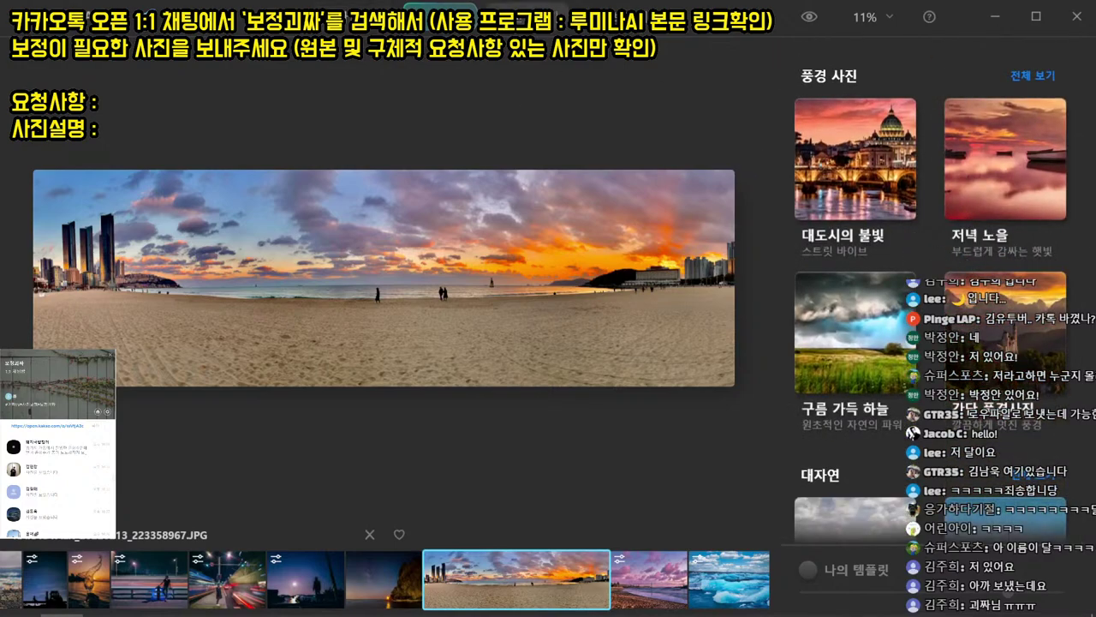
{"action": "left_click", "coordinate": [528, 16]}
{"action": "scroll", "coordinate": [961, 292], "scroll_direction": "down", "scroll_amount": 4}
{"action": "scroll", "coordinate": [961, 294], "scroll_direction": "down", "scroll_amount": 3}
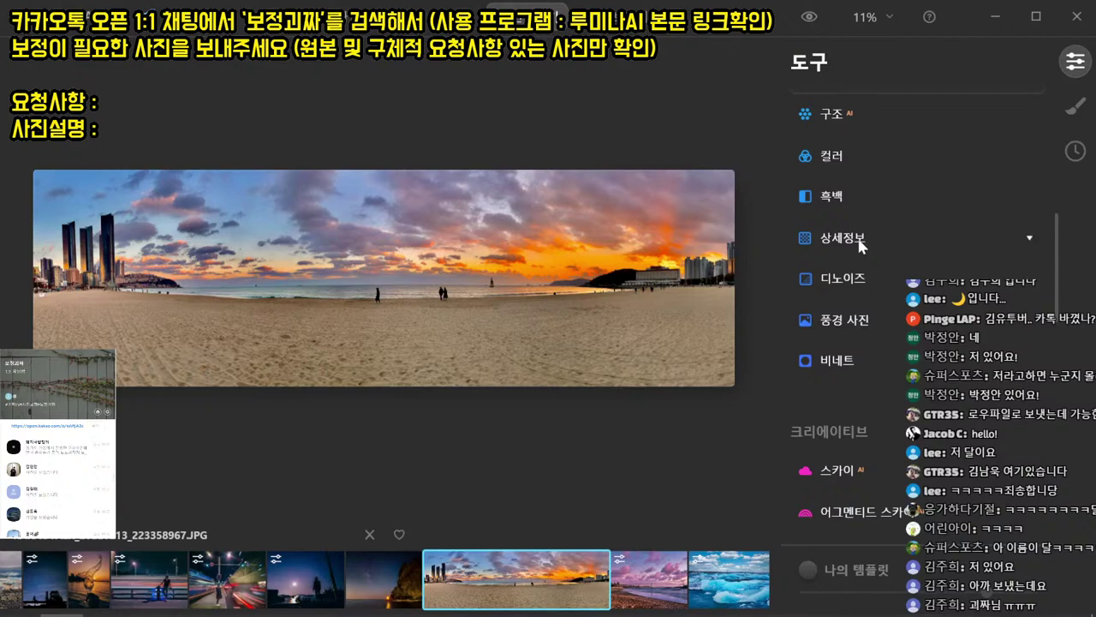
{"action": "scroll", "coordinate": [869, 282], "scroll_direction": "down", "scroll_amount": 3}
{"action": "left_click", "coordinate": [872, 335]}
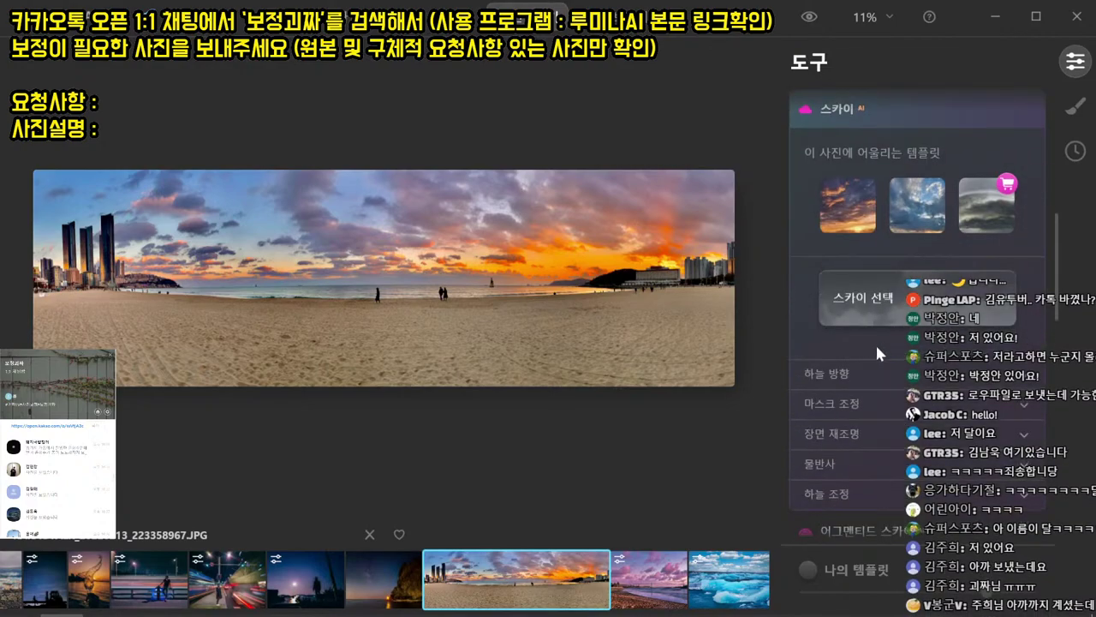
{"action": "scroll", "coordinate": [873, 377], "scroll_direction": "down", "scroll_amount": 2}
{"action": "left_click", "coordinate": [873, 400]}
{"action": "left_click", "coordinate": [888, 203]}
{"action": "scroll", "coordinate": [915, 385], "scroll_direction": "down", "scroll_amount": 2}
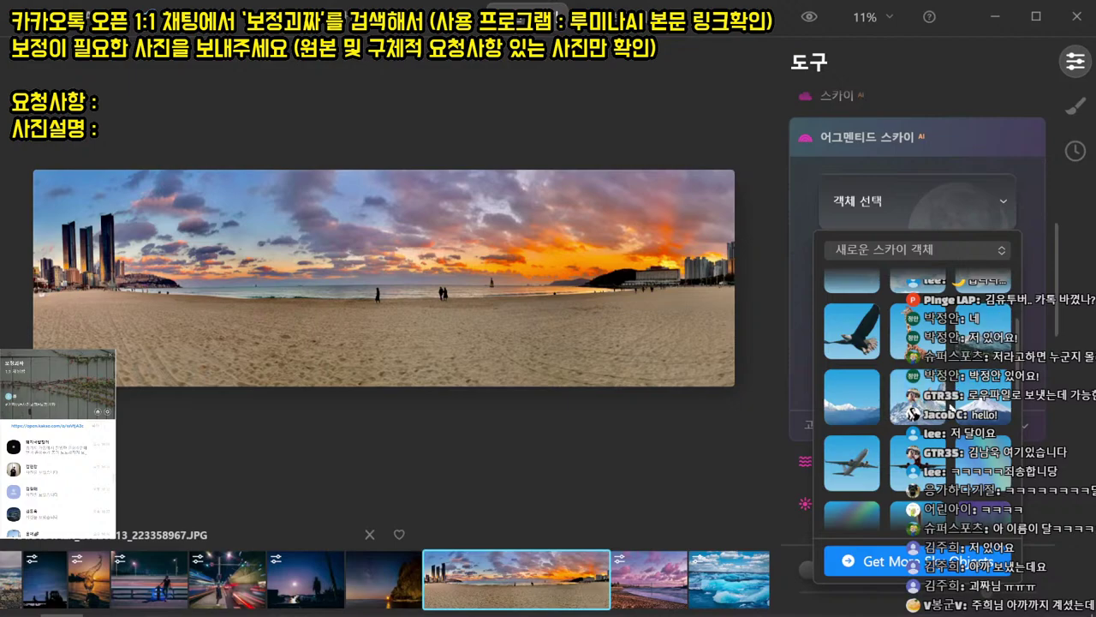
{"action": "left_click", "coordinate": [922, 413]}
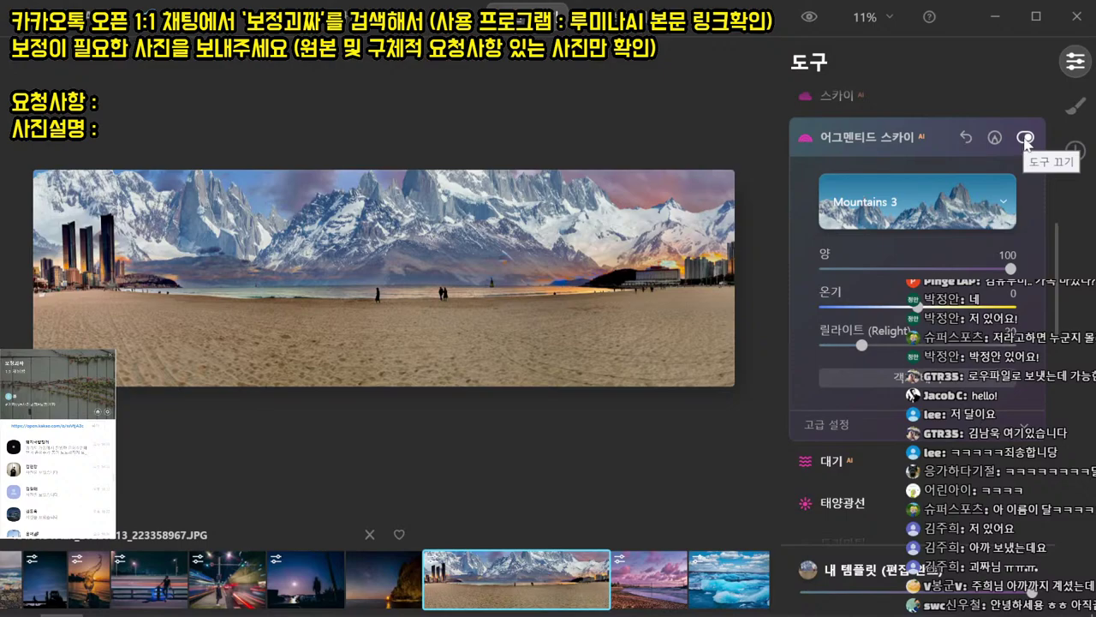
- Replace the mountains in the beach panorama with the Space Shuttle 1 object, check its placement, and open the 대기 AI tool
{"action": "left_click", "coordinate": [998, 201]}
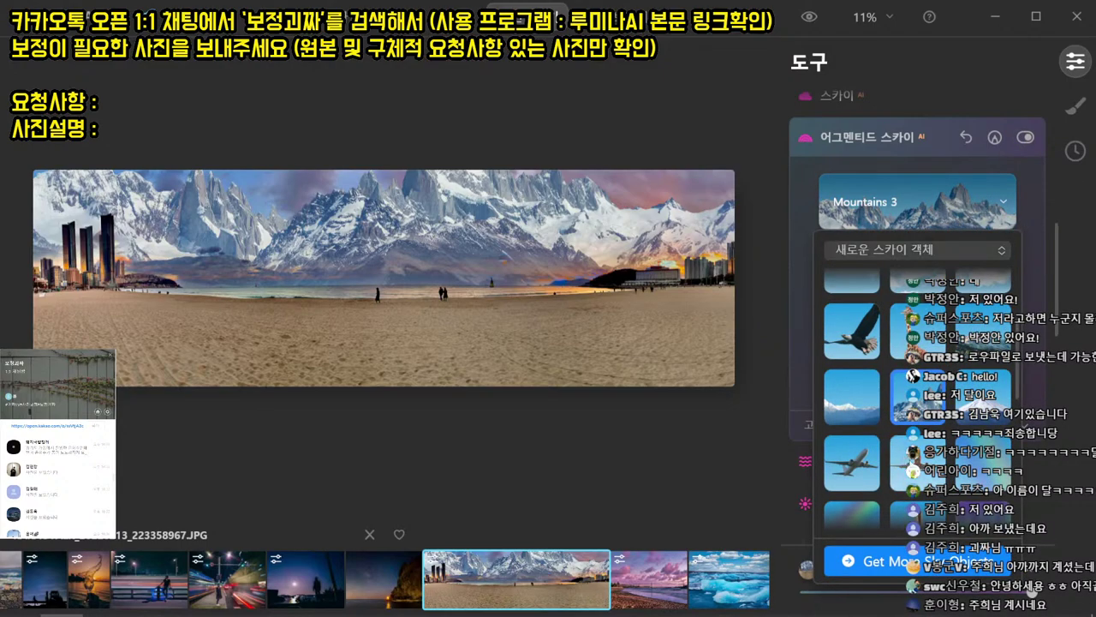
{"action": "scroll", "coordinate": [942, 497], "scroll_direction": "down", "scroll_amount": 3}
{"action": "left_click", "coordinate": [929, 449]}
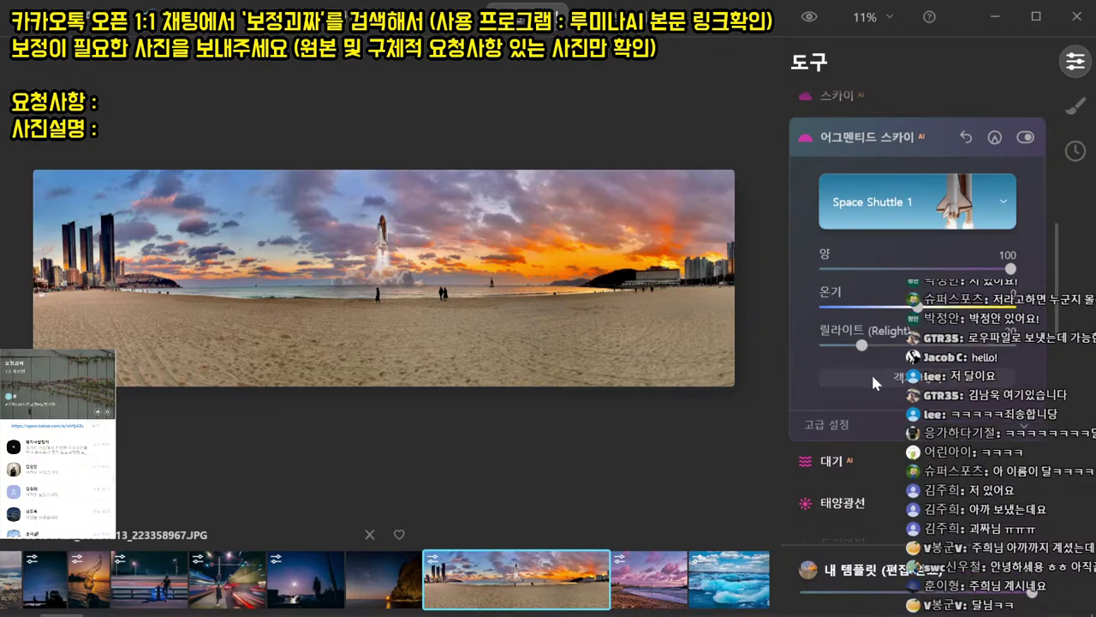
{"action": "left_click", "coordinate": [873, 381]}
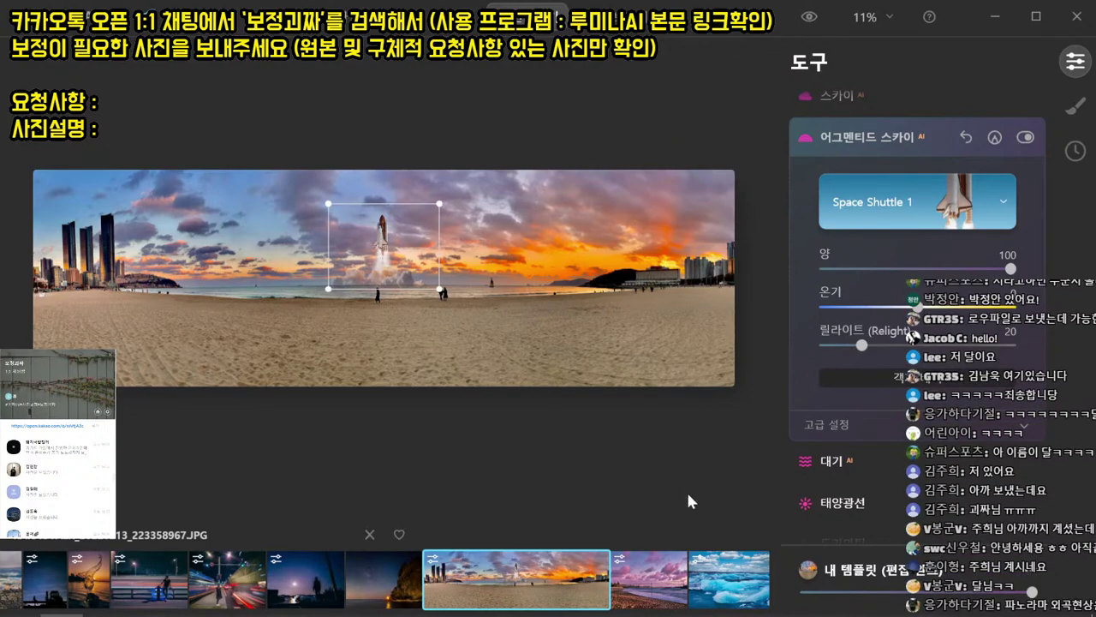
{"action": "left_click", "coordinate": [869, 470]}
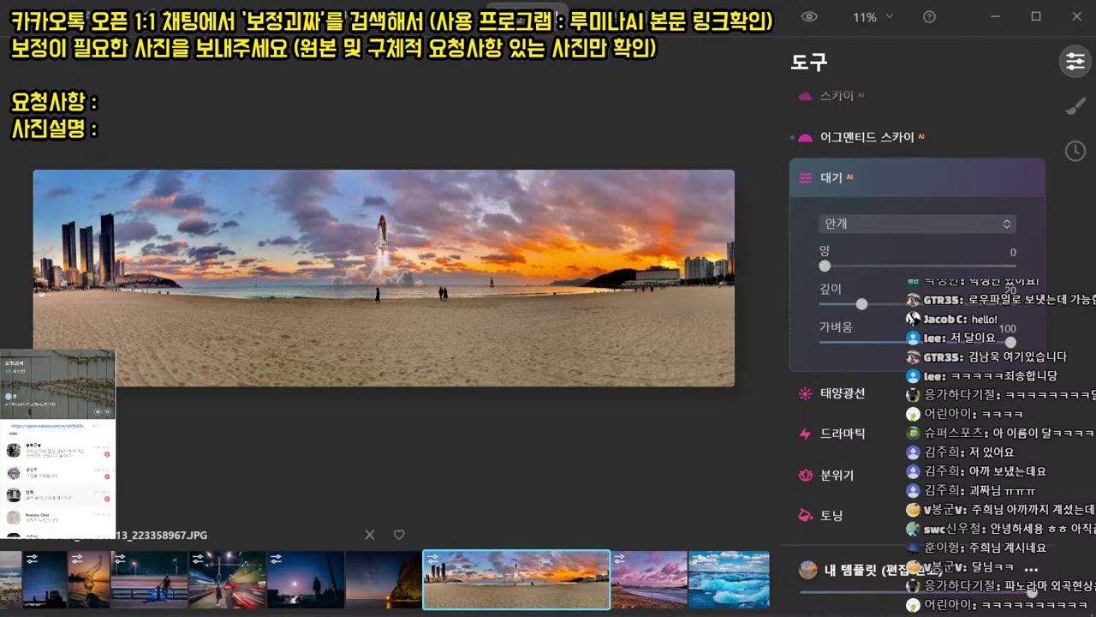
- Open the chat requesting star trails, download its green hill photo, and close the viewer and the chat
{"action": "scroll", "coordinate": [56, 495], "scroll_direction": "down", "scroll_amount": 2}
{"action": "double_click", "coordinate": [57, 482]}
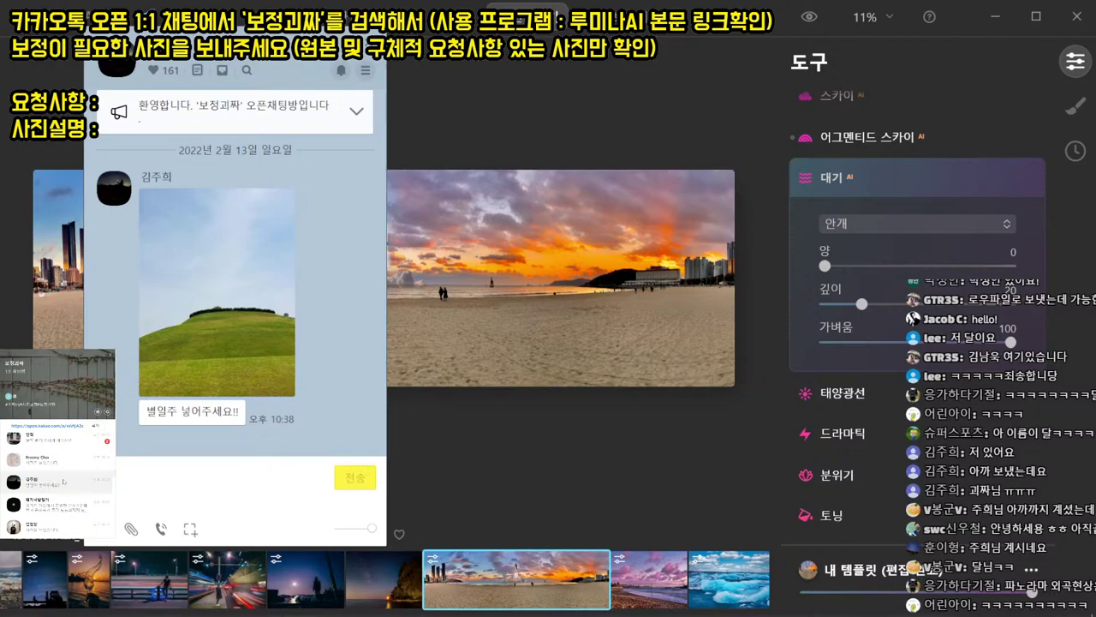
{"action": "left_click", "coordinate": [188, 360]}
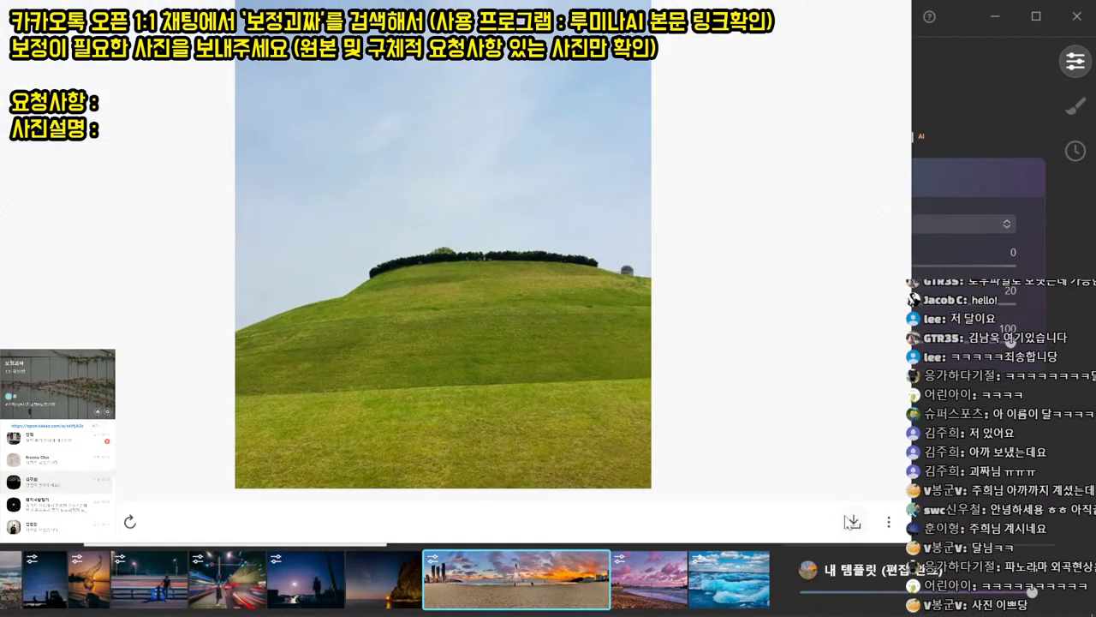
{"action": "left_click", "coordinate": [850, 521]}
{"action": "key", "text": "Return"}
{"action": "key", "text": "Escape"}
{"action": "key", "text": "Escape"}
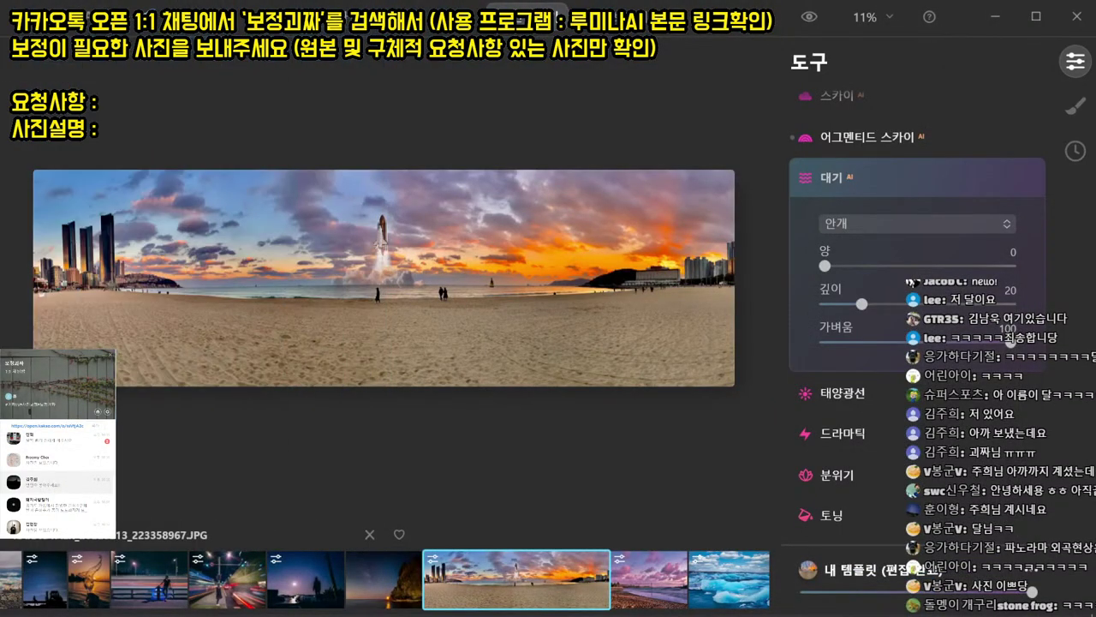
- Add the green hill photo KakaoTalk_20220213_223816727.jpg for editing and apply the saved template 늦은 밤 천둥 edit 1
{"action": "key", "text": "ctrl+o"}
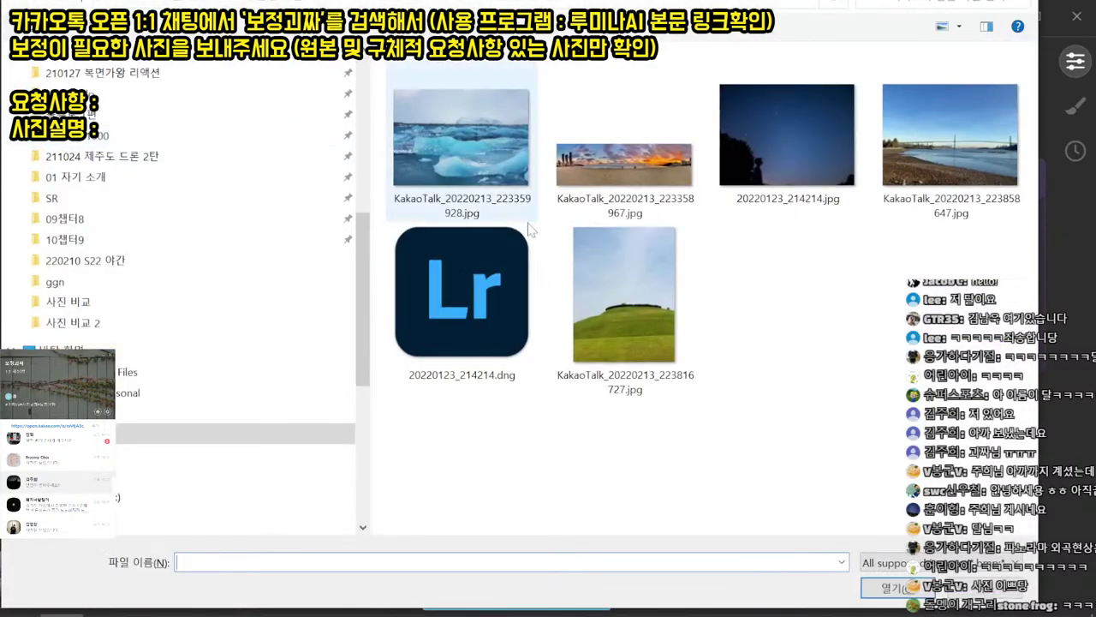
{"action": "double_click", "coordinate": [677, 276]}
{"action": "scroll", "coordinate": [902, 120], "scroll_direction": "up", "scroll_amount": 6}
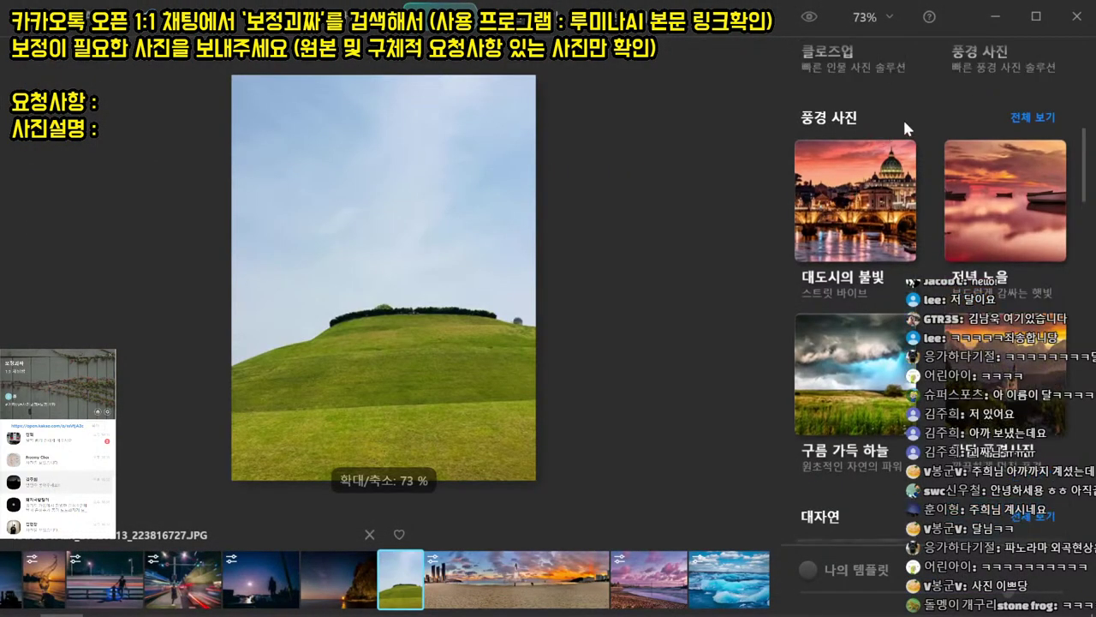
{"action": "left_click", "coordinate": [883, 224]}
{"action": "left_click", "coordinate": [895, 184]}
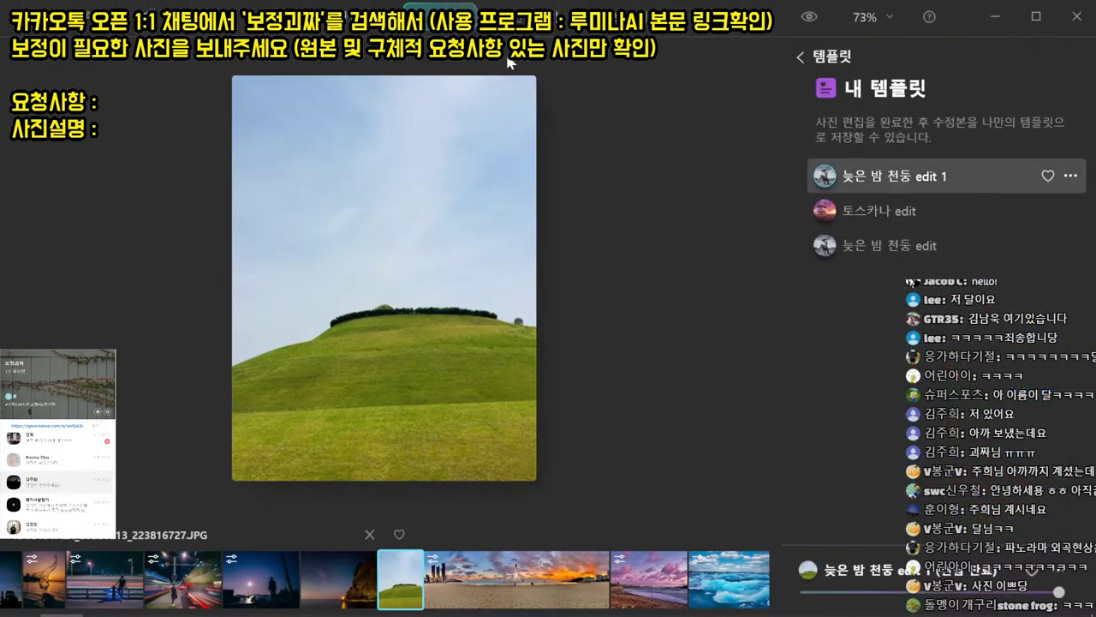
- Replace the sky above the green hill with the CIRCUMPOLAR star-trail sky using the 스카이 AI tool
{"action": "scroll", "coordinate": [894, 301], "scroll_direction": "down", "scroll_amount": 10}
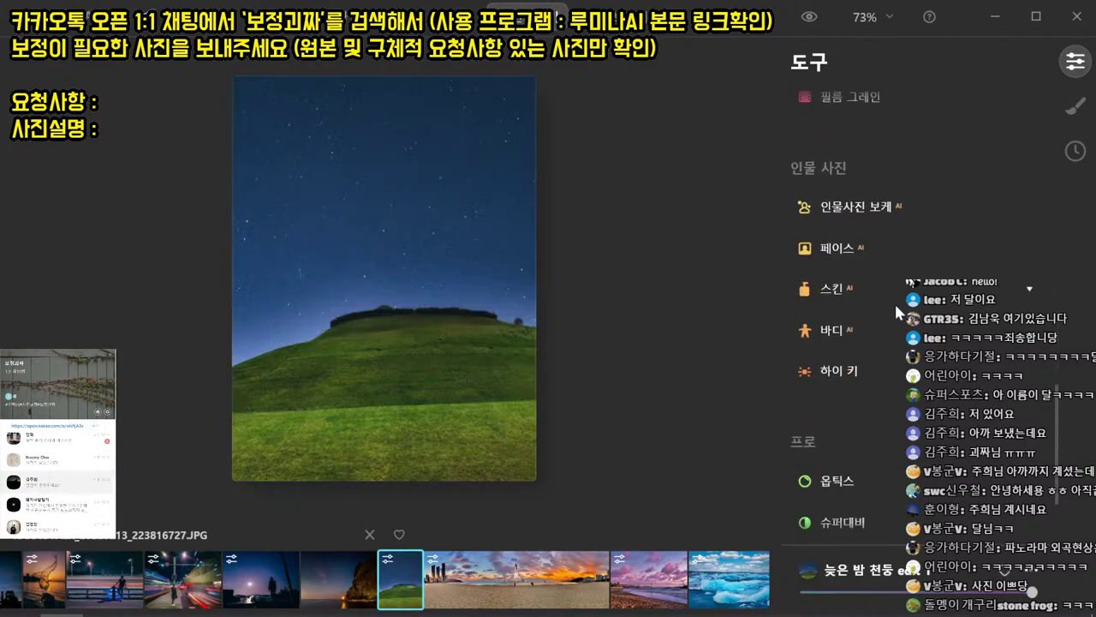
{"action": "scroll", "coordinate": [922, 353], "scroll_direction": "up", "scroll_amount": 10}
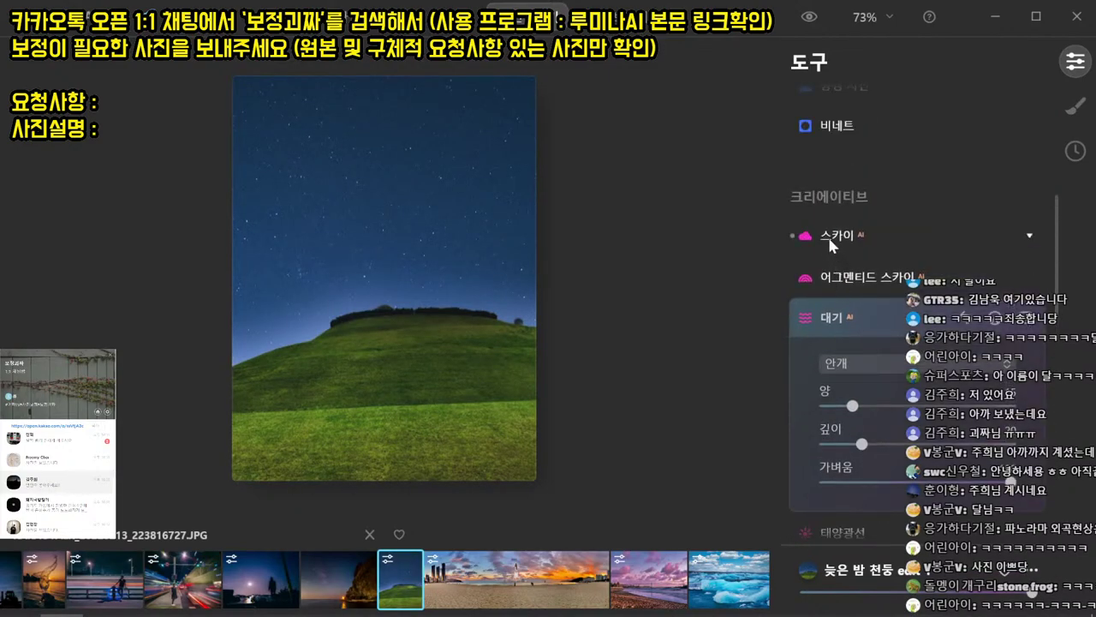
{"action": "left_click", "coordinate": [827, 234]}
{"action": "left_click", "coordinate": [872, 296]}
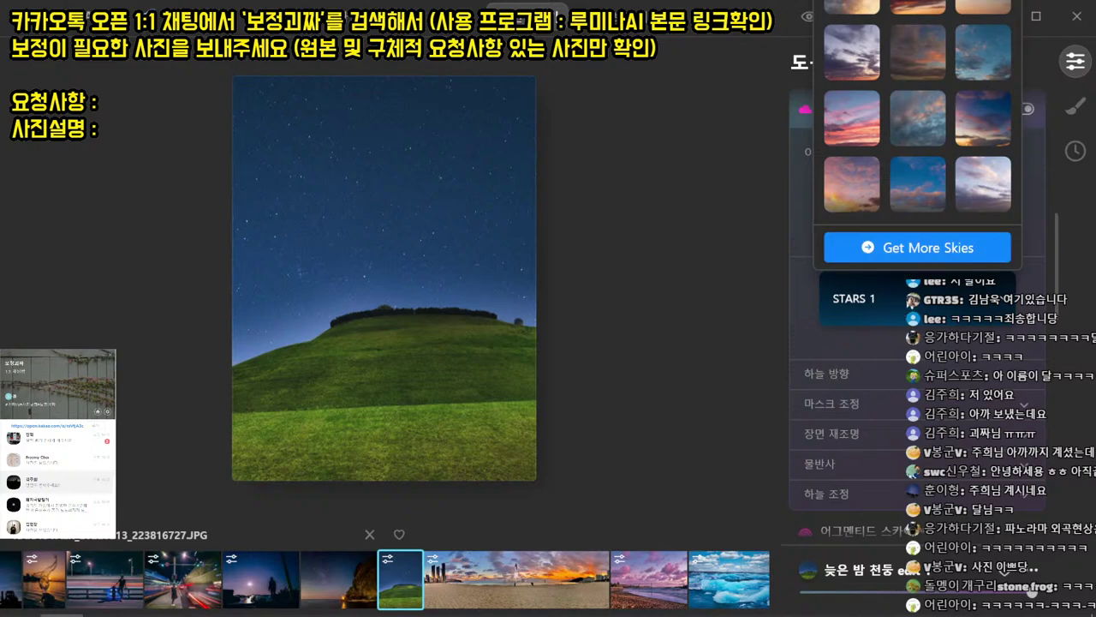
{"action": "left_click", "coordinate": [907, 304]}
{"action": "left_click", "coordinate": [907, 305]}
{"action": "left_click", "coordinate": [902, 2]}
{"action": "left_click", "coordinate": [900, 274]}
{"action": "left_click", "coordinate": [972, 65]}
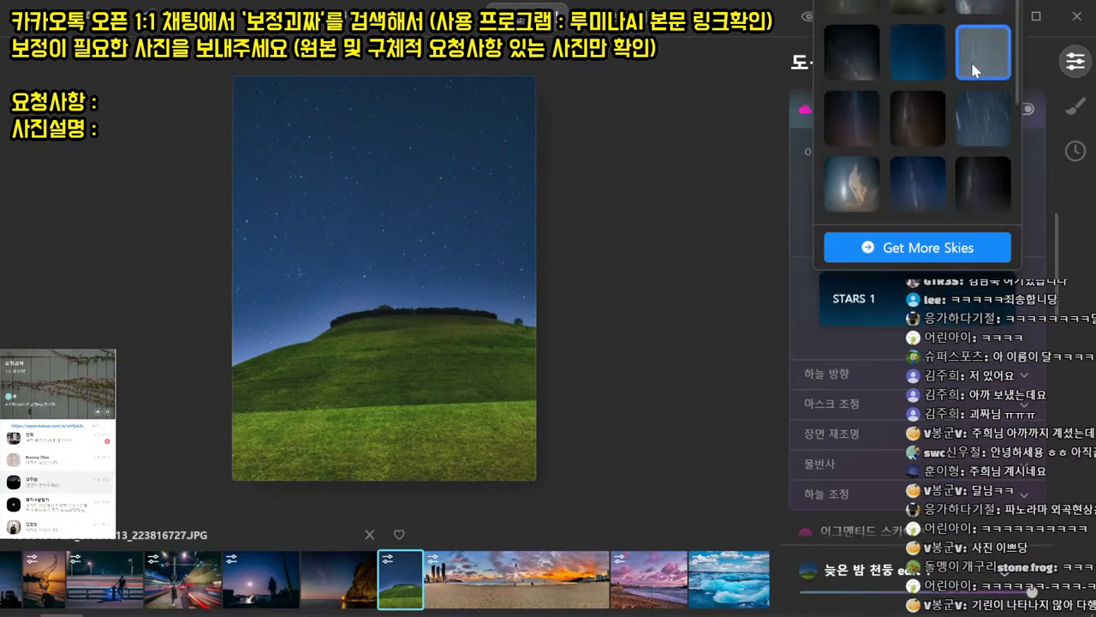
{"action": "left_click", "coordinate": [974, 70]}
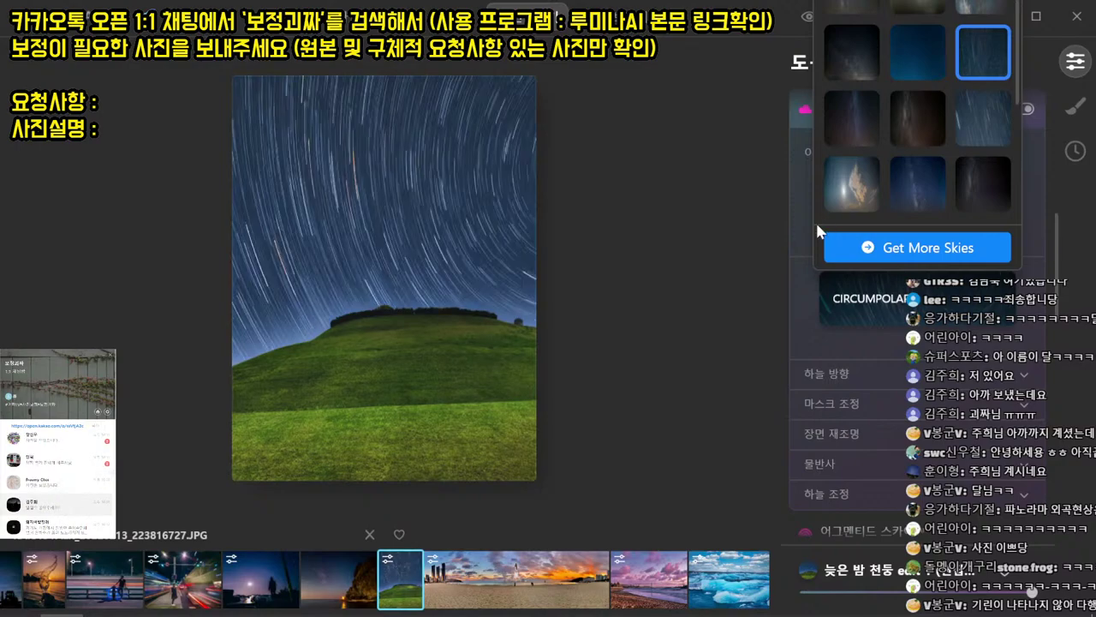
{"action": "left_click", "coordinate": [700, 293]}
- Compare the star-trail hill photo with its original and export the edited version
{"action": "left_click", "coordinate": [815, 23]}
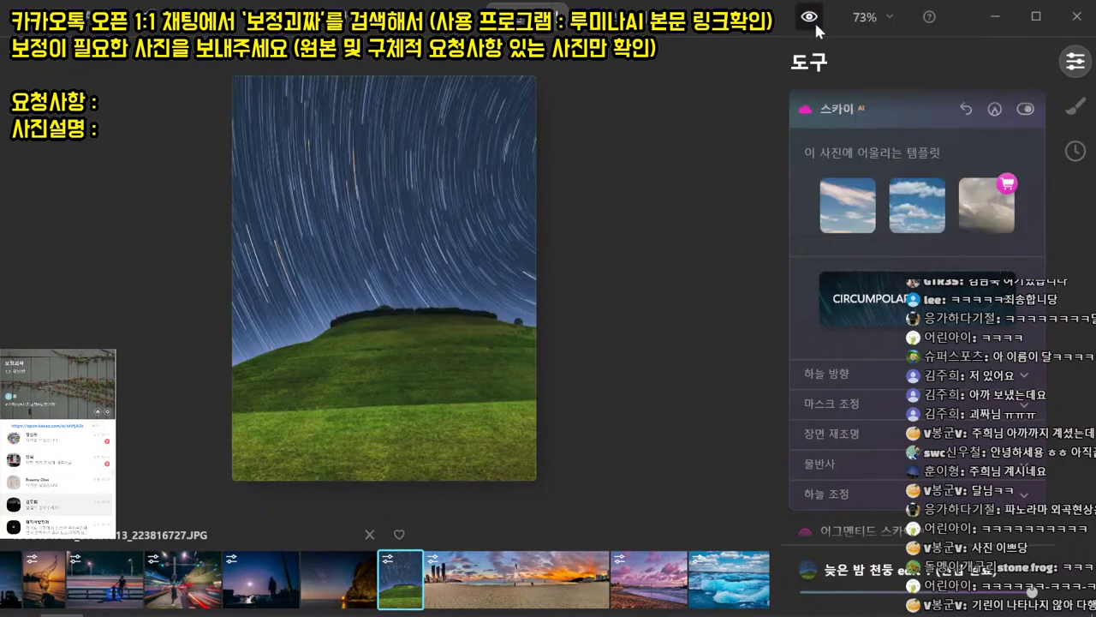
{"action": "left_click", "coordinate": [814, 21]}
{"action": "key", "text": "ctrl+shift+e"}
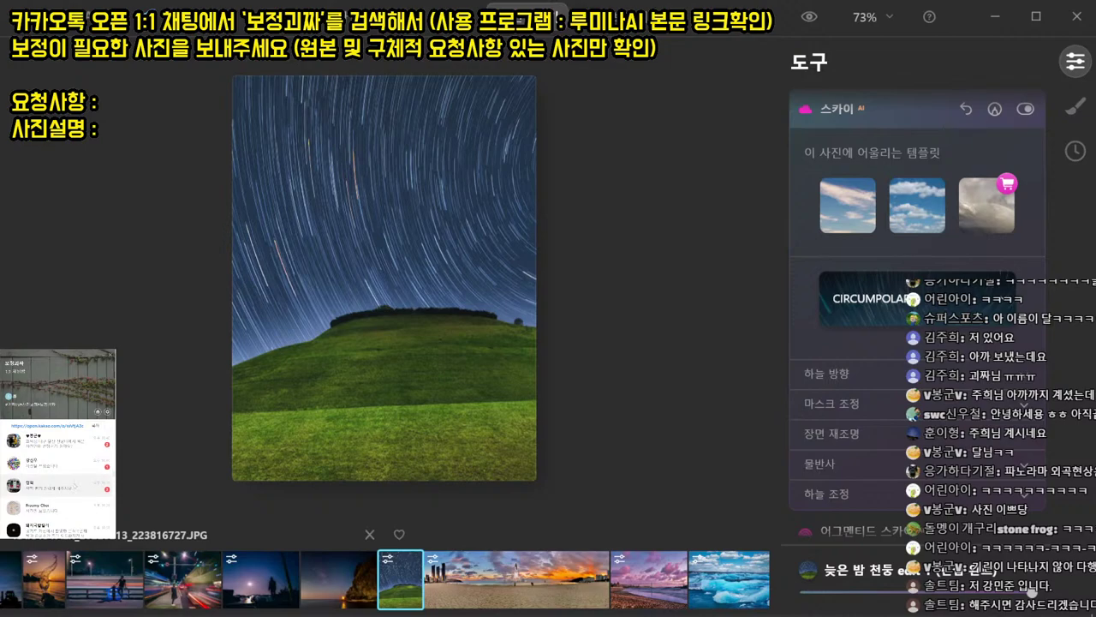
- Open the chats with the train, the lakeside tree and the night city photos, arranging their windows side by side
{"action": "left_click_drag", "start_coordinate": [560, 2], "coordinate": [115, 118]}
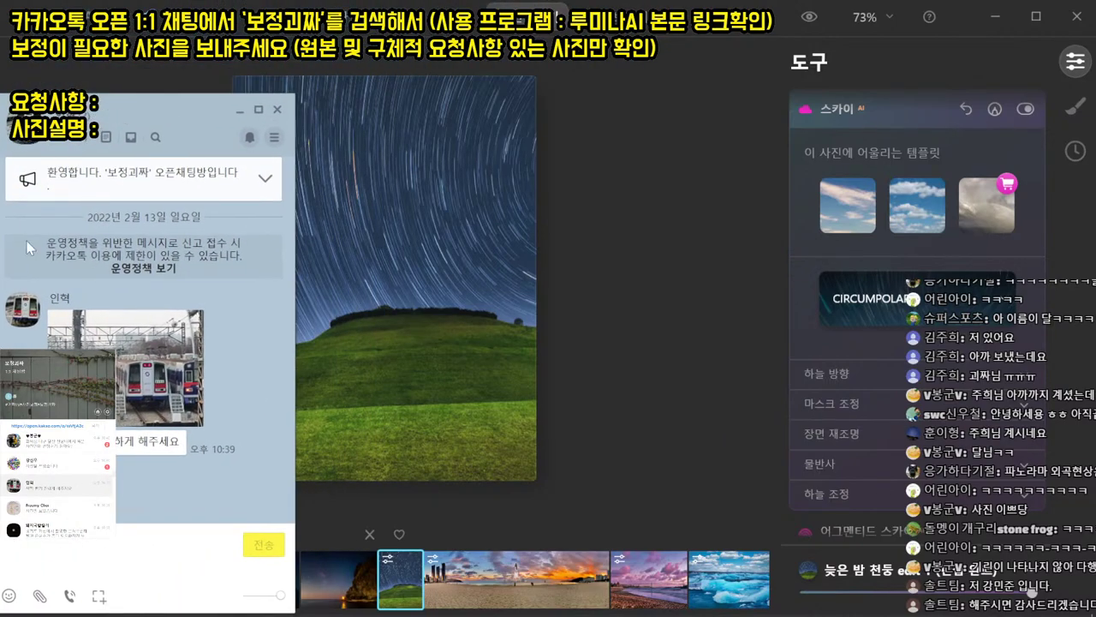
{"action": "double_click", "coordinate": [84, 471]}
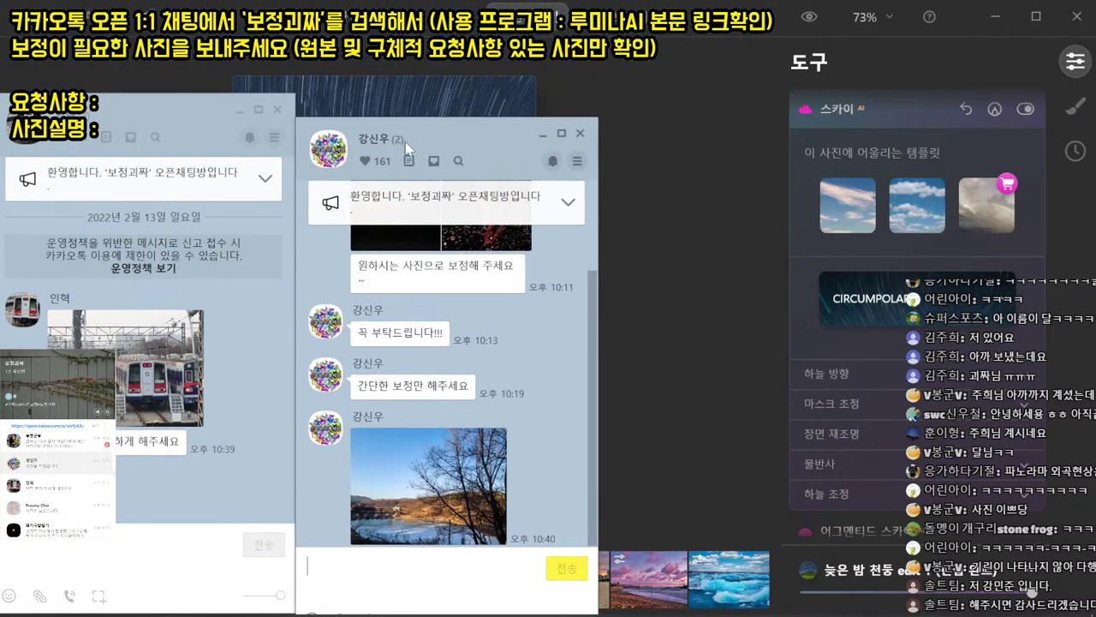
{"action": "double_click", "coordinate": [92, 474]}
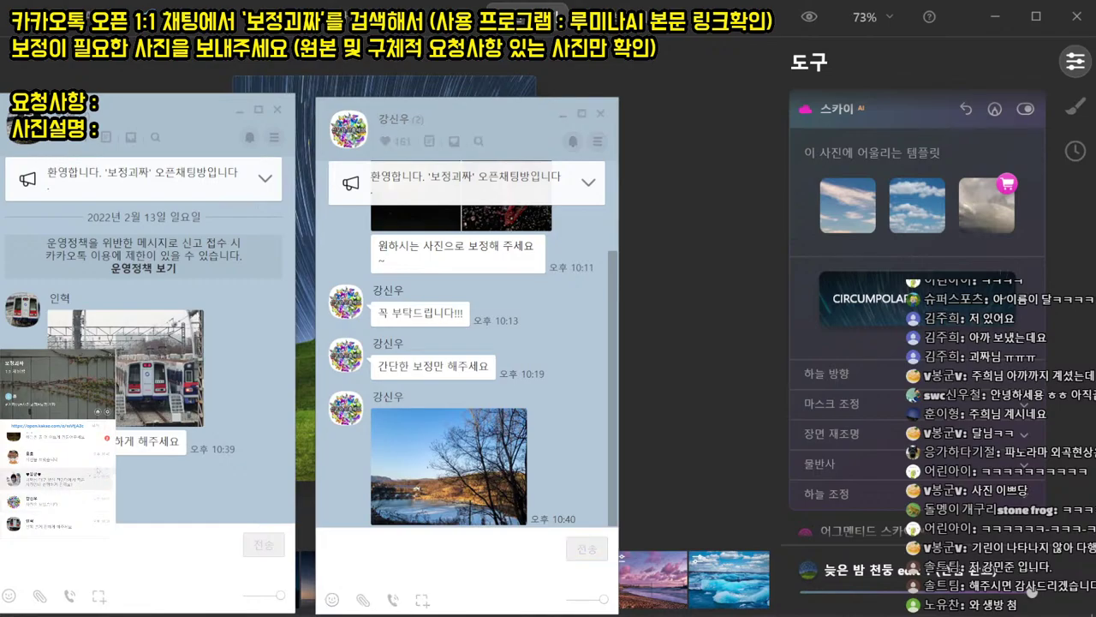
- Inspect and download the night city view photo, close its viewer and chat, and reposition the lakeside photo's chat window
{"action": "left_click", "coordinate": [665, 345]}
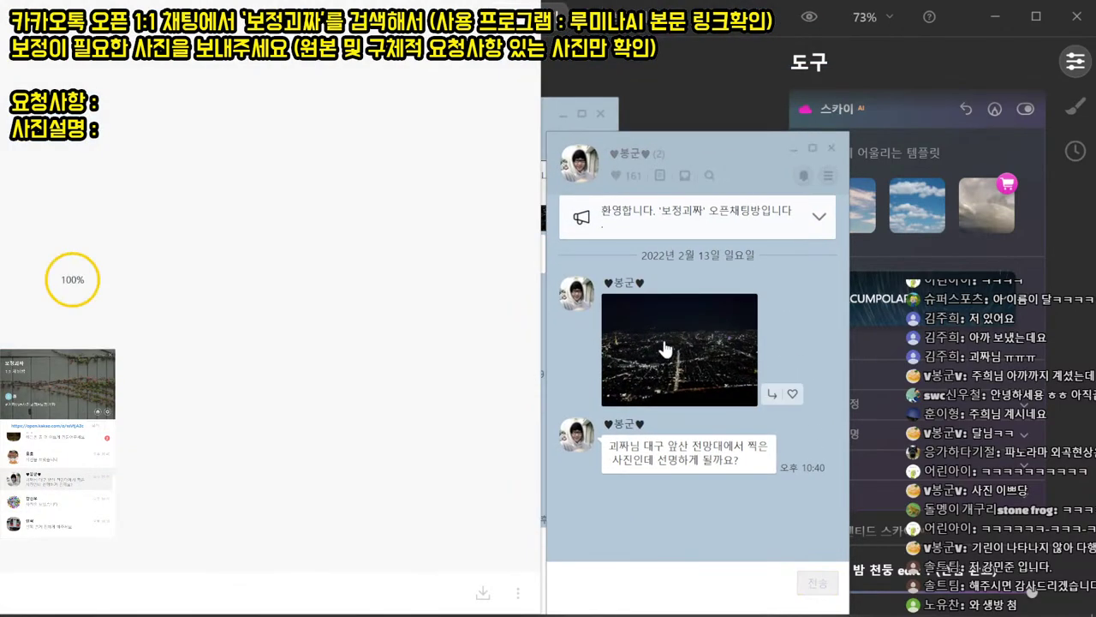
{"action": "scroll", "coordinate": [467, 285], "scroll_direction": "up", "scroll_amount": 5}
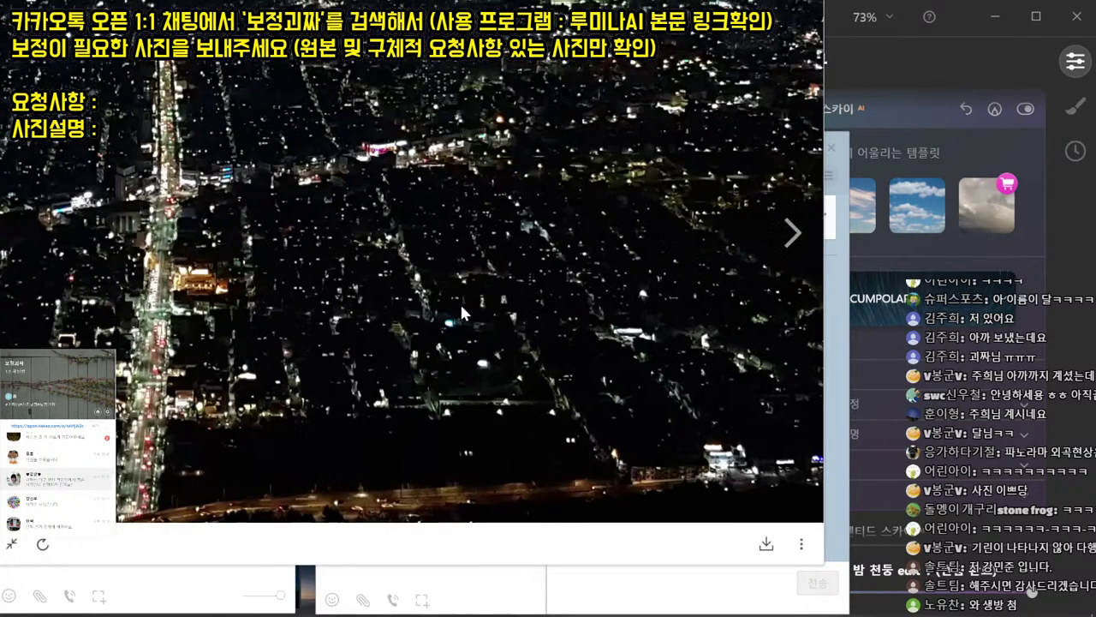
{"action": "scroll", "coordinate": [463, 286], "scroll_direction": "down", "scroll_amount": 5}
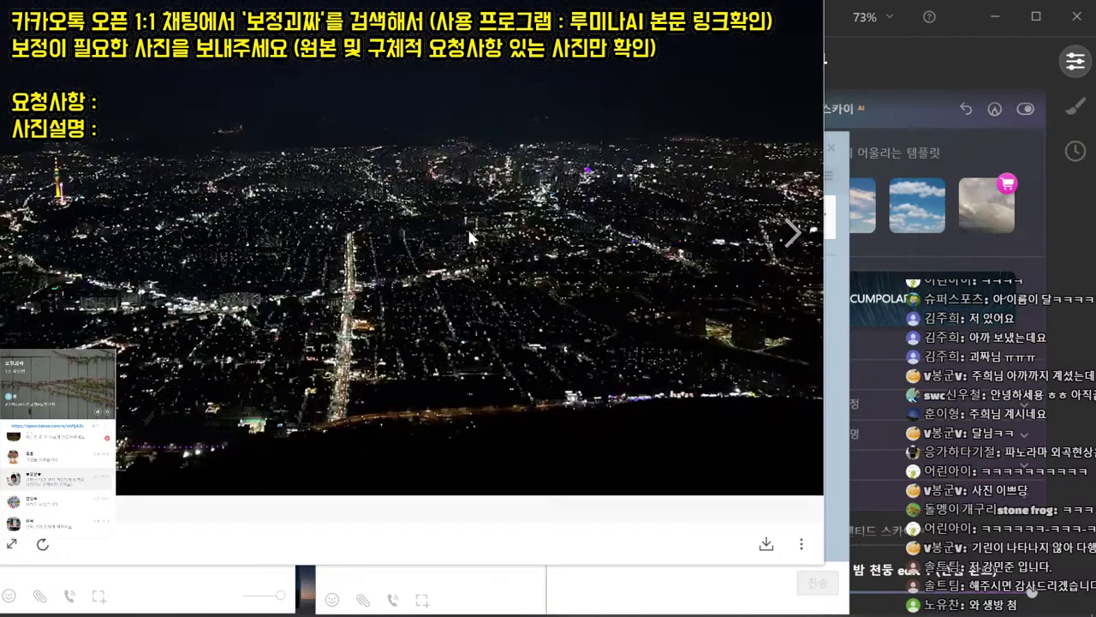
{"action": "left_click", "coordinate": [770, 545]}
{"action": "key", "text": "Return"}
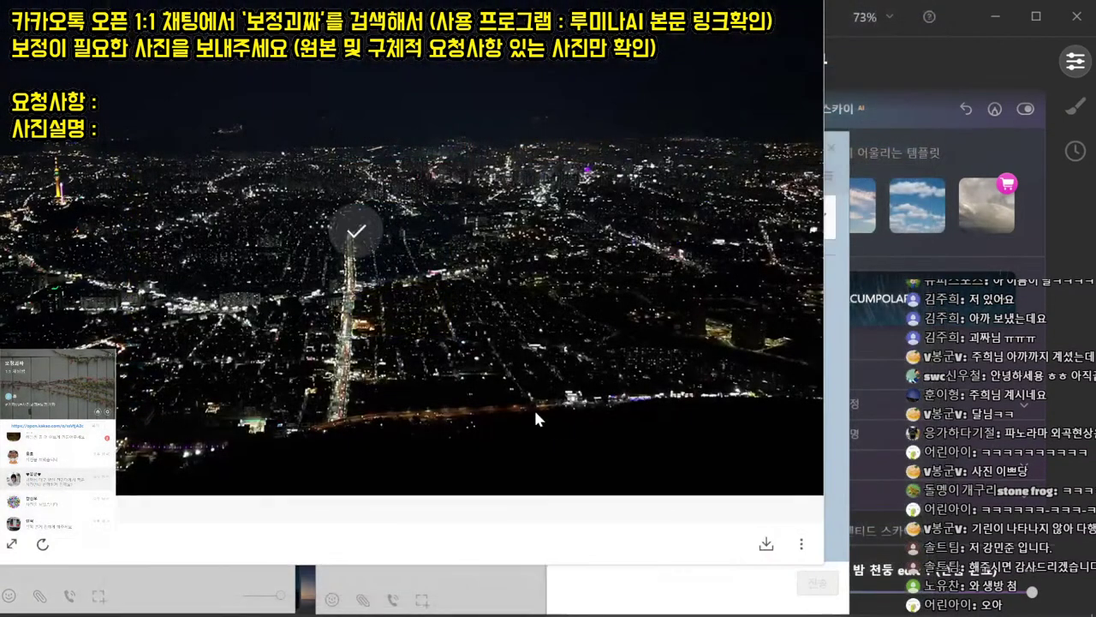
{"action": "key", "text": "Escape"}
{"action": "key", "text": "Escape"}
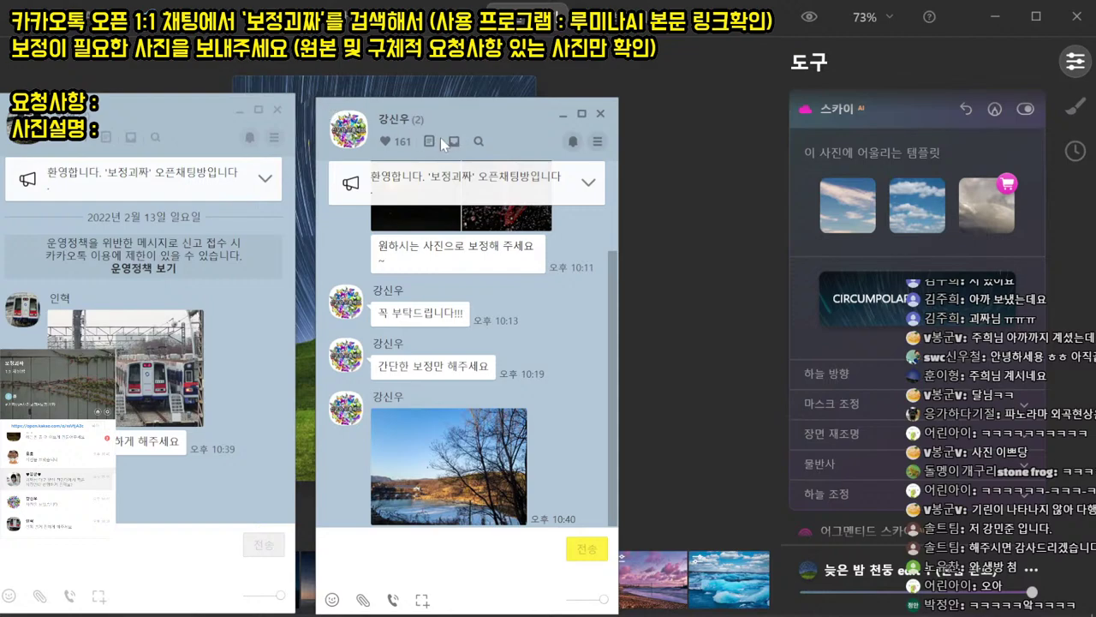
{"action": "left_click_drag", "start_coordinate": [457, 111], "coordinate": [382, 137]}
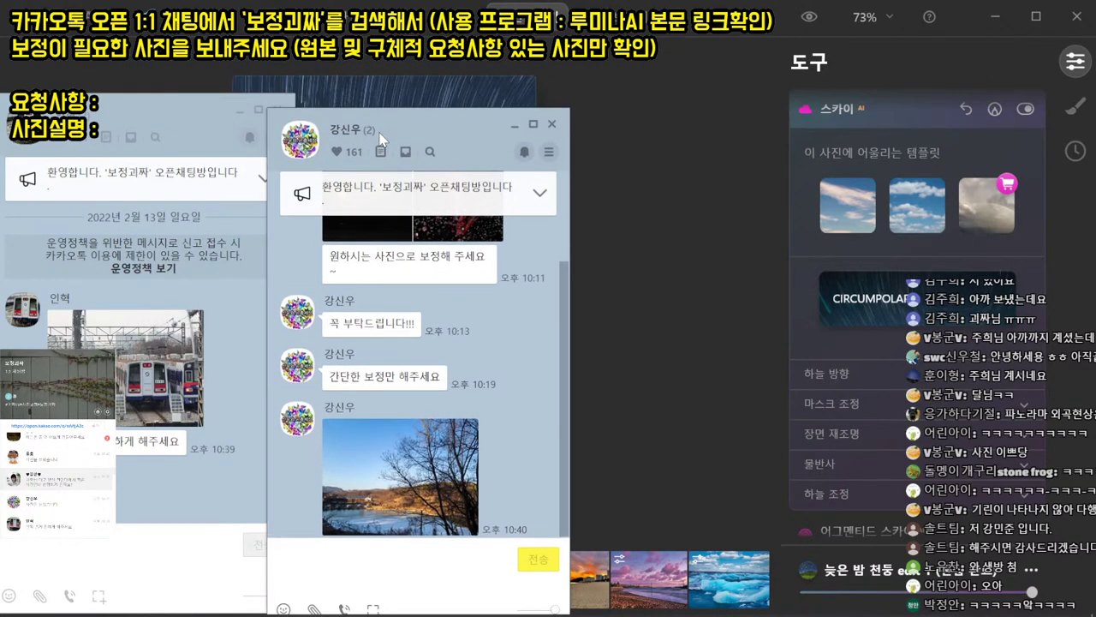
- Open the chats with the cloudy sky photo and the moonlit silhouette photo, placing their windows beside the lakeside photo's chat
{"action": "scroll", "coordinate": [74, 466], "scroll_direction": "up", "scroll_amount": 1}
{"action": "double_click", "coordinate": [74, 462]}
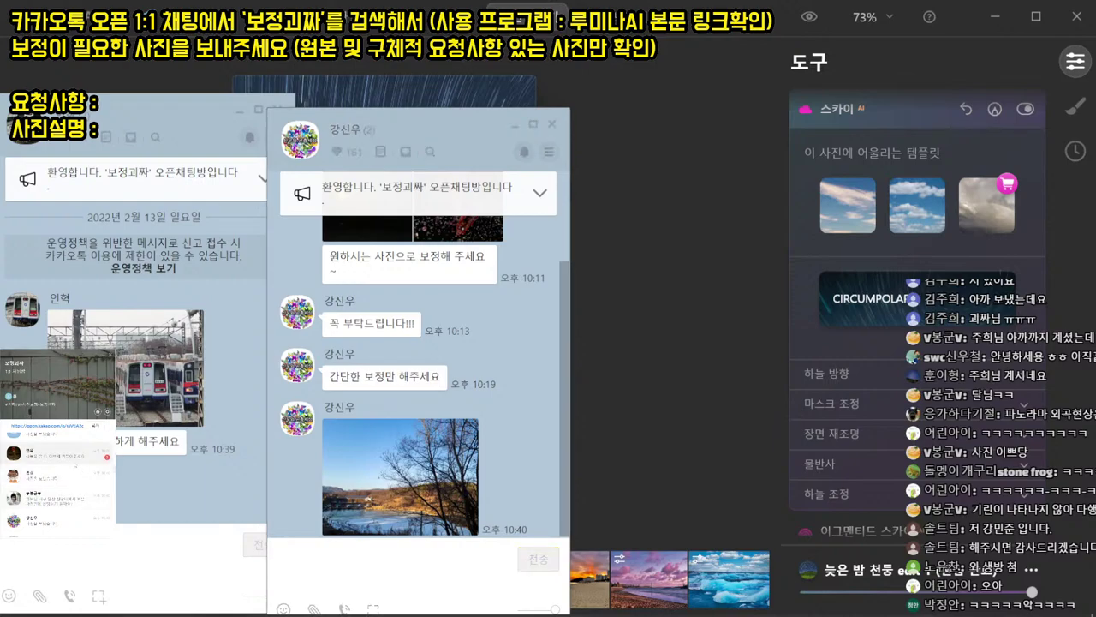
{"action": "left_click_drag", "start_coordinate": [677, 2], "coordinate": [658, 118]}
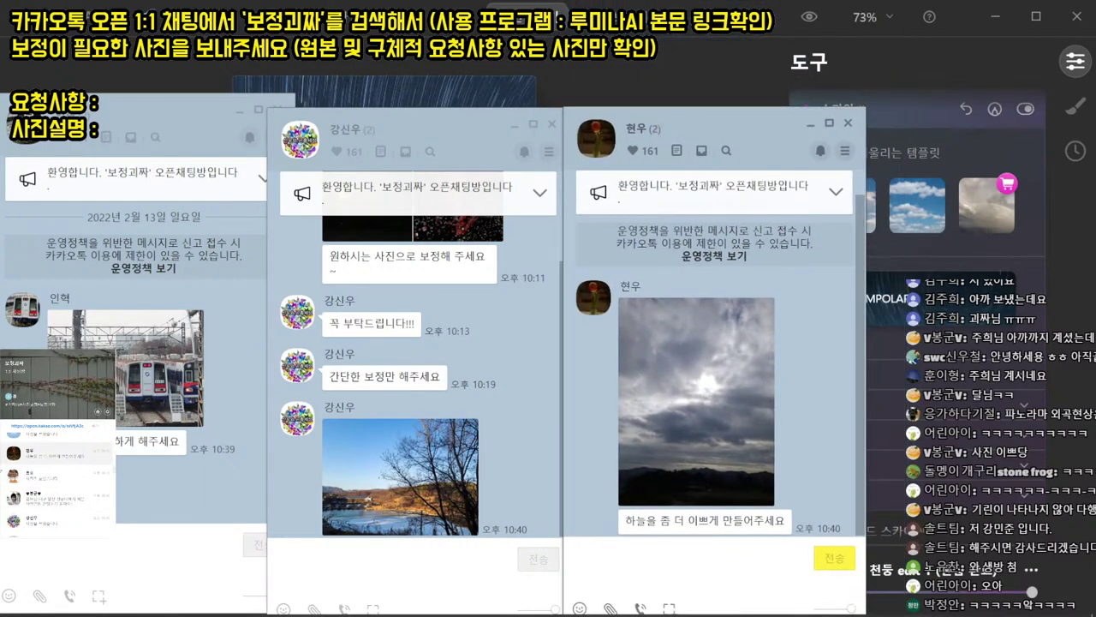
{"action": "scroll", "coordinate": [36, 489], "scroll_direction": "up", "scroll_amount": 1}
{"action": "scroll", "coordinate": [37, 489], "scroll_direction": "up", "scroll_amount": 2}
{"action": "double_click", "coordinate": [36, 487]}
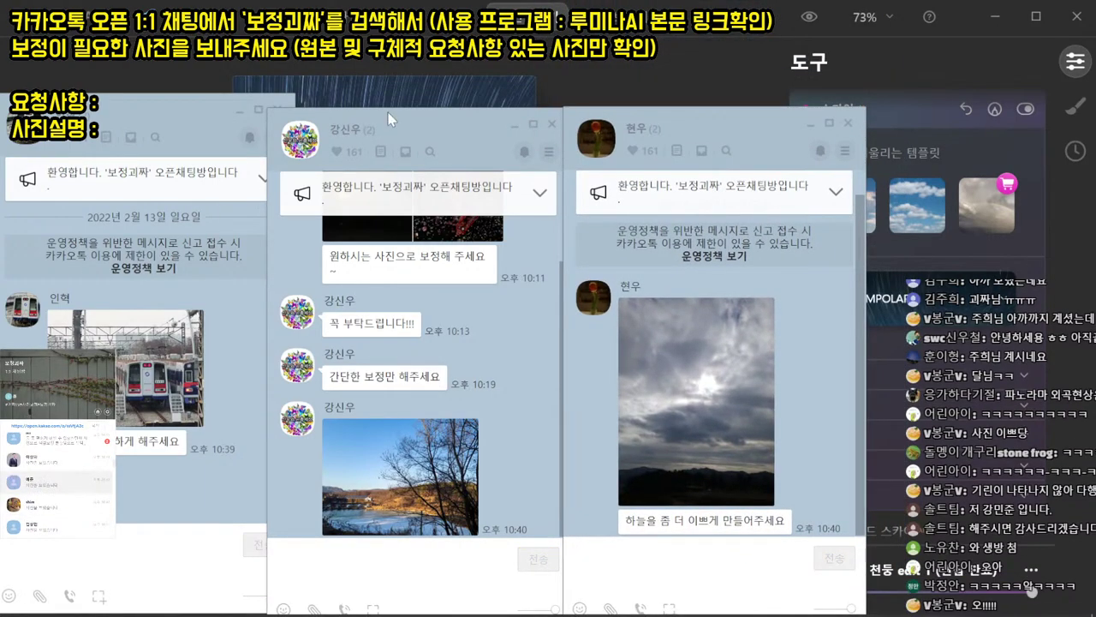
{"action": "left_click_drag", "start_coordinate": [883, 39], "coordinate": [867, 116]}
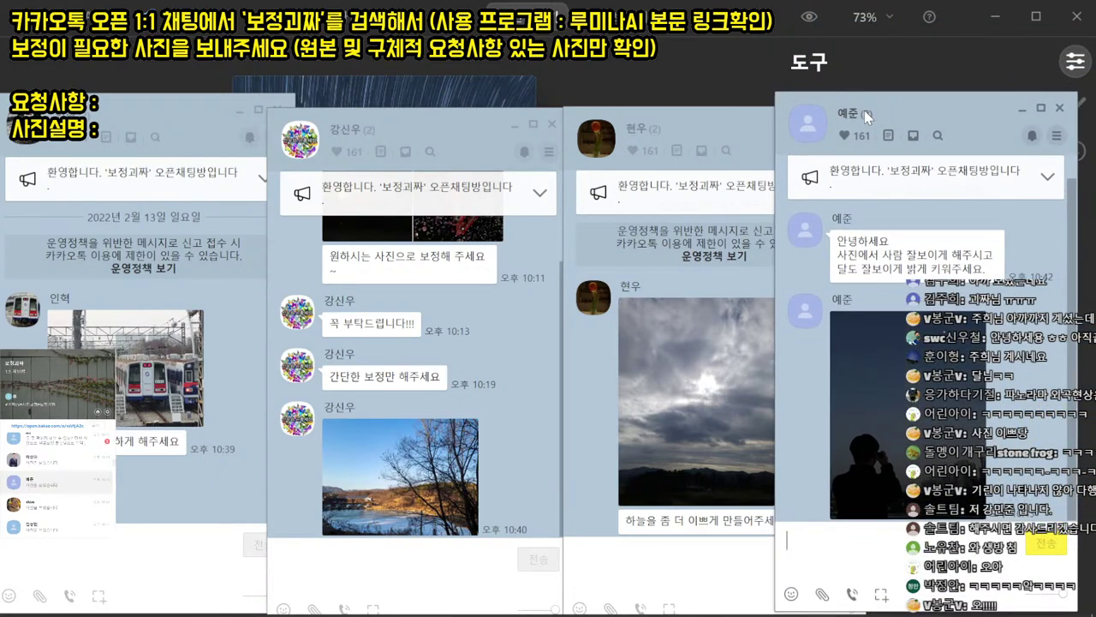
- Move the train, lakeside and cloudy sky chat windows aside, and reposition and close the silhouette photo's chat
{"action": "left_click_drag", "start_coordinate": [194, 101], "coordinate": [0, 101]}
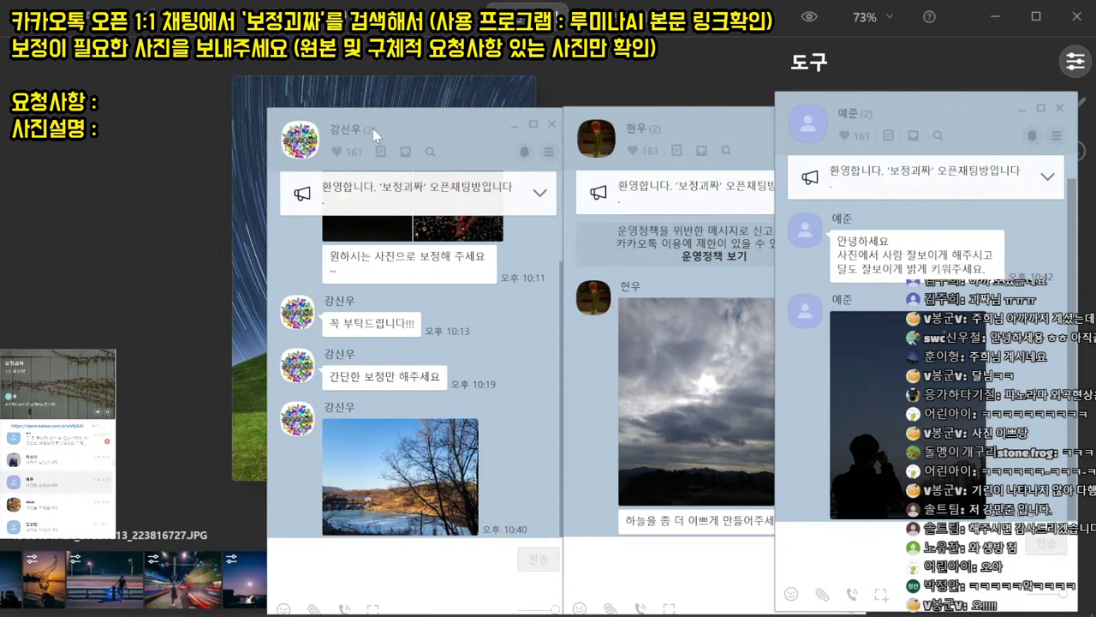
{"action": "left_click_drag", "start_coordinate": [372, 128], "coordinate": [115, 43]}
{"action": "left_click_drag", "start_coordinate": [661, 133], "coordinate": [425, 22]}
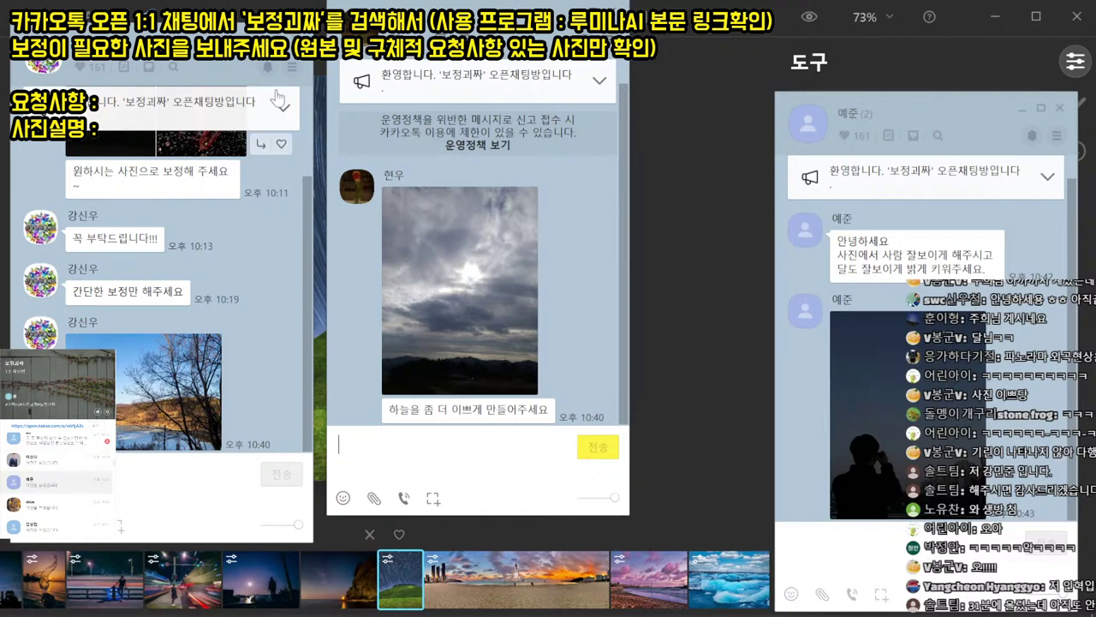
{"action": "left_click_drag", "start_coordinate": [906, 127], "coordinate": [710, 75]}
{"action": "key", "text": "Escape"}
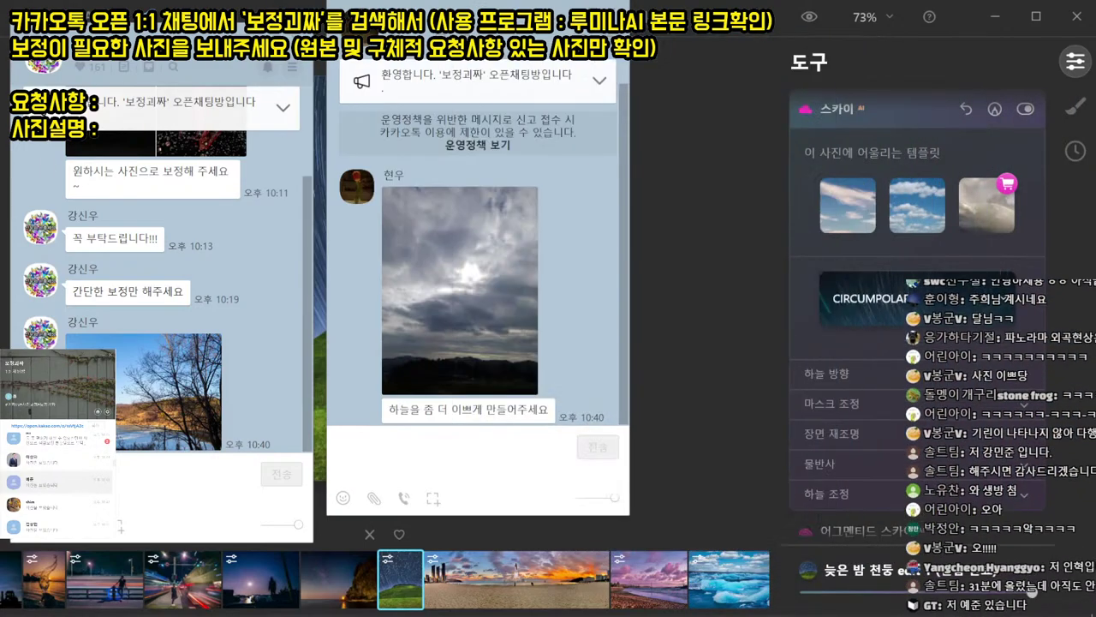
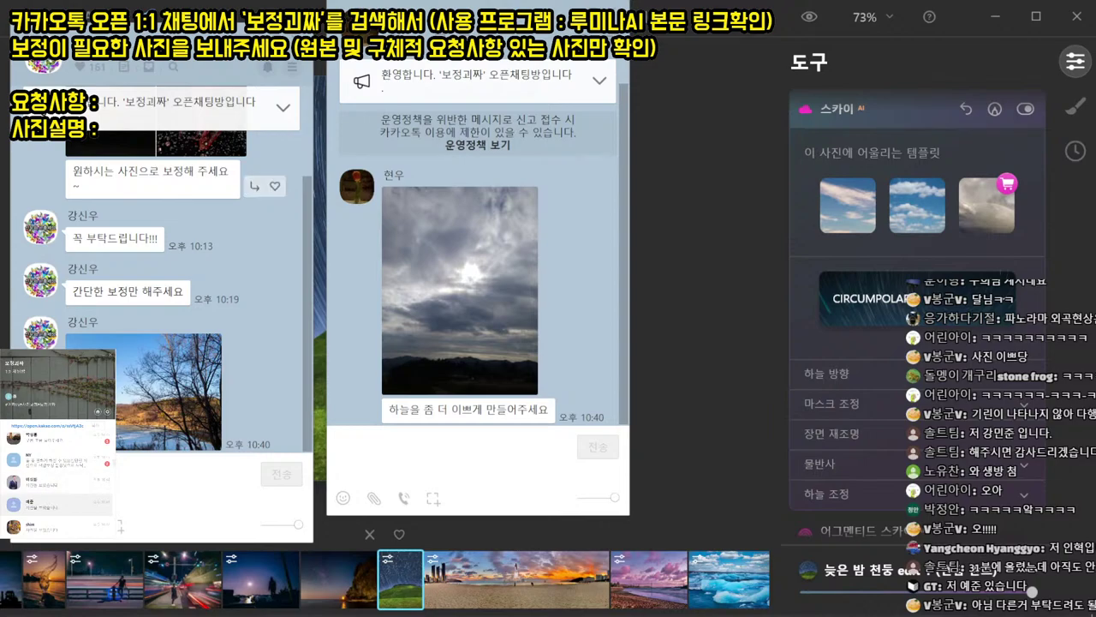
- Reposition the lakeside photo's chat, and close the remaining chats and the silhouette photo viewer to uncover the editor
{"action": "left_click", "coordinate": [536, 374]}
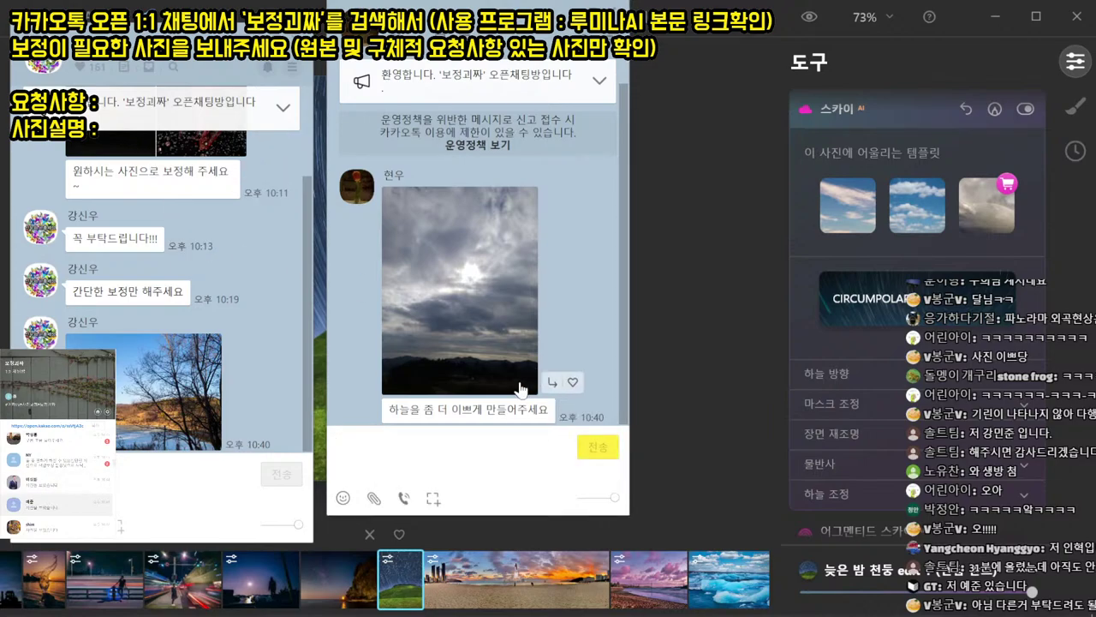
{"action": "left_click_drag", "start_coordinate": [233, 63], "coordinate": [242, 31]}
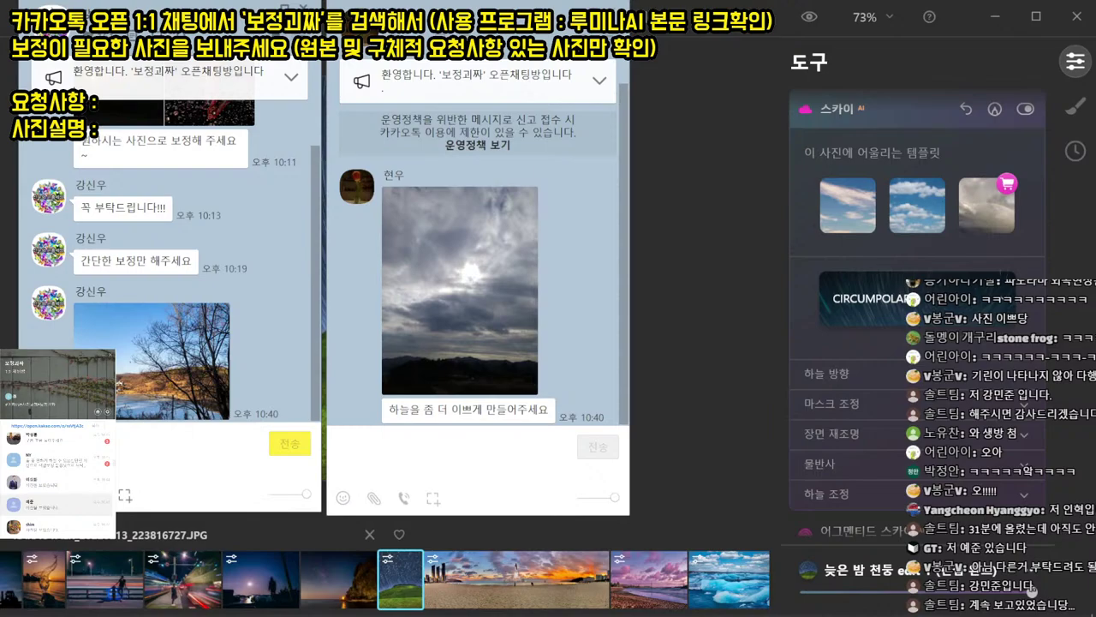
{"action": "key", "text": "Escape"}
{"action": "key", "text": "Escape"}
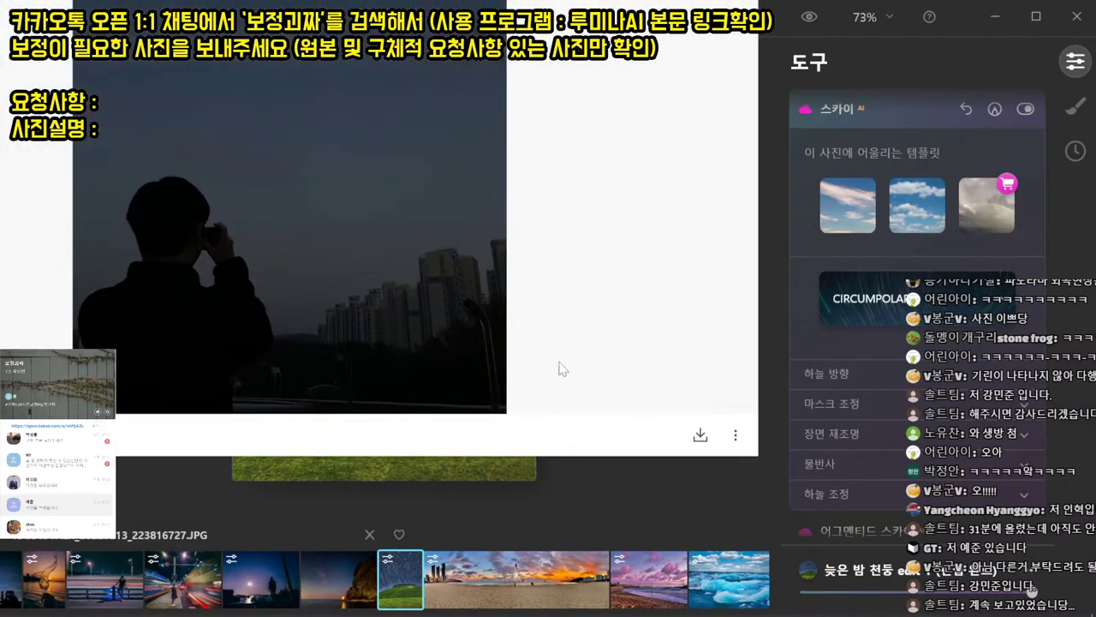
{"action": "key", "text": "Escape"}
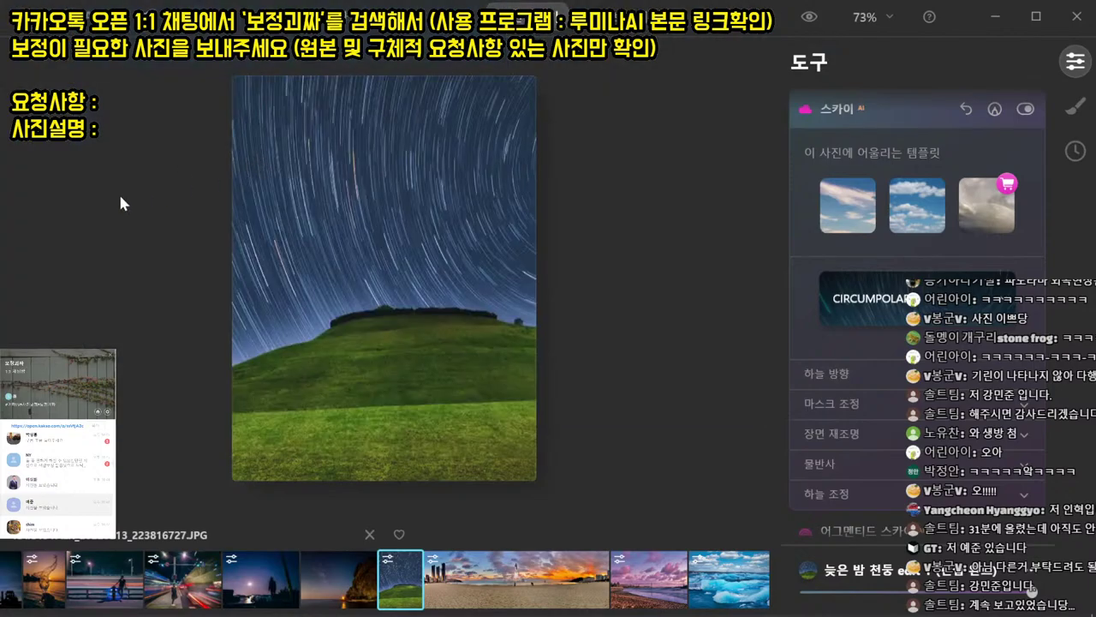
- Open the silhouette photo KakaoTalk_20220213_224302080.jpg and apply the 명확하고 선명한 수정 template from the 풍경 사진 collection
{"action": "key", "text": "ctrl+o"}
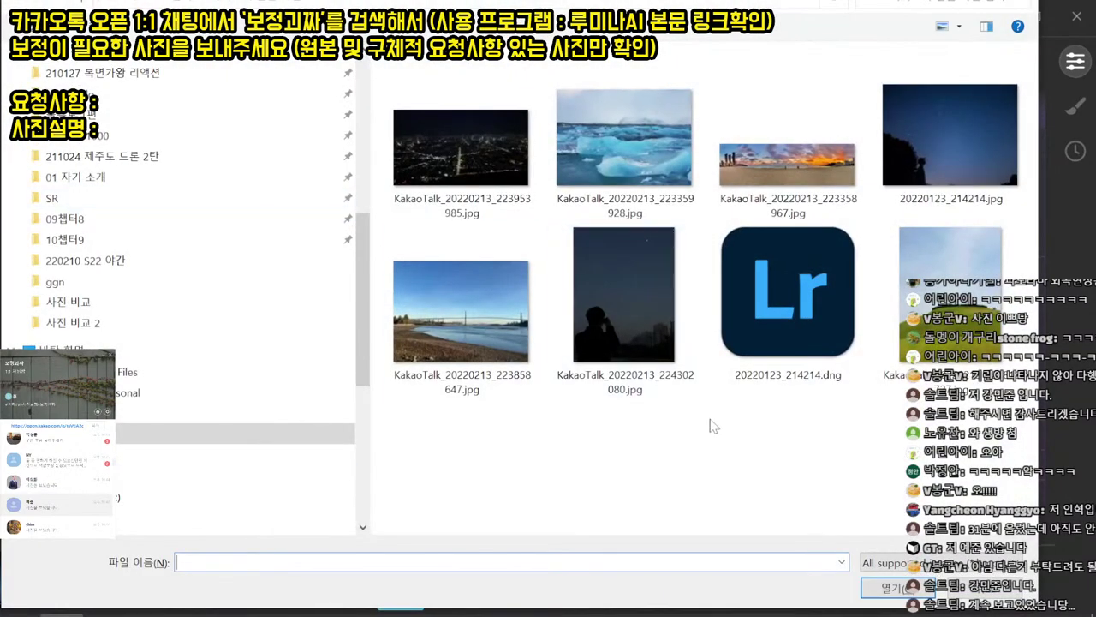
{"action": "double_click", "coordinate": [597, 311]}
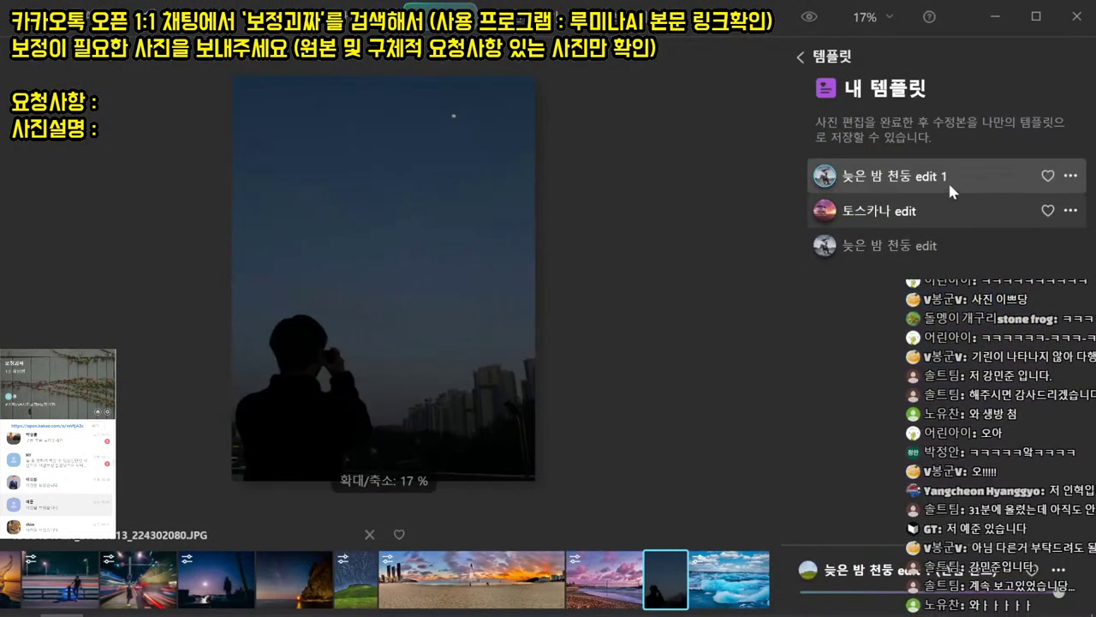
{"action": "left_click", "coordinate": [815, 58]}
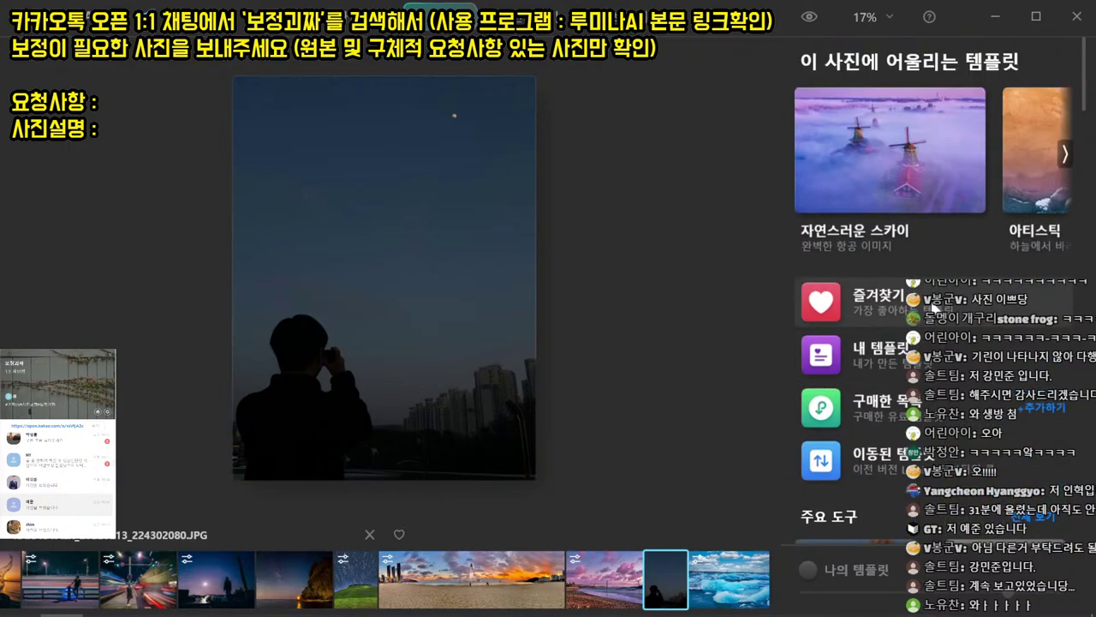
{"action": "scroll", "coordinate": [942, 323], "scroll_direction": "down", "scroll_amount": 3}
{"action": "scroll", "coordinate": [942, 323], "scroll_direction": "down", "scroll_amount": 3}
{"action": "left_click", "coordinate": [1000, 233]}
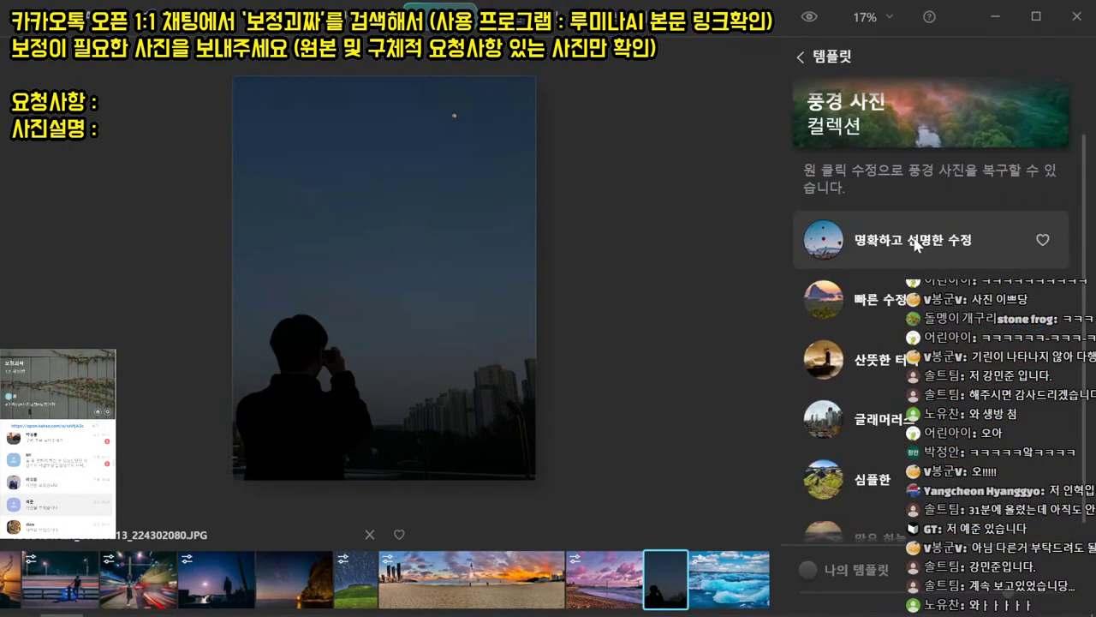
{"action": "left_click", "coordinate": [916, 241]}
{"action": "left_click", "coordinate": [554, 15]}
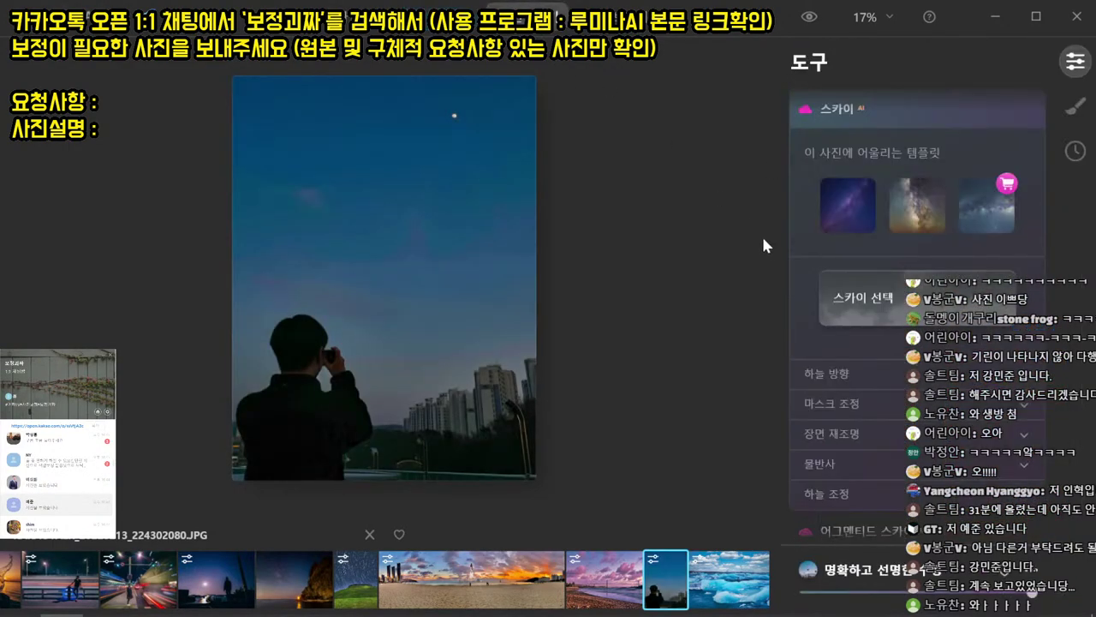
- Erase the small moon from the silhouette photo's sky with the 지우기 tool
{"action": "scroll", "coordinate": [909, 306], "scroll_direction": "down", "scroll_amount": 2}
{"action": "scroll", "coordinate": [906, 303], "scroll_direction": "up", "scroll_amount": 2}
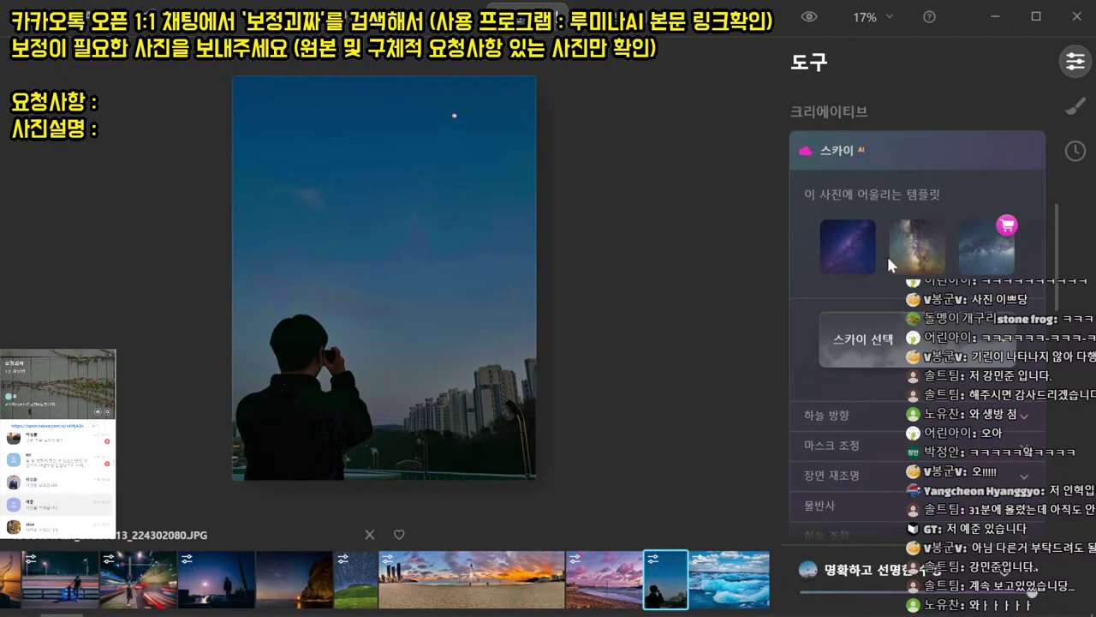
{"action": "scroll", "coordinate": [948, 127], "scroll_direction": "up", "scroll_amount": 3}
{"action": "scroll", "coordinate": [947, 127], "scroll_direction": "up", "scroll_amount": 3}
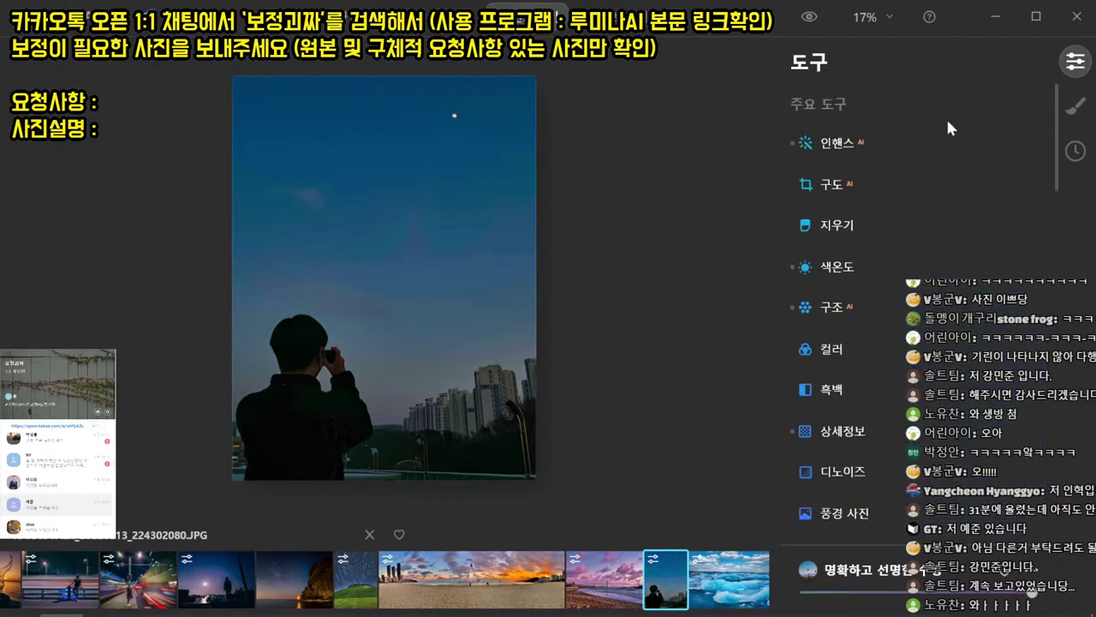
{"action": "left_click", "coordinate": [827, 225]}
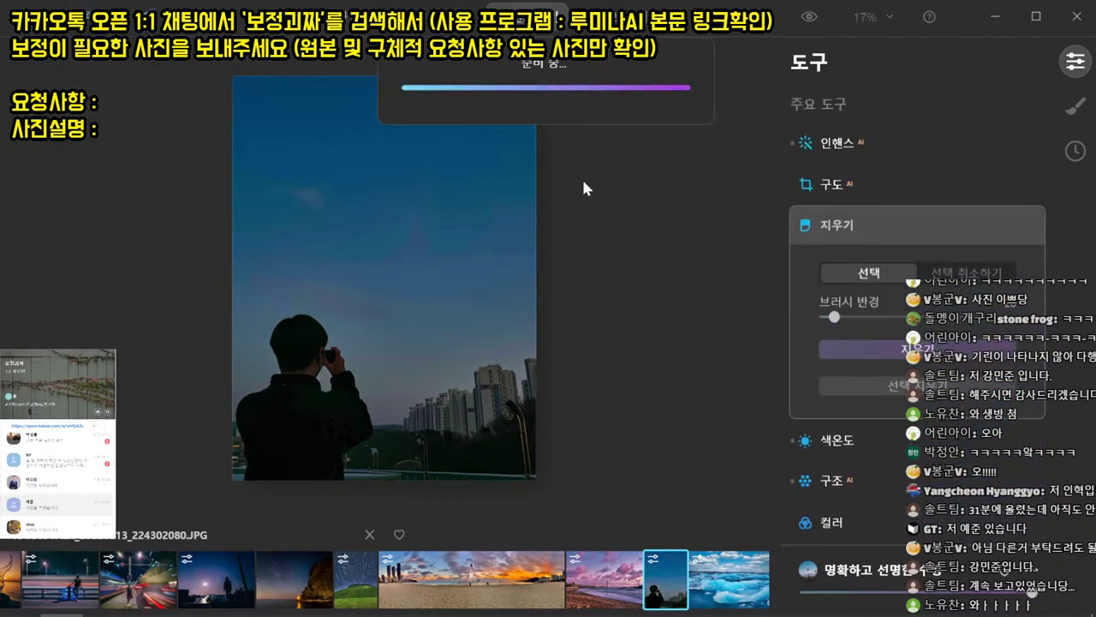
{"action": "left_click", "coordinate": [457, 115]}
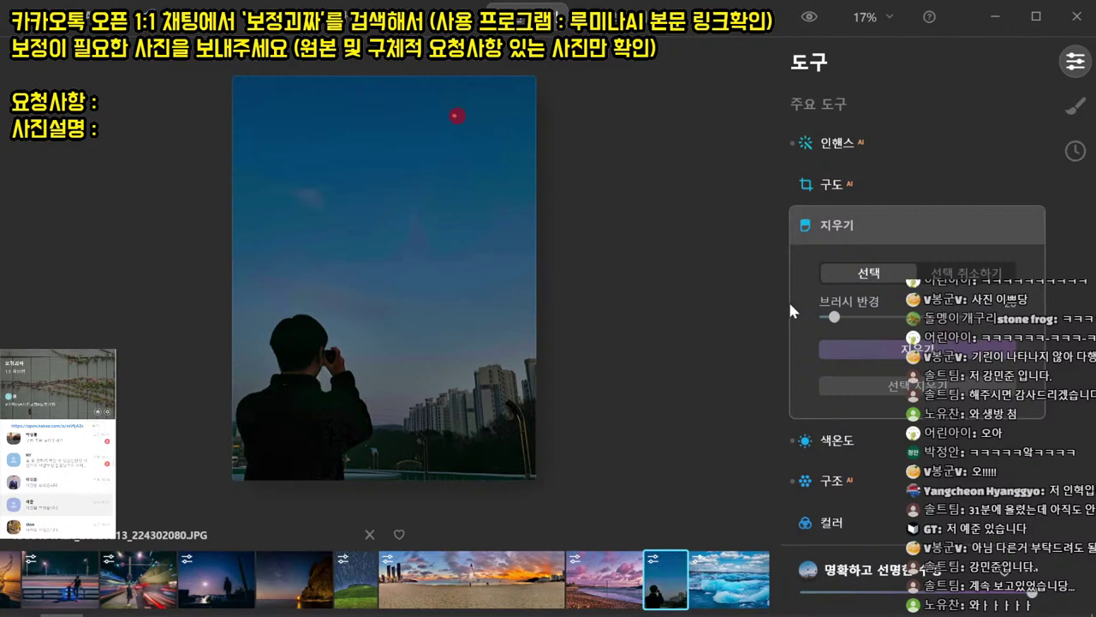
{"action": "left_click", "coordinate": [877, 345]}
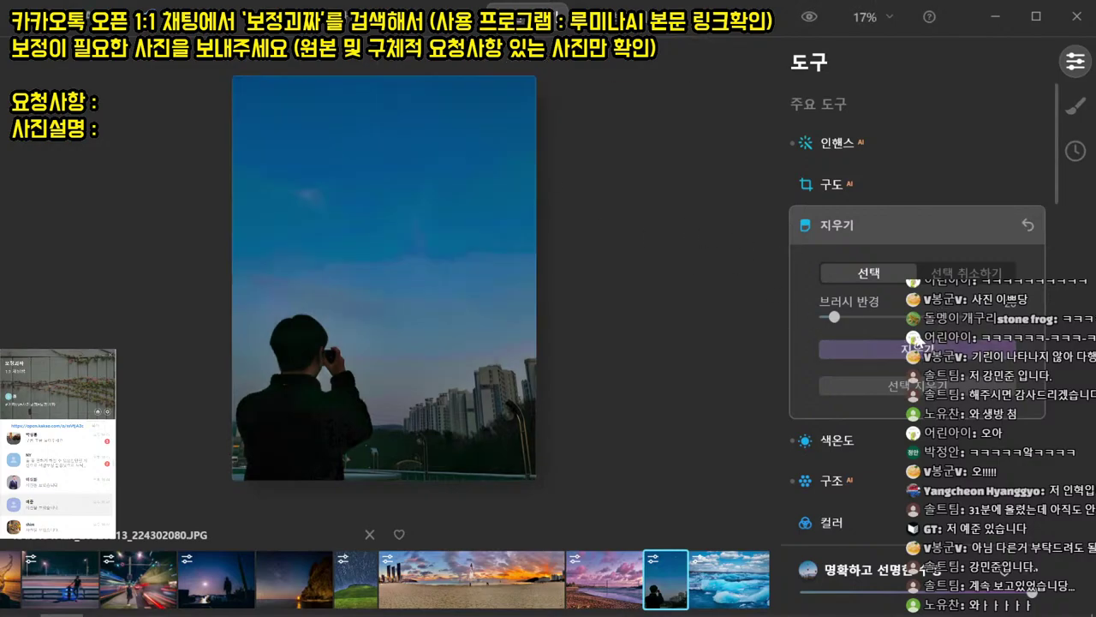
- Add the Moon 1 object with the 어그멘티드 스카이 AI tool, enlarge it and place it high above the silhouetted man
{"action": "scroll", "coordinate": [913, 346], "scroll_direction": "down", "scroll_amount": 3}
{"action": "scroll", "coordinate": [913, 343], "scroll_direction": "down", "scroll_amount": 3}
{"action": "scroll", "coordinate": [856, 336], "scroll_direction": "down", "scroll_amount": 2}
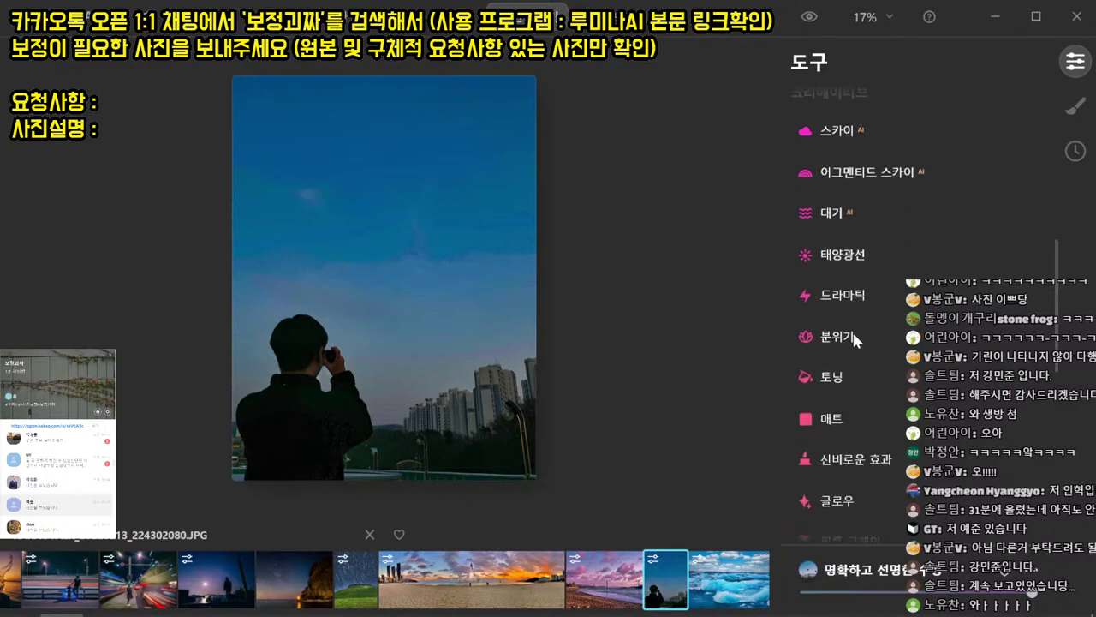
{"action": "left_click", "coordinate": [873, 170]}
{"action": "left_click", "coordinate": [902, 232]}
{"action": "scroll", "coordinate": [915, 295], "scroll_direction": "down", "scroll_amount": 5}
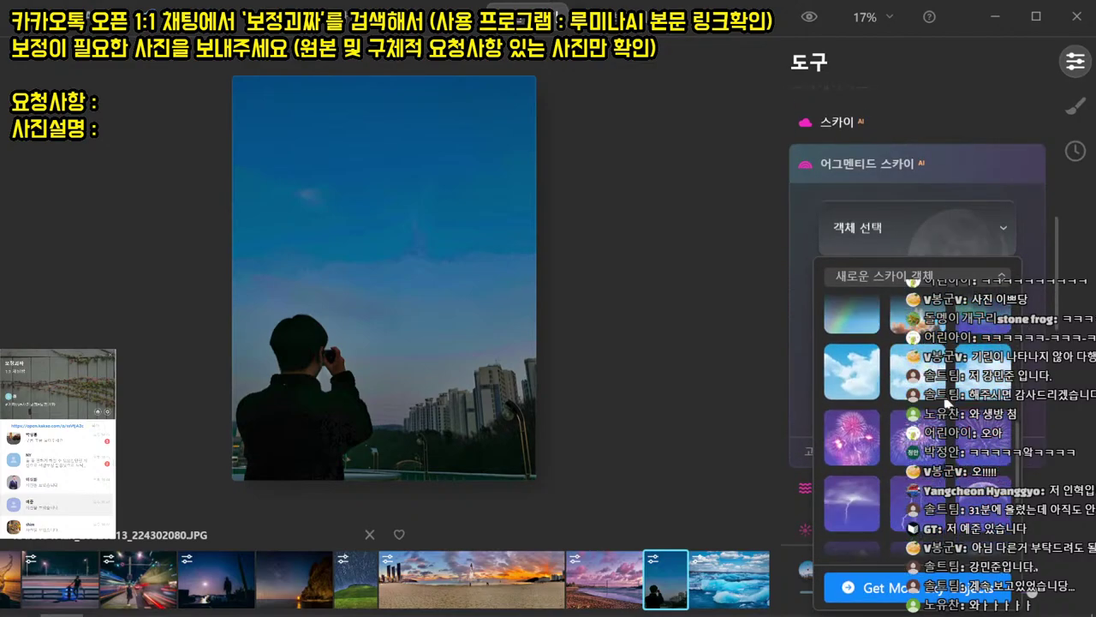
{"action": "left_click", "coordinate": [975, 499]}
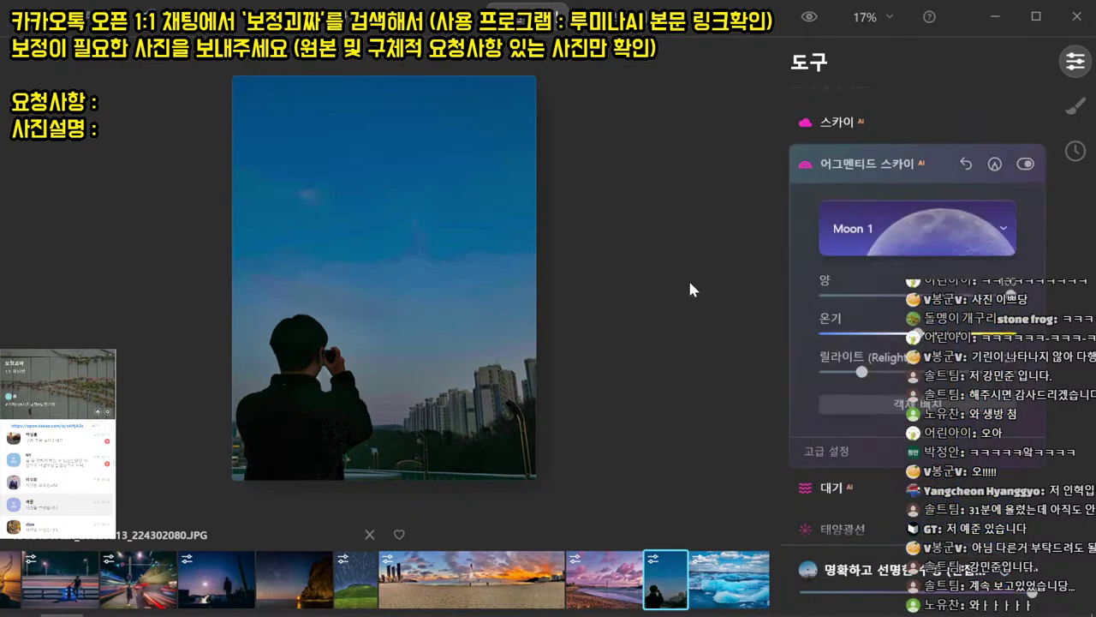
{"action": "left_click", "coordinate": [895, 408]}
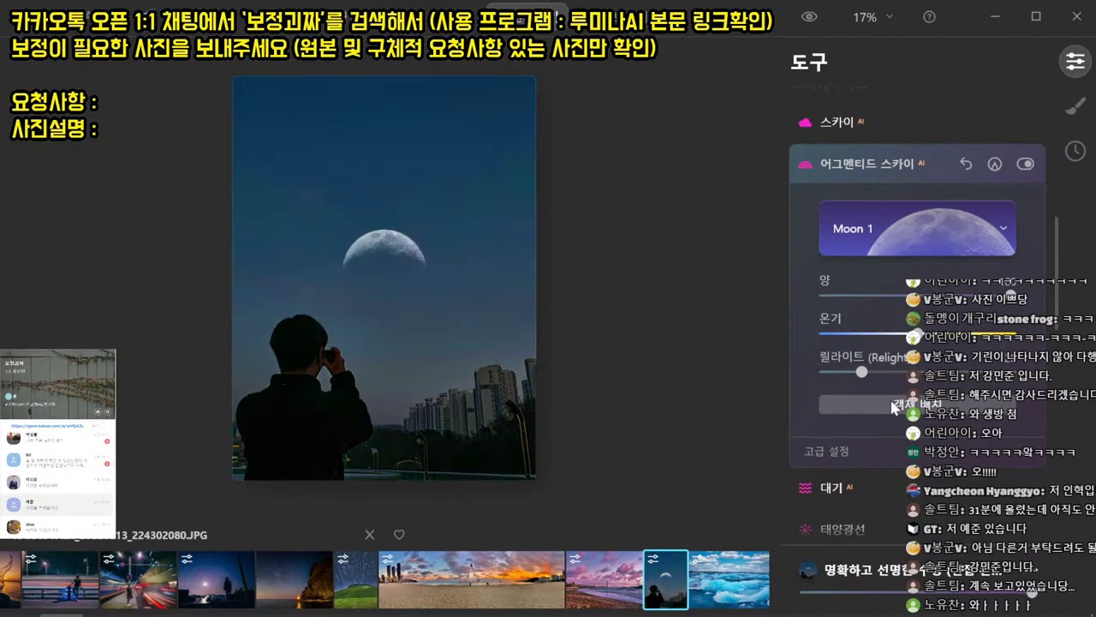
{"action": "left_click_drag", "start_coordinate": [431, 280], "coordinate": [613, 388]}
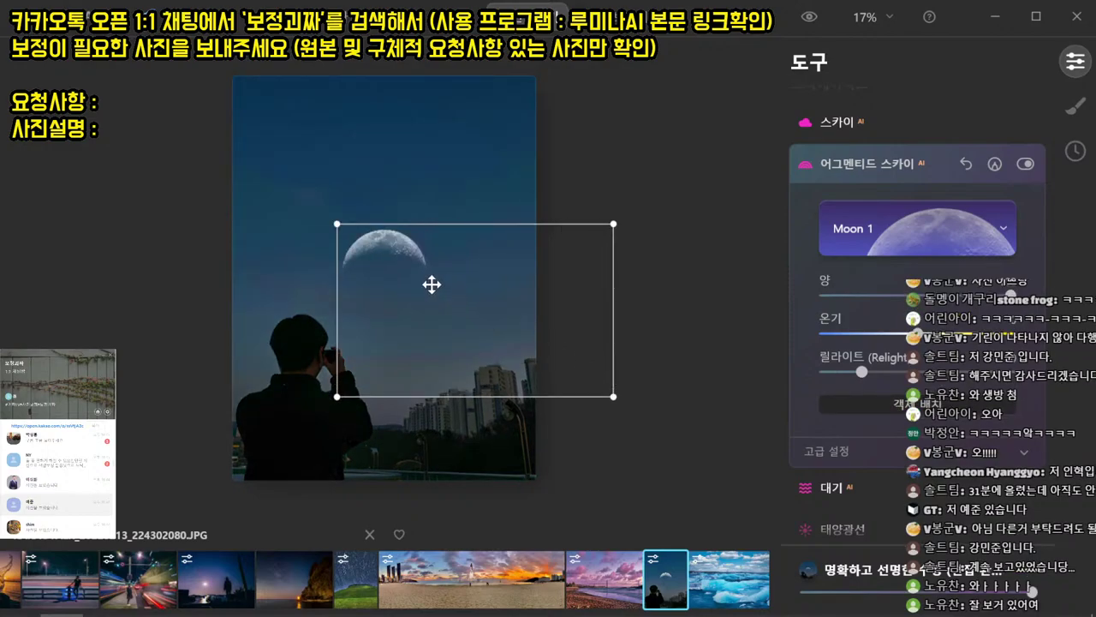
{"action": "left_click_drag", "start_coordinate": [443, 279], "coordinate": [354, 140]}
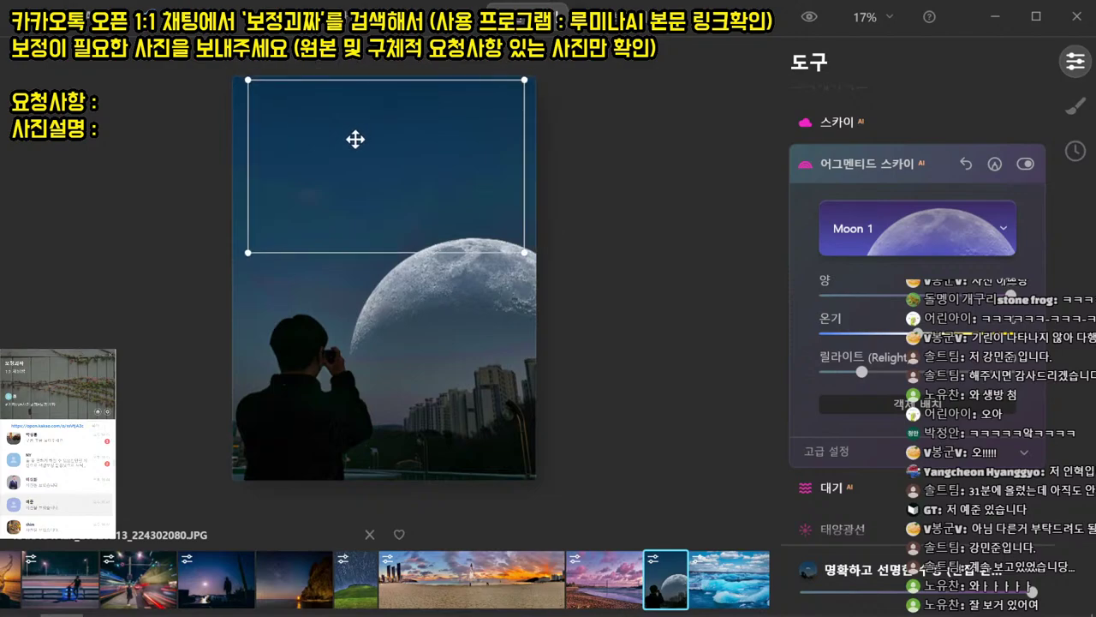
{"action": "left_click", "coordinate": [838, 489]}
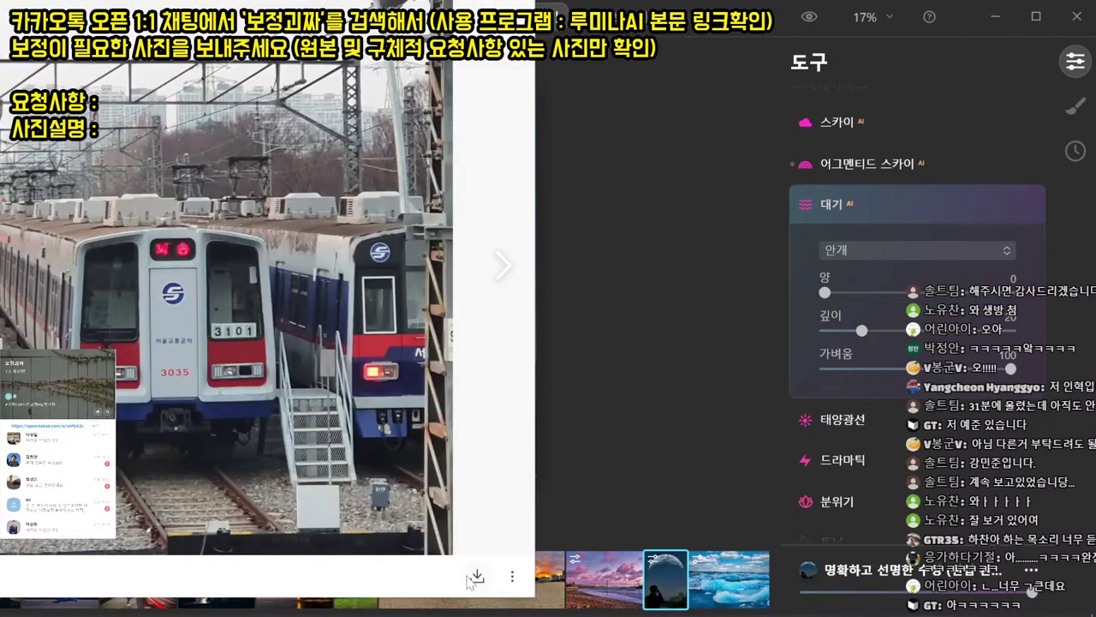
- Save the train photo from its chat viewer to the photo folder and close the viewer
{"action": "left_click", "coordinate": [470, 579]}
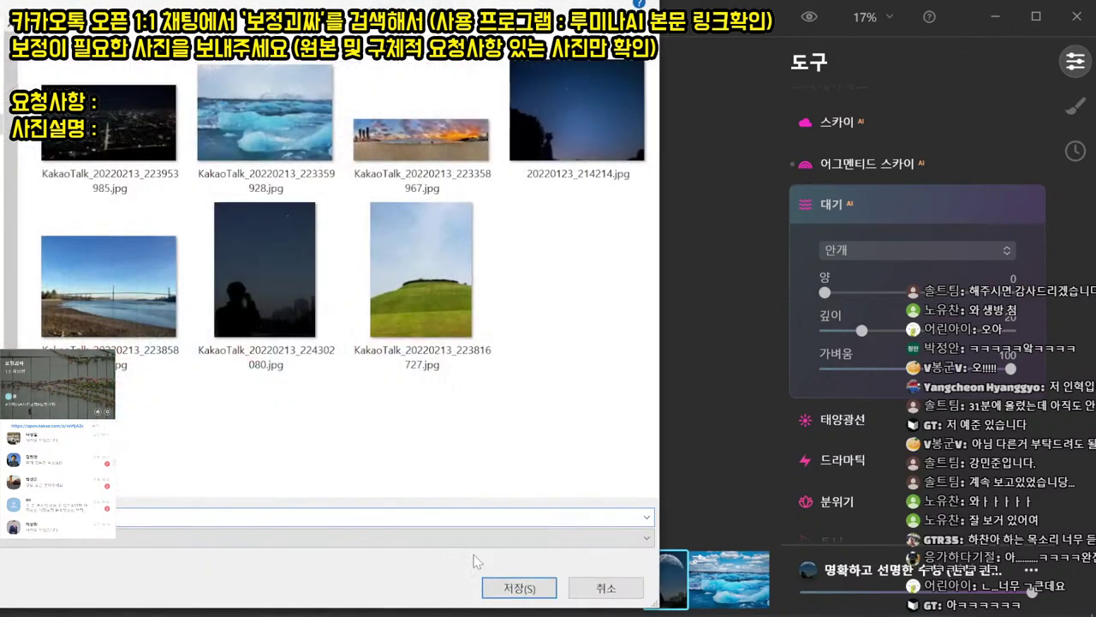
{"action": "key", "text": "Return"}
{"action": "key", "text": "Escape"}
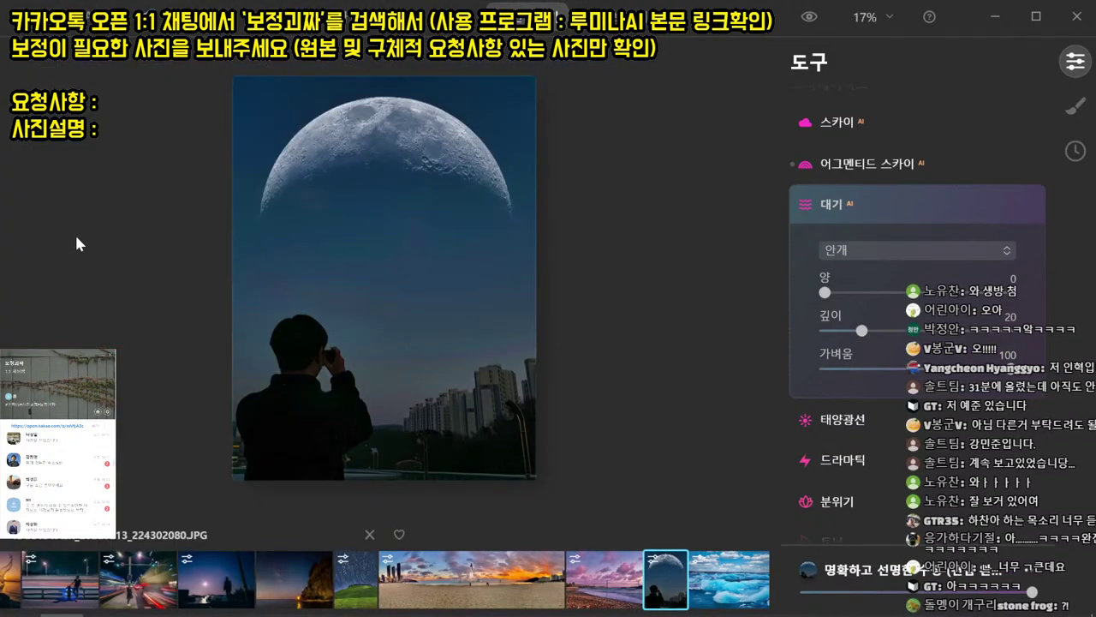
- Open the train photo KakaoTalk_20220213_223939766.jpg and apply the 드림 필름 template from the 저녁 노을 collection
{"action": "key", "text": "ctrl+o"}
{"action": "left_click", "coordinate": [809, 262]}
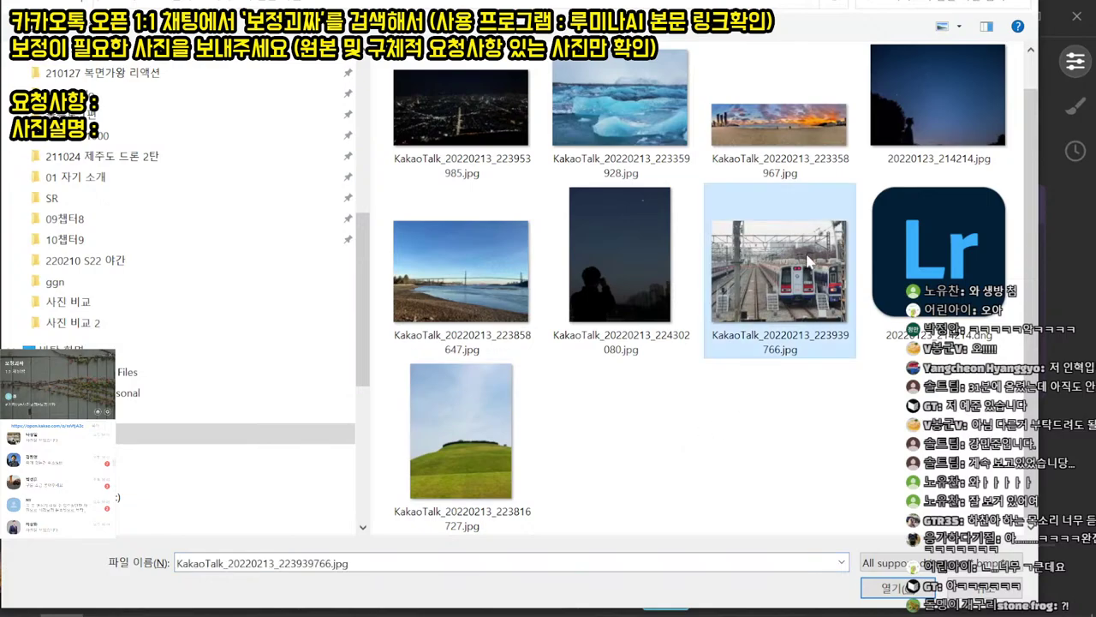
{"action": "double_click", "coordinate": [810, 261]}
{"action": "scroll", "coordinate": [981, 397], "scroll_direction": "down", "scroll_amount": 2}
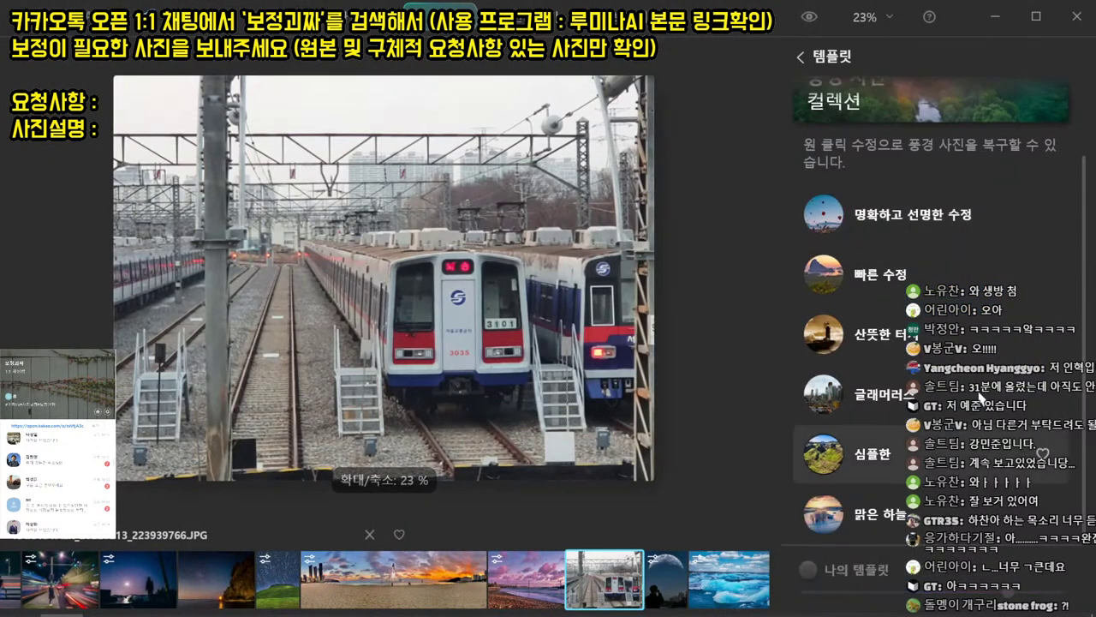
{"action": "left_click", "coordinate": [816, 55]}
{"action": "scroll", "coordinate": [974, 317], "scroll_direction": "down", "scroll_amount": 2}
{"action": "left_click", "coordinate": [1004, 274]}
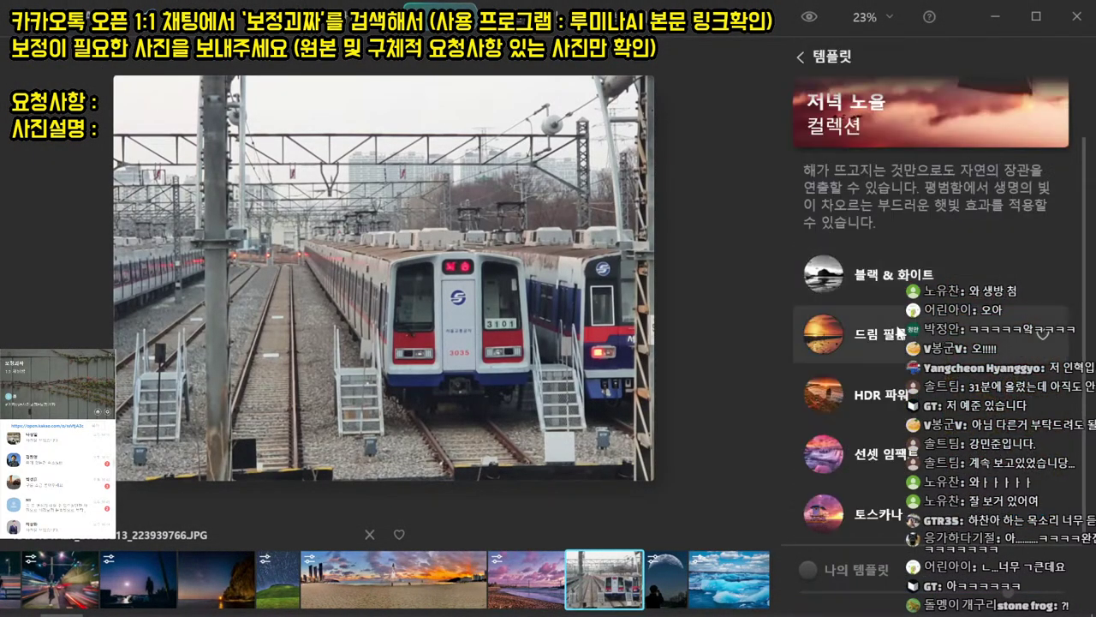
{"action": "left_click", "coordinate": [899, 332]}
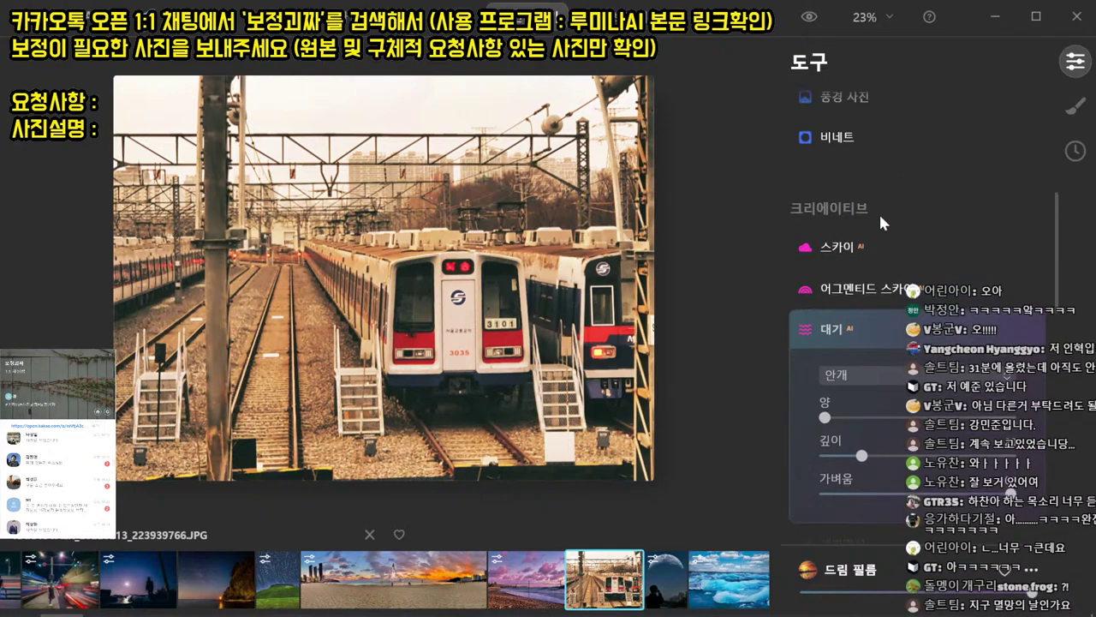
- Open the replacement sky choices of the 스카이 AI tool for the train photo
{"action": "left_click", "coordinate": [865, 247]}
{"action": "left_click", "coordinate": [863, 298]}
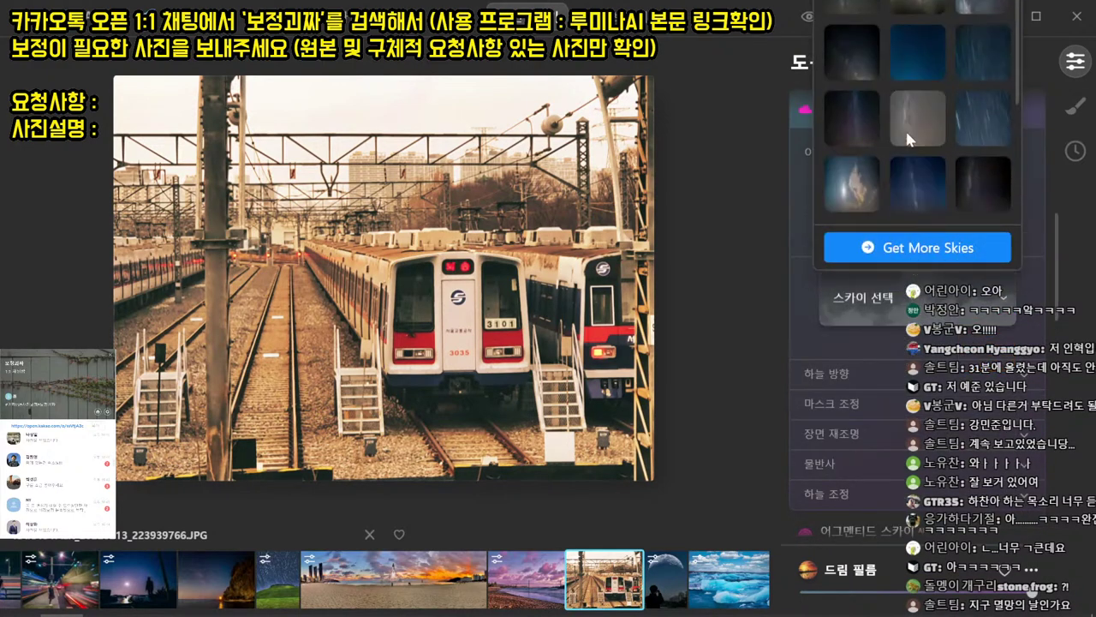
- Replace the train yard photo's sky with Anaheim Sunset from the California Sunsets_ collection and compare it with the original
{"action": "left_click", "coordinate": [906, 2]}
{"action": "left_click", "coordinate": [890, 249]}
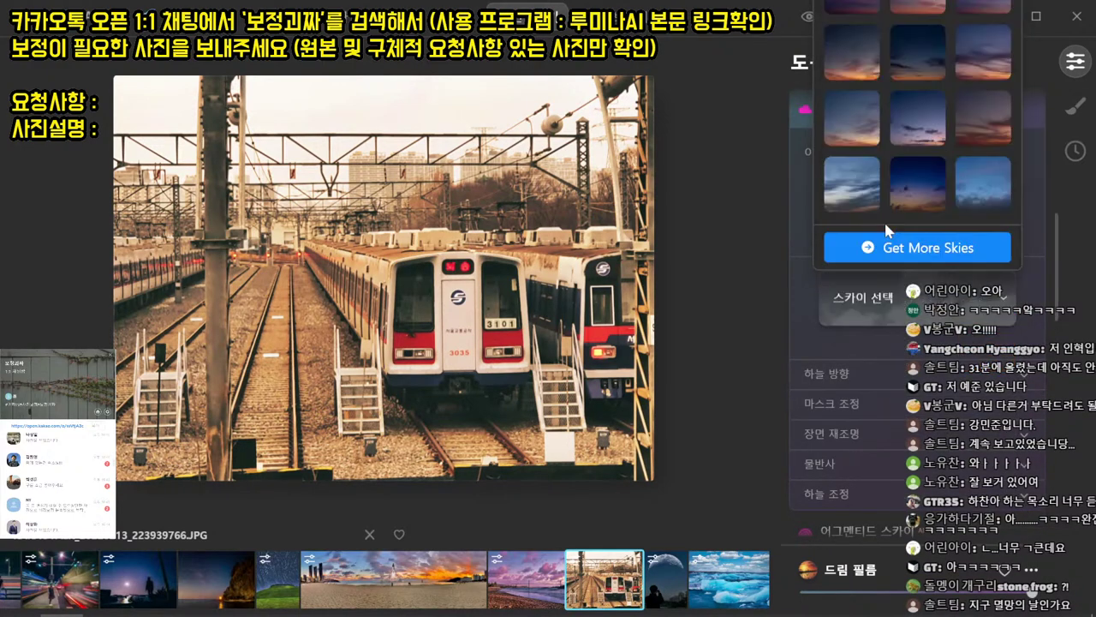
{"action": "left_click", "coordinate": [914, 2]}
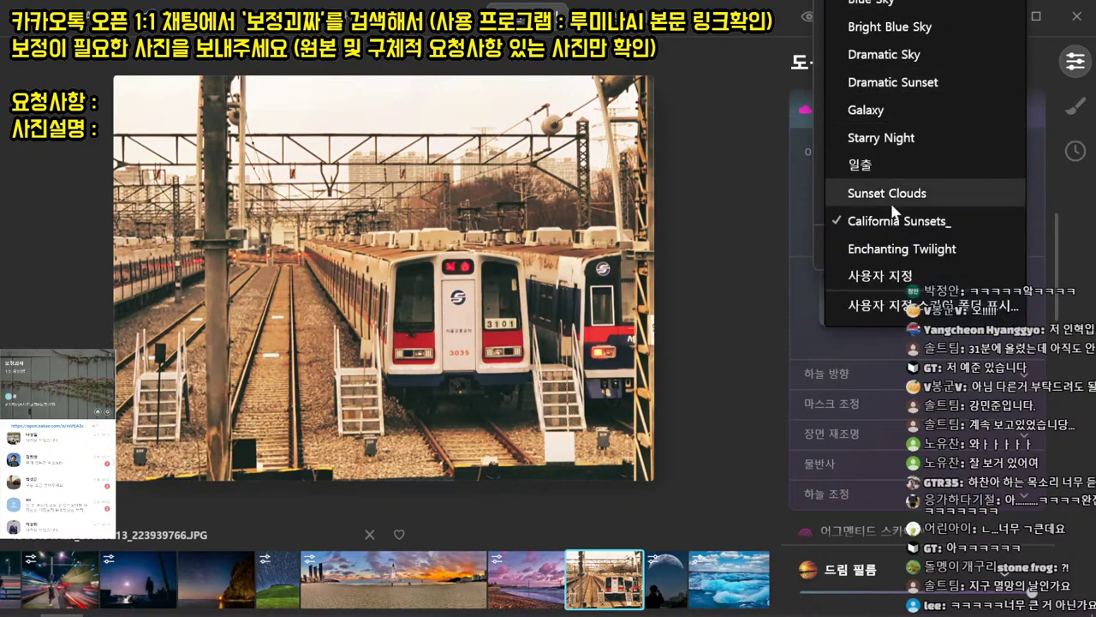
{"action": "left_click", "coordinate": [893, 220]}
{"action": "left_click", "coordinate": [859, 6]}
{"action": "left_click", "coordinate": [733, 122]}
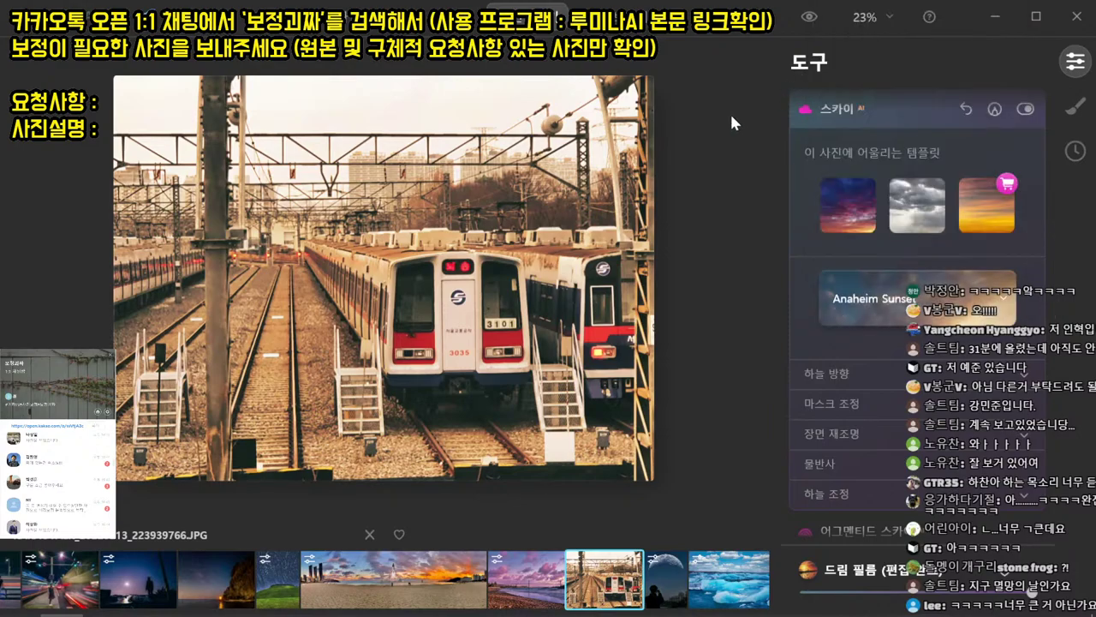
{"action": "left_click", "coordinate": [809, 20]}
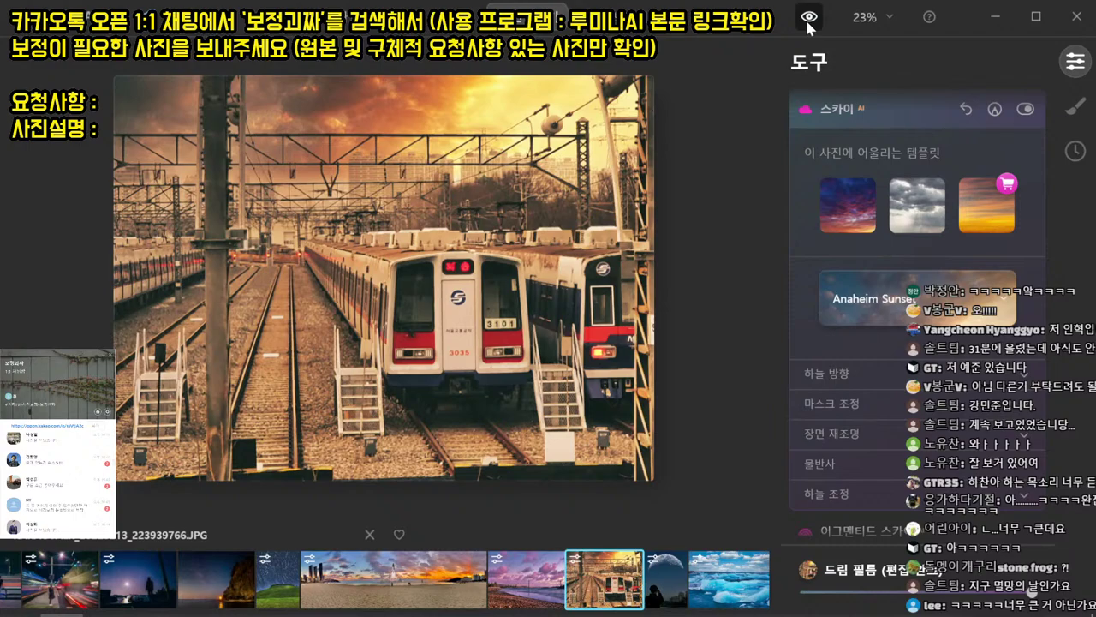
{"action": "key", "text": "Return"}
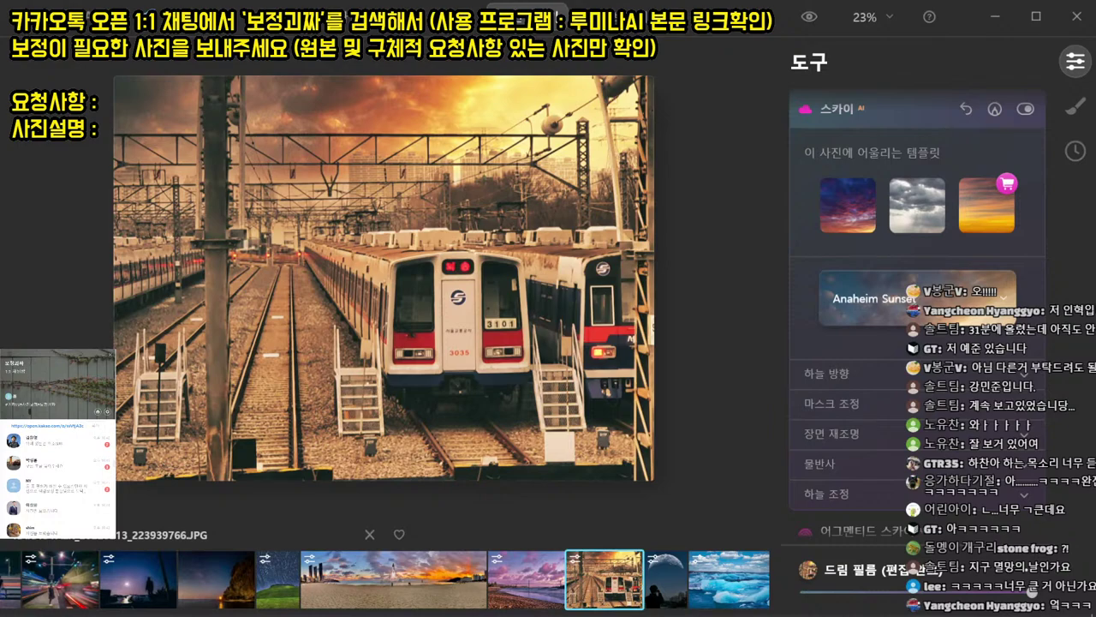
- Switch to KakaoTalk and review the incoming photo retouching requests, opening several chats side by side
{"action": "scroll", "coordinate": [45, 522], "scroll_direction": "down", "scroll_amount": 2}
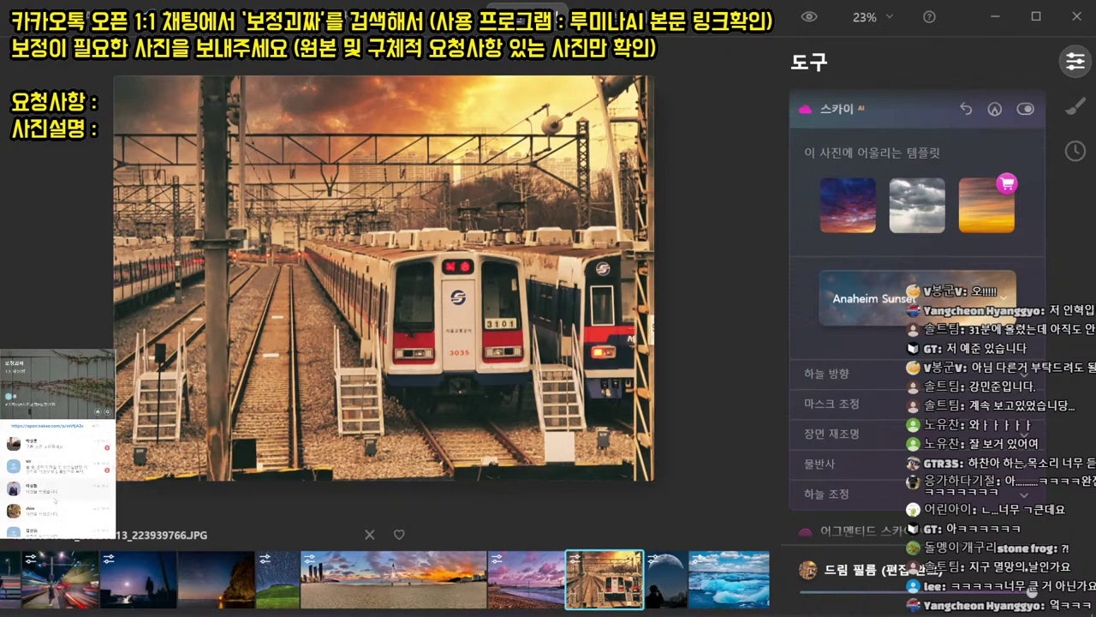
{"action": "left_click_drag", "start_coordinate": [214, 0], "coordinate": [107, 78]}
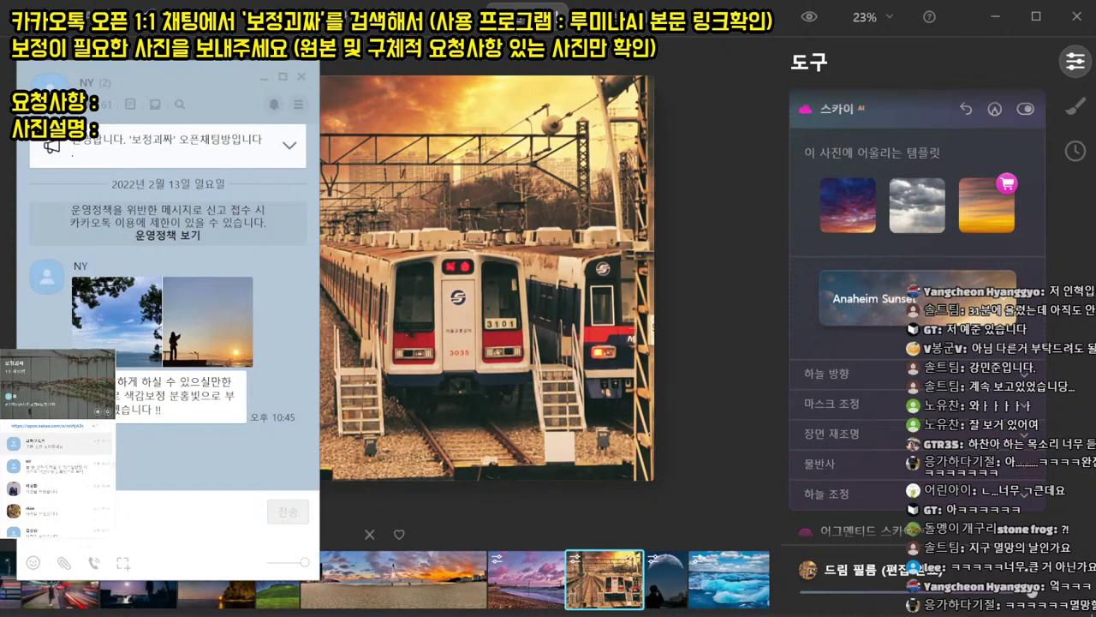
{"action": "left_click_drag", "start_coordinate": [577, 0], "coordinate": [425, 83]}
{"action": "scroll", "coordinate": [55, 464], "scroll_direction": "up", "scroll_amount": 1}
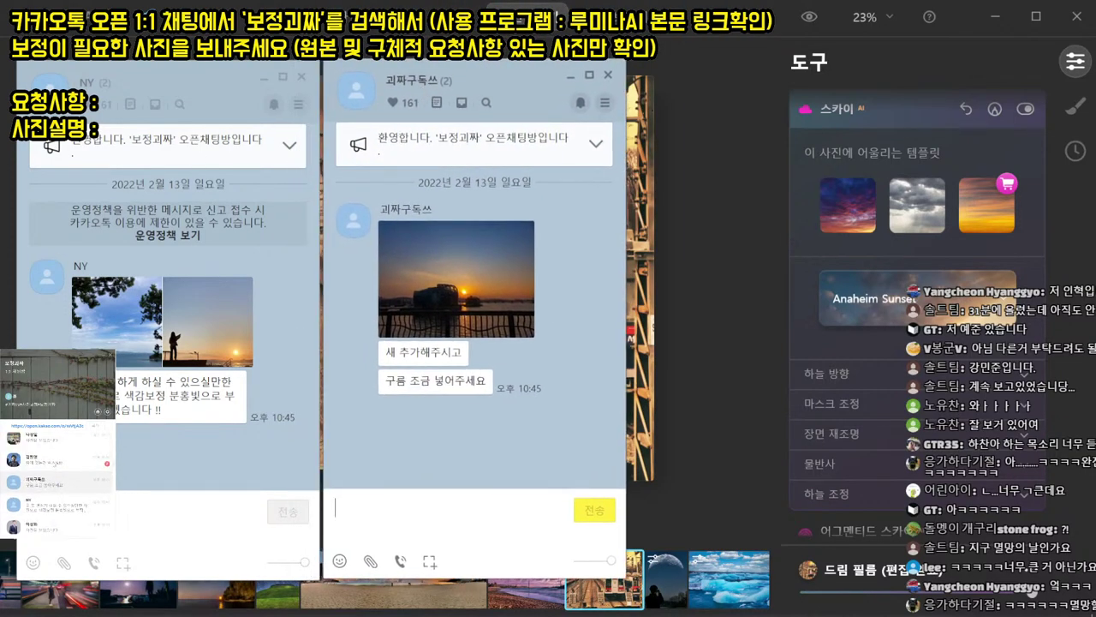
{"action": "double_click", "coordinate": [55, 463]}
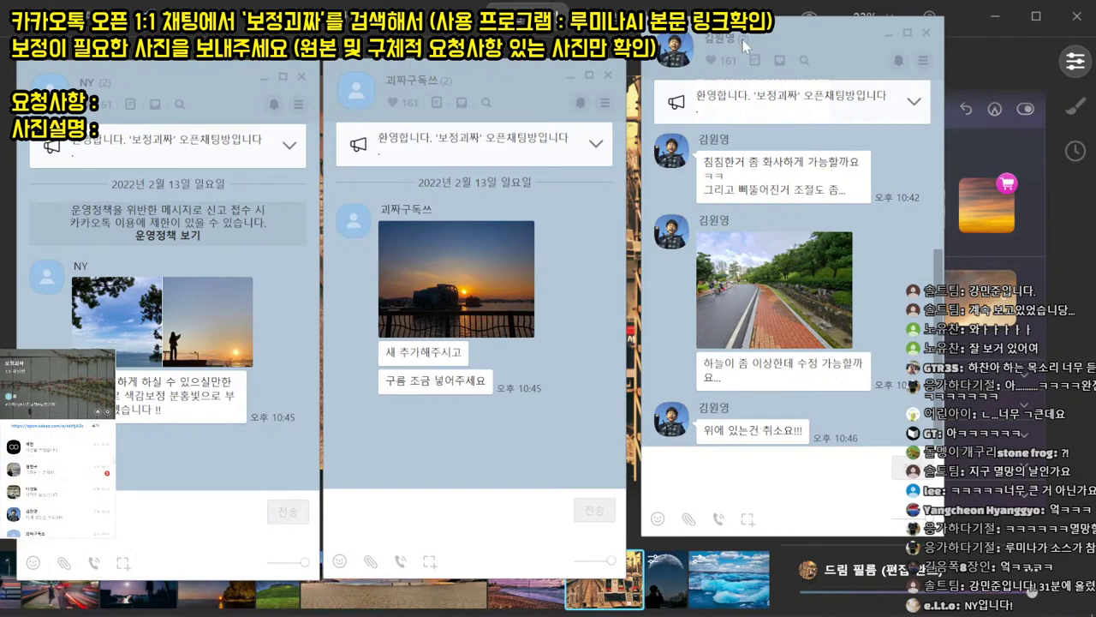
{"action": "left_click_drag", "start_coordinate": [744, 45], "coordinate": [1, 64]}
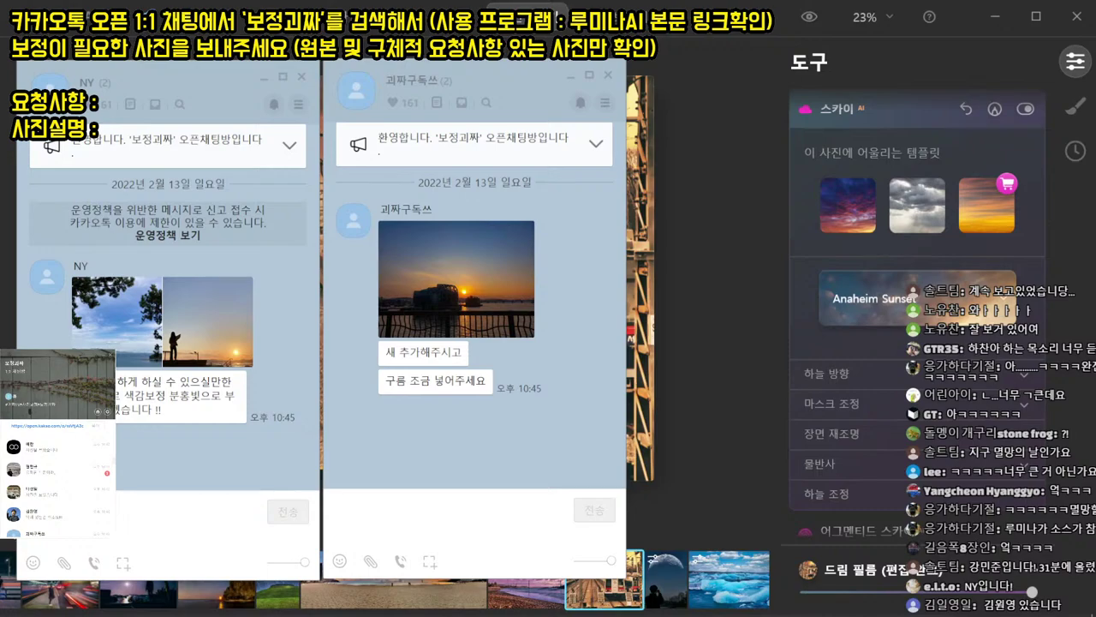
{"action": "key", "text": "Escape"}
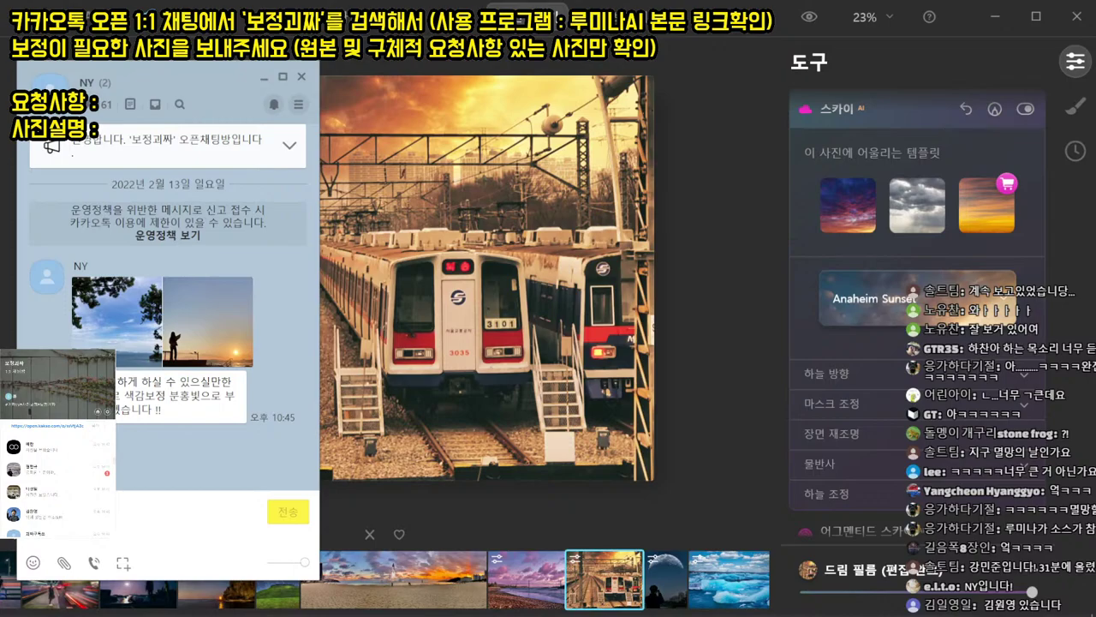
- View the harbour sunset photo with the lighthouse at full size and save it from the chat
{"action": "left_click", "coordinate": [116, 321]}
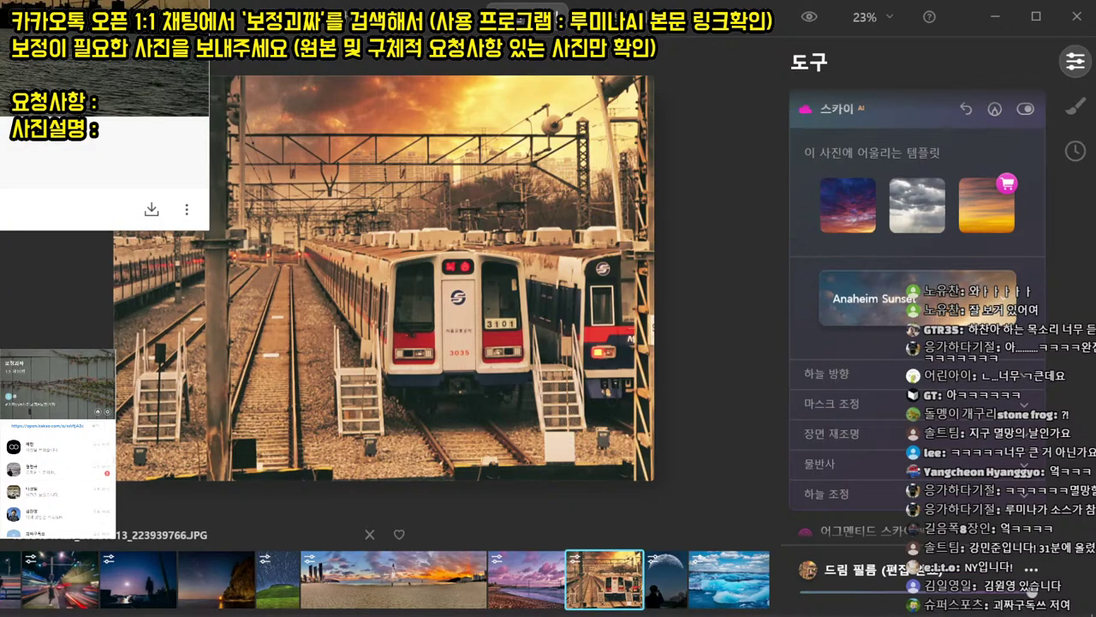
{"action": "left_click_drag", "start_coordinate": [104, 129], "coordinate": [859, 443]}
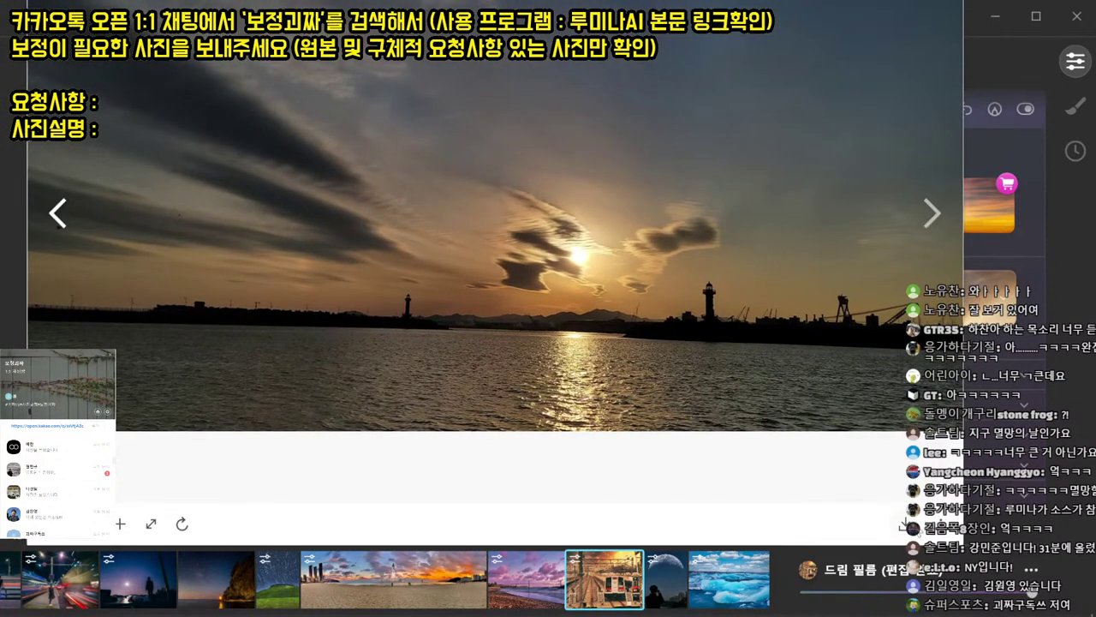
{"action": "left_click", "coordinate": [905, 524]}
{"action": "key", "text": "Return"}
{"action": "key", "text": "Escape"}
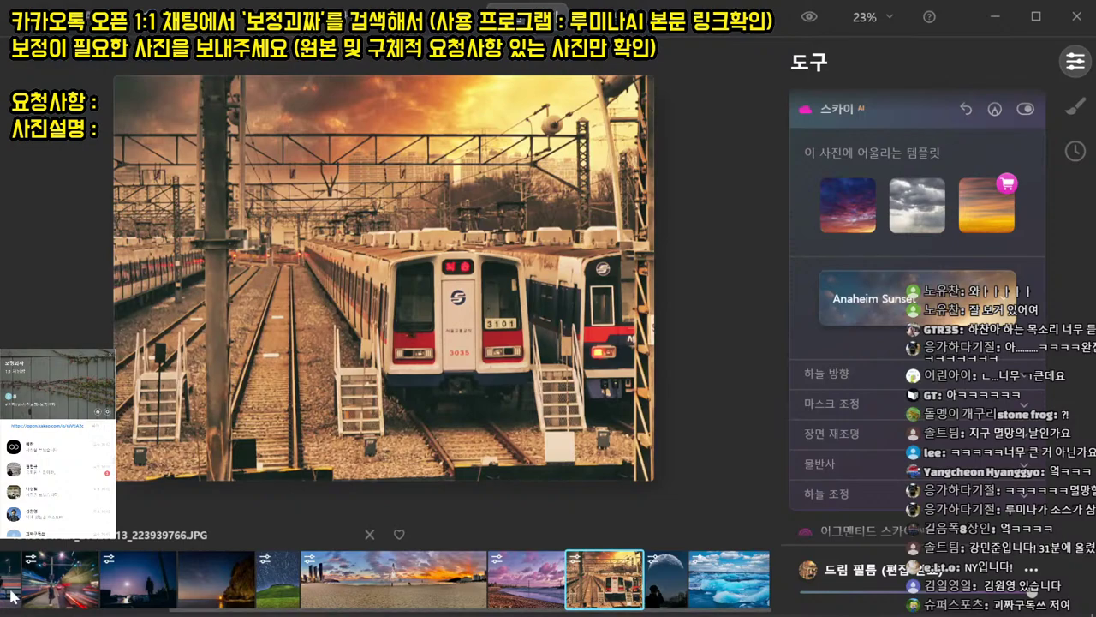
- In Photoshop, duplicate the harbour sunset photo's background layer and open the copy in the Camera Raw filter
{"action": "left_click", "coordinate": [104, 615]}
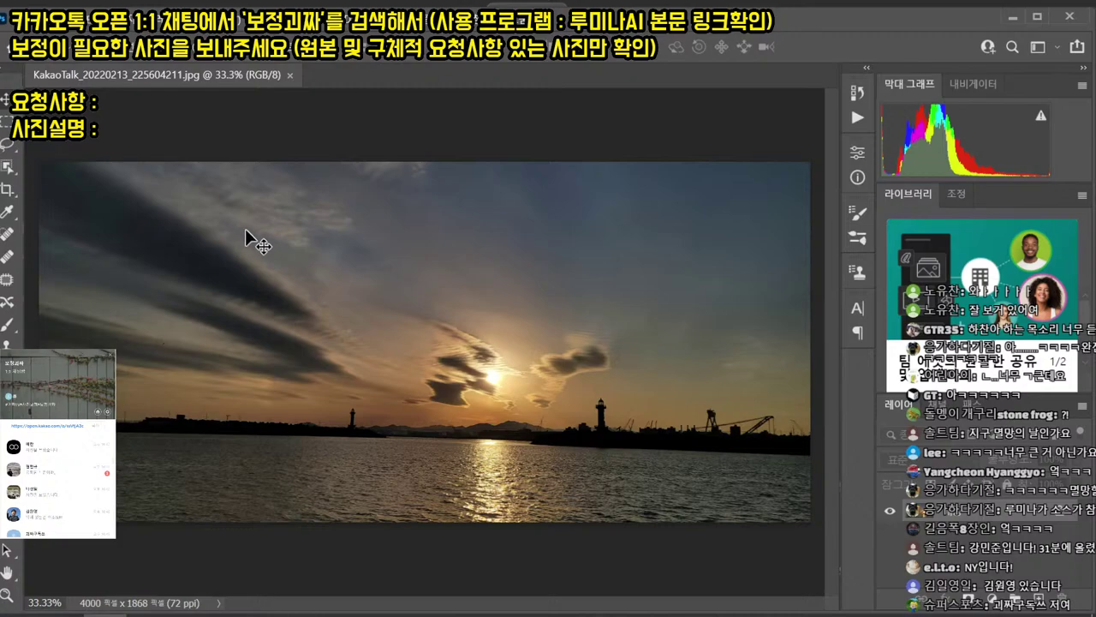
{"action": "key", "text": "ctrl+j"}
{"action": "key", "text": "a"}
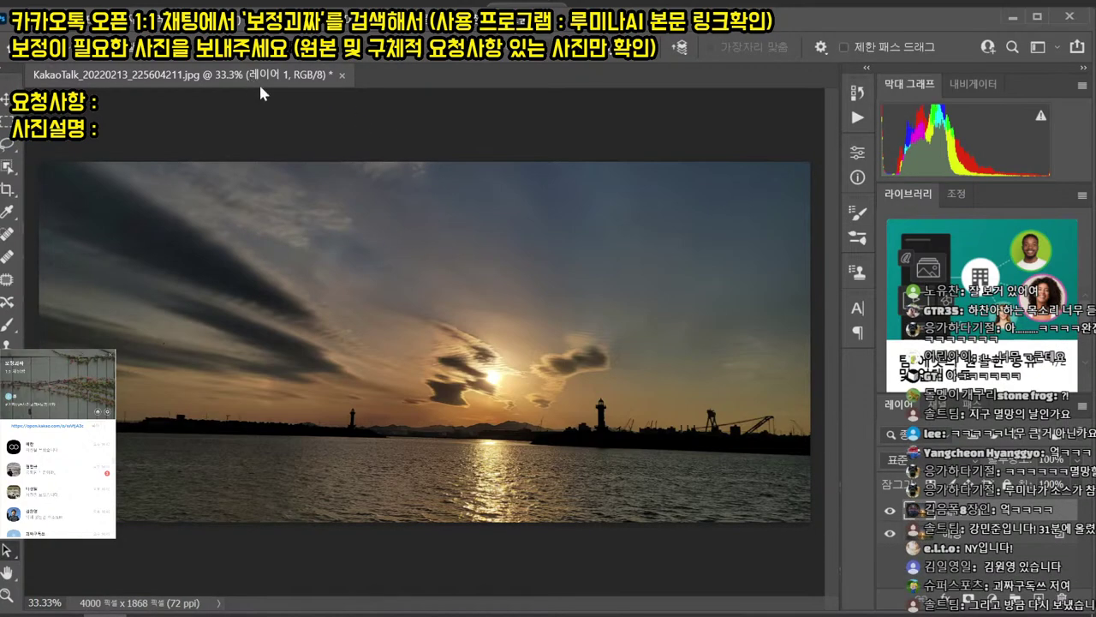
{"action": "left_click", "coordinate": [932, 538]}
{"action": "left_click", "coordinate": [939, 519]}
{"action": "key", "text": "ctrl+shift+a"}
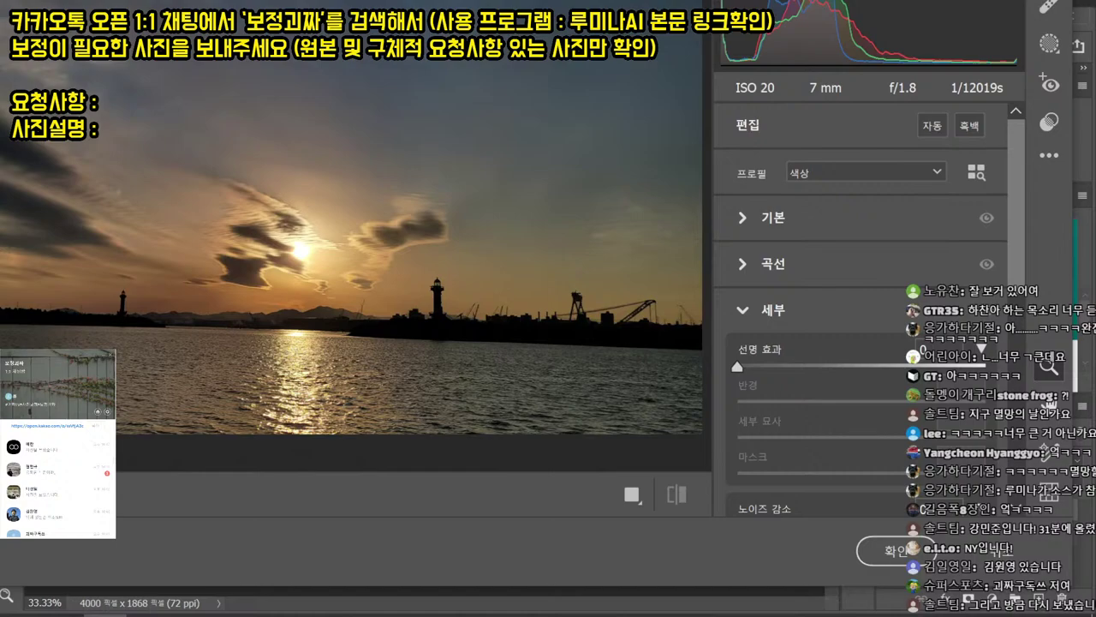
- Straighten the harbour photo with the automatic Upright correction in the Geometry settings
{"action": "scroll", "coordinate": [941, 379], "scroll_direction": "down", "scroll_amount": 5}
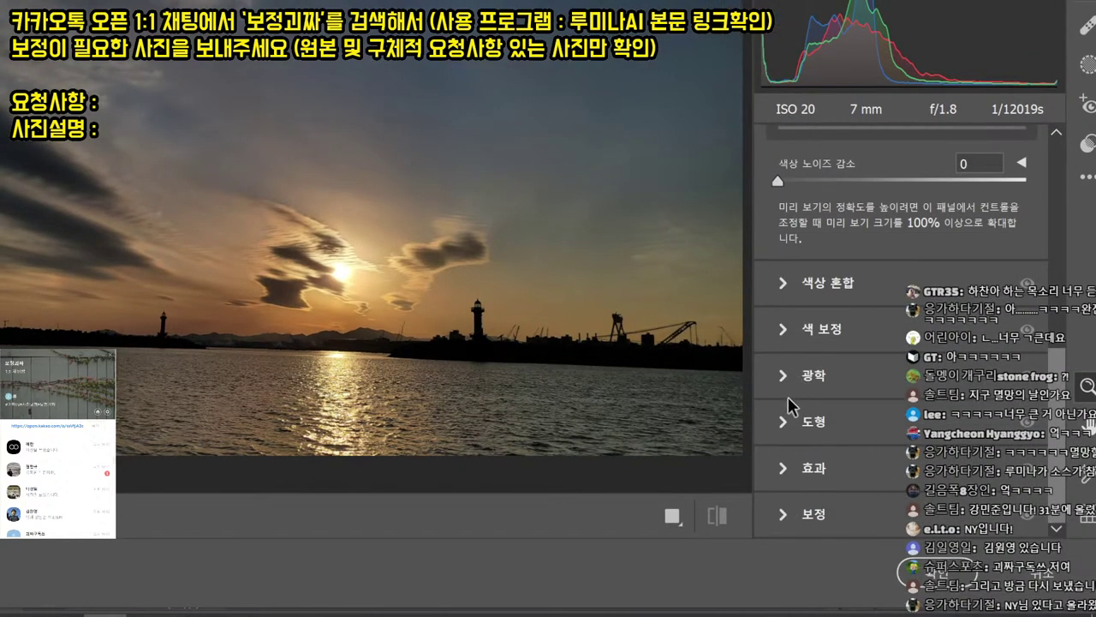
{"action": "left_click", "coordinate": [786, 423]}
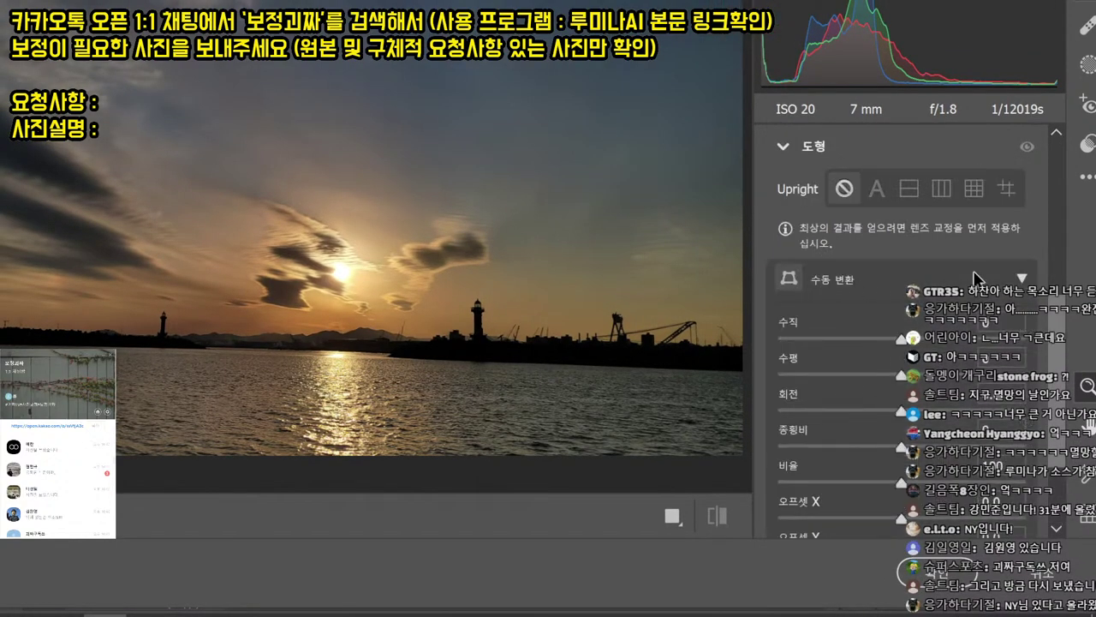
{"action": "left_click", "coordinate": [876, 188]}
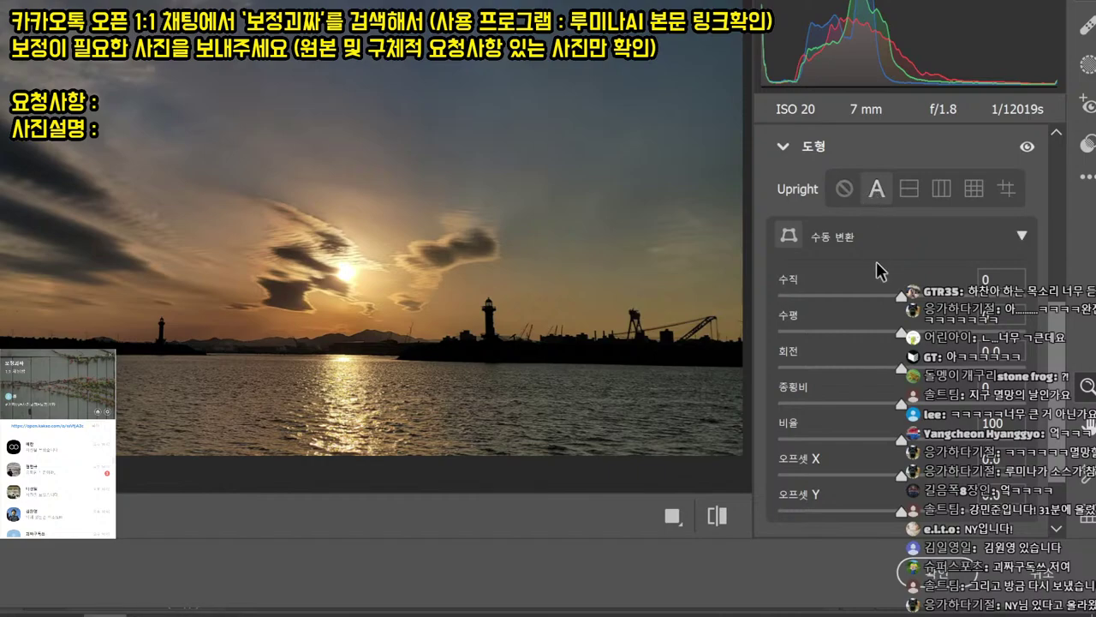
- Shape the point curve into an S with a raised black point, shadows at 41/43 and highlights at 194/210
{"action": "scroll", "coordinate": [891, 325], "scroll_direction": "up", "scroll_amount": 5}
{"action": "left_click", "coordinate": [783, 284]}
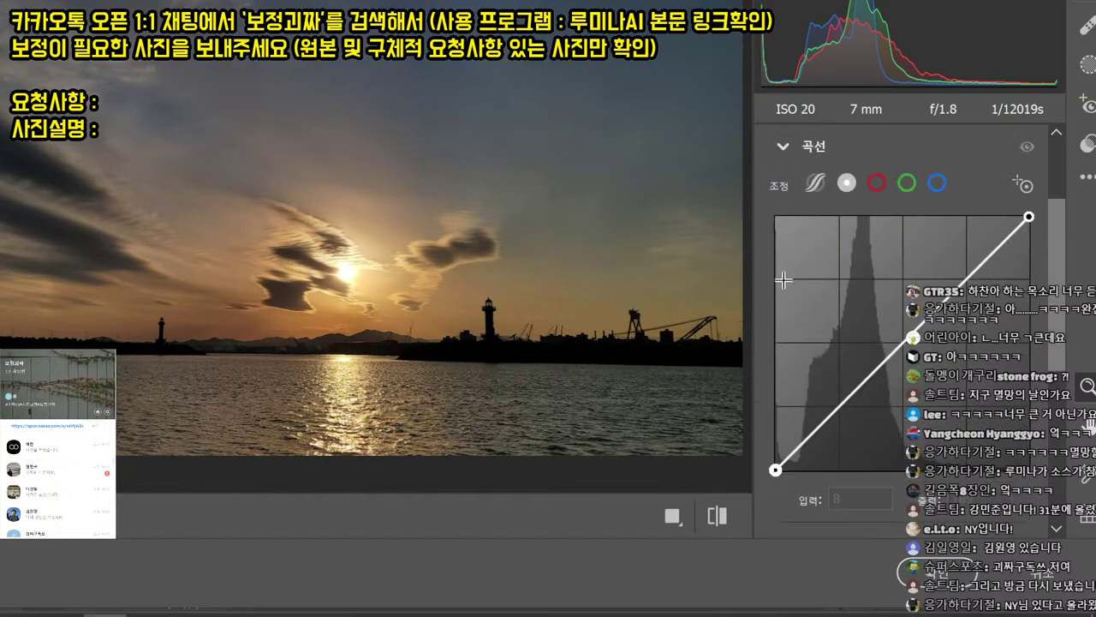
{"action": "left_click_drag", "start_coordinate": [775, 470], "coordinate": [775, 438]}
{"action": "left_click_drag", "start_coordinate": [810, 405], "coordinate": [819, 417]}
{"action": "left_click_drag", "start_coordinate": [906, 360], "coordinate": [911, 355]}
{"action": "left_click_drag", "start_coordinate": [967, 289], "coordinate": [969, 261]}
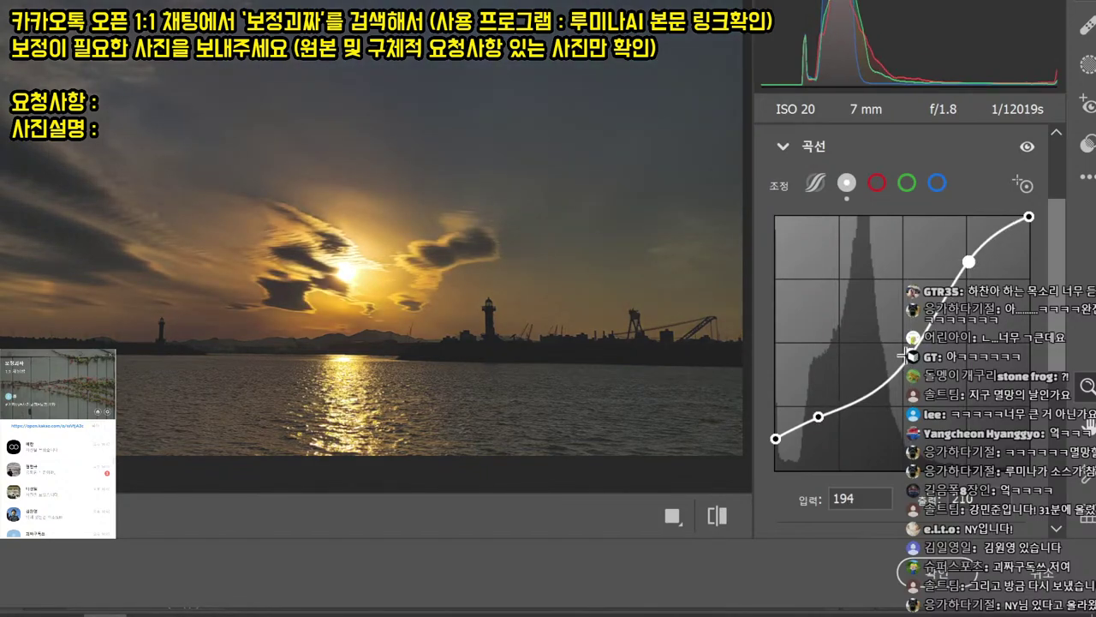
{"action": "left_click_drag", "start_coordinate": [910, 355], "coordinate": [902, 353]}
{"action": "left_click_drag", "start_coordinate": [819, 416], "coordinate": [817, 427]}
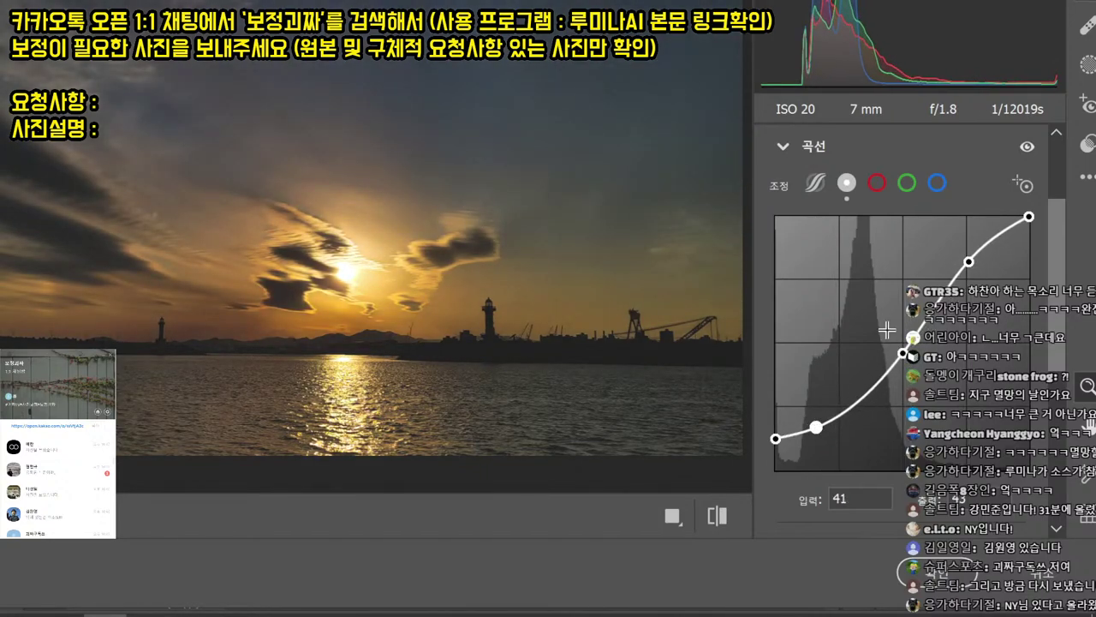
- In the Calibration settings, set the primary hues to red -36, green +16 and blue -9
{"action": "scroll", "coordinate": [811, 295], "scroll_direction": "down", "scroll_amount": 5}
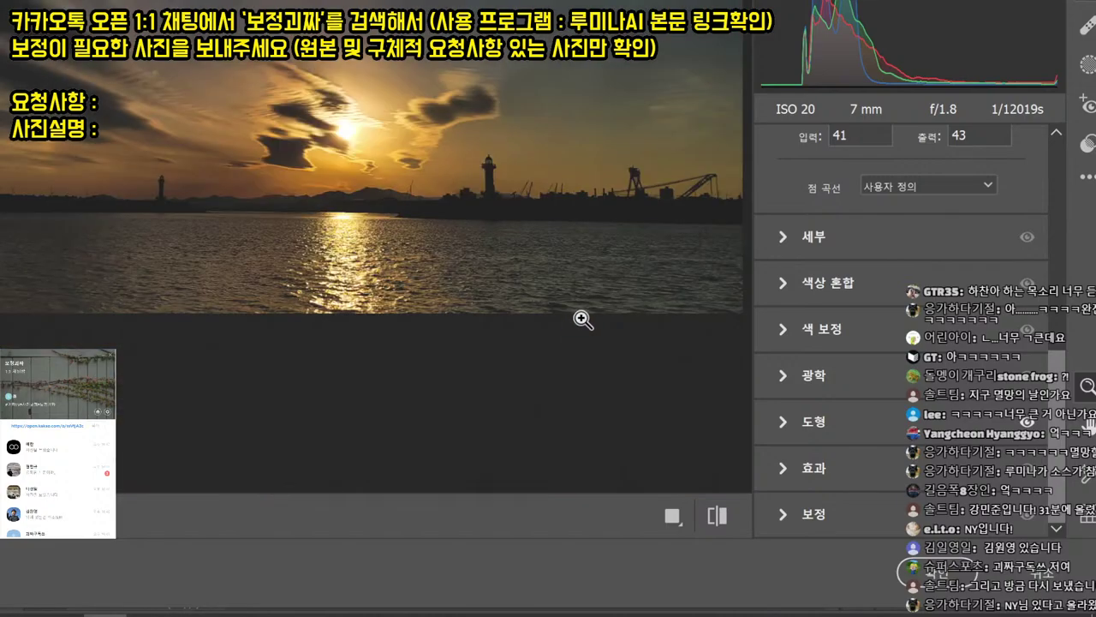
{"action": "left_click", "coordinate": [802, 499]}
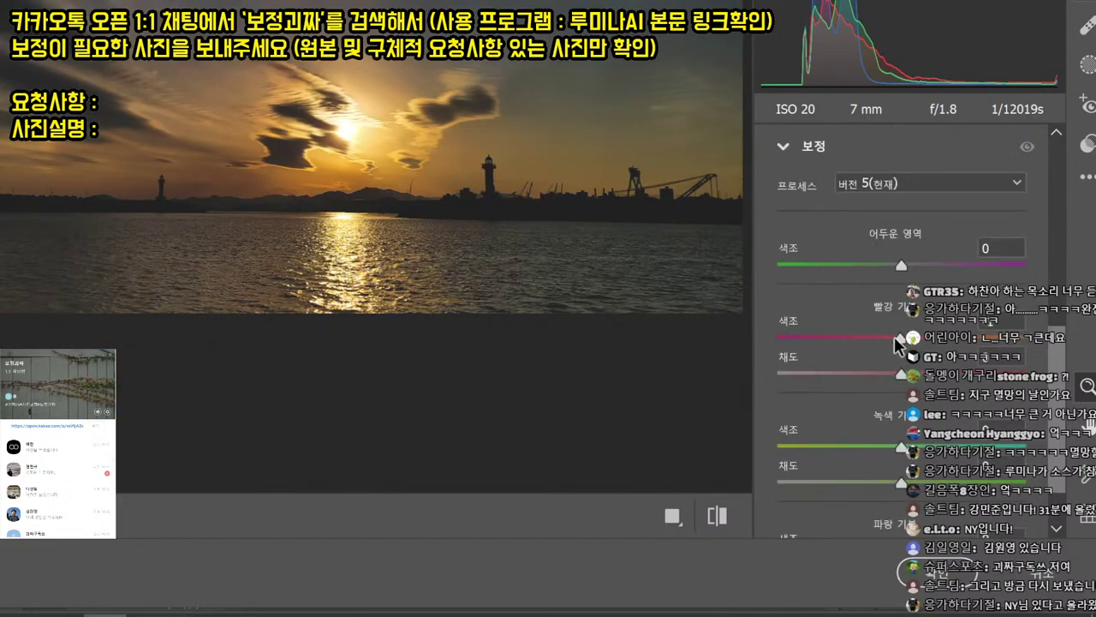
{"action": "left_click_drag", "start_coordinate": [931, 344], "coordinate": [857, 346]}
{"action": "left_click_drag", "start_coordinate": [901, 448], "coordinate": [846, 482]}
{"action": "scroll", "coordinate": [854, 357], "scroll_direction": "down", "scroll_amount": 2}
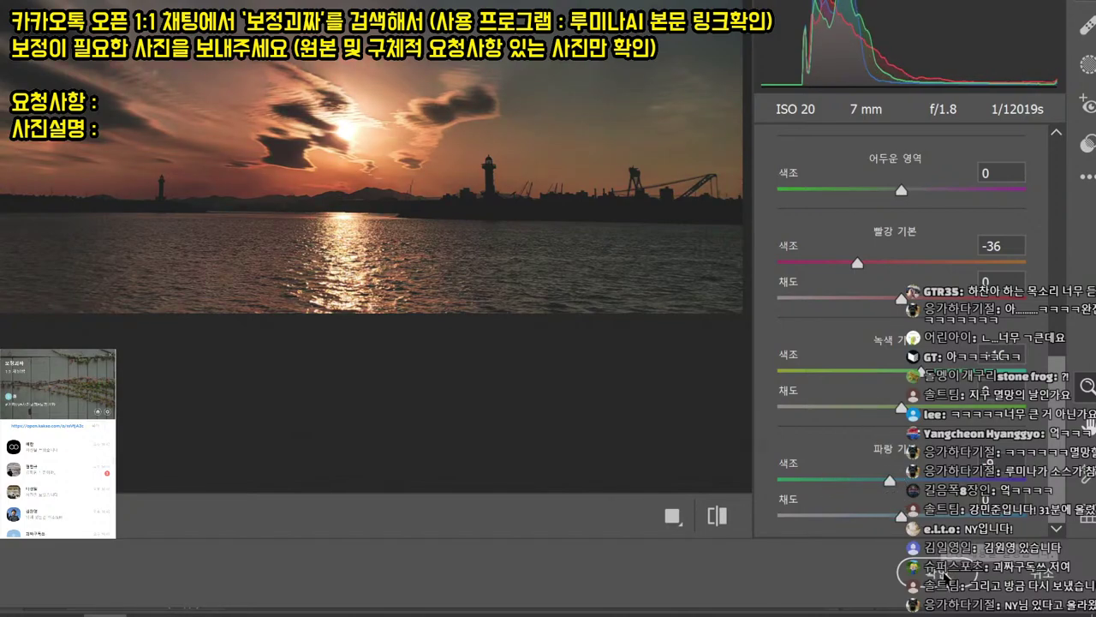
- Apply the Camera Raw edits, then save and close the harbour photo
{"action": "left_click", "coordinate": [925, 572]}
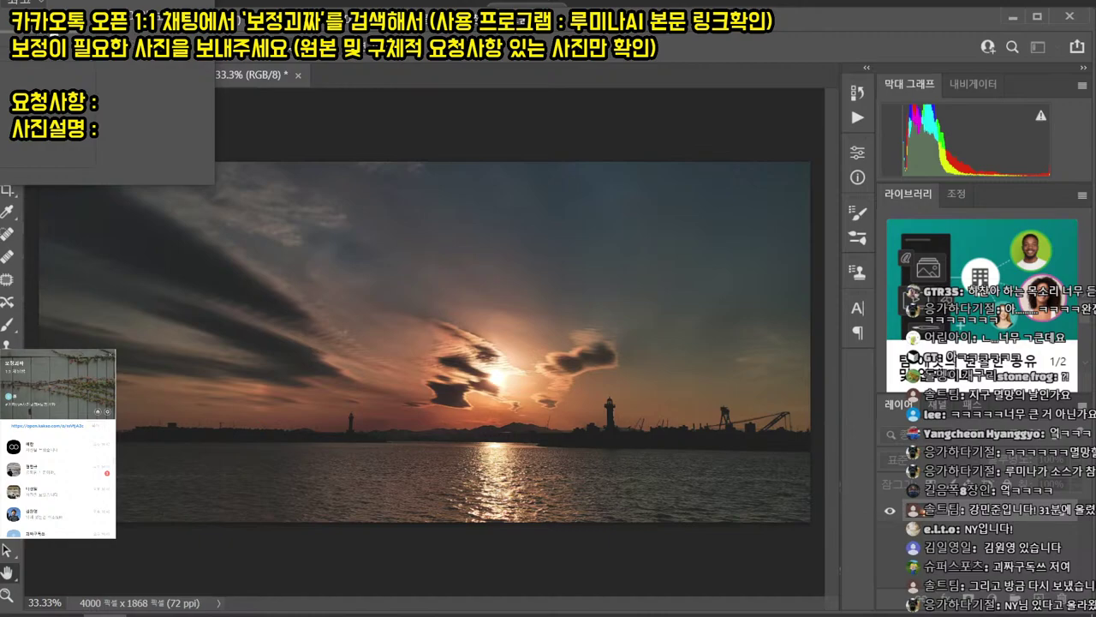
{"action": "key", "text": "Return"}
{"action": "middle_click", "coordinate": [240, 75]}
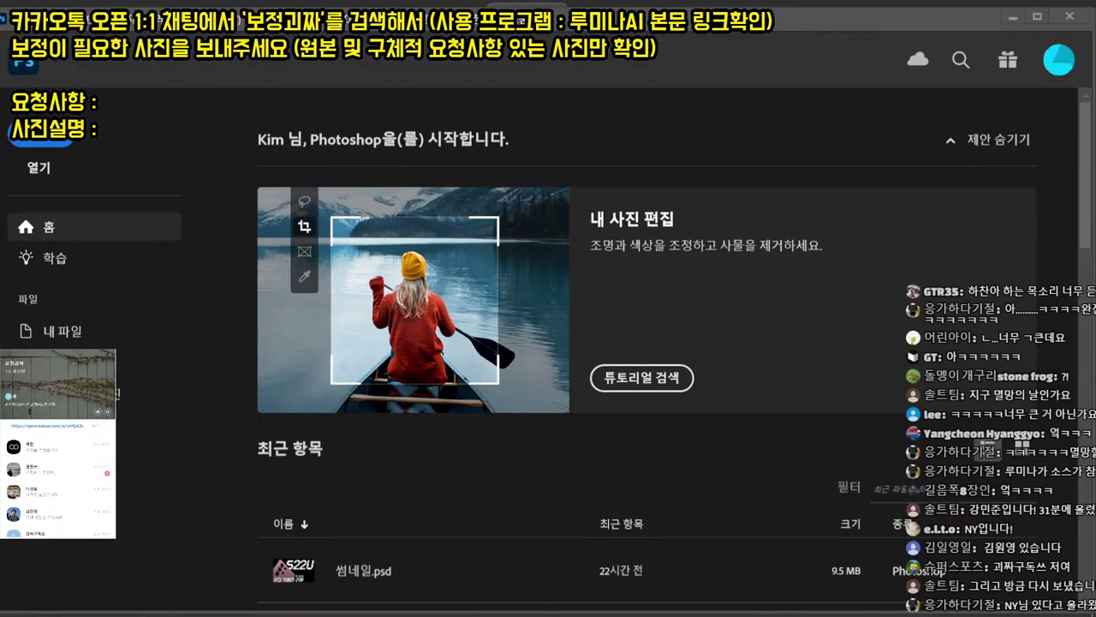
- Save the riverside sunset photo from the chat that asks for a bird and some clouds, and close the chat
{"action": "left_click_drag", "start_coordinate": [0, 18], "coordinate": [94, 17]}
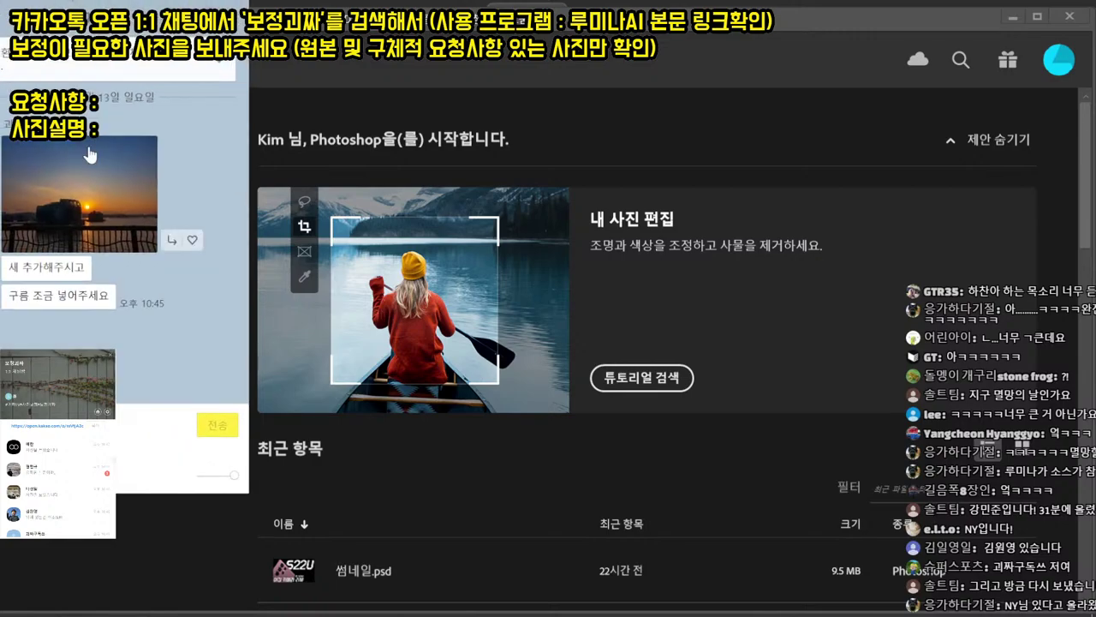
{"action": "left_click", "coordinate": [88, 185]}
{"action": "left_click_drag", "start_coordinate": [0, 10], "coordinate": [626, 10]}
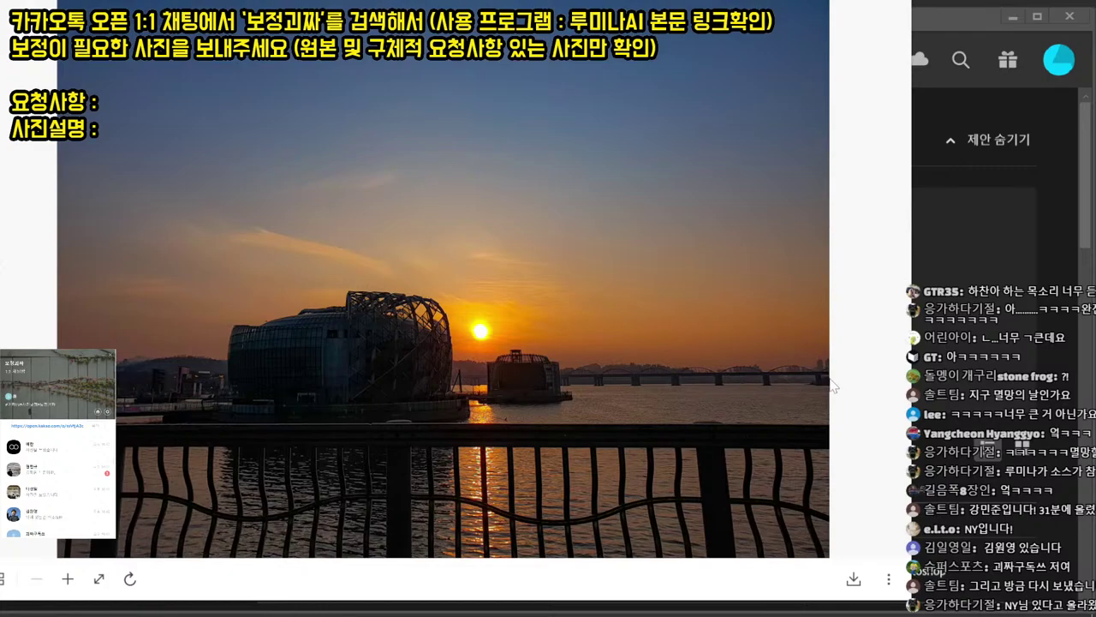
{"action": "left_click", "coordinate": [854, 584]}
{"action": "key", "text": "Return"}
{"action": "key", "text": "Escape"}
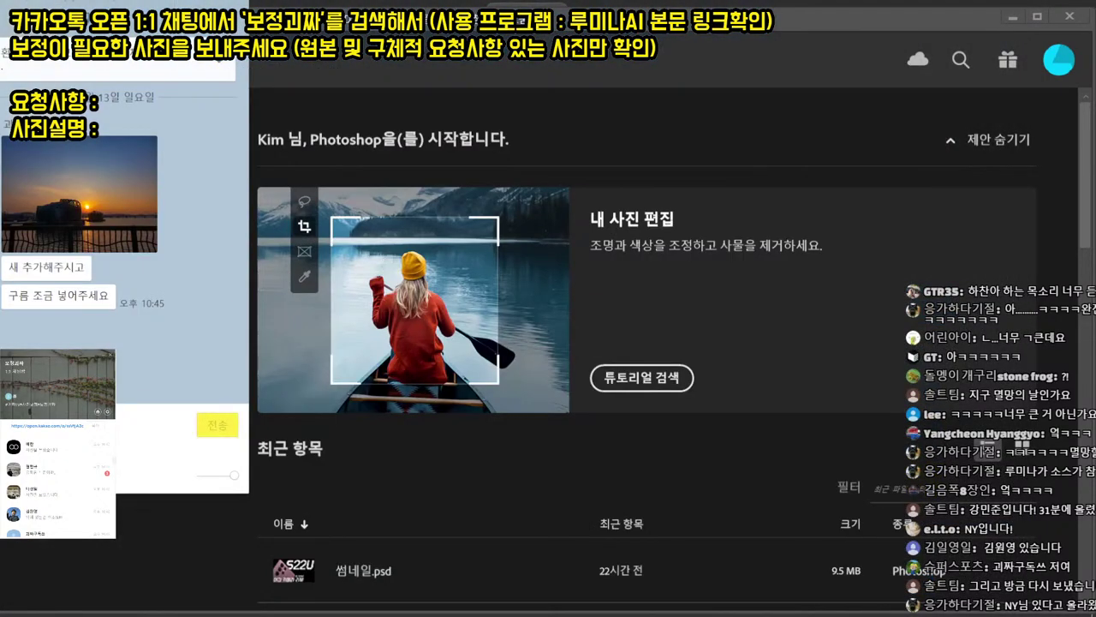
{"action": "key", "text": "Escape"}
- Switch to Luminar AI and open the riverside sunset photo KakaoTalk_20220213_224503687.jpg
{"action": "left_click", "coordinate": [65, 615]}
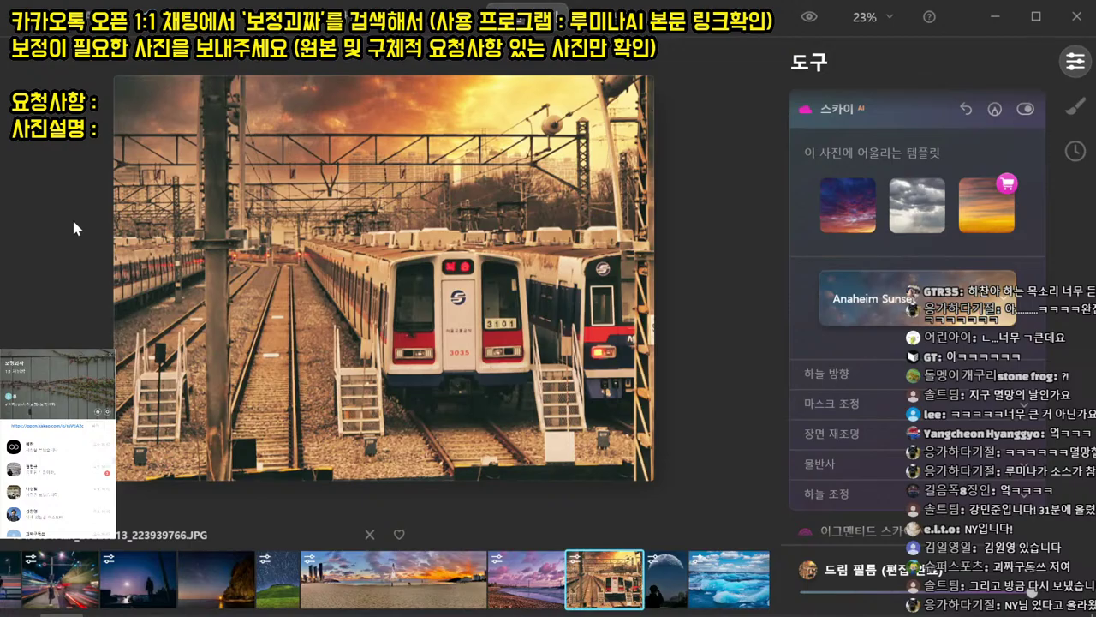
{"action": "key", "text": "ctrl+o"}
{"action": "scroll", "coordinate": [784, 270], "scroll_direction": "down", "scroll_amount": 2}
{"action": "left_click", "coordinate": [795, 283]}
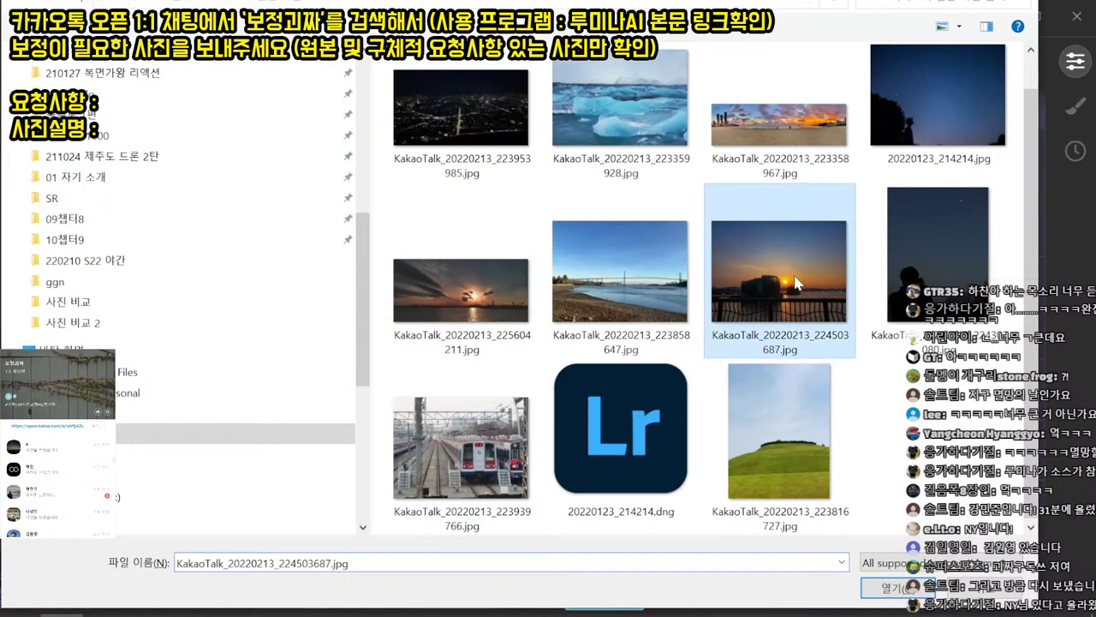
{"action": "double_click", "coordinate": [795, 282]}
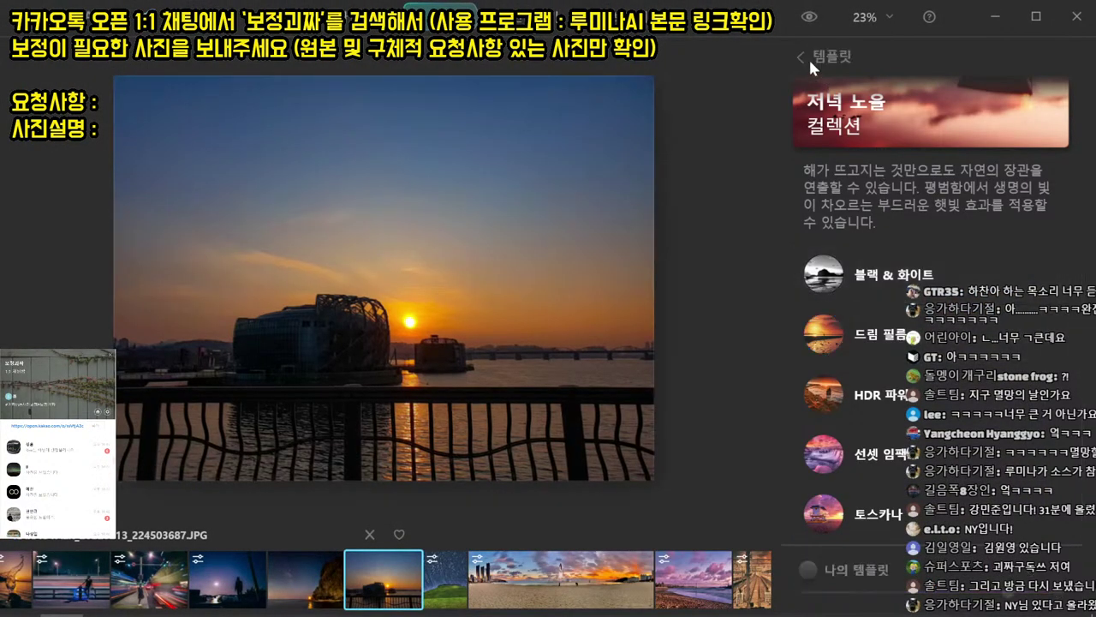
- Add the Eagle 1 object to the riverside sunset's sky using Augmented Sky
{"action": "left_click", "coordinate": [808, 60]}
{"action": "scroll", "coordinate": [808, 261], "scroll_direction": "down", "scroll_amount": 2}
{"action": "left_click", "coordinate": [514, 15]}
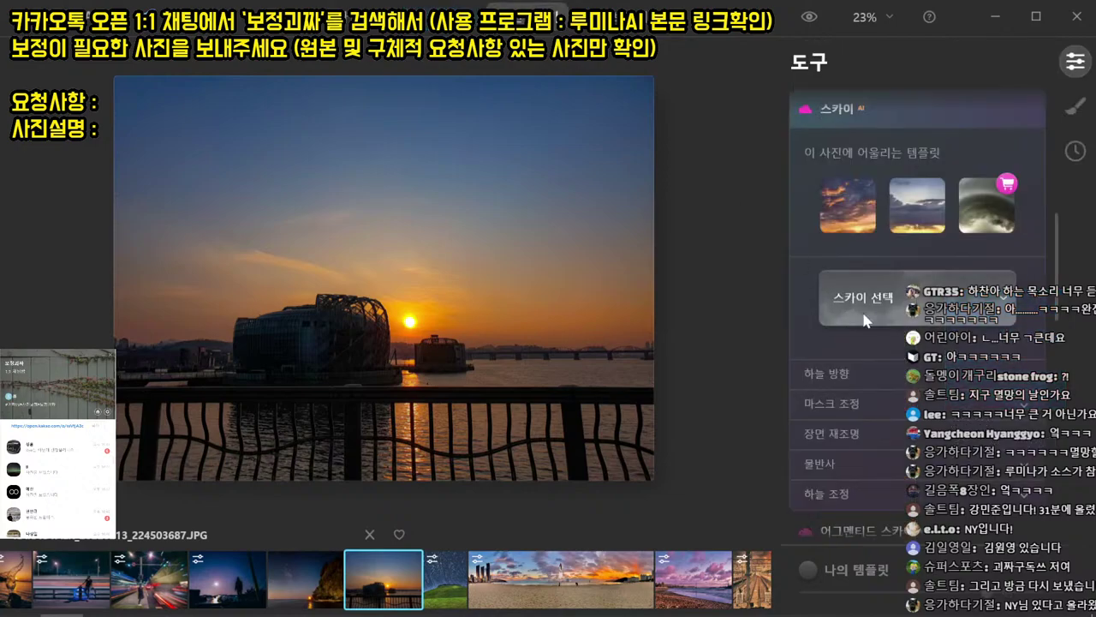
{"action": "scroll", "coordinate": [865, 321], "scroll_direction": "down", "scroll_amount": 3}
{"action": "left_click", "coordinate": [882, 325]}
{"action": "left_click", "coordinate": [890, 193]}
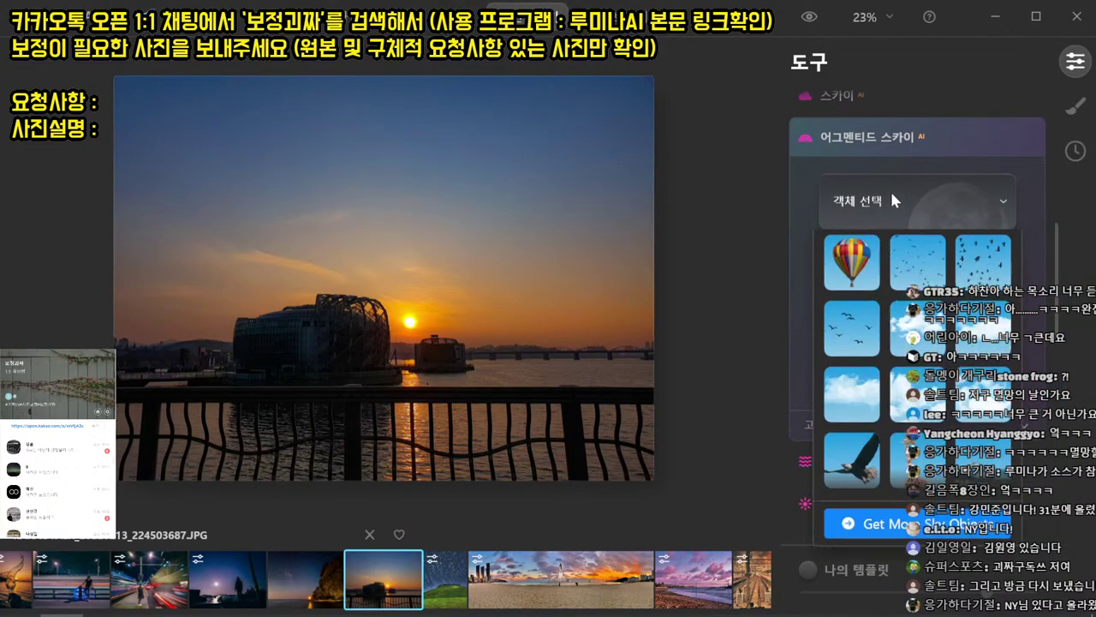
{"action": "left_click", "coordinate": [853, 497]}
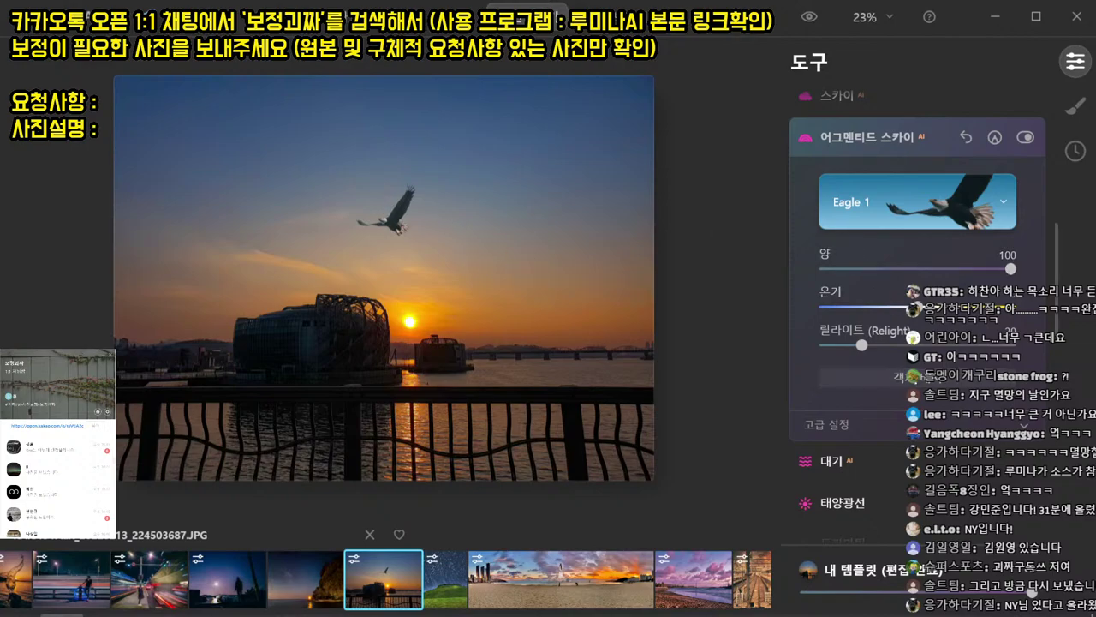
- Enlarge the eagle until it spans much of the picture and position it in the sky above the sunset
{"action": "left_click", "coordinate": [926, 378]}
{"action": "left_click_drag", "start_coordinate": [429, 246], "coordinate": [859, 526]}
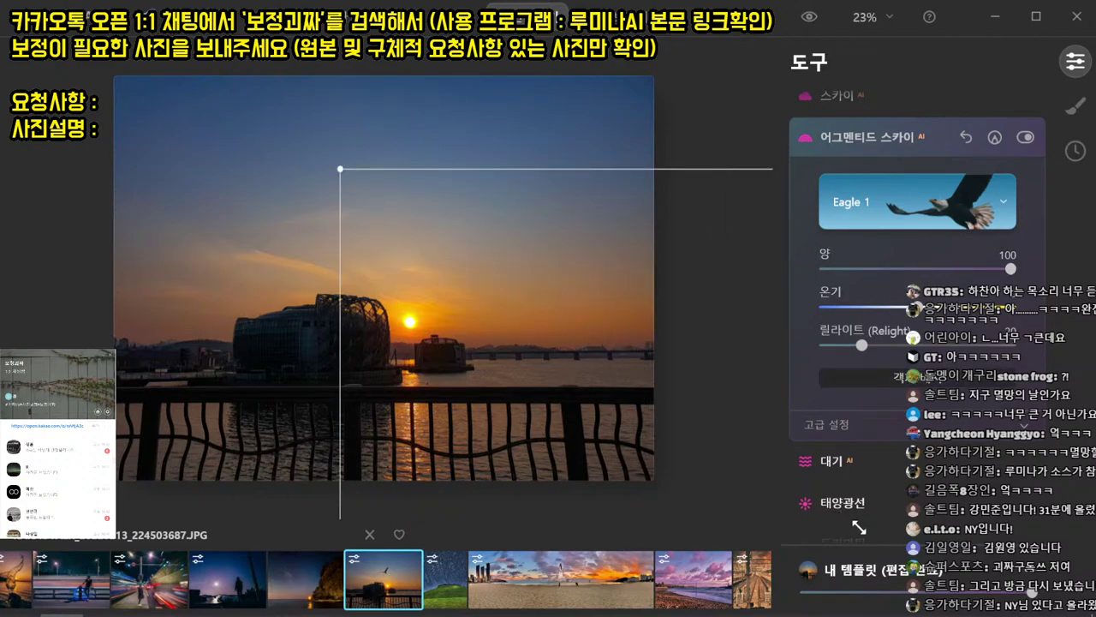
{"action": "left_click_drag", "start_coordinate": [613, 403], "coordinate": [463, 143]}
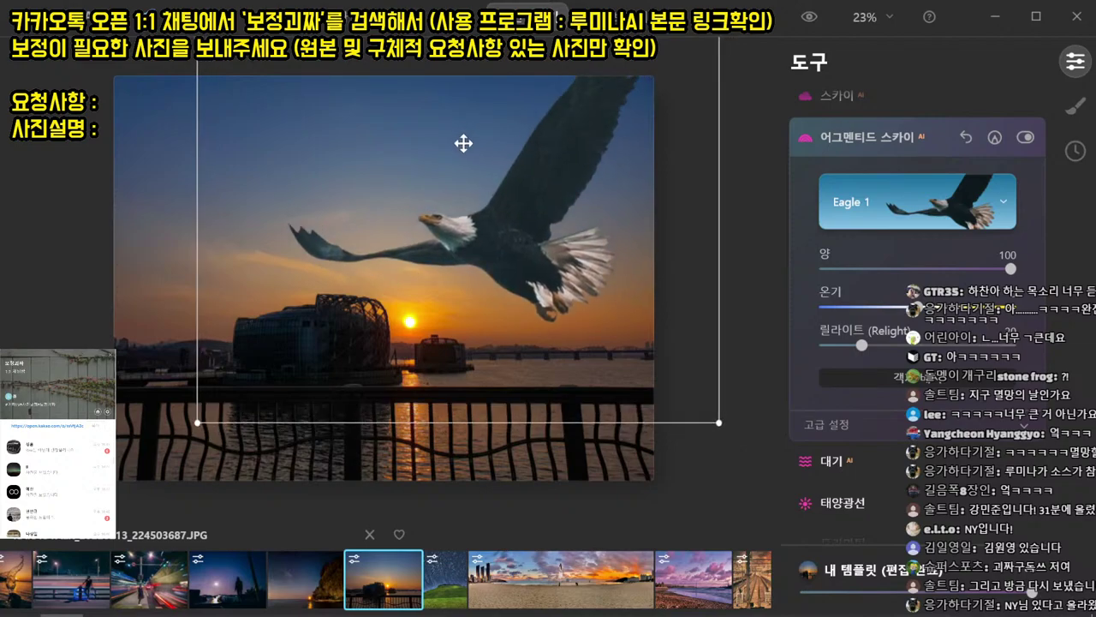
{"action": "scroll", "coordinate": [813, 418], "scroll_direction": "down", "scroll_amount": 2}
{"action": "left_click", "coordinate": [813, 418]}
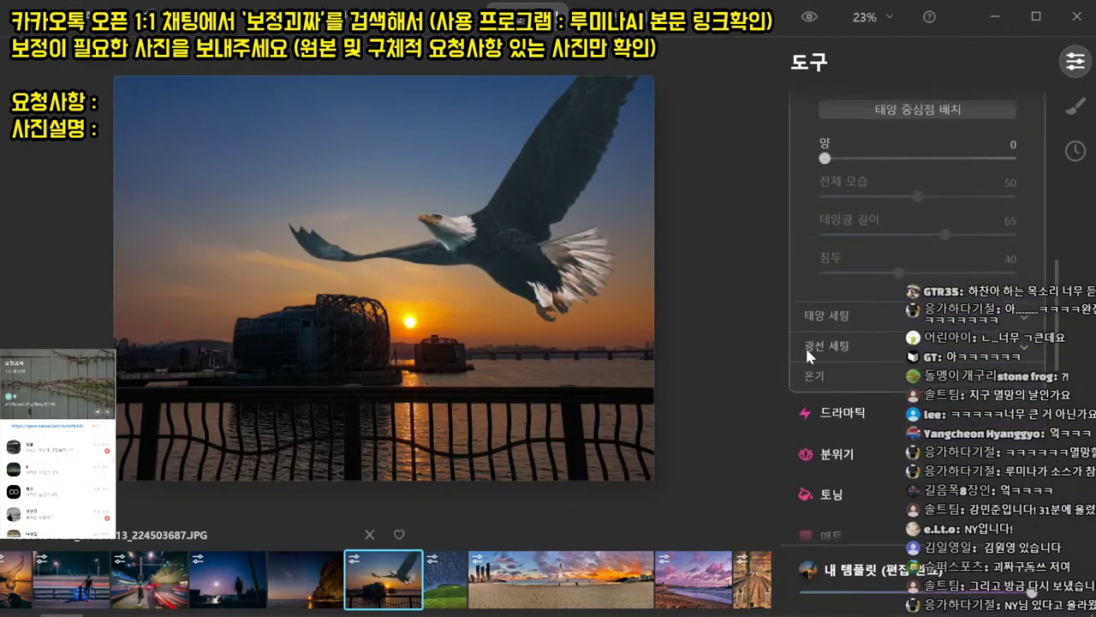
- Export the sunset photo with the eagle, then save the brick sidewalk photo received in the chat
{"action": "key", "text": "ctrl+shift+e"}
{"action": "key", "text": "Return"}
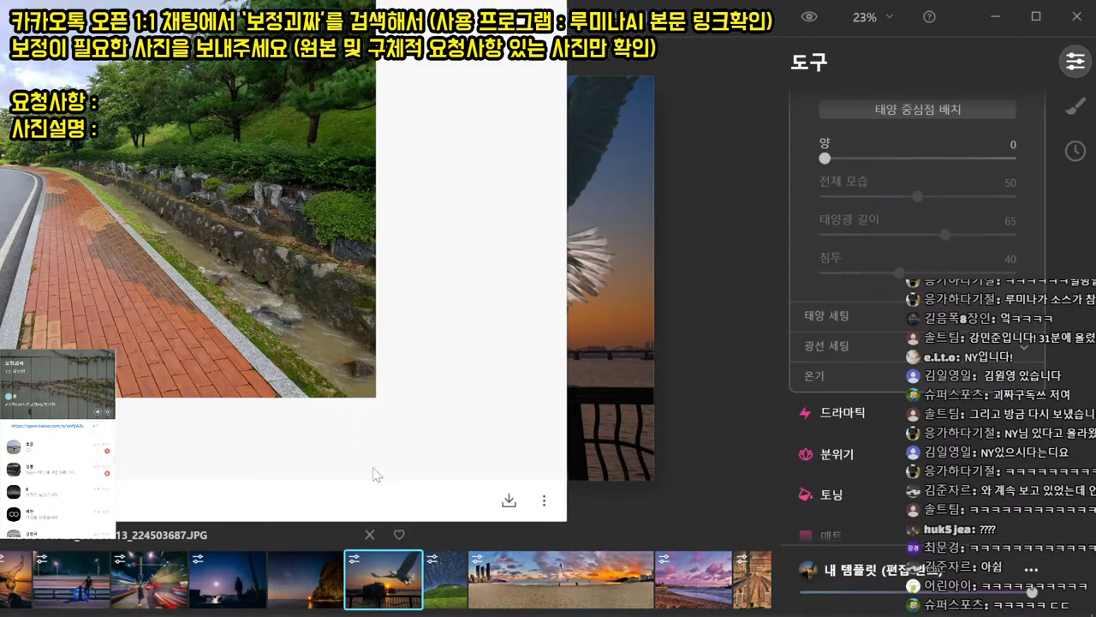
{"action": "left_click", "coordinate": [509, 500]}
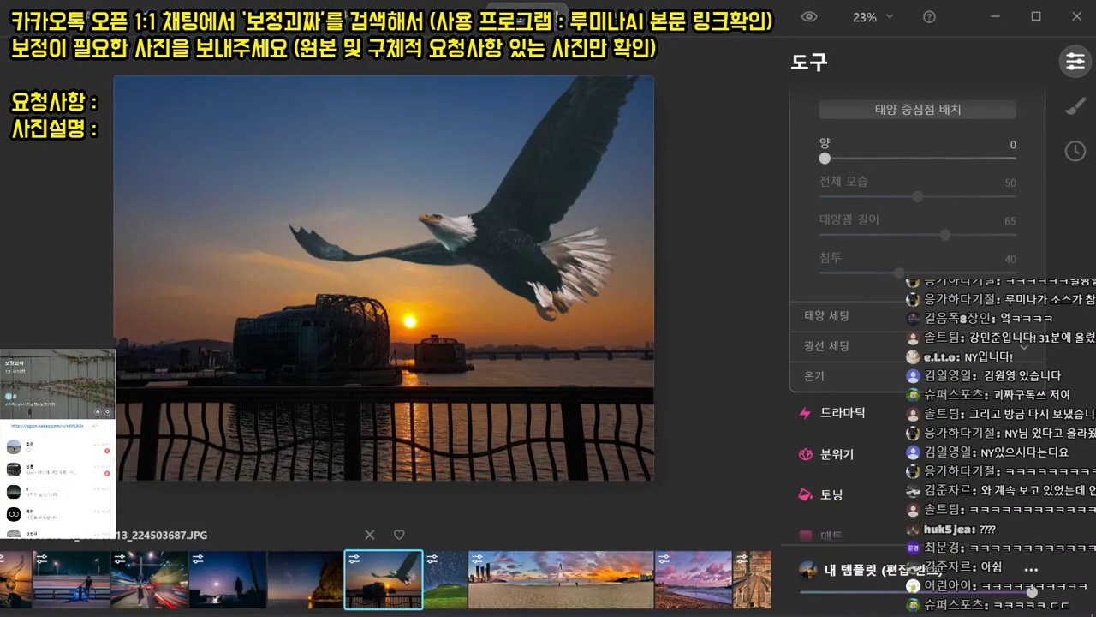
- Open the brick sidewalk photo KakaoTalk_20220213_224542564.jpg for editing
{"action": "left_click", "coordinate": [122, 155]}
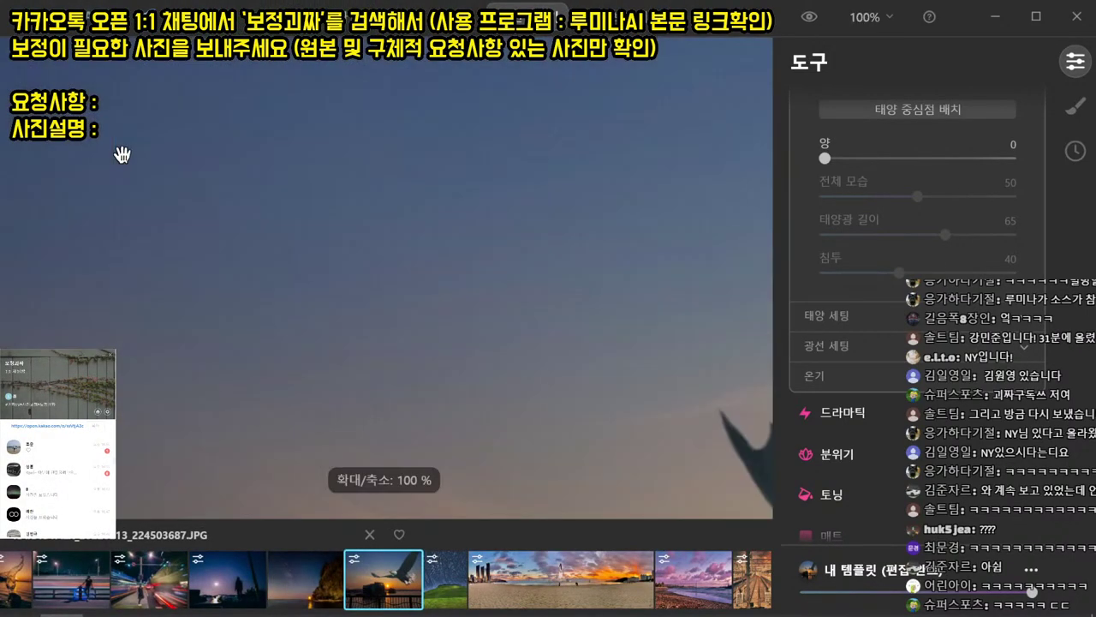
{"action": "key", "text": "ctrl+o"}
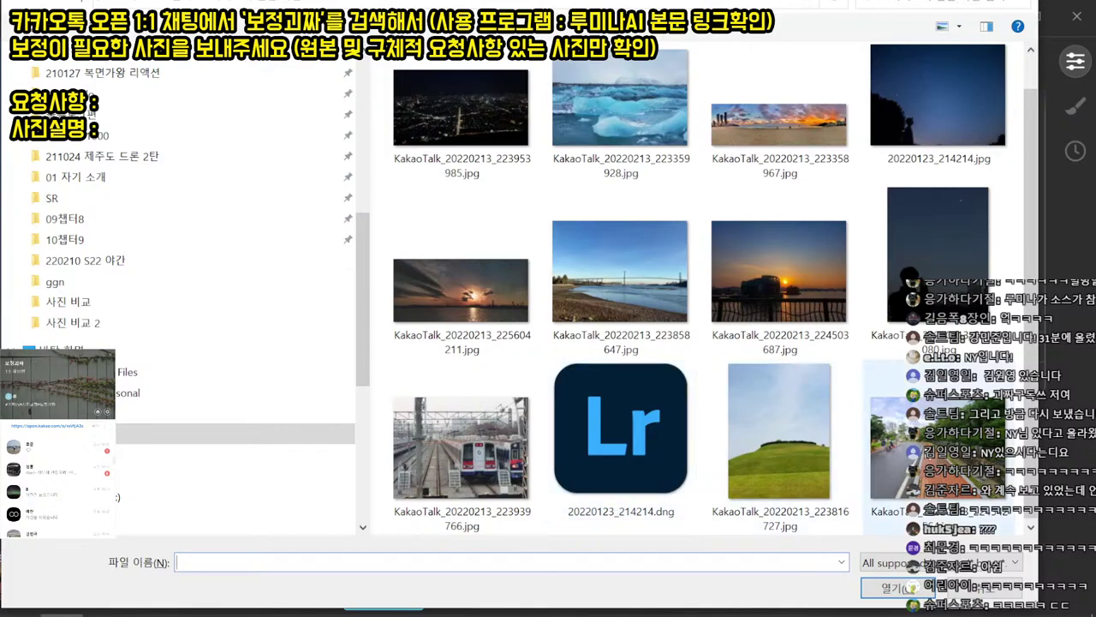
{"action": "double_click", "coordinate": [936, 450]}
{"action": "scroll", "coordinate": [854, 199], "scroll_direction": "up", "scroll_amount": 5}
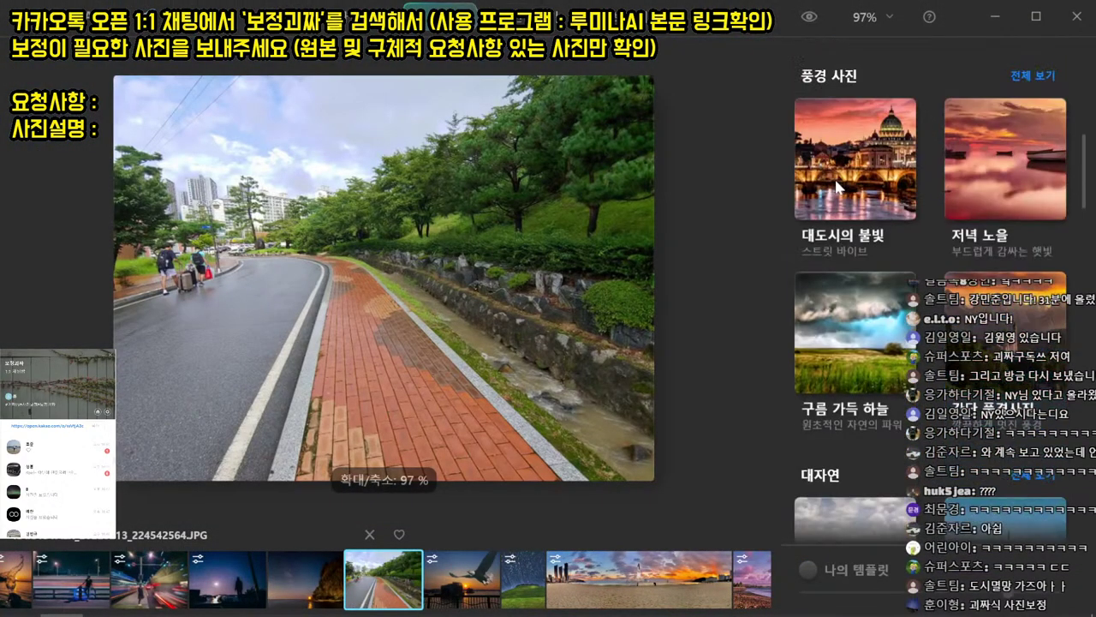
- Apply the 글래머러스 template from the landscape collection to the sidewalk photo and export the result
{"action": "left_click", "coordinate": [1000, 187]}
{"action": "scroll", "coordinate": [901, 401], "scroll_direction": "down", "scroll_amount": 1}
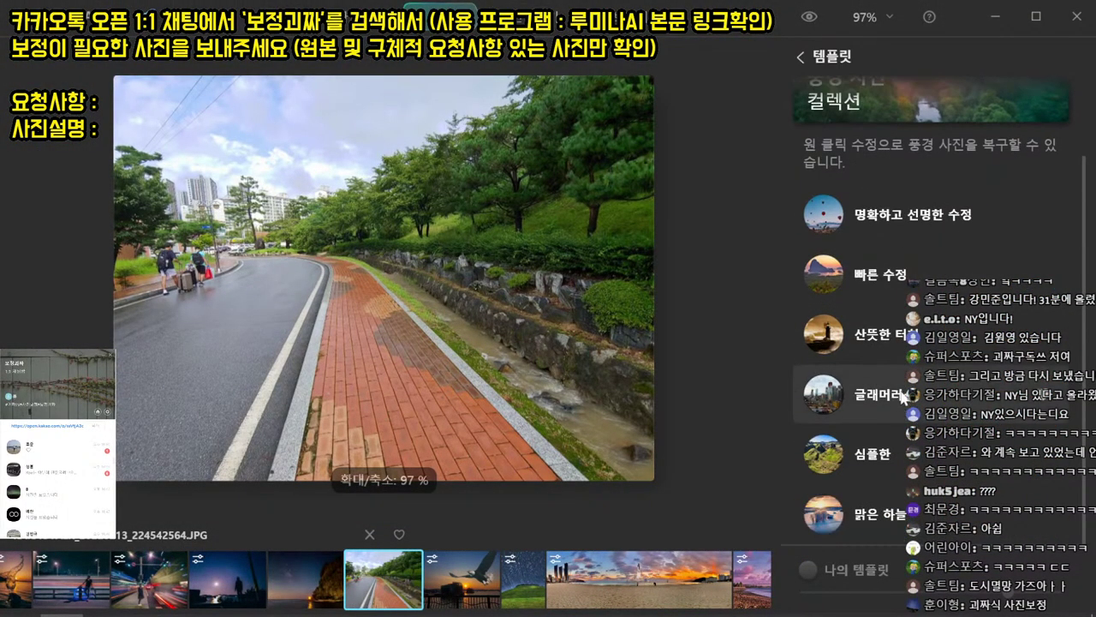
{"action": "left_click", "coordinate": [890, 398]}
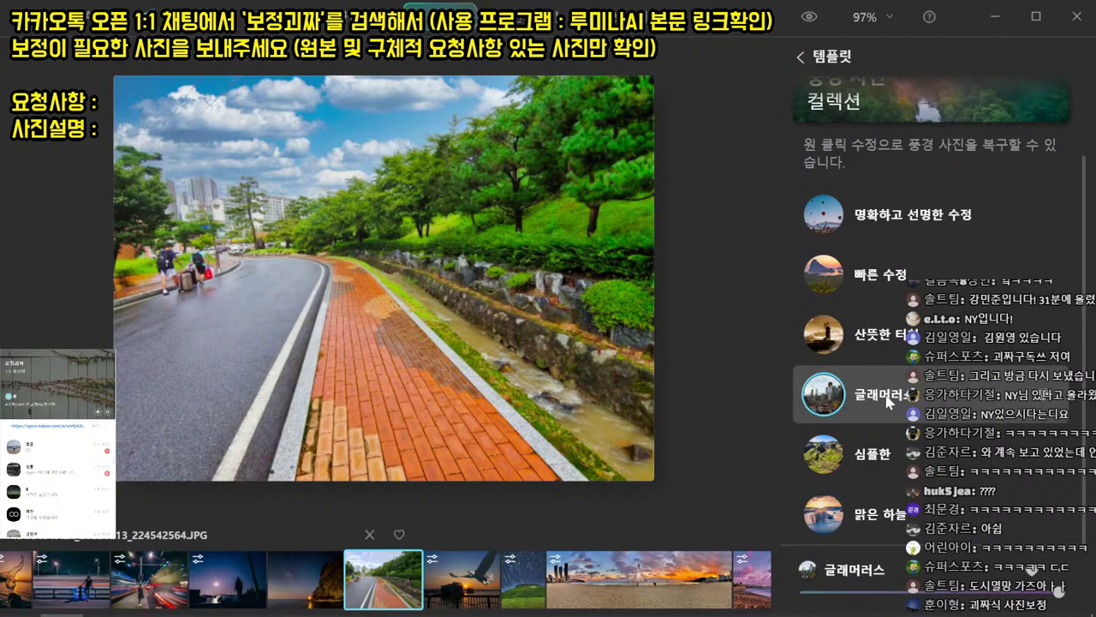
{"action": "left_click", "coordinate": [810, 21]}
{"action": "key", "text": "ctrl+shift+e"}
{"action": "key", "text": "Return"}
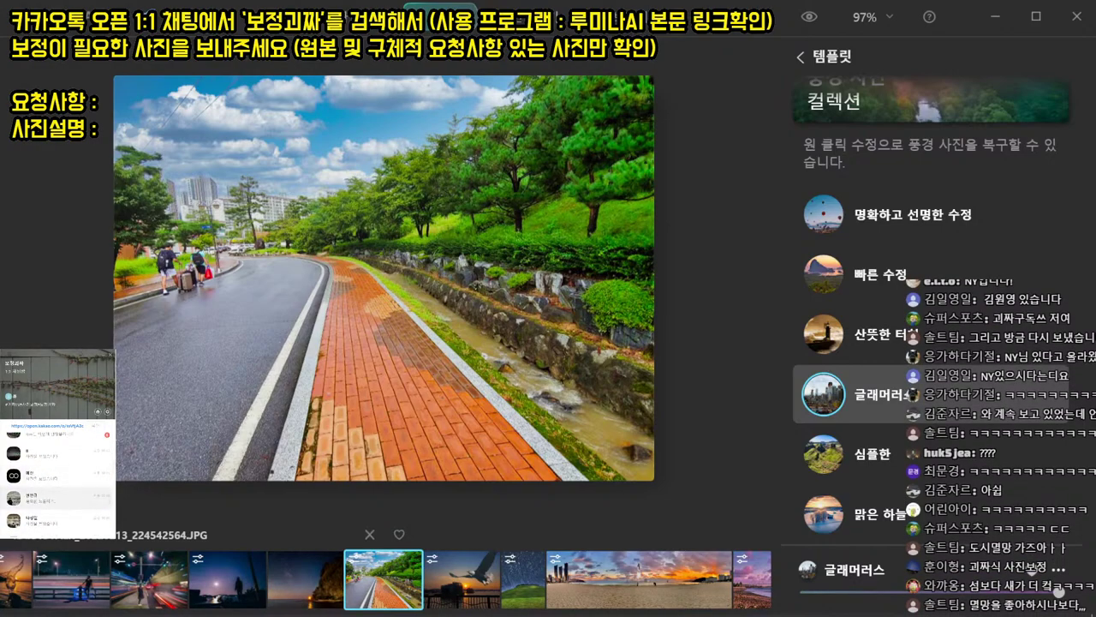
- Read the chat requests for the football team photo, the starry night photo and DSC_0336.NEF
{"action": "left_click_drag", "start_coordinate": [265, 0], "coordinate": [154, 83]}
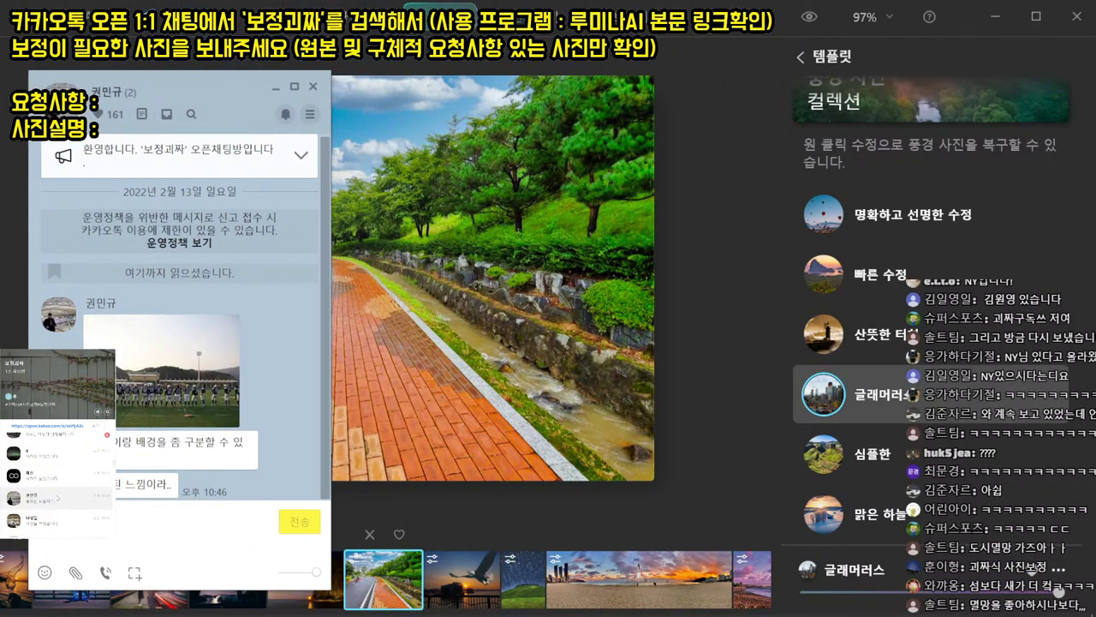
{"action": "left_click_drag", "start_coordinate": [557, 0], "coordinate": [448, 70]}
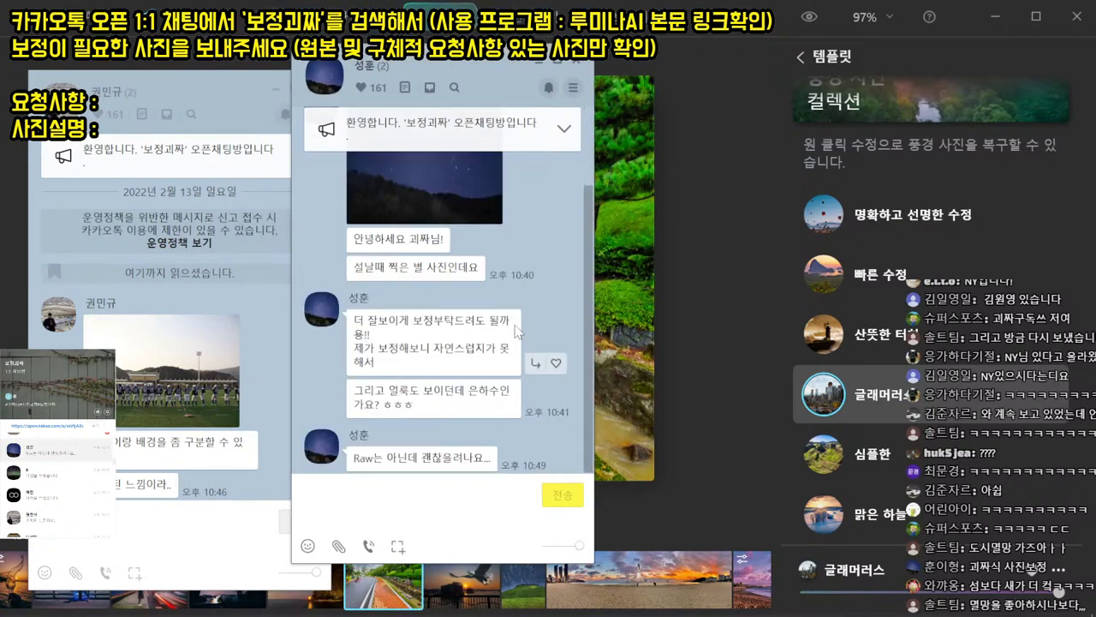
{"action": "scroll", "coordinate": [432, 314], "scroll_direction": "up", "scroll_amount": 1}
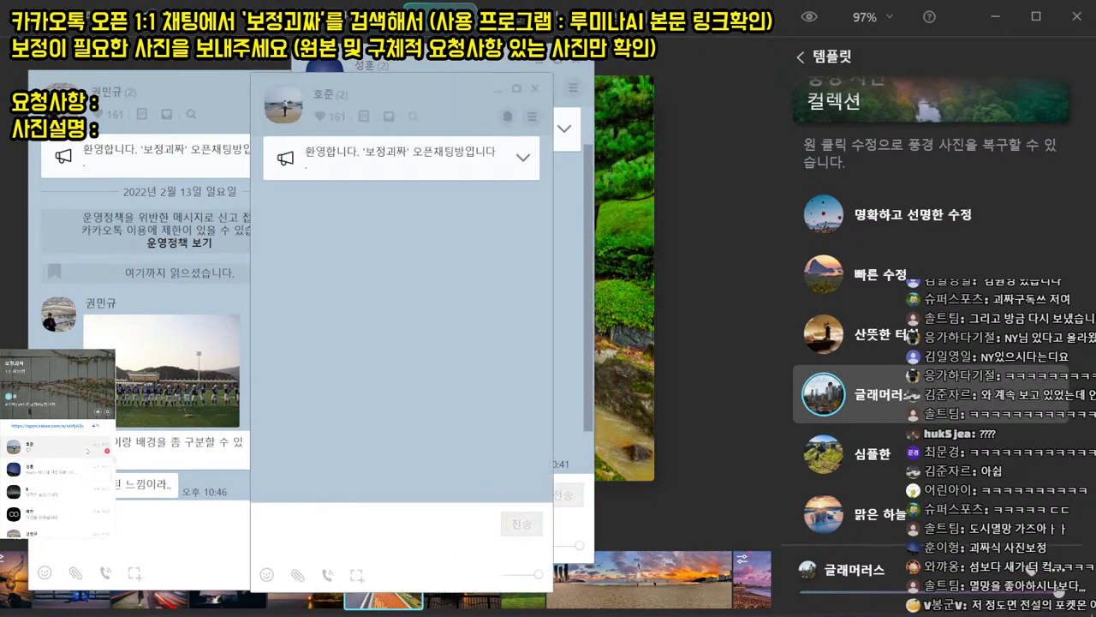
{"action": "left_click", "coordinate": [390, 380]}
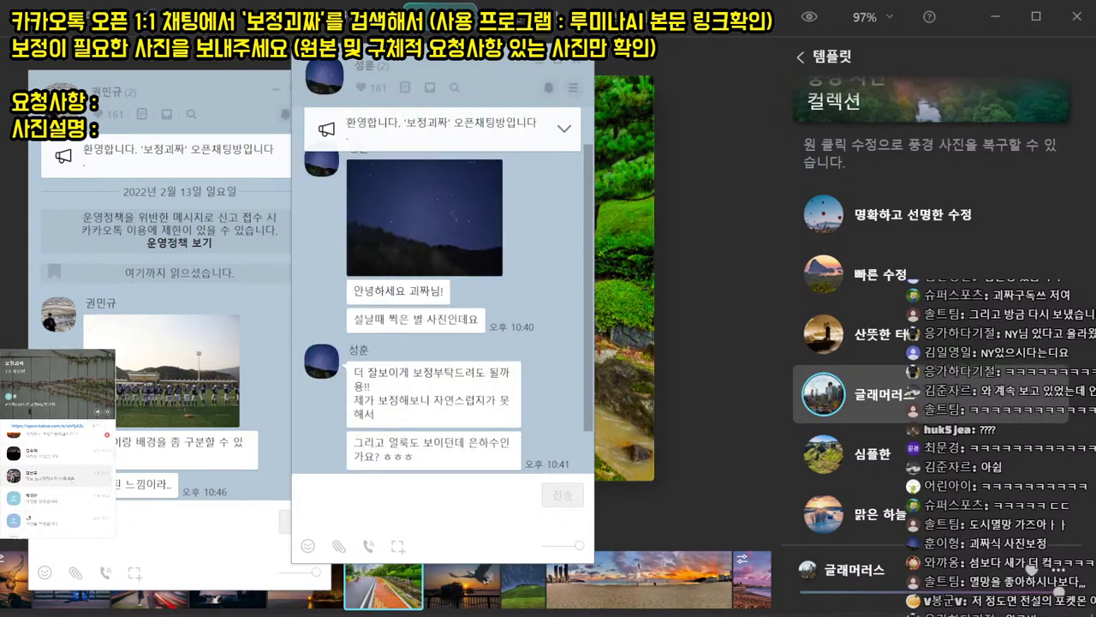
{"action": "left_click_drag", "start_coordinate": [656, 32], "coordinate": [670, 90]}
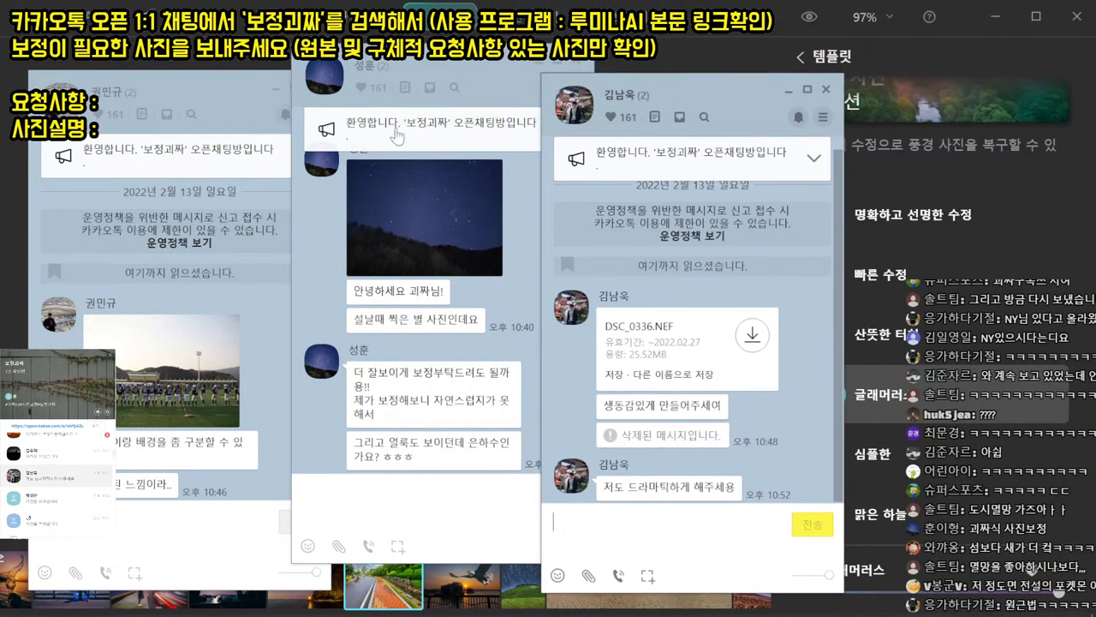
- Move the football team chat aside and read the requests for the food tray photo and 20210314_153849.dng
{"action": "left_click_drag", "start_coordinate": [197, 93], "coordinate": [198, 0]}
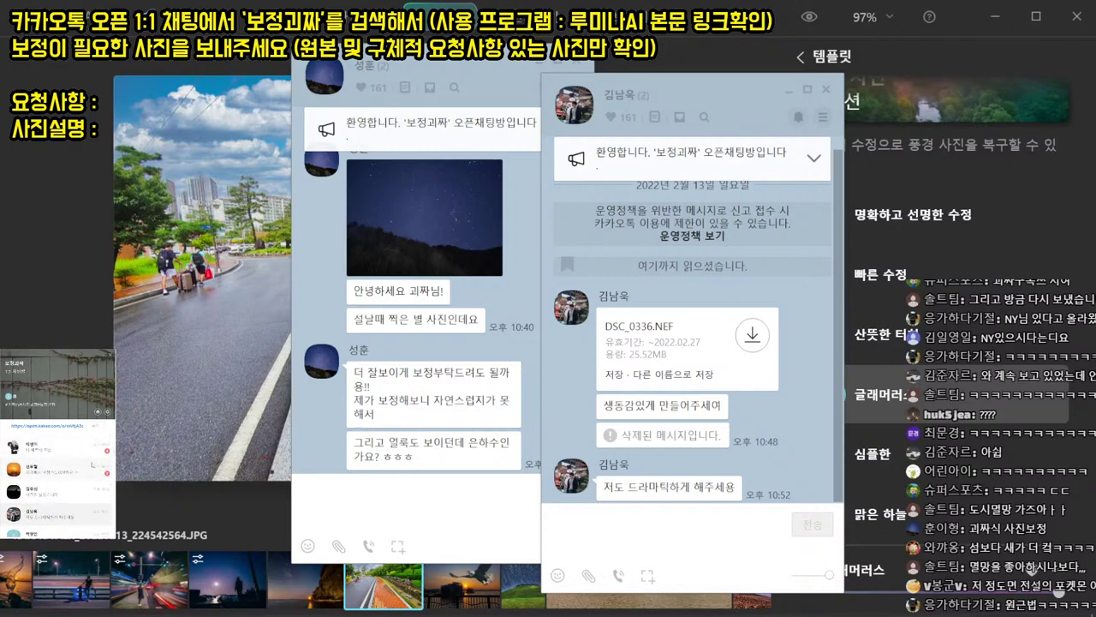
{"action": "left_click_drag", "start_coordinate": [309, 0], "coordinate": [128, 113]}
{"action": "double_click", "coordinate": [53, 452]}
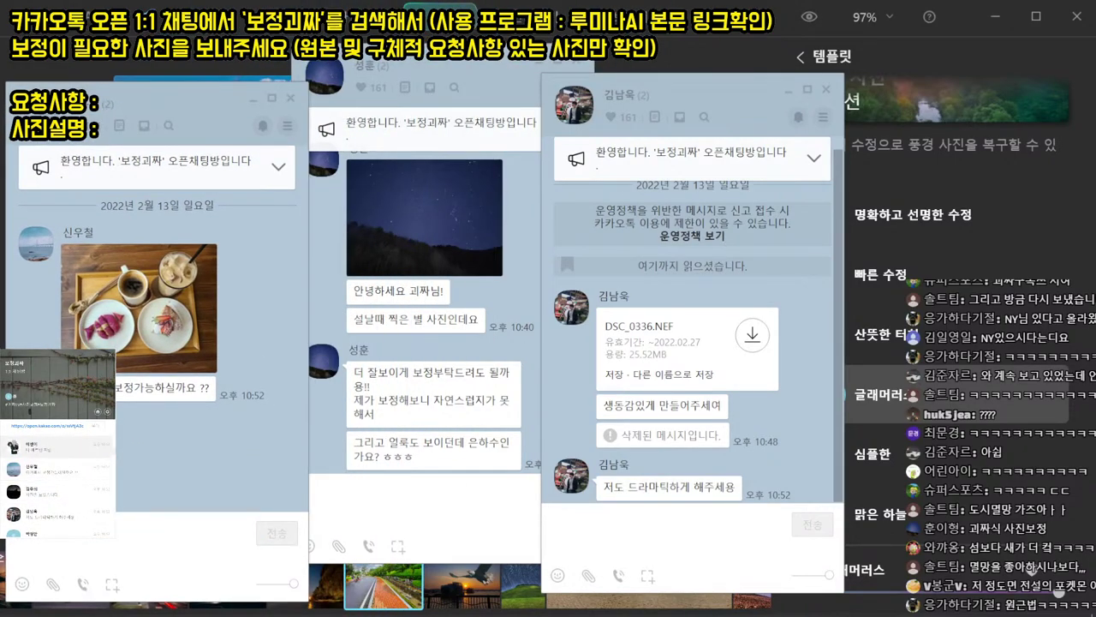
{"action": "left_click_drag", "start_coordinate": [934, 0], "coordinate": [861, 116]}
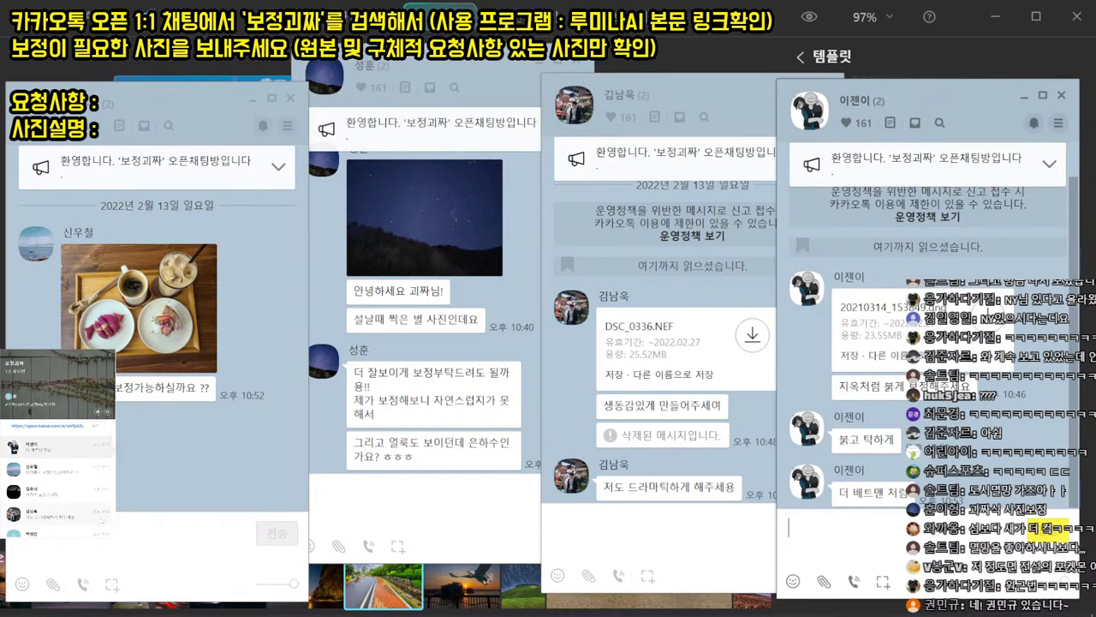
- Review the DSC_0336.NEF and 20210314_153849.dng requests again and move all the chat windows out of the way
{"action": "left_click_drag", "start_coordinate": [421, 66], "coordinate": [0, 70]}
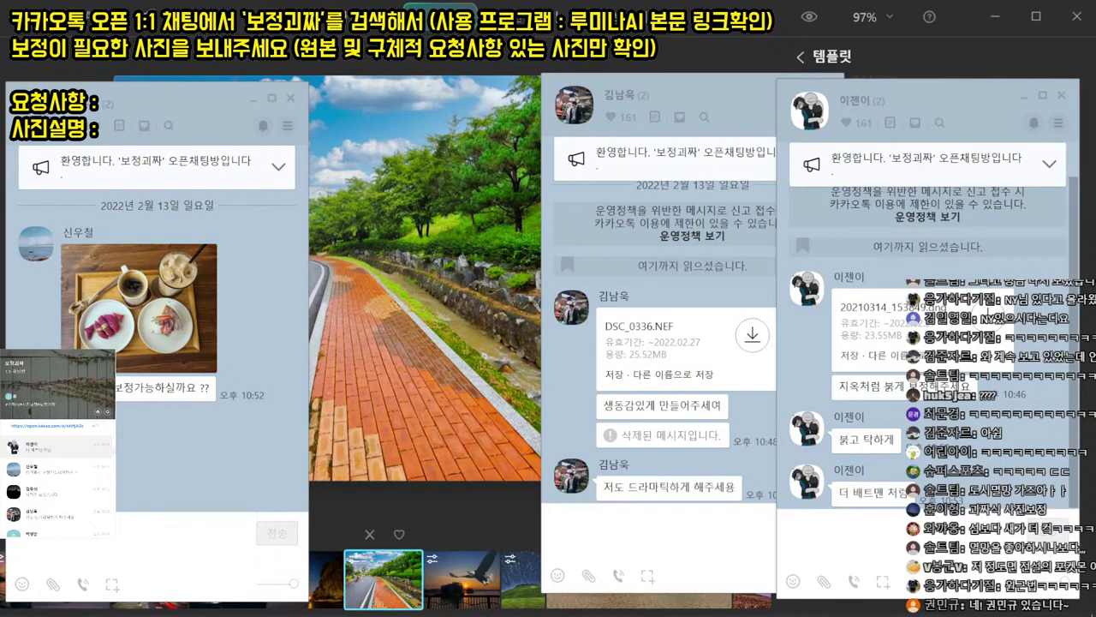
{"action": "left_click_drag", "start_coordinate": [611, 94], "coordinate": [365, 93]}
{"action": "left_click_drag", "start_coordinate": [197, 94], "coordinate": [0, 98]}
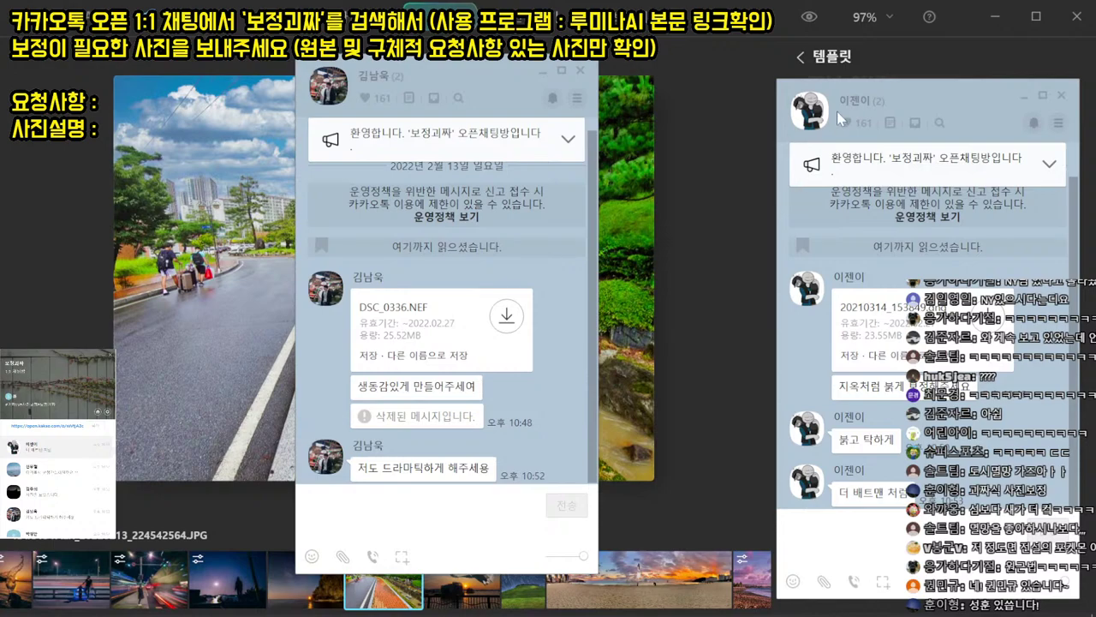
{"action": "left_click_drag", "start_coordinate": [847, 109], "coordinate": [681, 93]}
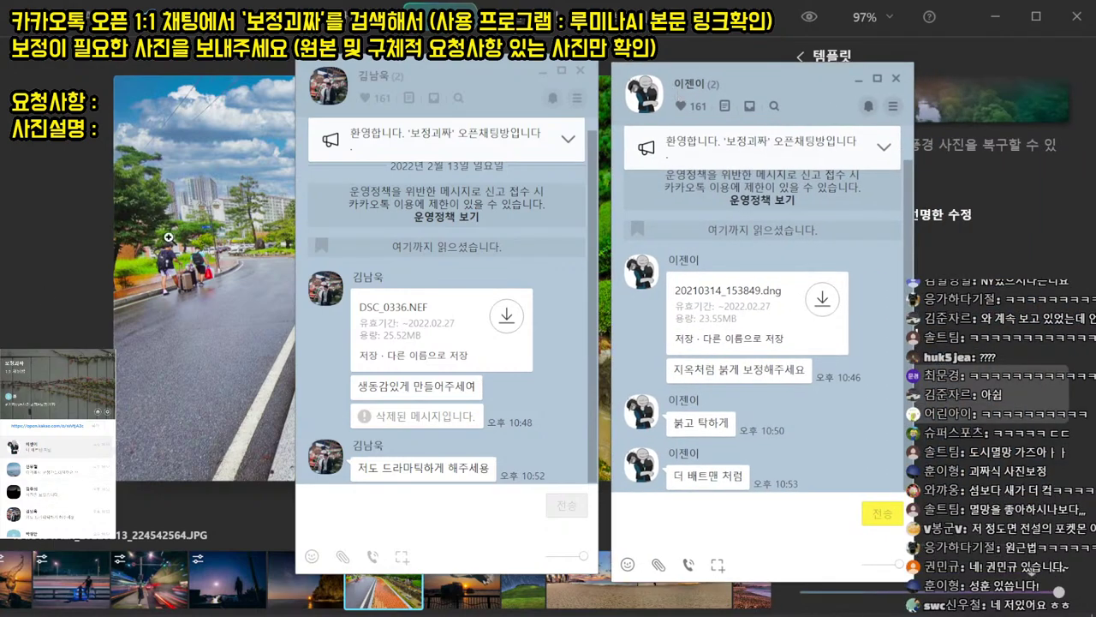
{"action": "left_click_drag", "start_coordinate": [404, 78], "coordinate": [0, 81]}
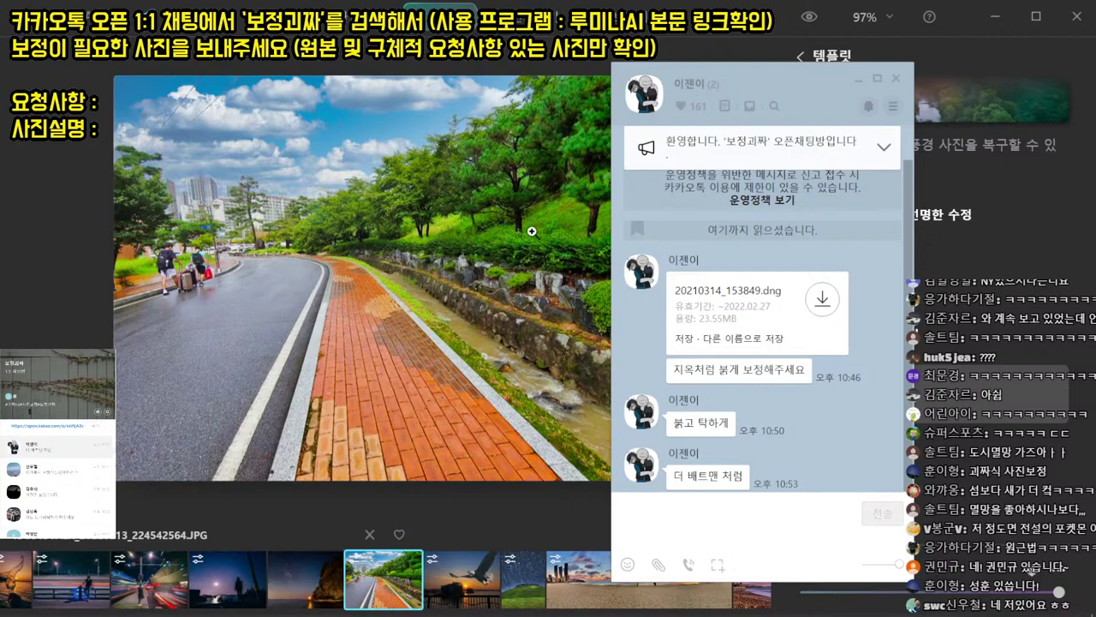
{"action": "left_click_drag", "start_coordinate": [733, 93], "coordinate": [432, 31]}
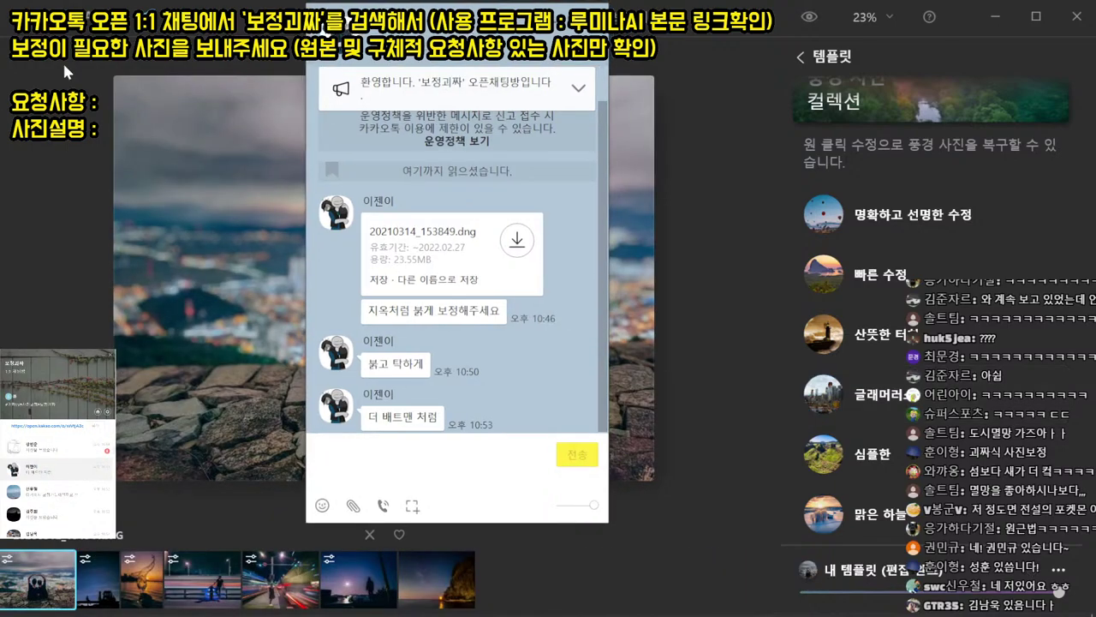
{"action": "left_click_drag", "start_coordinate": [431, 29], "coordinate": [0, 0]}
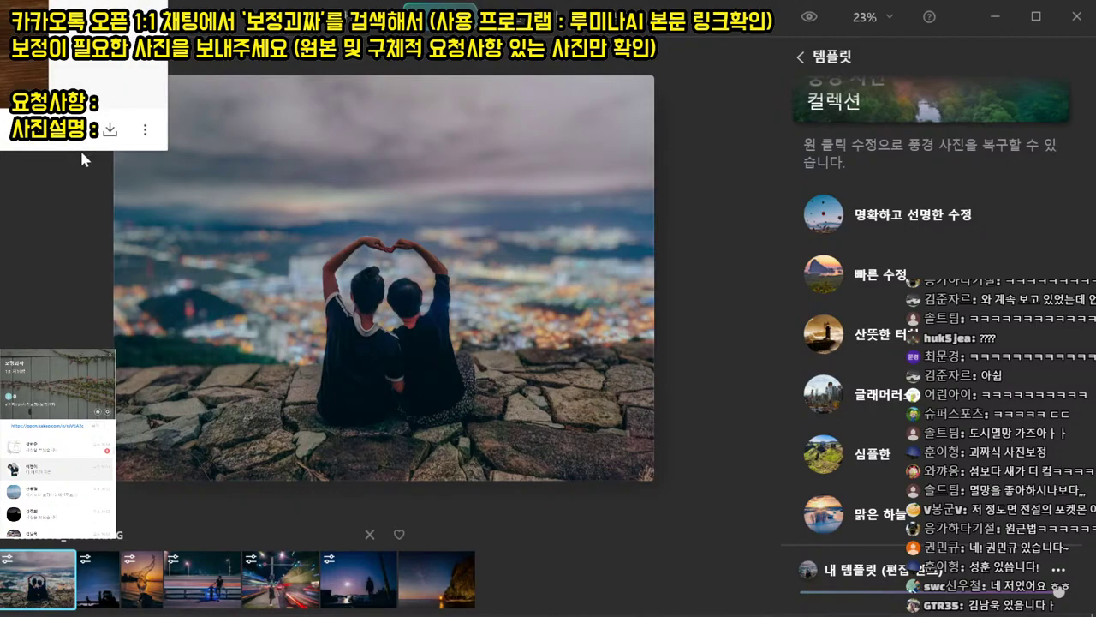
- Save the food tray photo from the chat as KakaoTalk_20220213_225237229.jpg and close its viewer
{"action": "left_click", "coordinate": [105, 131]}
{"action": "key", "text": "Return"}
{"action": "key", "text": "Escape"}
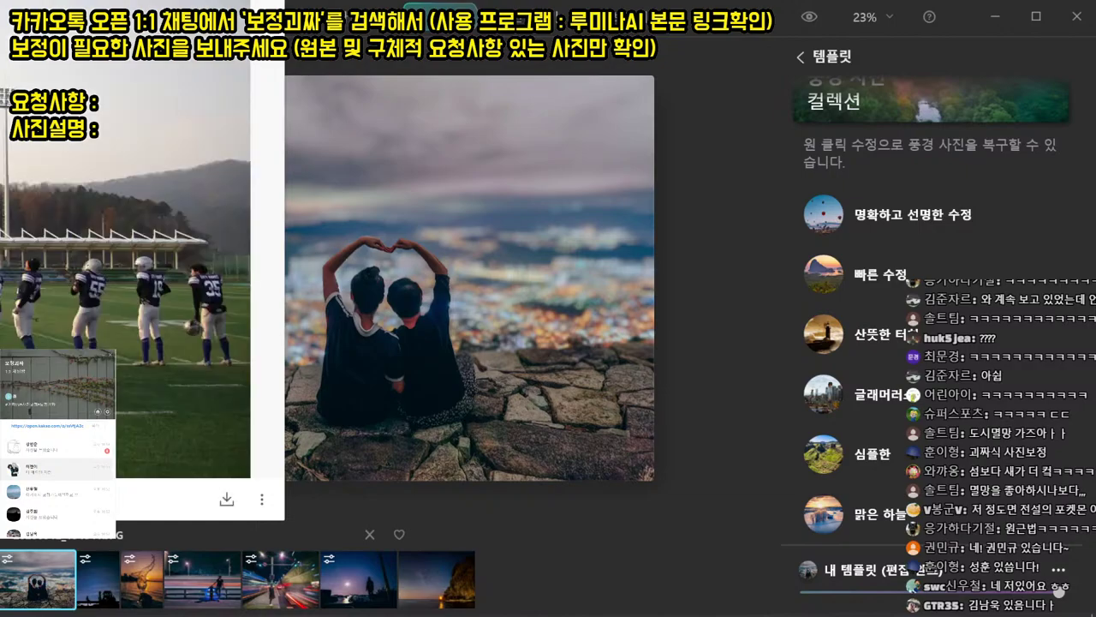
- Save the football team photo from the chat as KakaoTalk_20220213_224610377.jpg and close its viewer
{"action": "left_click_drag", "start_coordinate": [0, 53], "coordinate": [440, 140]}
{"action": "left_click", "coordinate": [881, 588]}
{"action": "key", "text": "Return"}
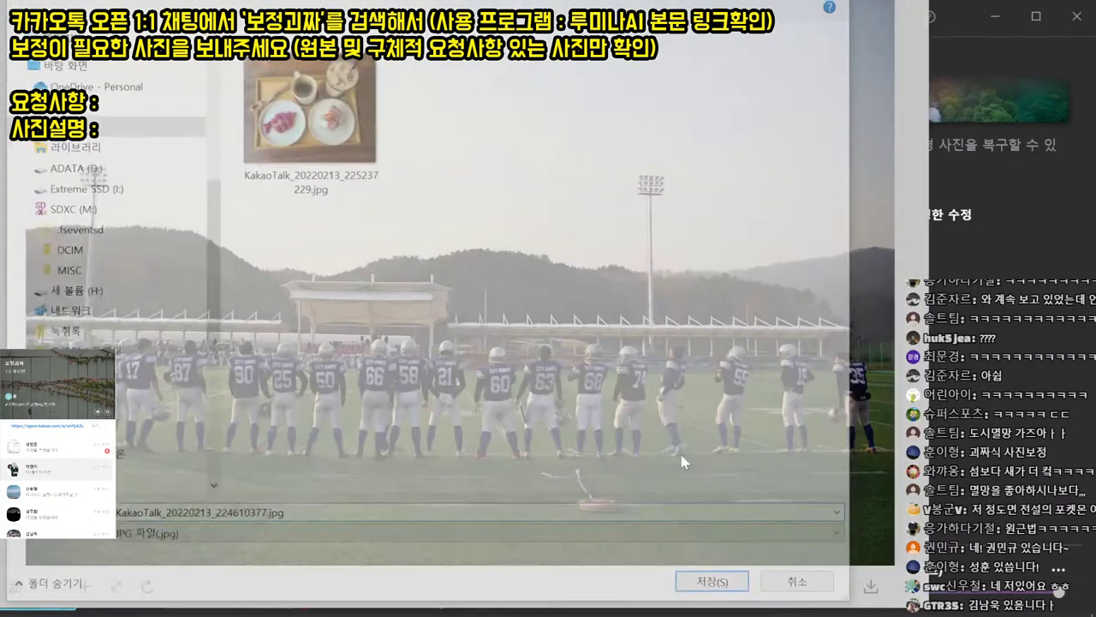
{"action": "key", "text": "Escape"}
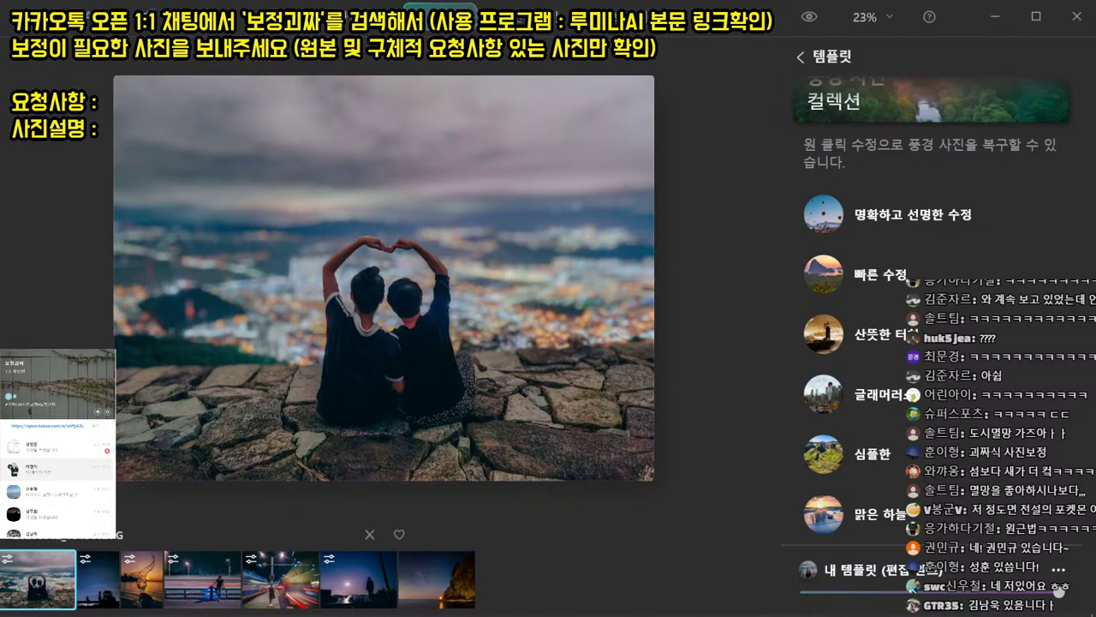
{"action": "left_click", "coordinate": [499, 200]}
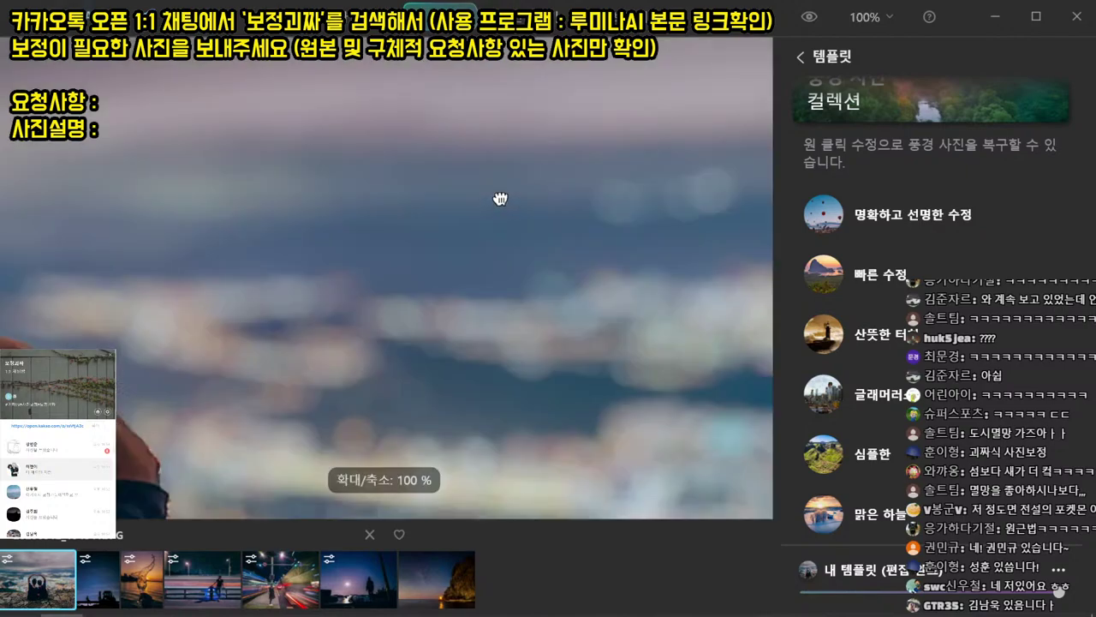
{"action": "left_click", "coordinate": [500, 199]}
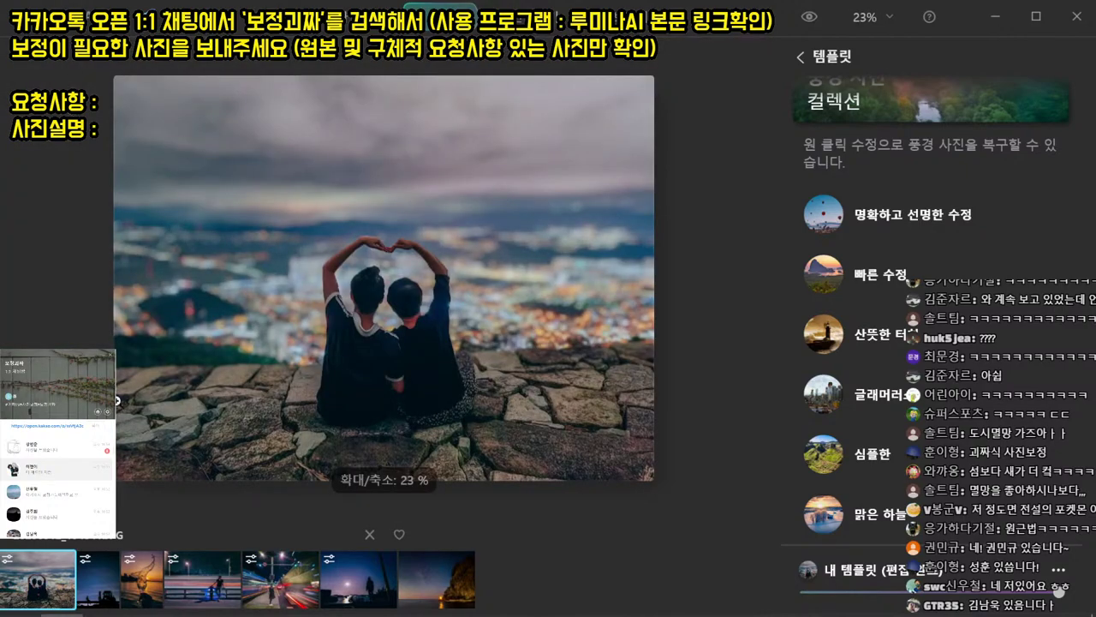
- Switch to Photoshop Camera Raw and zoom in on the front of the black sports car
{"action": "left_click", "coordinate": [106, 615]}
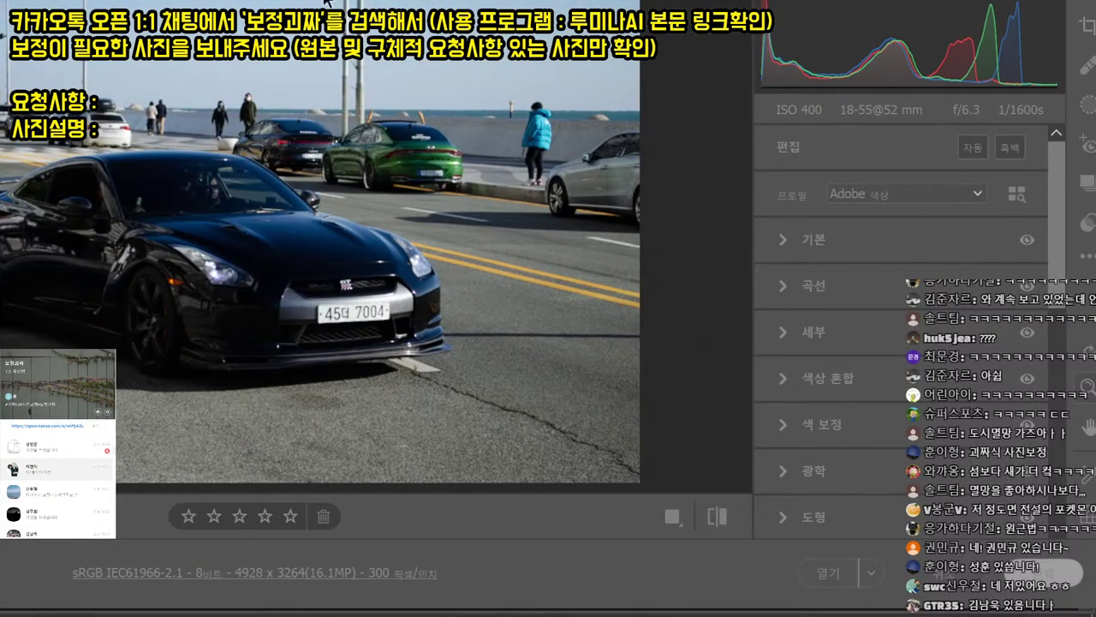
{"action": "left_click", "coordinate": [368, 327]}
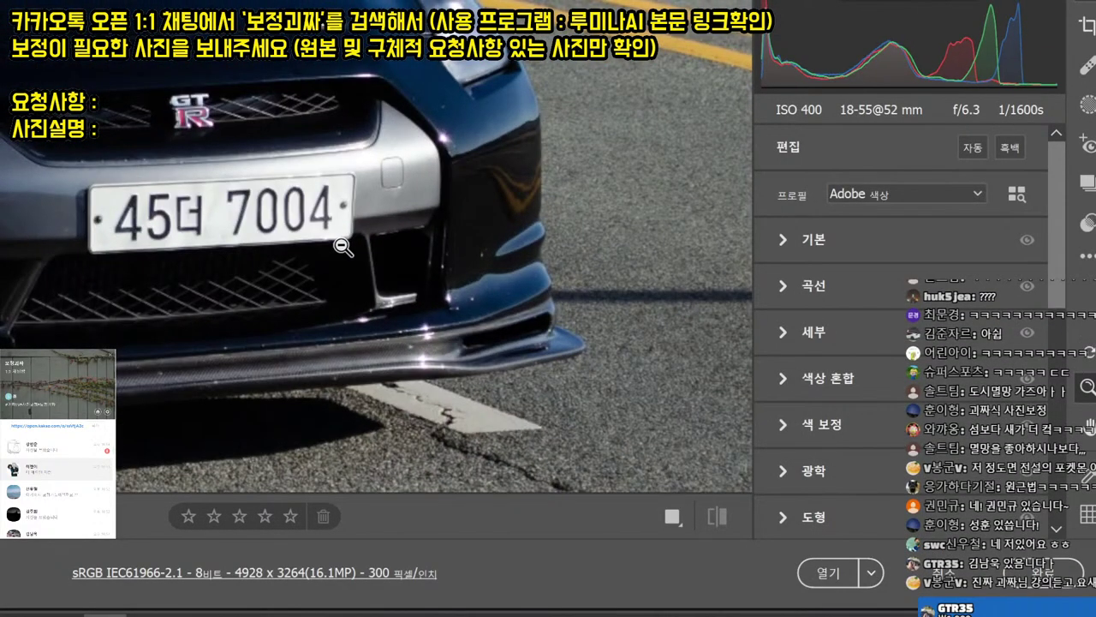
- Slightly raise the car photo's exposure, strongly lower its highlights and lift its shadows
{"action": "left_click", "coordinate": [269, 214]}
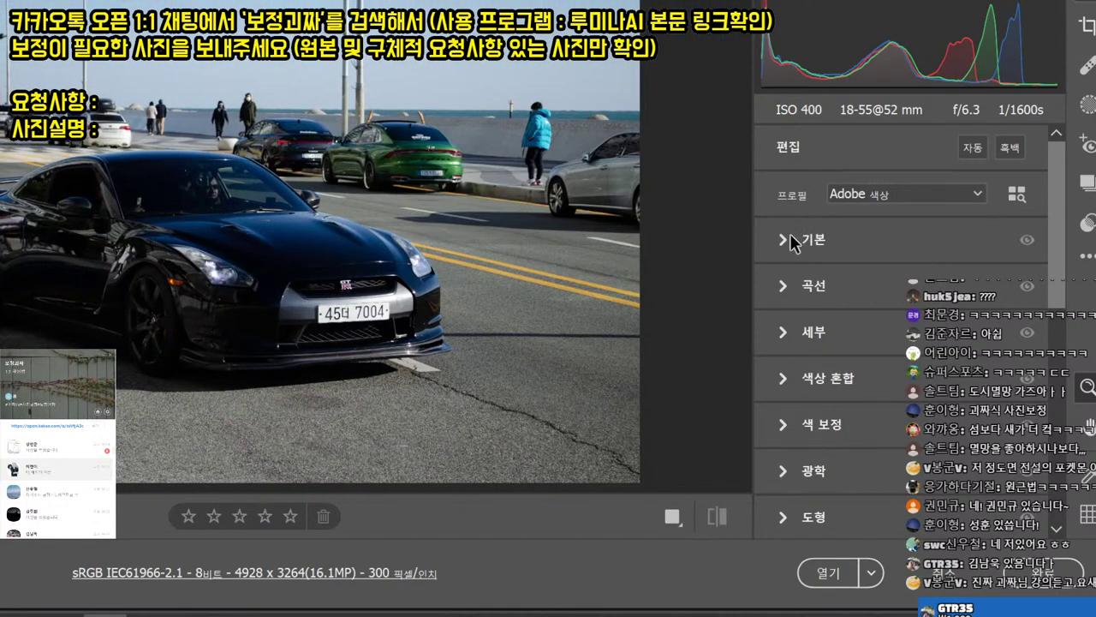
{"action": "left_click", "coordinate": [787, 240]}
{"action": "left_click_drag", "start_coordinate": [900, 332], "coordinate": [919, 333]}
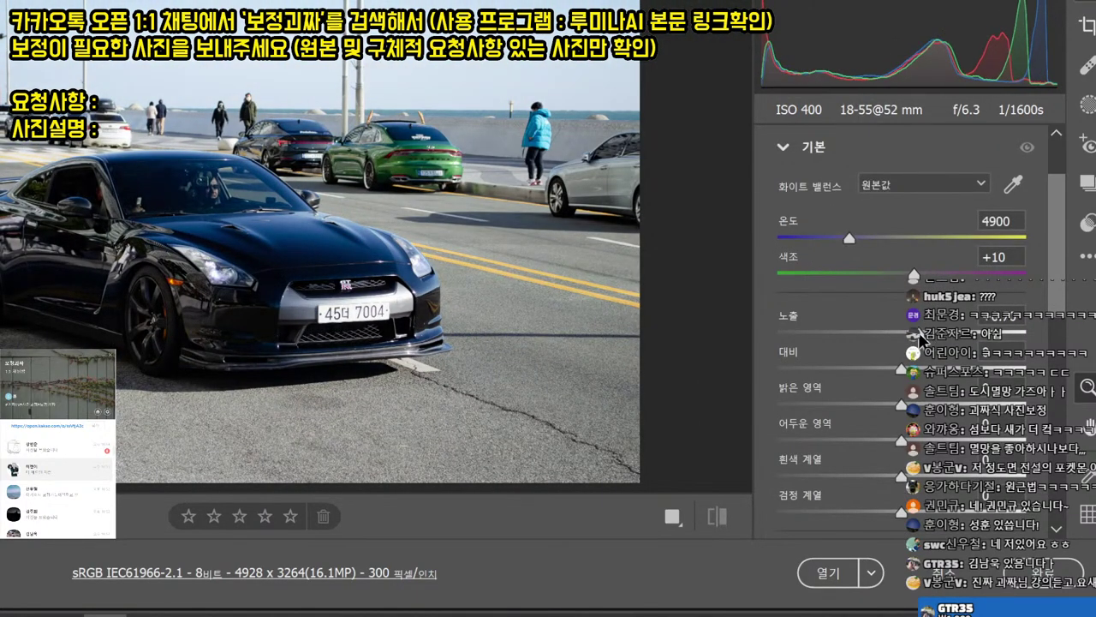
{"action": "left_click_drag", "start_coordinate": [899, 404], "coordinate": [792, 401]}
{"action": "left_click_drag", "start_coordinate": [903, 440], "coordinate": [999, 452]}
- Calibrate the car photo with shadow tint +4, red primary hue -11 and saturation +49, lower the green and blue hues, and open it
{"action": "scroll", "coordinate": [871, 343], "scroll_direction": "down", "scroll_amount": 6}
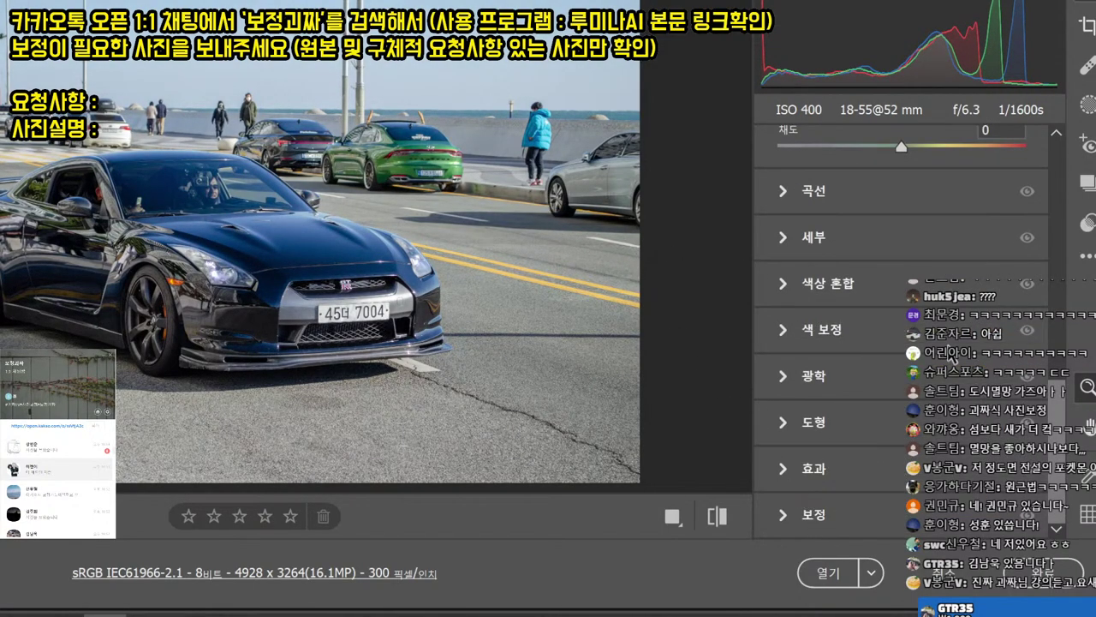
{"action": "left_click", "coordinate": [785, 515]}
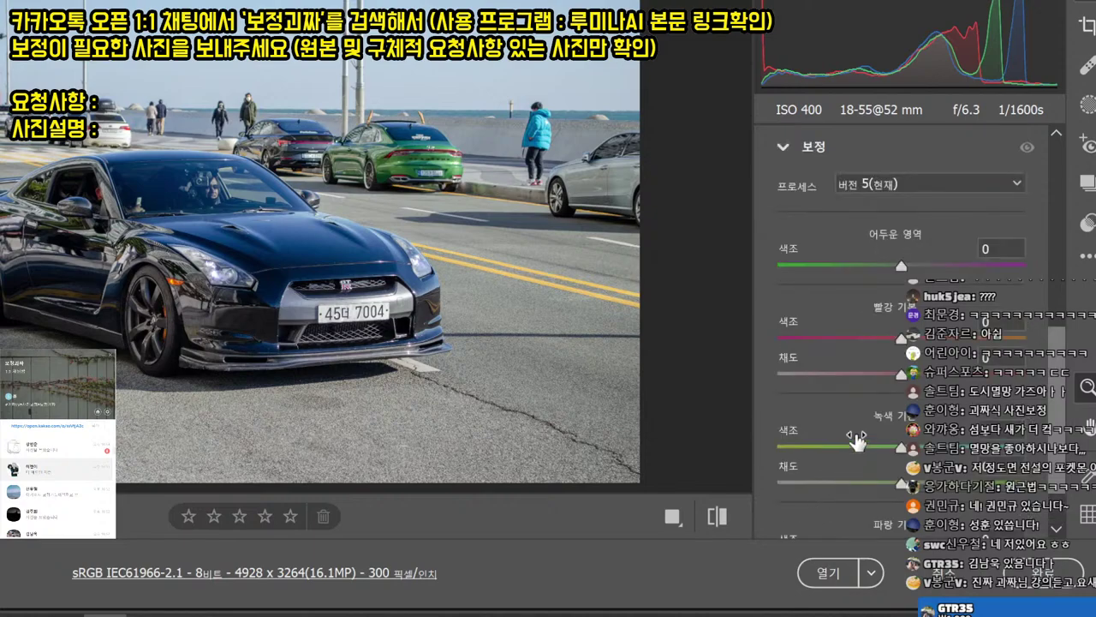
{"action": "left_click_drag", "start_coordinate": [879, 271], "coordinate": [909, 279]}
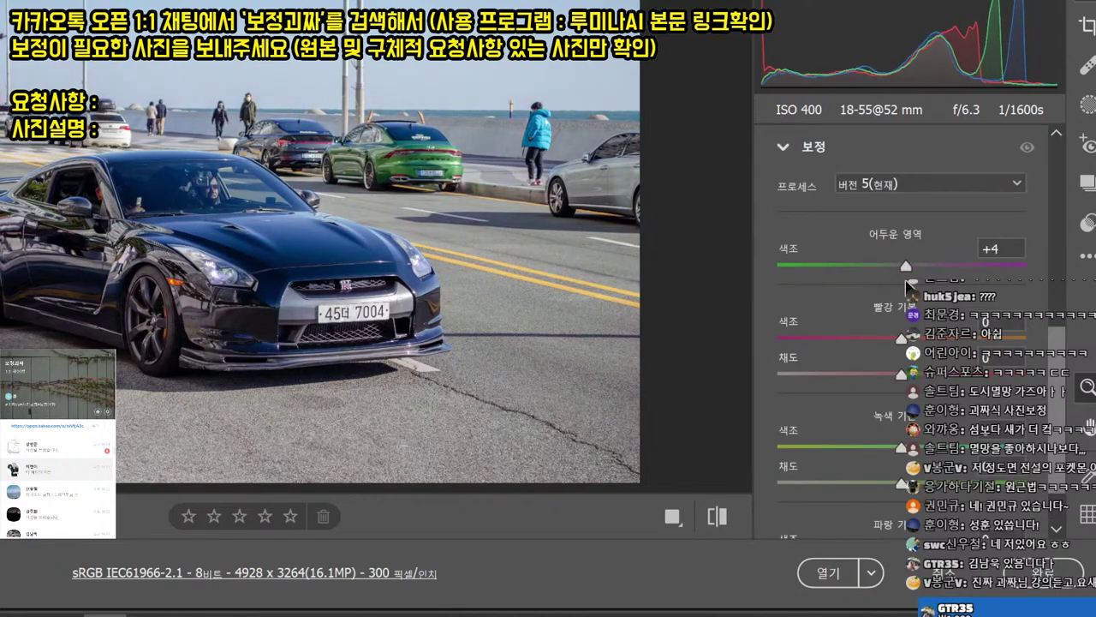
{"action": "mouse_move", "coordinate": [903, 338]}
{"action": "left_mouse_down"}
{"action": "mouse_move", "coordinate": [828, 333]}
{"action": "mouse_move", "coordinate": [929, 336]}
{"action": "mouse_move", "coordinate": [887, 339]}
{"action": "left_mouse_up"}
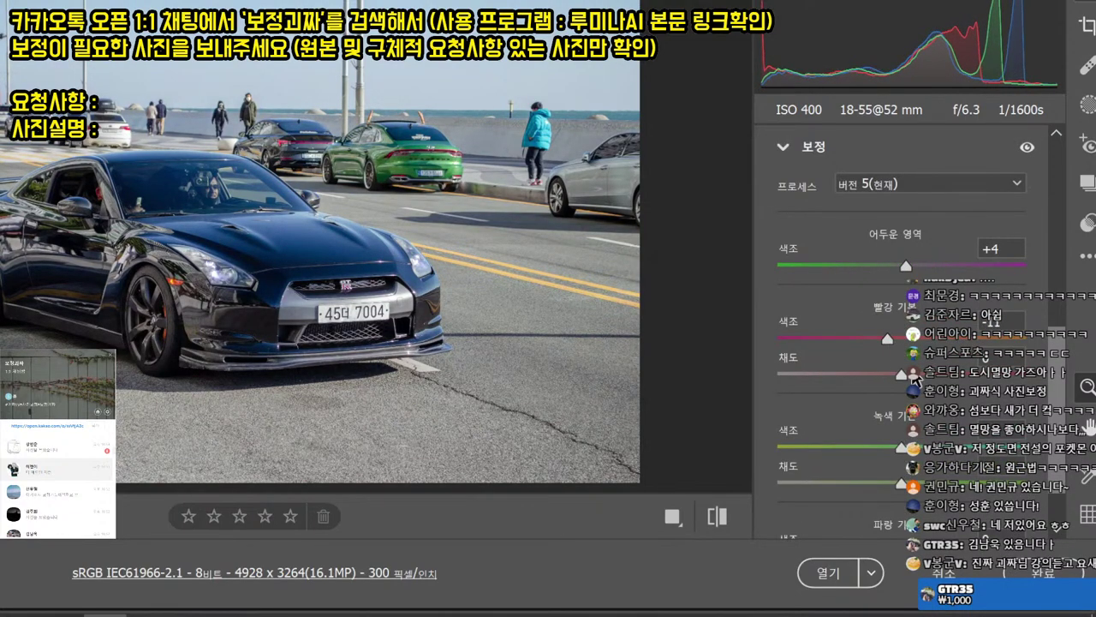
{"action": "mouse_move", "coordinate": [901, 447]}
{"action": "left_mouse_down"}
{"action": "mouse_move", "coordinate": [851, 449]}
{"action": "mouse_move", "coordinate": [942, 448]}
{"action": "mouse_move", "coordinate": [896, 448]}
{"action": "left_mouse_up"}
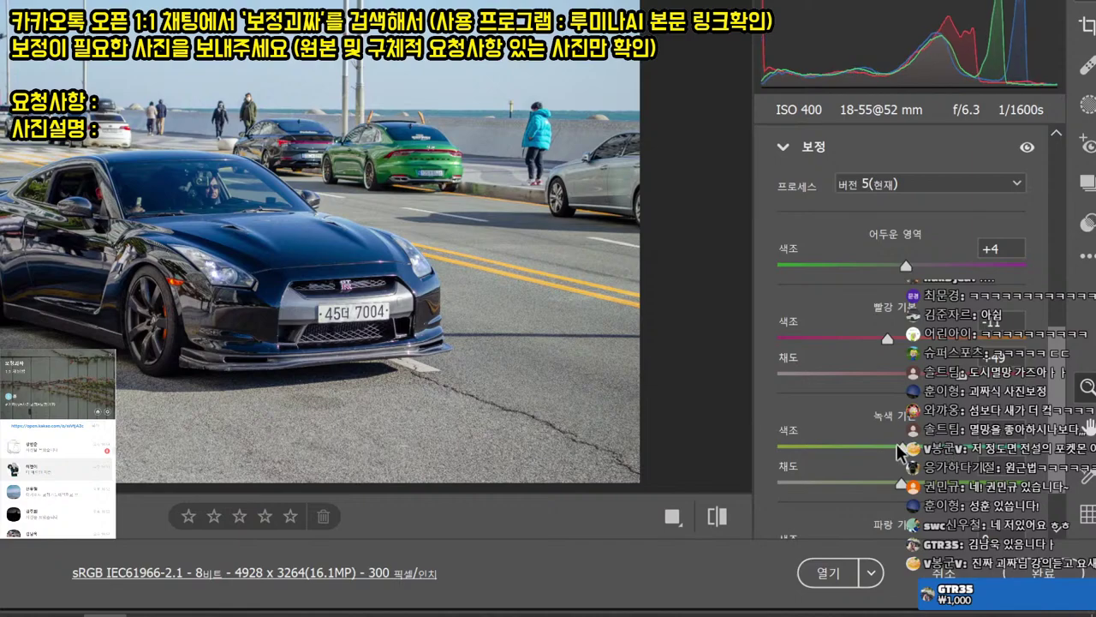
{"action": "scroll", "coordinate": [815, 399], "scroll_direction": "down", "scroll_amount": 2}
{"action": "left_click_drag", "start_coordinate": [901, 485], "coordinate": [860, 486]}
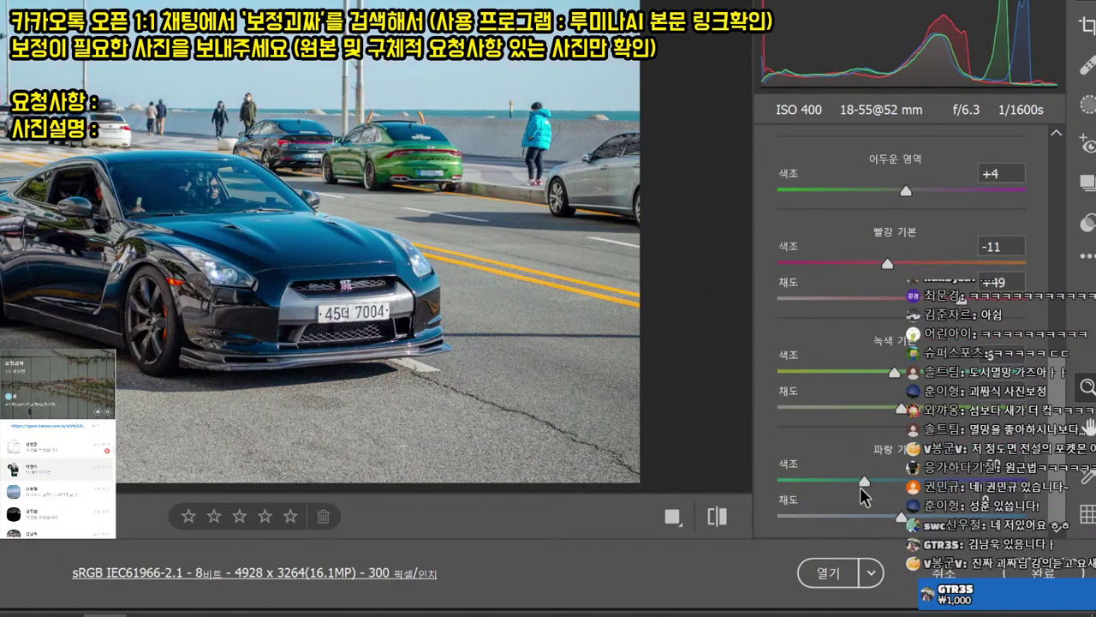
{"action": "left_click", "coordinate": [837, 572]}
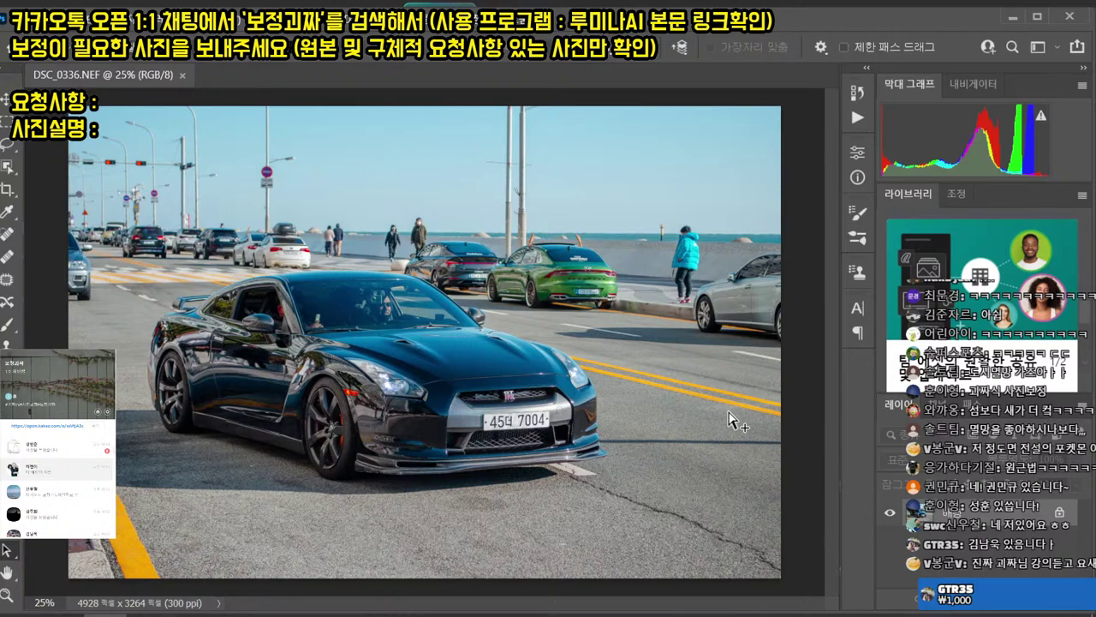
{"action": "key", "text": "h"}
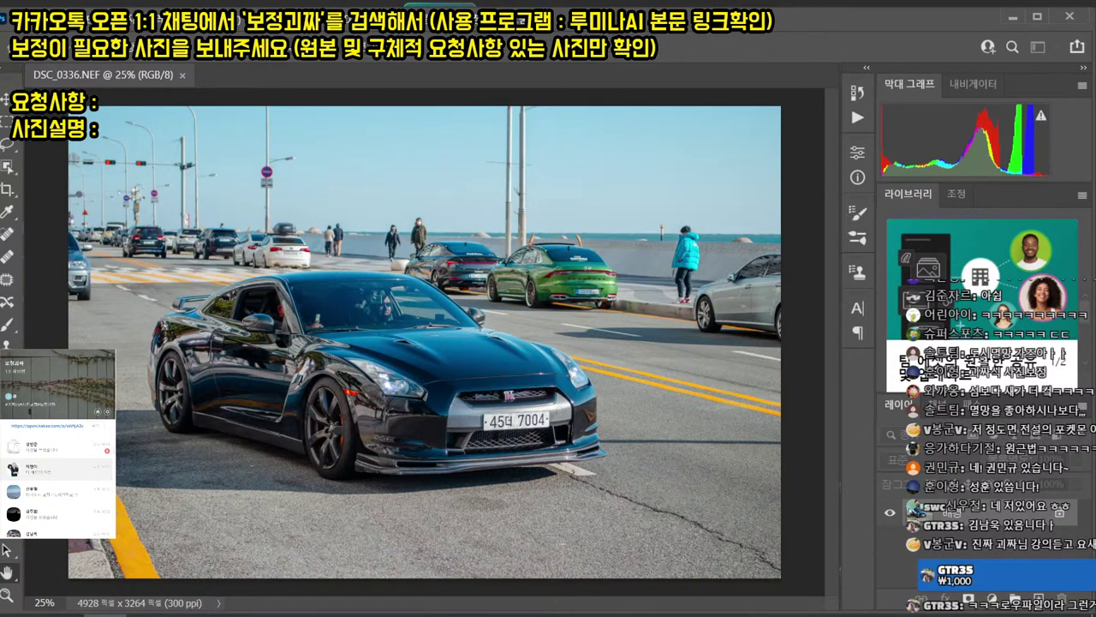
{"action": "left_click", "coordinate": [728, 412]}
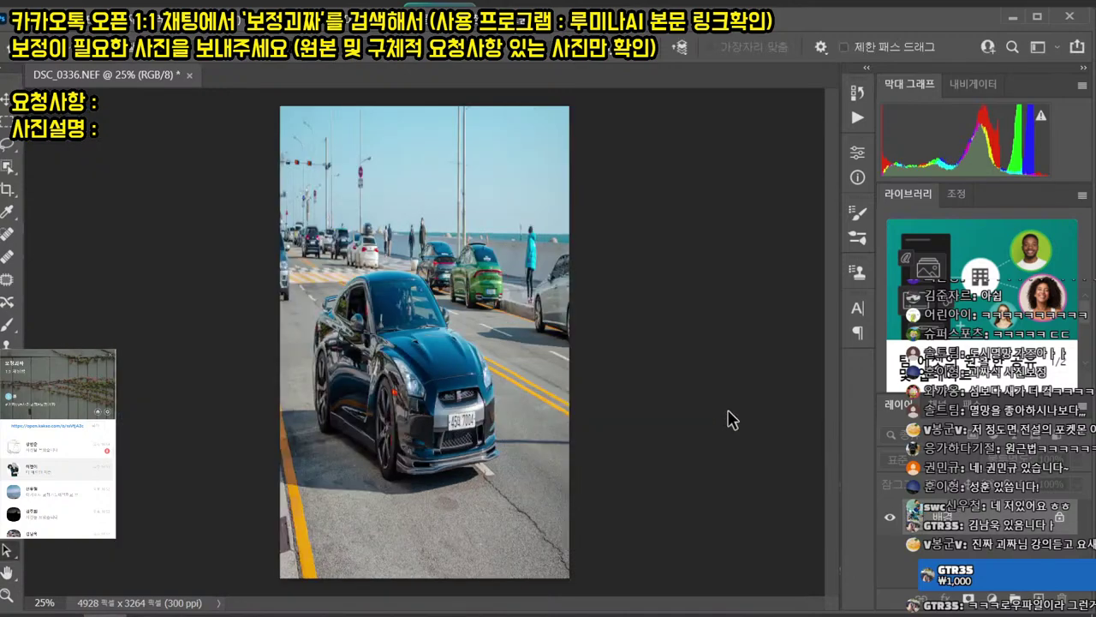
{"action": "key", "text": "ctrl+z"}
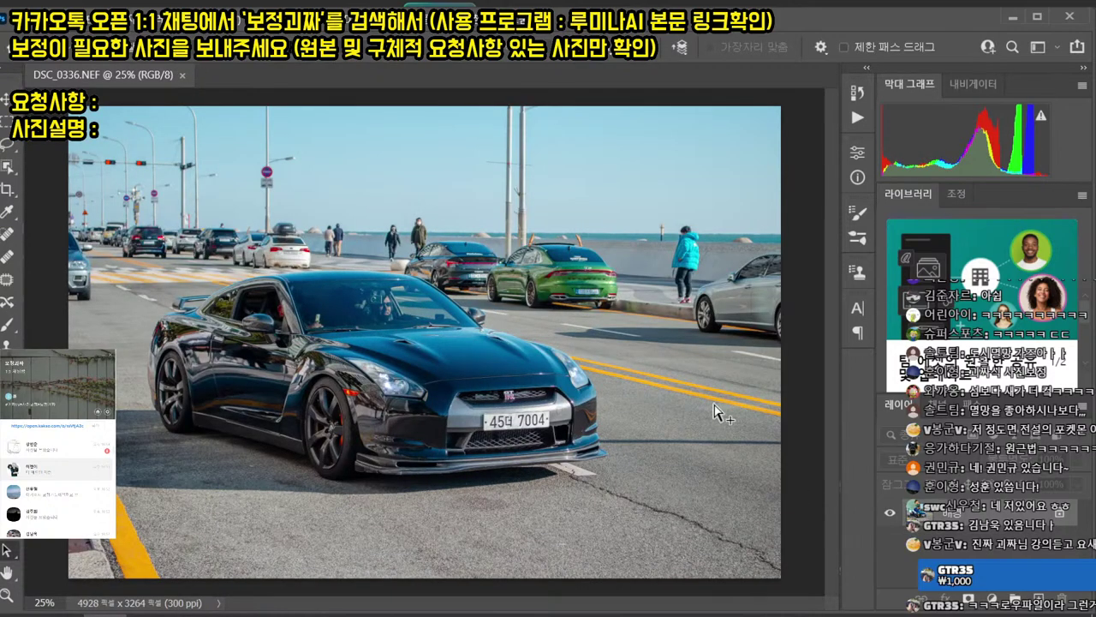
- Resize the car photo proportionally to 2000 pixels wide
{"action": "key", "text": "ctrl+alt+i"}
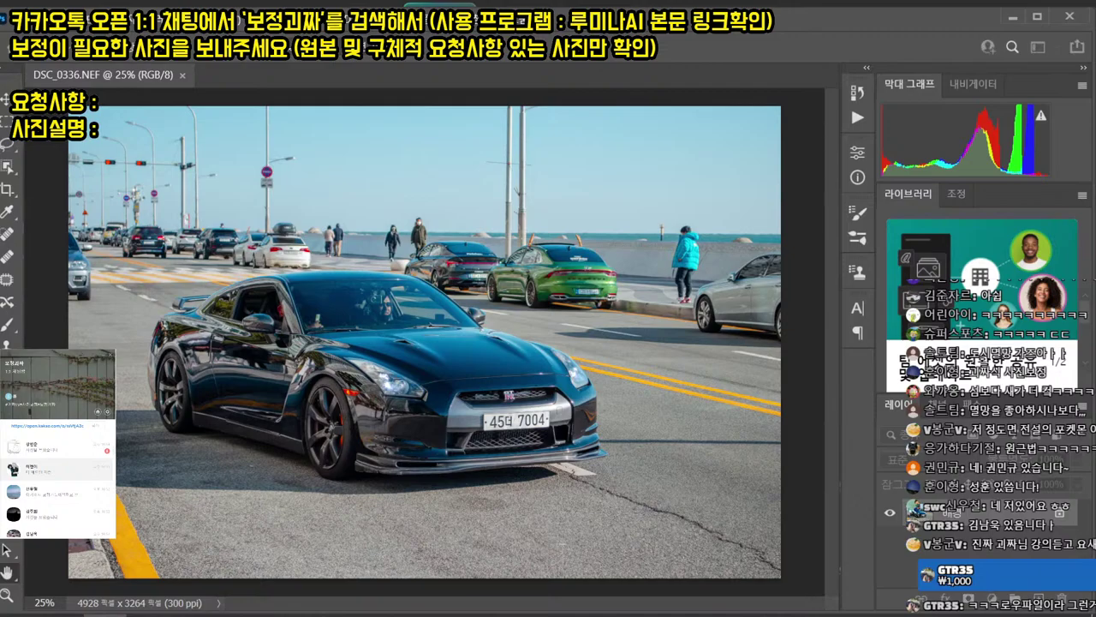
{"action": "key", "text": "Return"}
{"action": "left_click_drag", "start_coordinate": [440, 366], "coordinate": [475, 377]}
{"action": "left_click", "coordinate": [476, 376]}
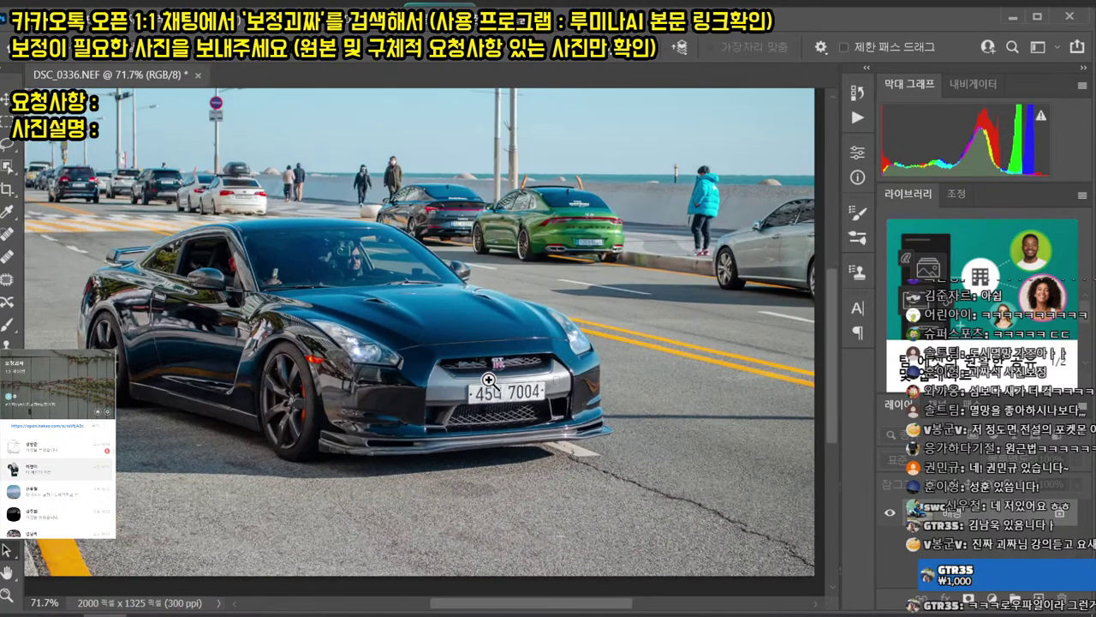
- Duplicate the background layer, select the black sports car with the Object Selection tool, and copy it to its own layer
{"action": "left_click_drag", "start_coordinate": [313, 386], "coordinate": [370, 334]}
{"action": "left_click", "coordinate": [8, 167]}
{"action": "key", "text": "m"}
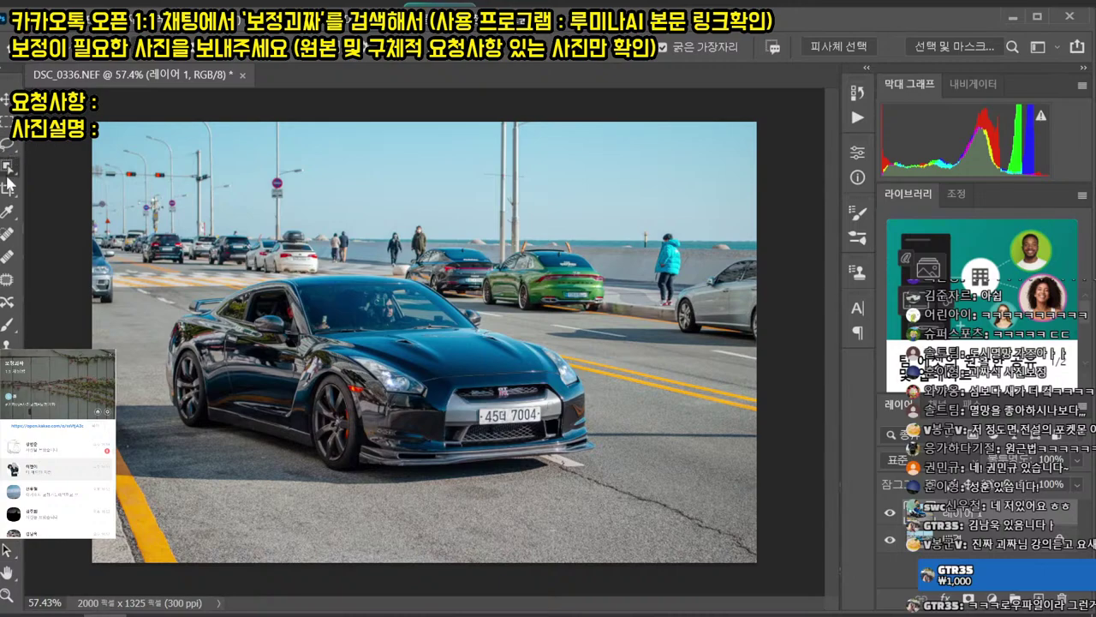
{"action": "mouse_move", "coordinate": [139, 229]}
{"action": "left_mouse_down"}
{"action": "mouse_move", "coordinate": [442, 467]}
{"action": "mouse_move", "coordinate": [629, 499]}
{"action": "left_mouse_up"}
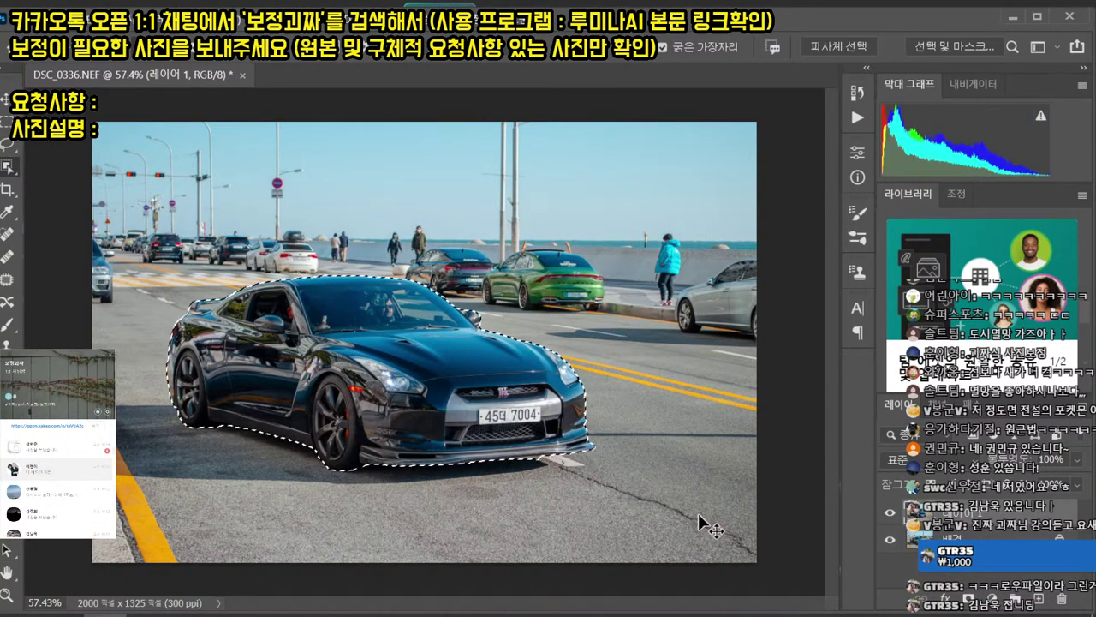
{"action": "key", "text": "ctrl+j"}
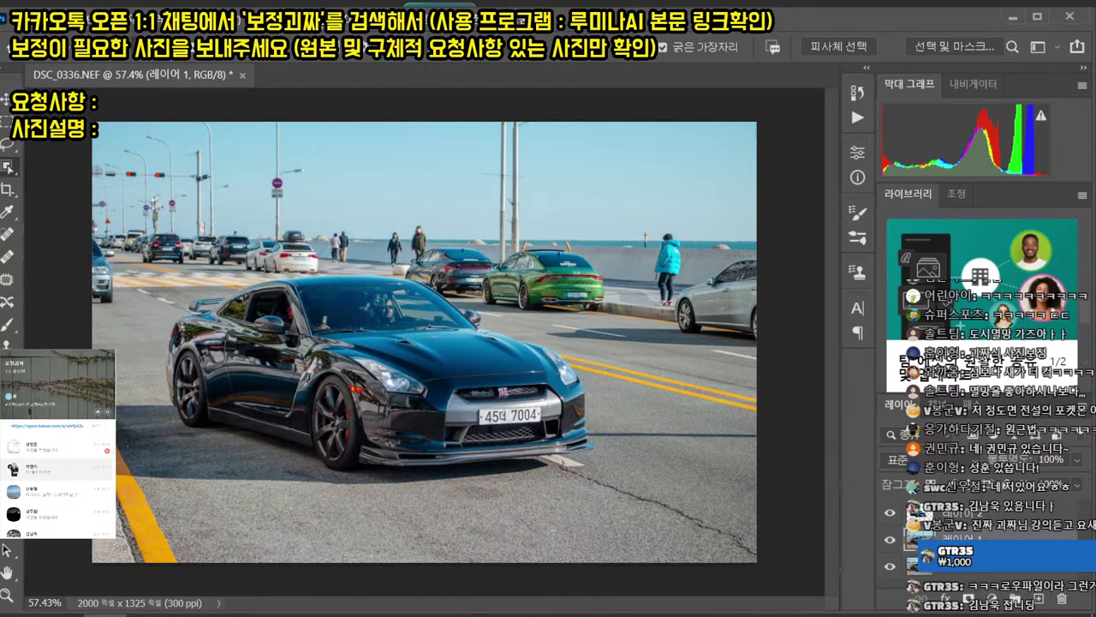
- Apply a Motion Blur with an angle of -23° and a distance of 68 pixels to the full-photo copy beneath the car layer
{"action": "left_click", "coordinate": [306, 16]}
{"action": "mouse_move", "coordinate": [377, 334]}
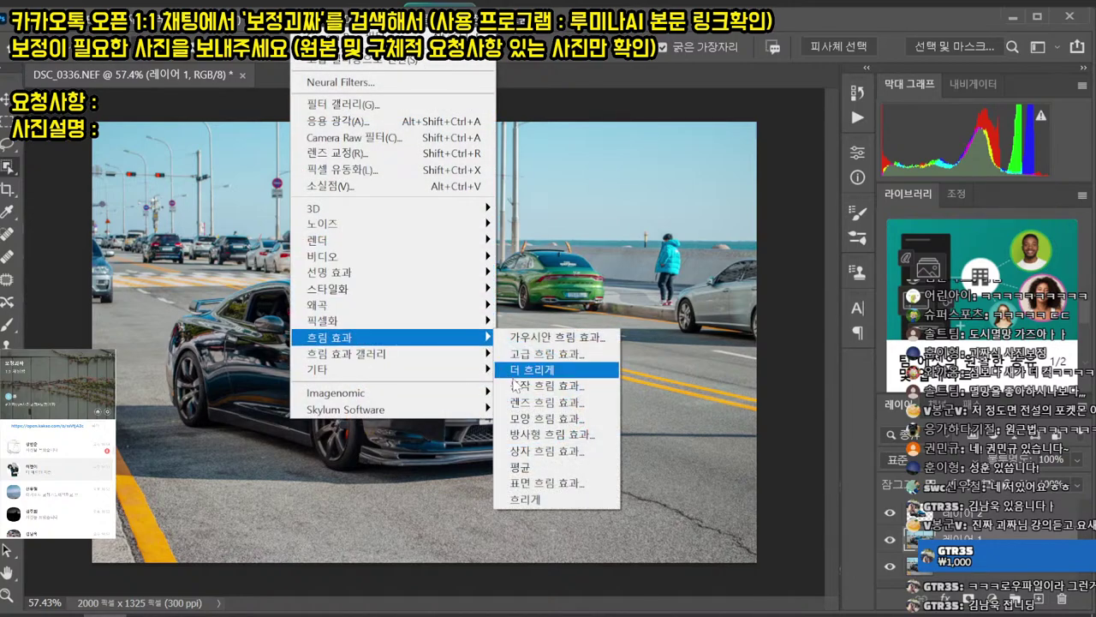
{"action": "left_click", "coordinate": [514, 386]}
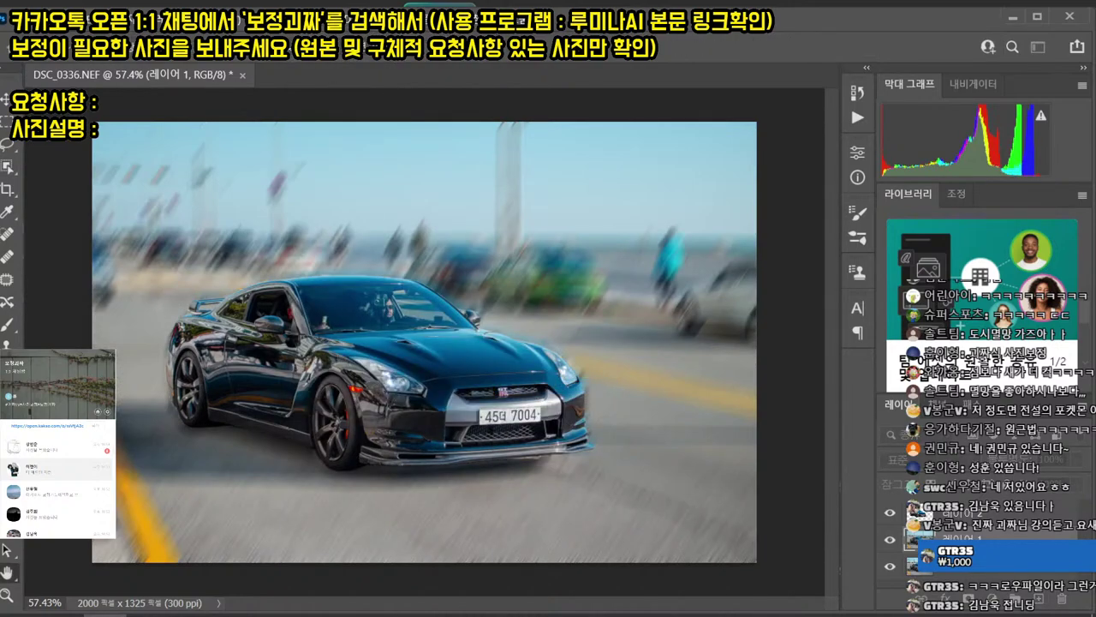
{"action": "left_click_drag", "start_coordinate": [480, 92], "coordinate": [648, 165]}
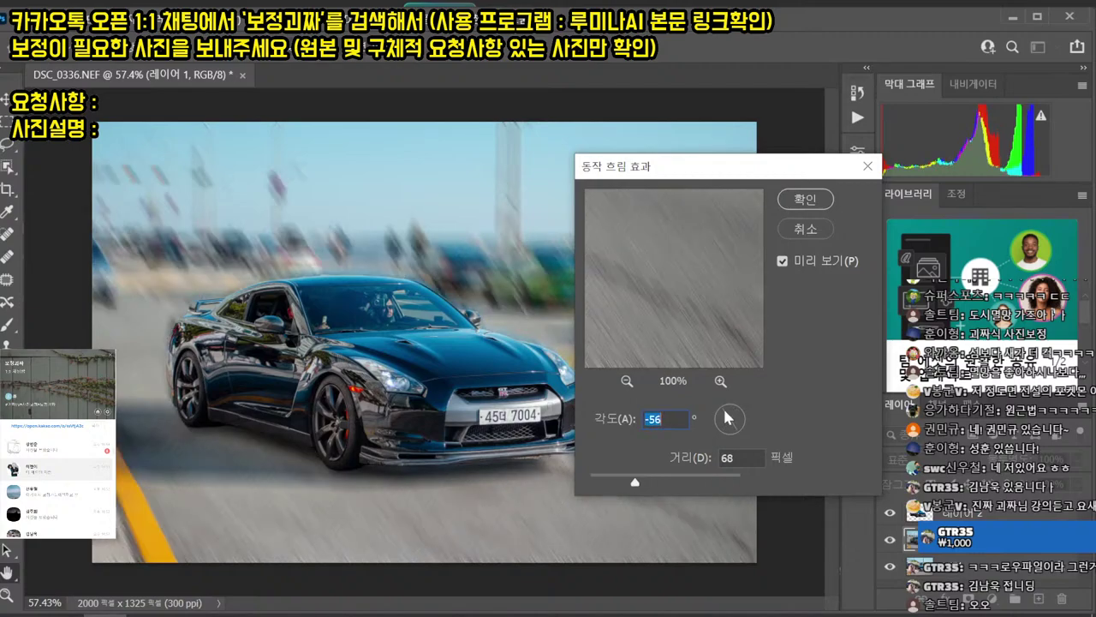
{"action": "left_click_drag", "start_coordinate": [725, 417], "coordinate": [719, 421]}
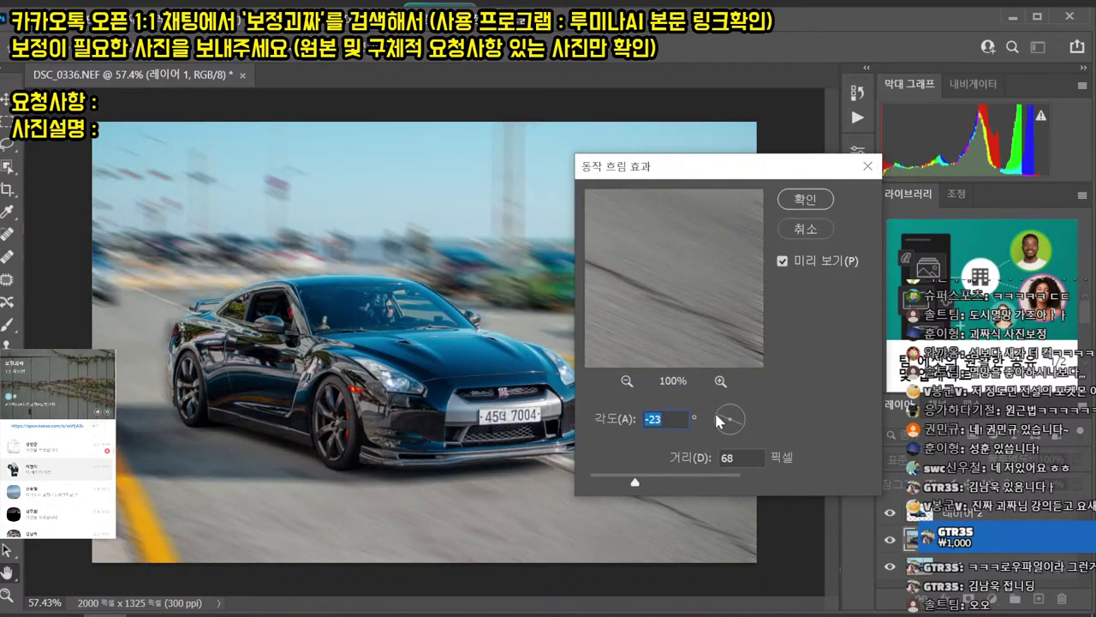
{"action": "left_click", "coordinate": [810, 198]}
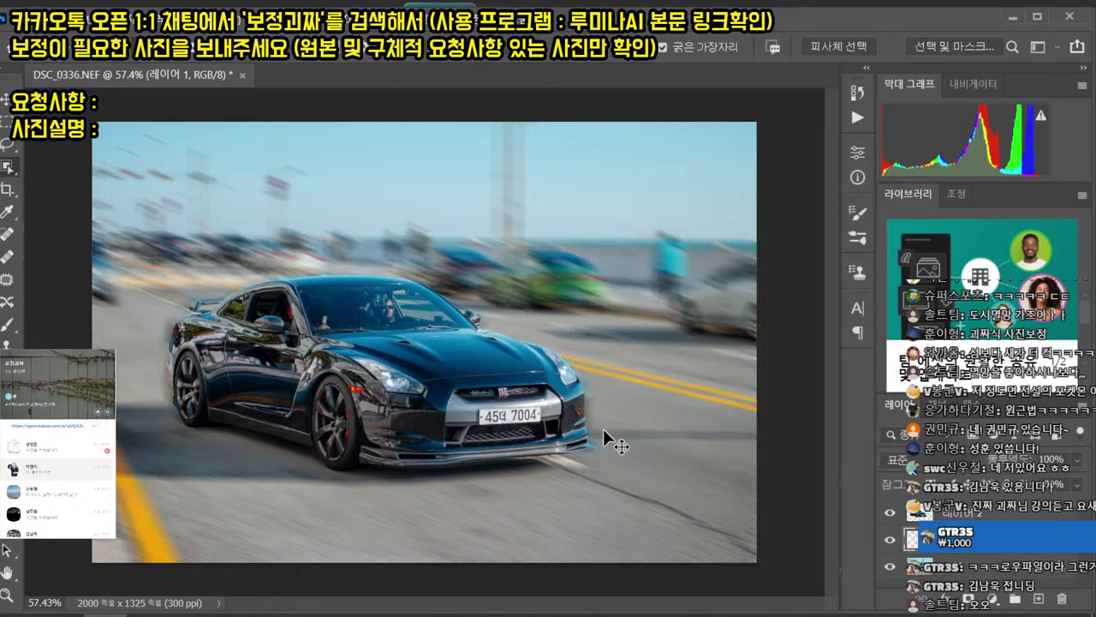
- Toggle the layers' visibility to compare the blurred composite with the unblurred car photo
{"action": "left_click", "coordinate": [891, 514]}
{"action": "left_click", "coordinate": [891, 513]}
{"action": "left_click", "coordinate": [890, 514]}
{"action": "left_click", "coordinate": [890, 514]}
{"action": "mouse_move", "coordinate": [437, 417]}
{"action": "left_mouse_down"}
{"action": "mouse_move", "coordinate": [521, 425]}
{"action": "mouse_move", "coordinate": [458, 421]}
{"action": "left_mouse_up"}
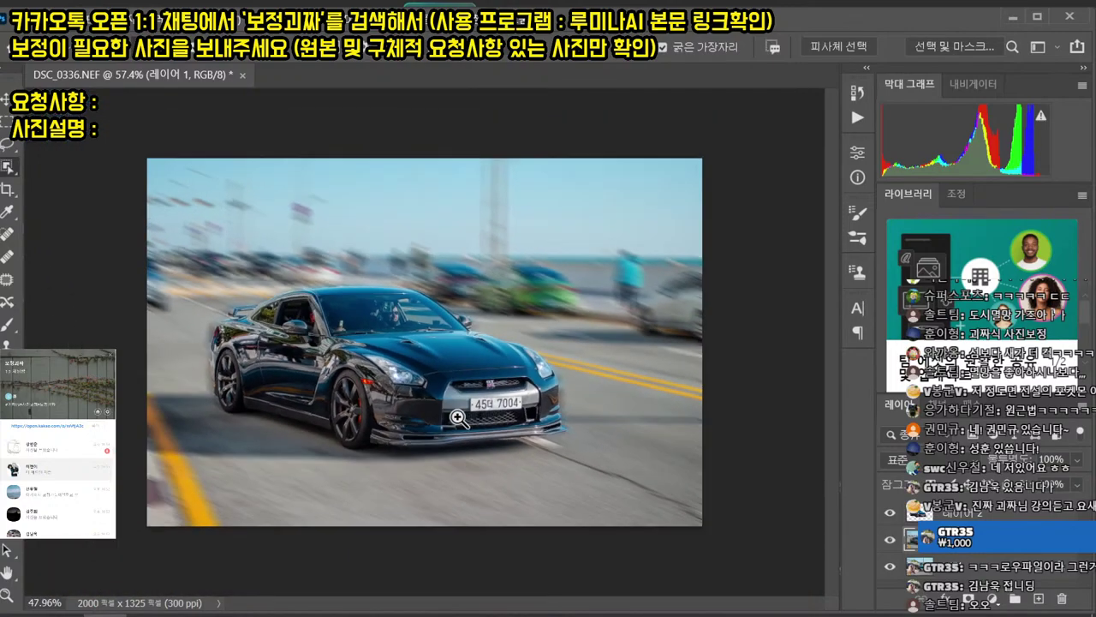
{"action": "left_click", "coordinate": [890, 568]}
{"action": "left_click", "coordinate": [889, 569]}
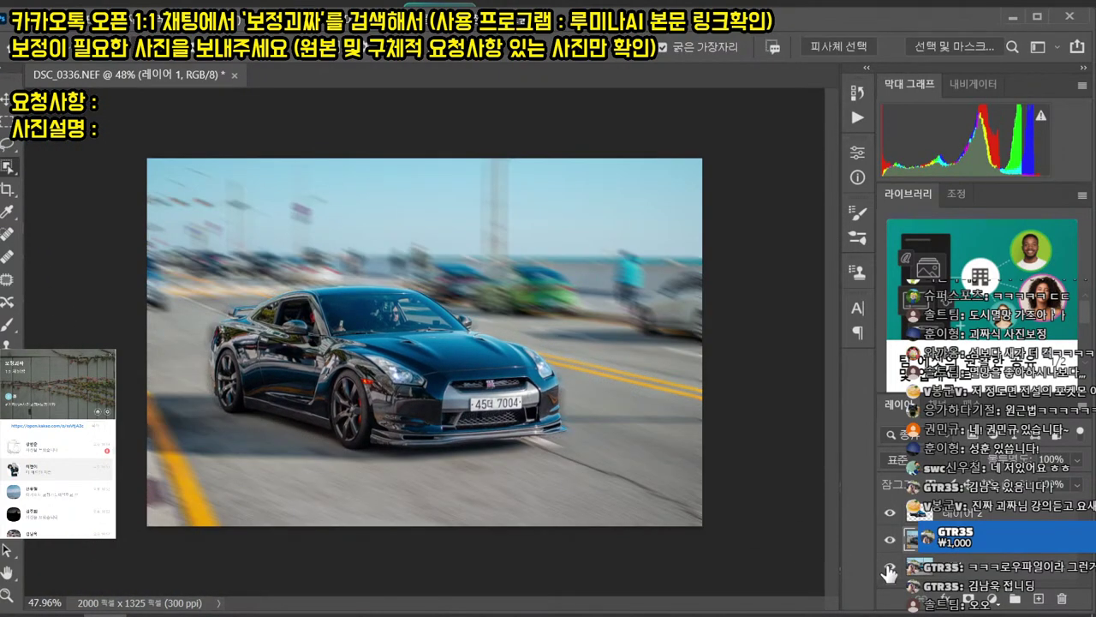
{"action": "left_click", "coordinate": [889, 569], "text": "alt"}
{"action": "left_click", "coordinate": [889, 569], "text": "alt"}
- Merge all layers, save the car photo as DSC_0336.jpg and close it
{"action": "key", "text": "ctrl+shift+e"}
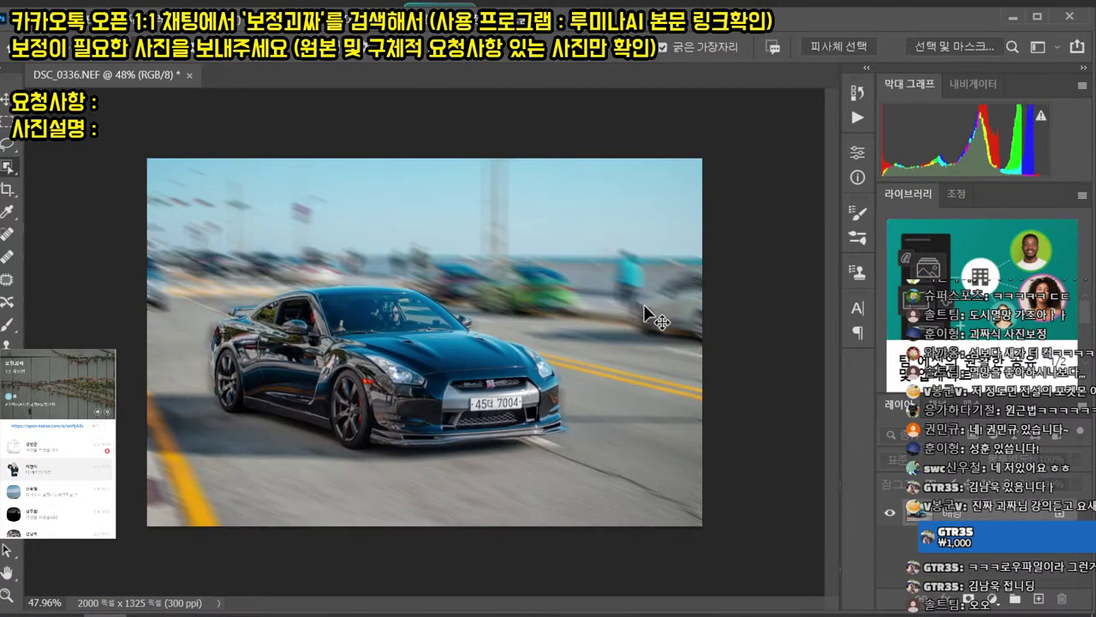
{"action": "key", "text": "ctrl+shift+s"}
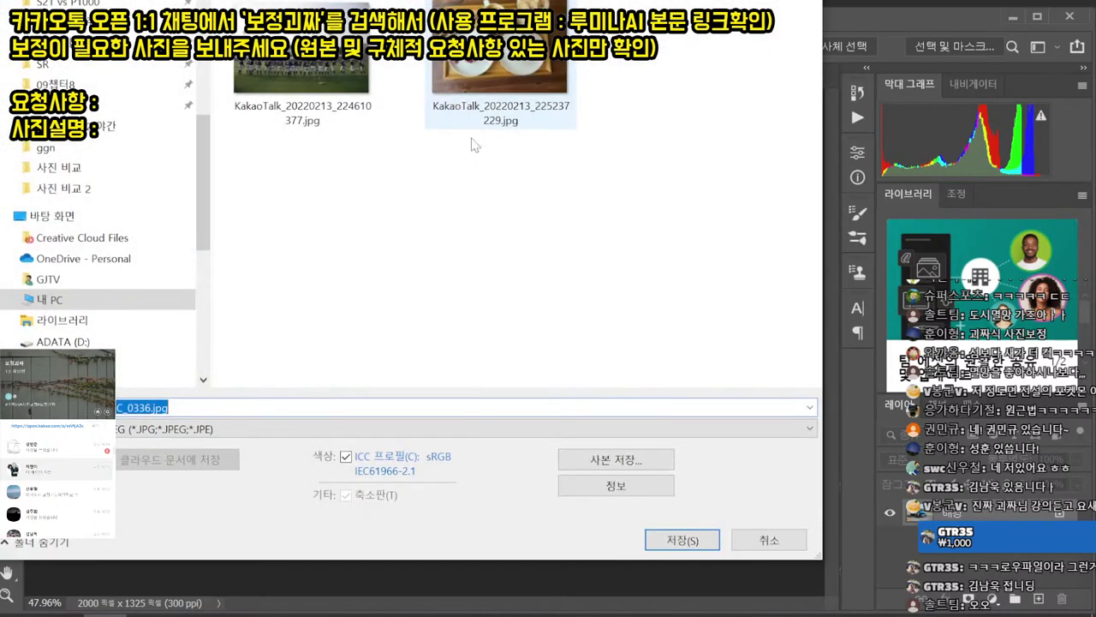
{"action": "left_click", "coordinate": [682, 539]}
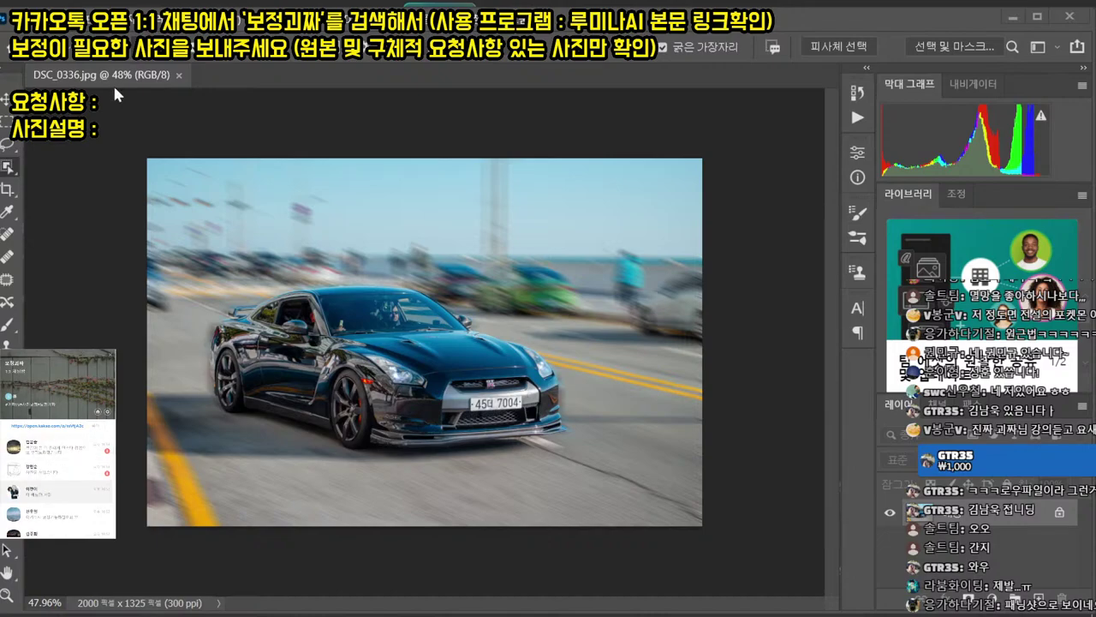
{"action": "left_click", "coordinate": [178, 74]}
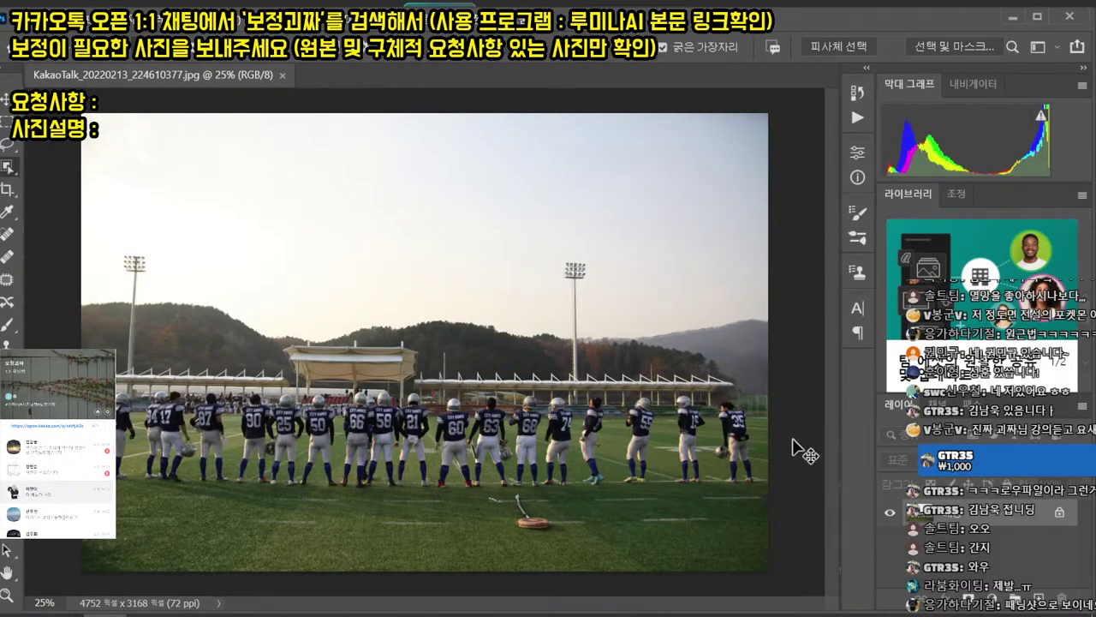
- Duplicate the football team photo's layer, rotate the copy slightly counterclockwise and enlarge it a little to level the scene
{"action": "key", "text": "ctrl+j"}
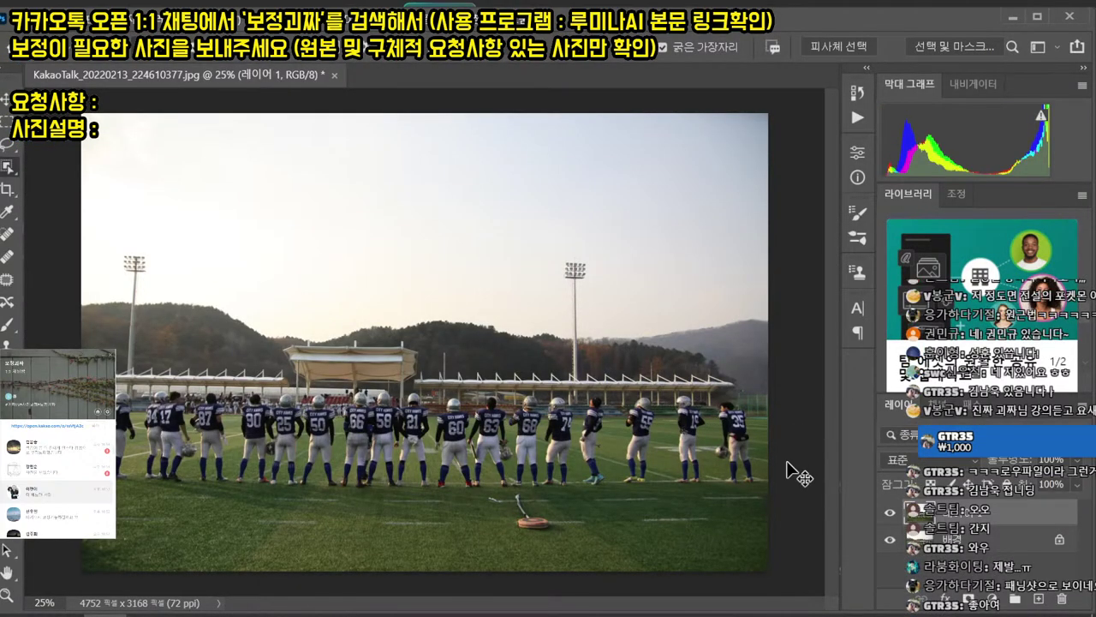
{"action": "key", "text": "ctrl+t"}
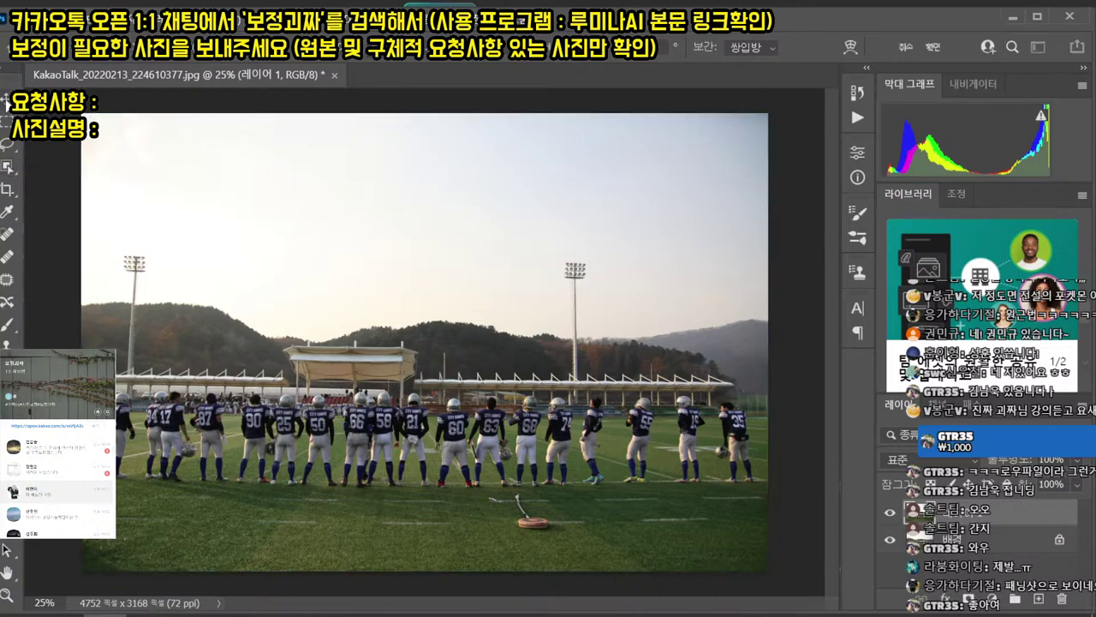
{"action": "mouse_move", "coordinate": [788, 571]}
{"action": "left_mouse_down"}
{"action": "mouse_move", "coordinate": [797, 567]}
{"action": "mouse_move", "coordinate": [783, 580]}
{"action": "left_mouse_up"}
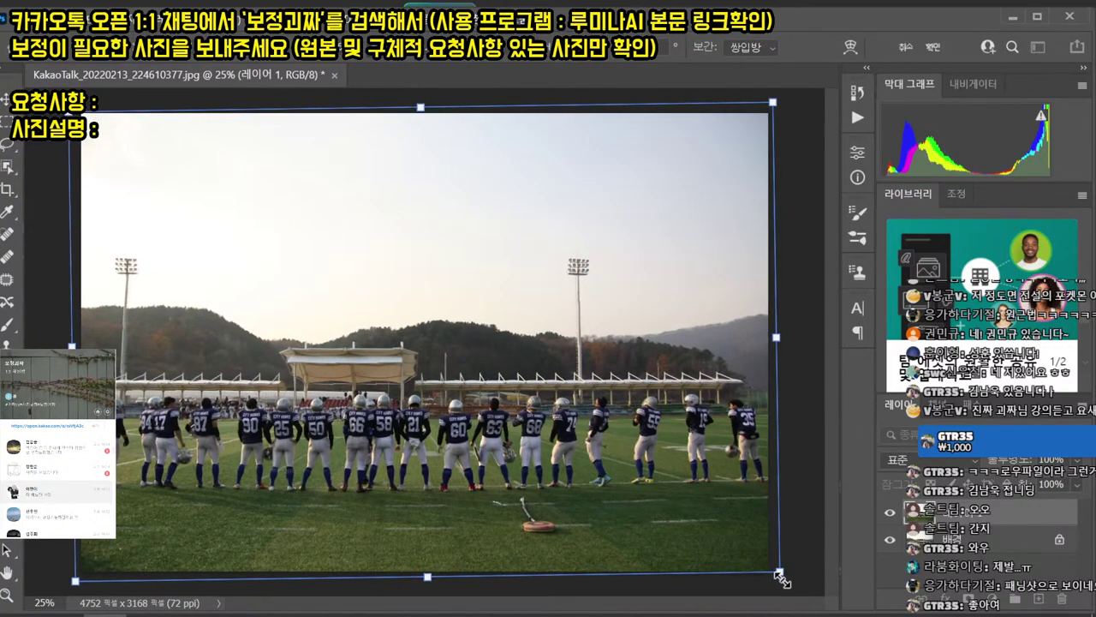
{"action": "key", "text": "Return"}
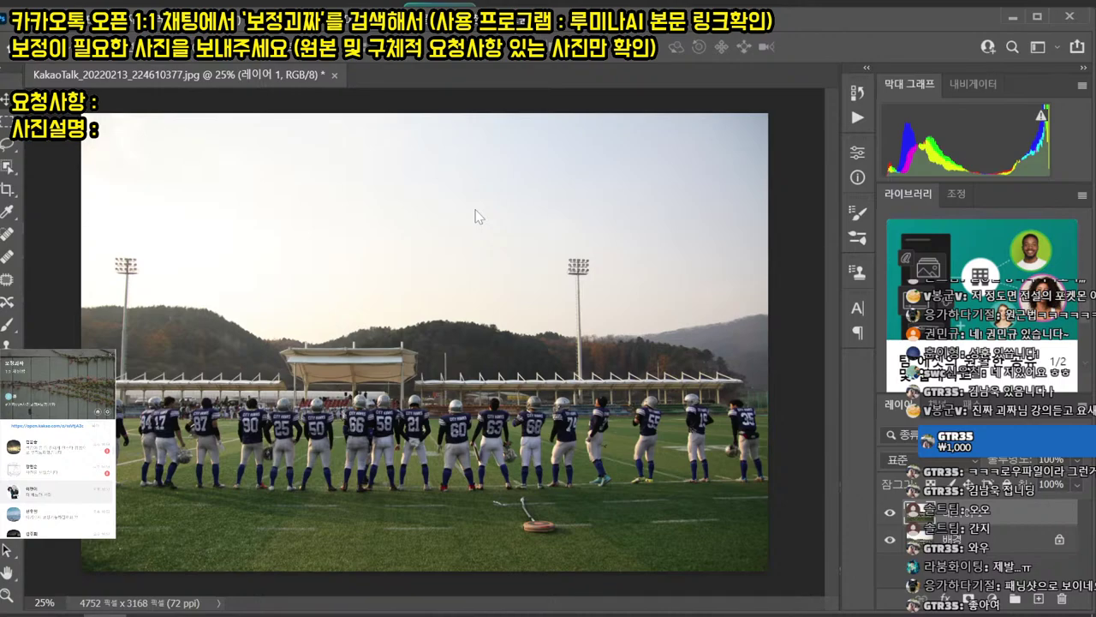
- Apply a Camera Raw adjustment to the football team copy, strongly lowering the highlights and setting the shadows to +70
{"action": "key", "text": "ctrl+shift+a"}
{"action": "left_click", "coordinate": [787, 288]}
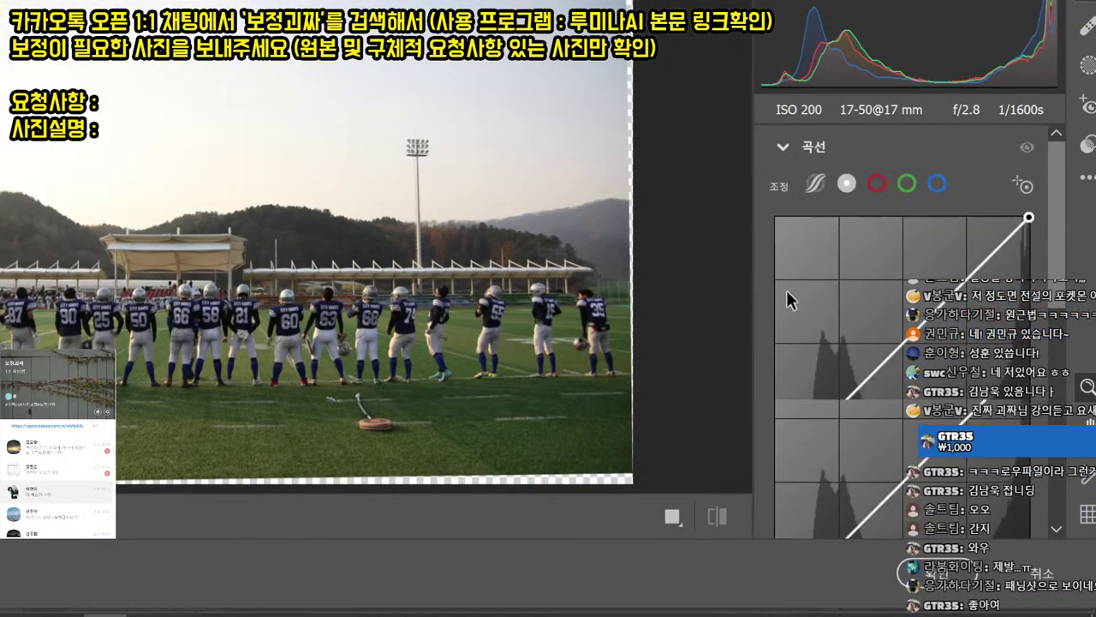
{"action": "left_click", "coordinate": [787, 152]}
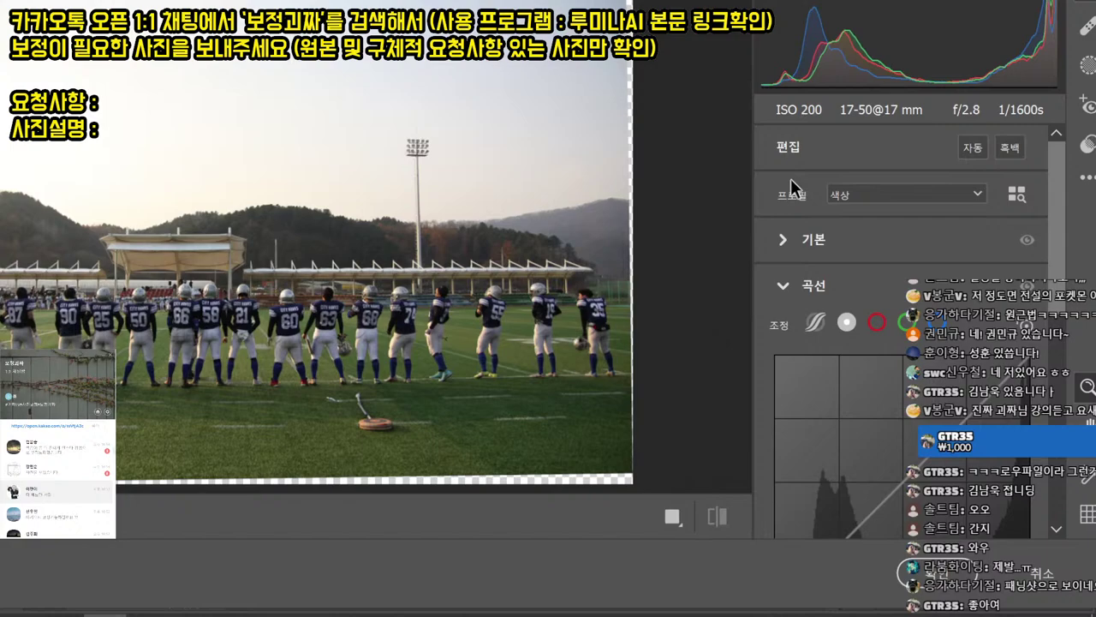
{"action": "left_click", "coordinate": [784, 243]}
{"action": "left_click_drag", "start_coordinate": [902, 441], "coordinate": [998, 441]}
{"action": "left_click_drag", "start_coordinate": [901, 405], "coordinate": [795, 403]}
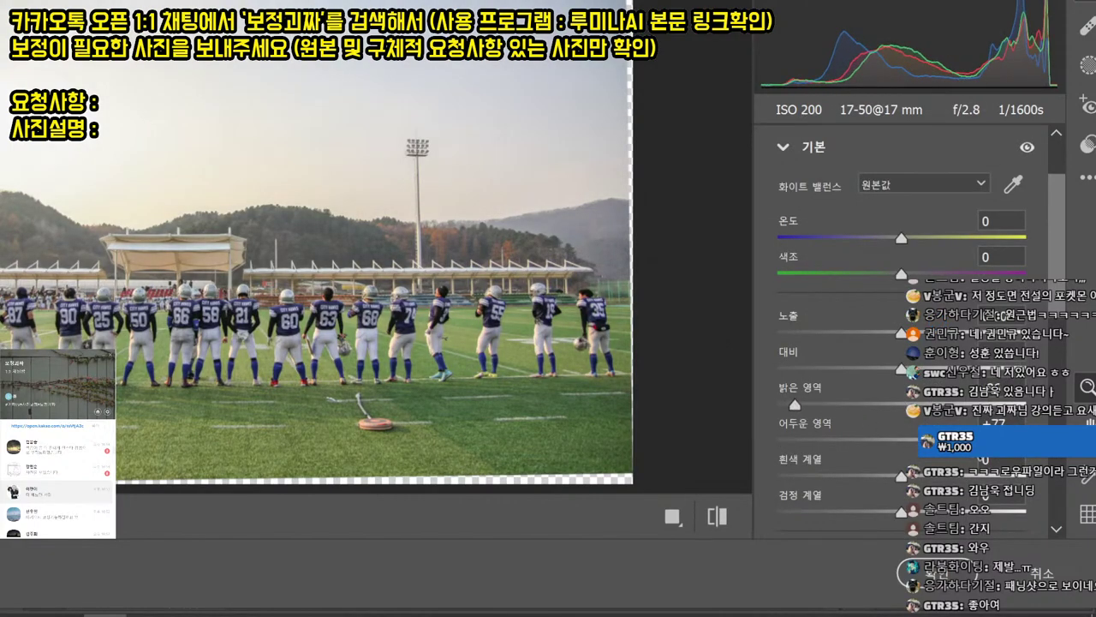
{"action": "left_click_drag", "start_coordinate": [998, 441], "coordinate": [989, 441]}
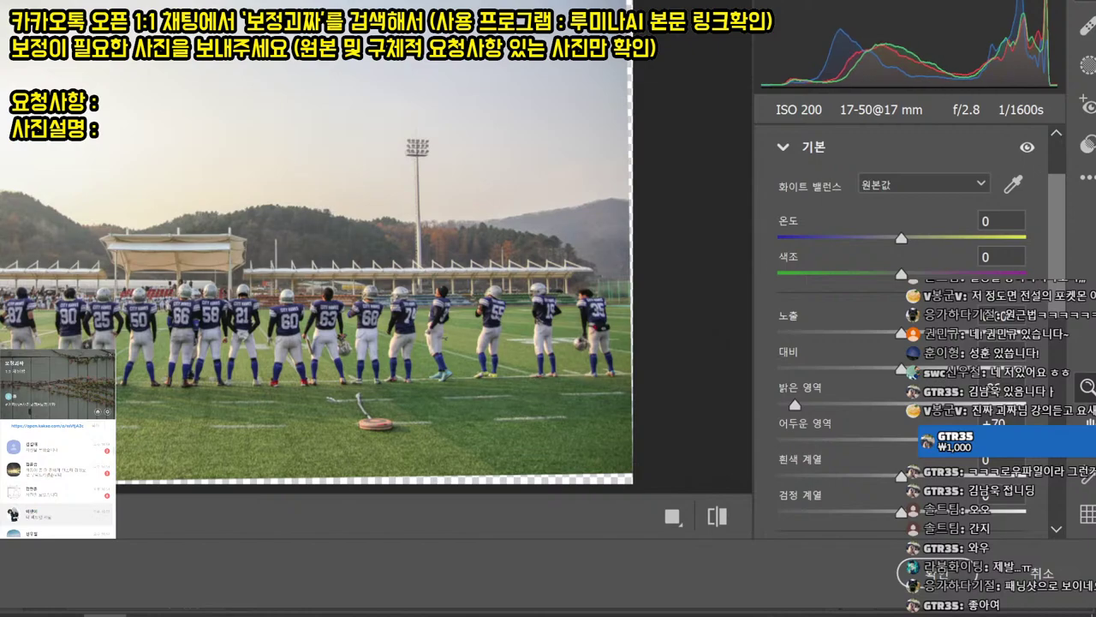
{"action": "left_click", "coordinate": [930, 571]}
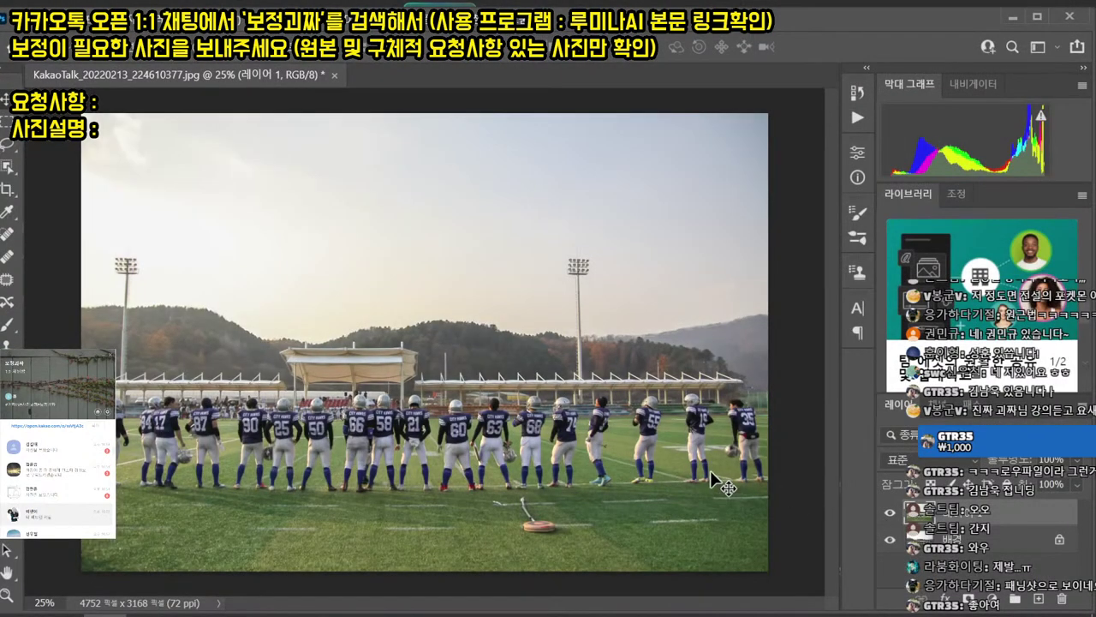
- Replace the football photo's sky with a blue sky of wispy white clouds and merge all layers
{"action": "left_click", "coordinate": [82, 18]}
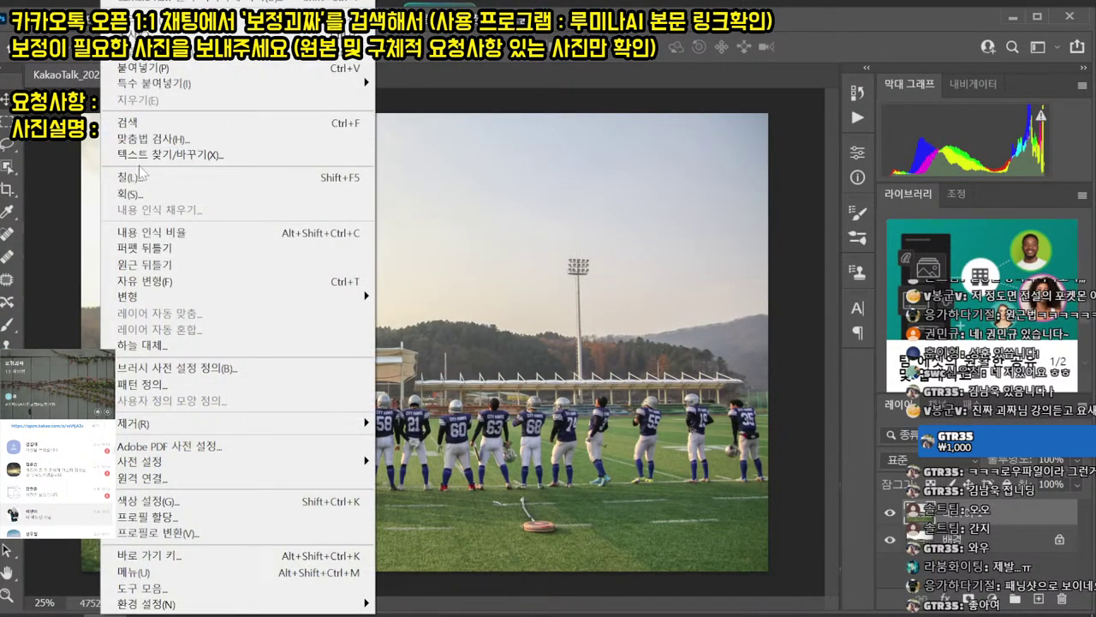
{"action": "left_click", "coordinate": [184, 345]}
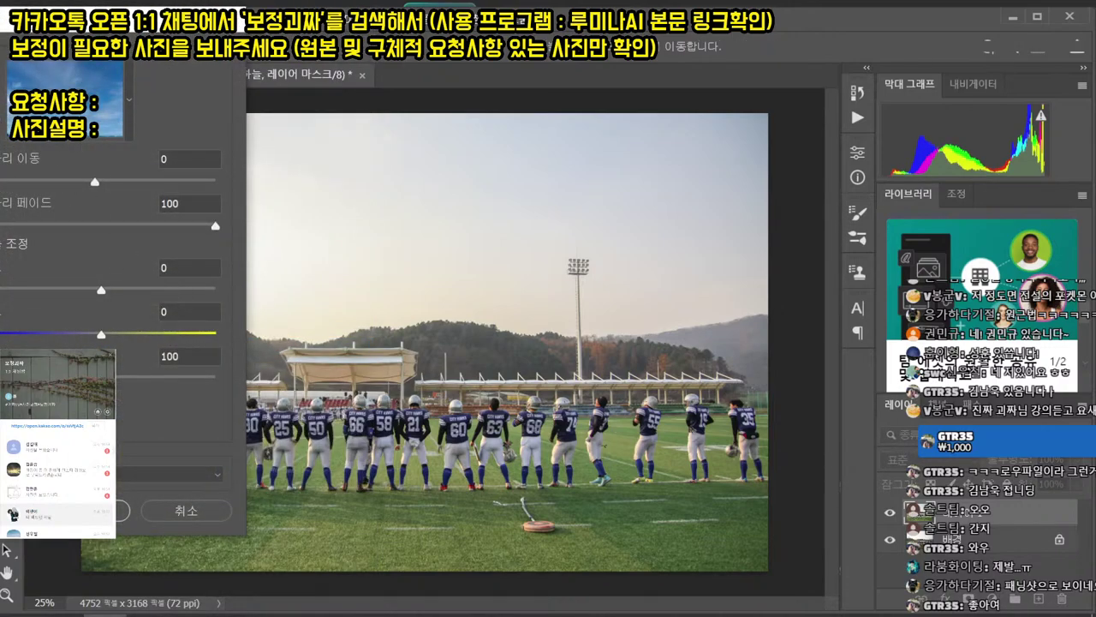
{"action": "left_click_drag", "start_coordinate": [129, 19], "coordinate": [0, 19]}
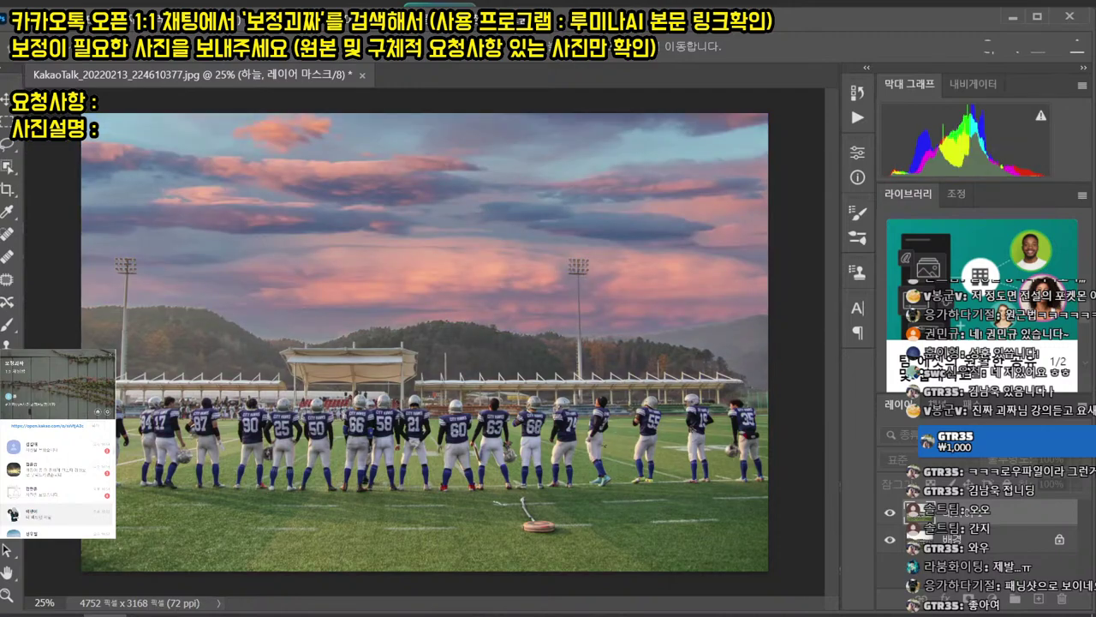
{"action": "key", "text": "ctrl+z"}
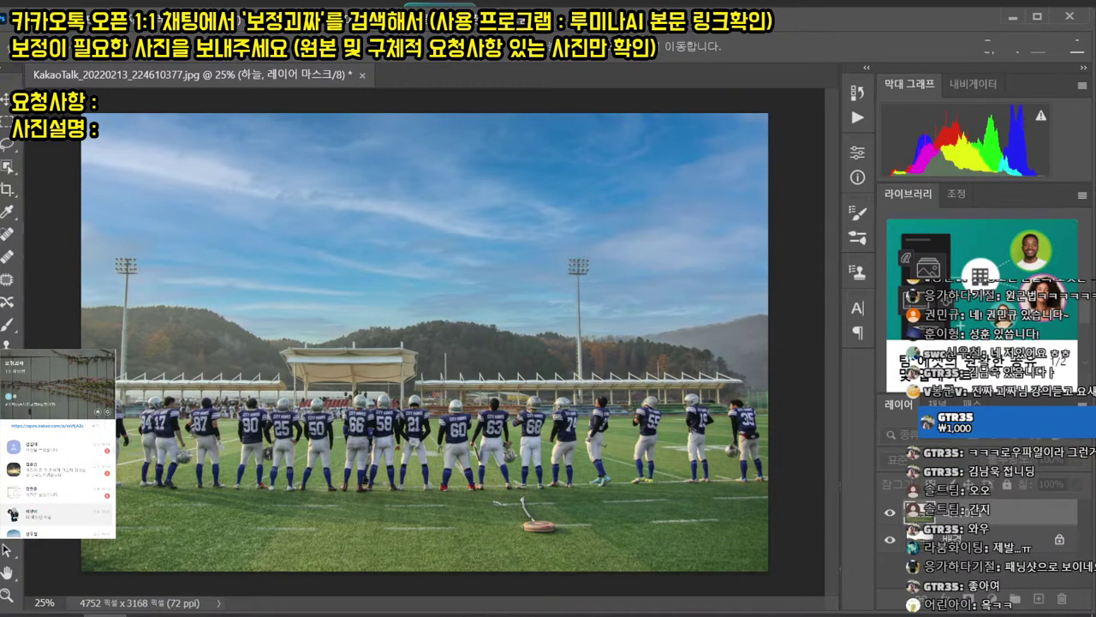
{"action": "key", "text": "Return"}
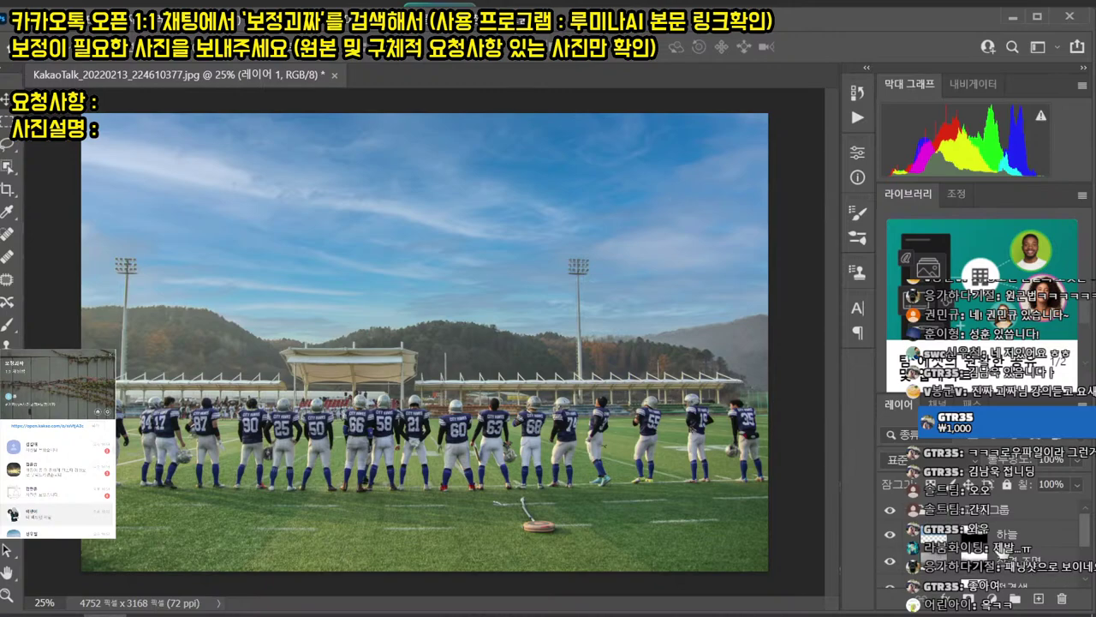
{"action": "scroll", "coordinate": [996, 548], "scroll_direction": "down", "scroll_amount": 3}
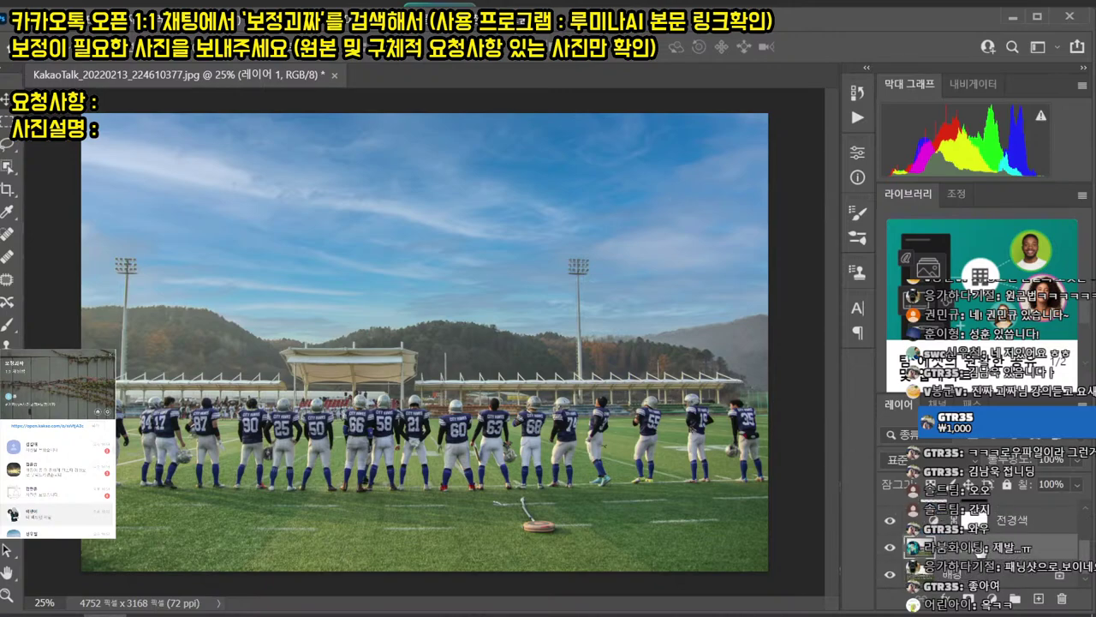
{"action": "scroll", "coordinate": [521, 534], "scroll_direction": "up", "scroll_amount": 5}
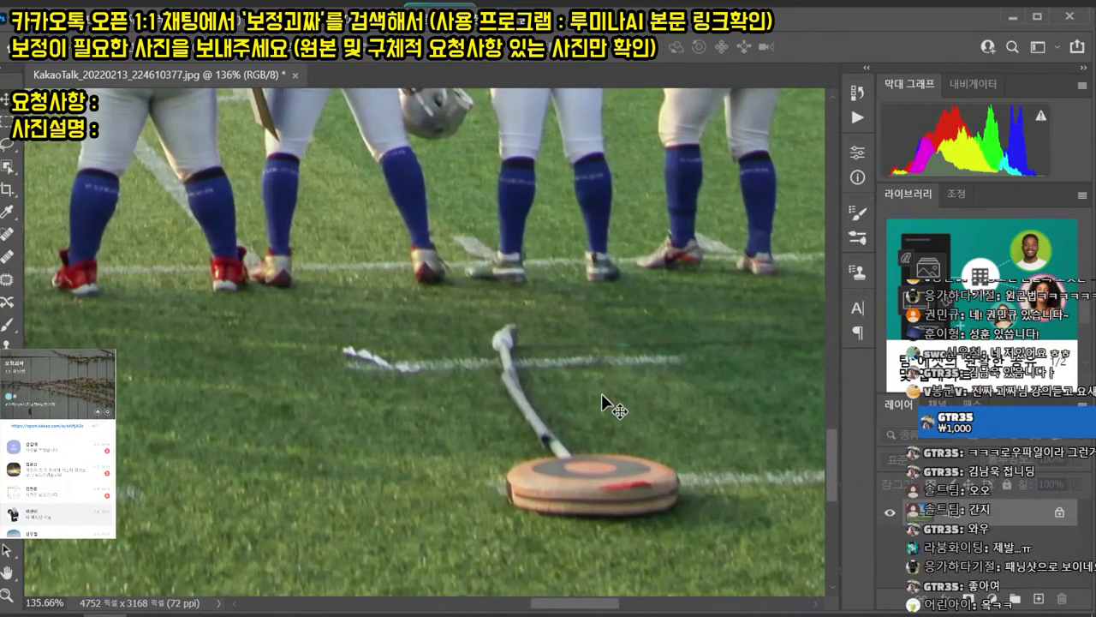
{"action": "key", "text": "j"}
{"action": "key", "text": "k"}
{"action": "left_click_drag", "start_coordinate": [496, 307], "coordinate": [484, 318]}
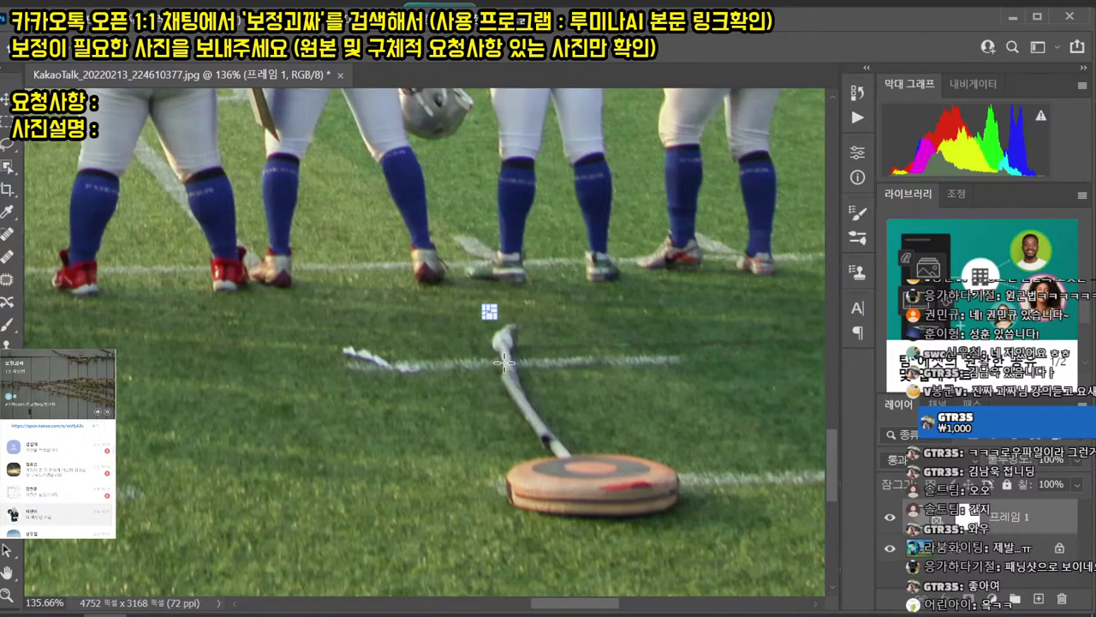
{"action": "key", "text": "ctrl+z"}
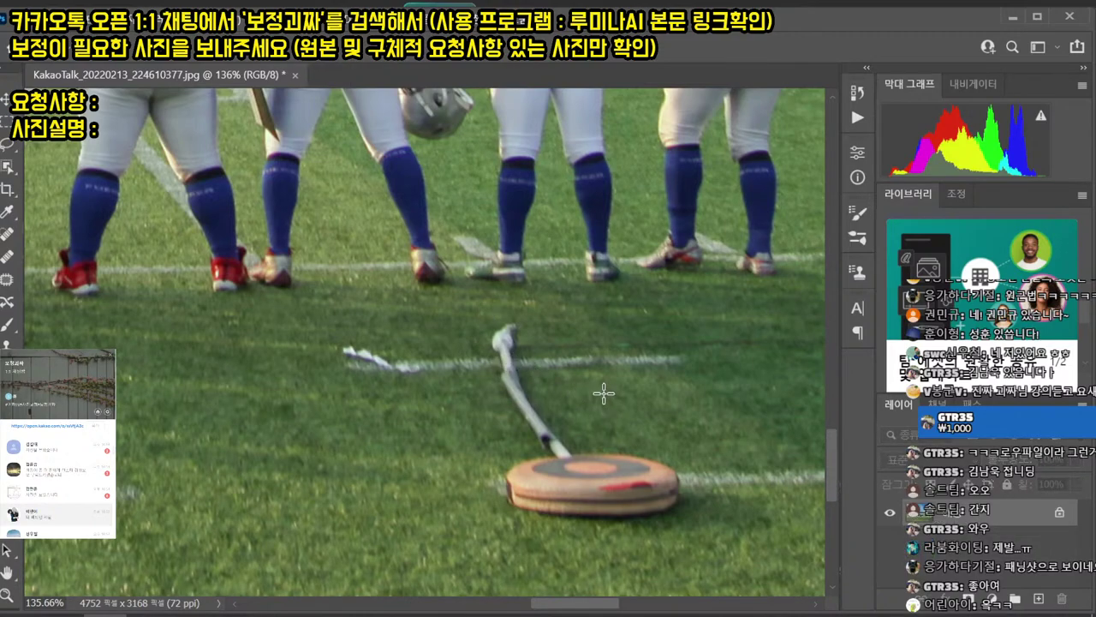
- Remove the orange disc and its strap from the grass in front of the players, and save and close the football photo
{"action": "key", "text": "j"}
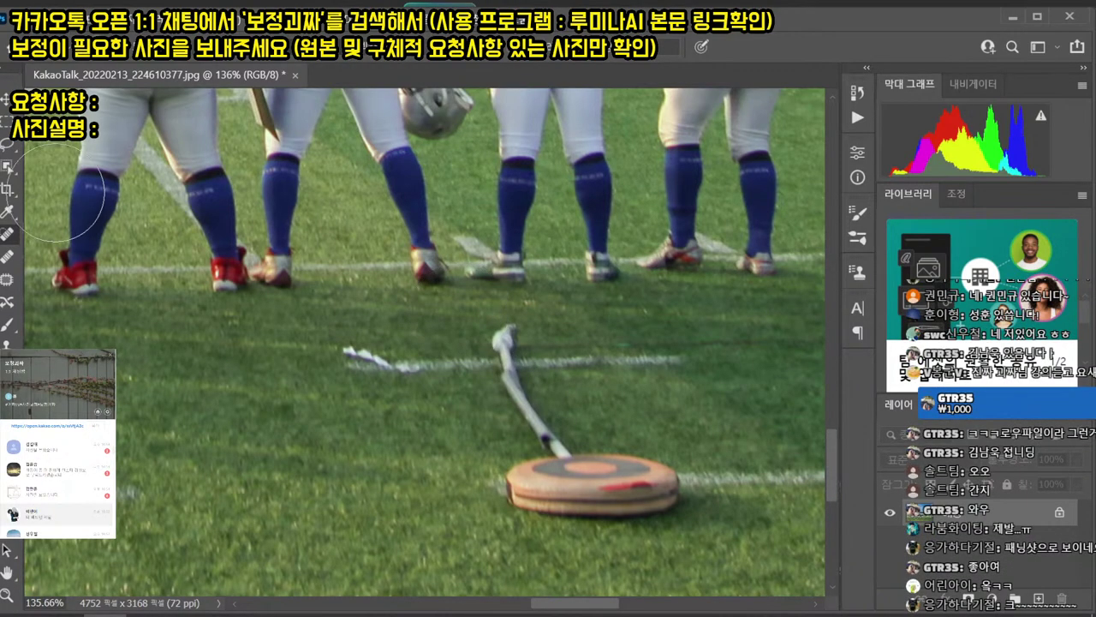
{"action": "key", "text": "w"}
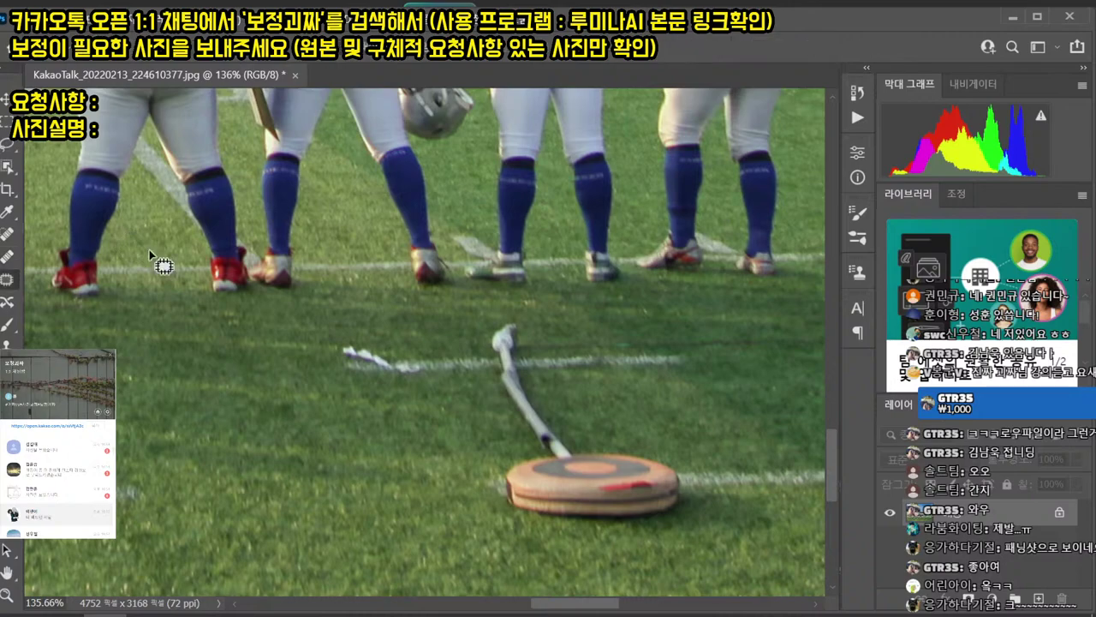
{"action": "mouse_move", "coordinate": [480, 306]}
{"action": "left_mouse_down"}
{"action": "mouse_move", "coordinate": [499, 439]}
{"action": "mouse_move", "coordinate": [495, 510]}
{"action": "mouse_move", "coordinate": [632, 532]}
{"action": "mouse_move", "coordinate": [716, 487]}
{"action": "mouse_move", "coordinate": [562, 404]}
{"action": "mouse_move", "coordinate": [516, 292]}
{"action": "left_mouse_up"}
{"action": "key", "text": "shift+F5"}
{"action": "left_click_drag", "start_coordinate": [547, 357], "coordinate": [463, 363]}
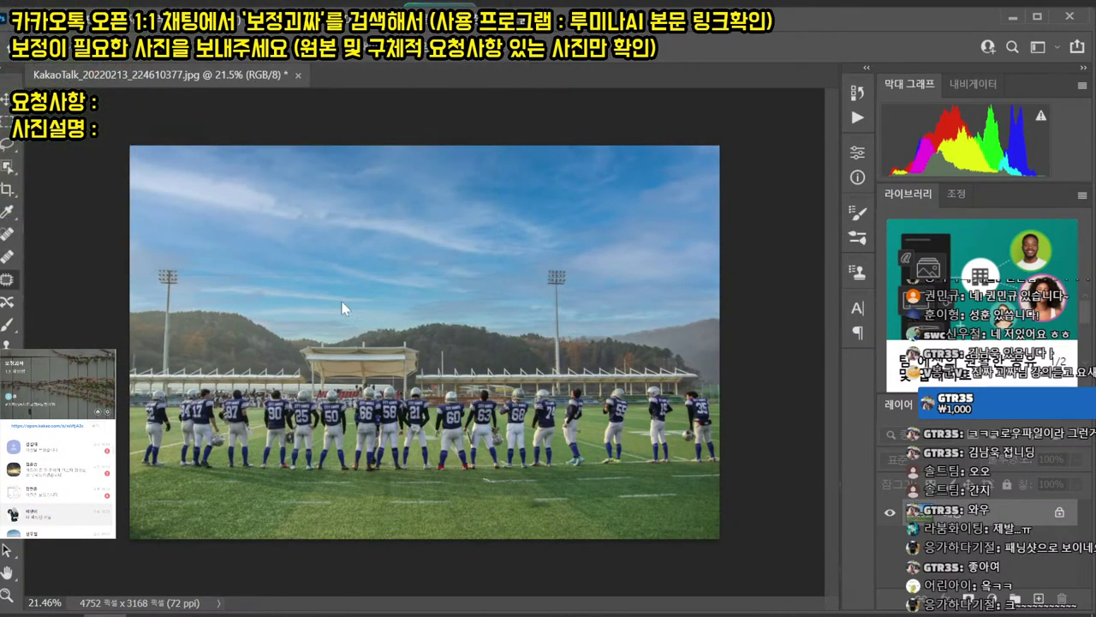
{"action": "key", "text": "ctrl+s"}
{"action": "left_click", "coordinate": [290, 74]}
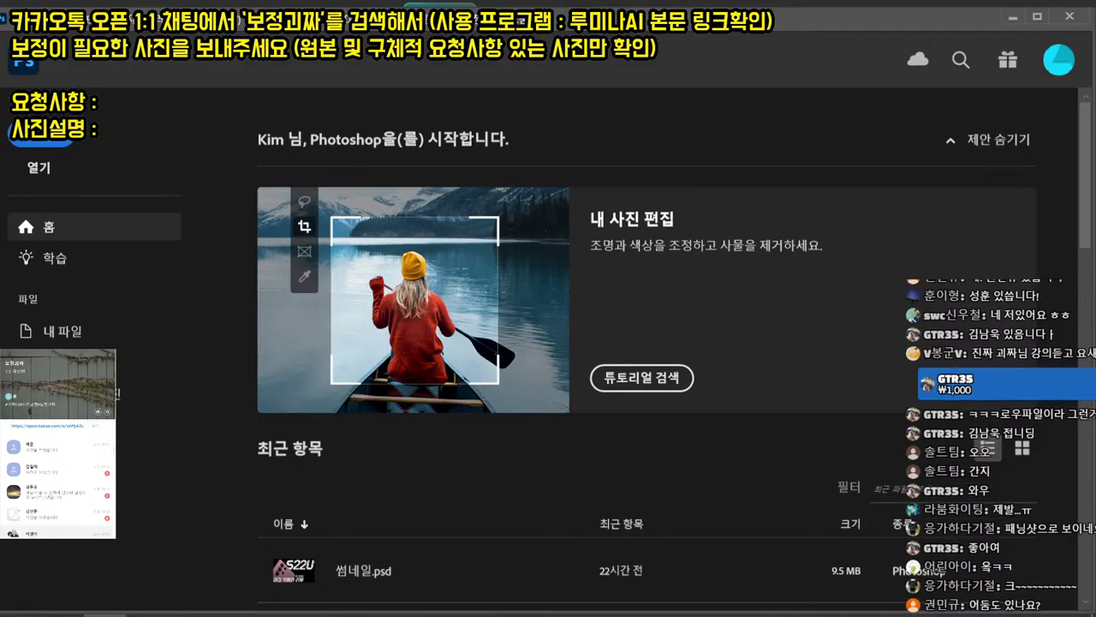
- Save the café tray photo from the KakaoTalk viewer and open KakaoTalk_20220213_225237229.jpg in Photoshop
{"action": "left_click_drag", "start_coordinate": [0, 4], "coordinate": [571, 130]}
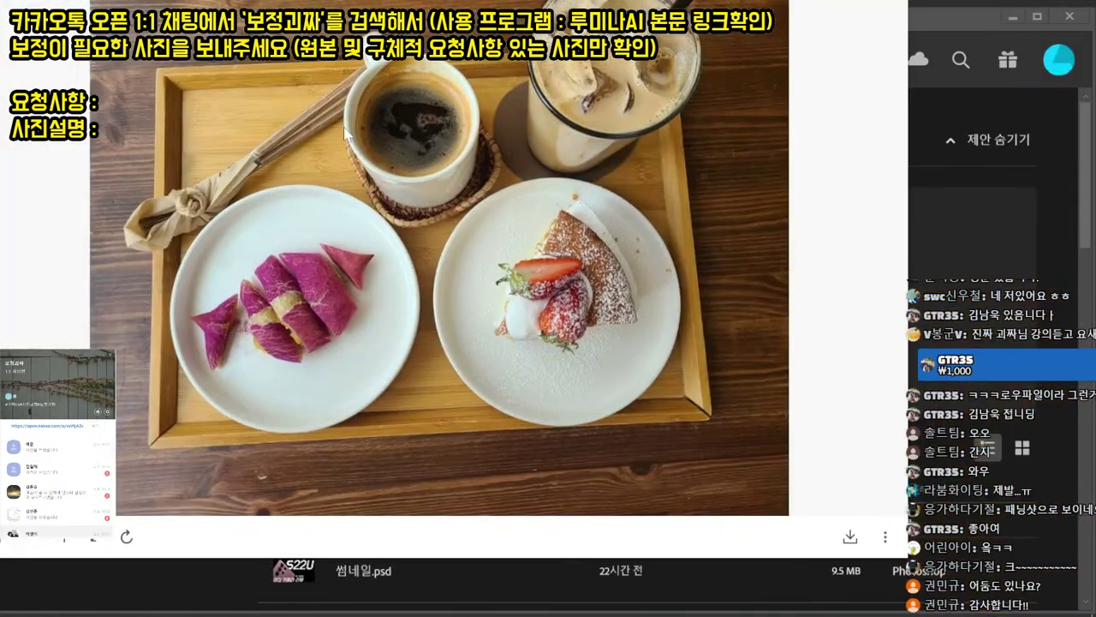
{"action": "key", "text": "Return"}
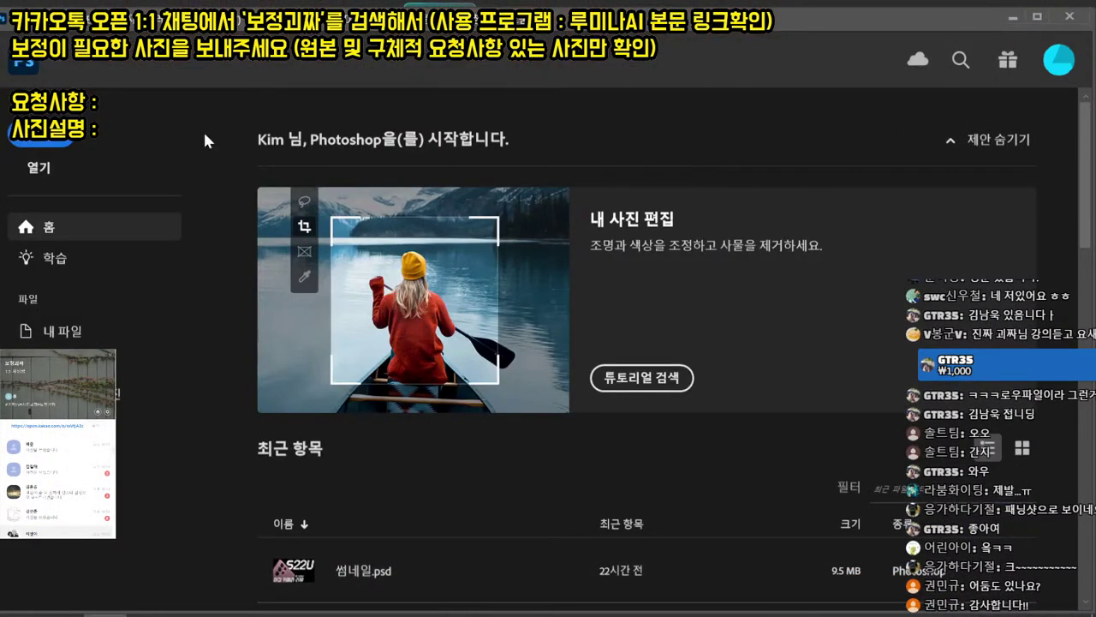
{"action": "key", "text": "ctrl+o"}
{"action": "scroll", "coordinate": [647, 343], "scroll_direction": "down", "scroll_amount": 5}
{"action": "double_click", "coordinate": [645, 182]}
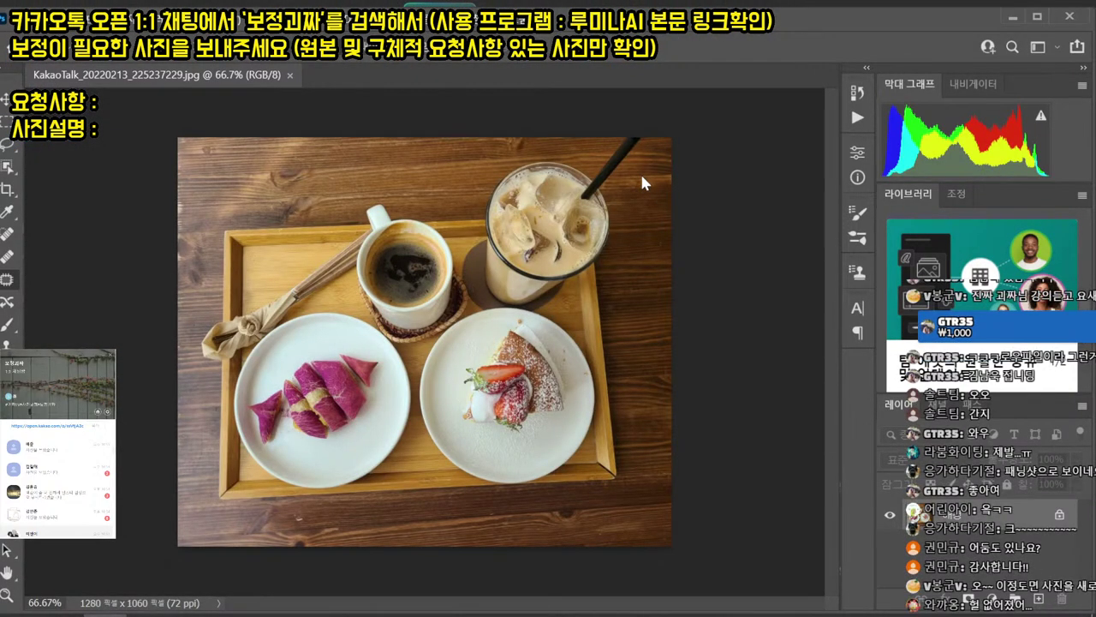
- Try straightening the café tray photo with Camera Raw's automatic Upright geometry correction
{"action": "key", "text": "ctrl+shift+a"}
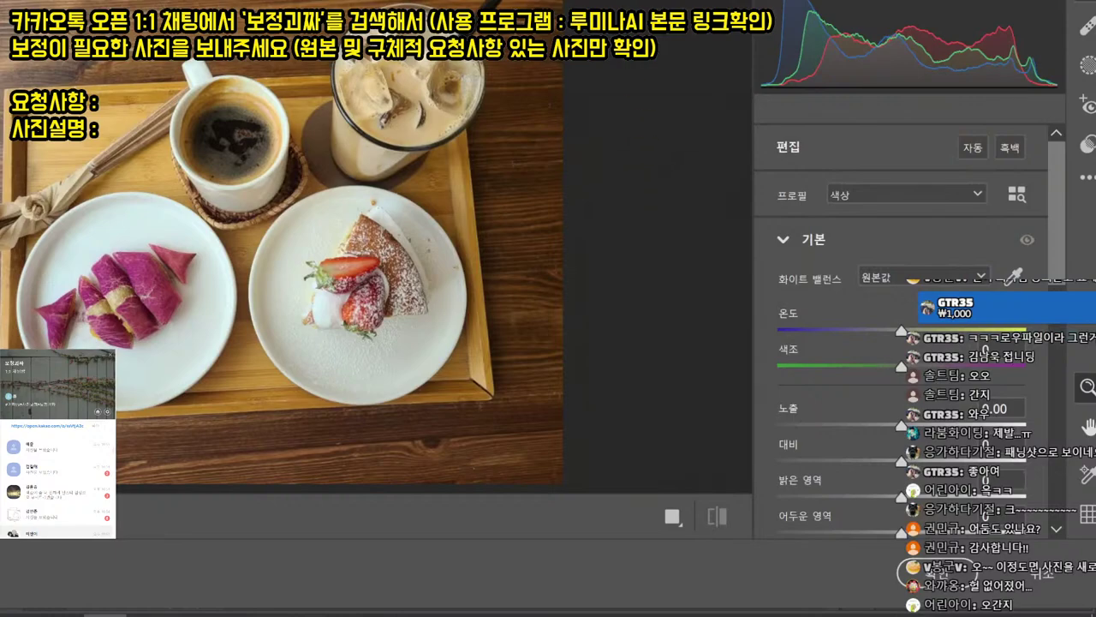
{"action": "scroll", "coordinate": [949, 381], "scroll_direction": "down", "scroll_amount": 10}
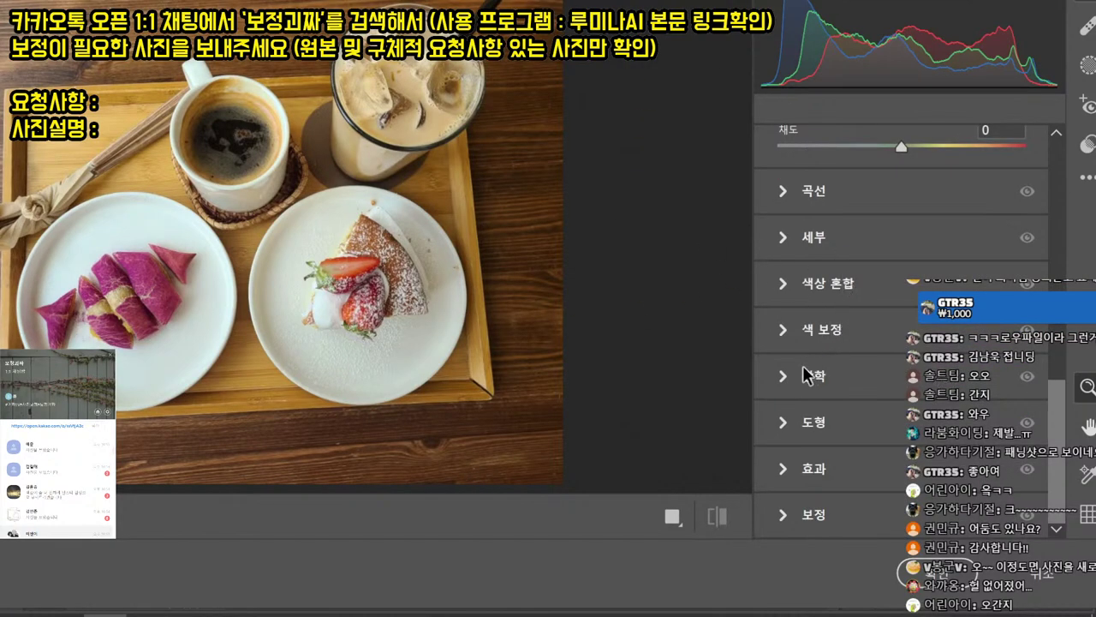
{"action": "left_click", "coordinate": [786, 422]}
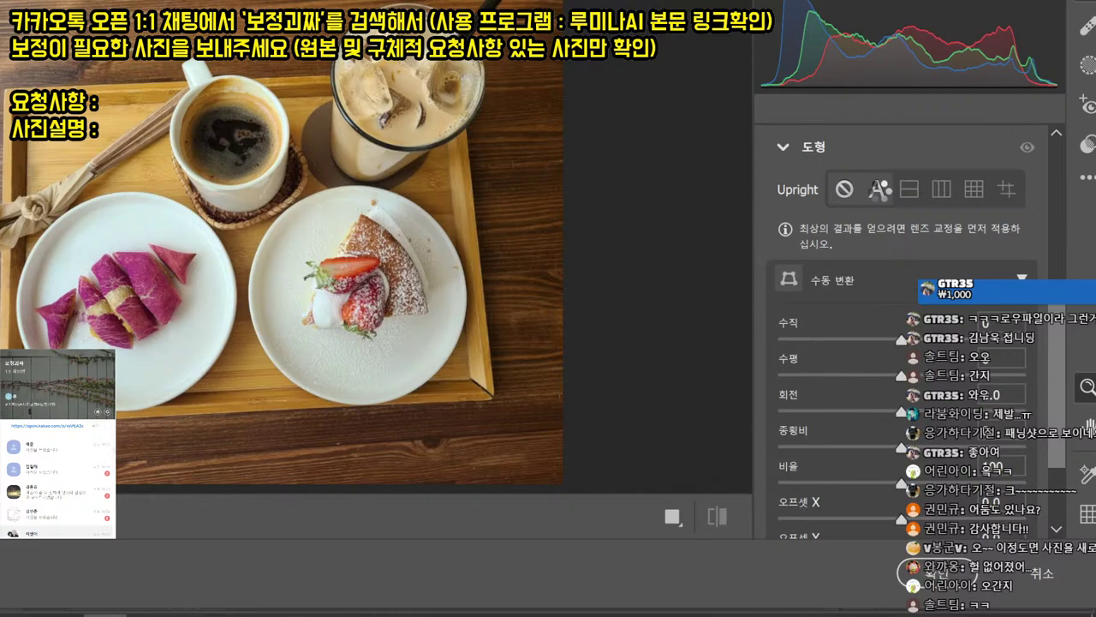
{"action": "left_click", "coordinate": [879, 189]}
{"action": "scroll", "coordinate": [816, 255], "scroll_direction": "down", "scroll_amount": 2}
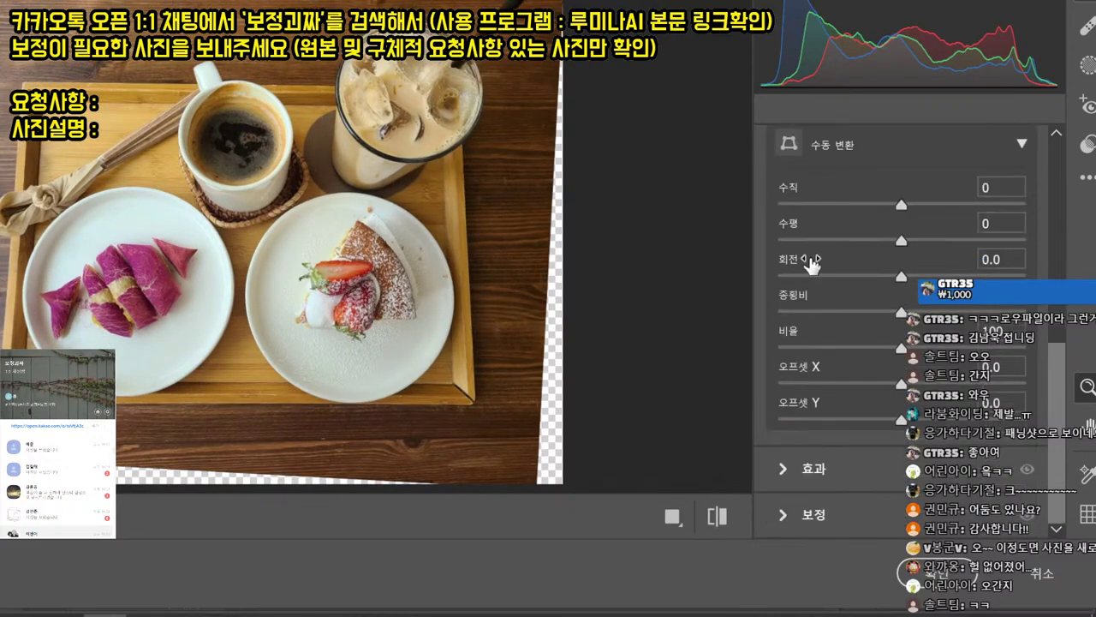
{"action": "scroll", "coordinate": [809, 386], "scroll_direction": "up", "scroll_amount": 3}
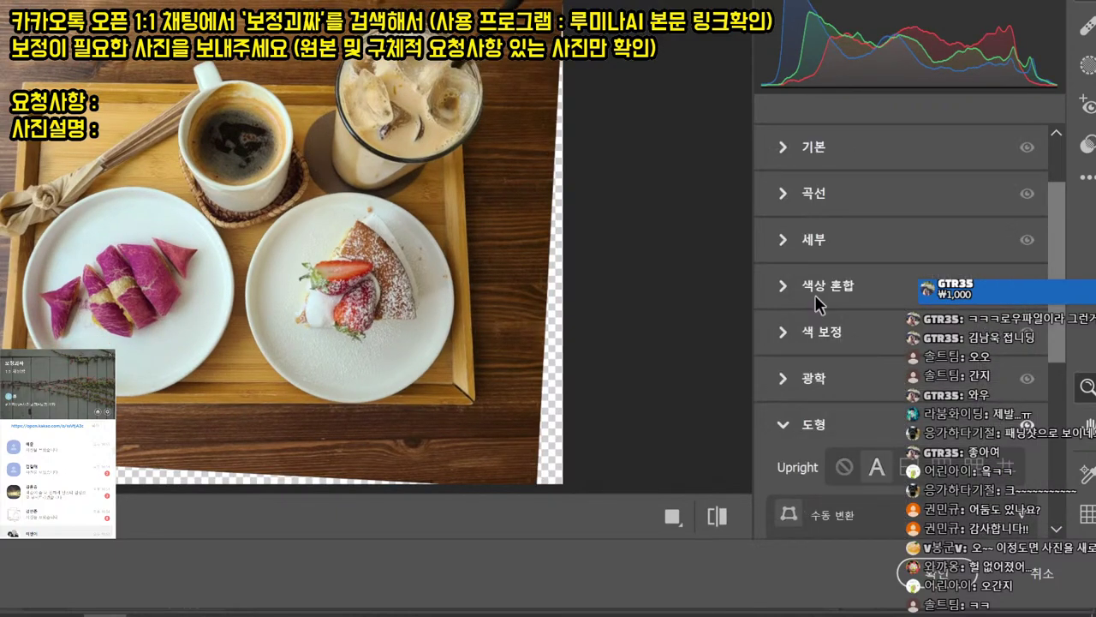
{"action": "left_click", "coordinate": [939, 574]}
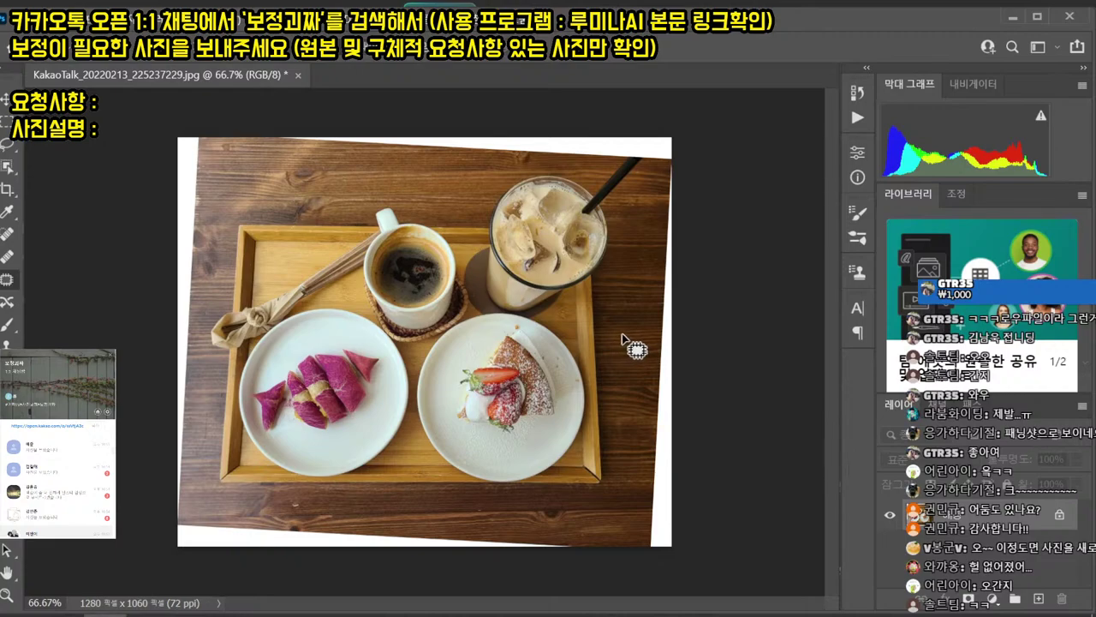
- Try cropping the white edges off the tray photo, cancel the crop and undo the Upright correction
{"action": "key", "text": "c"}
{"action": "left_click_drag", "start_coordinate": [434, 142], "coordinate": [433, 152]}
{"action": "left_click_drag", "start_coordinate": [178, 326], "coordinate": [186, 327]}
{"action": "key", "text": "Escape"}
{"action": "key", "text": "Return"}
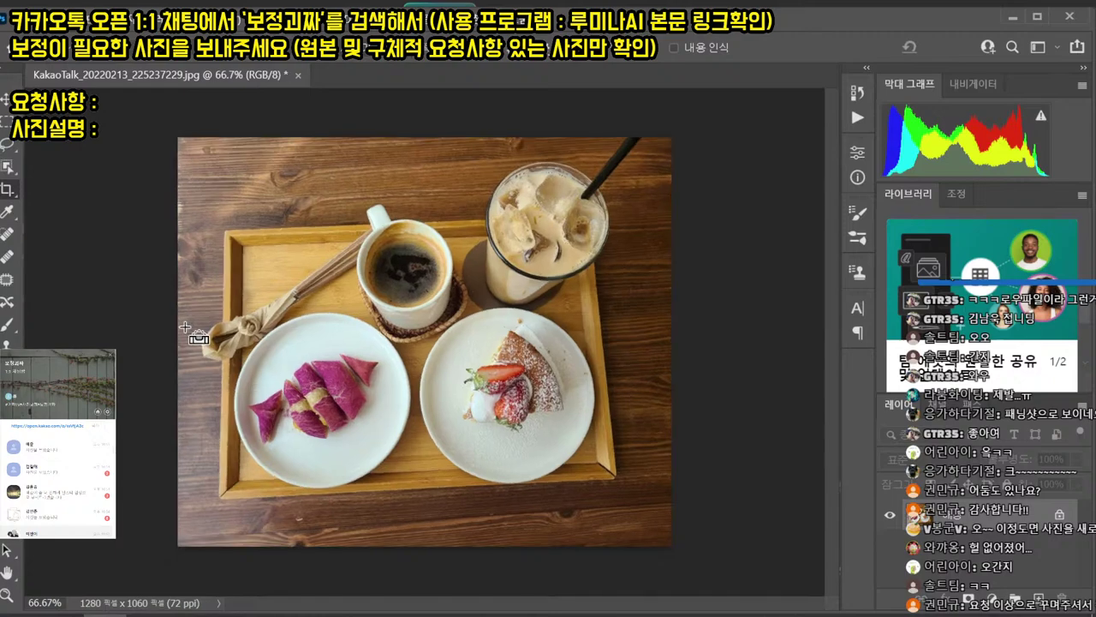
- Duplicate the tray photo's layer, show the rulers and place two horizontal and two vertical guides around the wooden tray's edges
{"action": "key", "text": "v"}
{"action": "key", "text": "ctrl+j"}
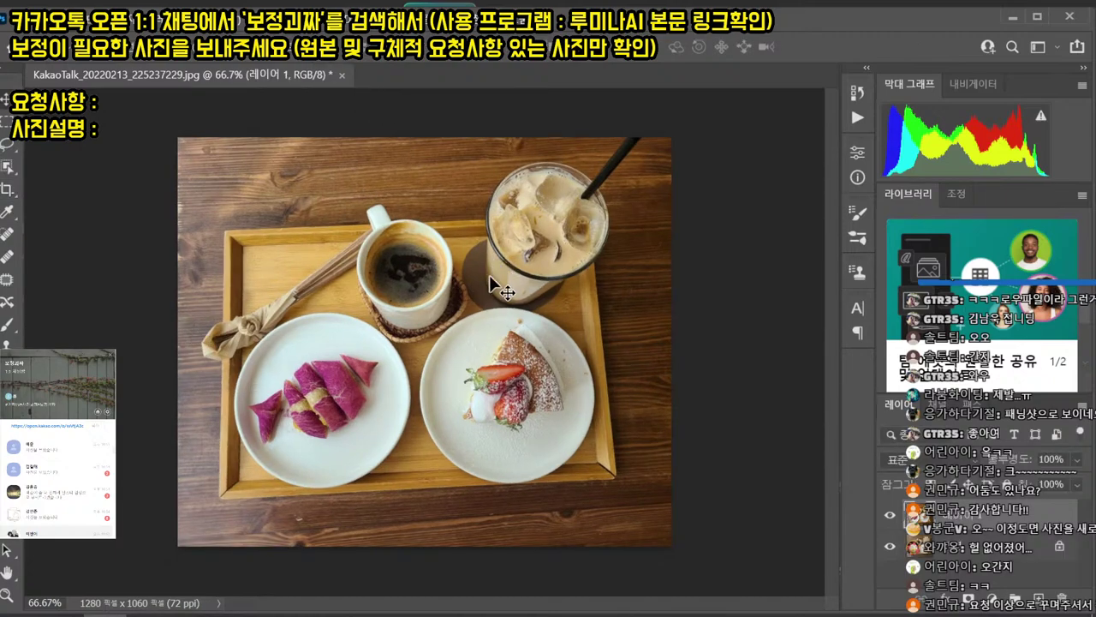
{"action": "key", "text": "r"}
{"action": "key", "text": "v"}
{"action": "key", "text": "ctrl+r"}
{"action": "left_click_drag", "start_coordinate": [373, 96], "coordinate": [377, 222]}
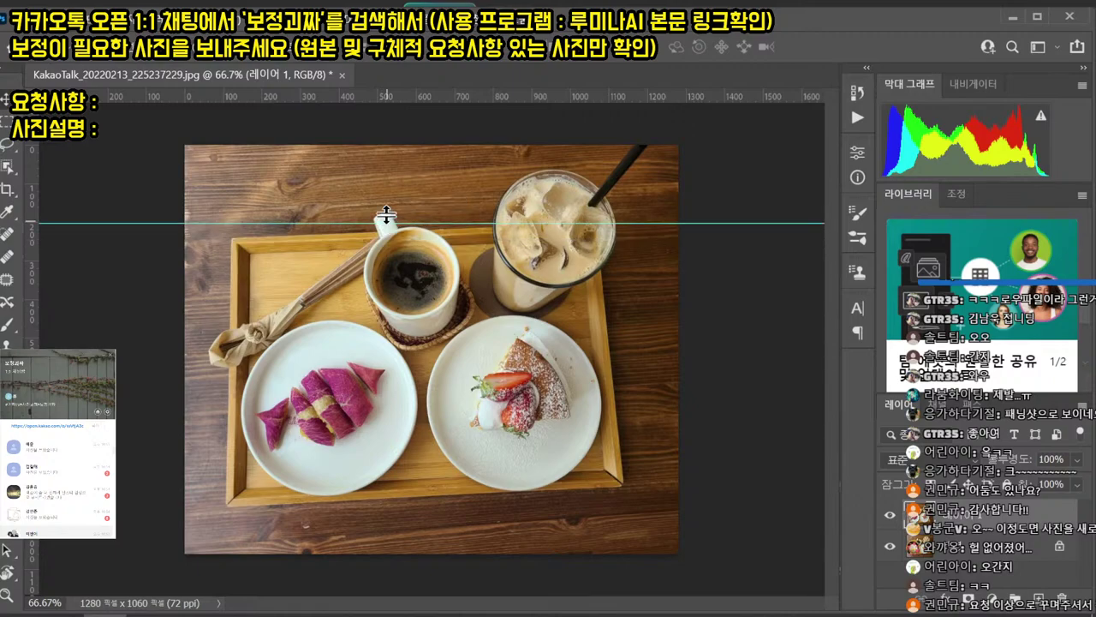
{"action": "left_click_drag", "start_coordinate": [31, 164], "coordinate": [227, 233]}
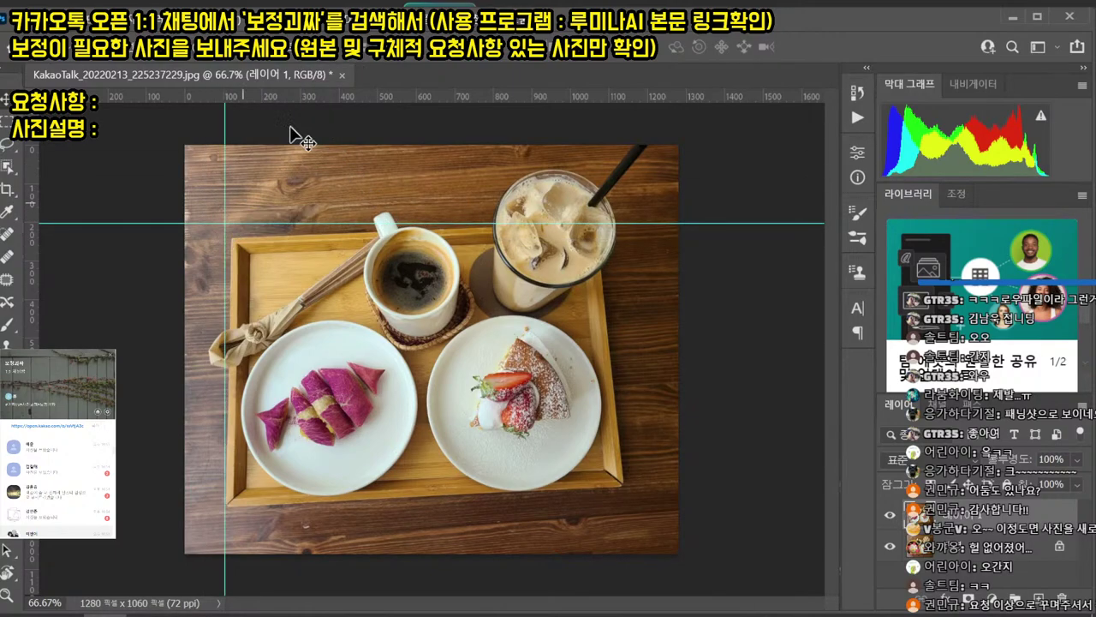
{"action": "left_click_drag", "start_coordinate": [325, 97], "coordinate": [365, 508]}
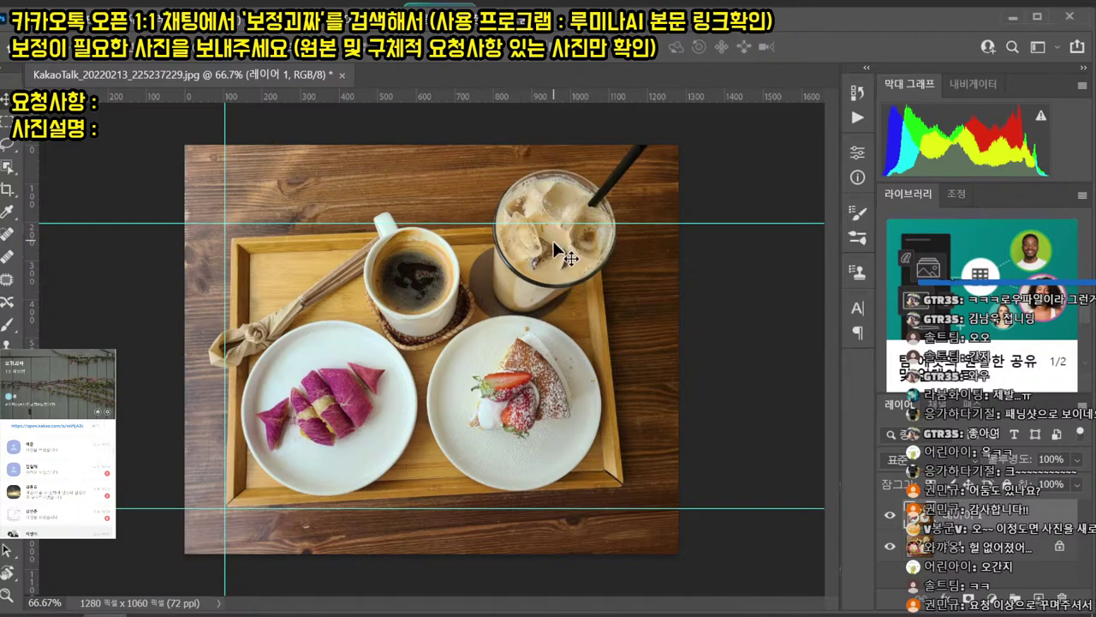
{"action": "left_click_drag", "start_coordinate": [568, 96], "coordinate": [626, 363]}
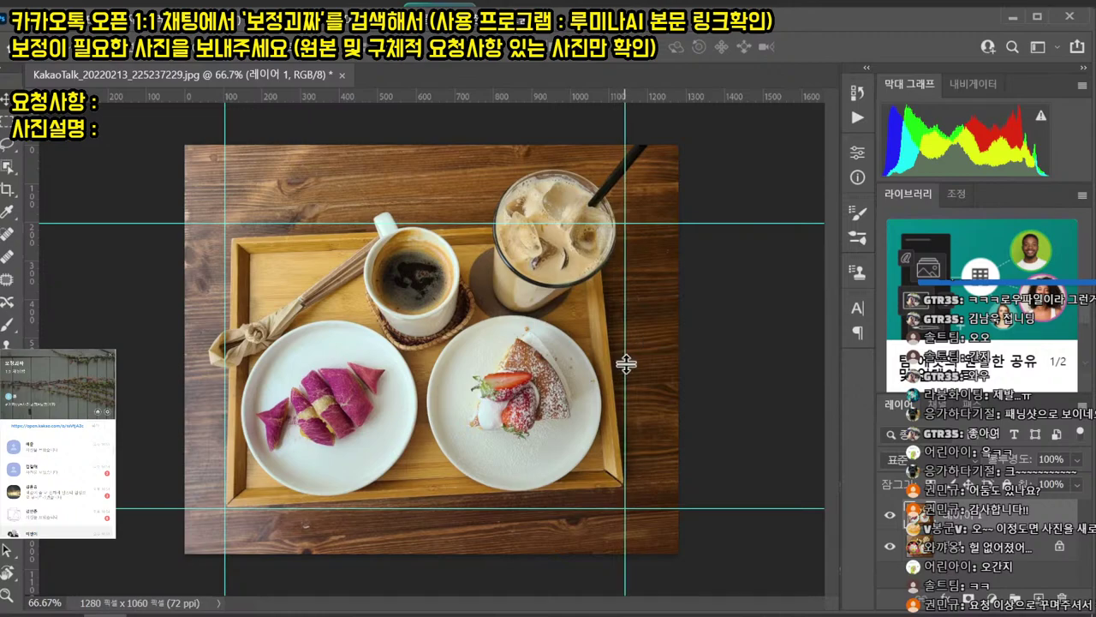
- Distort the duplicated tray layer with Free Transform, pulling its corners outward until the wooden tray's edges align with the guides
{"action": "key", "text": "ctrl+t"}
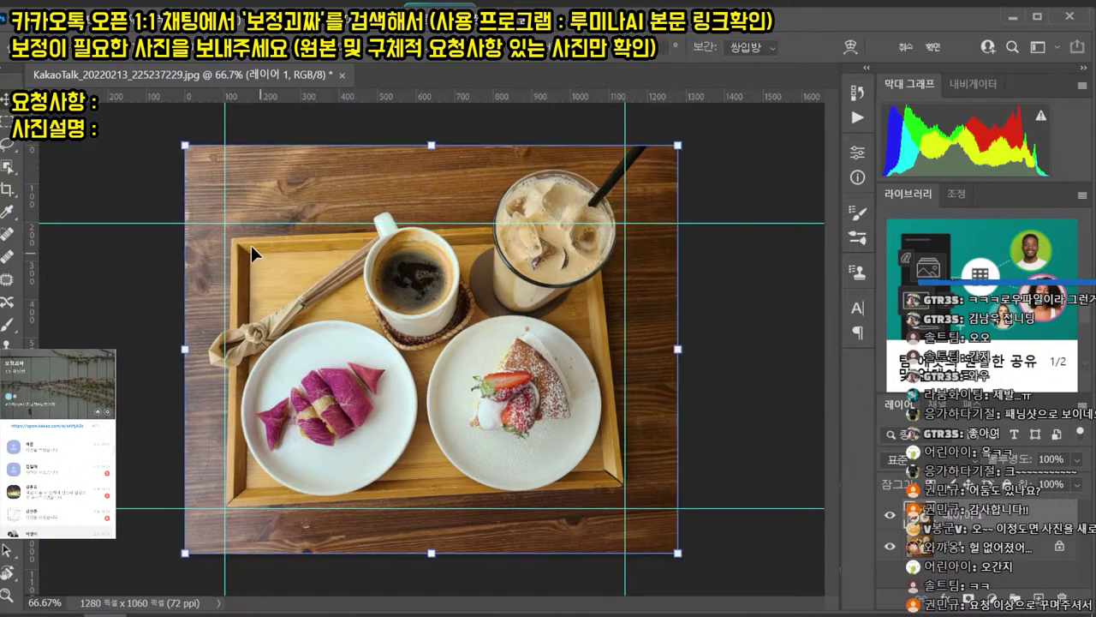
{"action": "left_click_drag", "start_coordinate": [186, 147], "coordinate": [175, 119]}
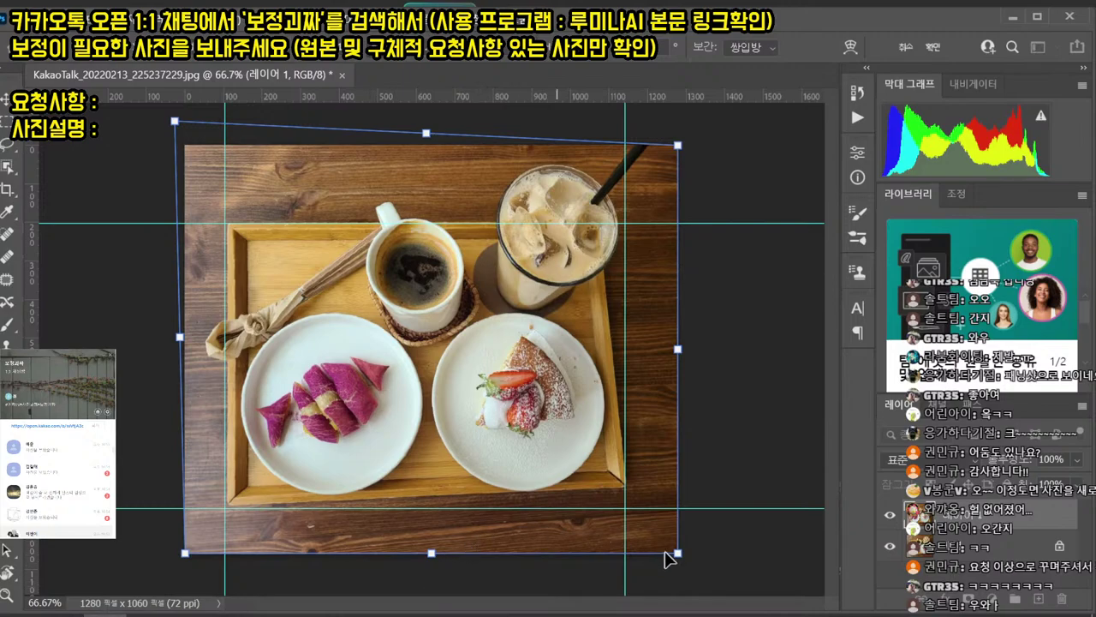
{"action": "left_click_drag", "start_coordinate": [678, 552], "coordinate": [681, 576]}
{"action": "left_click_drag", "start_coordinate": [679, 148], "coordinate": [724, 131]}
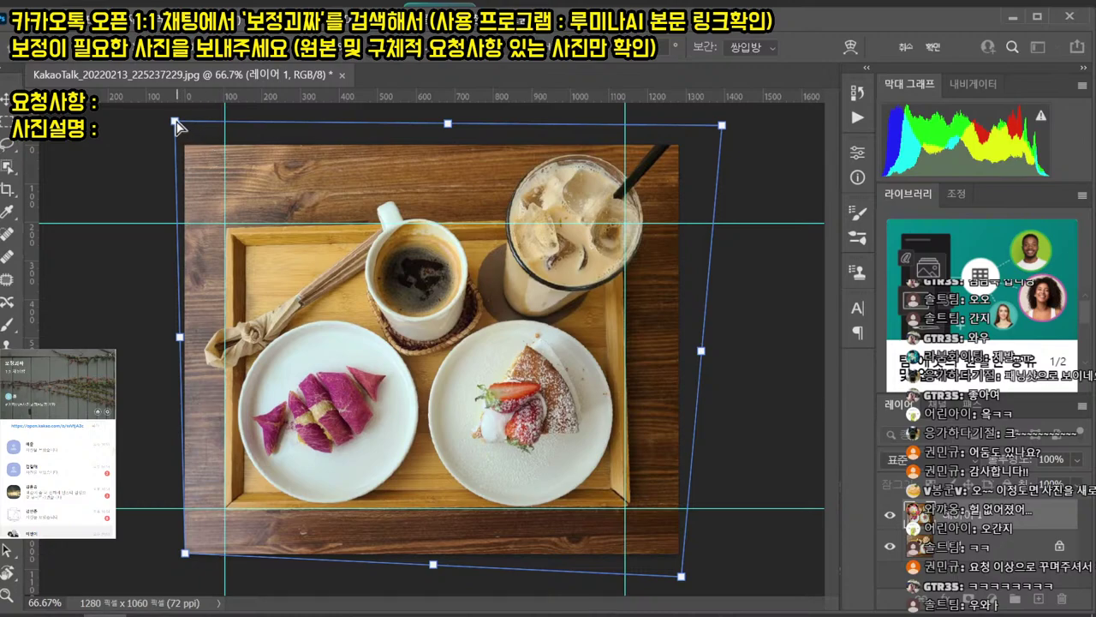
{"action": "left_click_drag", "start_coordinate": [175, 121], "coordinate": [173, 113]}
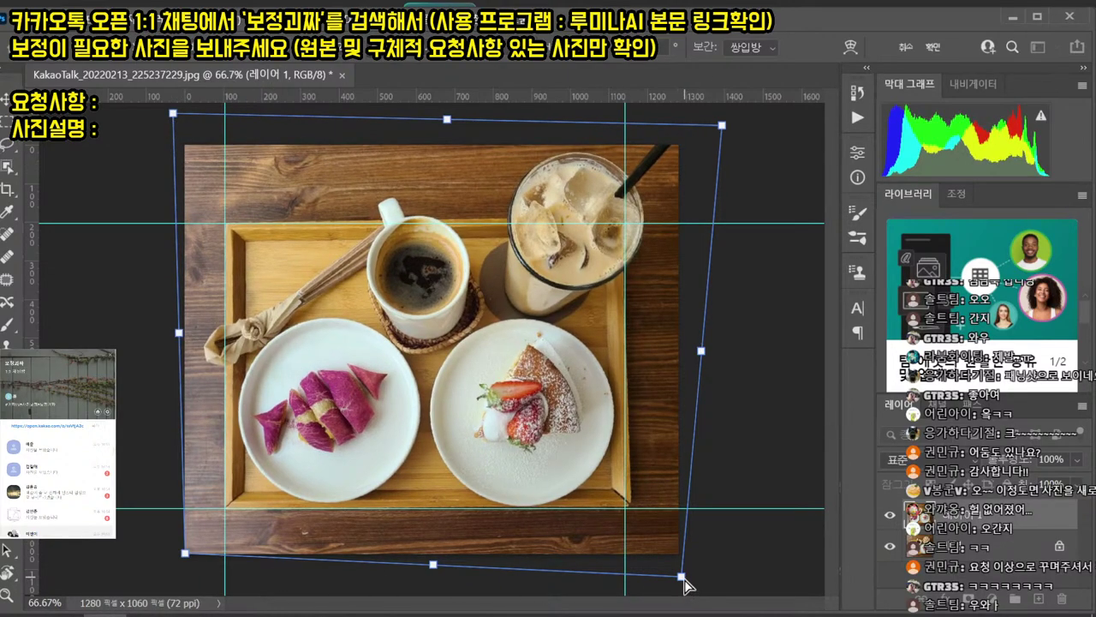
{"action": "left_click_drag", "start_coordinate": [683, 579], "coordinate": [674, 573]}
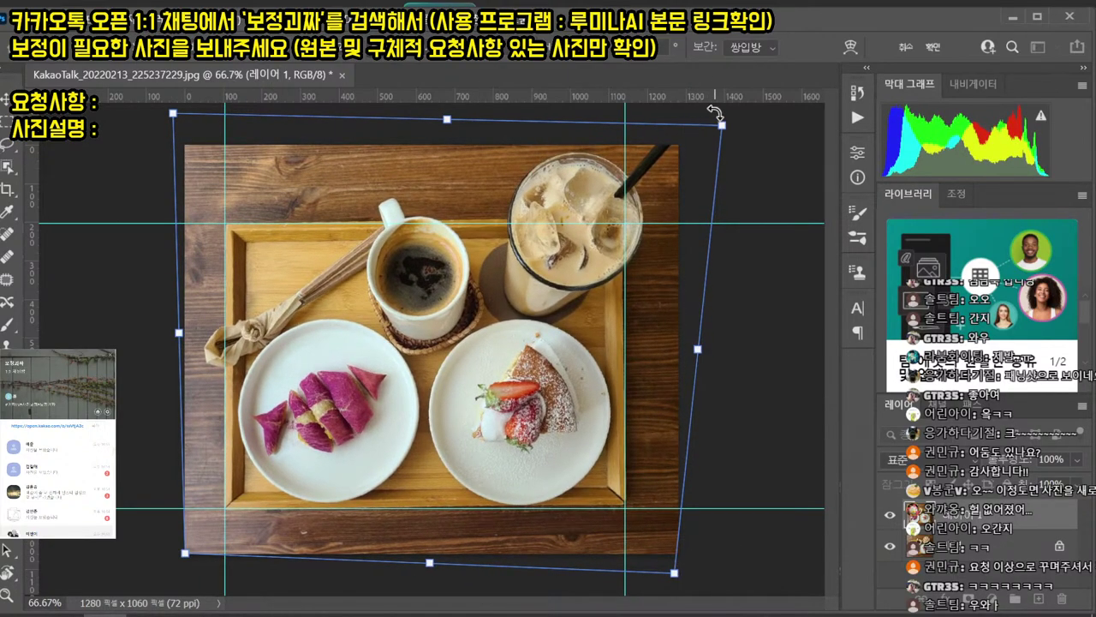
{"action": "left_click_drag", "start_coordinate": [724, 130], "coordinate": [730, 137]}
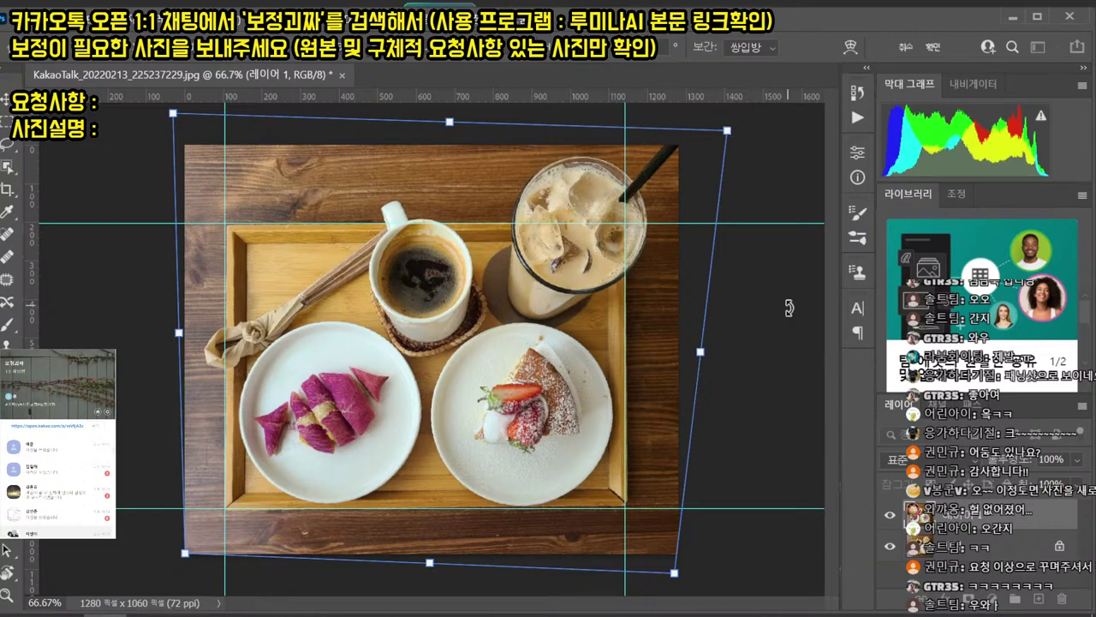
{"action": "key", "text": "Return"}
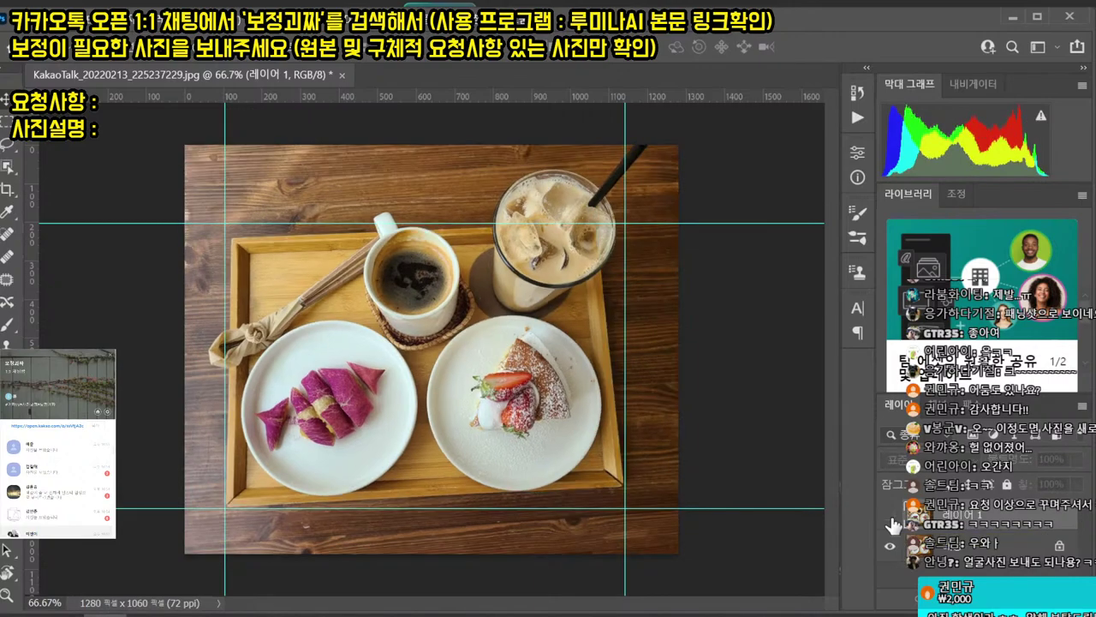
- Hide the guides and grid, and compare the perspective-corrected tray layer with the original by toggling its visibility
{"action": "left_click", "coordinate": [891, 518]}
{"action": "key", "text": "ctrl+'"}
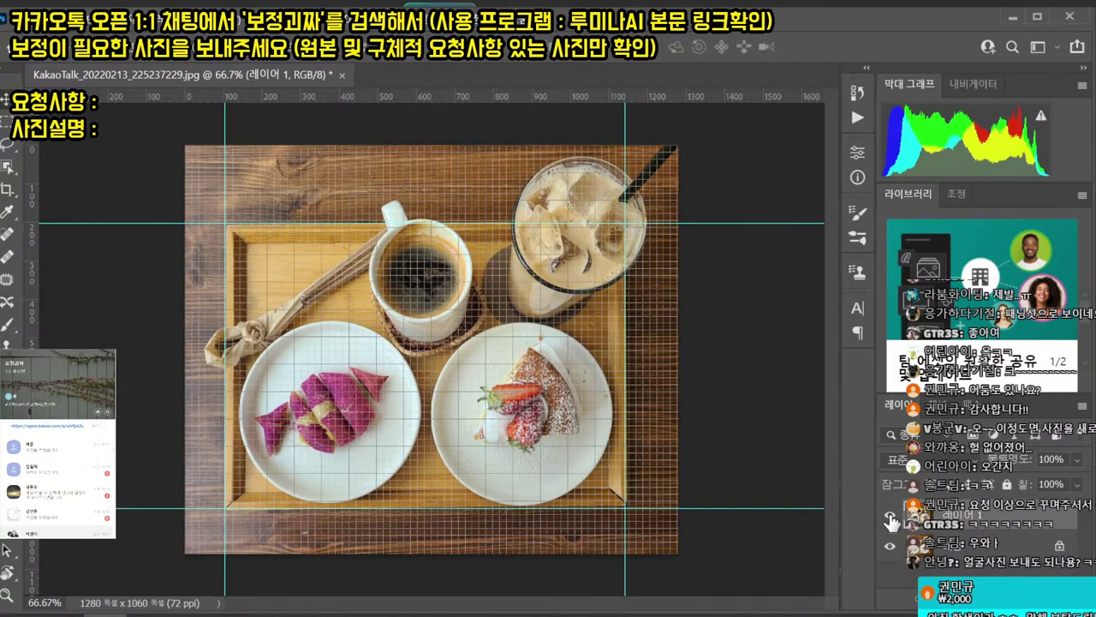
{"action": "key", "text": "ctrl+h"}
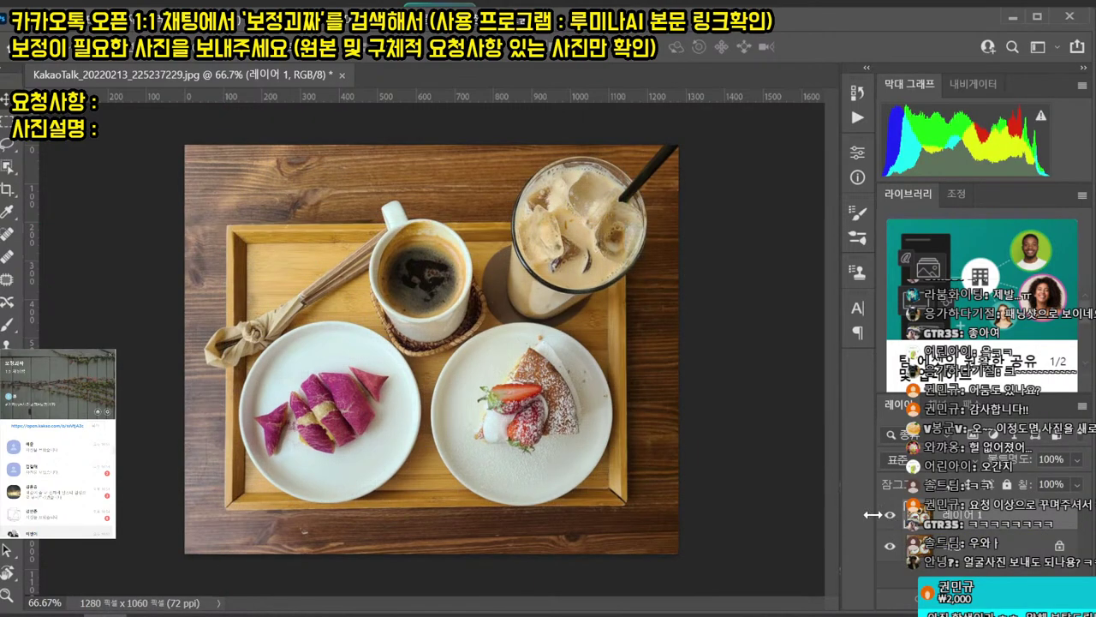
{"action": "left_click", "coordinate": [891, 518]}
{"action": "left_click", "coordinate": [891, 518]}
- Merge the corrected tray layer into the background and save the photo
{"action": "key", "text": "ctrl+e"}
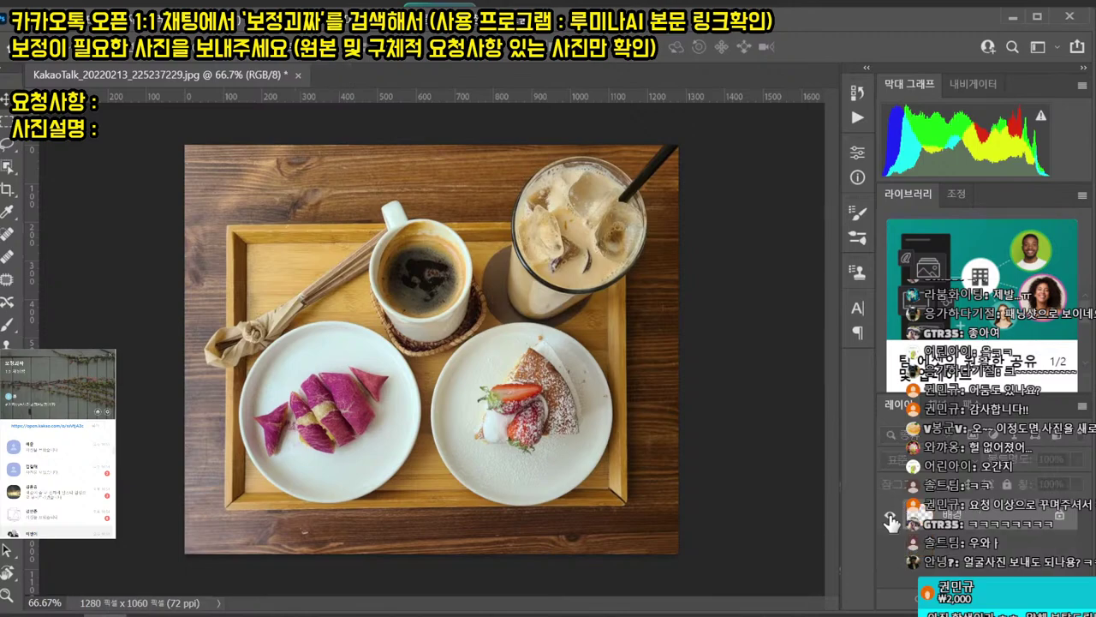
{"action": "key", "text": "ctrl+shift+a"}
{"action": "key", "text": "Return"}
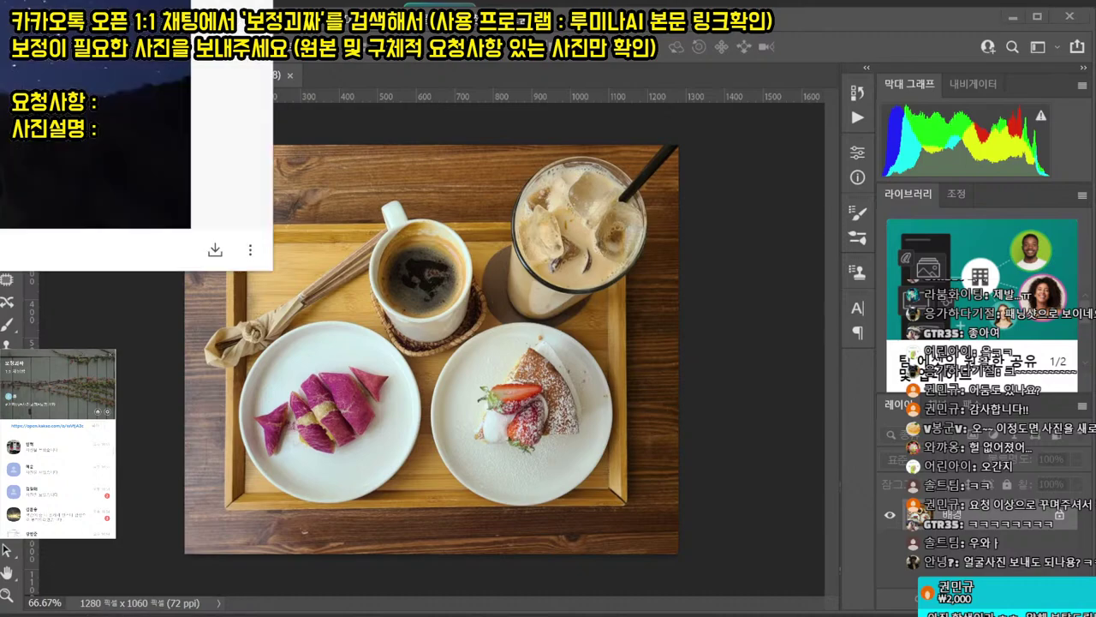
- Save the starry night-sky photo from the KakaoTalk viewer, close the tray photo and open KakaoTalk_20220213_224023012.jpg in Photoshop
{"action": "left_click_drag", "start_coordinate": [0, 0], "coordinate": [388, 14]}
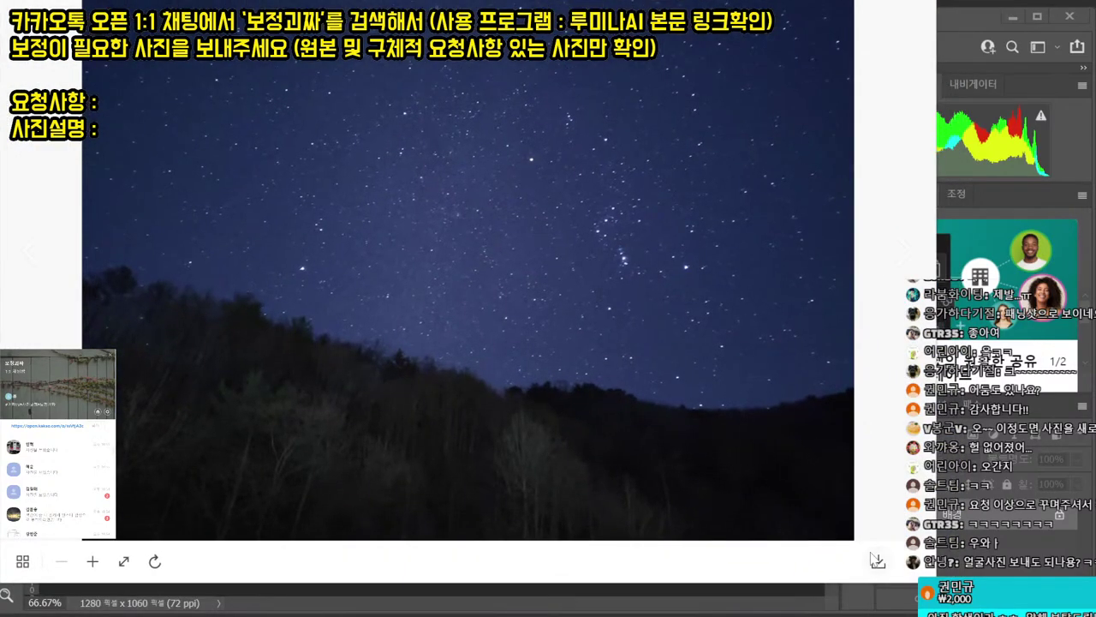
{"action": "left_click", "coordinate": [872, 562]}
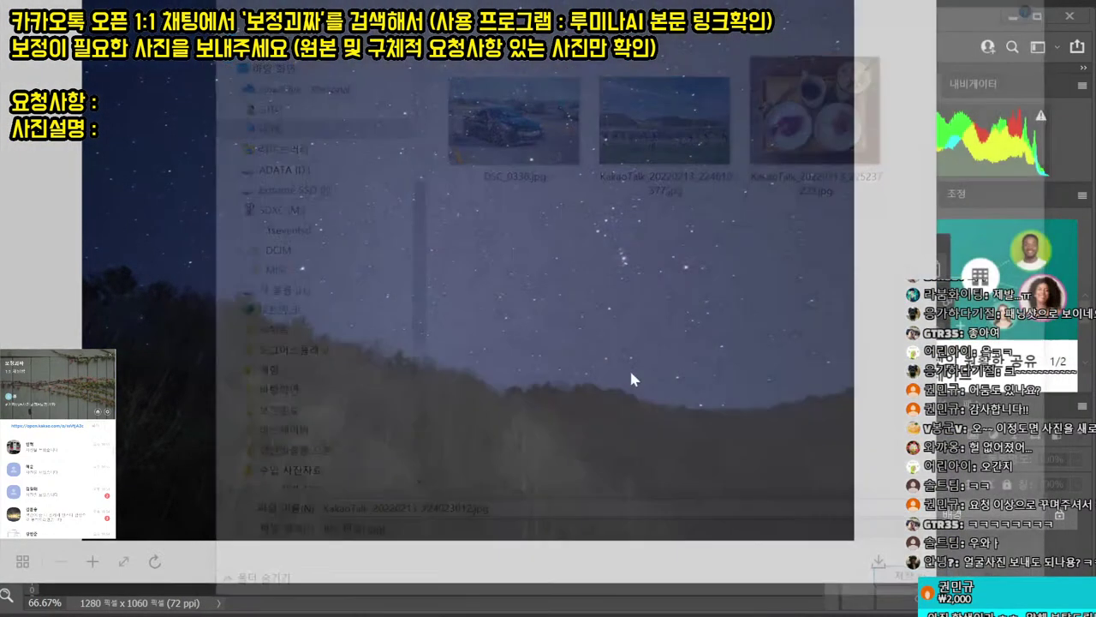
{"action": "key", "text": "Return"}
{"action": "key", "text": "Escape"}
{"action": "left_click", "coordinate": [290, 74]}
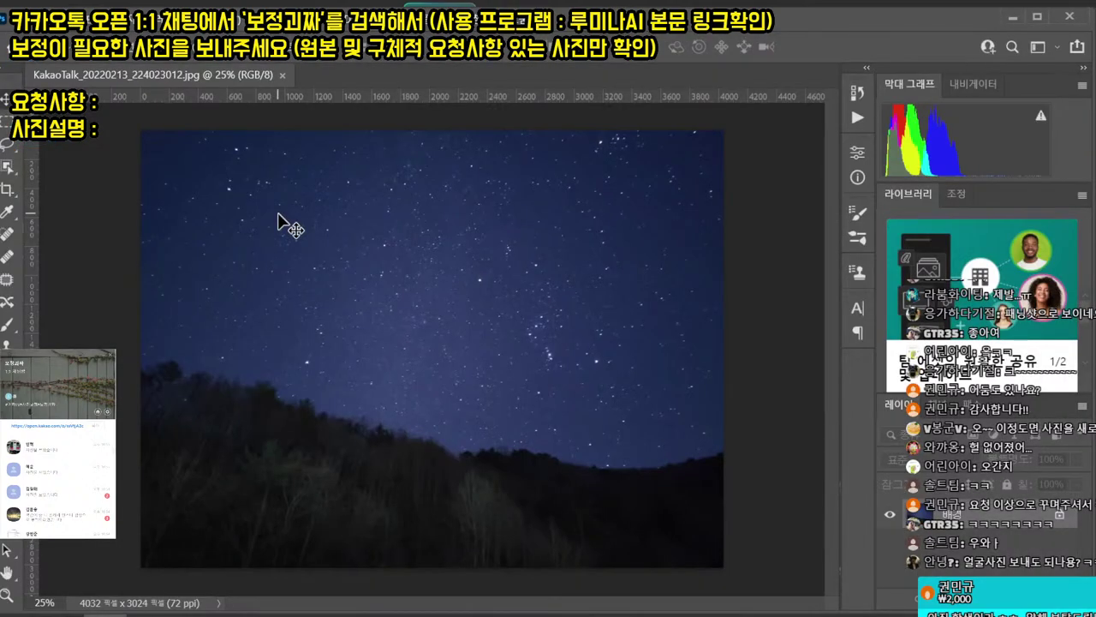
- Duplicate the night-sky photo's layer and darken the copy with a Curves adjustment
{"action": "key", "text": "ctrl+j"}
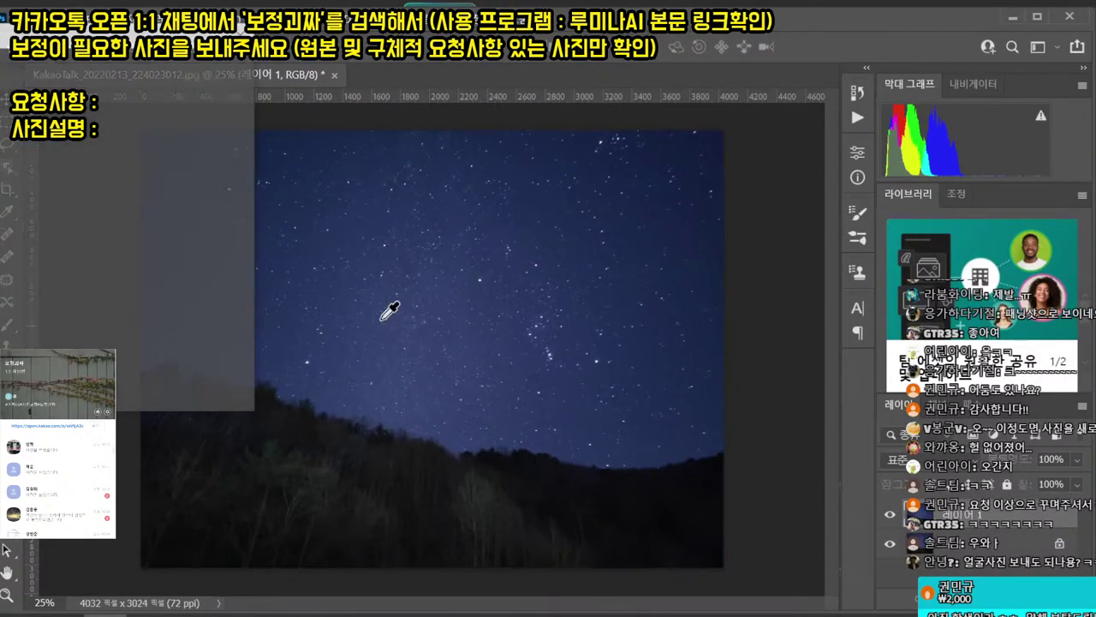
{"action": "key", "text": "ctrl+m"}
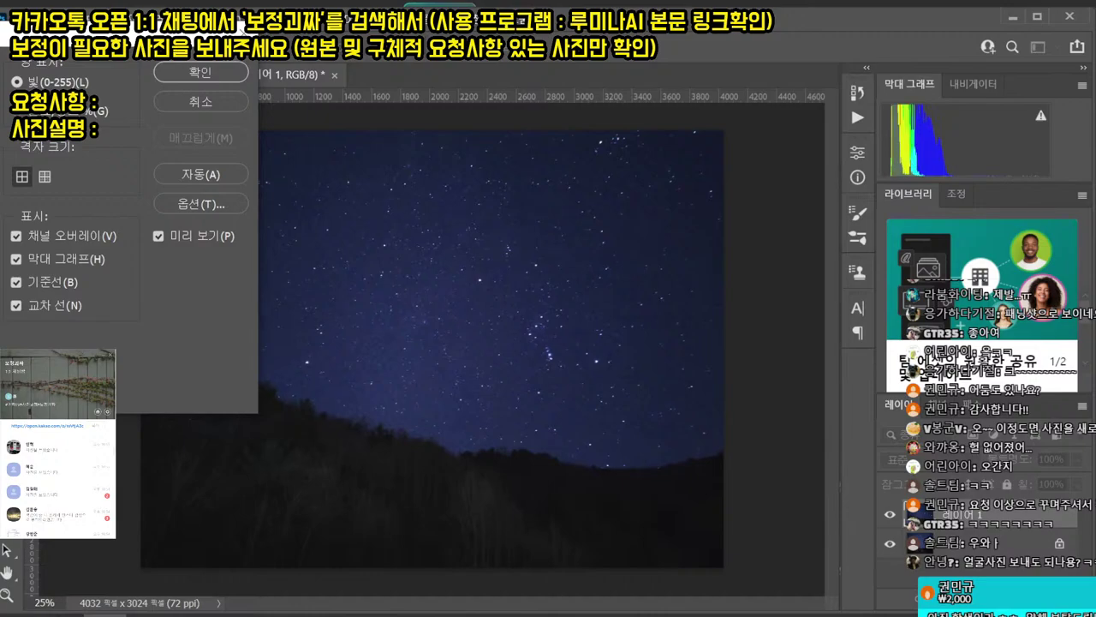
{"action": "key", "text": "Return"}
{"action": "mouse_move", "coordinate": [487, 345]}
{"action": "left_mouse_down"}
{"action": "mouse_move", "coordinate": [538, 349]}
{"action": "mouse_move", "coordinate": [491, 350]}
{"action": "left_mouse_up"}
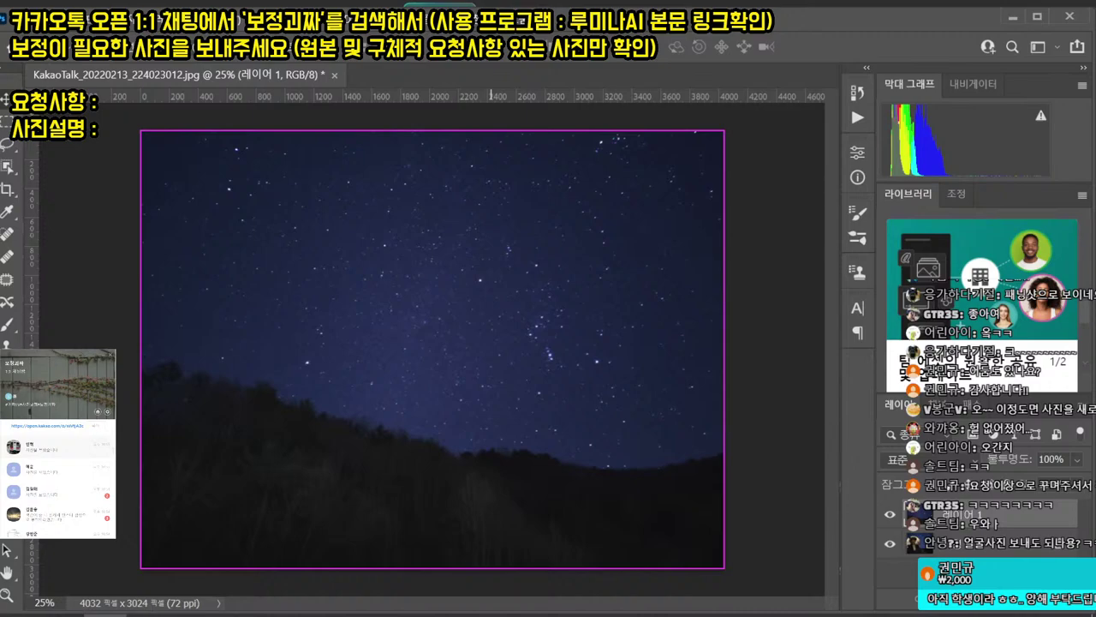
- Open the night-sky layer in Camera Raw and shift the white balance temperature slightly warmer
{"action": "key", "text": "ctrl+shift+a"}
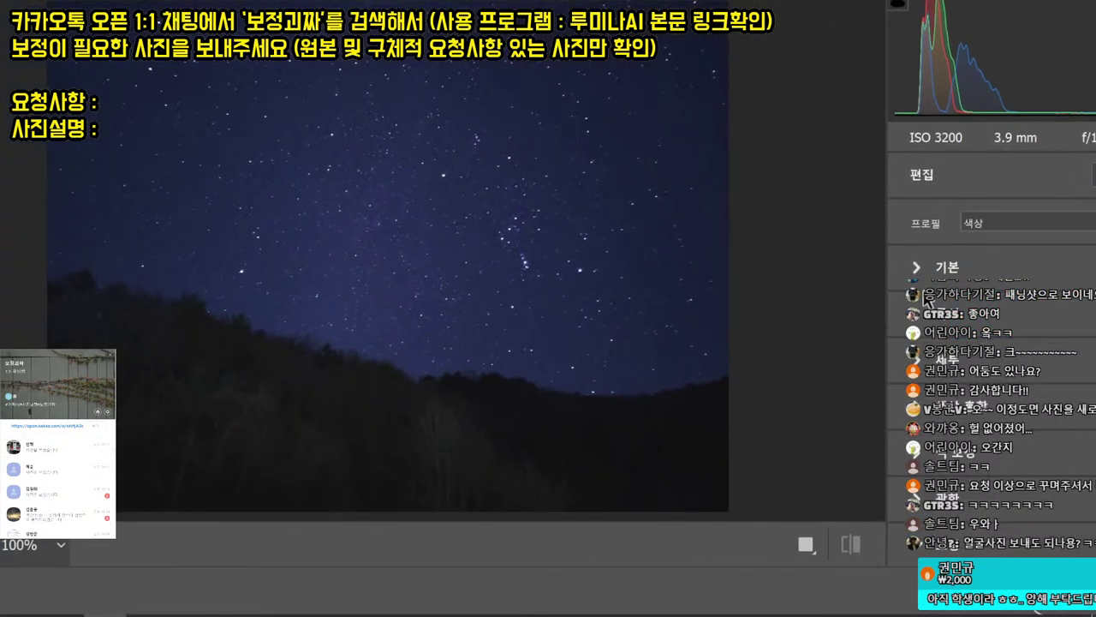
{"action": "double_click", "coordinate": [919, 267]}
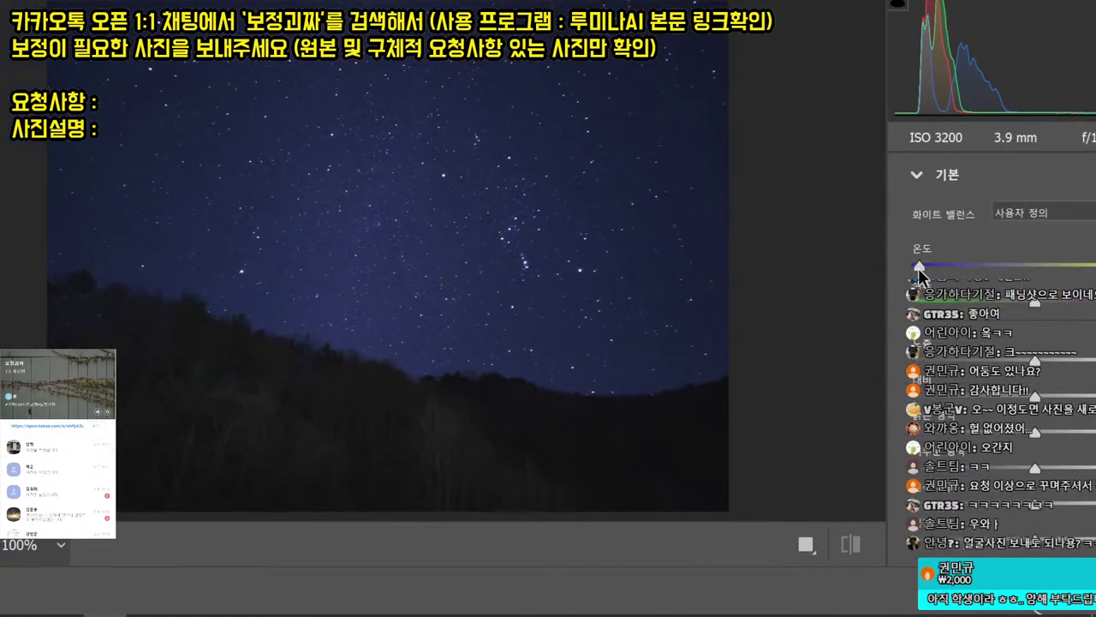
{"action": "left_click_drag", "start_coordinate": [923, 269], "coordinate": [1050, 270]}
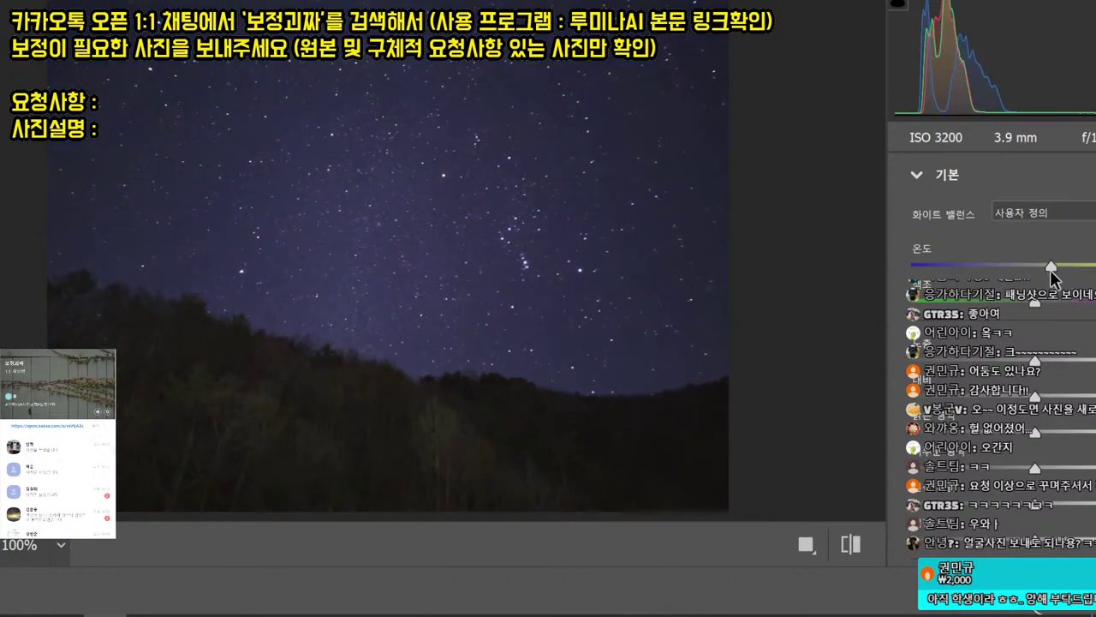
- In Camera Raw's Calibration, shift the shadow tint toward green and lower the red and green primary hues
{"action": "scroll", "coordinate": [1049, 270], "scroll_direction": "down", "scroll_amount": 10}
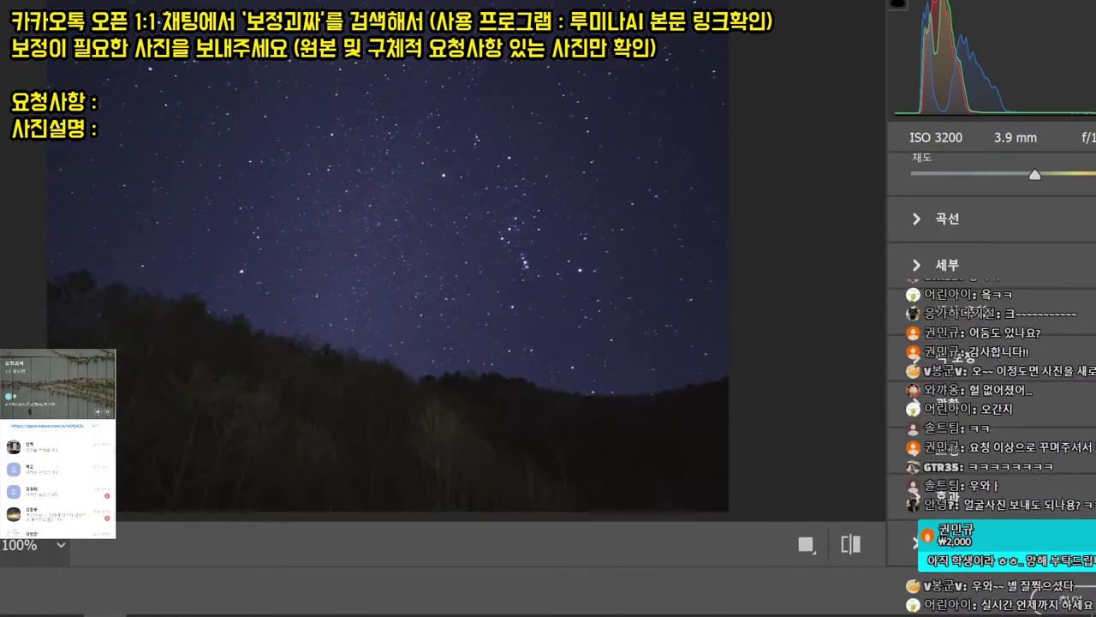
{"action": "left_click", "coordinate": [916, 545]}
{"action": "left_click_drag", "start_coordinate": [1033, 368], "coordinate": [979, 367]}
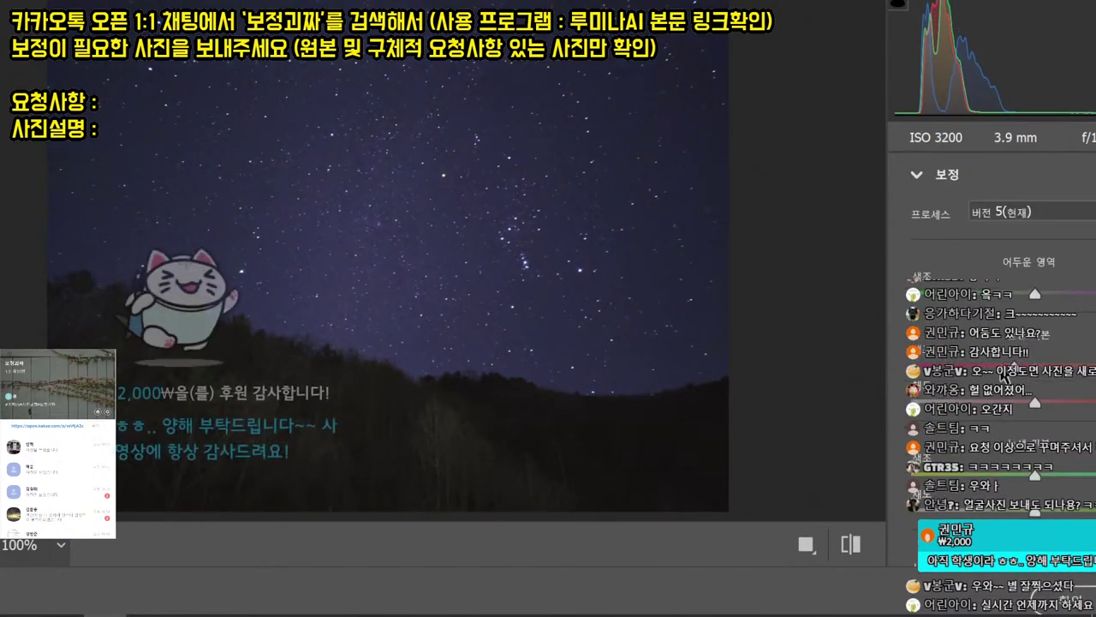
{"action": "left_click_drag", "start_coordinate": [1035, 294], "coordinate": [1000, 297]}
{"action": "left_click_drag", "start_coordinate": [1035, 475], "coordinate": [926, 482]}
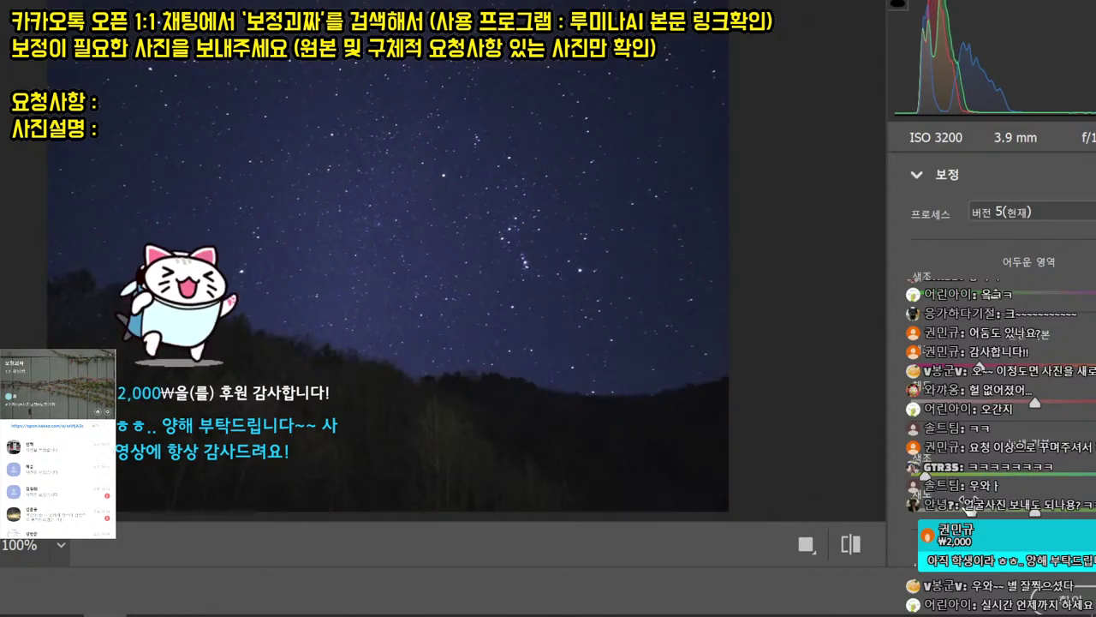
- Open Camera Raw's Detail settings and apply the corrections to the night-sky layer
{"action": "scroll", "coordinate": [955, 374], "scroll_direction": "up", "scroll_amount": 5}
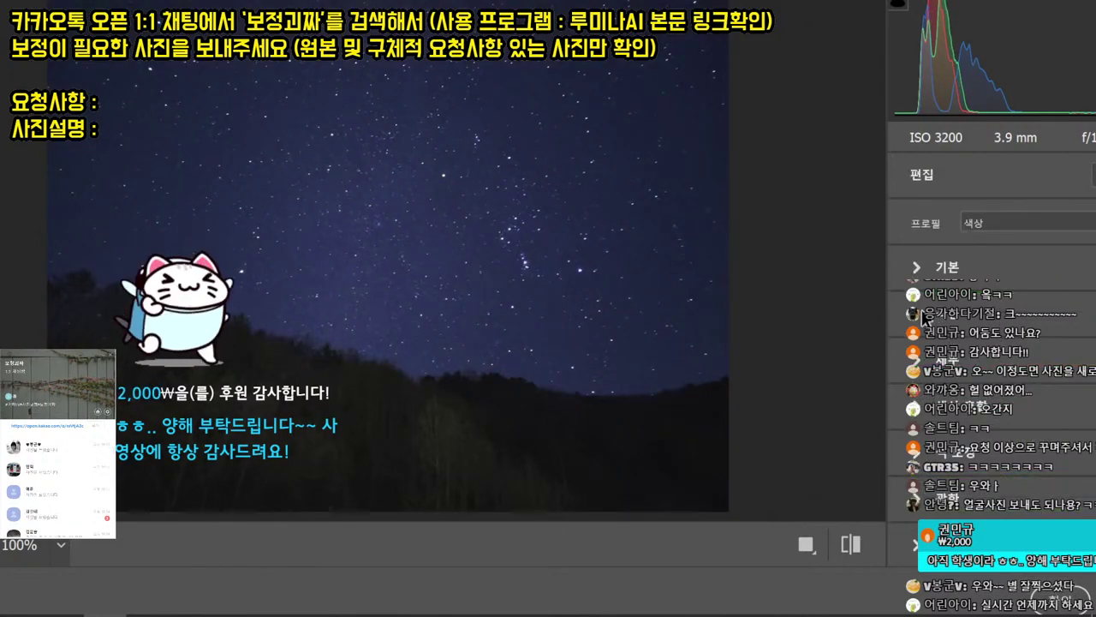
{"action": "left_click", "coordinate": [921, 370]}
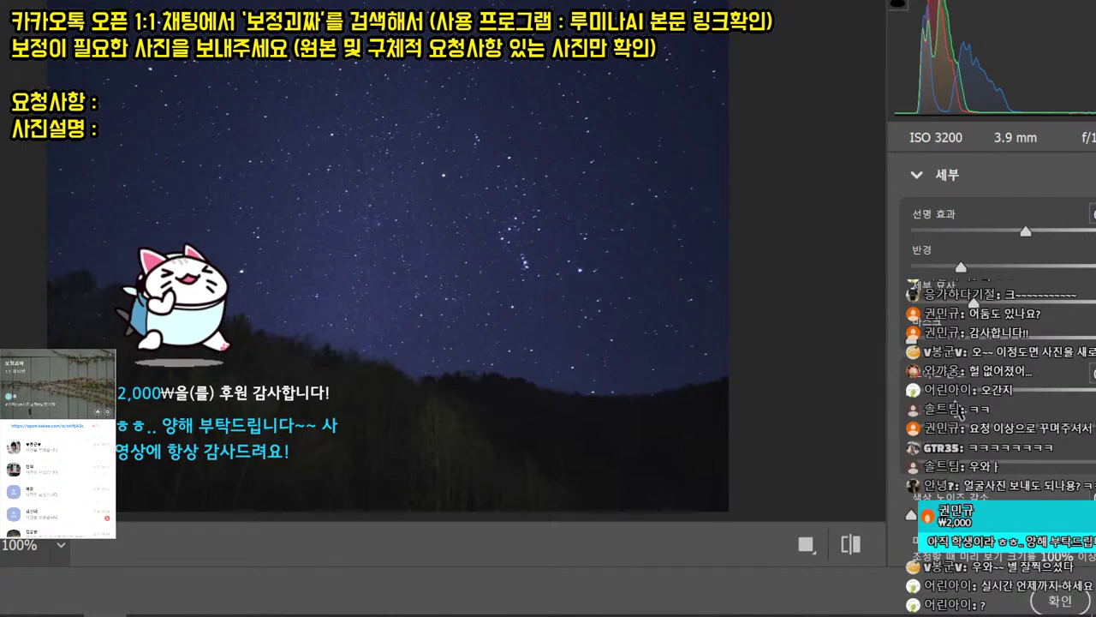
{"action": "left_click", "coordinate": [1060, 599]}
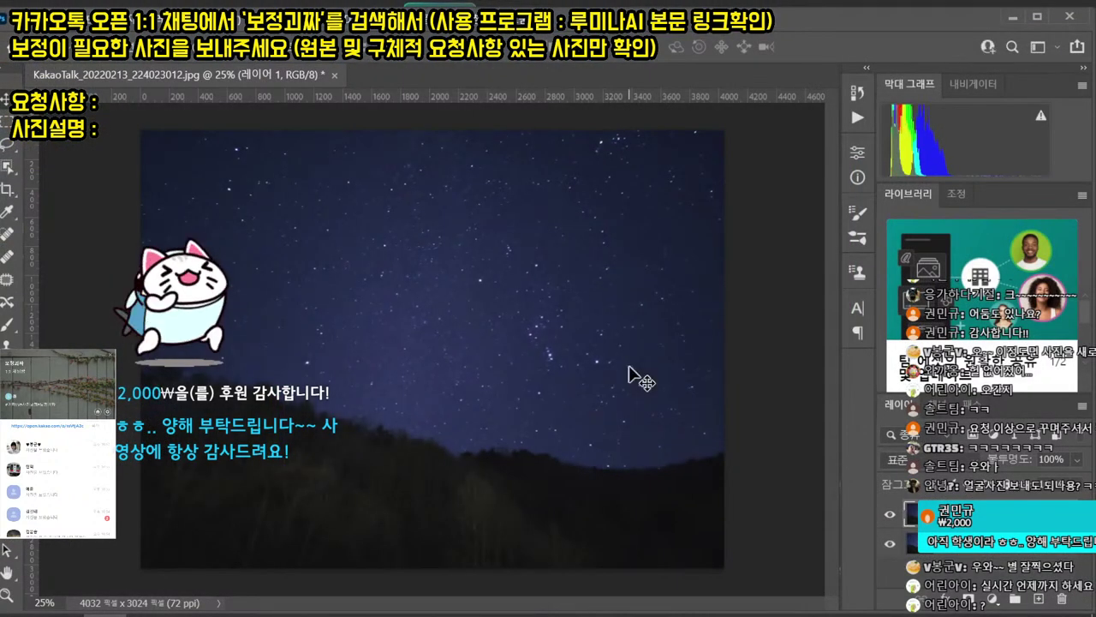
- Merge the edited night-sky layer into the background and save it as a JPEG
{"action": "key", "text": "ctrl+e"}
{"action": "key", "text": "ctrl+s"}
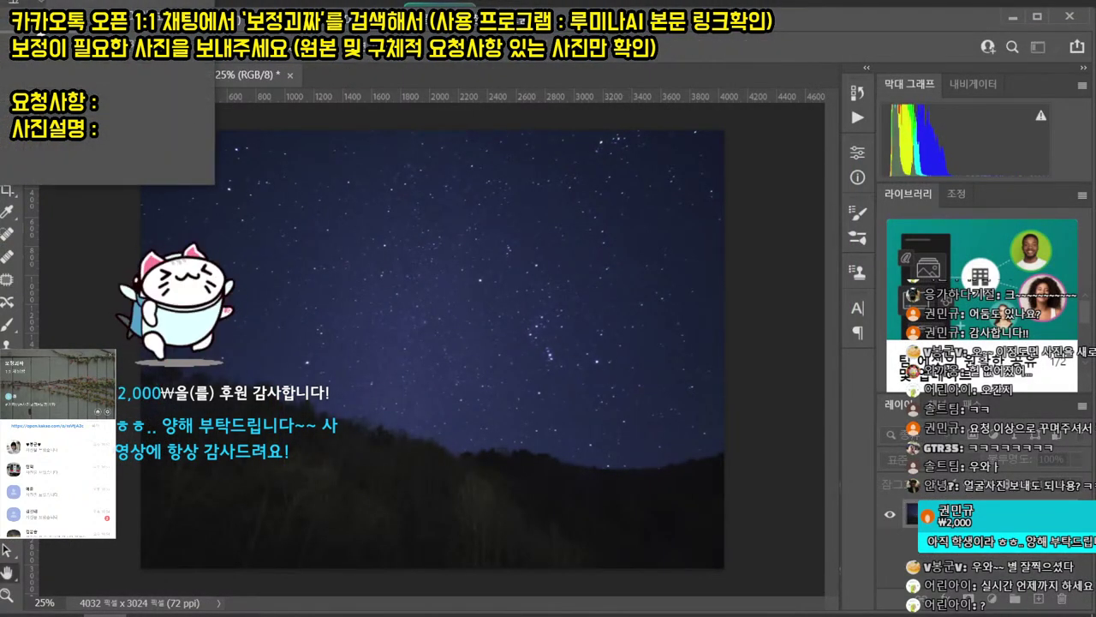
{"action": "left_click", "coordinate": [175, 44]}
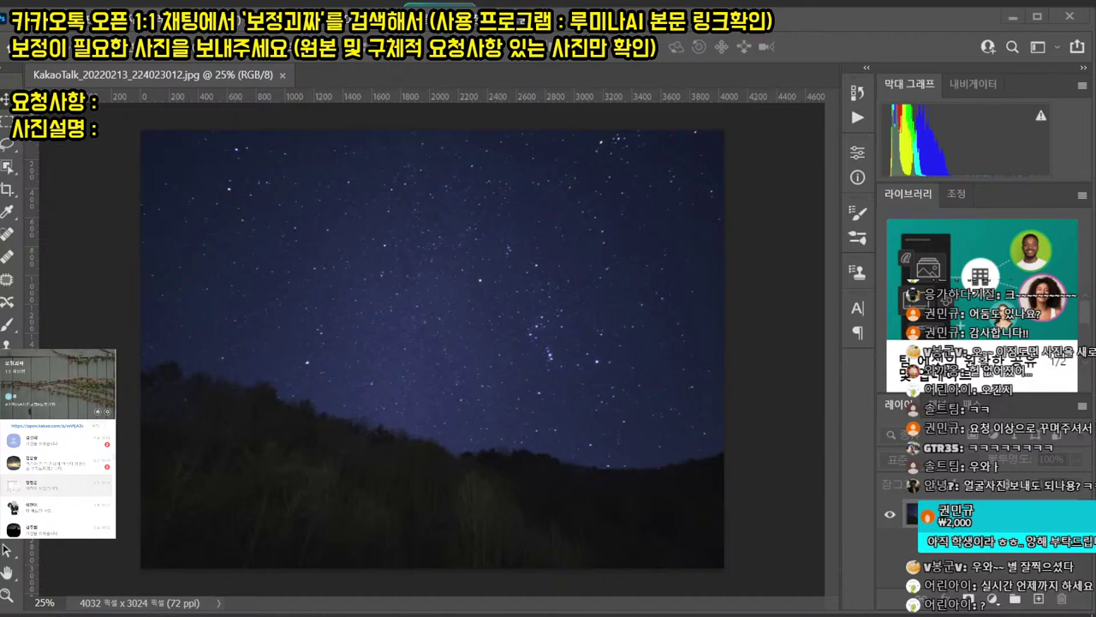
- Open the KakaoTalk chats with the cactus, night portrait and bridge-with-birds photo requests and arrange them side by side
{"action": "left_click_drag", "start_coordinate": [411, 0], "coordinate": [221, 84]}
{"action": "double_click", "coordinate": [53, 467]}
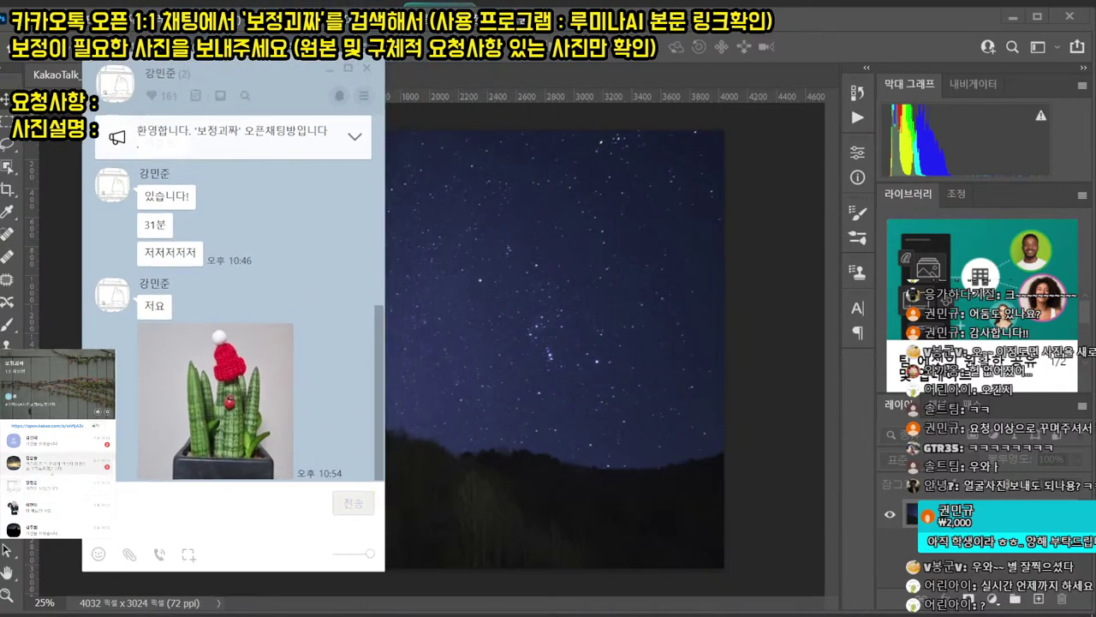
{"action": "left_click_drag", "start_coordinate": [486, 0], "coordinate": [459, 81]}
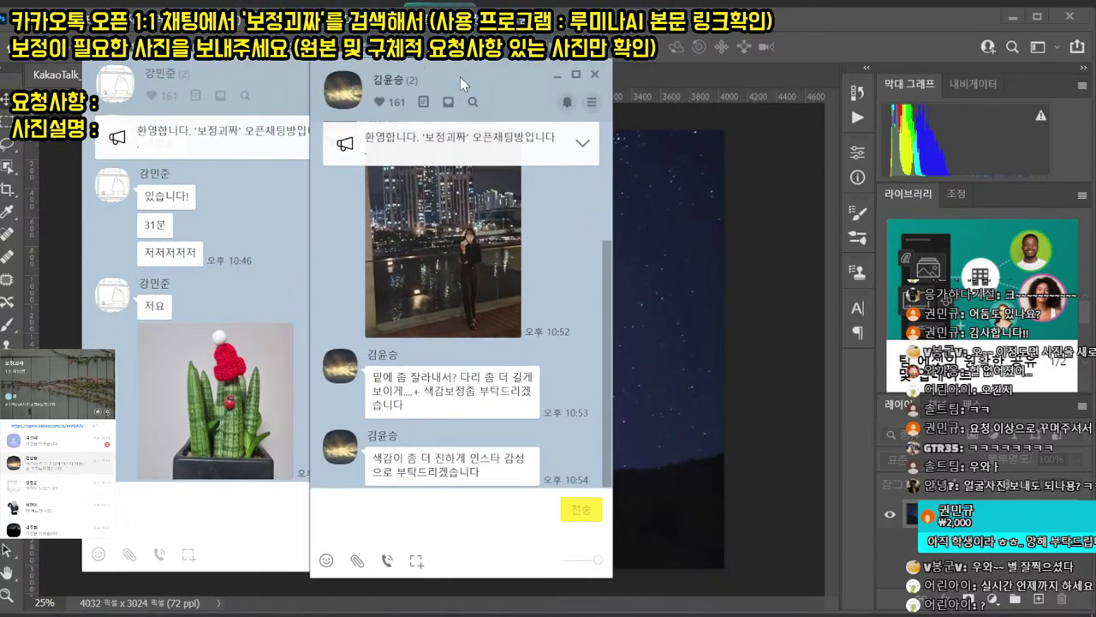
{"action": "left_click_drag", "start_coordinate": [269, 70], "coordinate": [175, 77]}
{"action": "left_click_drag", "start_coordinate": [334, 90], "coordinate": [287, 105]}
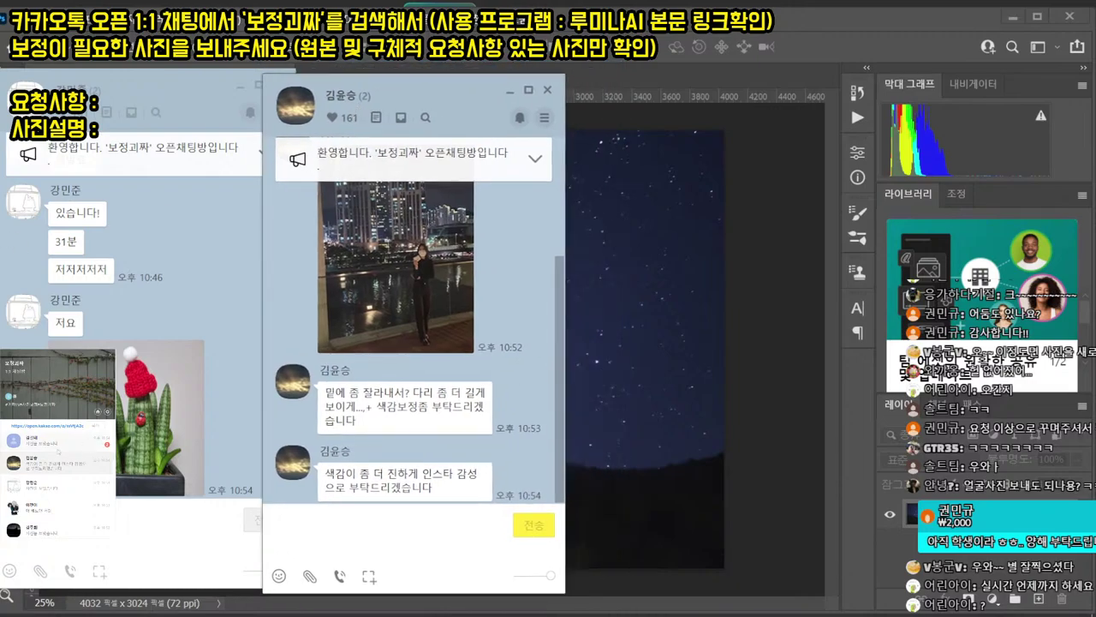
{"action": "double_click", "coordinate": [57, 442]}
{"action": "left_click_drag", "start_coordinate": [754, 63], "coordinate": [624, 93]}
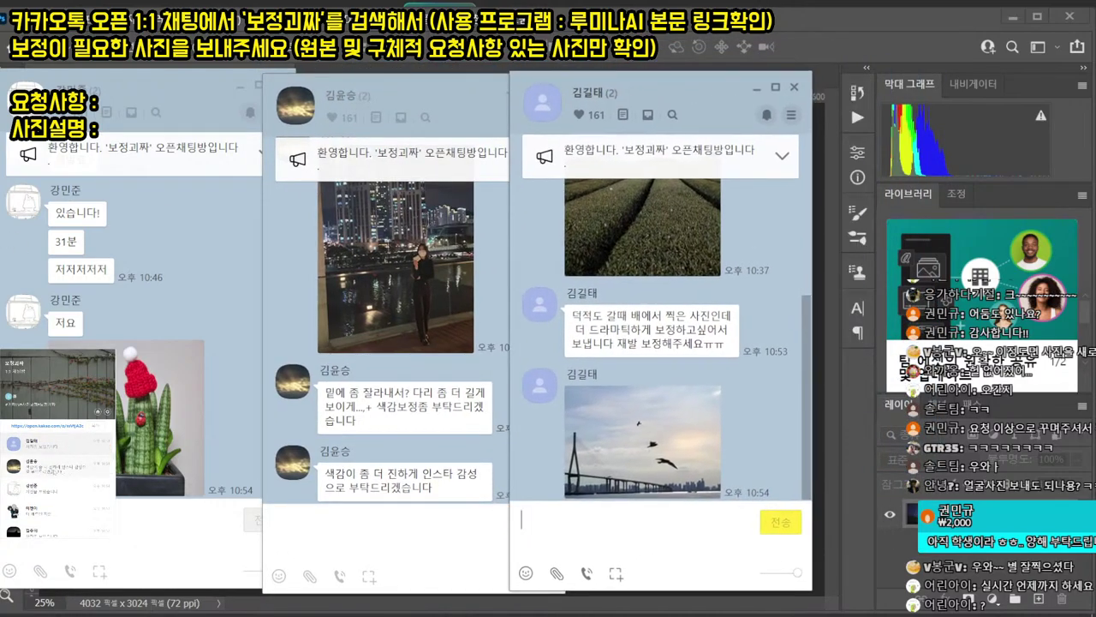
- Open the chat with the wind-turbine road photo, view the photo enlarged, close it and read the accompanying request
{"action": "scroll", "coordinate": [59, 485], "scroll_direction": "up", "scroll_amount": 3}
{"action": "double_click", "coordinate": [75, 457]}
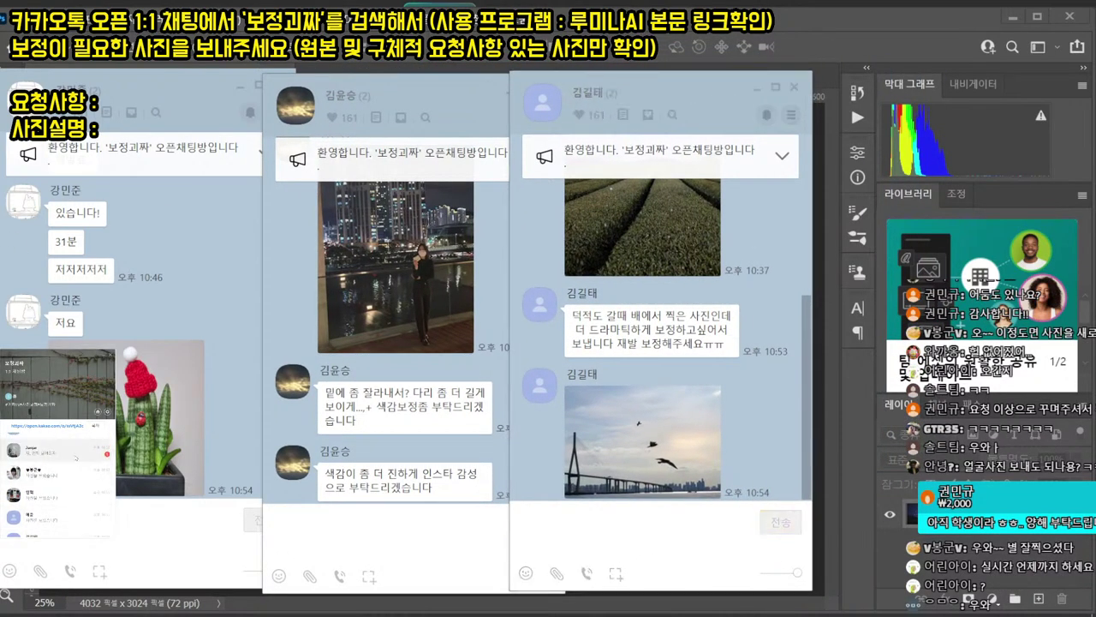
{"action": "left_click_drag", "start_coordinate": [406, 303], "coordinate": [604, 444]}
{"action": "scroll", "coordinate": [565, 274], "scroll_direction": "up", "scroll_amount": 2}
{"action": "left_click", "coordinate": [540, 314]}
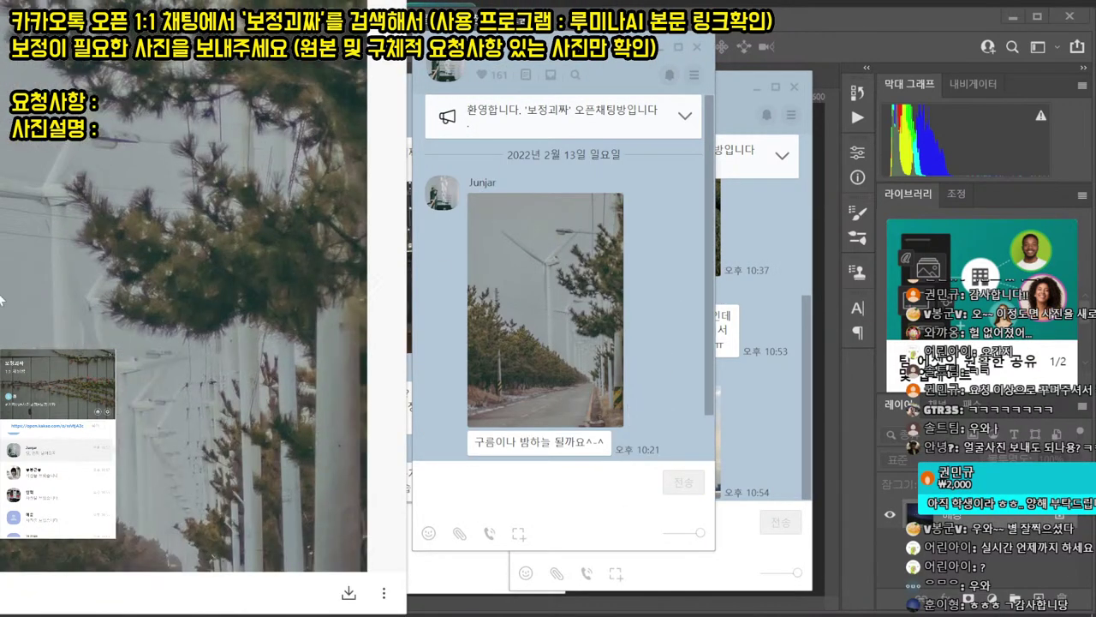
{"action": "key", "text": "Escape"}
{"action": "left_click_drag", "start_coordinate": [627, 93], "coordinate": [770, 70]}
{"action": "scroll", "coordinate": [758, 295], "scroll_direction": "down", "scroll_amount": 2}
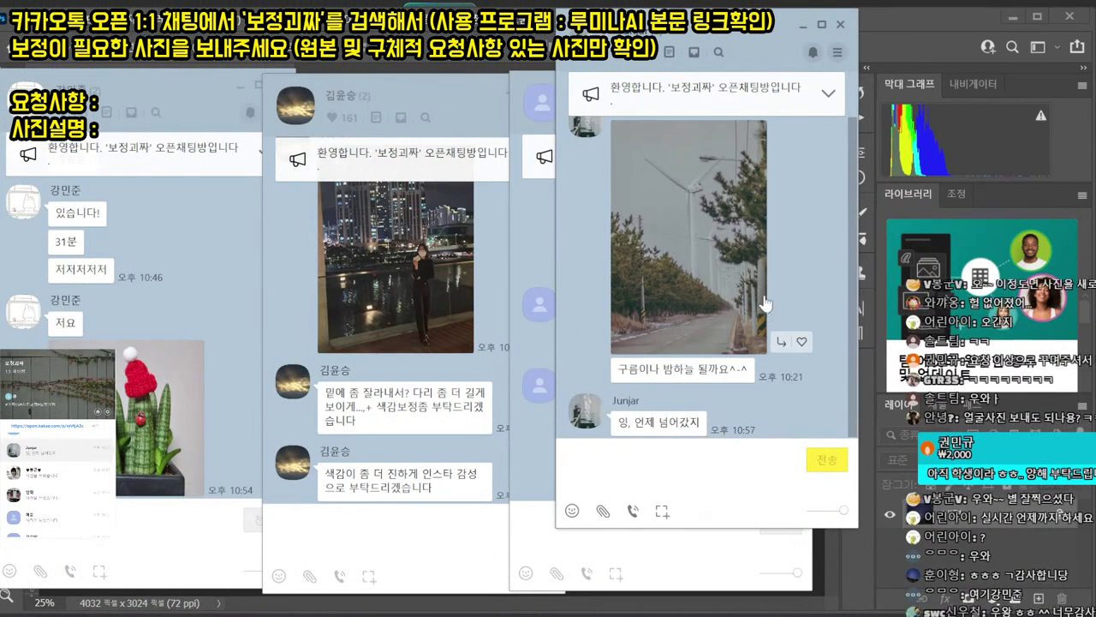
- Close the wind-turbine and cactus photo chats and open the chat with the seaside terrace photo beside the remaining ones
{"action": "key", "text": "Escape"}
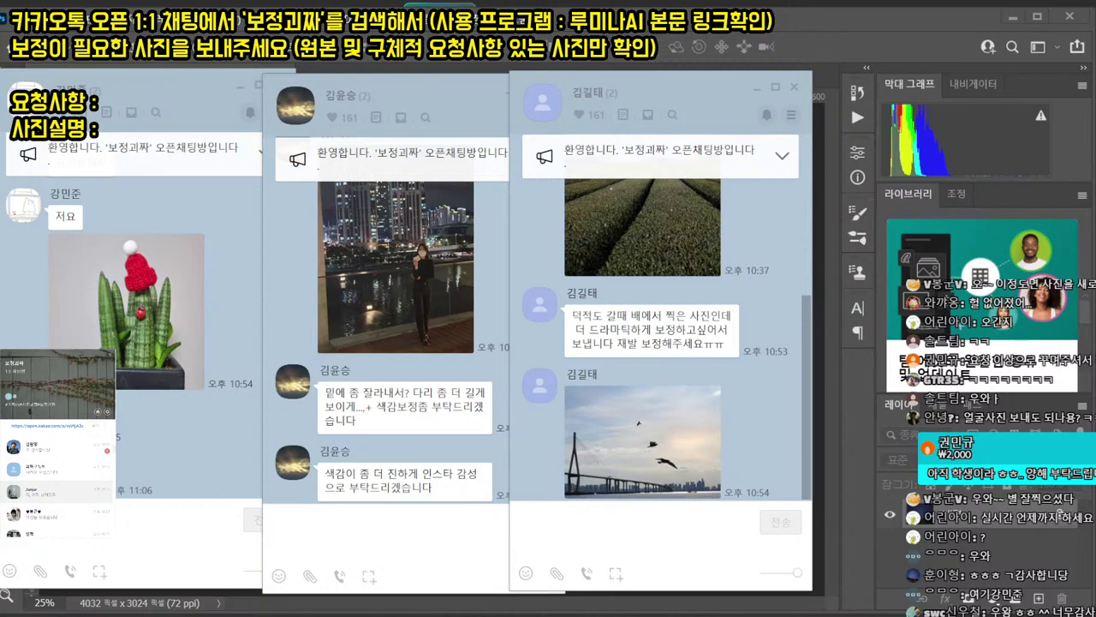
{"action": "key", "text": "Escape"}
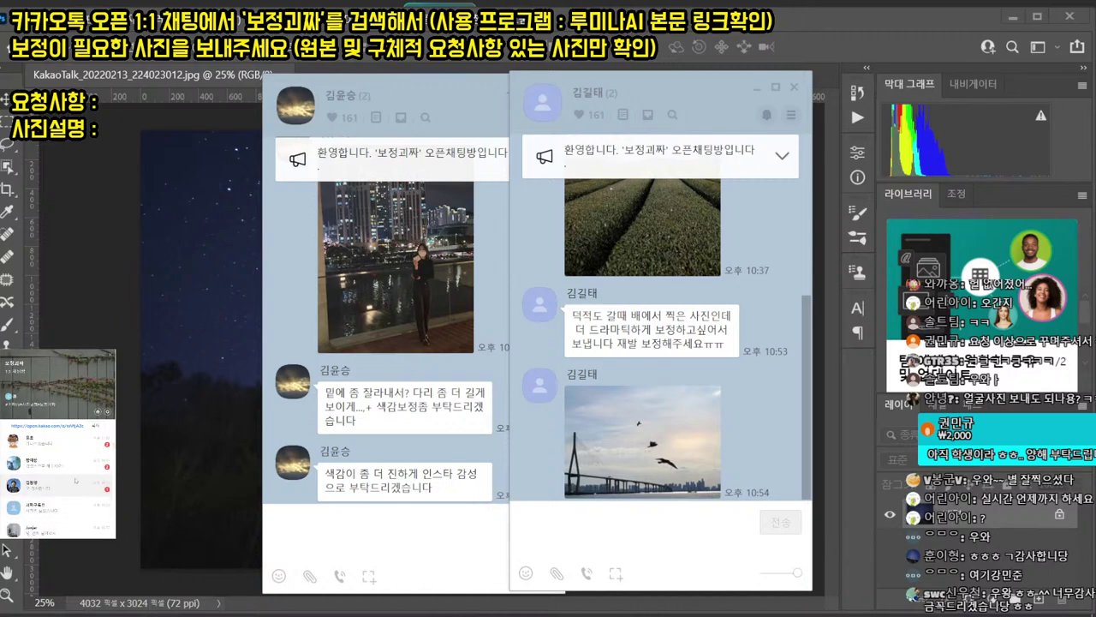
{"action": "double_click", "coordinate": [75, 481]}
{"action": "key", "text": "Escape"}
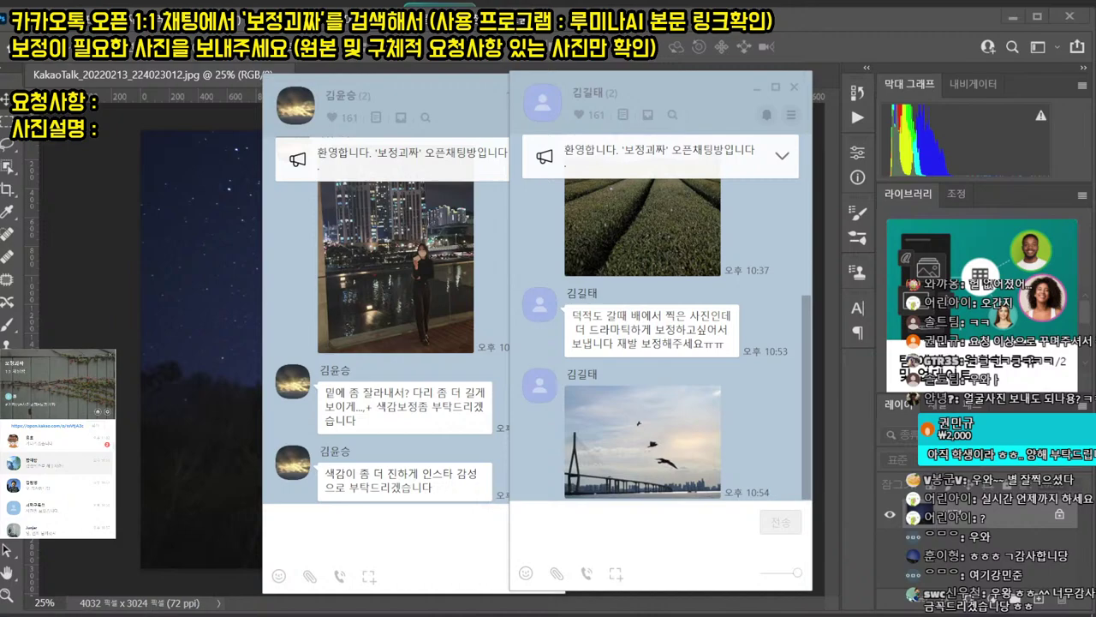
{"action": "left_click_drag", "start_coordinate": [462, 0], "coordinate": [145, 84]}
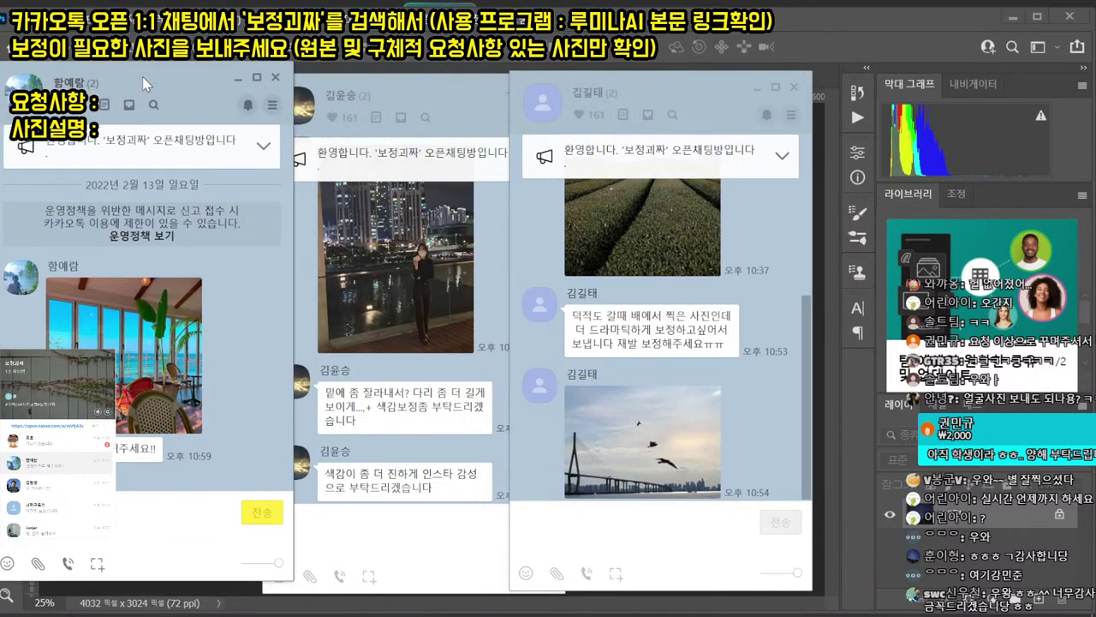
- Open the chat with the green-screen cameraman photos and arrange the four request chats side by side to compare them
{"action": "double_click", "coordinate": [65, 452]}
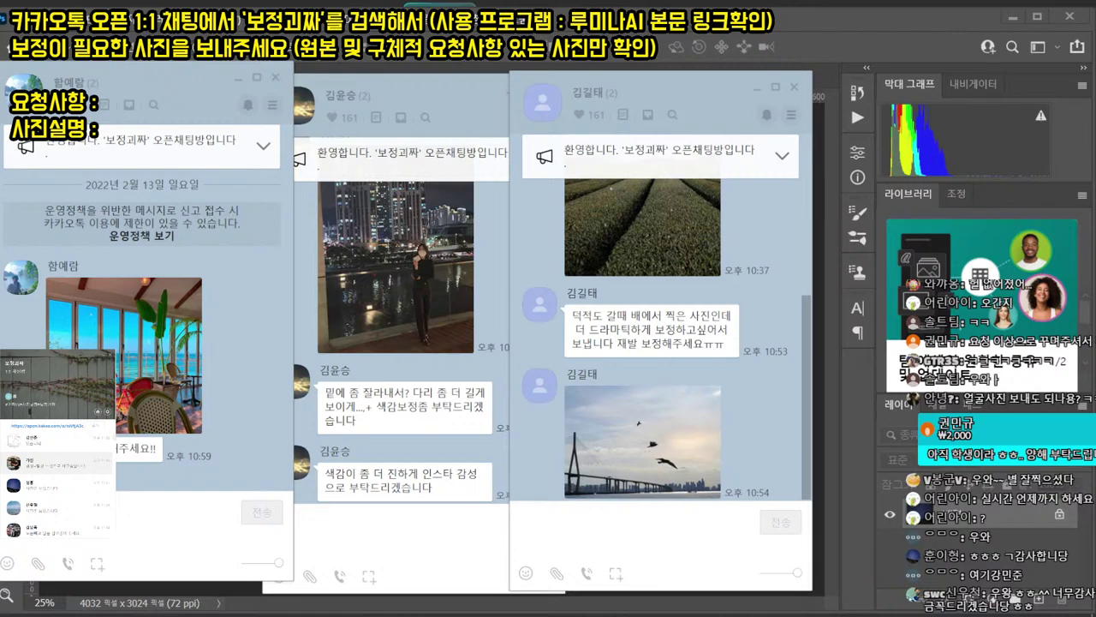
{"action": "left_click_drag", "start_coordinate": [677, 0], "coordinate": [893, 94]}
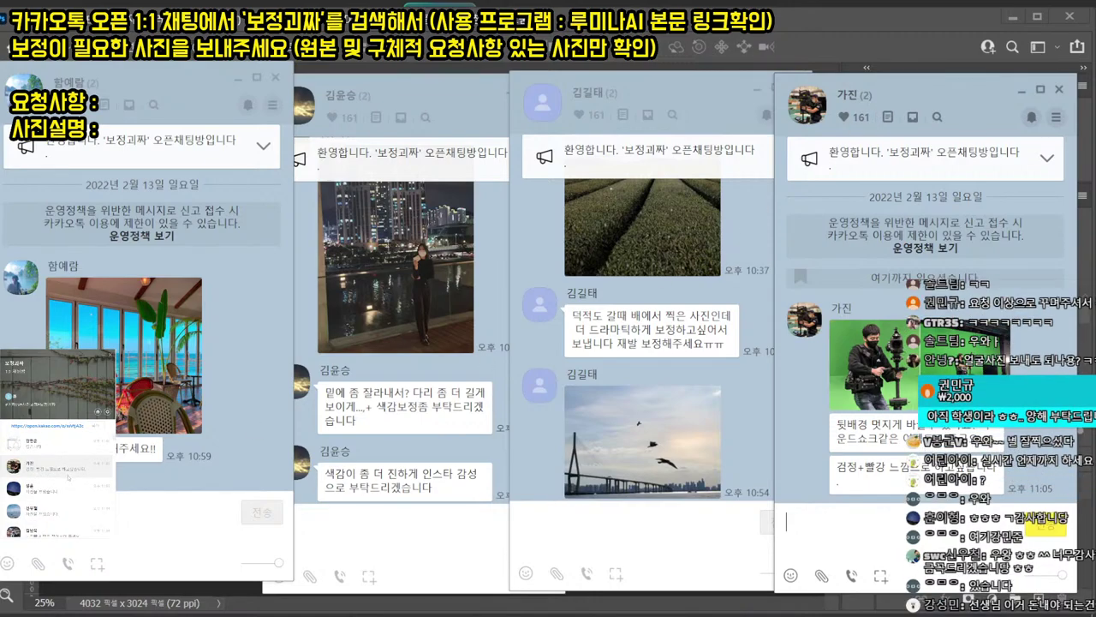
{"action": "left_click", "coordinate": [446, 89]}
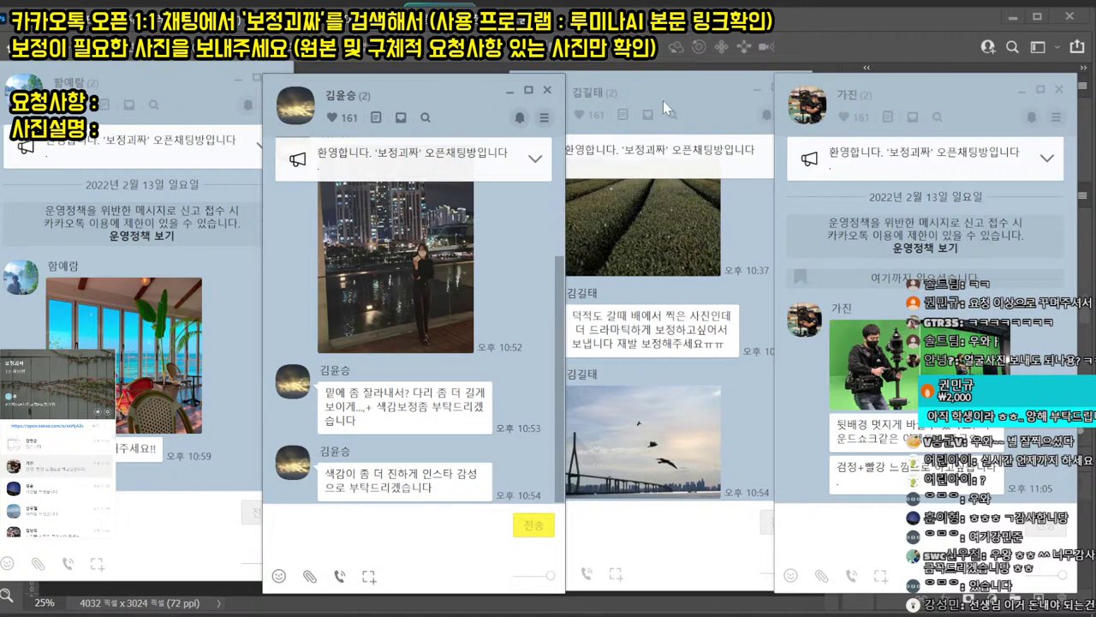
{"action": "left_click_drag", "start_coordinate": [662, 101], "coordinate": [669, 97]}
{"action": "left_click_drag", "start_coordinate": [859, 93], "coordinate": [883, 87]}
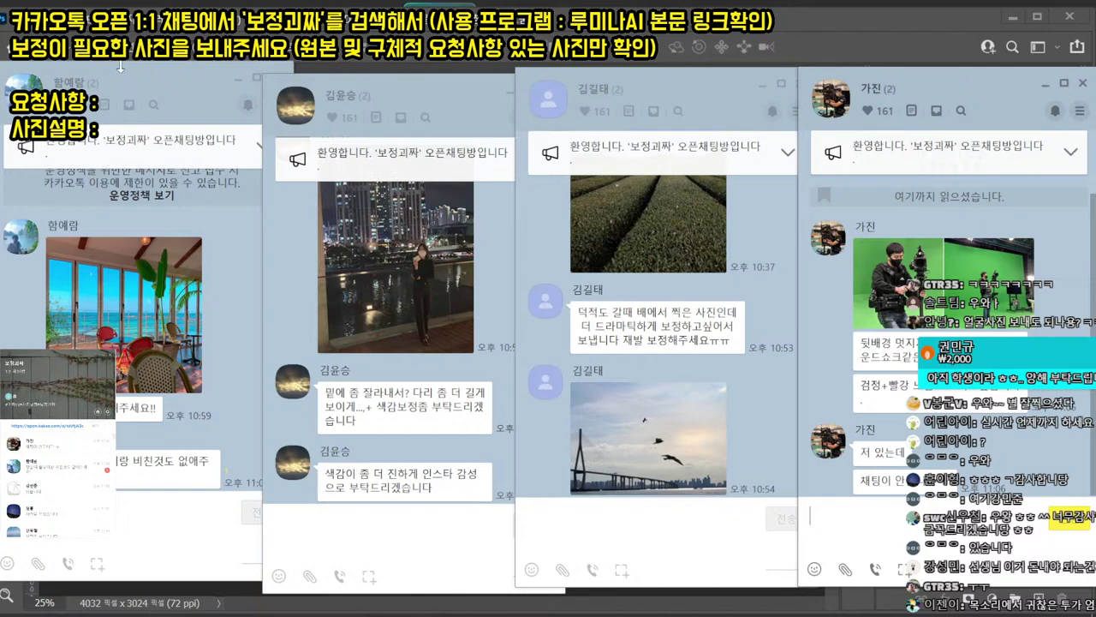
{"action": "left_click", "coordinate": [125, 66]}
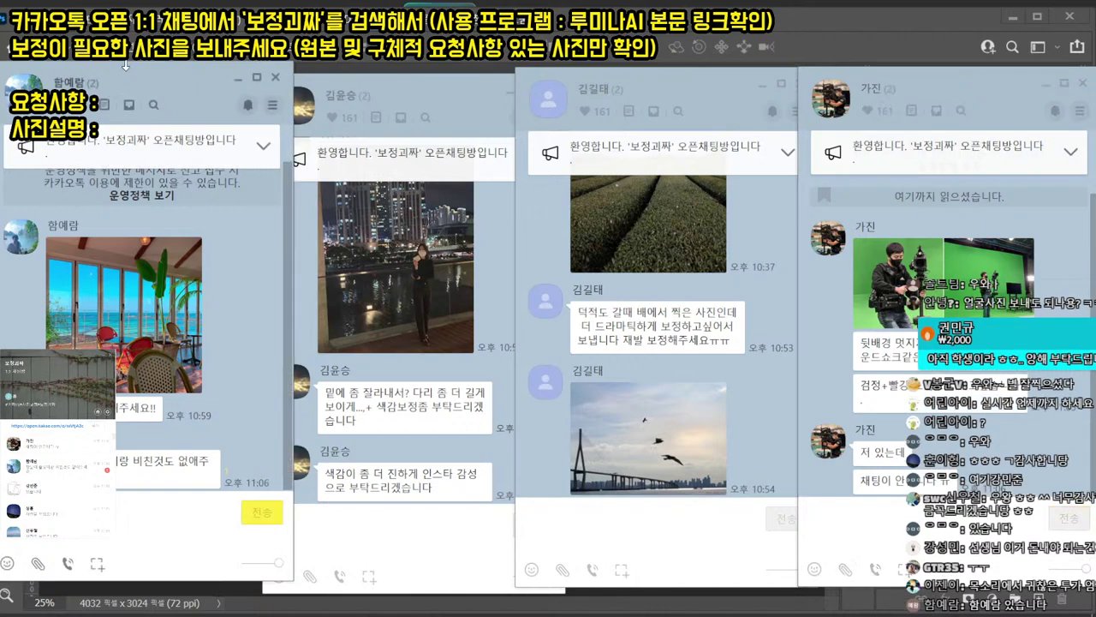
{"action": "left_click_drag", "start_coordinate": [367, 95], "coordinate": [385, 83]}
{"action": "left_click_drag", "start_coordinate": [638, 85], "coordinate": [663, 85]}
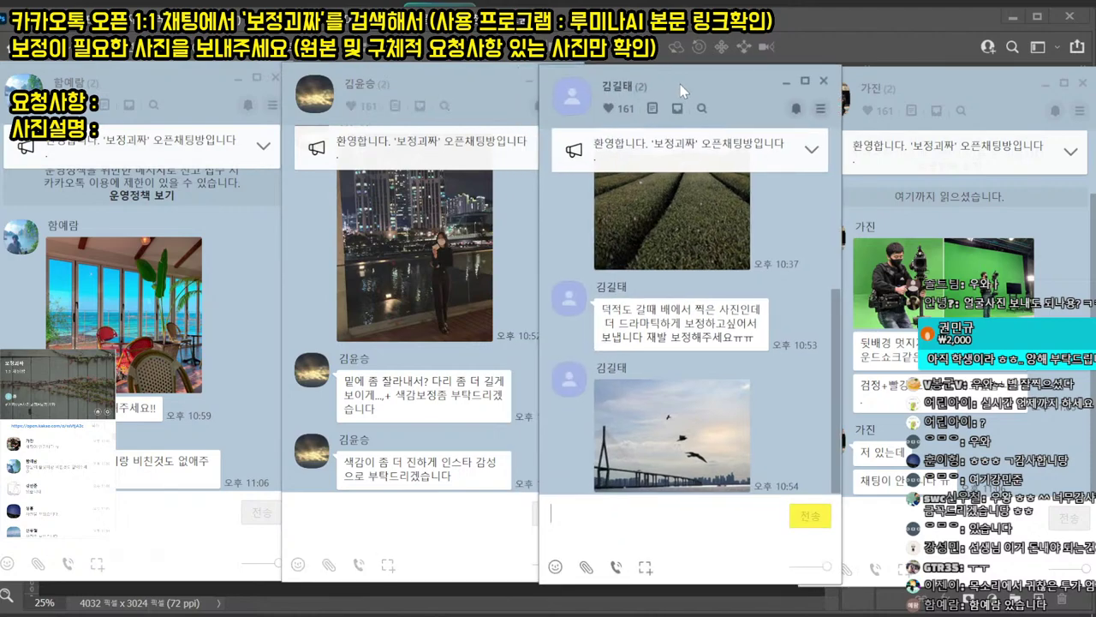
- Close the green-screen, night portrait, bridge-with-birds and seaside terrace chats
{"action": "left_click", "coordinate": [907, 84]}
{"action": "key", "text": "Escape"}
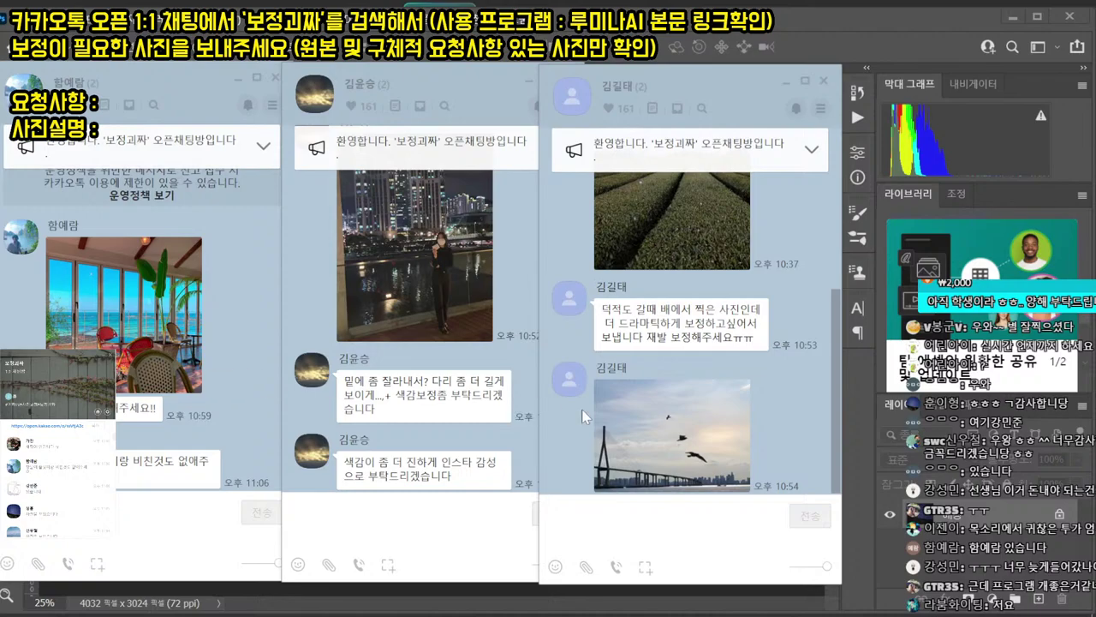
{"action": "left_click", "coordinate": [401, 74]}
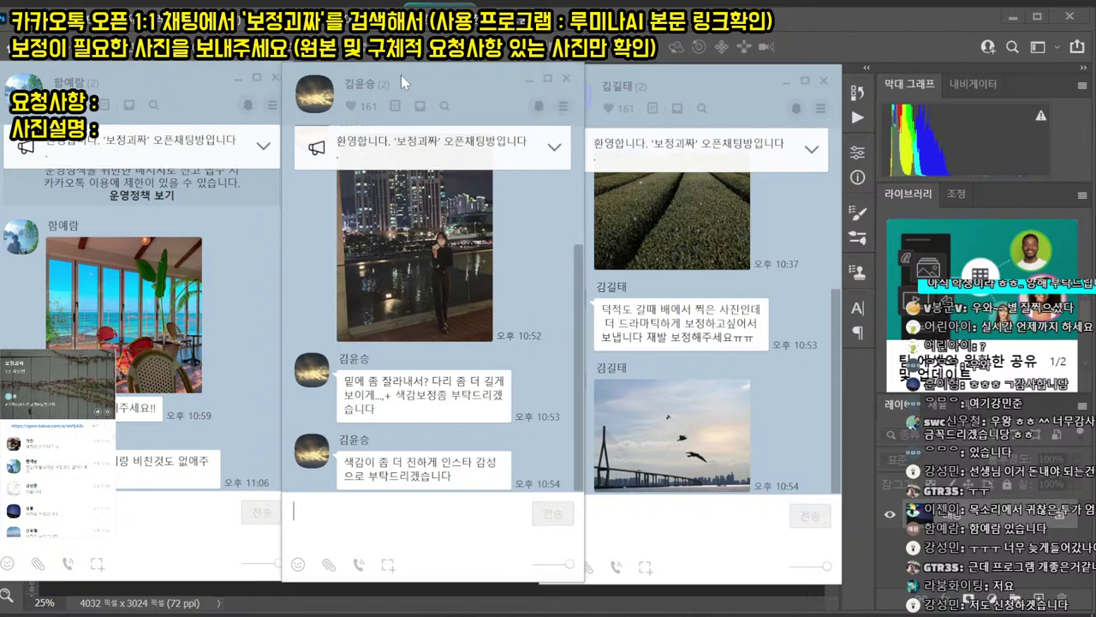
{"action": "key", "text": "Escape"}
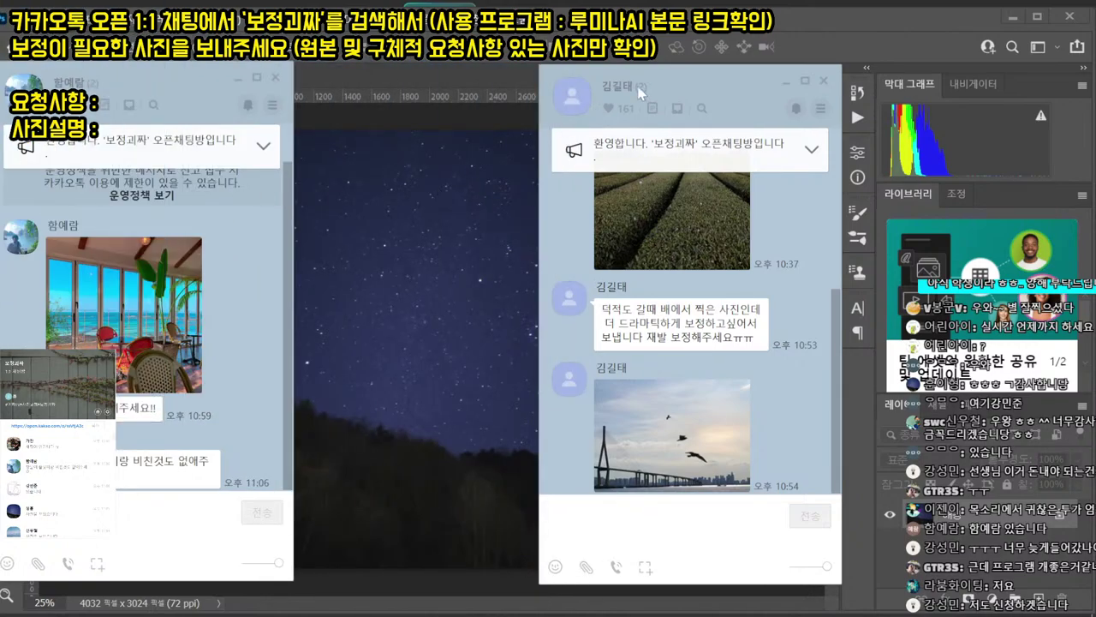
{"action": "left_click_drag", "start_coordinate": [638, 92], "coordinate": [419, 84]}
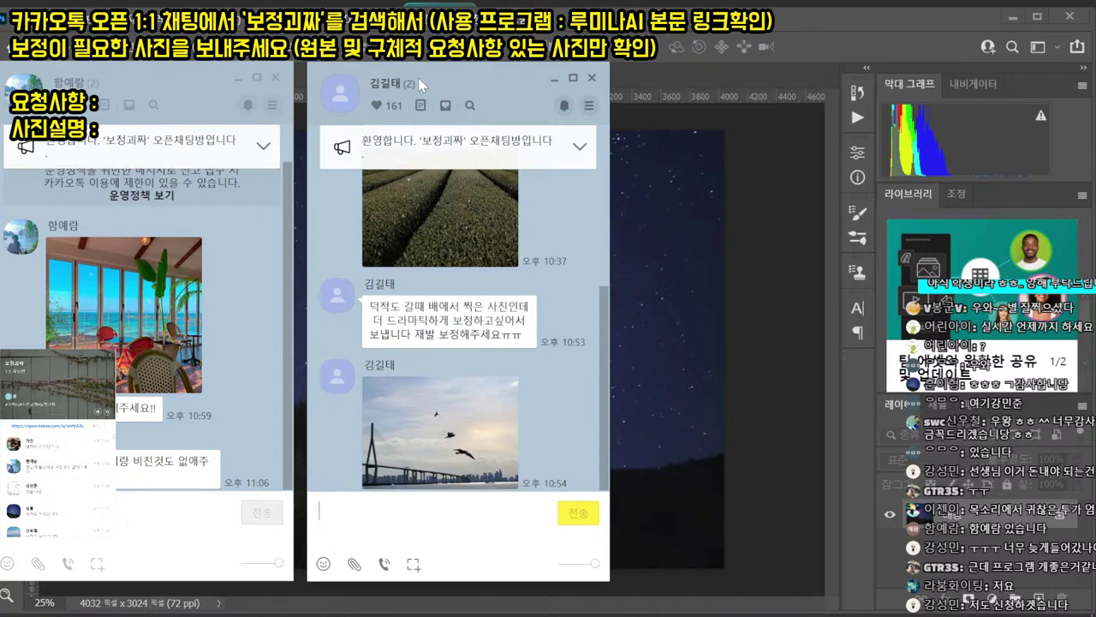
{"action": "key", "text": "Escape"}
{"action": "key", "text": "Escape"}
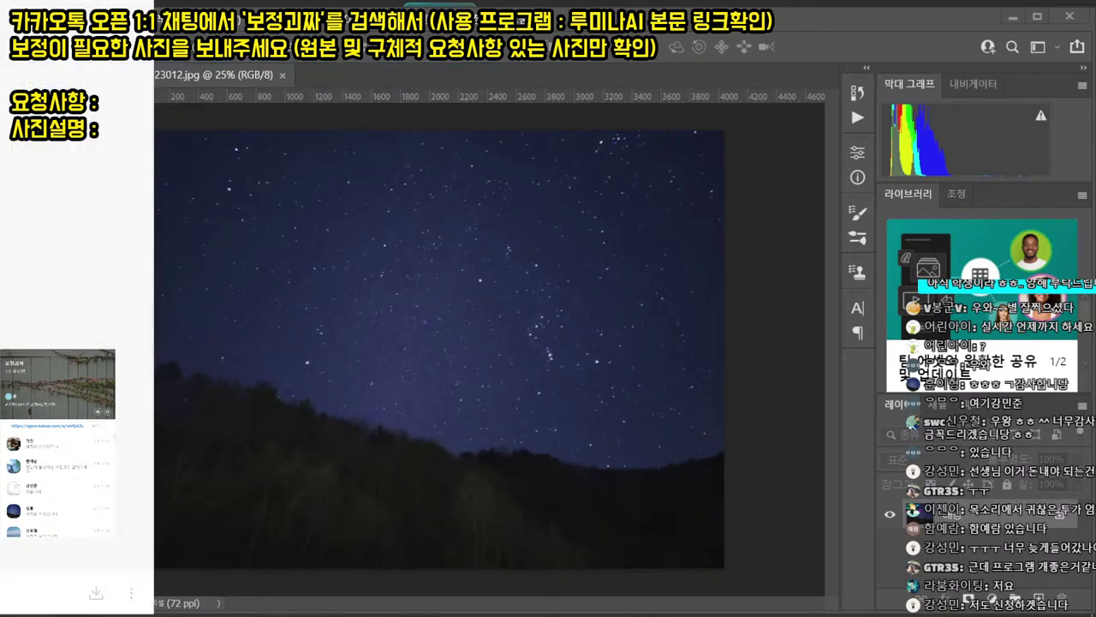
- View the night portrait photo enlarged and download it from the chat to the photo folder
{"action": "left_click_drag", "start_coordinate": [28, 476], "coordinate": [745, 401]}
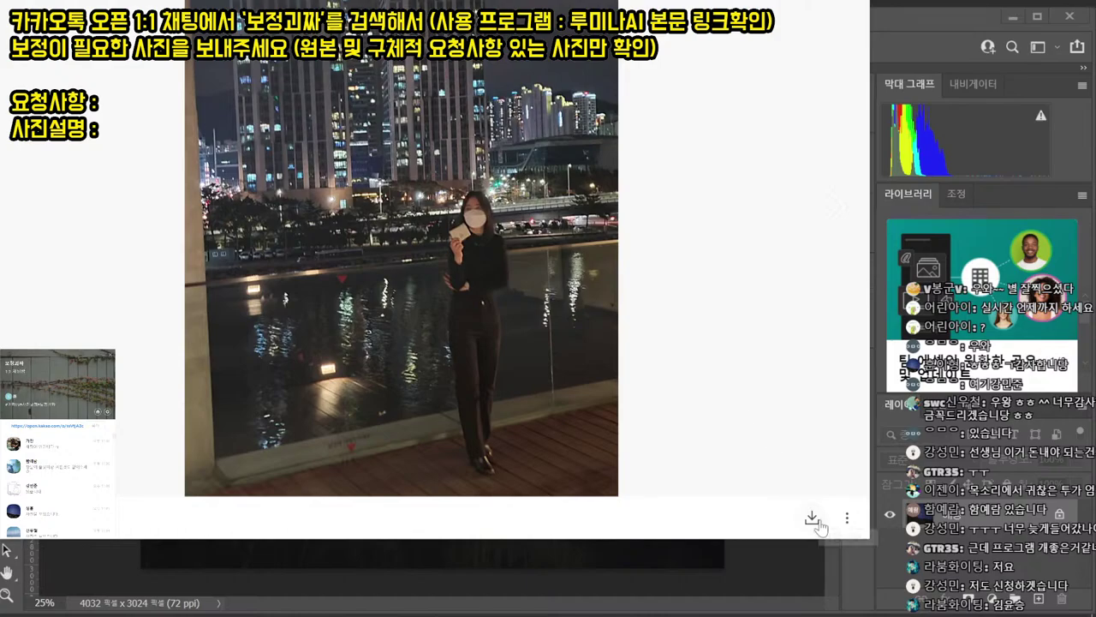
{"action": "left_click", "coordinate": [818, 523]}
{"action": "key", "text": "Return"}
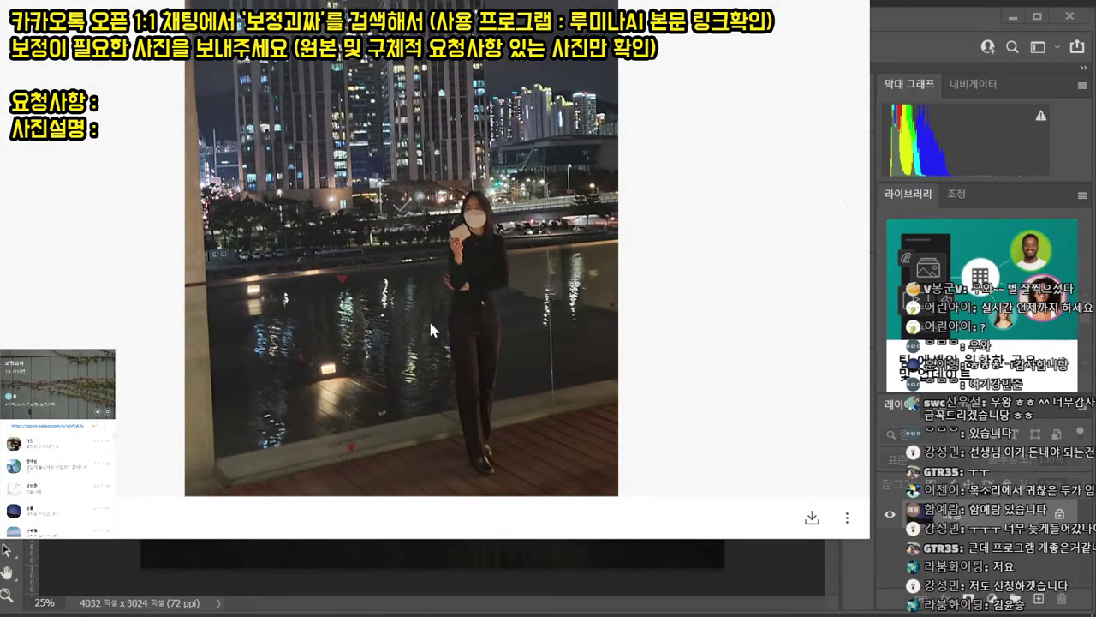
{"action": "key", "text": "Escape"}
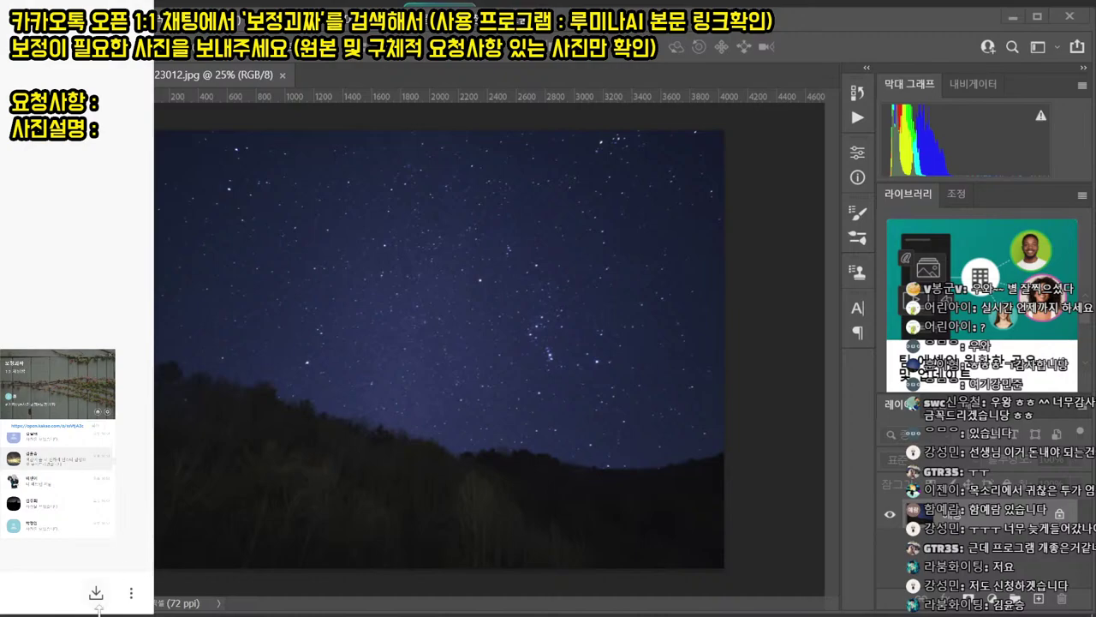
{"action": "left_click", "coordinate": [96, 594]}
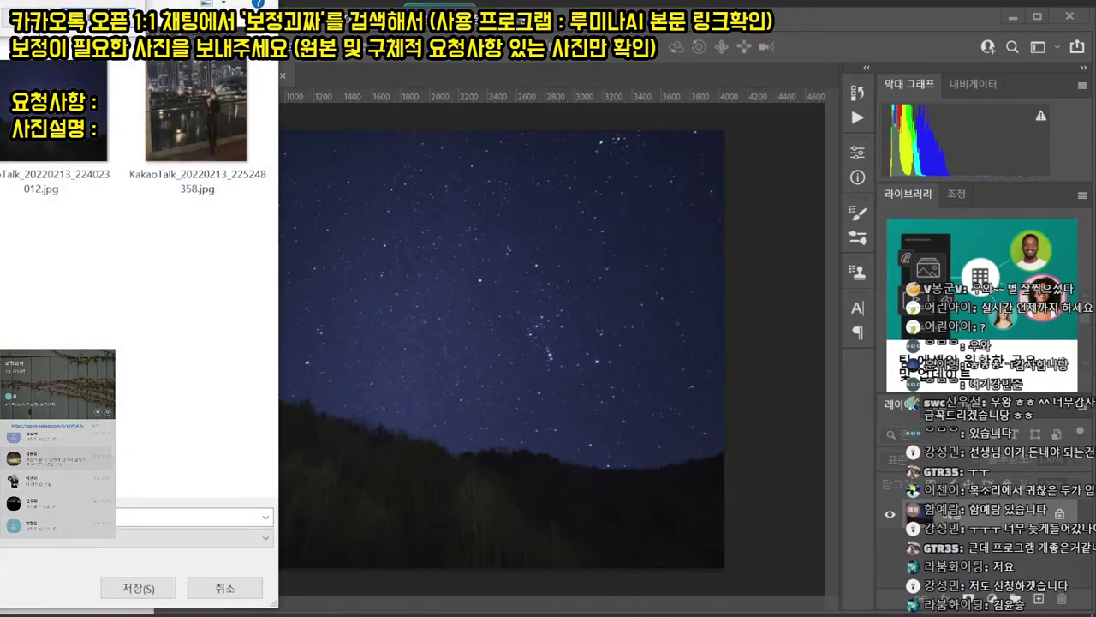
{"action": "left_click", "coordinate": [138, 587]}
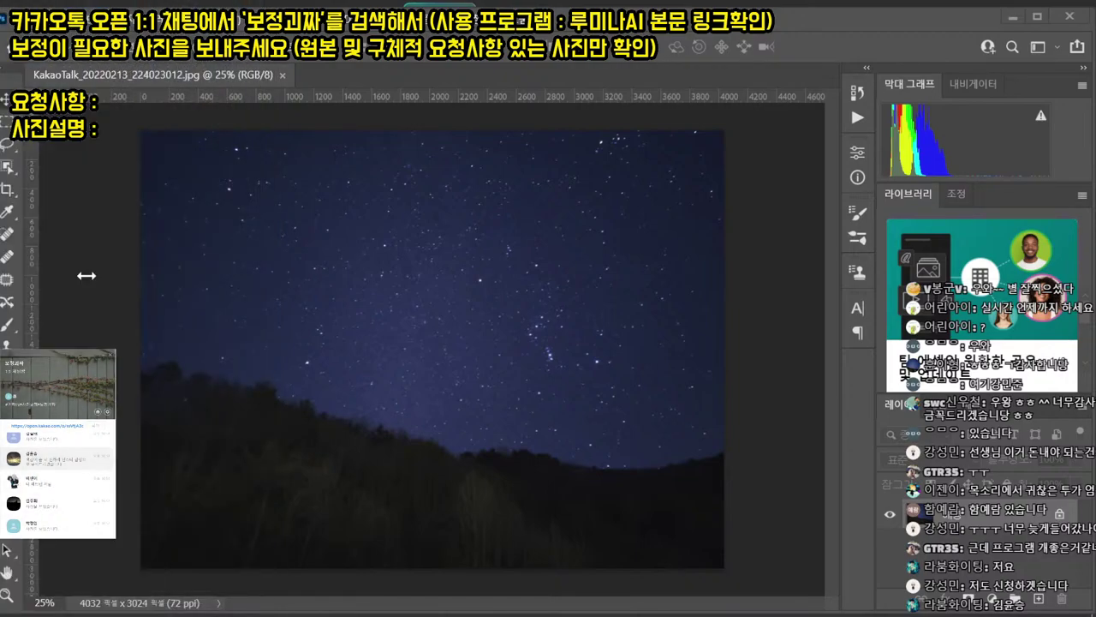
- Open the night portrait file KakaoTalk_20220213_225248358.jpg in Photoshop
{"action": "key", "text": "ctrl+o"}
{"action": "scroll", "coordinate": [445, 214], "scroll_direction": "down", "scroll_amount": 3}
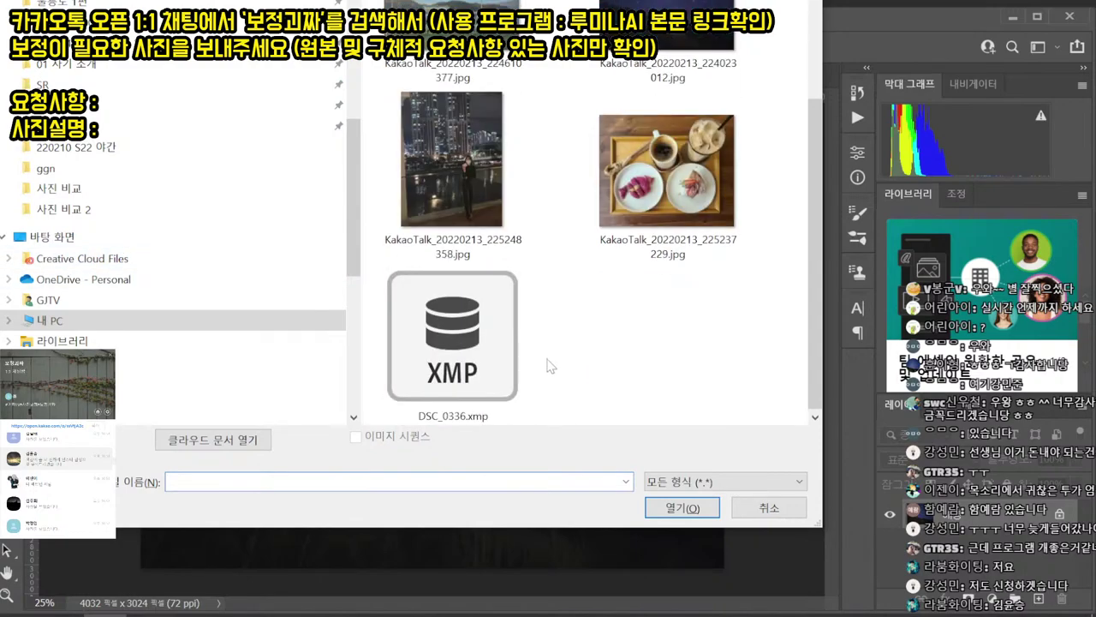
{"action": "double_click", "coordinate": [428, 172]}
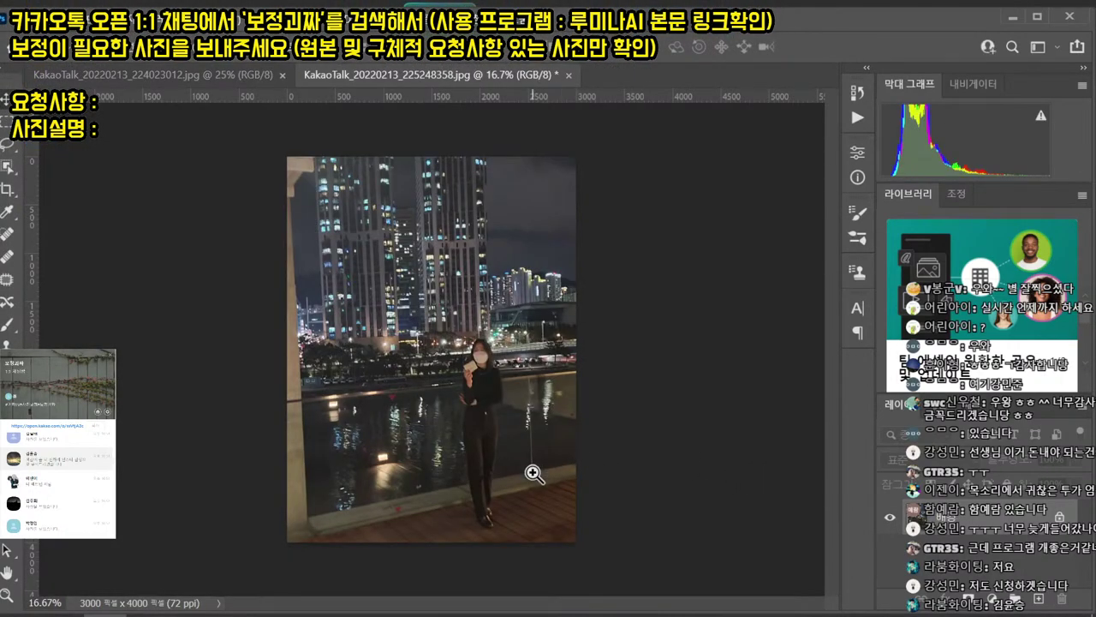
{"action": "scroll", "coordinate": [568, 523], "scroll_direction": "up", "scroll_amount": 2}
{"action": "scroll", "coordinate": [575, 532], "scroll_direction": "down", "scroll_amount": 2}
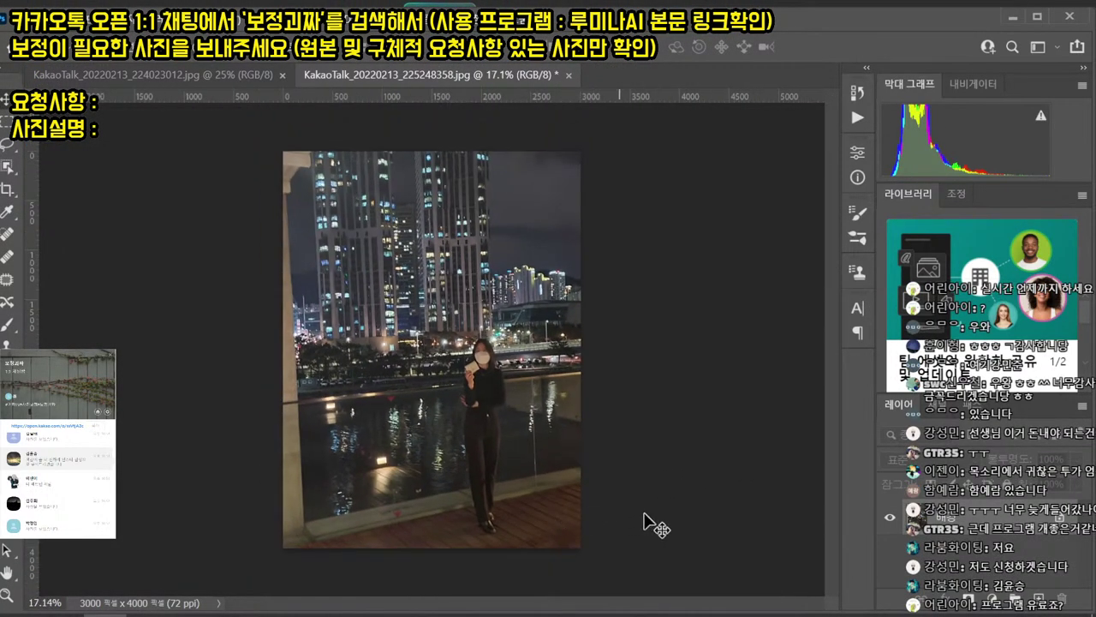
- Stretch the lower part of a duplicated layer slightly downward to lengthen the woman's legs, and merge it into the background
{"action": "key", "text": "ctrl+j"}
{"action": "left_click_drag", "start_coordinate": [581, 525], "coordinate": [539, 324]}
{"action": "key", "text": "m"}
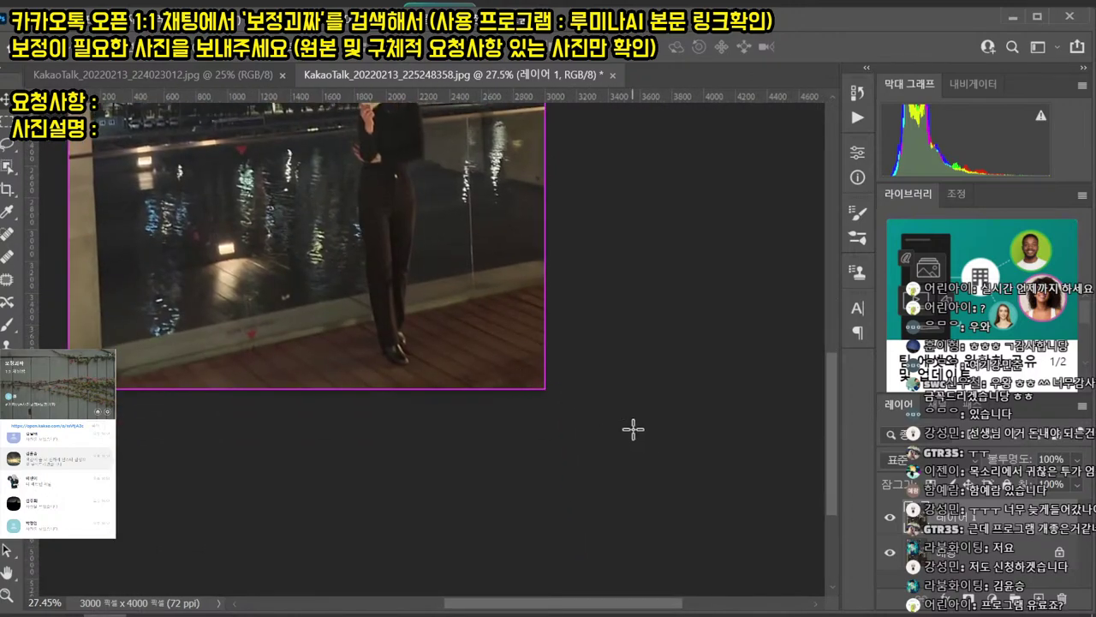
{"action": "left_click_drag", "start_coordinate": [660, 455], "coordinate": [229, 228]}
{"action": "left_click_drag", "start_coordinate": [653, 315], "coordinate": [519, 299]}
{"action": "scroll", "coordinate": [575, 315], "scroll_direction": "up", "scroll_amount": 2}
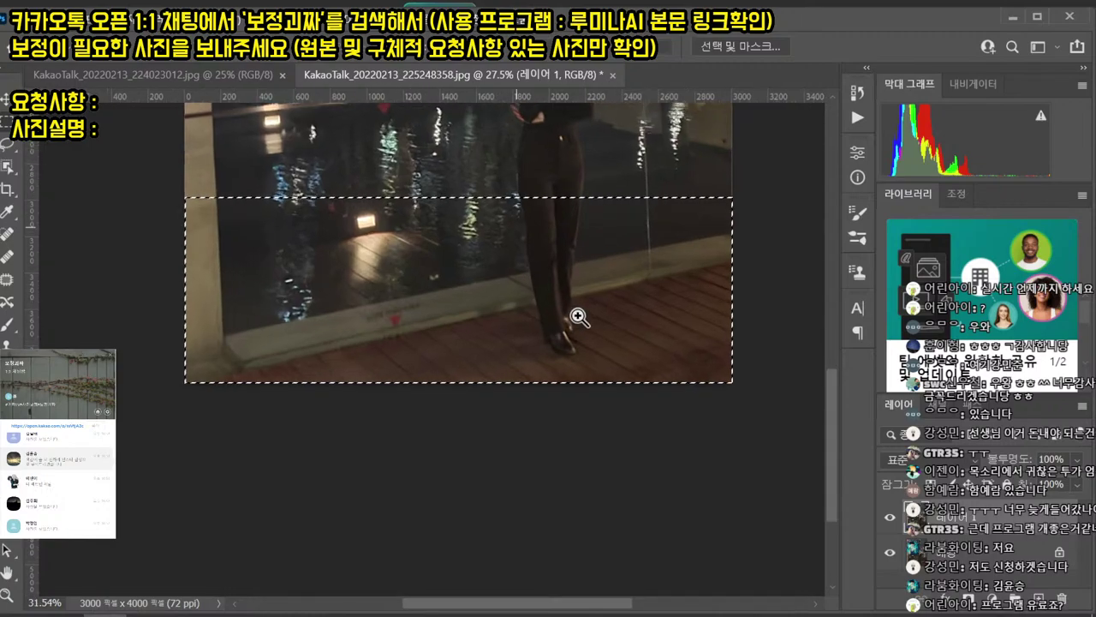
{"action": "key", "text": "ctrl+t"}
{"action": "left_click_drag", "start_coordinate": [438, 397], "coordinate": [441, 416]}
{"action": "key", "text": "Return"}
{"action": "scroll", "coordinate": [411, 355], "scroll_direction": "down", "scroll_amount": 3}
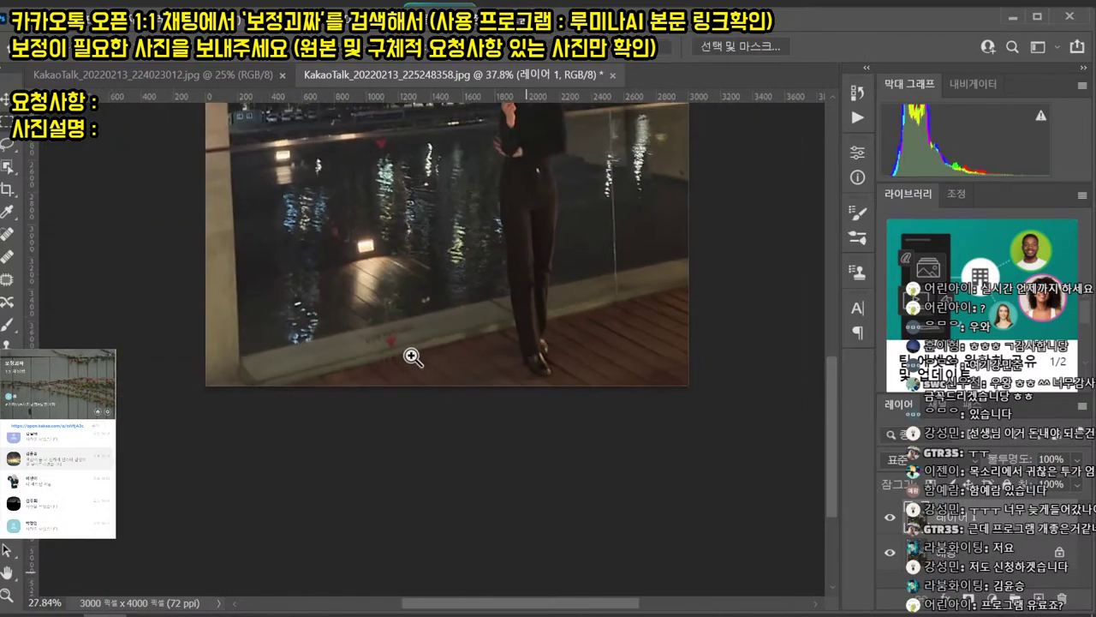
{"action": "key", "text": "v"}
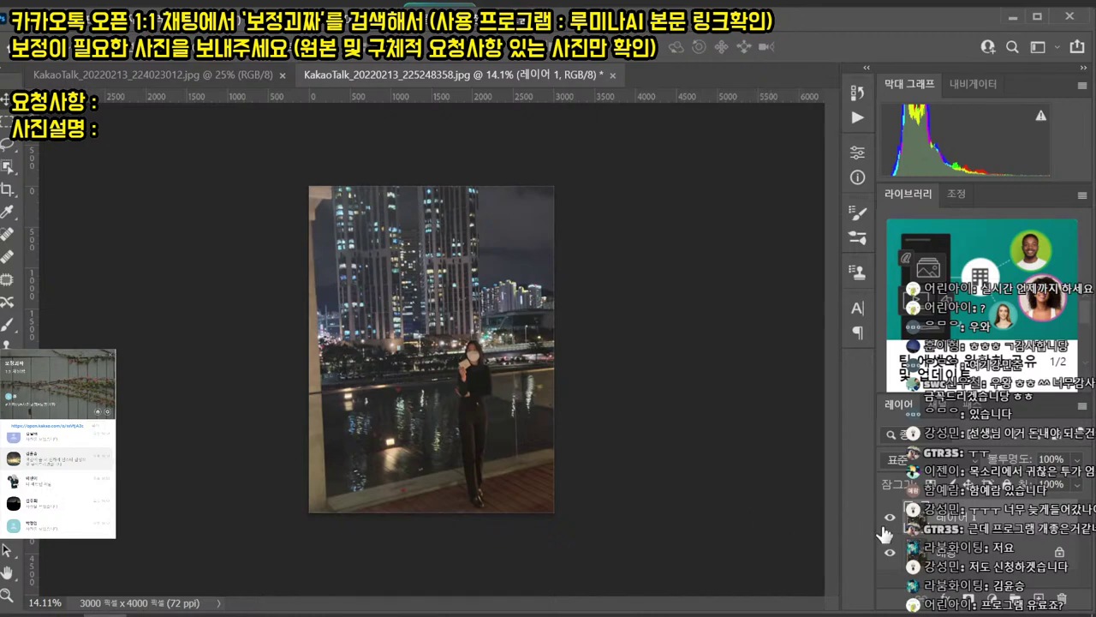
{"action": "key", "text": "ctrl+e"}
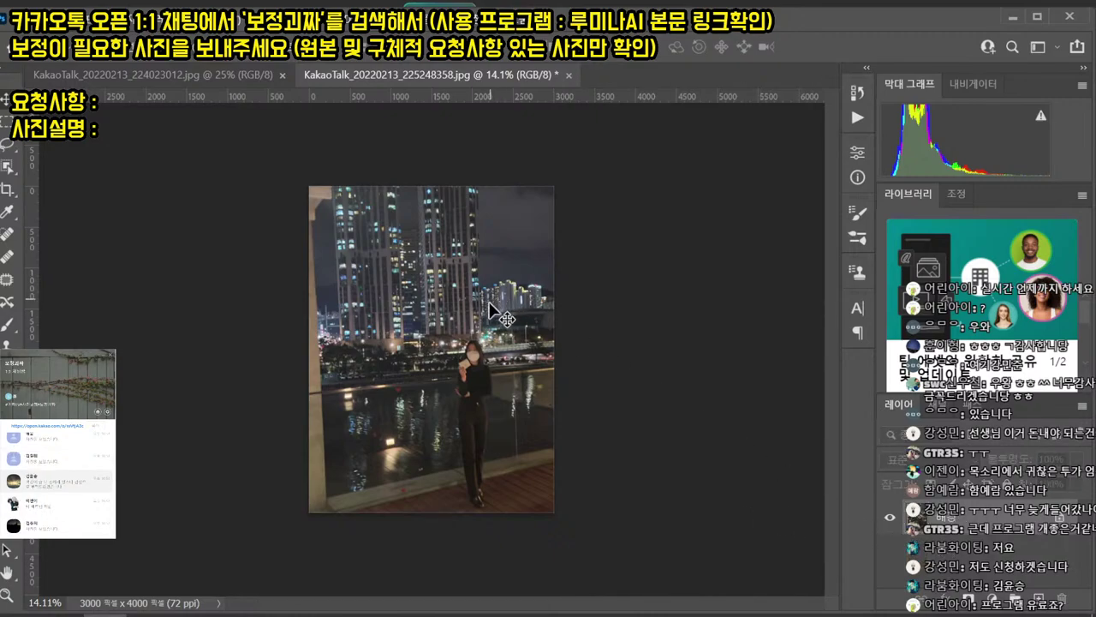
- Duplicate the night portrait layer and enlarge it slightly toward its upper-left corner with Free Transform
{"action": "key", "text": "ctrl+j"}
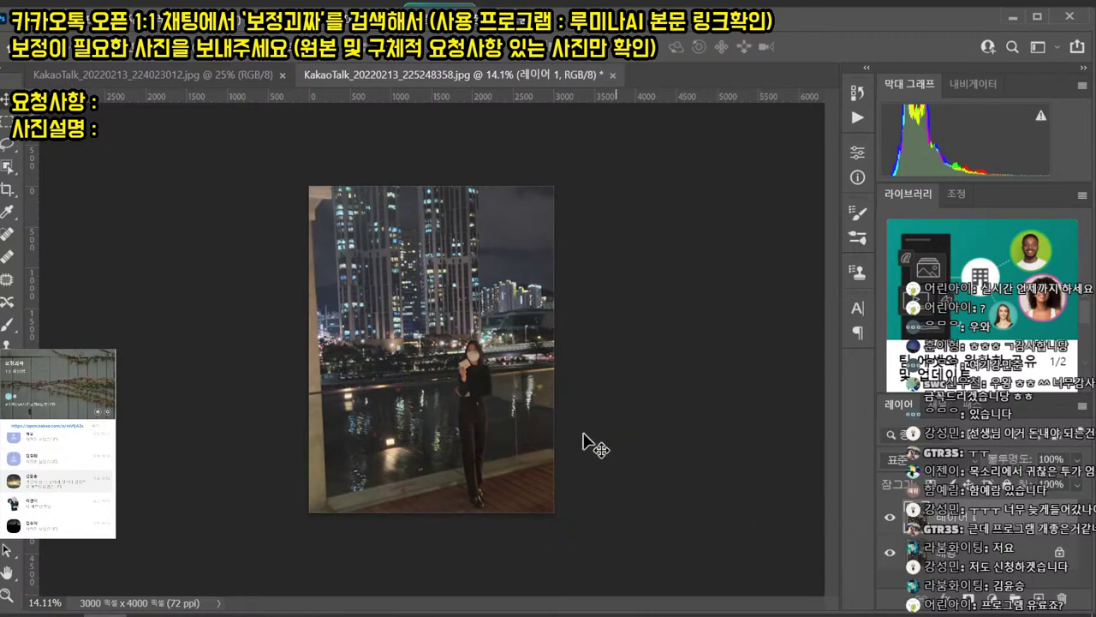
{"action": "key", "text": "ctrl+t"}
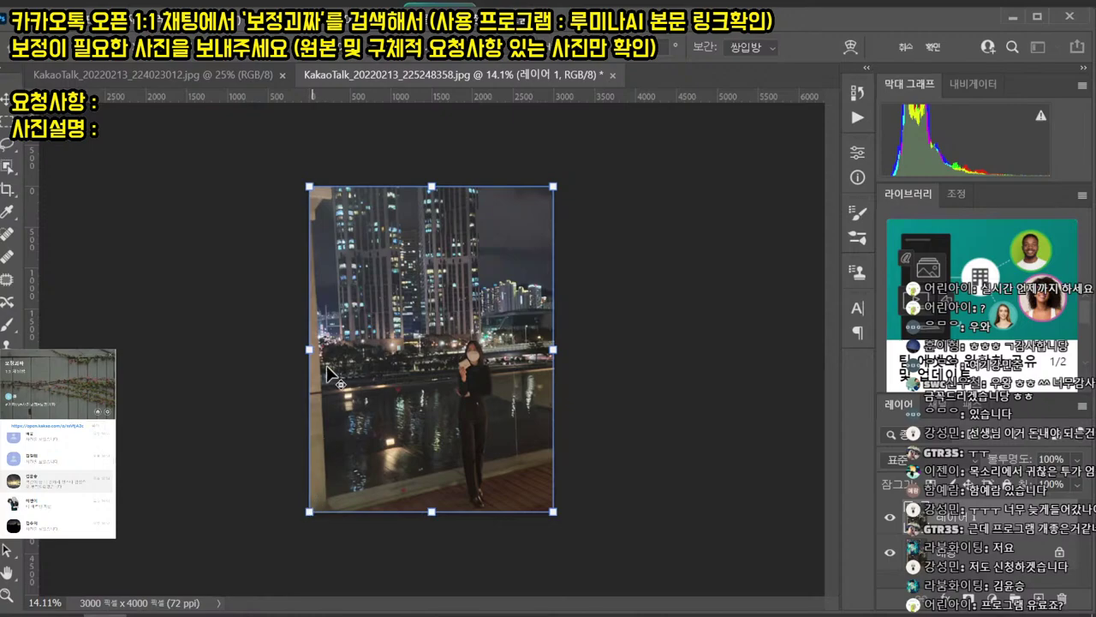
{"action": "mouse_move", "coordinate": [301, 183]}
{"action": "left_mouse_down"}
{"action": "mouse_move", "coordinate": [286, 157]}
{"action": "mouse_move", "coordinate": [289, 166]}
{"action": "left_mouse_up"}
{"action": "key", "text": "Escape"}
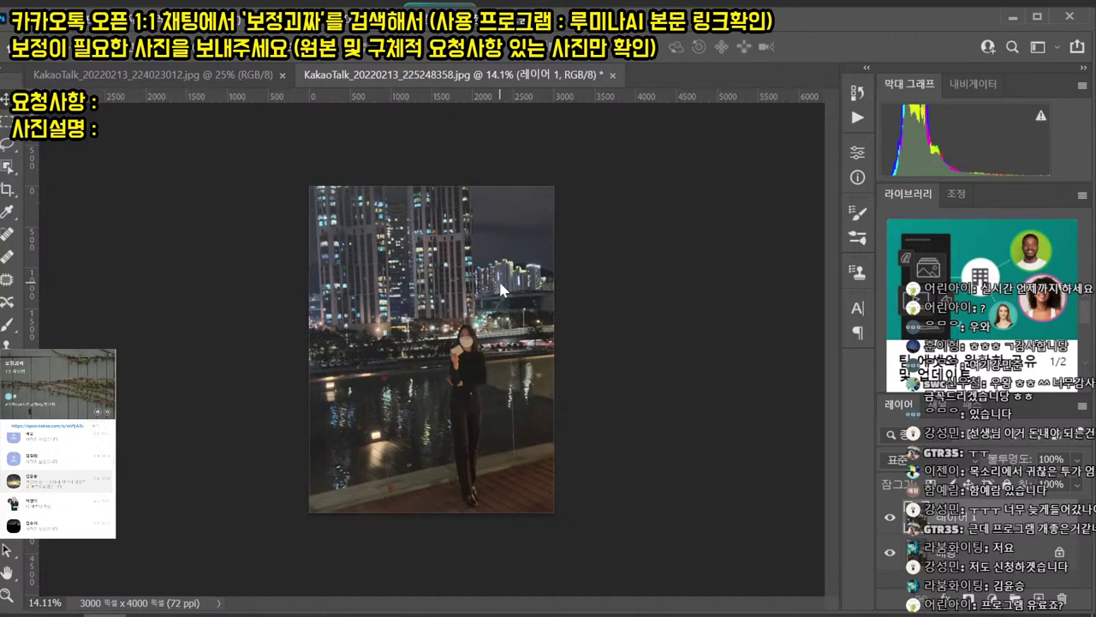
- Open the Camera Raw filter on the portrait layer, raise the Exposure slightly and lower the Highlights
{"action": "key", "text": "shift+ctrl+a"}
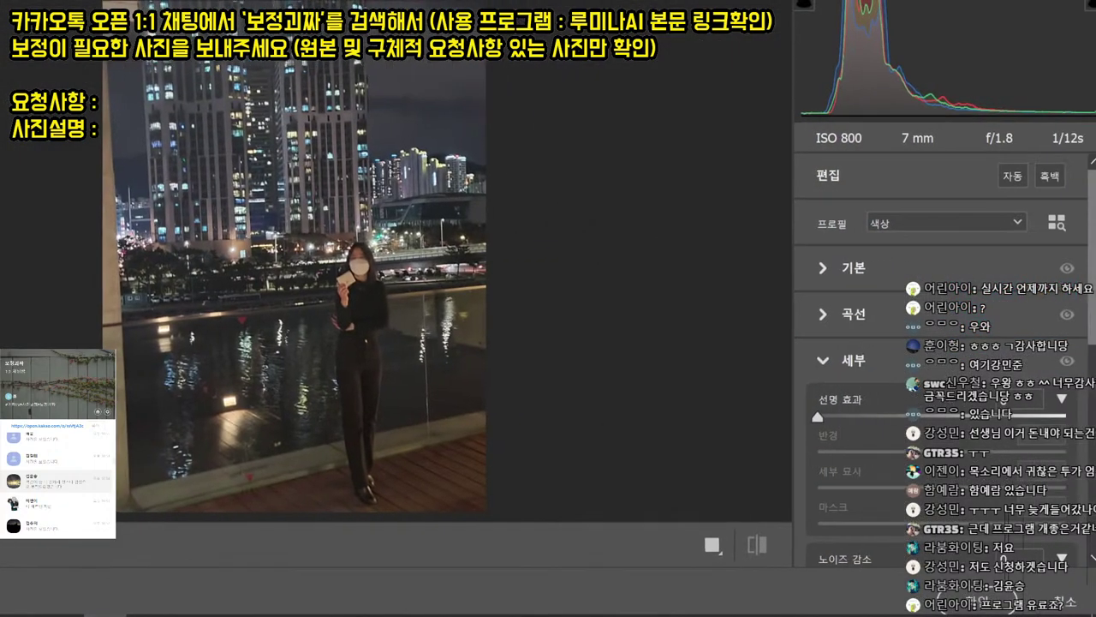
{"action": "left_click", "coordinate": [805, 269]}
{"action": "scroll", "coordinate": [865, 385], "scroll_direction": "down", "scroll_amount": 3}
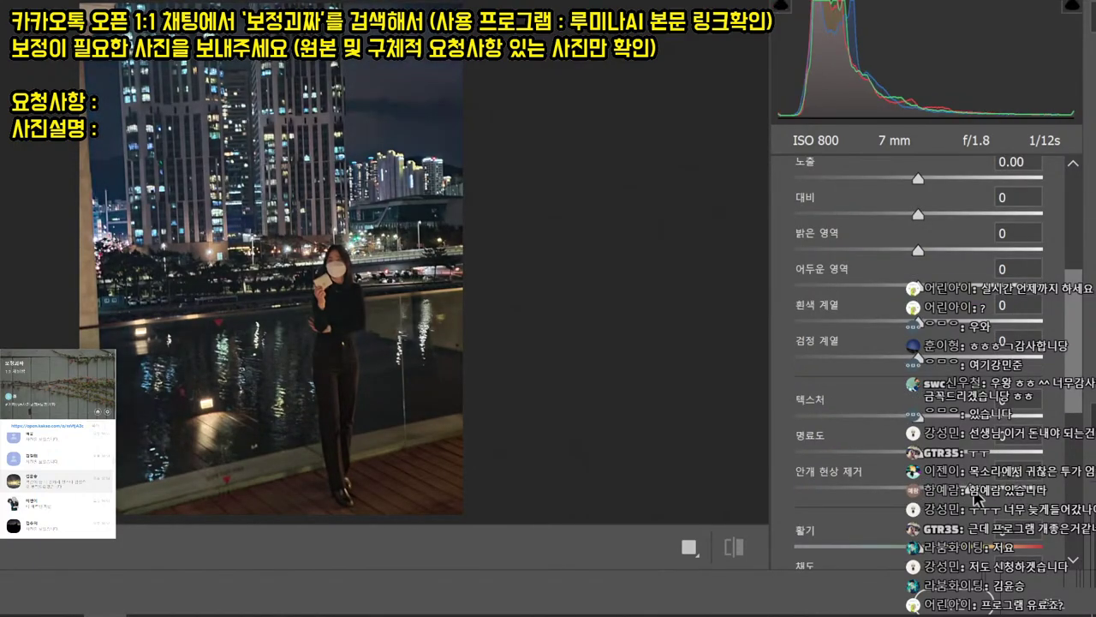
{"action": "left_click_drag", "start_coordinate": [914, 177], "coordinate": [933, 177]}
{"action": "left_click_drag", "start_coordinate": [918, 250], "coordinate": [886, 250]}
- In Calibration, set Shadows Tint to -59, Red Primary Hue to -2 and Green Primary Saturation to +28, and lower the Green and Blue Primary Hues
{"action": "scroll", "coordinate": [886, 275], "scroll_direction": "down", "scroll_amount": 5}
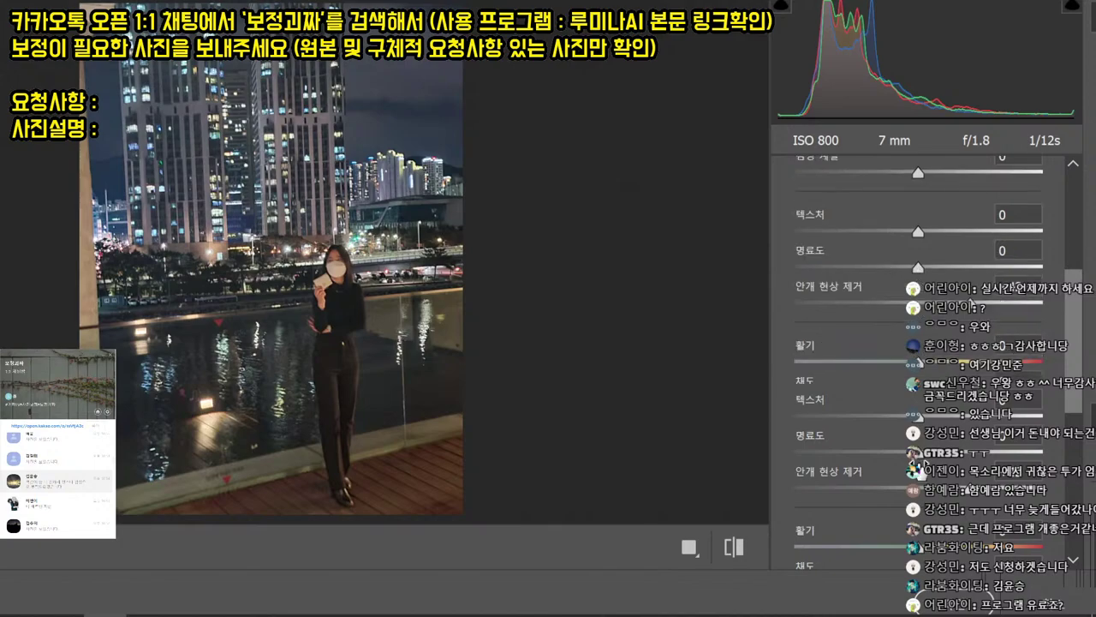
{"action": "left_click", "coordinate": [807, 555]}
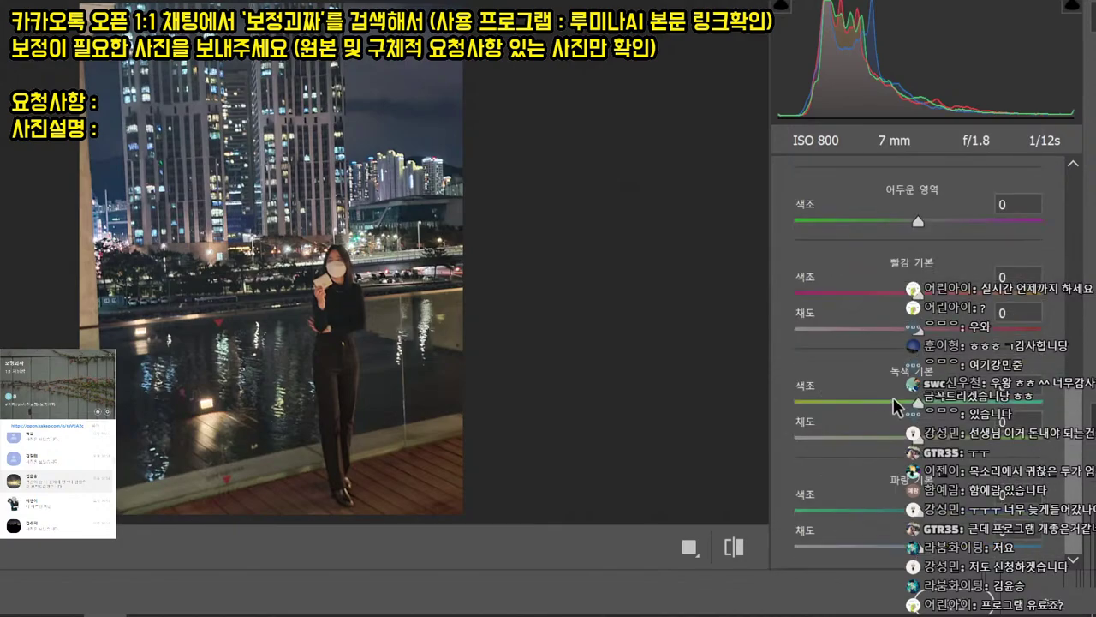
{"action": "left_click_drag", "start_coordinate": [920, 235], "coordinate": [845, 235]}
{"action": "mouse_move", "coordinate": [918, 293]}
{"action": "left_mouse_down"}
{"action": "mouse_move", "coordinate": [929, 293]}
{"action": "mouse_move", "coordinate": [919, 293]}
{"action": "left_mouse_up"}
{"action": "left_click_drag", "start_coordinate": [918, 400], "coordinate": [883, 403]}
{"action": "left_click_drag", "start_coordinate": [919, 437], "coordinate": [953, 439]}
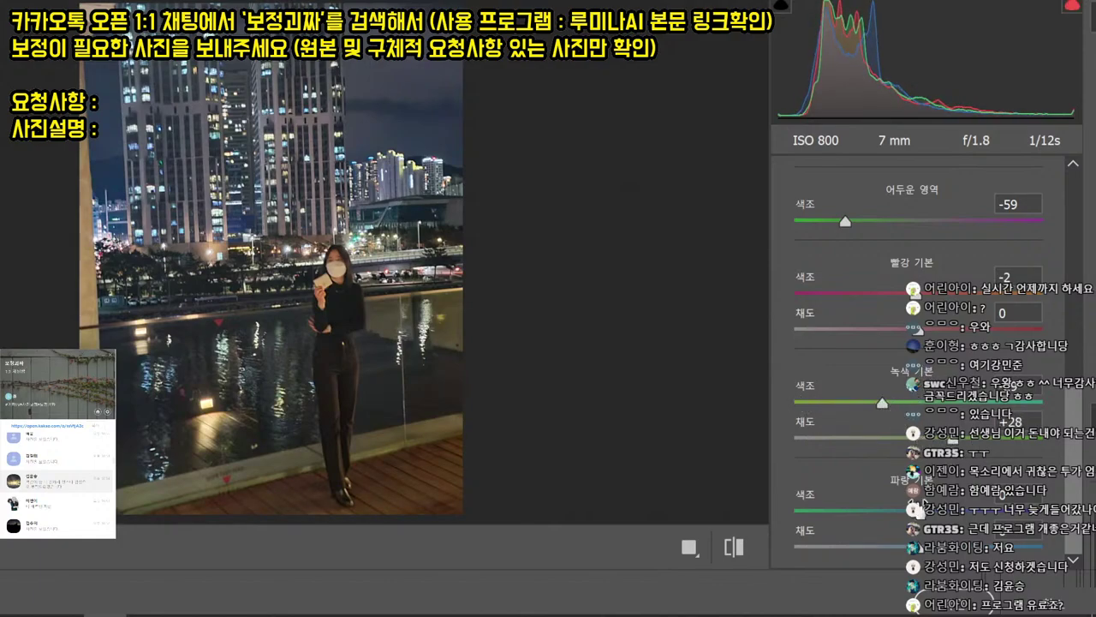
{"action": "left_click_drag", "start_coordinate": [919, 510], "coordinate": [877, 511]}
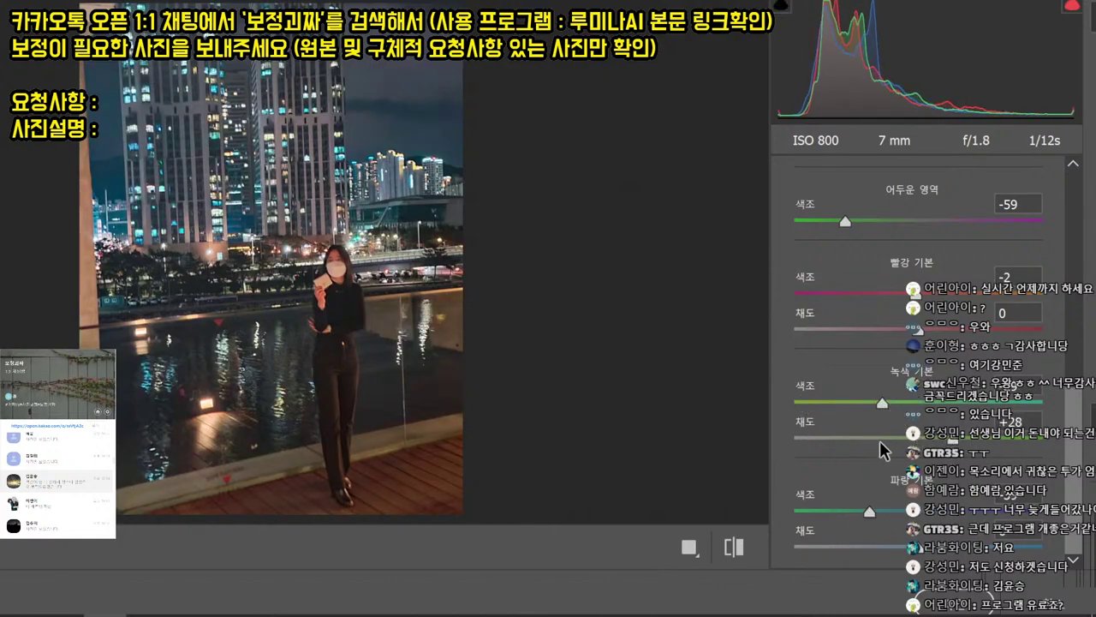
- Shape the point curve with a raised black point, a shadow point near input 41, a midtone point and a highlight point near input 192
{"action": "scroll", "coordinate": [877, 403], "scroll_direction": "up", "scroll_amount": 10}
{"action": "left_click", "coordinate": [796, 316]}
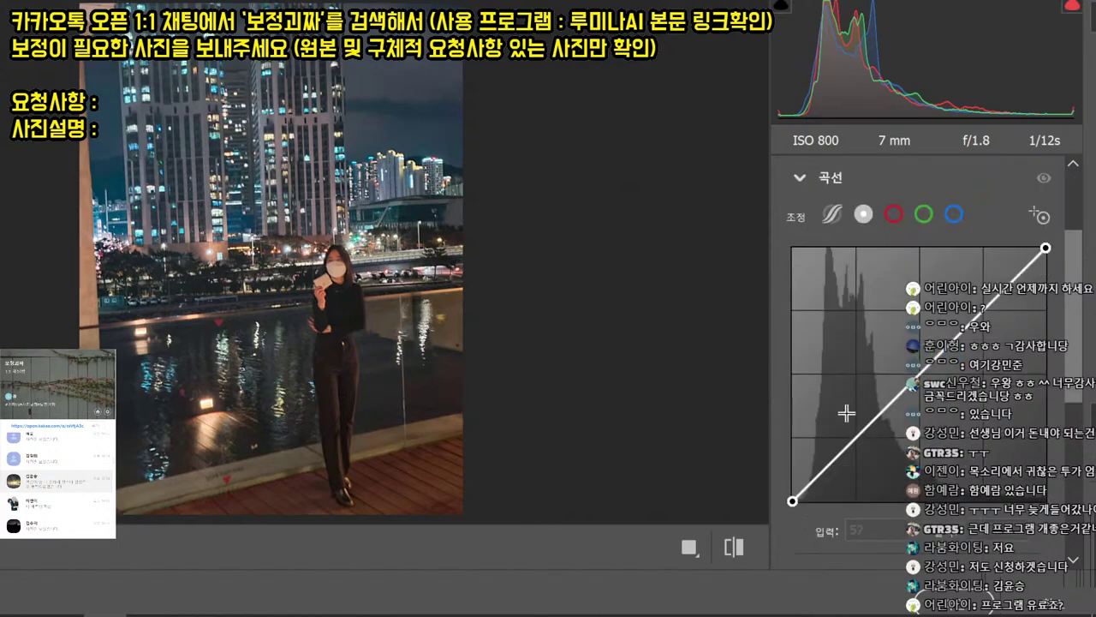
{"action": "left_click_drag", "start_coordinate": [791, 501], "coordinate": [778, 470]}
{"action": "left_click_drag", "start_coordinate": [829, 442], "coordinate": [833, 454]}
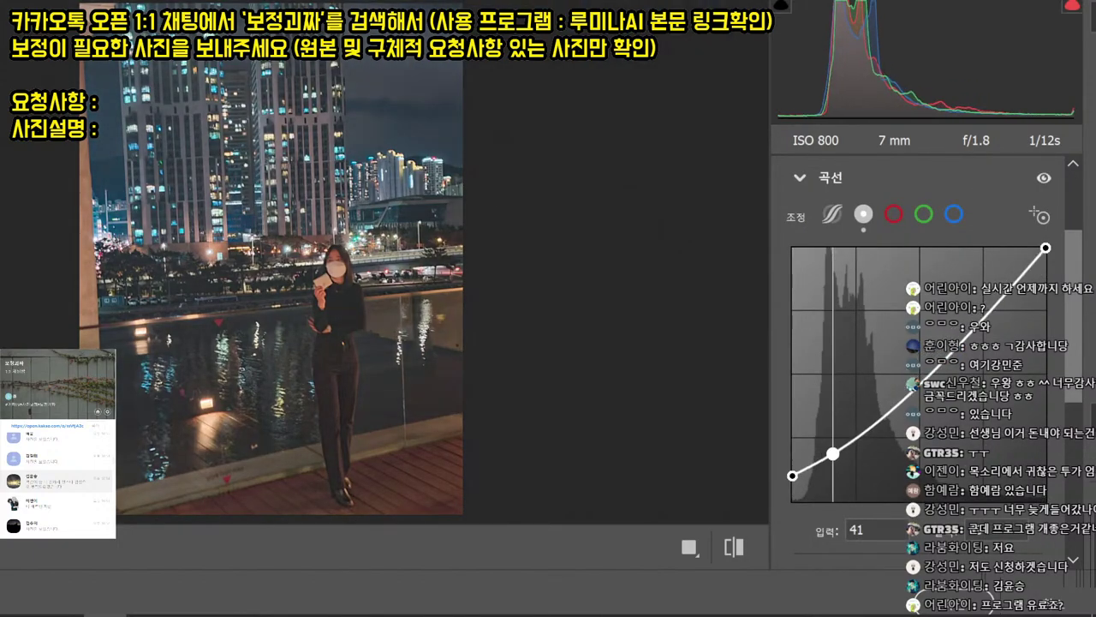
{"action": "left_click", "coordinate": [940, 354]}
{"action": "left_click_drag", "start_coordinate": [940, 354], "coordinate": [905, 390]}
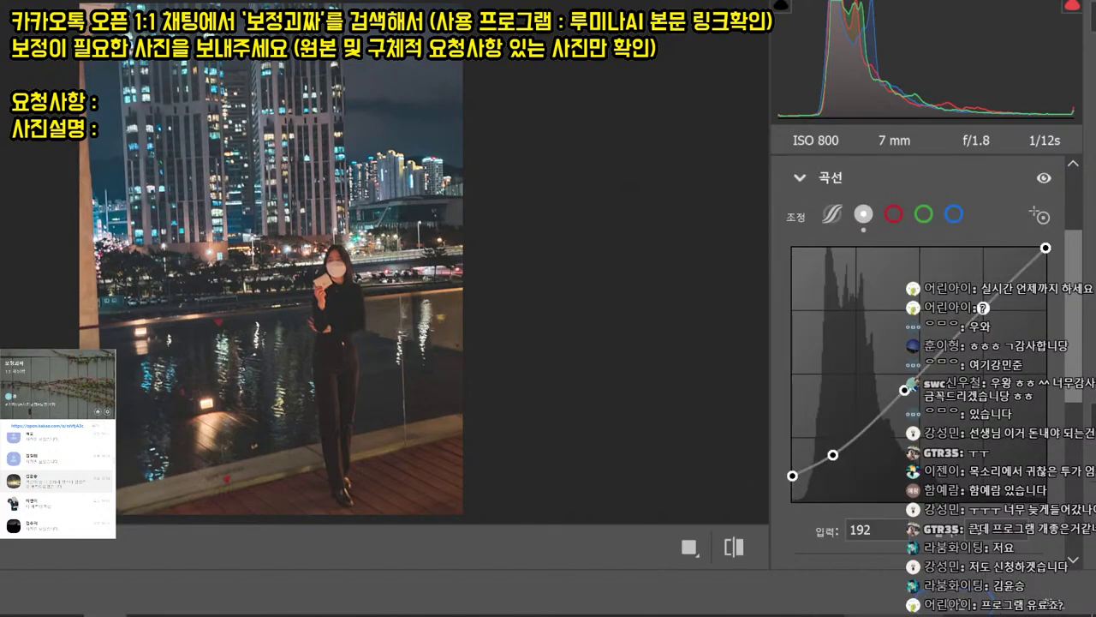
- Apply the Camera Raw adjustments, merge the portrait layer into the background and save the night portrait
{"action": "key", "text": "Return"}
{"action": "key", "text": "ctrl+e"}
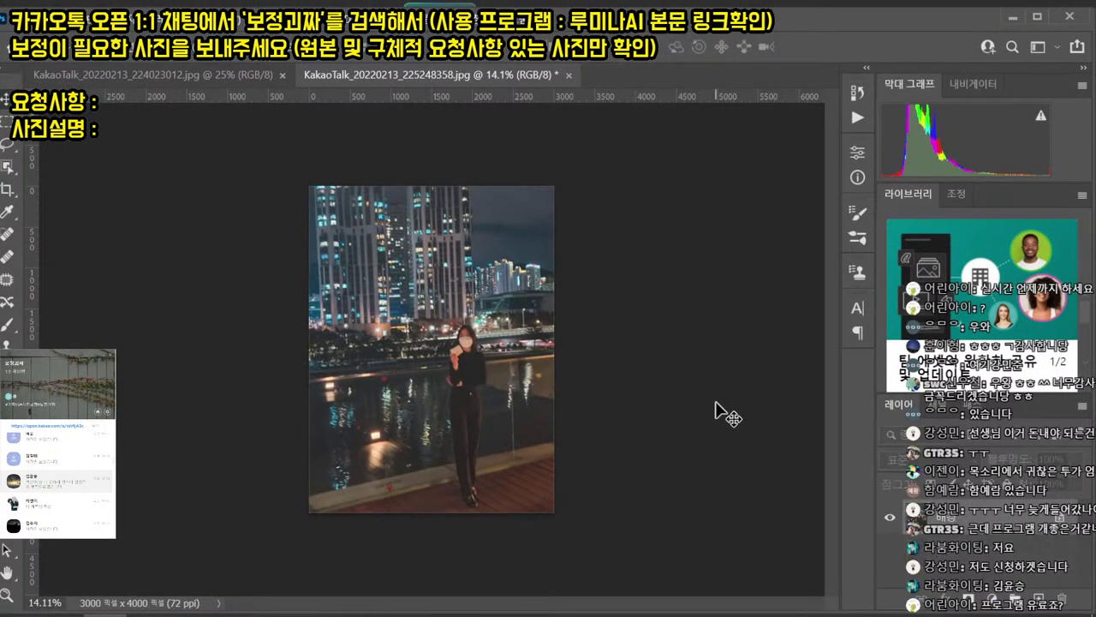
{"action": "key", "text": "ctrl+s"}
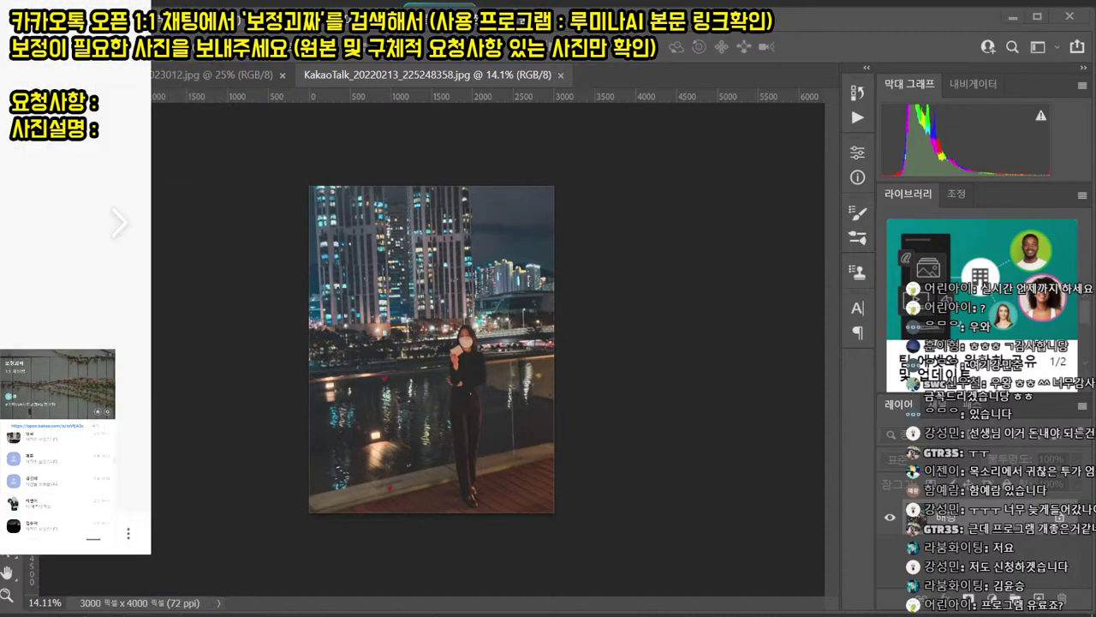
- Save the wide green-screen studio photo from the chat as KakaoTalk_20220213_230523276_02.jpg, and close the two finished photos in Photoshop
{"action": "left_click_drag", "start_coordinate": [0, 250], "coordinate": [354, 241]}
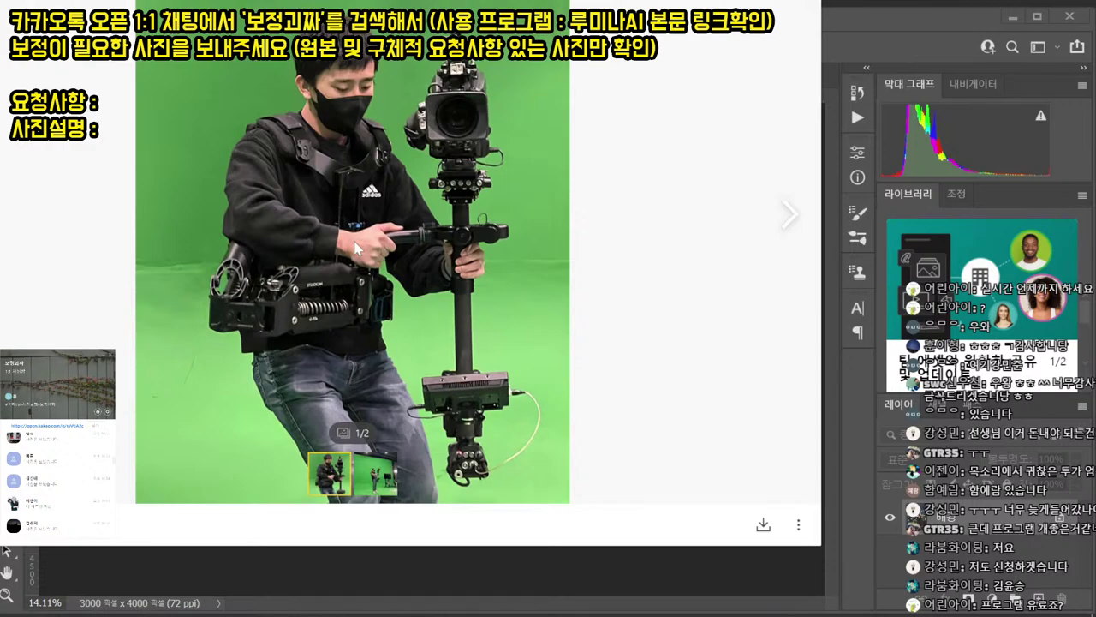
{"action": "key", "text": "Right"}
{"action": "key", "text": "Left"}
{"action": "key", "text": "Right"}
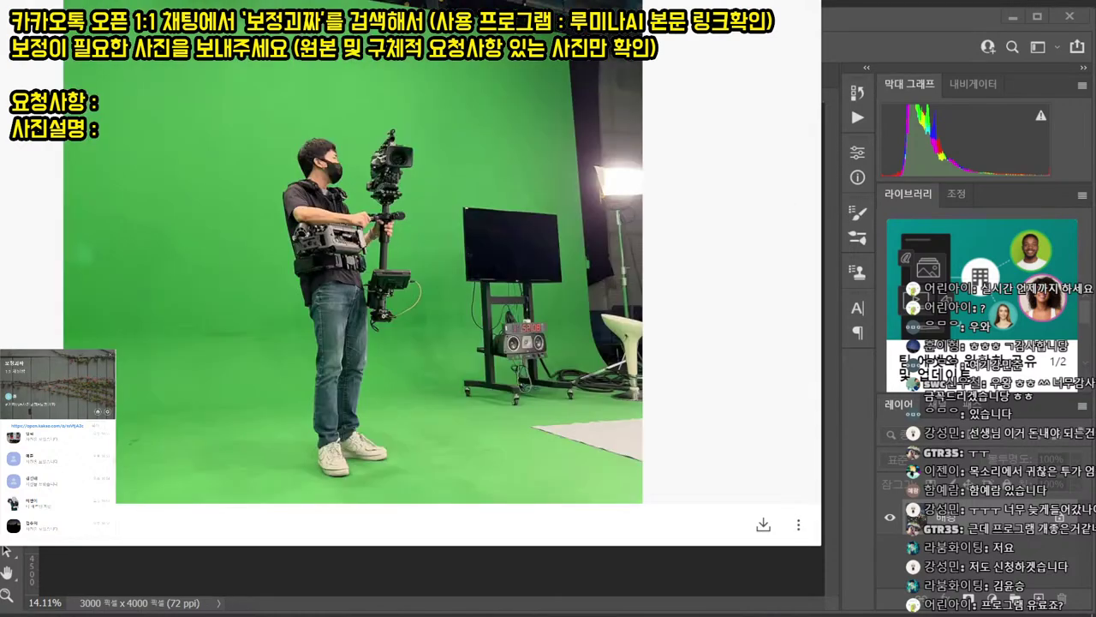
{"action": "left_click_drag", "start_coordinate": [393, 0], "coordinate": [452, 0]}
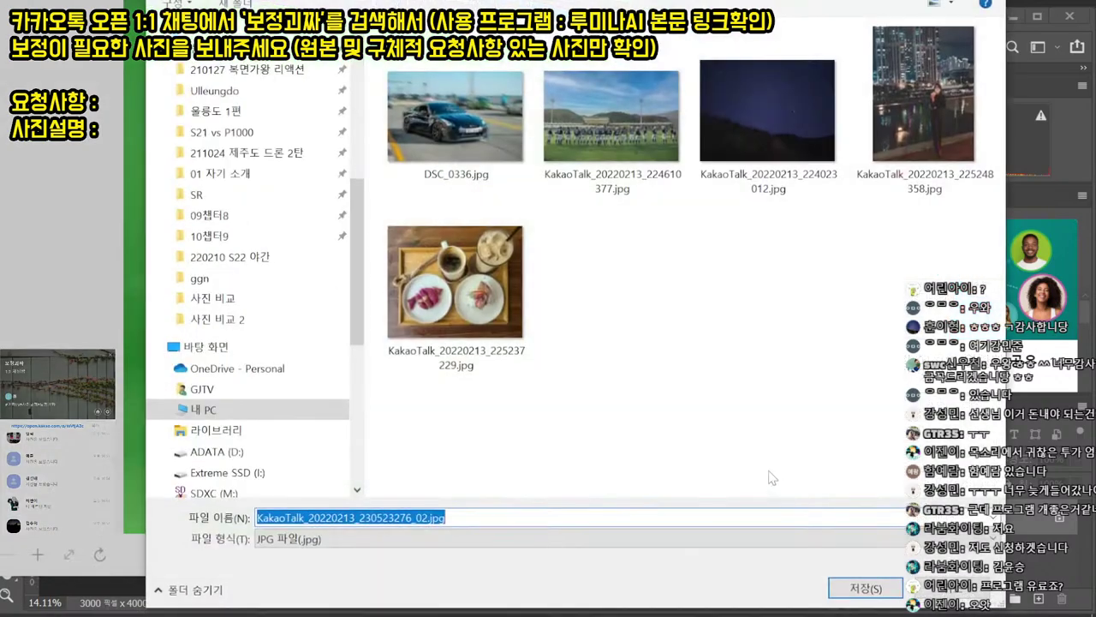
{"action": "key", "text": "Return"}
{"action": "key", "text": "Escape"}
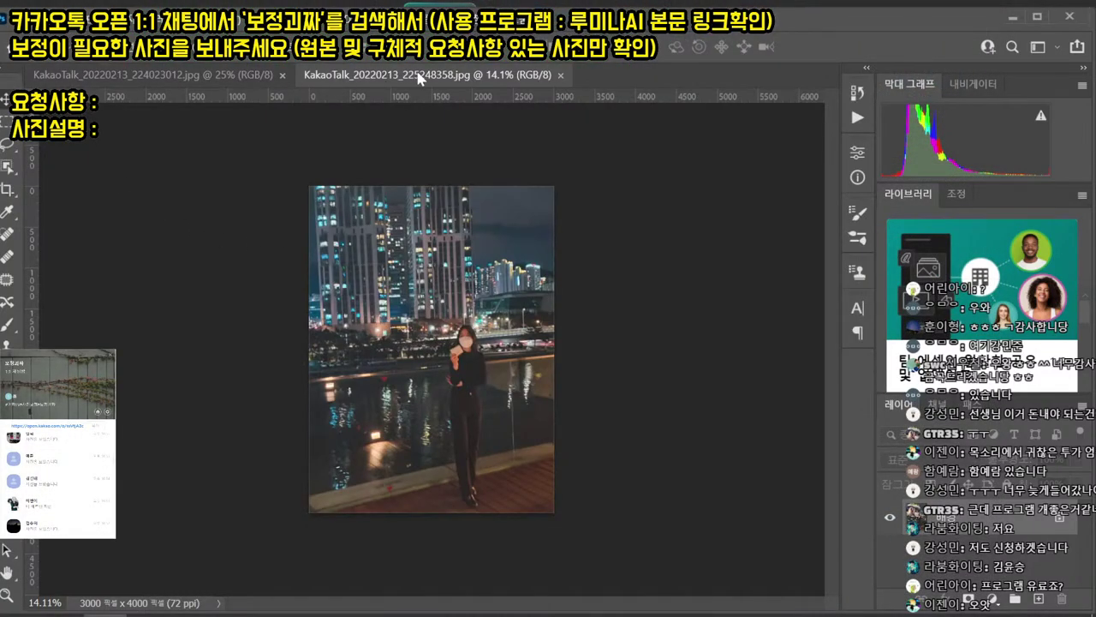
{"action": "key", "text": "ctrl+w"}
{"action": "key", "text": "ctrl+w"}
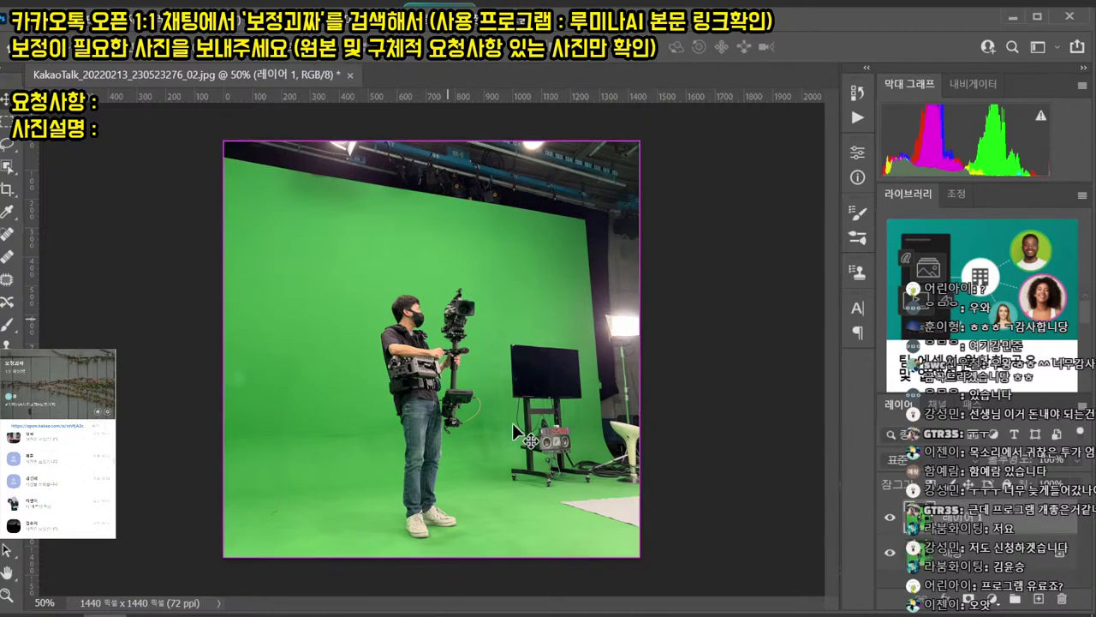
- Select the cameraman in the green-screen photo with Object Selection, copy him to a new layer and move the copy over the TV monitor
{"action": "key", "text": "w"}
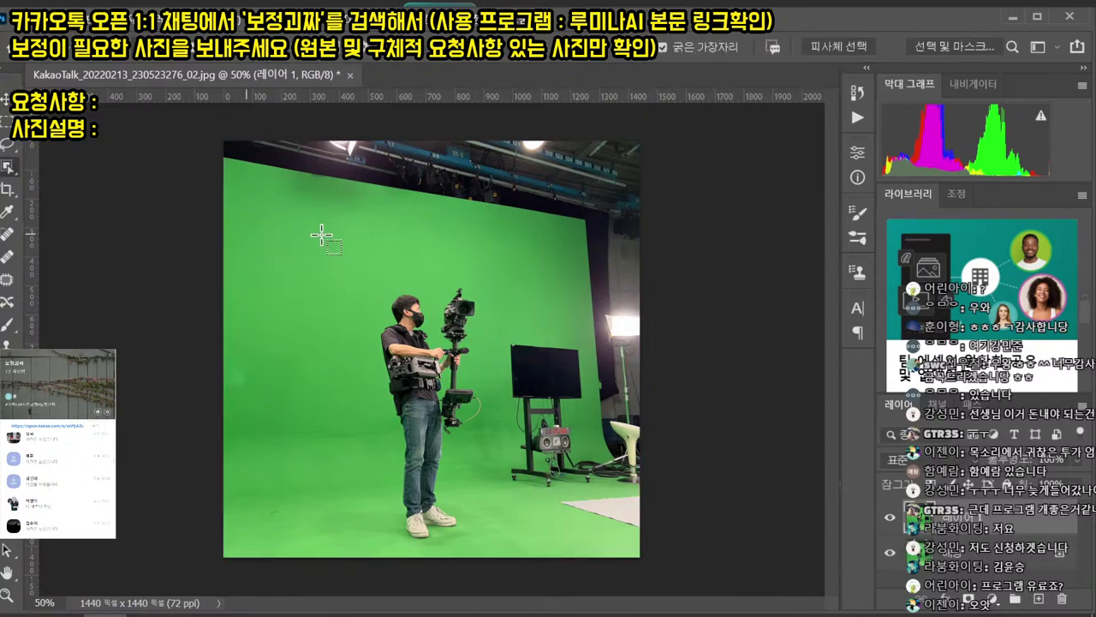
{"action": "left_click_drag", "start_coordinate": [334, 258], "coordinate": [498, 546]}
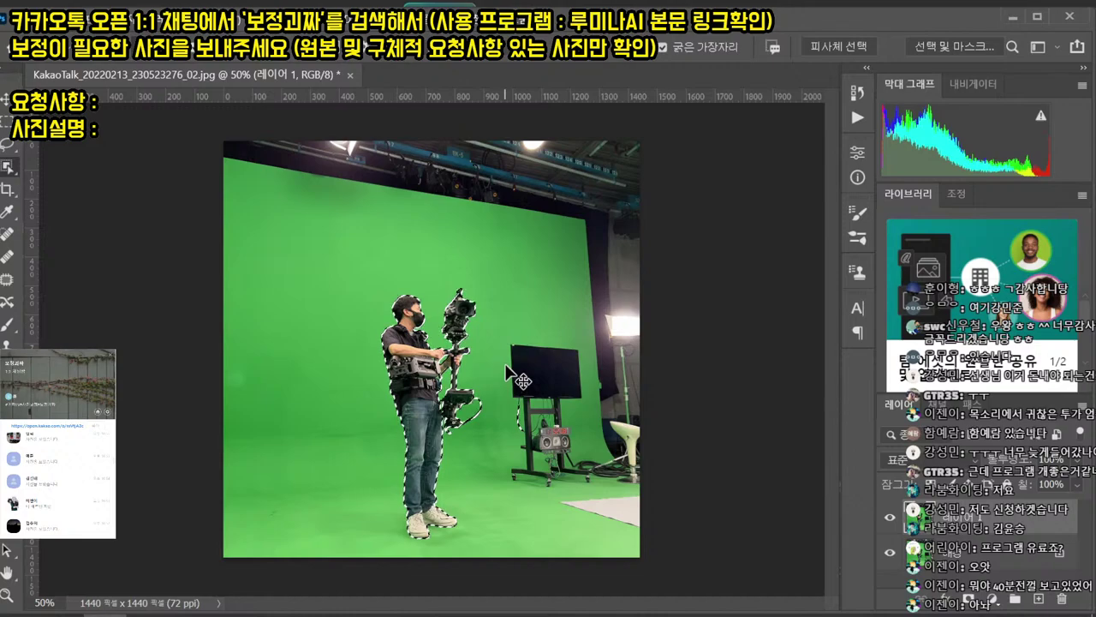
{"action": "key", "text": "ctrl+j"}
{"action": "key", "text": "v"}
{"action": "left_click_drag", "start_coordinate": [425, 378], "coordinate": [547, 337]}
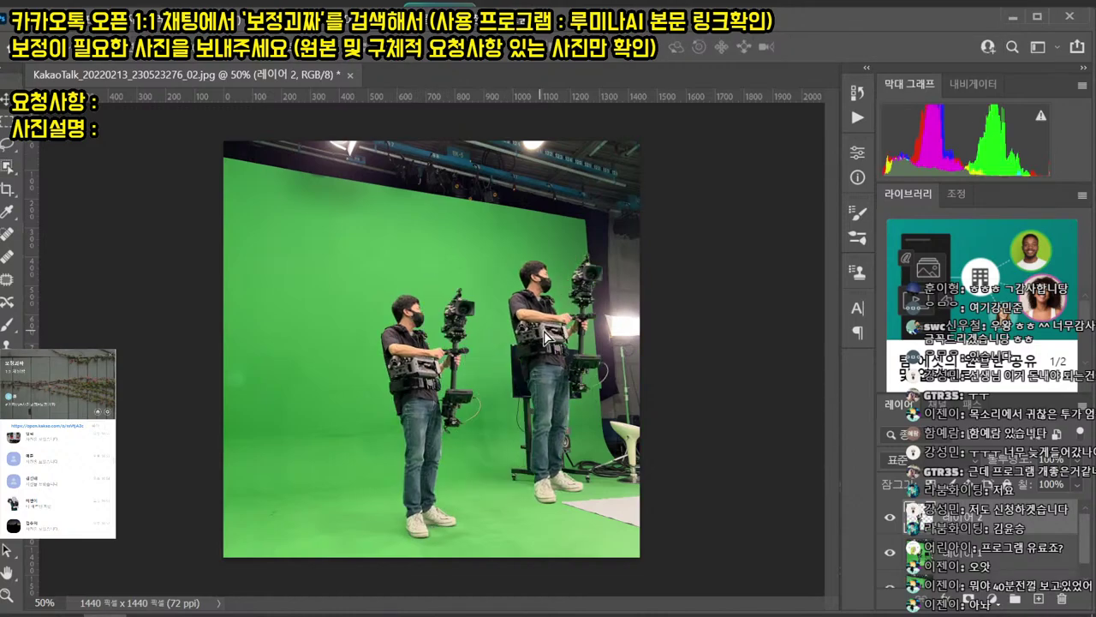
- Shrink the copied cameraman with Free Transform, flip him horizontally and fit him inside the black TV screen
{"action": "key", "text": "ctrl+t"}
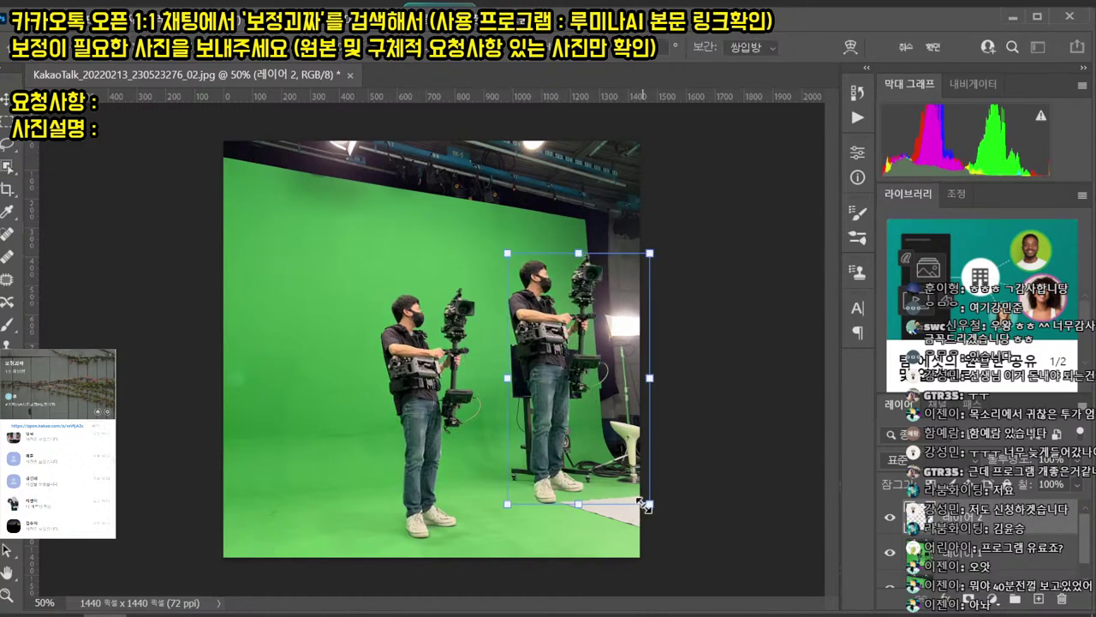
{"action": "left_click_drag", "start_coordinate": [645, 506], "coordinate": [586, 394]}
{"action": "left_click_drag", "start_coordinate": [554, 356], "coordinate": [633, 397]}
{"action": "left_click_drag", "start_coordinate": [668, 442], "coordinate": [538, 412]}
{"action": "right_click", "coordinate": [538, 410]}
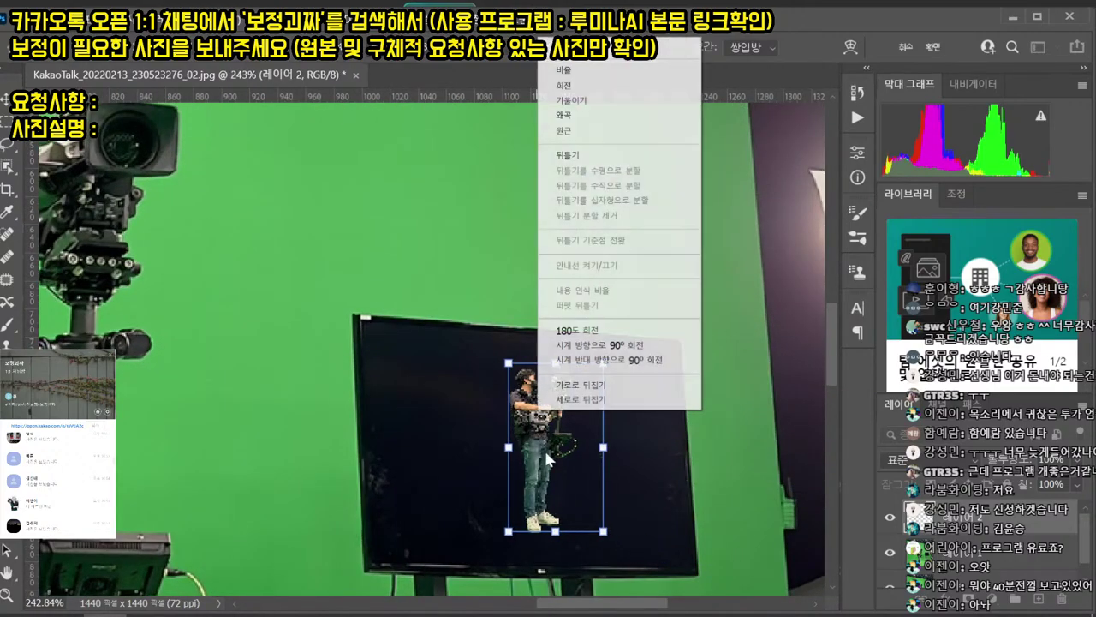
{"action": "left_click", "coordinate": [583, 385]}
{"action": "left_click_drag", "start_coordinate": [551, 462], "coordinate": [547, 470]}
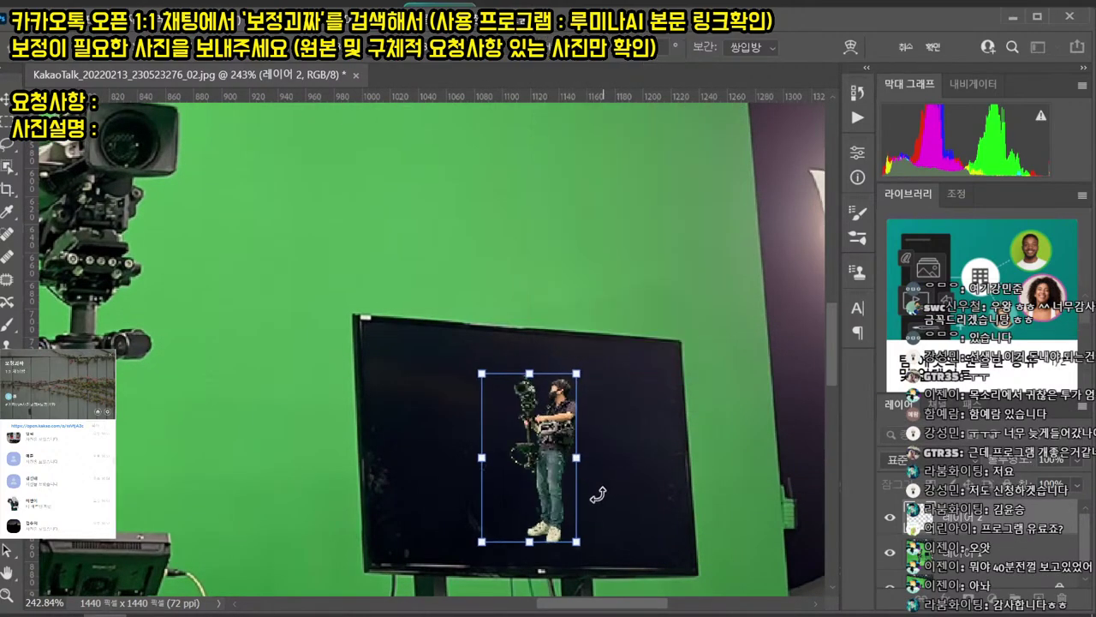
{"action": "left_click_drag", "start_coordinate": [585, 543], "coordinate": [592, 555]}
{"action": "left_click_drag", "start_coordinate": [534, 492], "coordinate": [530, 483]}
{"action": "key", "text": "Return"}
{"action": "left_click_drag", "start_coordinate": [541, 427], "coordinate": [526, 445]}
{"action": "left_click_drag", "start_coordinate": [534, 441], "coordinate": [447, 439]}
- Select the original cameraman on layer 레이어 1, copy him to another new layer and move the copy up about 198 px
{"action": "left_click", "coordinate": [399, 360], "text": "ctrl"}
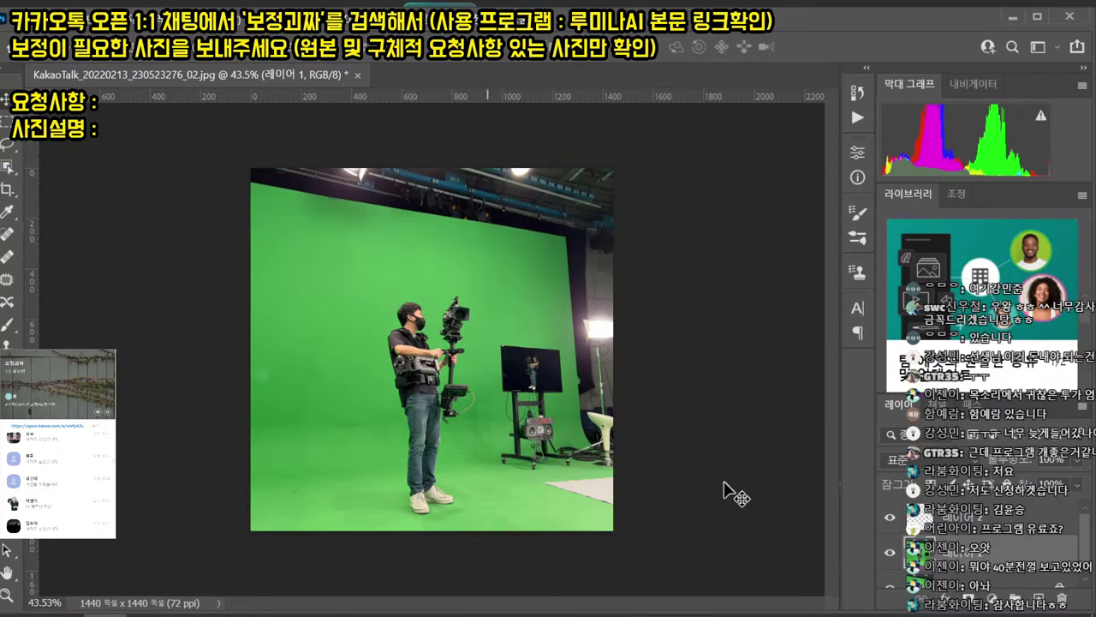
{"action": "key", "text": "l"}
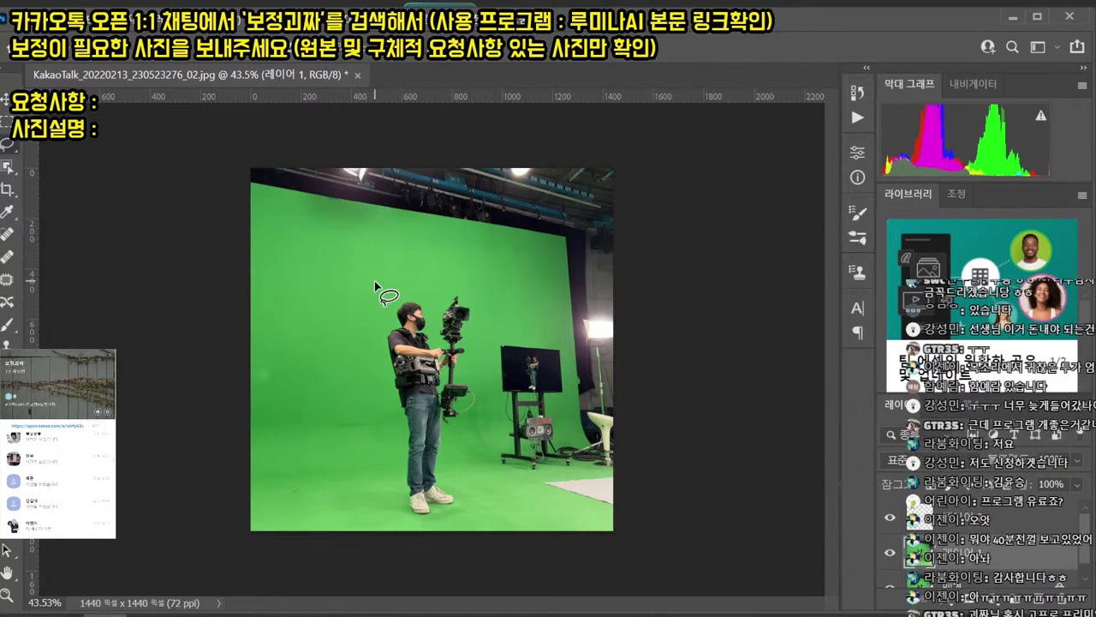
{"action": "left_click", "coordinate": [9, 169]}
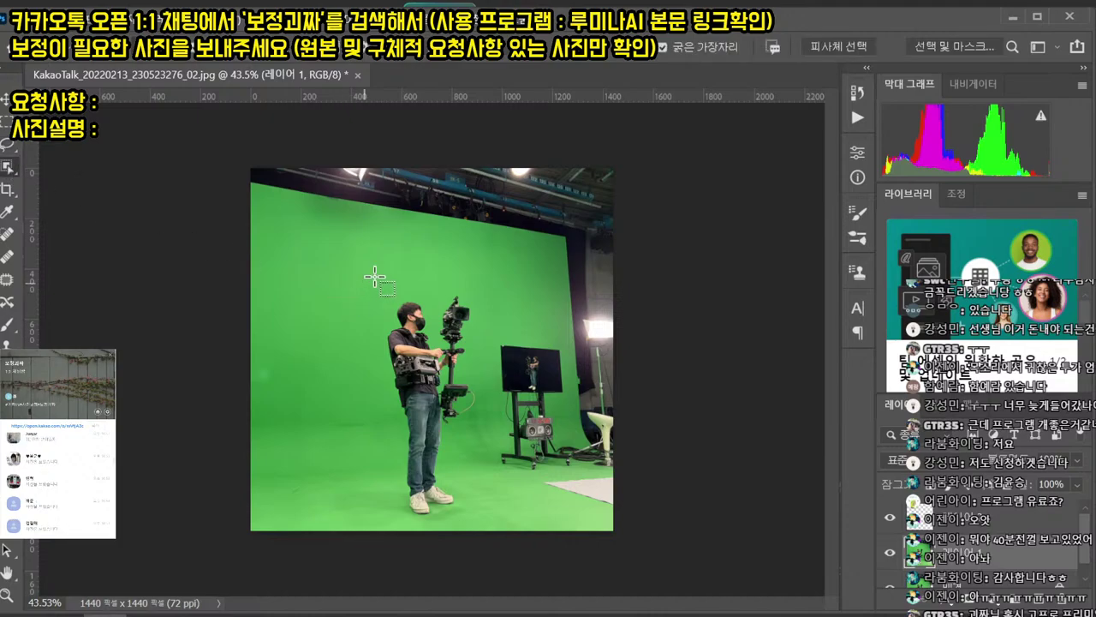
{"action": "left_click_drag", "start_coordinate": [375, 275], "coordinate": [485, 524]}
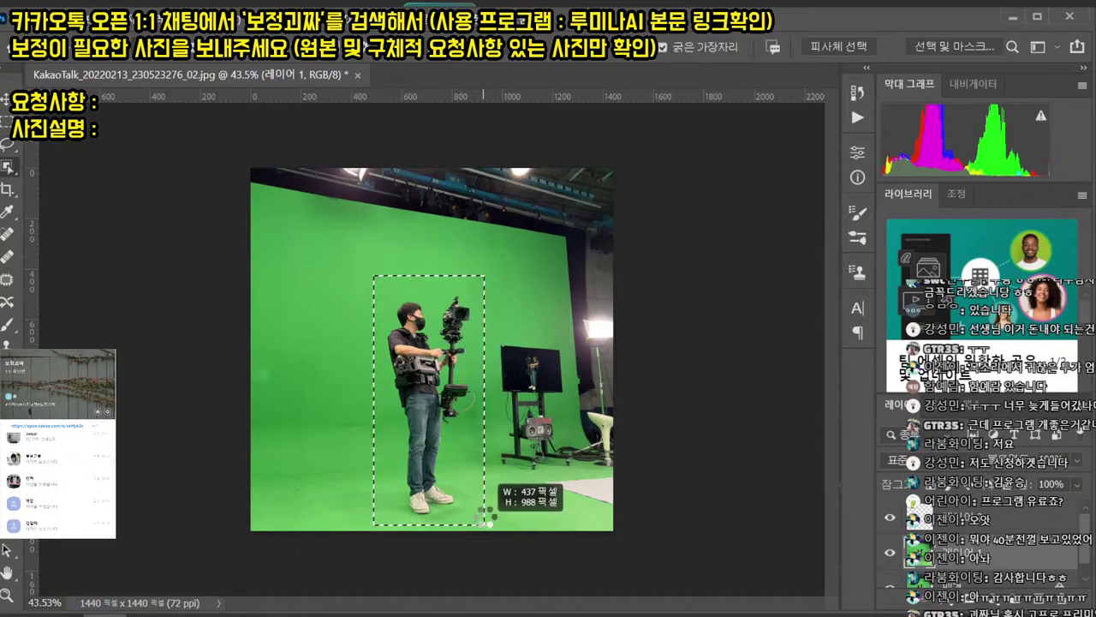
{"action": "key", "text": "ctrl+j"}
{"action": "key", "text": "v"}
{"action": "left_click_drag", "start_coordinate": [417, 429], "coordinate": [417, 356]}
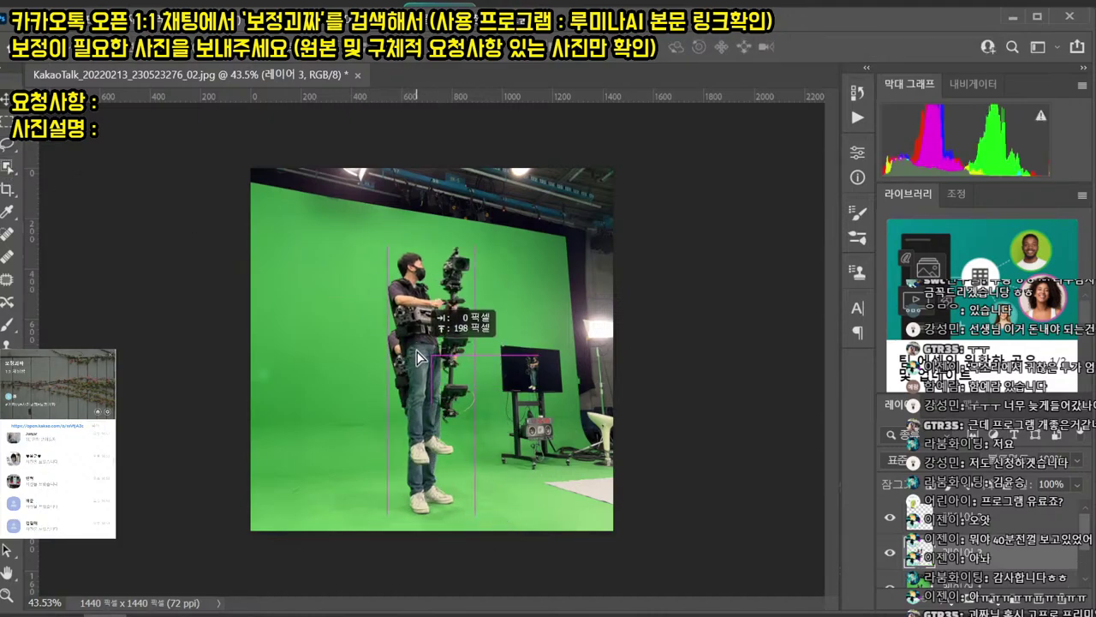
- Shrink the second cameraman copy with Free Transform and stand it on top of the camera rig
{"action": "key", "text": "ctrl+t"}
{"action": "left_click_drag", "start_coordinate": [474, 464], "coordinate": [438, 407]}
{"action": "left_click_drag", "start_coordinate": [447, 367], "coordinate": [477, 376]}
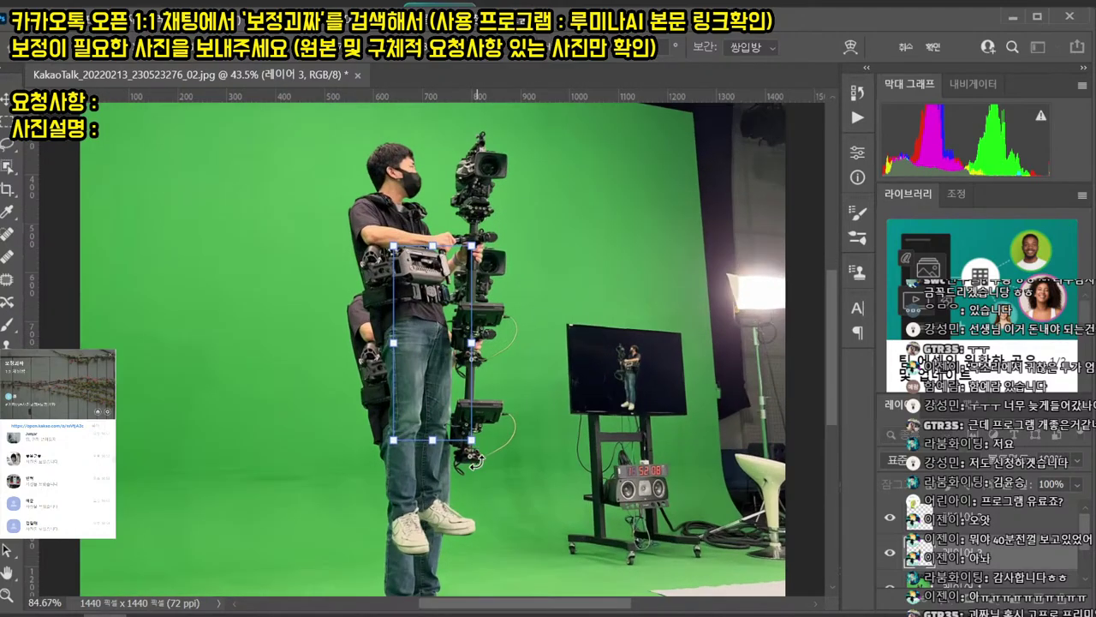
{"action": "left_click_drag", "start_coordinate": [471, 440], "coordinate": [460, 416]}
{"action": "left_click_drag", "start_coordinate": [437, 349], "coordinate": [495, 320]}
{"action": "left_click_drag", "start_coordinate": [518, 442], "coordinate": [495, 415]}
{"action": "key", "text": "Return"}
- Merge all visible layers of the green-screen composite and save the file
{"action": "scroll", "coordinate": [493, 348], "scroll_direction": "down", "scroll_amount": 5}
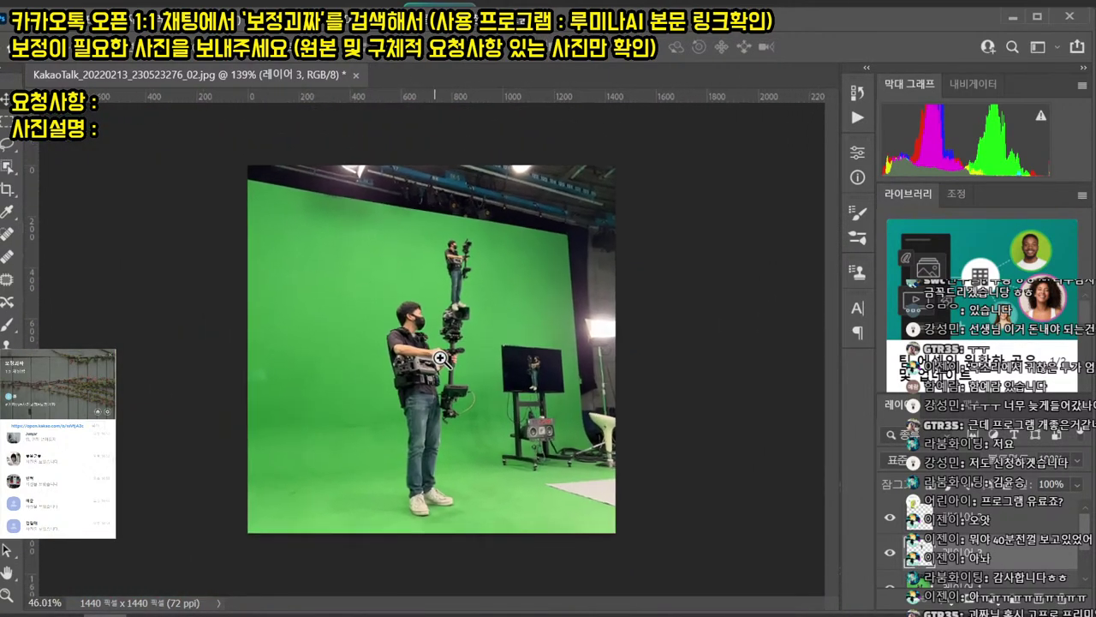
{"action": "key", "text": "ctrl+shift+e"}
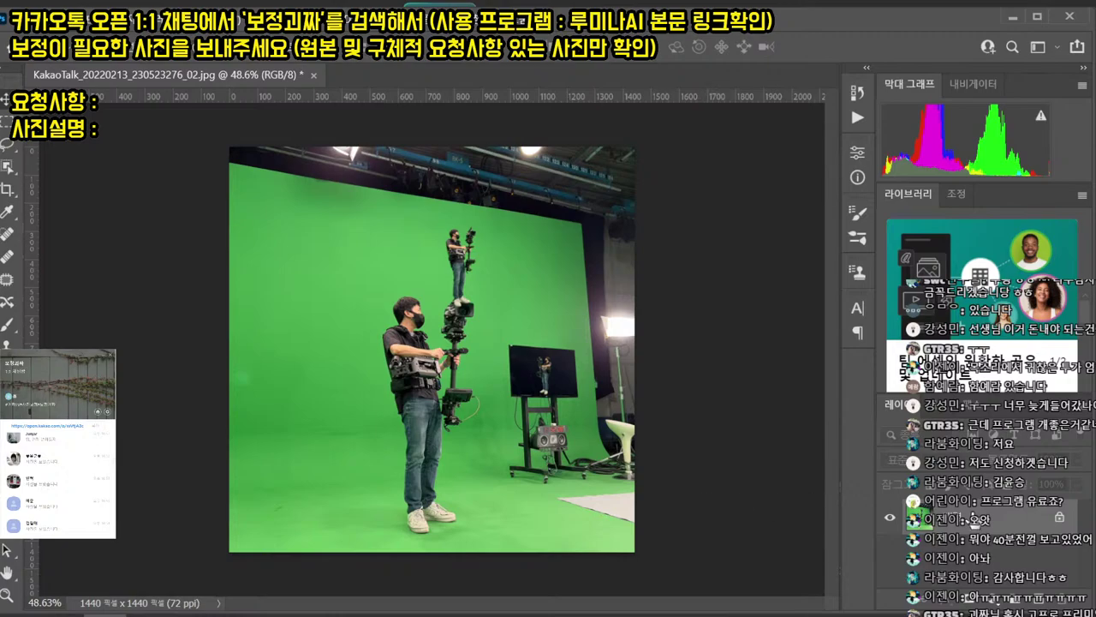
{"action": "key", "text": "ctrl+s"}
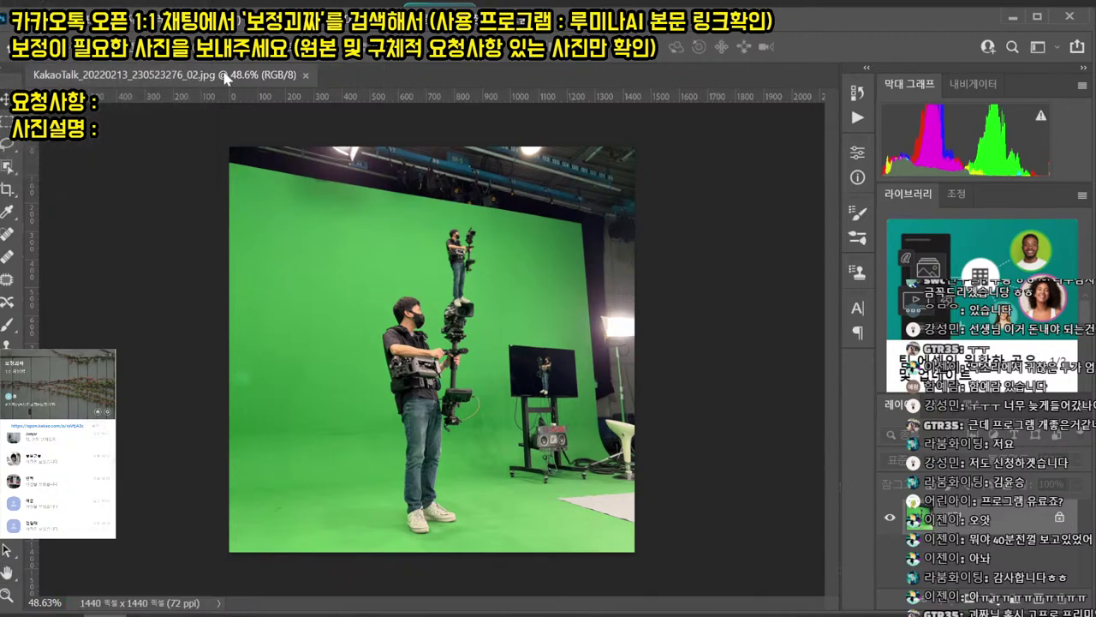
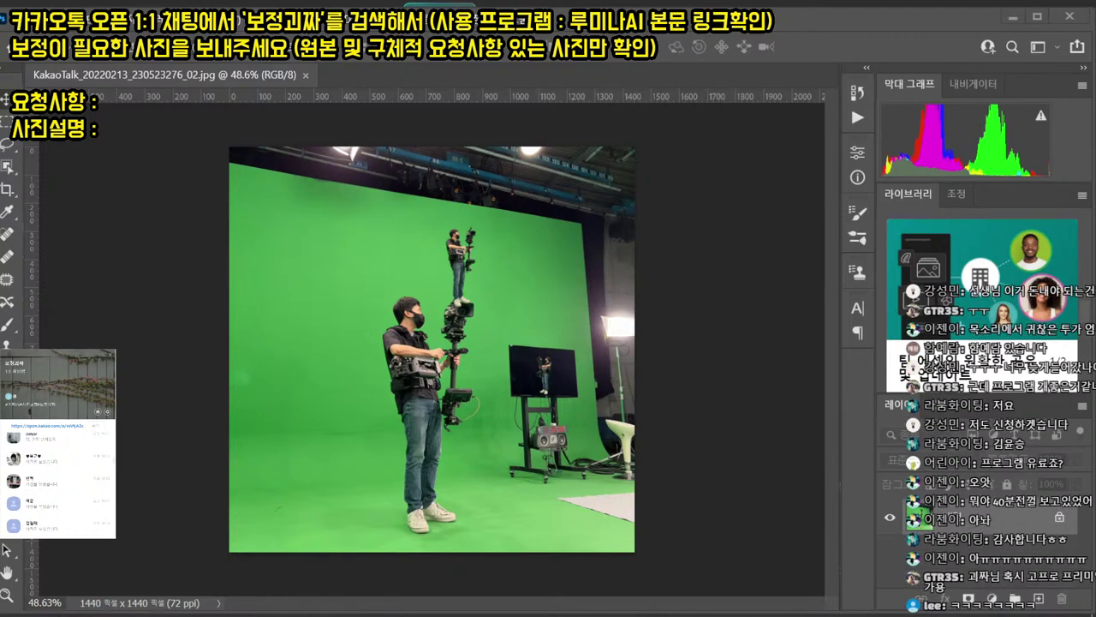
- Open the potted plant photo with the red knitted hat from the viewer's chat, save it to disk and leave the chat
{"action": "left_click_drag", "start_coordinate": [214, 0], "coordinate": [315, 0]}
{"action": "left_click", "coordinate": [298, 212]}
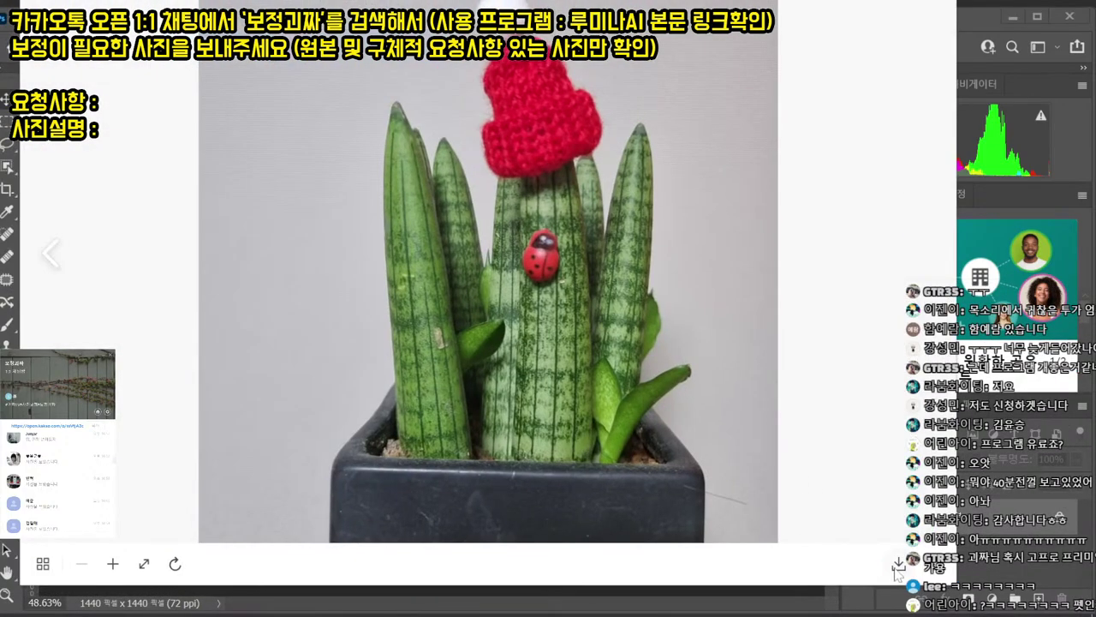
{"action": "key", "text": "ctrl+shift+s"}
{"action": "key", "text": "Return"}
{"action": "key", "text": "Escape"}
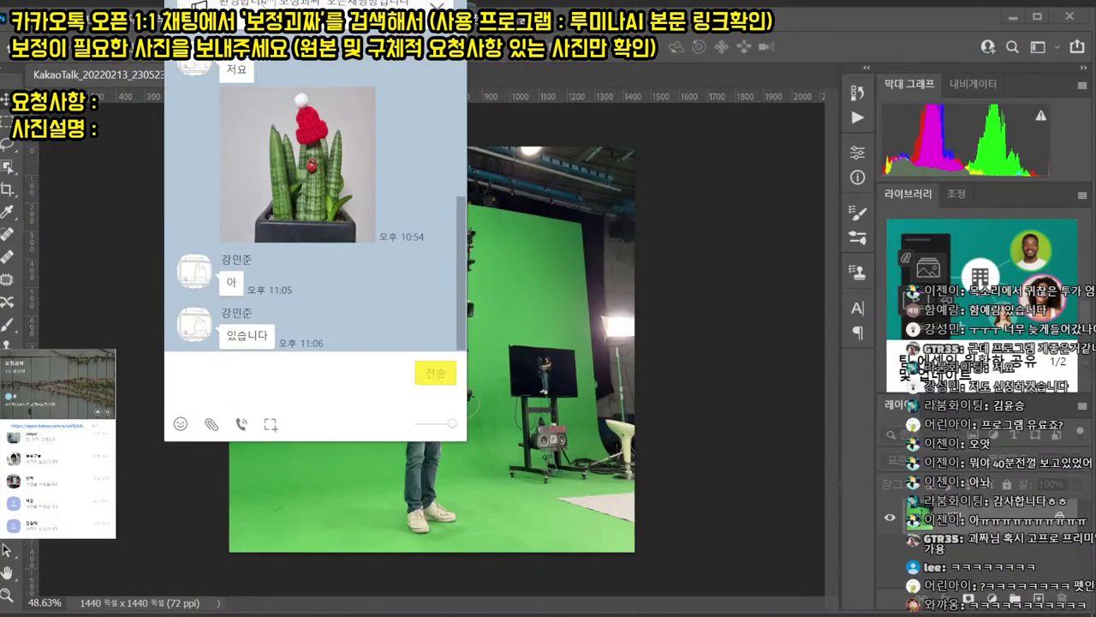
{"action": "left_click_drag", "start_coordinate": [265, 4], "coordinate": [0, 0]}
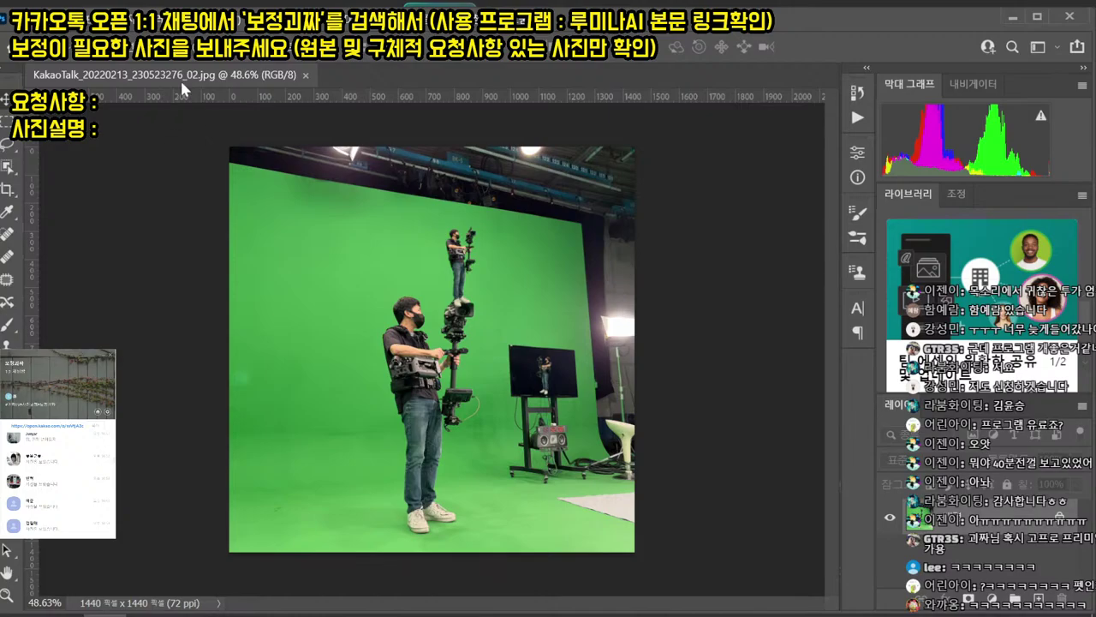
- Open the file KakaoTalk_20220213_225407031.jpg in Photoshop
{"action": "key", "text": "ctrl+o"}
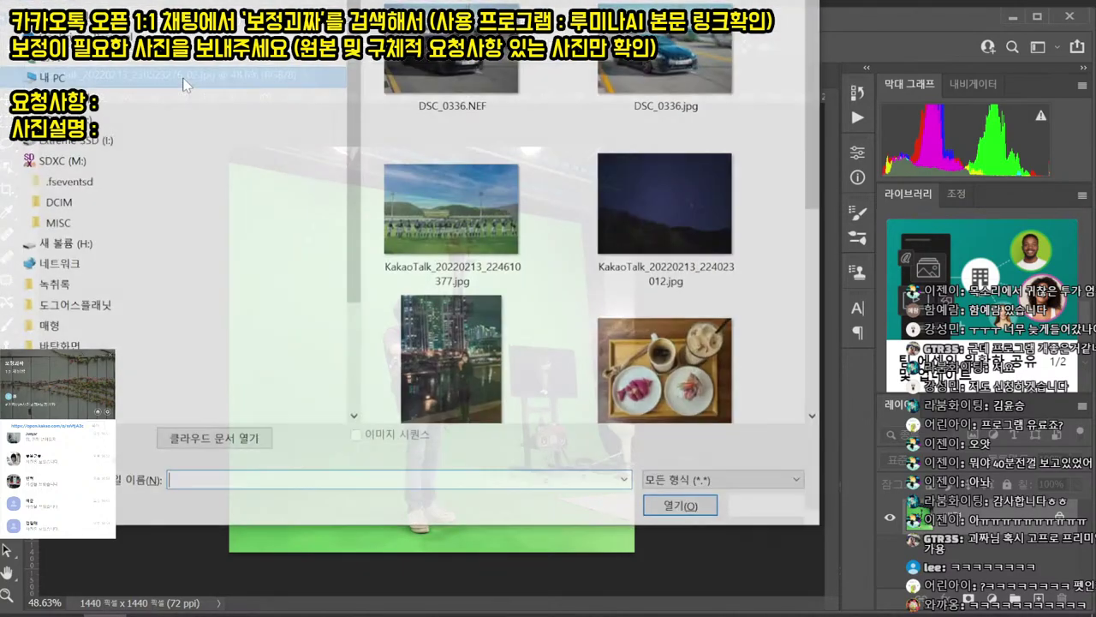
{"action": "scroll", "coordinate": [525, 336], "scroll_direction": "down", "scroll_amount": 3}
{"action": "double_click", "coordinate": [527, 356]}
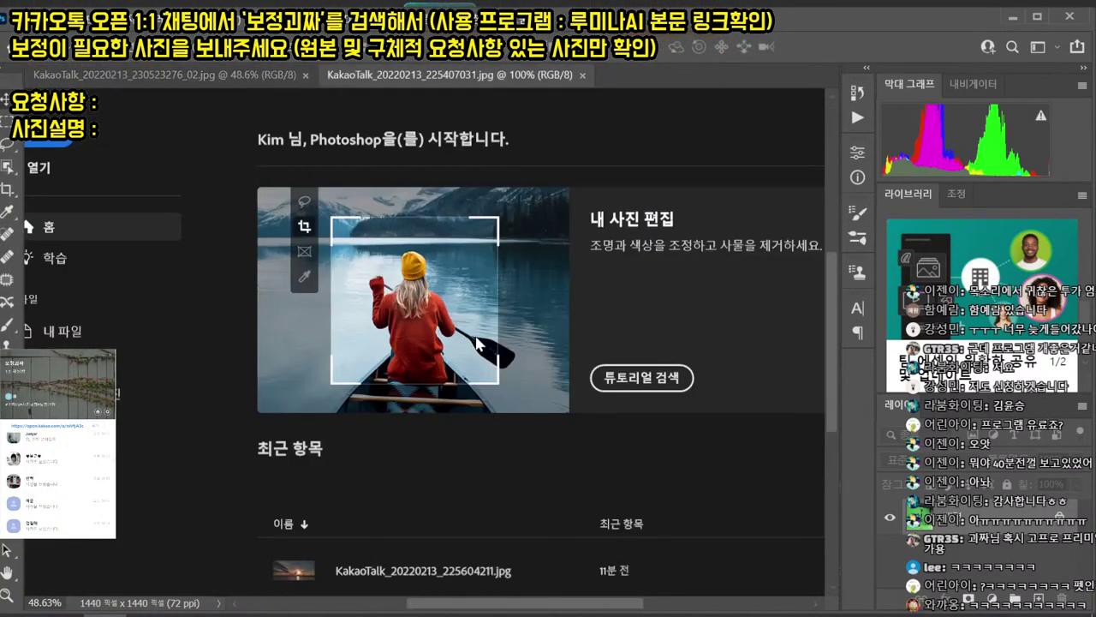
- Duplicate the plant photo onto a new layer and bring the knitted hat into close view
{"action": "key", "text": "ctrl+j"}
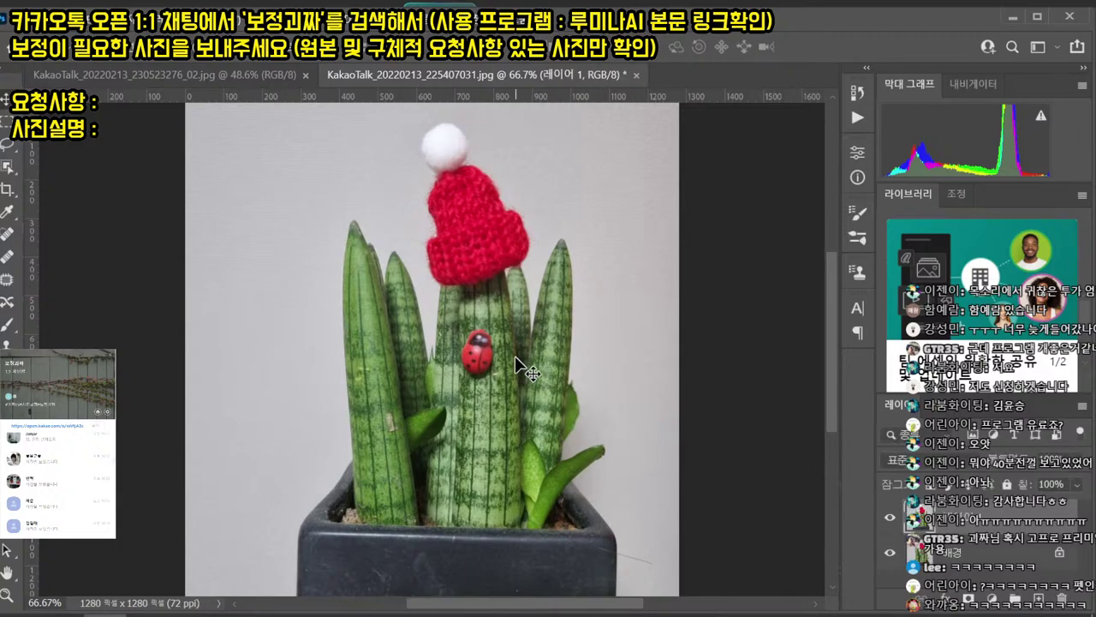
{"action": "left_click_drag", "start_coordinate": [479, 350], "coordinate": [553, 377]}
{"action": "left_click_drag", "start_coordinate": [469, 154], "coordinate": [448, 282]}
{"action": "left_click_drag", "start_coordinate": [418, 204], "coordinate": [441, 241]}
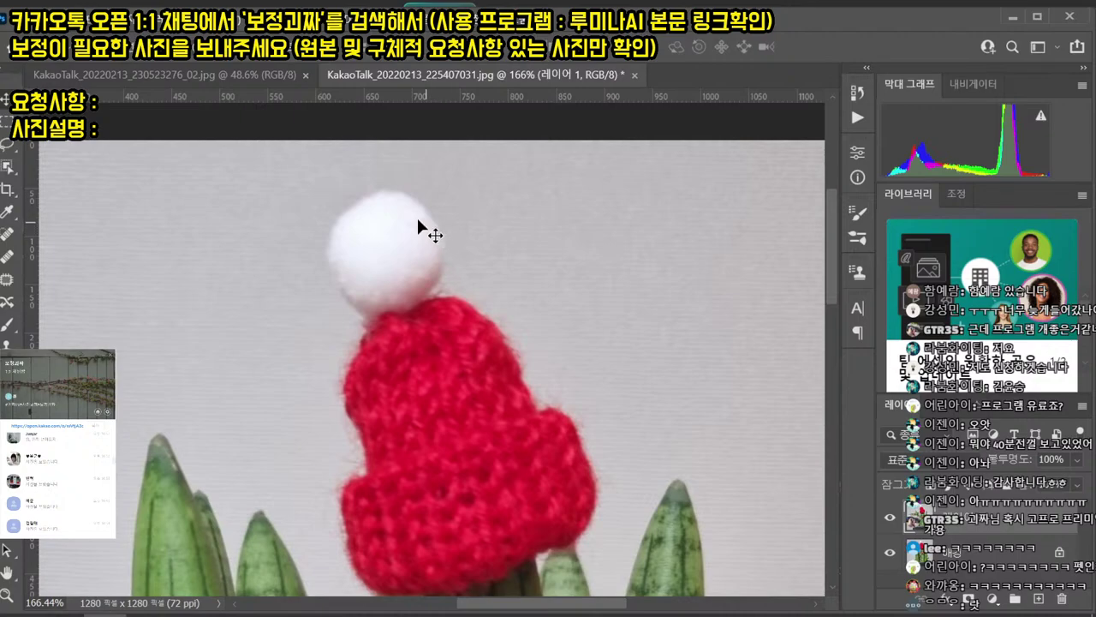
- Try to remove the white pom-pom by patching it with the surrounding image, and undo the patch
{"action": "key", "text": "j"}
{"action": "mouse_move", "coordinate": [325, 178]}
{"action": "left_mouse_down"}
{"action": "mouse_move", "coordinate": [304, 231]}
{"action": "mouse_move", "coordinate": [323, 295]}
{"action": "mouse_move", "coordinate": [346, 317]}
{"action": "mouse_move", "coordinate": [430, 305]}
{"action": "mouse_move", "coordinate": [468, 257]}
{"action": "mouse_move", "coordinate": [411, 155]}
{"action": "mouse_move", "coordinate": [363, 216]}
{"action": "left_mouse_up"}
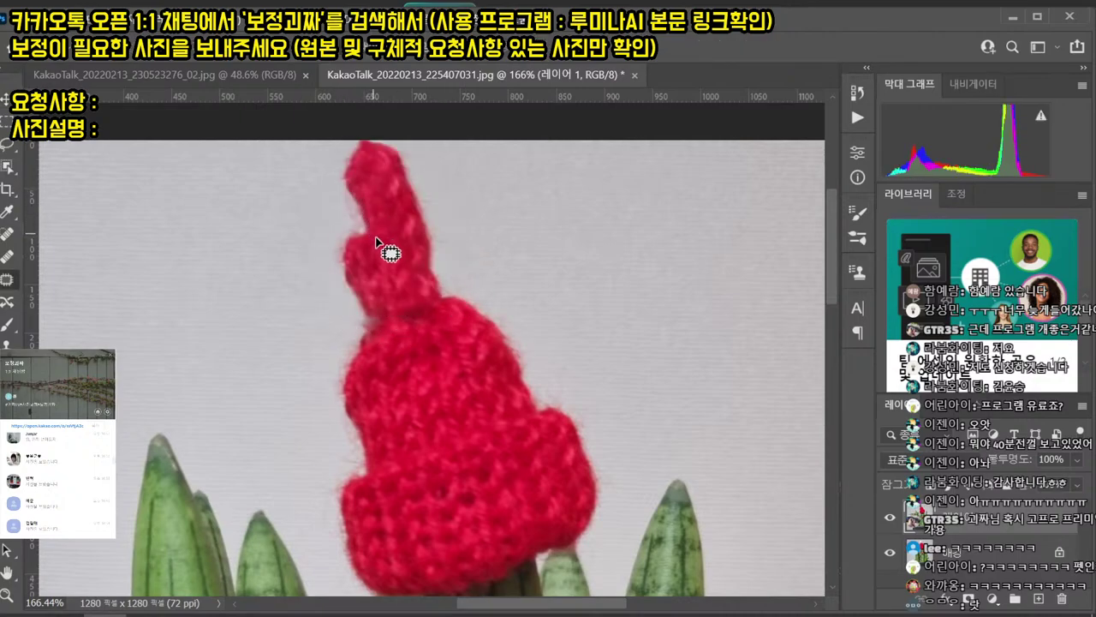
{"action": "key", "text": "ctrl+z"}
{"action": "key", "text": "ctrl+d"}
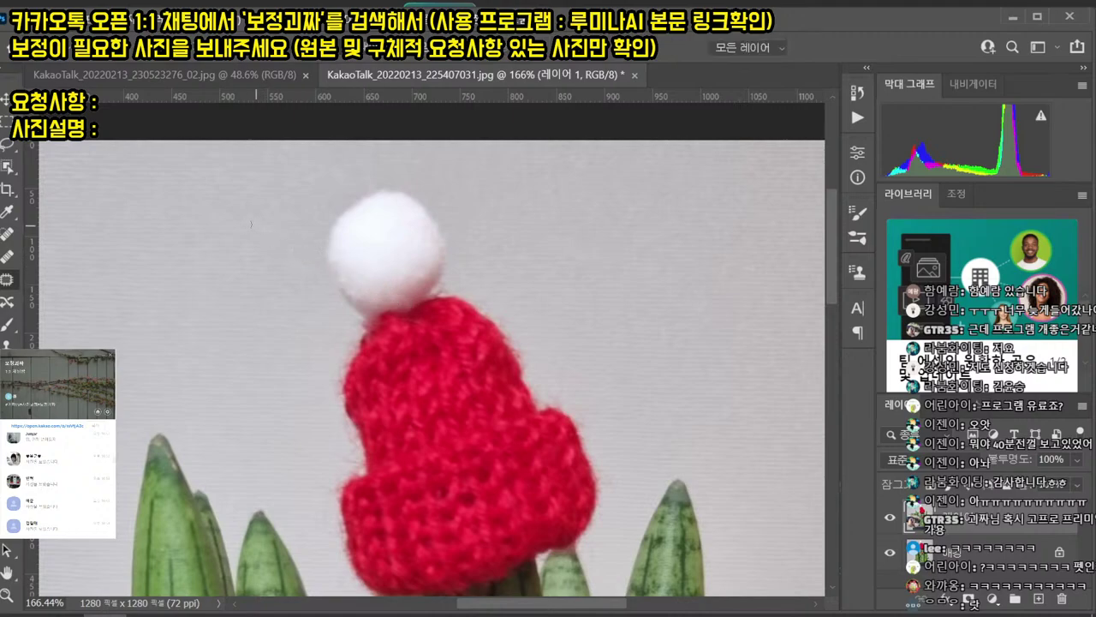
- Paint out the white pom-pom above the red hat with Clone Stamp, using a softened brush and samples of the grey wall
{"action": "key", "text": "s"}
{"action": "left_click_drag", "start_coordinate": [162, 241], "coordinate": [249, 252]}
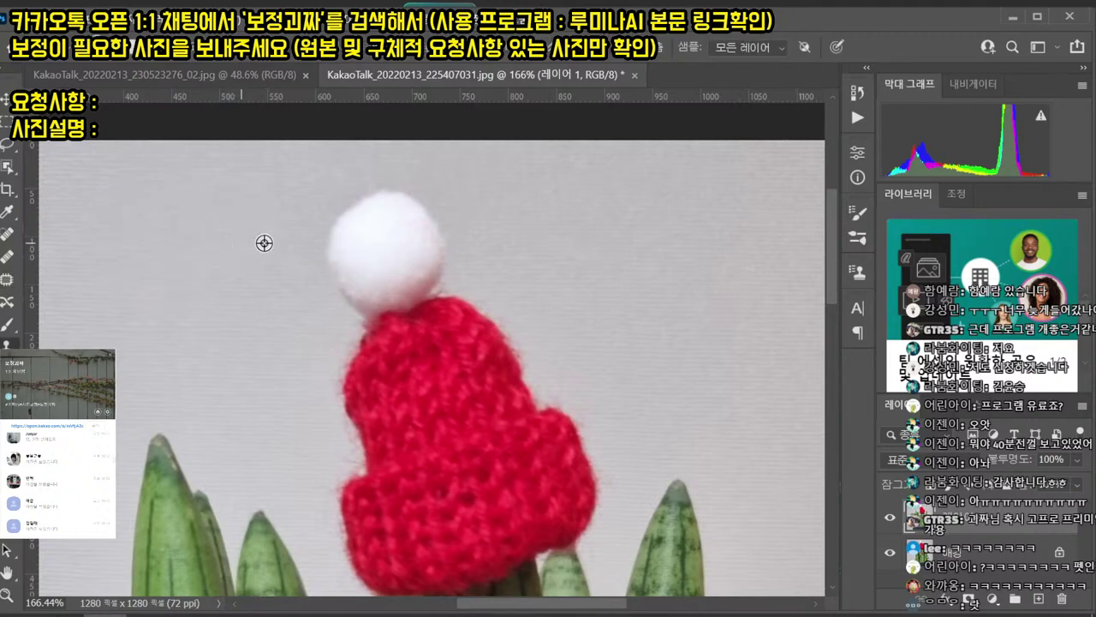
{"action": "left_click", "coordinate": [264, 244], "text": "alt"}
{"action": "left_click_drag", "start_coordinate": [342, 246], "coordinate": [362, 257]}
{"action": "right_click", "coordinate": [380, 265]}
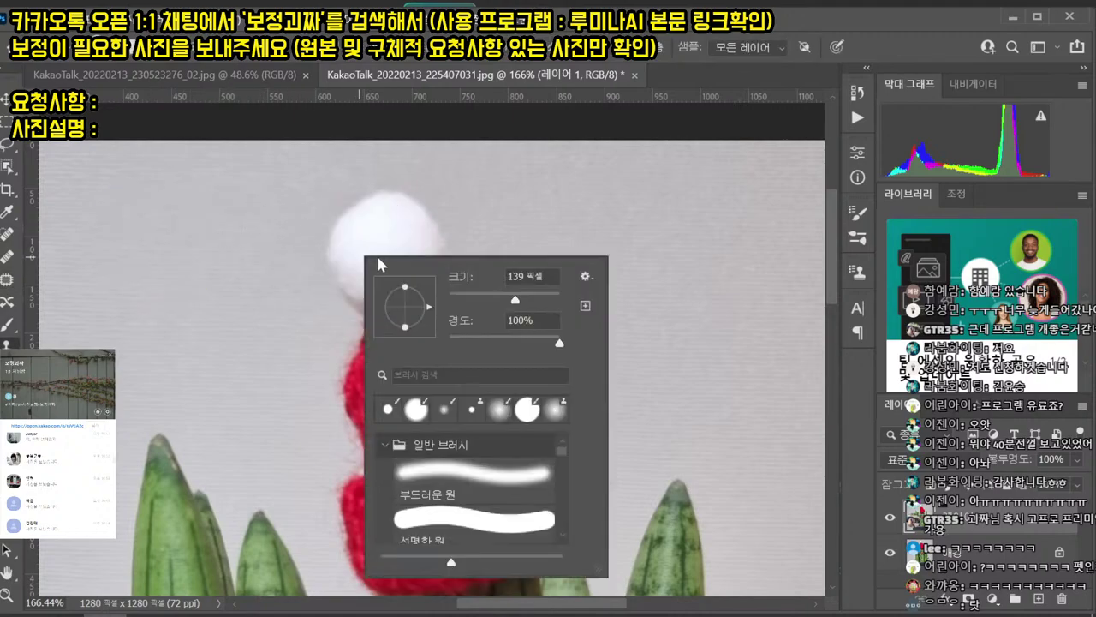
{"action": "left_click", "coordinate": [504, 338]}
{"action": "left_click", "coordinate": [191, 262], "text": "alt"}
{"action": "mouse_move", "coordinate": [334, 259]}
{"action": "left_mouse_down"}
{"action": "mouse_move", "coordinate": [377, 256]}
{"action": "mouse_move", "coordinate": [384, 210]}
{"action": "mouse_move", "coordinate": [407, 270]}
{"action": "left_mouse_up"}
{"action": "left_click_drag", "start_coordinate": [216, 256], "coordinate": [181, 257]}
- Try to clone leaf texture over the ladybug on the central leaf, and undo the stroke
{"action": "left_click_drag", "start_coordinate": [376, 521], "coordinate": [434, 538]}
{"action": "left_click_drag", "start_coordinate": [380, 466], "coordinate": [311, 425]}
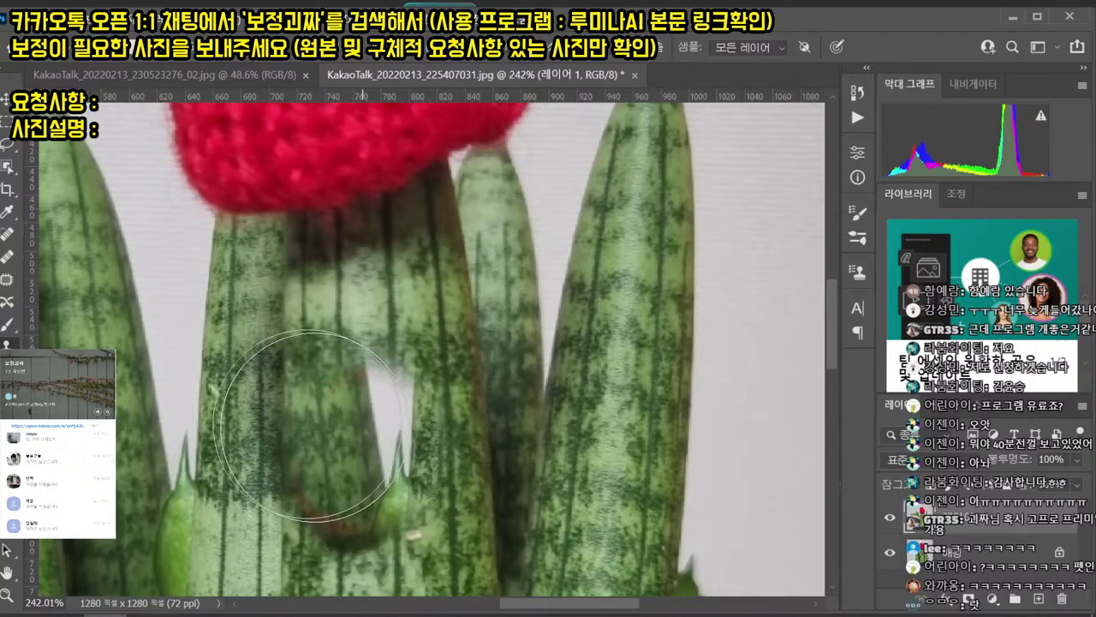
{"action": "key", "text": "ctrl+z"}
- Select the ladybug on the central leaf with Object Selection and copy it to a new layer
{"action": "key", "text": "l"}
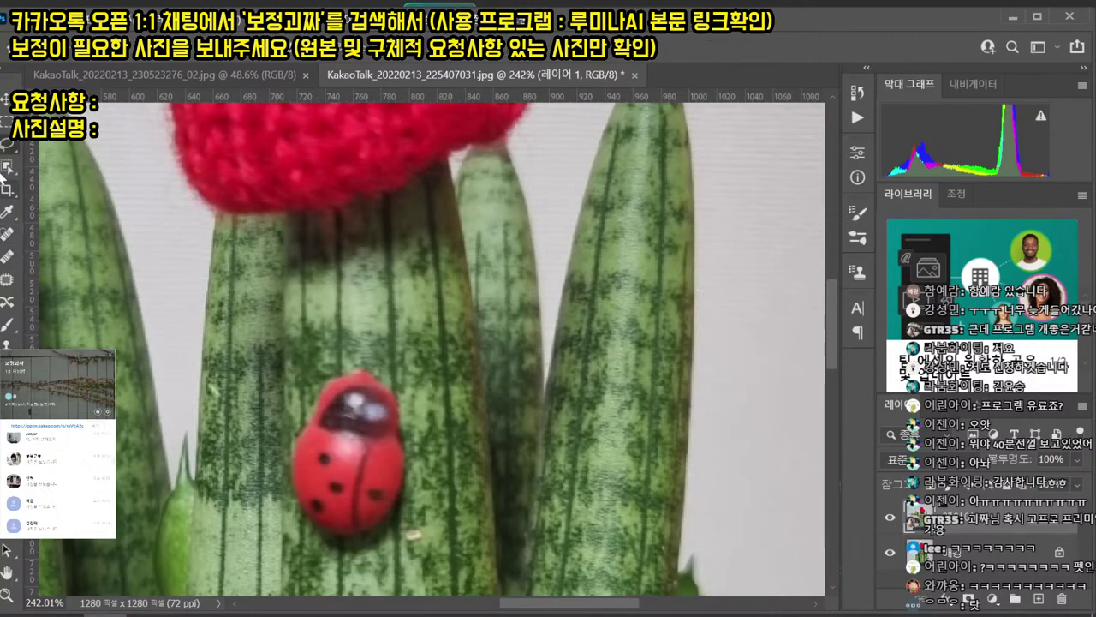
{"action": "key", "text": "w"}
{"action": "left_click_drag", "start_coordinate": [267, 353], "coordinate": [454, 544]}
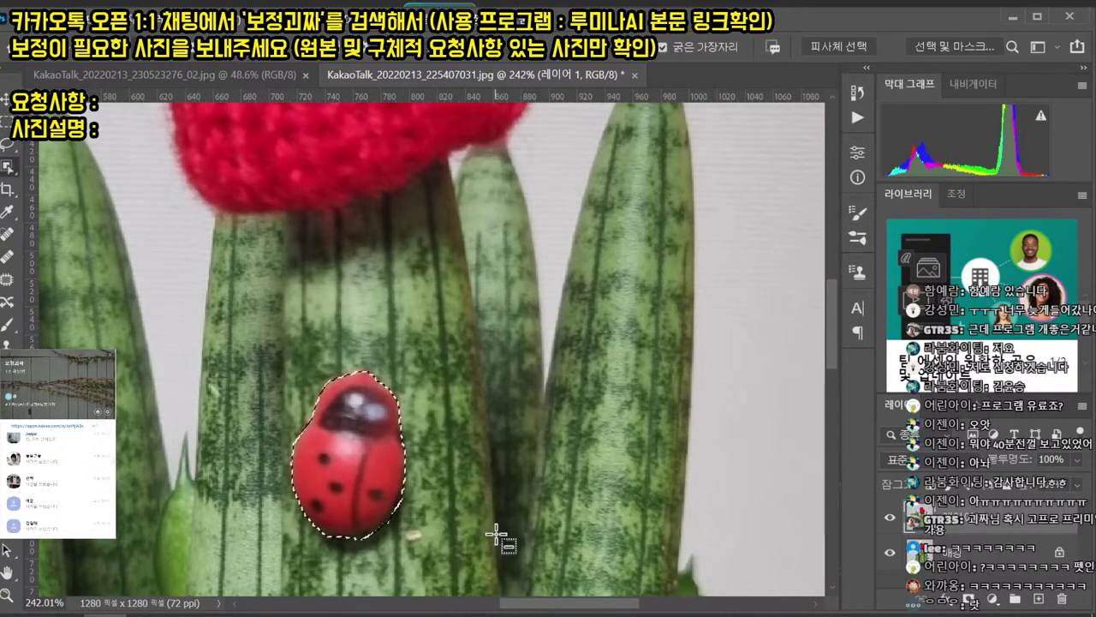
{"action": "key", "text": "ctrl+j"}
- Move the ladybug copy to the tip of the red hat and rotate it head-down with Free Transform
{"action": "scroll", "coordinate": [441, 403], "scroll_direction": "down", "scroll_amount": 5}
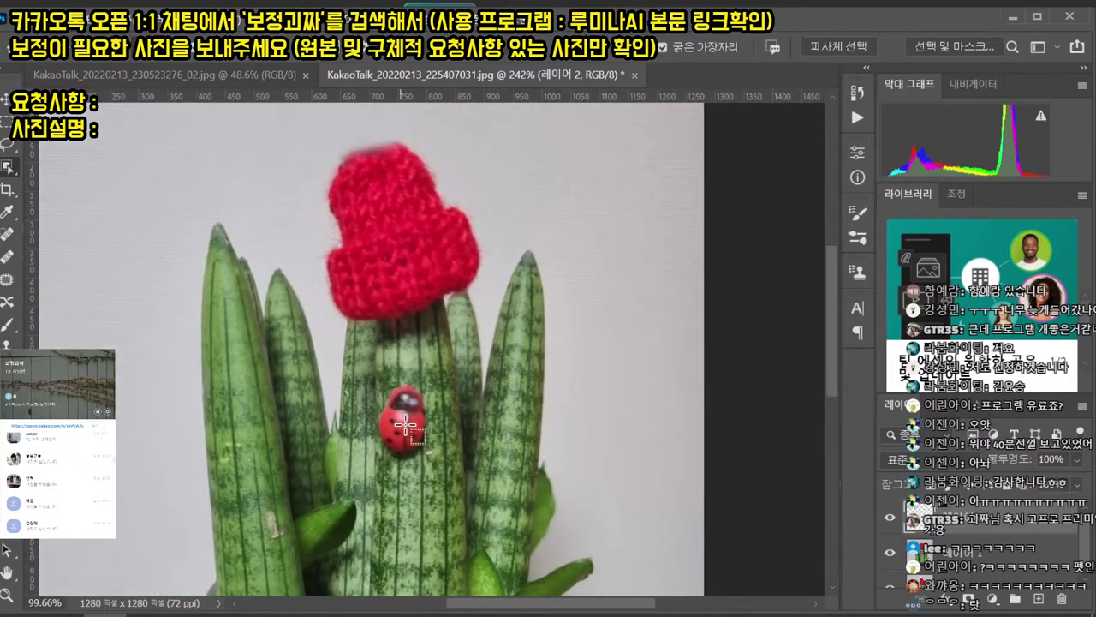
{"action": "key", "text": "v"}
{"action": "left_click_drag", "start_coordinate": [394, 417], "coordinate": [382, 168]}
{"action": "scroll", "coordinate": [382, 168], "scroll_direction": "up", "scroll_amount": 3}
{"action": "key", "text": "ctrl+t"}
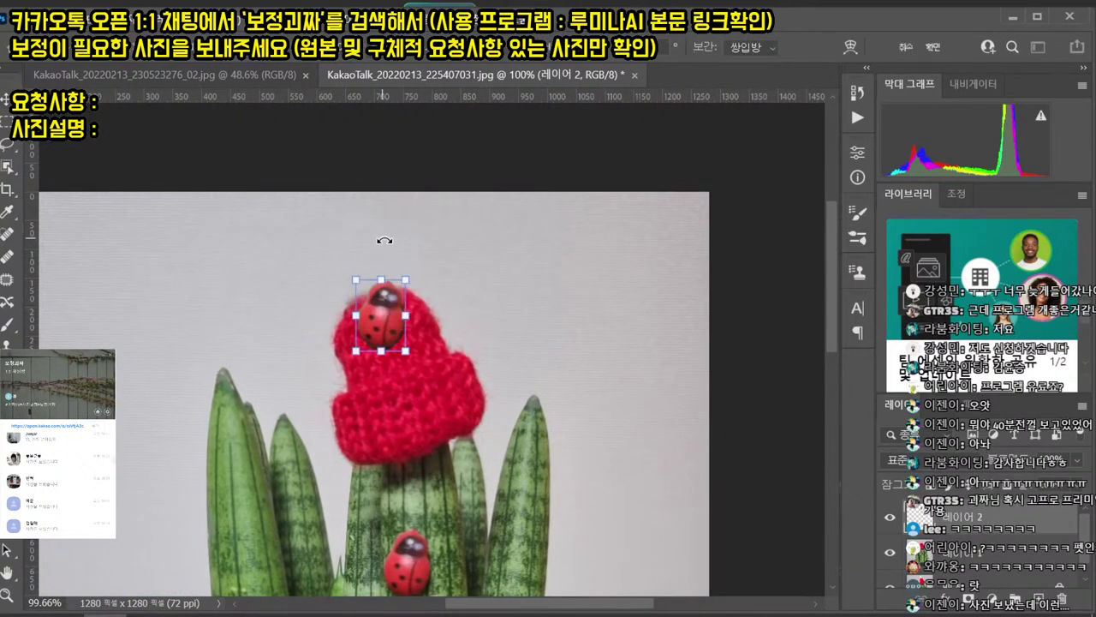
{"action": "left_click_drag", "start_coordinate": [385, 240], "coordinate": [493, 429]}
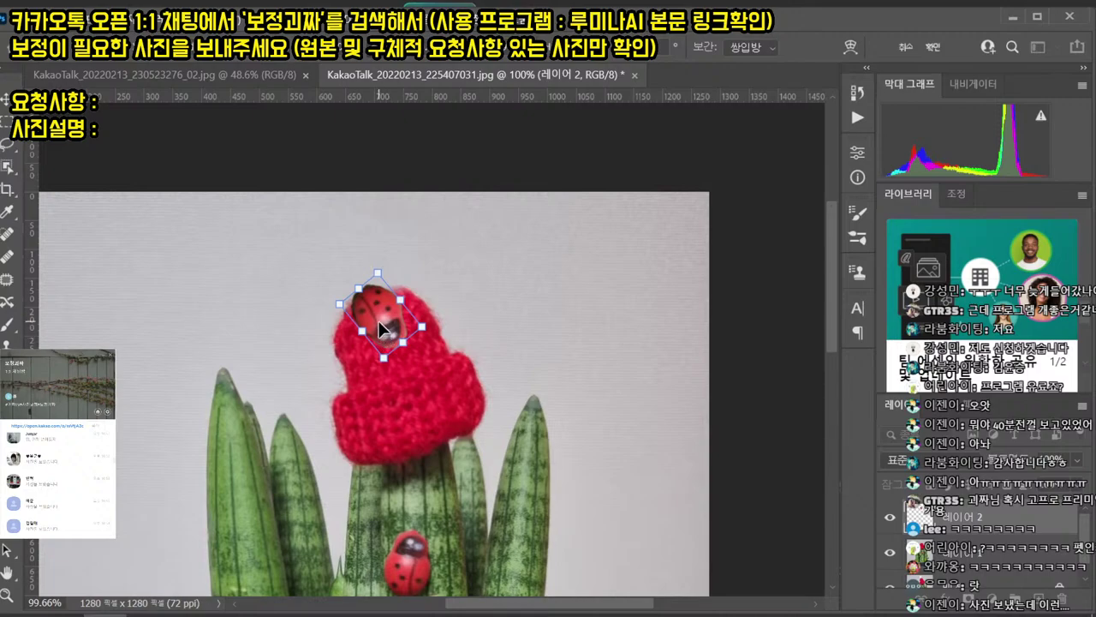
{"action": "left_click_drag", "start_coordinate": [381, 328], "coordinate": [361, 276]}
{"action": "key", "text": "Return"}
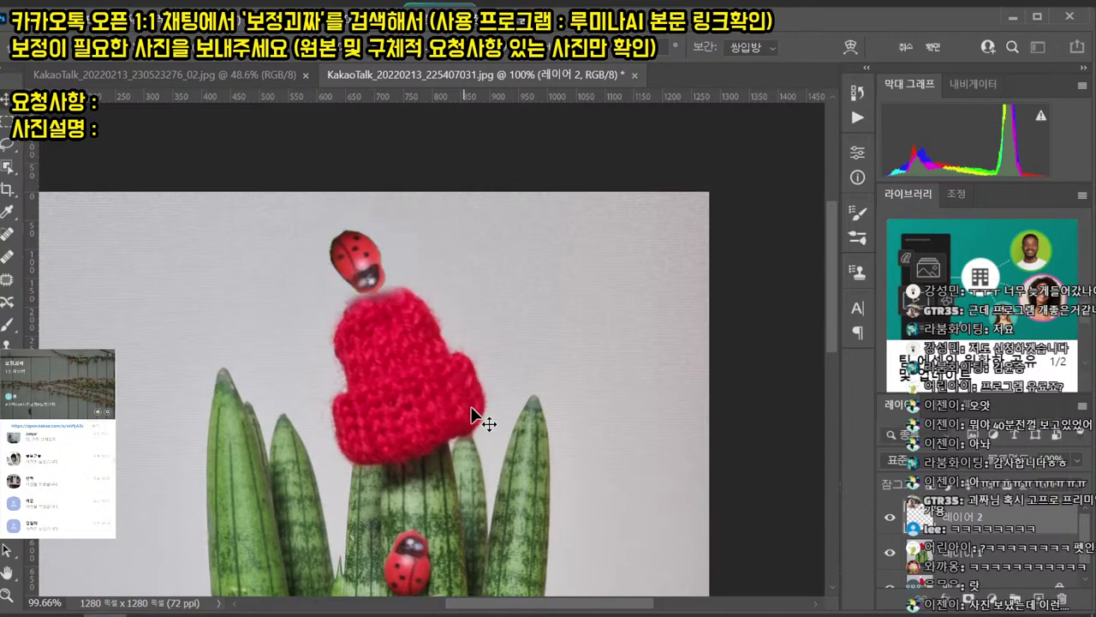
- Reselect the original ladybug on the photo layer and copy it to another new layer
{"action": "left_click_drag", "start_coordinate": [455, 480], "coordinate": [416, 275]}
{"action": "left_click_drag", "start_coordinate": [436, 351], "coordinate": [435, 292]}
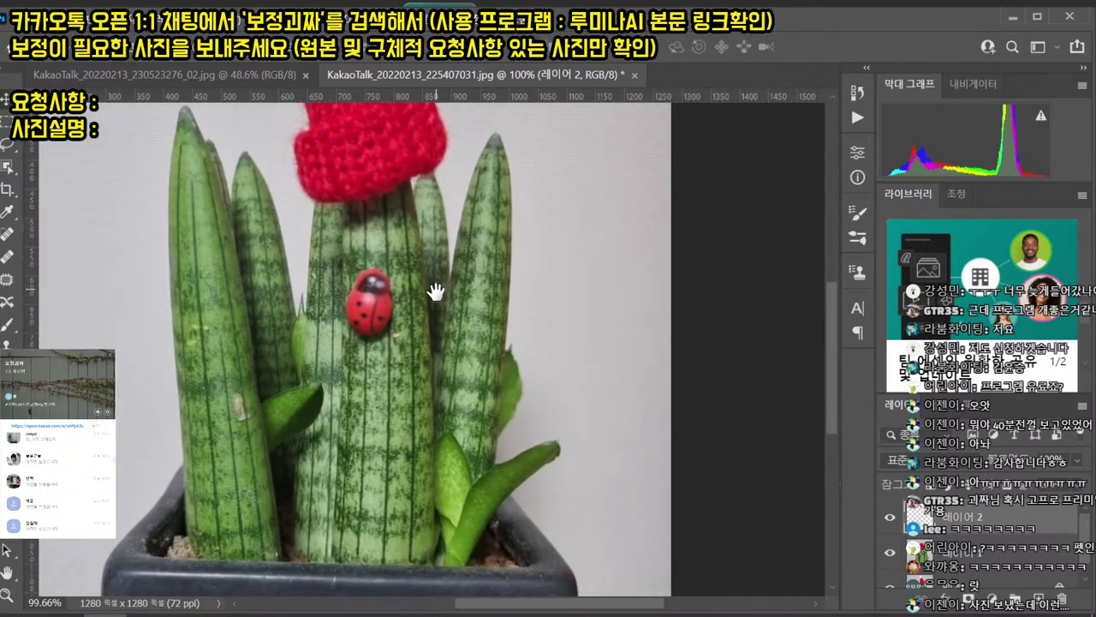
{"action": "left_click", "coordinate": [370, 308], "text": "ctrl"}
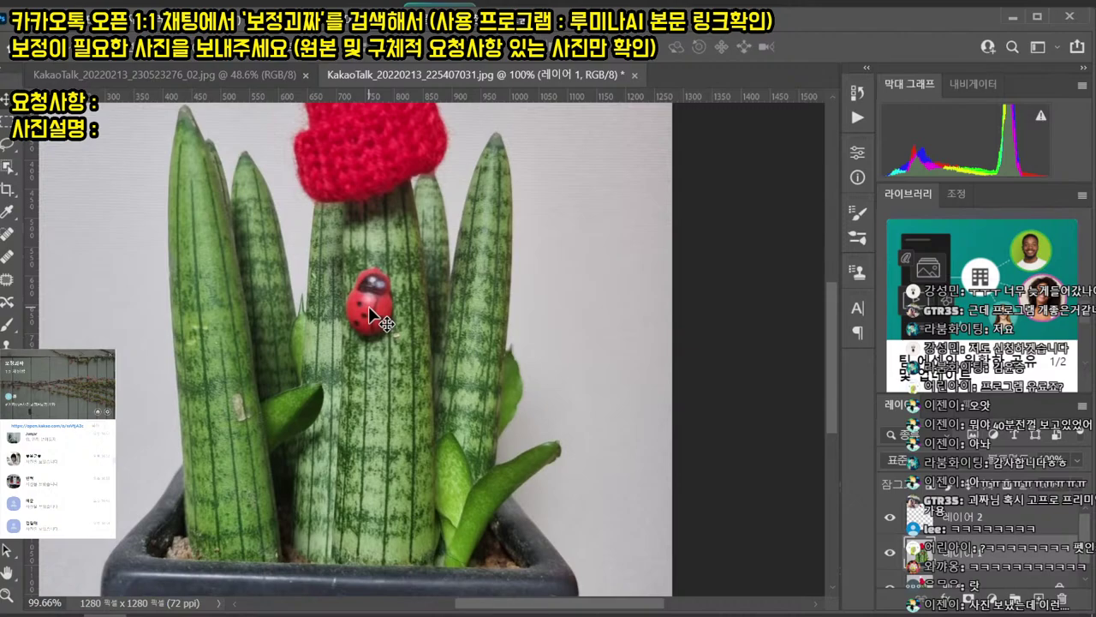
{"action": "key", "text": "m"}
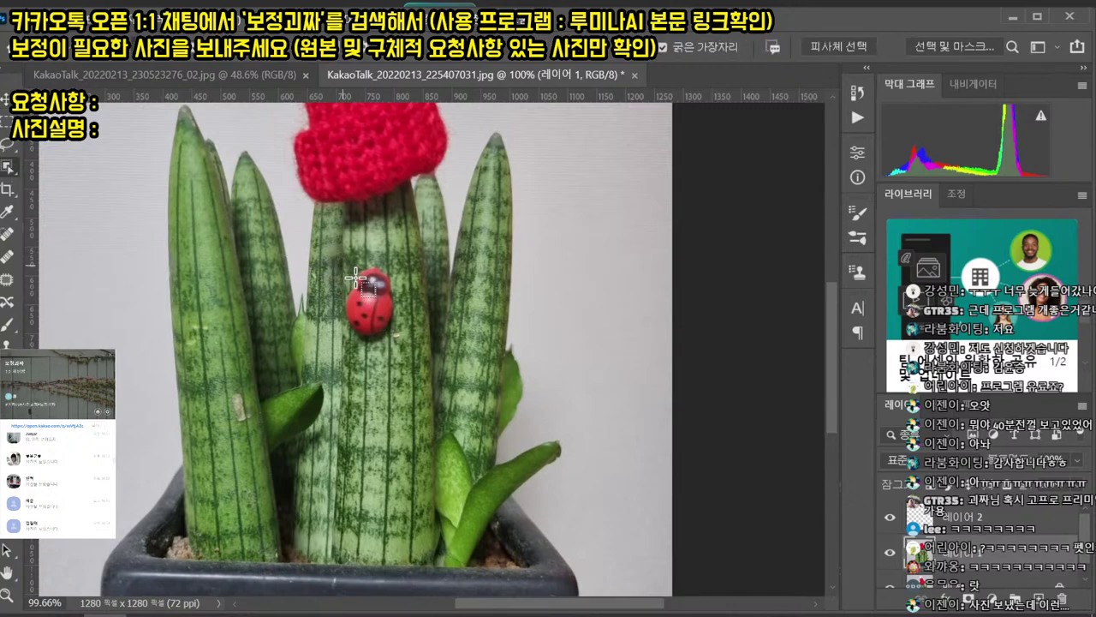
{"action": "left_click_drag", "start_coordinate": [342, 261], "coordinate": [401, 348]}
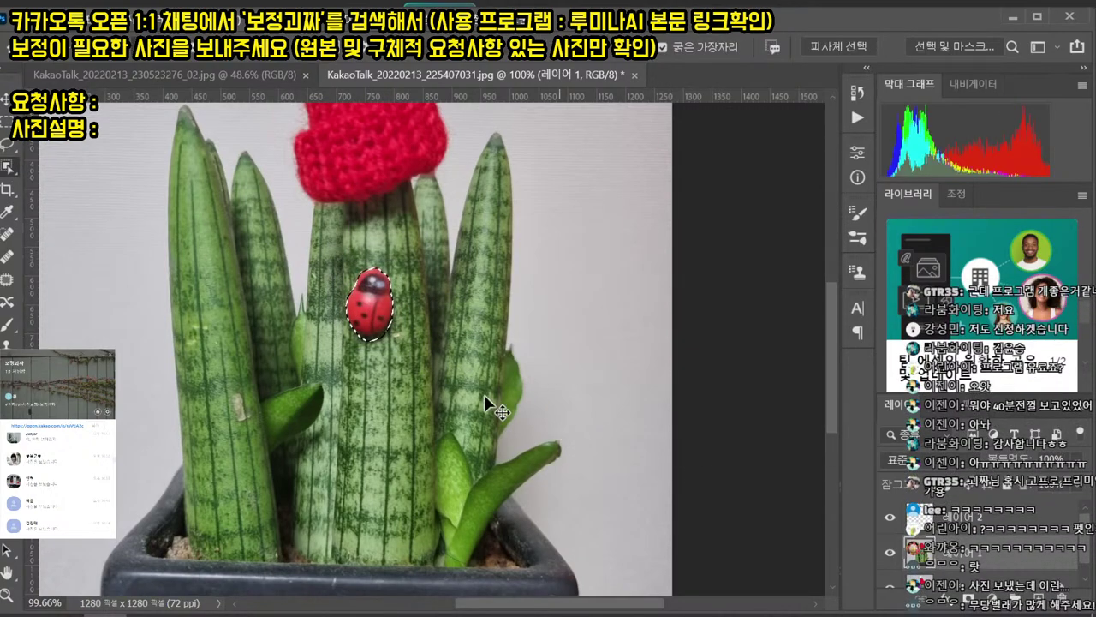
{"action": "key", "text": "ctrl+j"}
- Duplicate the ladybug repeatedly to form vertical rows along the left, central and right leaves
{"action": "key", "text": "v"}
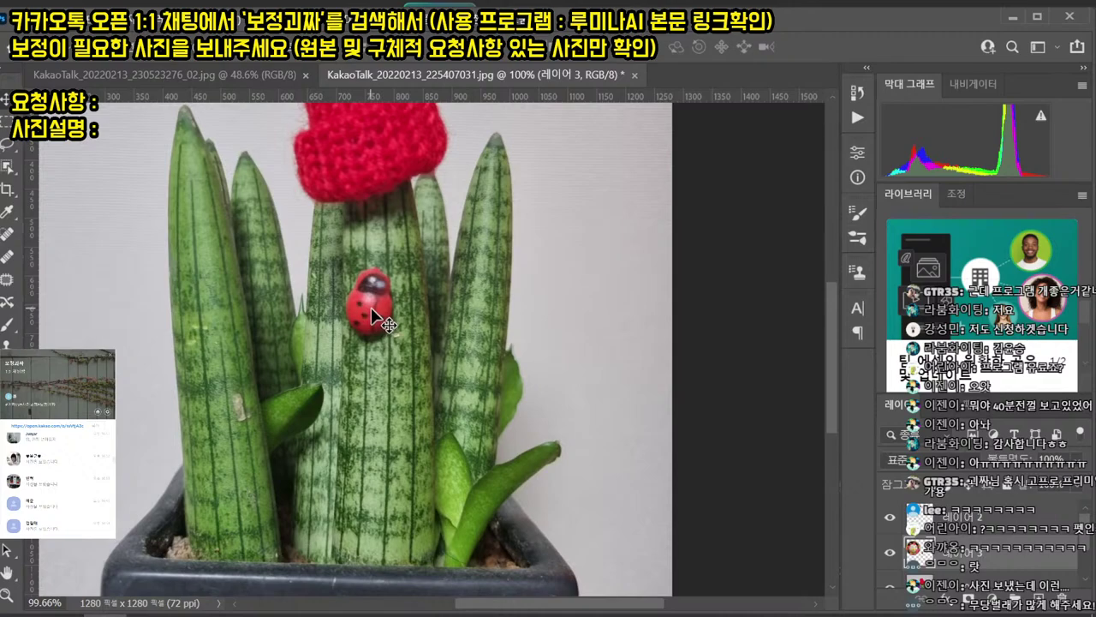
{"action": "left_click_drag", "start_coordinate": [371, 309], "coordinate": [207, 372]}
{"action": "left_click_drag", "start_coordinate": [207, 373], "coordinate": [190, 182]}
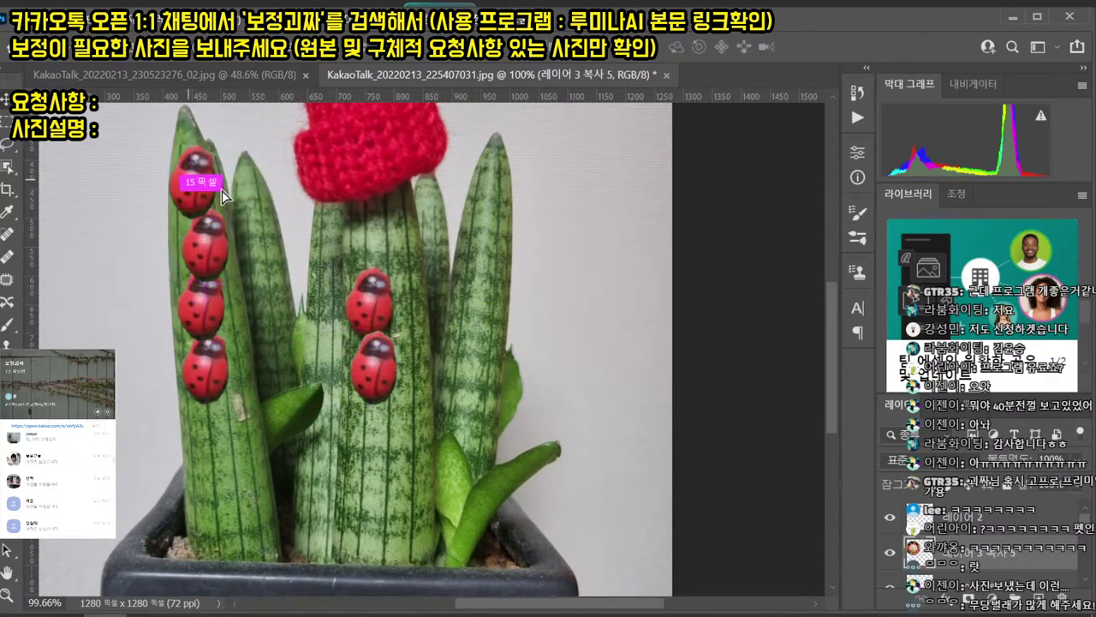
{"action": "left_click_drag", "start_coordinate": [374, 304], "coordinate": [353, 429]}
{"action": "left_click_drag", "start_coordinate": [368, 439], "coordinate": [229, 526]}
{"action": "left_click_drag", "start_coordinate": [235, 525], "coordinate": [219, 449]}
{"action": "left_click_drag", "start_coordinate": [358, 335], "coordinate": [332, 335]}
- Merge all layers of the plant photo, save it, and close both the plant and green-screen documents
{"action": "scroll", "coordinate": [333, 336], "scroll_direction": "down", "scroll_amount": 2}
{"action": "key", "text": "ctrl+shift+e"}
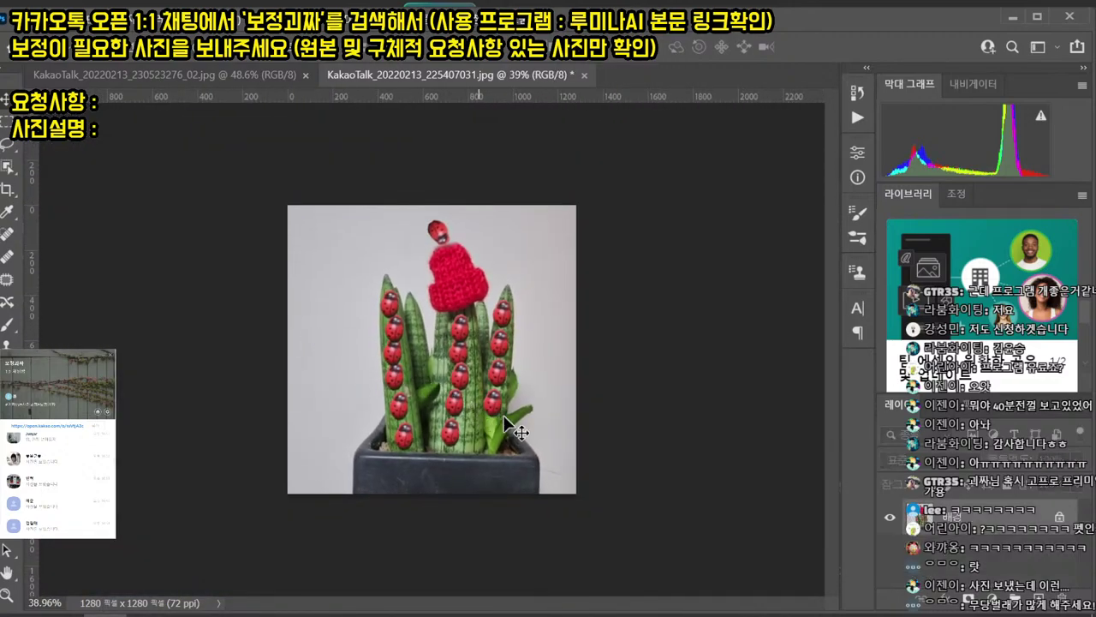
{"action": "key", "text": "ctrl+s"}
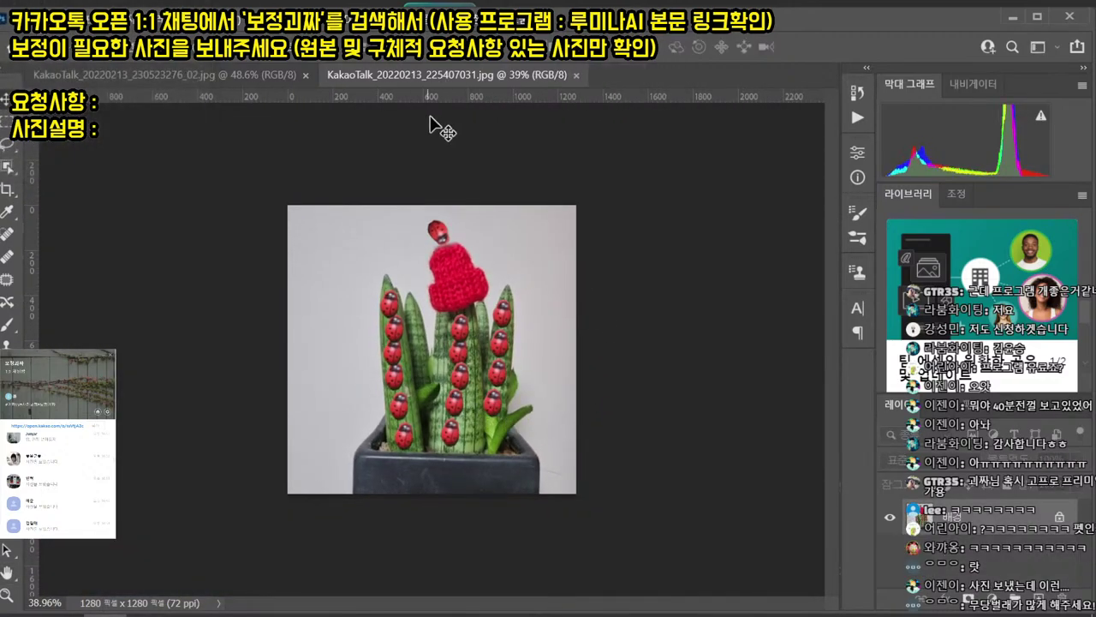
{"action": "key", "text": "ctrl+w"}
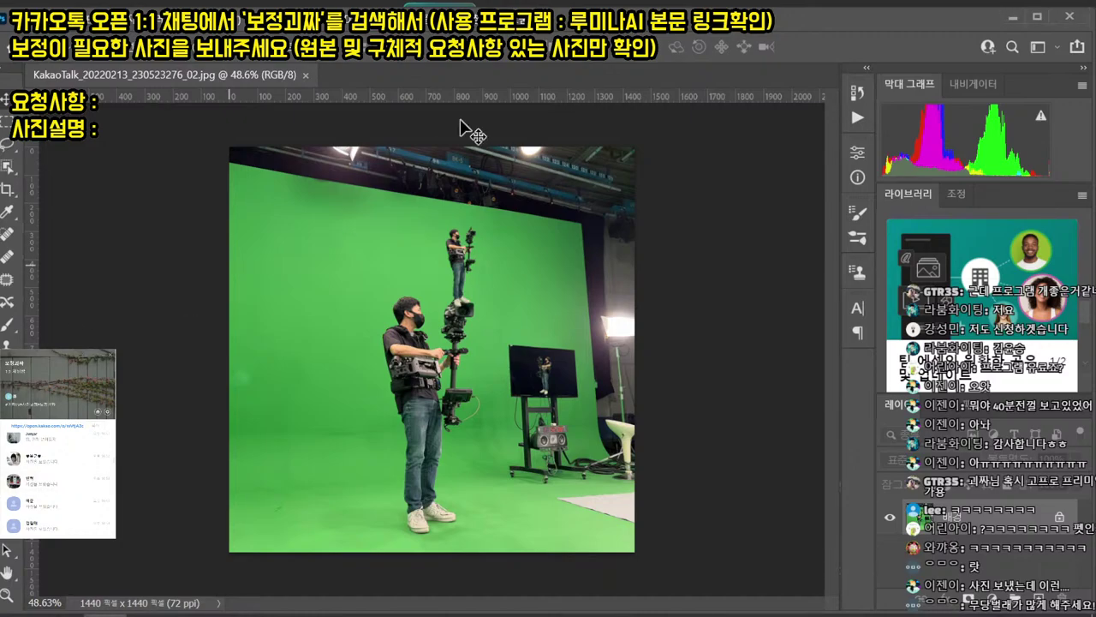
{"action": "left_click", "coordinate": [305, 75]}
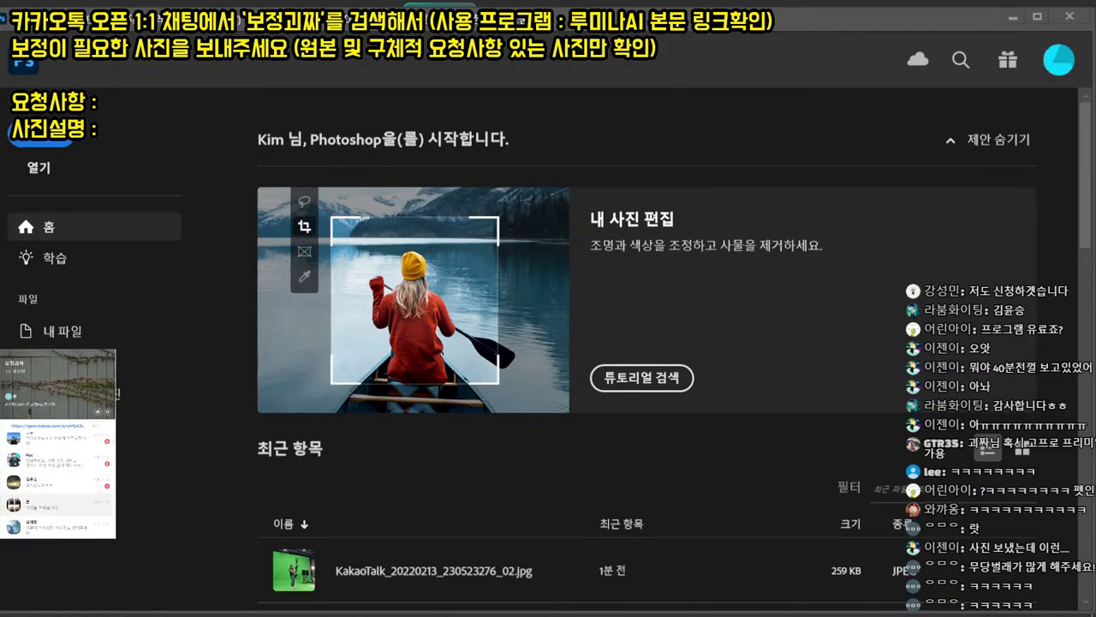
- Open the KakaoTalk chats holding the seaside photo and the white dog photo, and place their windows side by side
{"action": "double_click", "coordinate": [60, 506]}
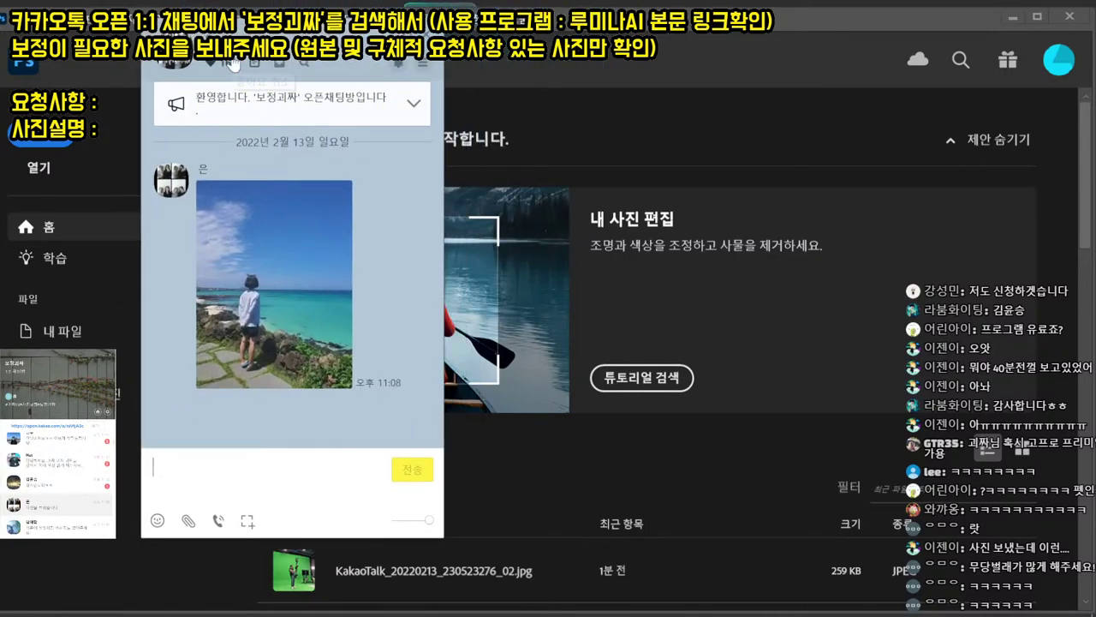
{"action": "left_click_drag", "start_coordinate": [250, 40], "coordinate": [96, 107]}
{"action": "left_click", "coordinate": [84, 485]}
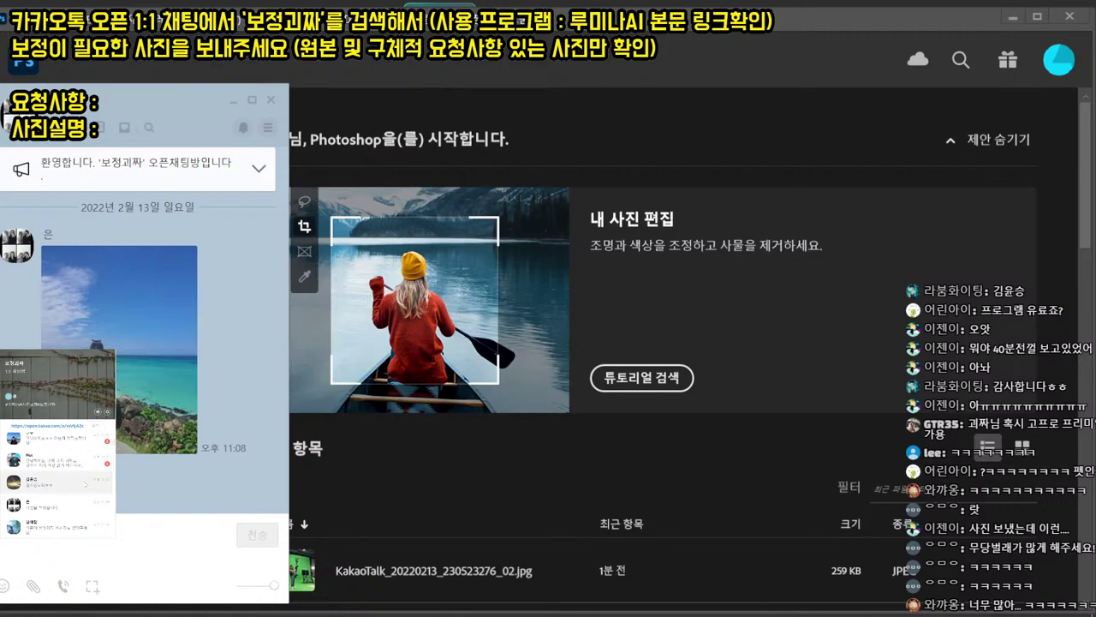
{"action": "double_click", "coordinate": [51, 460]}
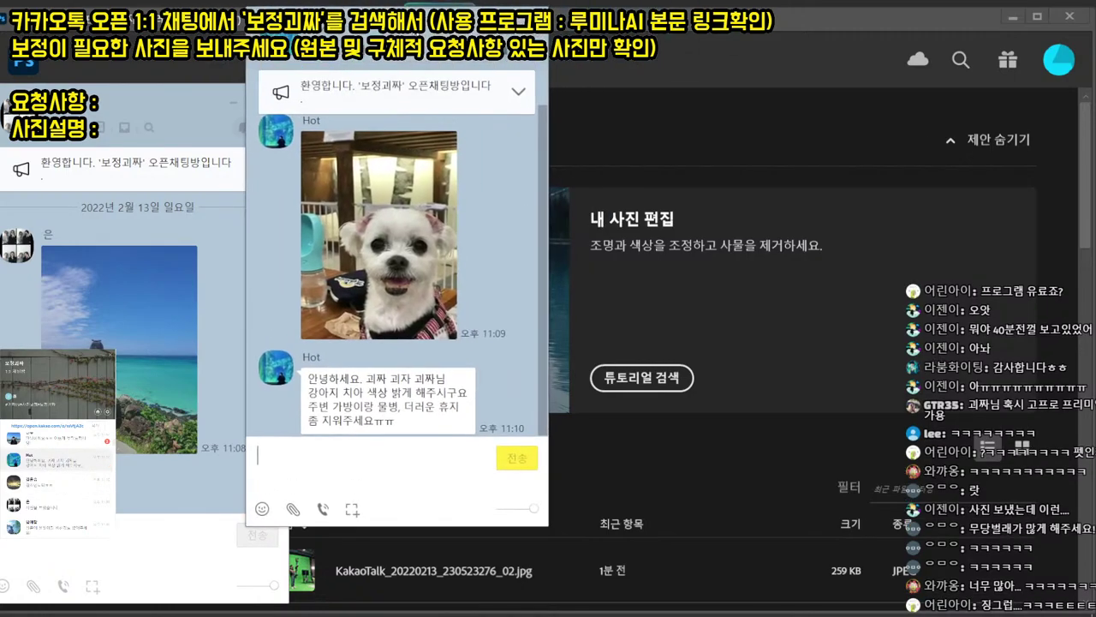
{"action": "left_click_drag", "start_coordinate": [408, 41], "coordinate": [402, 113]}
{"action": "scroll", "coordinate": [58, 478], "scroll_direction": "up", "scroll_amount": 1}
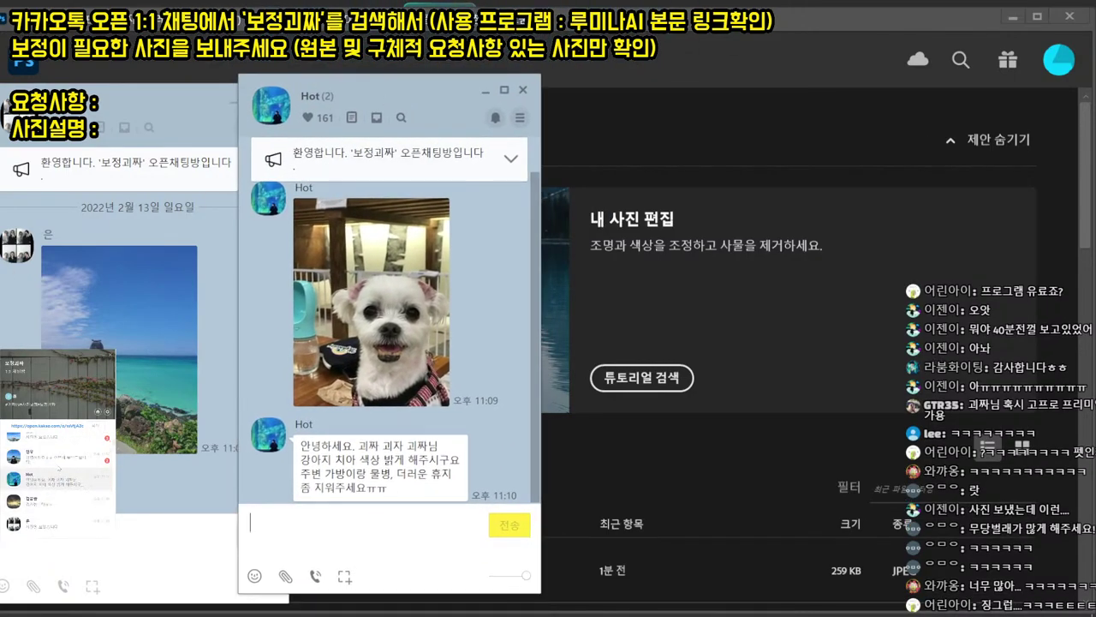
- Open the chats with the couple-by-the-sea photo and the village and street photos, and line up their windows
{"action": "left_click", "coordinate": [74, 453]}
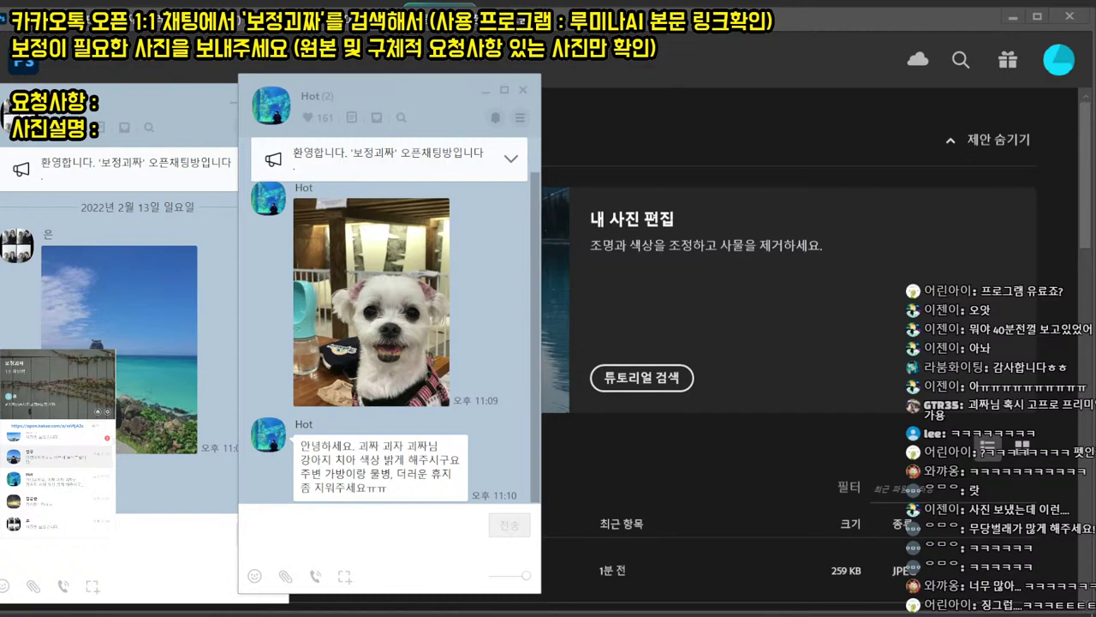
{"action": "left_click_drag", "start_coordinate": [643, 2], "coordinate": [651, 99]}
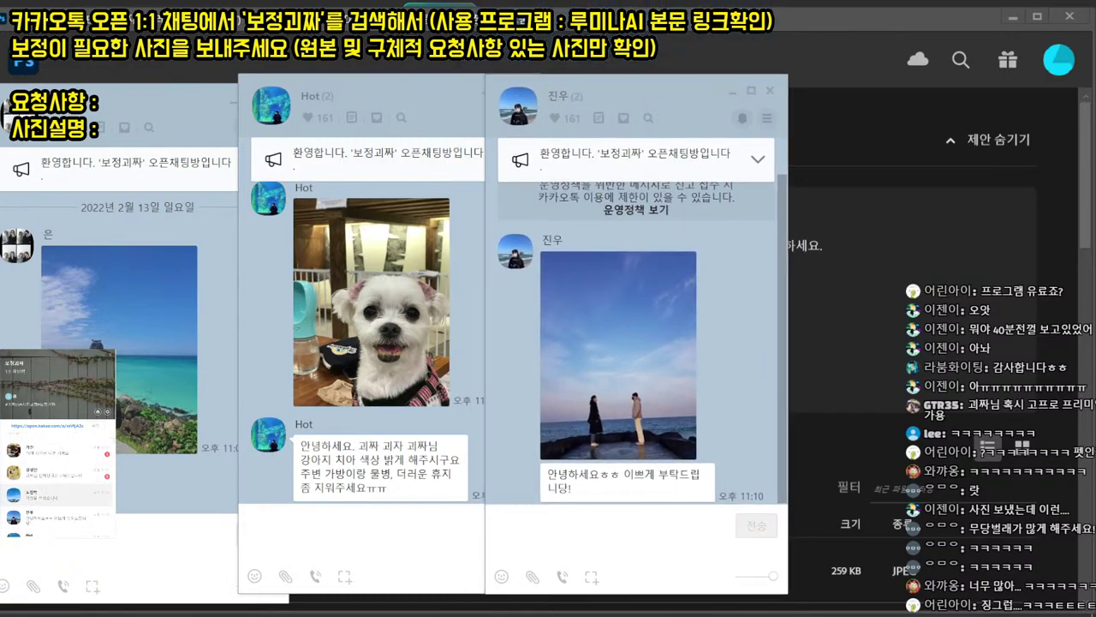
{"action": "left_click_drag", "start_coordinate": [856, 1], "coordinate": [917, 110]}
{"action": "scroll", "coordinate": [946, 340], "scroll_direction": "up", "scroll_amount": 3}
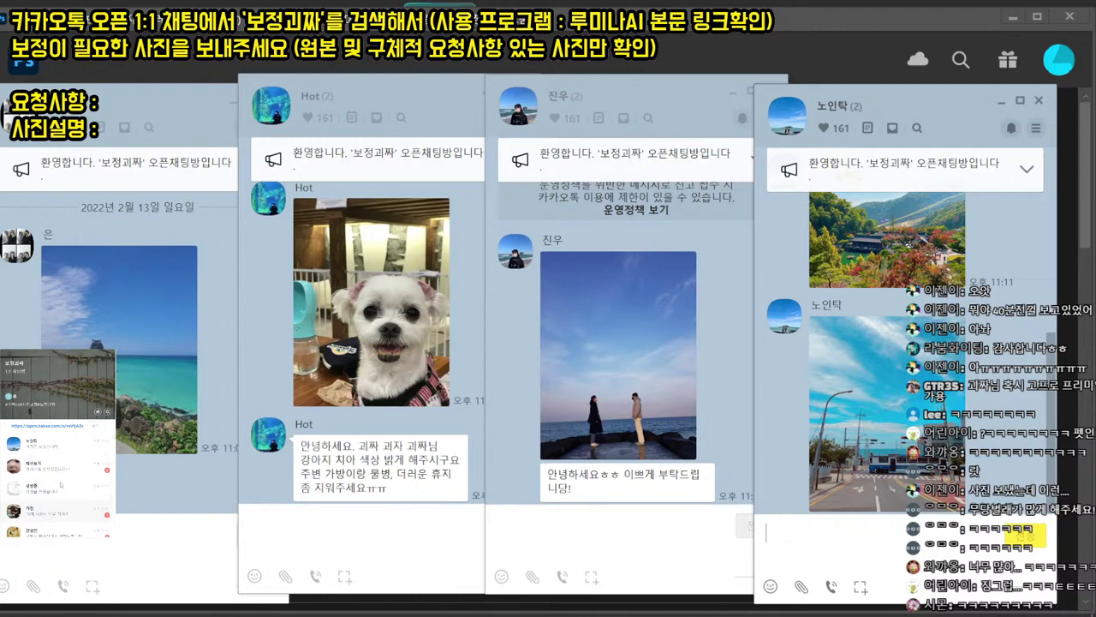
- Open the chat with the man on the flower-lined path and move its window in front of the others
{"action": "scroll", "coordinate": [61, 485], "scroll_direction": "down", "scroll_amount": 1}
{"action": "left_click", "coordinate": [61, 474]}
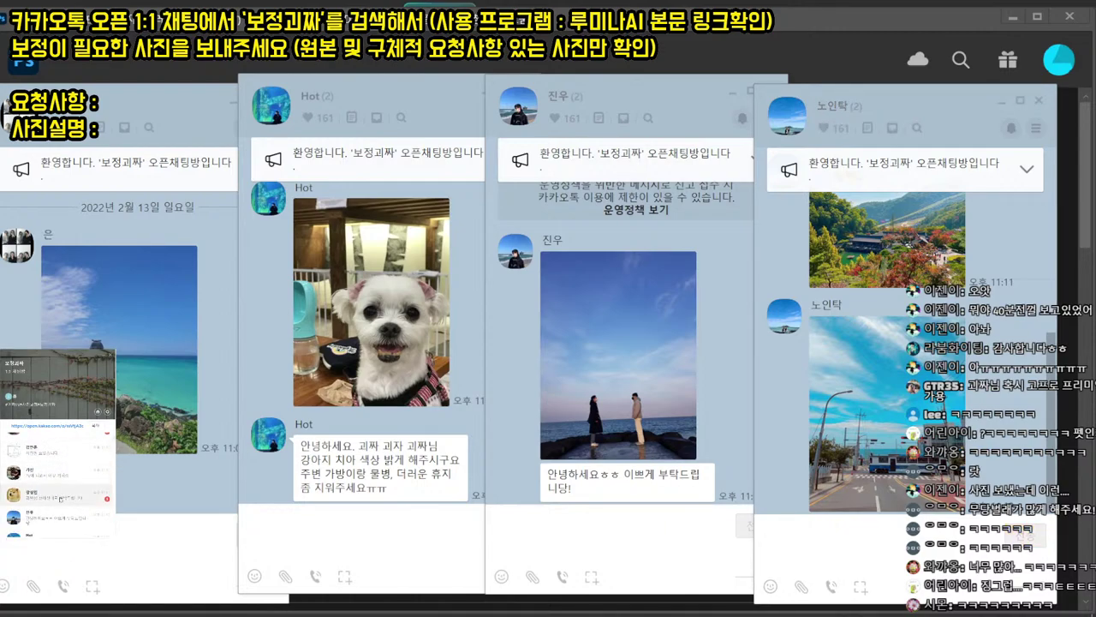
{"action": "left_click_drag", "start_coordinate": [513, 0], "coordinate": [488, 216]}
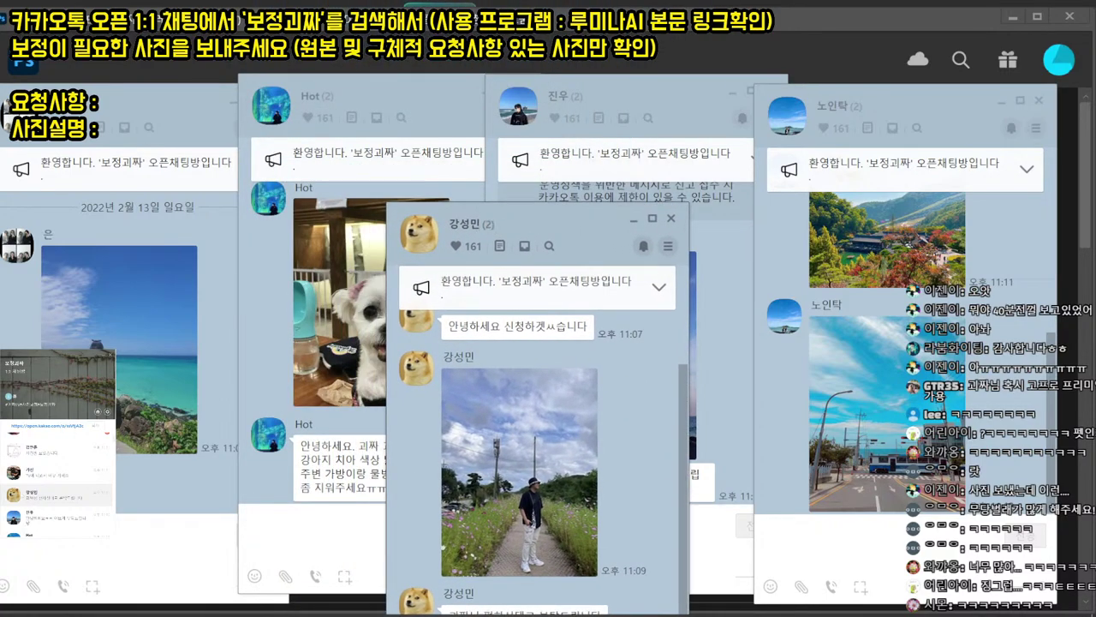
{"action": "scroll", "coordinate": [55, 488], "scroll_direction": "up", "scroll_amount": 2}
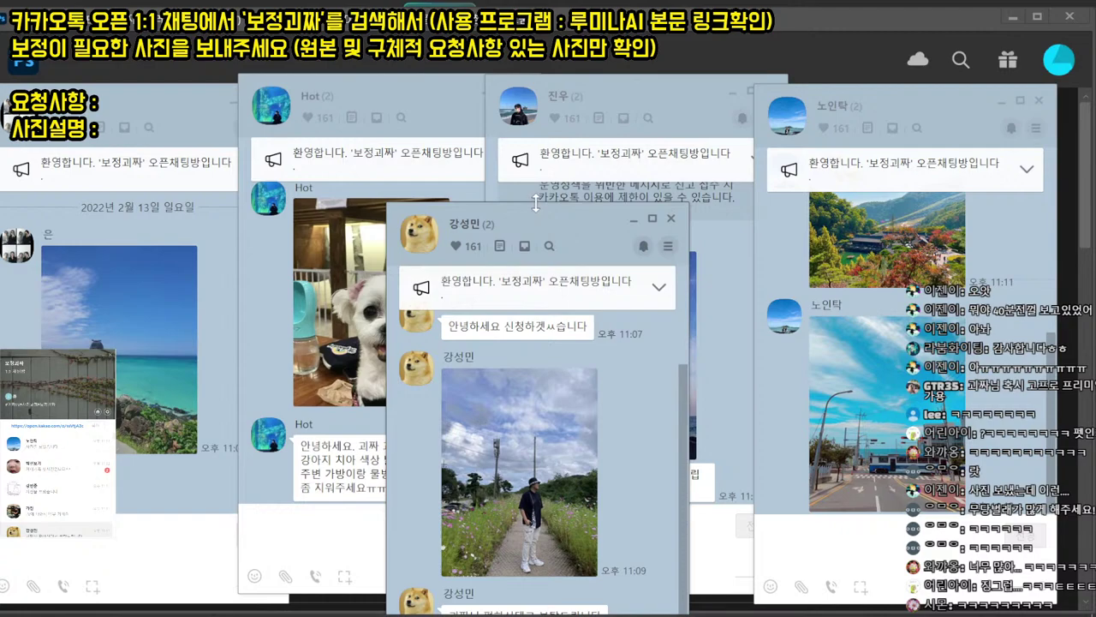
{"action": "mouse_move", "coordinate": [535, 204]}
{"action": "left_mouse_down"}
{"action": "mouse_move", "coordinate": [527, 257]}
{"action": "mouse_move", "coordinate": [528, 196]}
{"action": "left_mouse_up"}
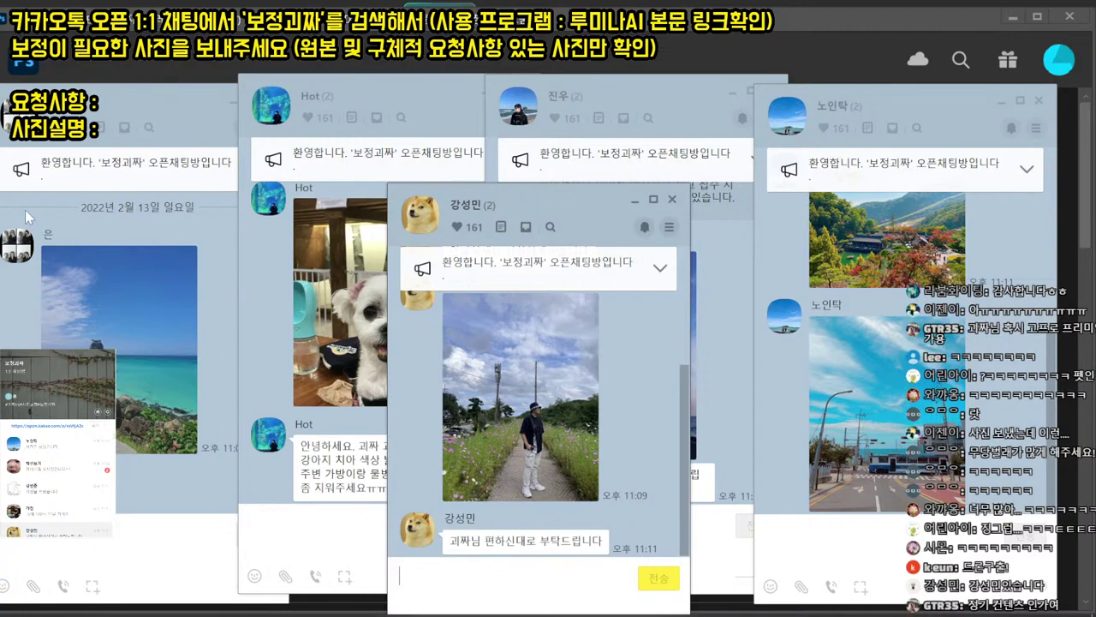
- Close the white dog chat and save the seaside photo from its chat to disk
{"action": "left_click_drag", "start_coordinate": [352, 82], "coordinate": [229, 90]}
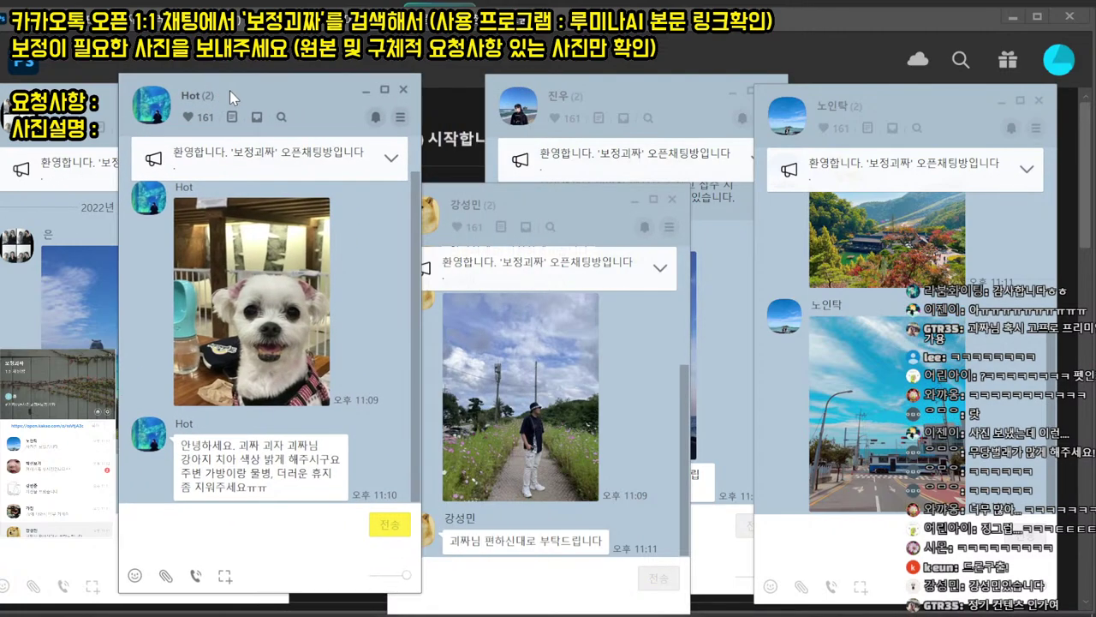
{"action": "key", "text": "Escape"}
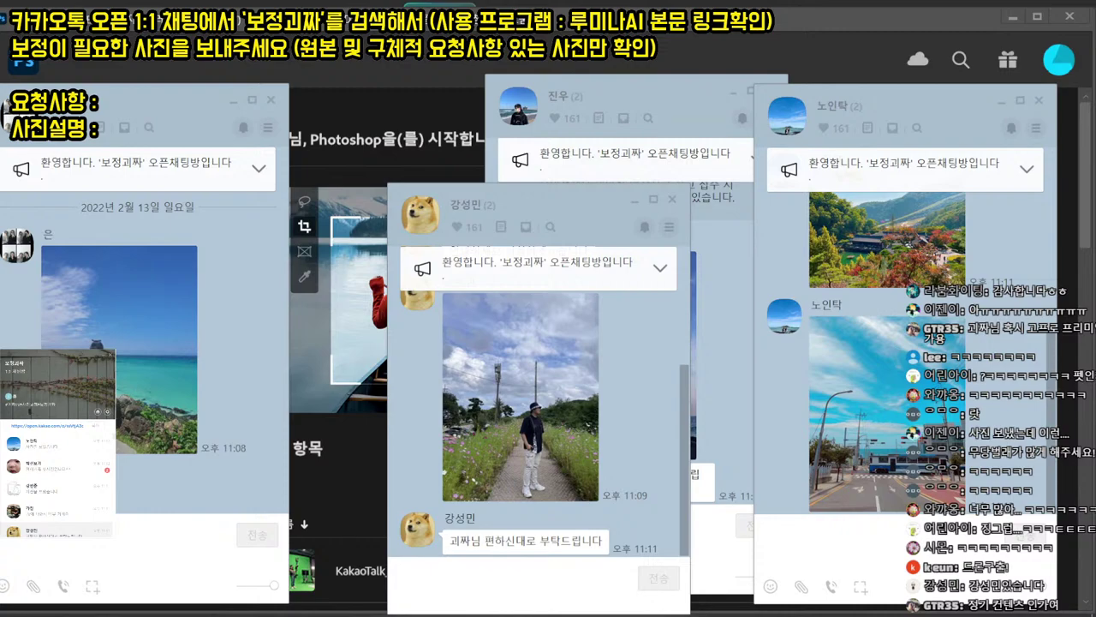
{"action": "left_click", "coordinate": [119, 329]}
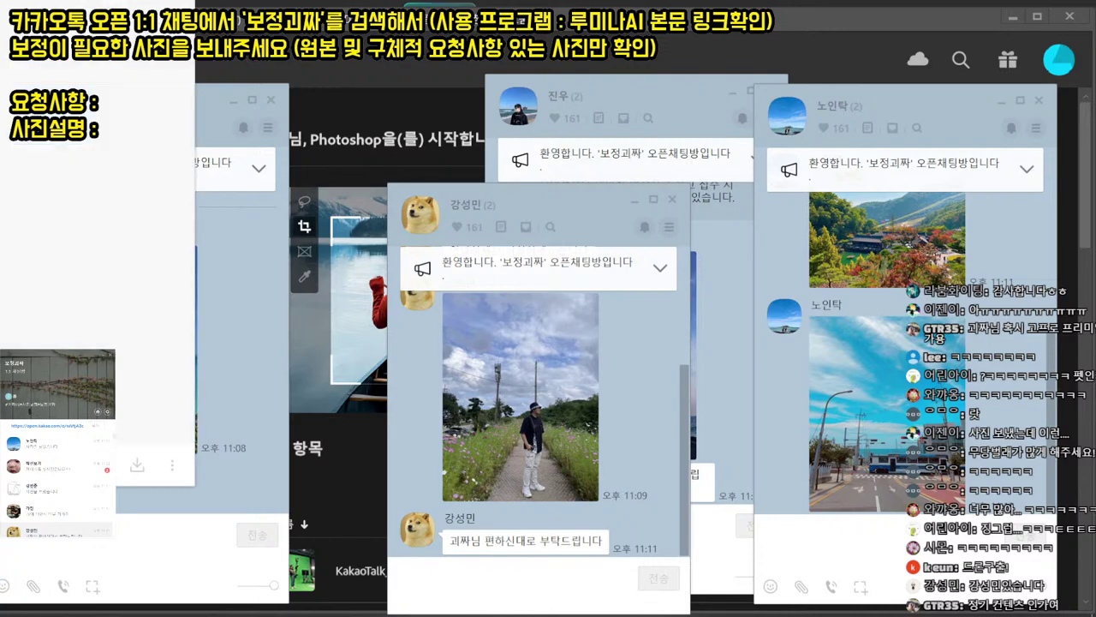
{"action": "left_click", "coordinate": [139, 465]}
{"action": "key", "text": "Return"}
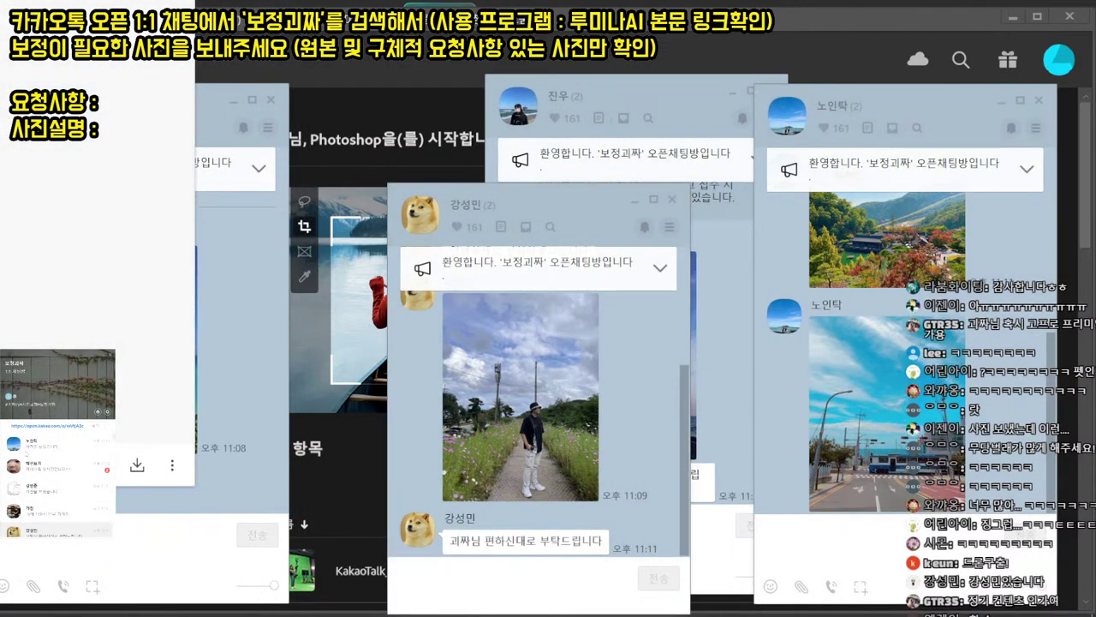